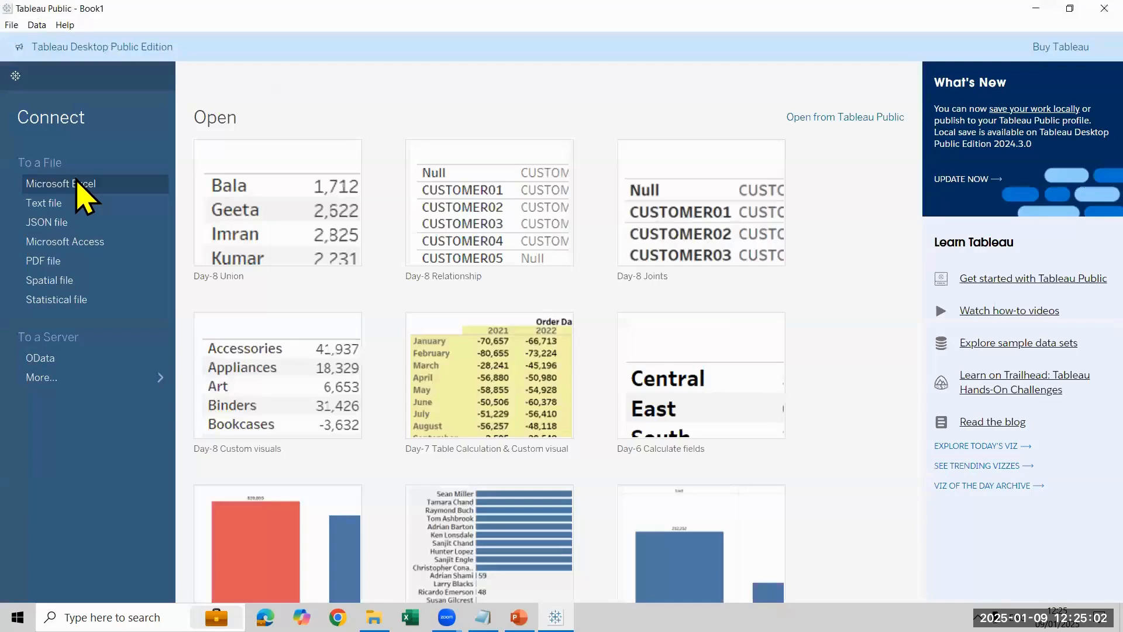
Step: Connect to the Customer Excel workbook as a data source and go to the Sheet 1 worksheet
click(76, 179)
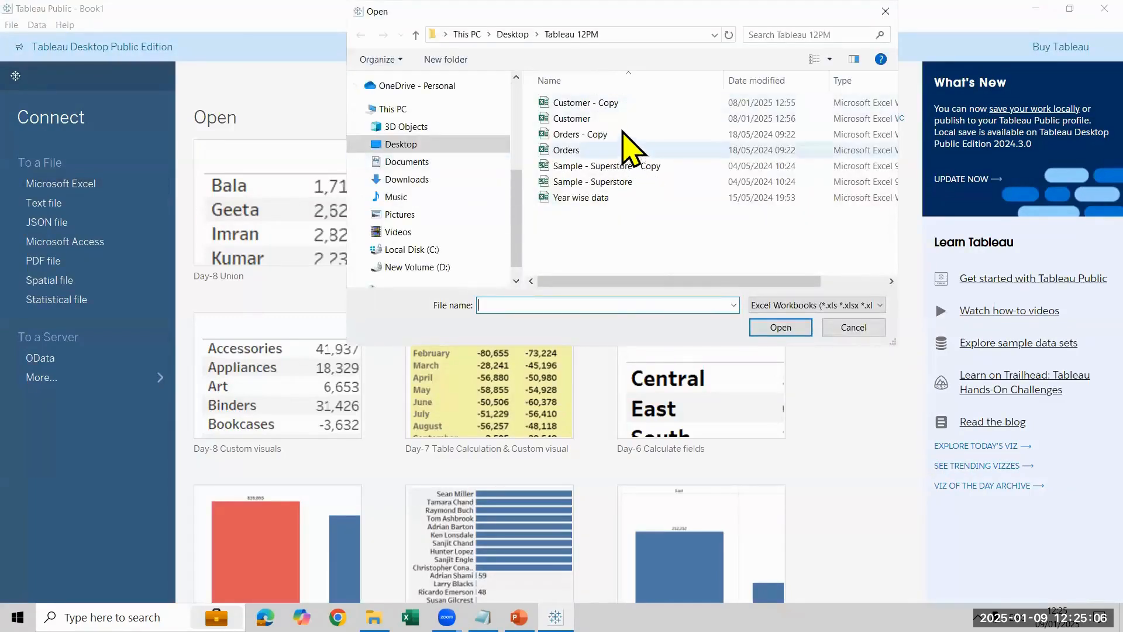
click(622, 119)
click(800, 328)
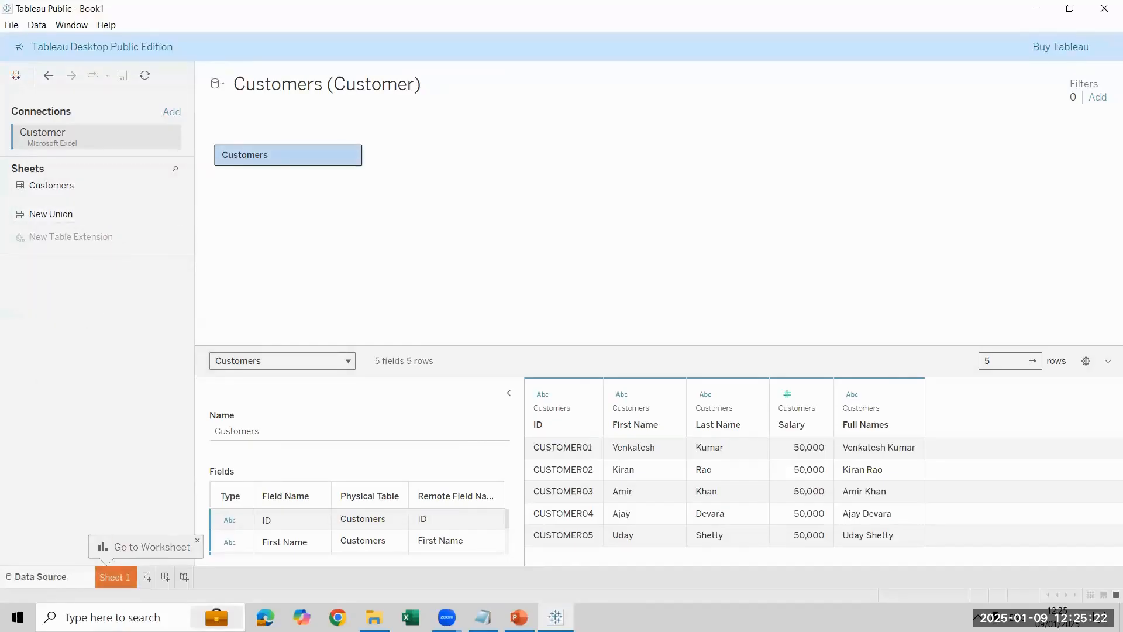
click(115, 577)
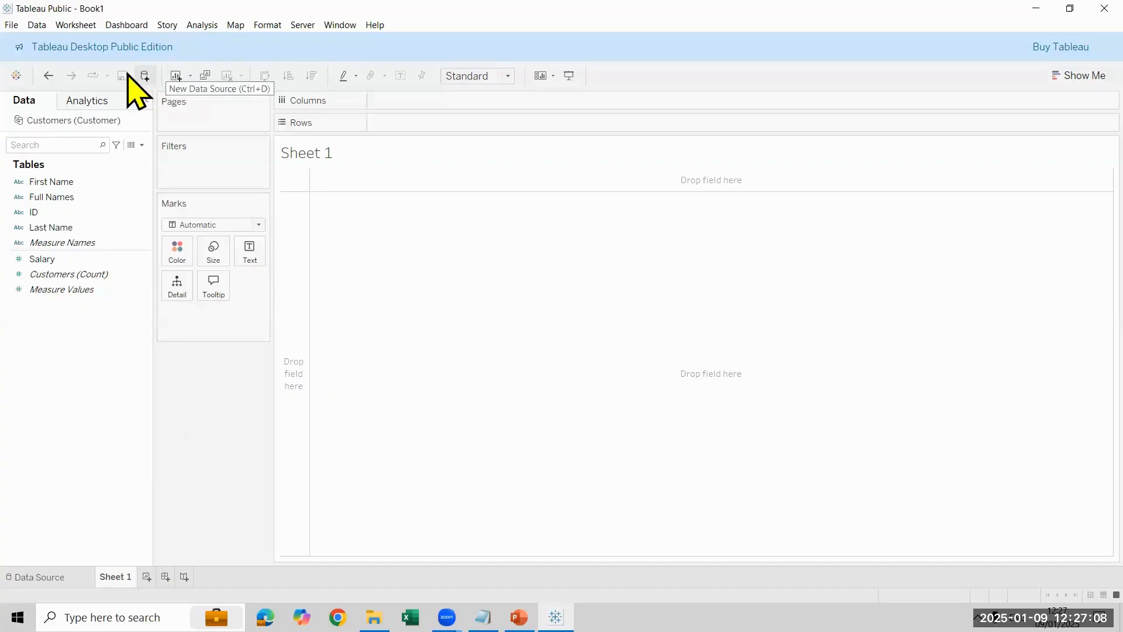
Step: Add the Orders Excel workbook as a second, separate data source and return to the Sheet 1 worksheet
click(37, 26)
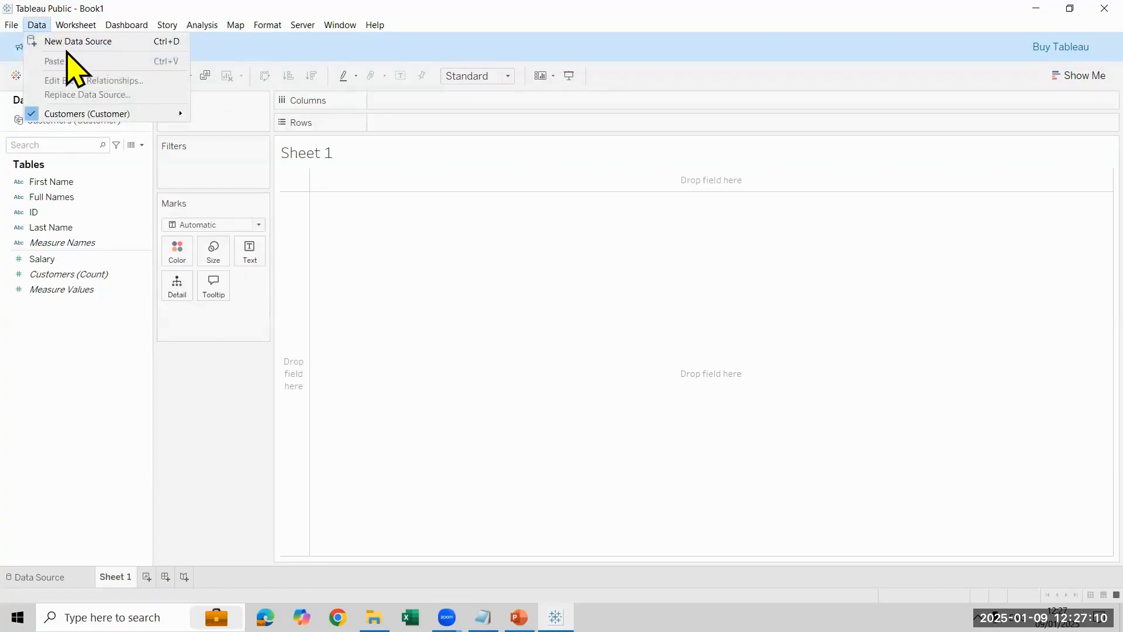
click(109, 43)
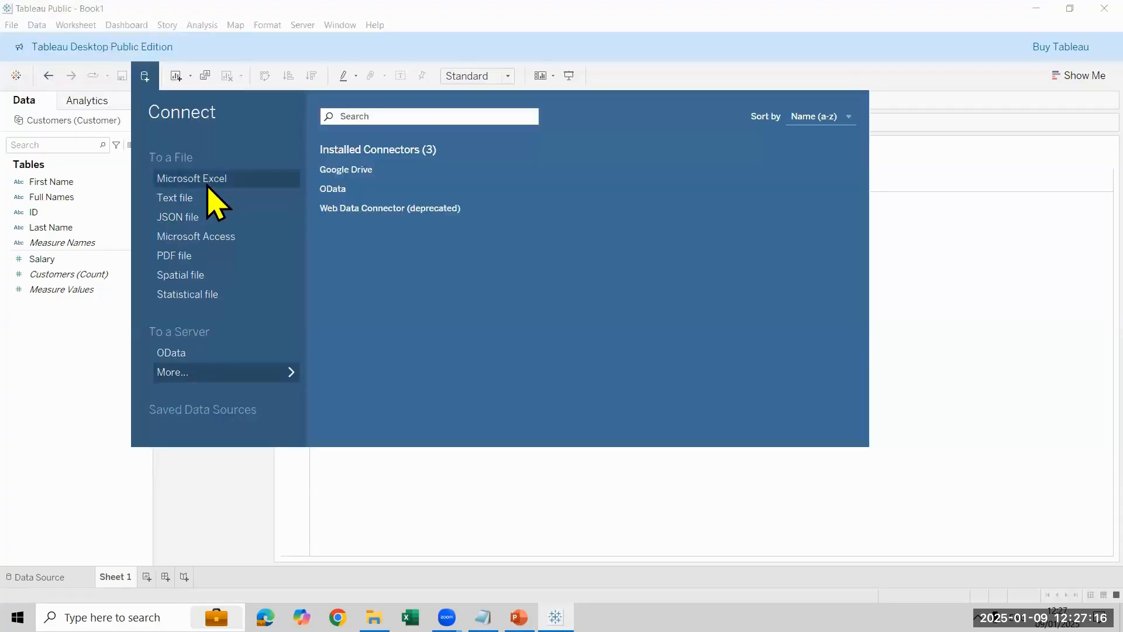
click(208, 183)
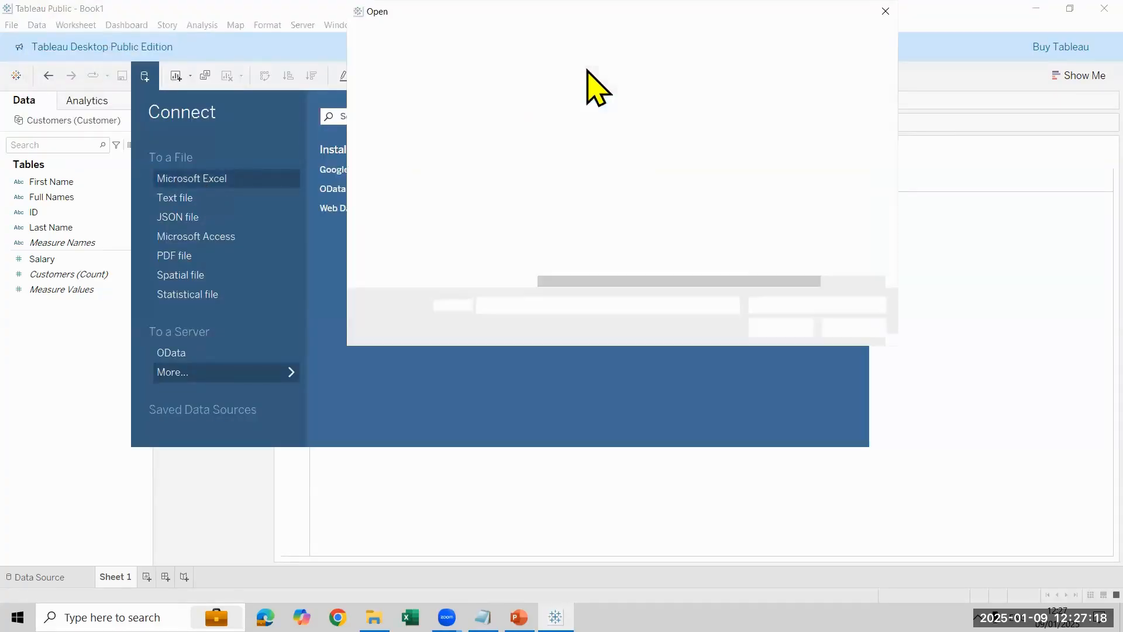
click(610, 151)
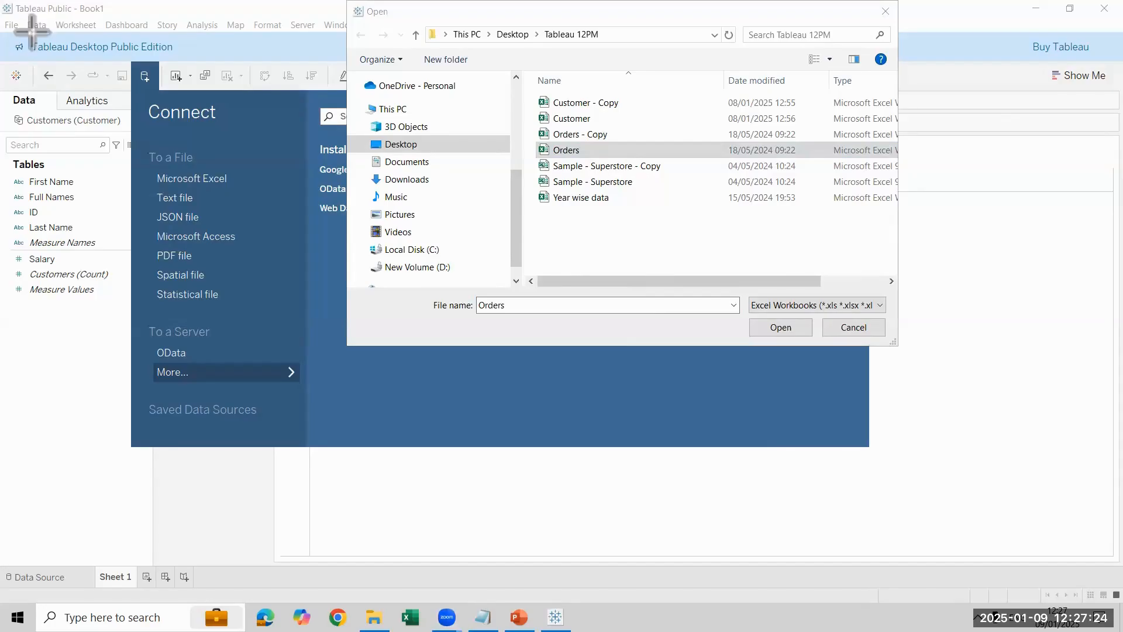
drag(24, 17, 52, 36)
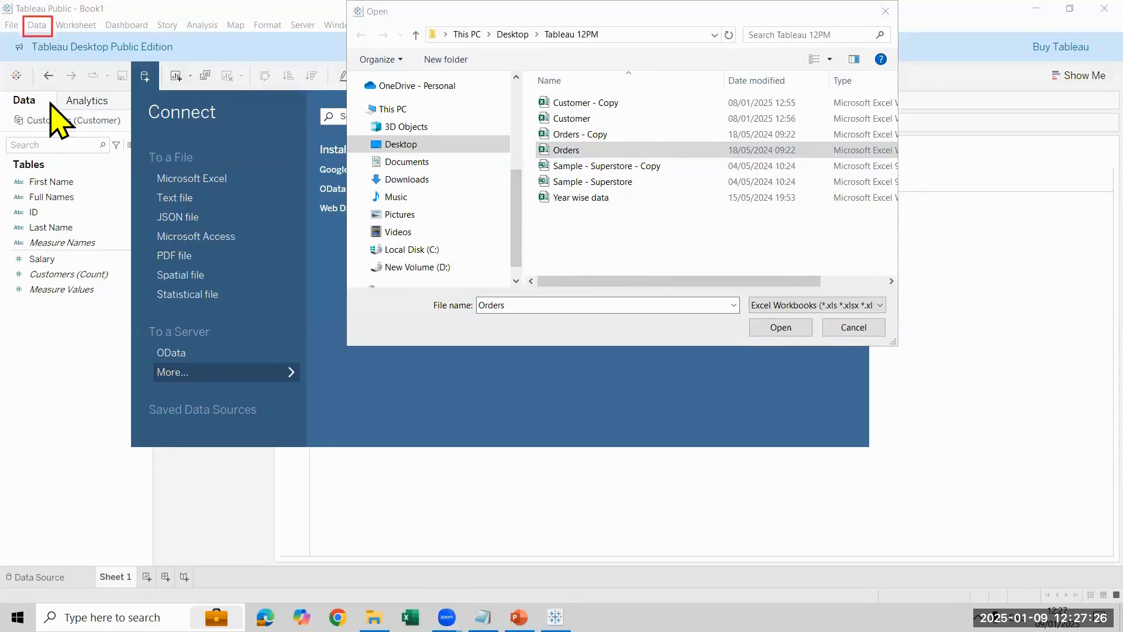
drag(153, 166, 231, 189)
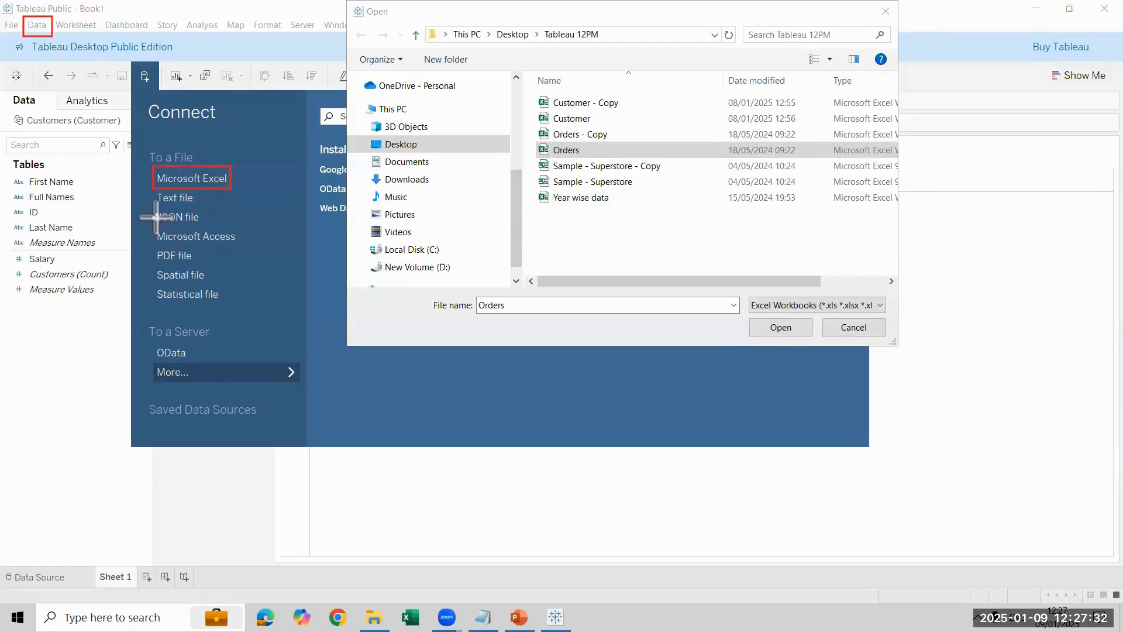
click(806, 328)
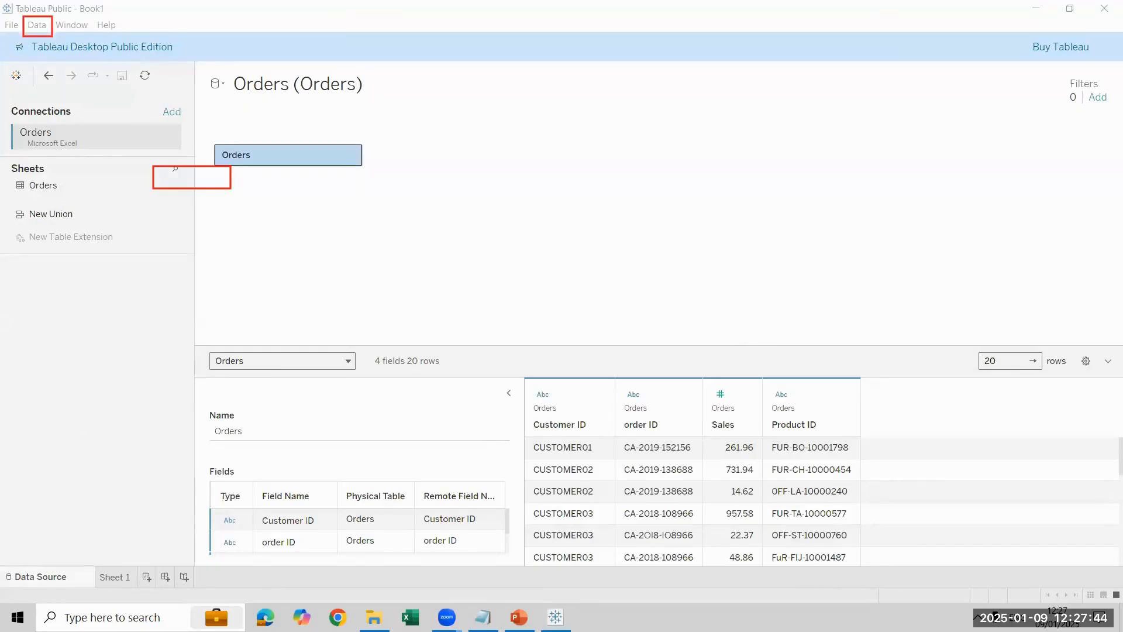
click(115, 578)
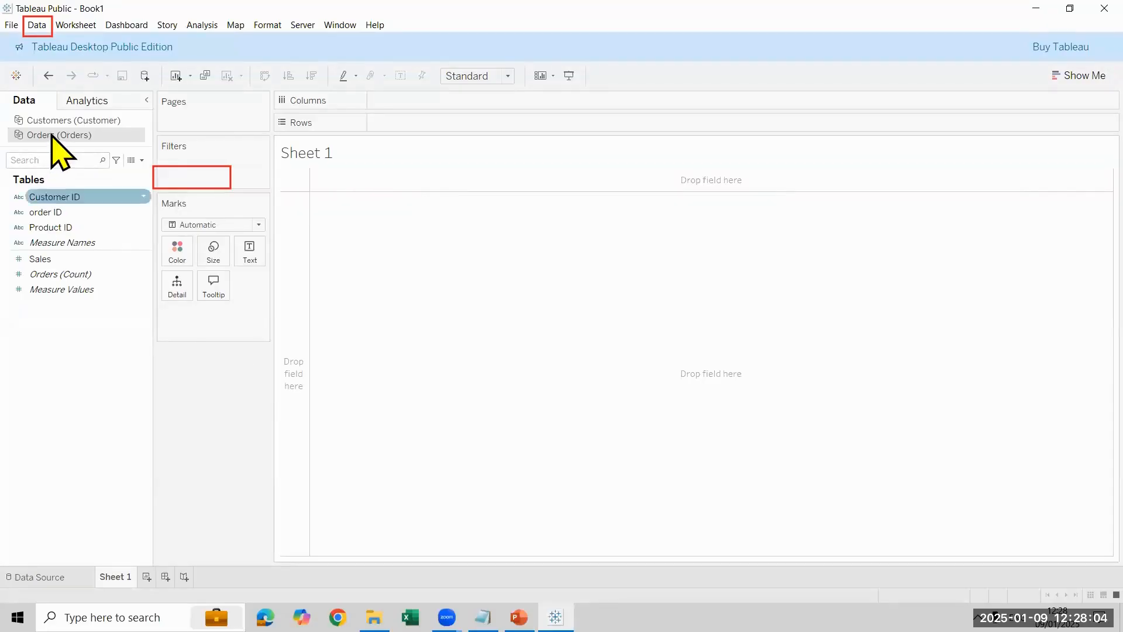
click(58, 121)
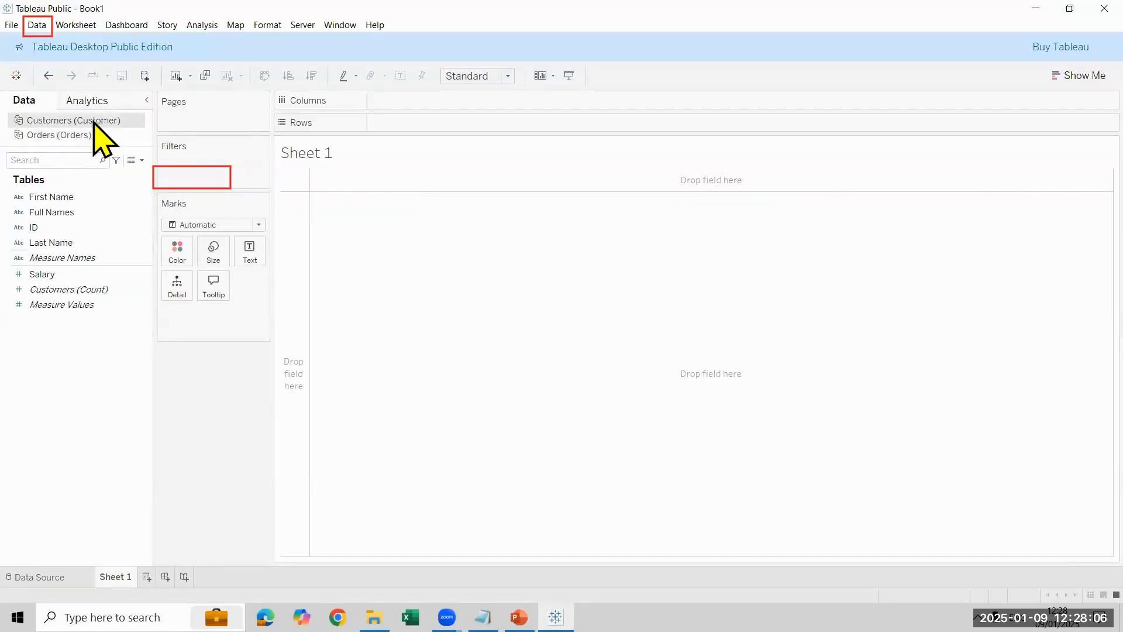
click(66, 228)
drag(66, 228, 409, 124)
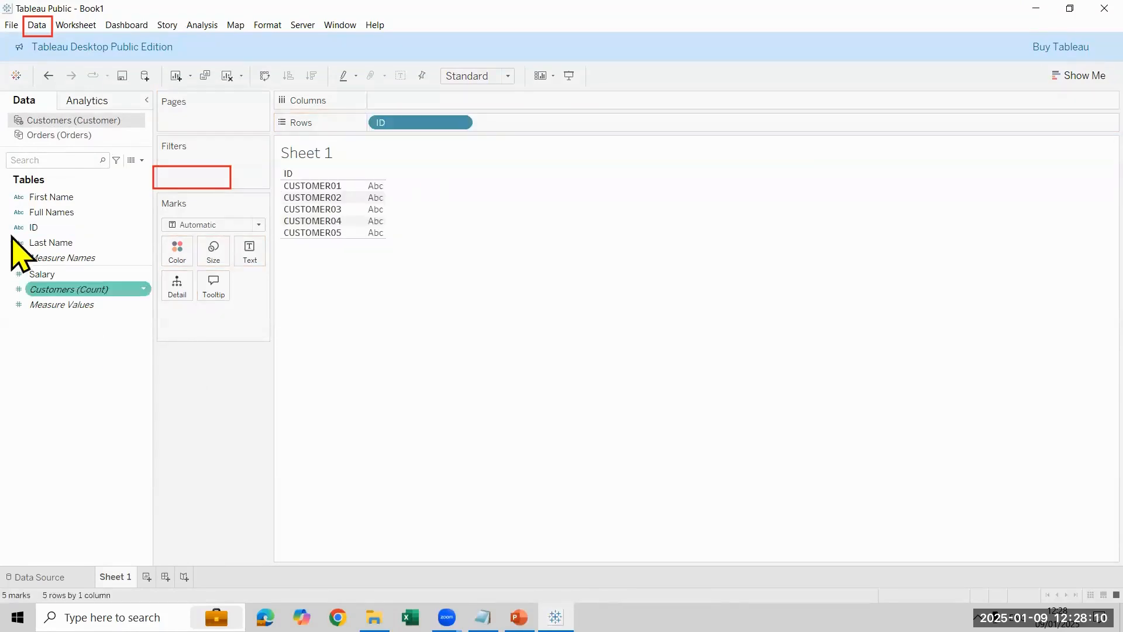
drag(53, 213, 520, 126)
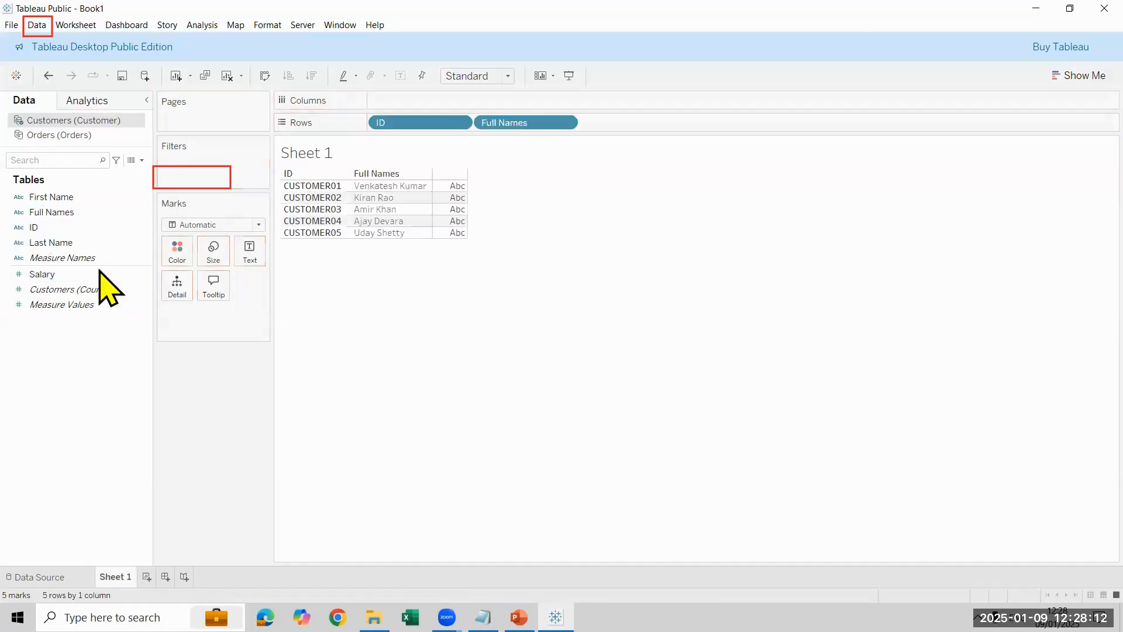
click(53, 135)
drag(72, 200, 622, 129)
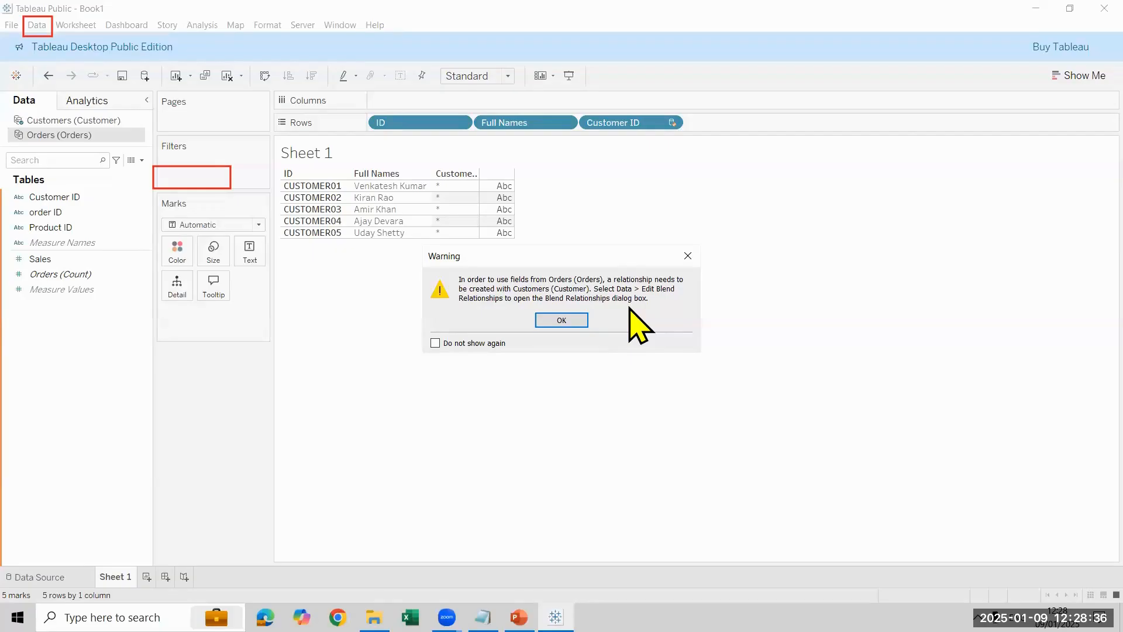
click(686, 256)
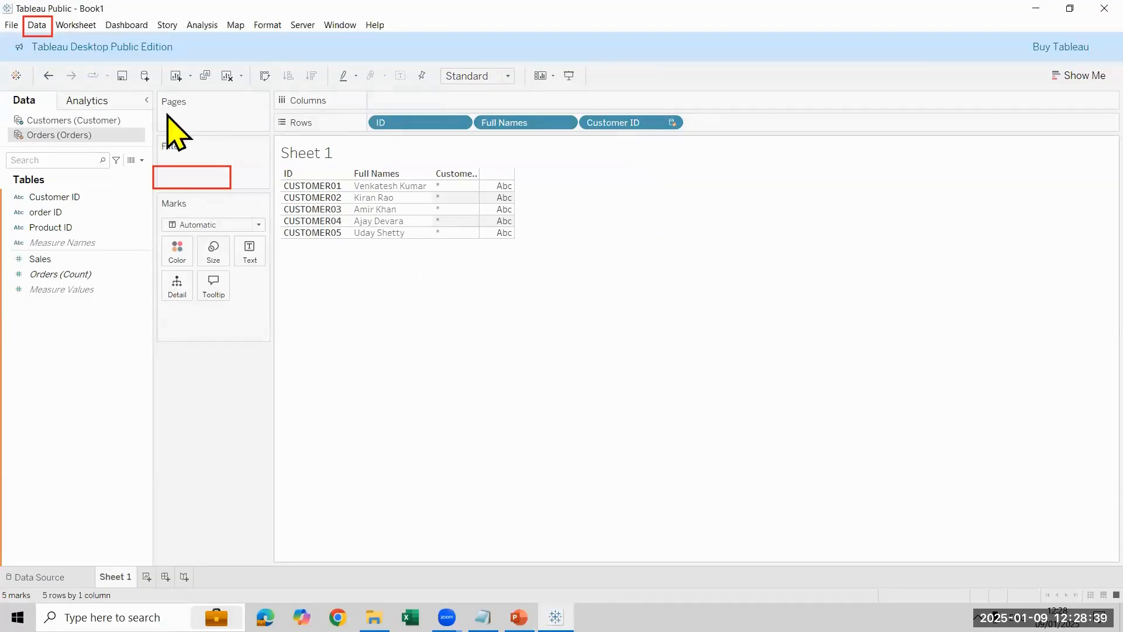
click(29, 119)
click(50, 137)
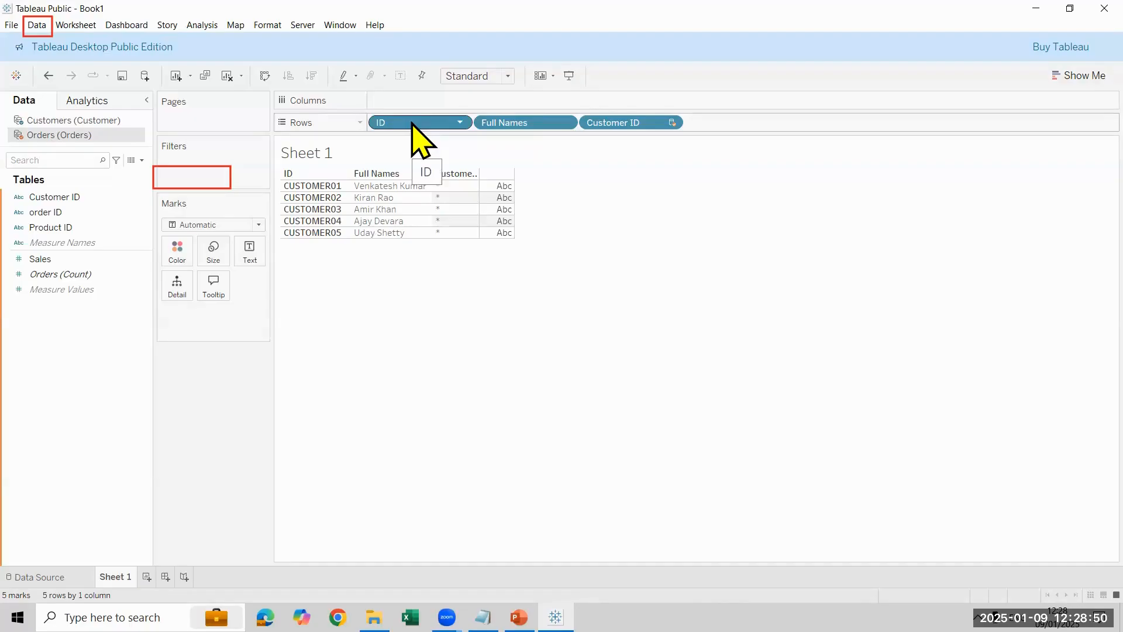
click(264, 77)
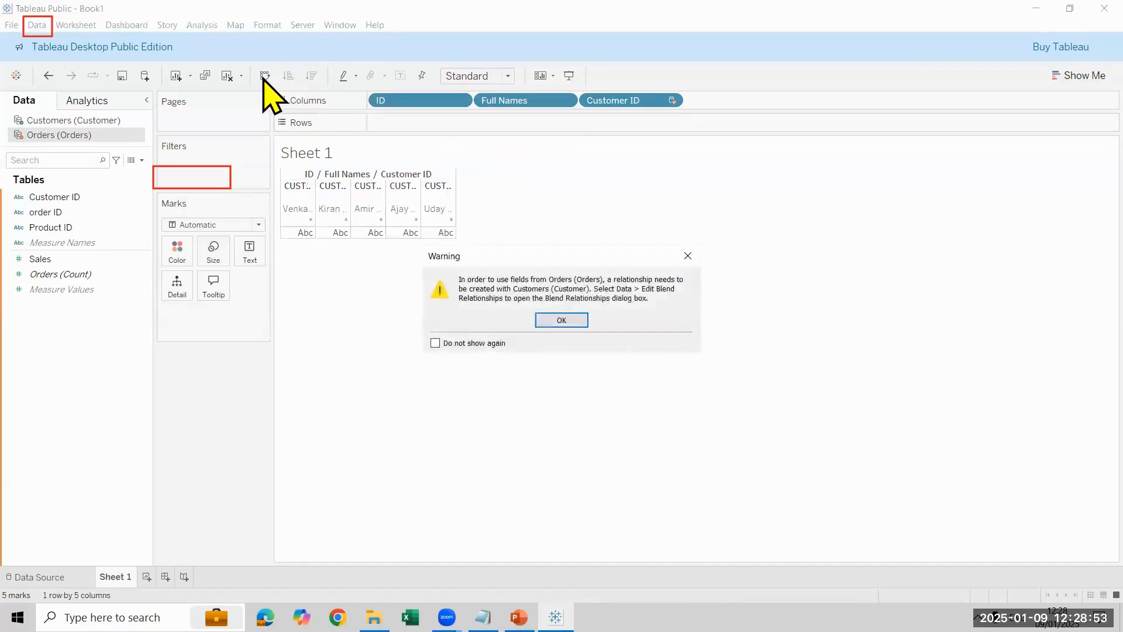
click(564, 326)
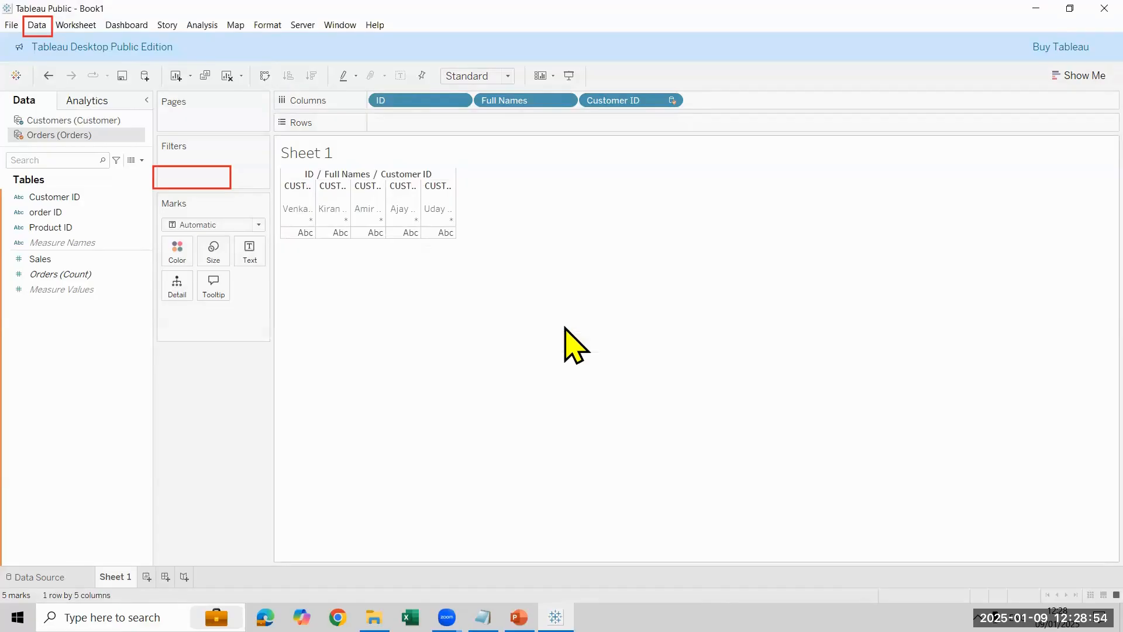
click(227, 75)
Step: Place ID and Full Names from Customers and Customer ID from Orders on Rows, and dismiss the relationship warning
click(73, 120)
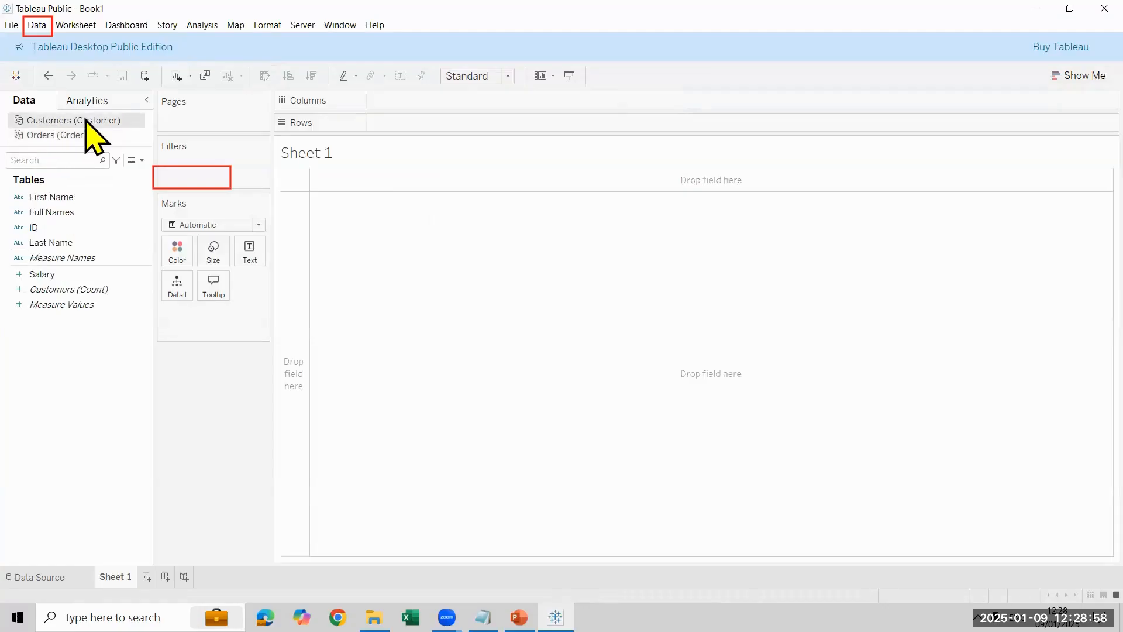
drag(69, 227, 464, 126)
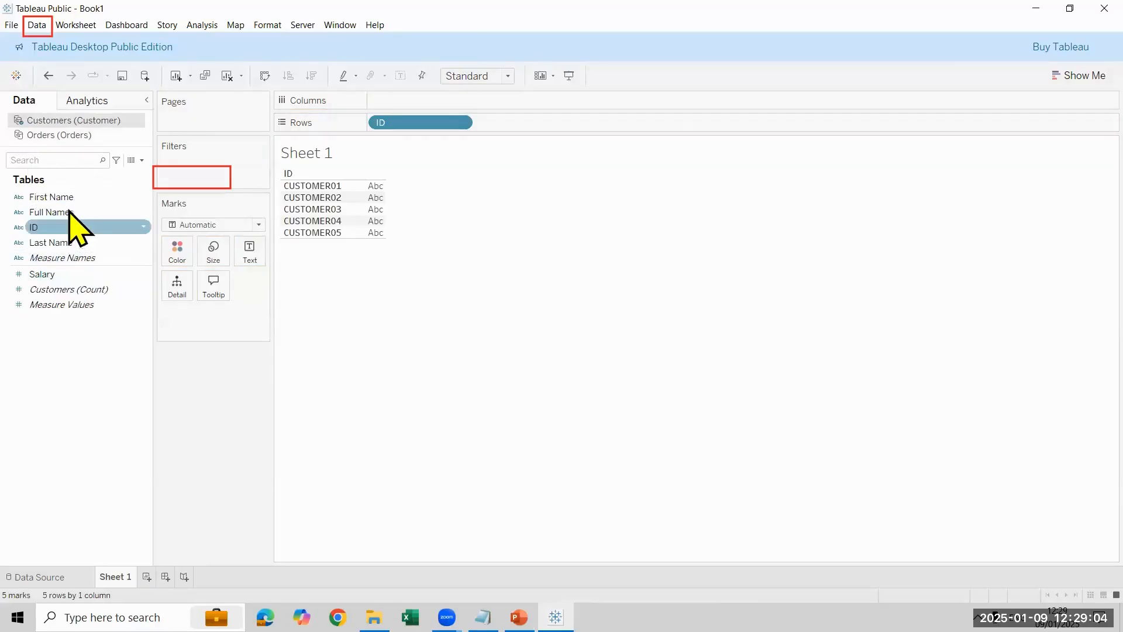
drag(69, 211, 539, 123)
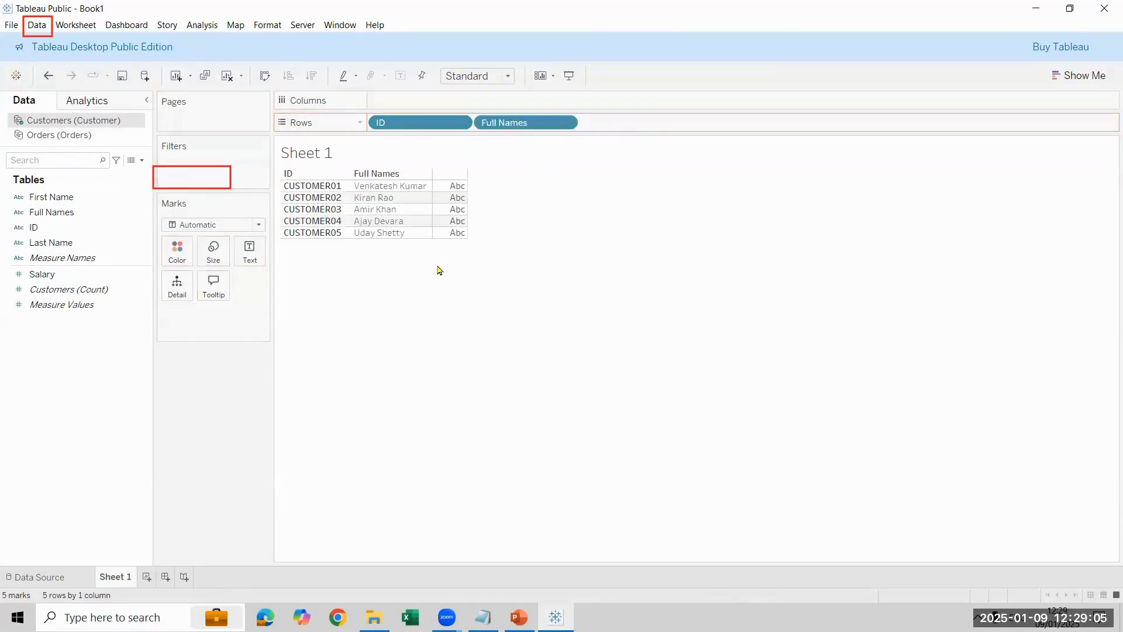
click(35, 135)
drag(75, 199, 651, 120)
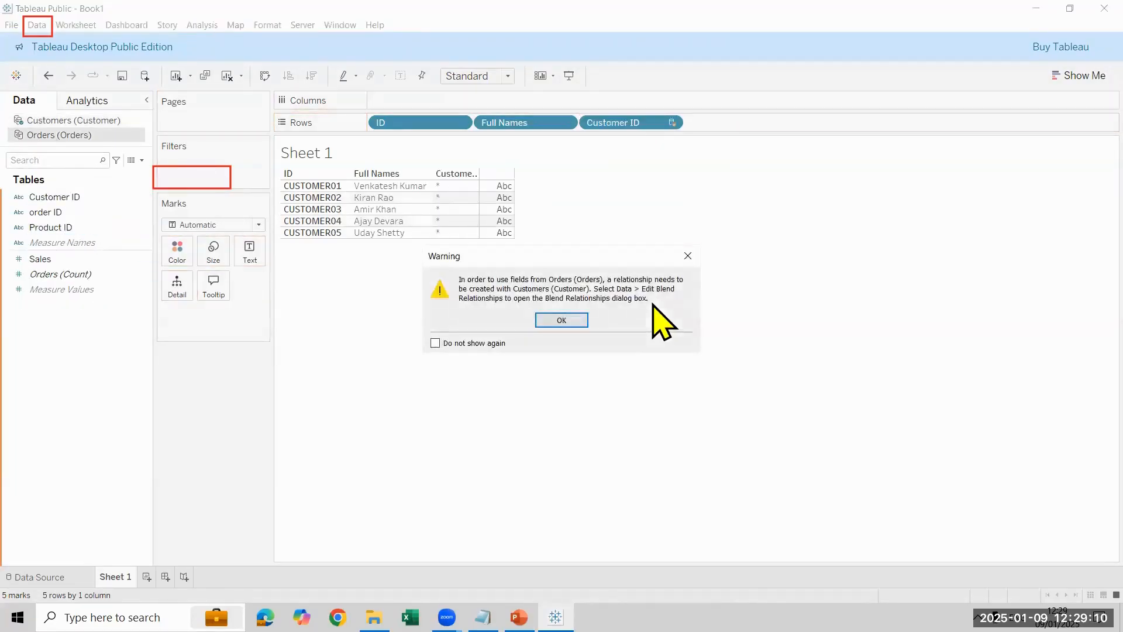
click(560, 323)
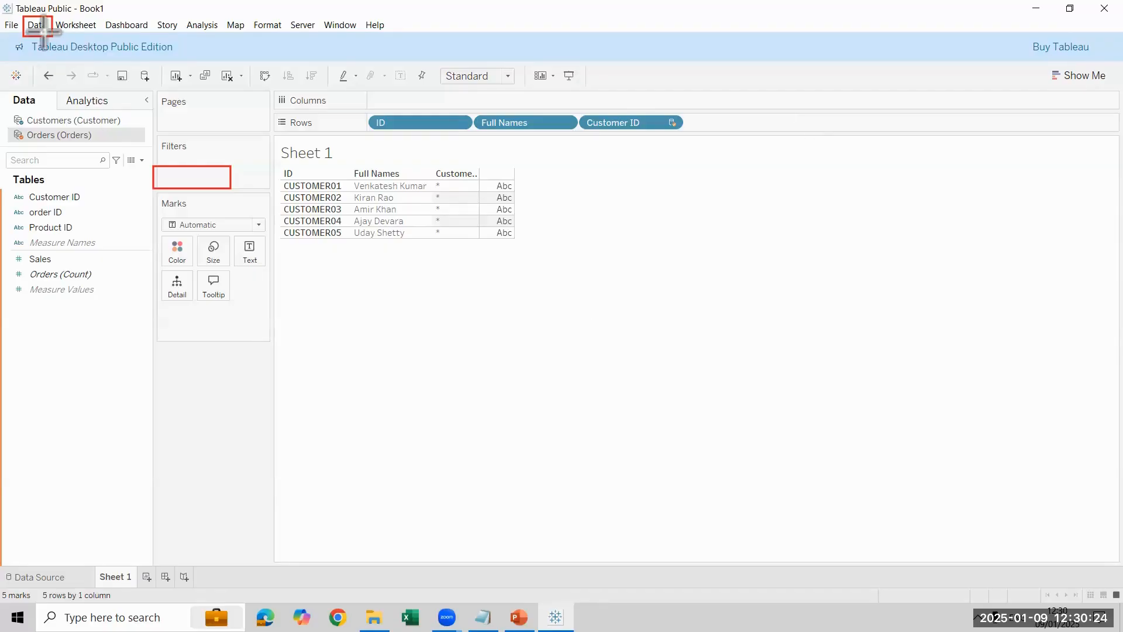
Step: Define a custom blend relationship that maps the Customers field ID to the Orders field Customer ID
drag(22, 18, 53, 36)
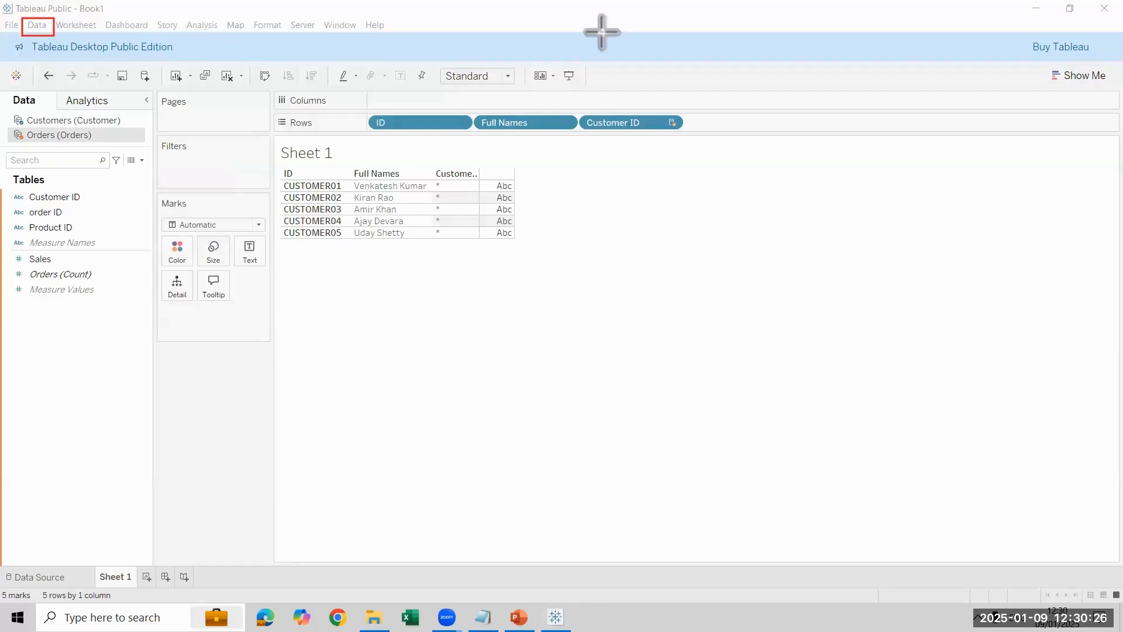
click(36, 25)
click(36, 25)
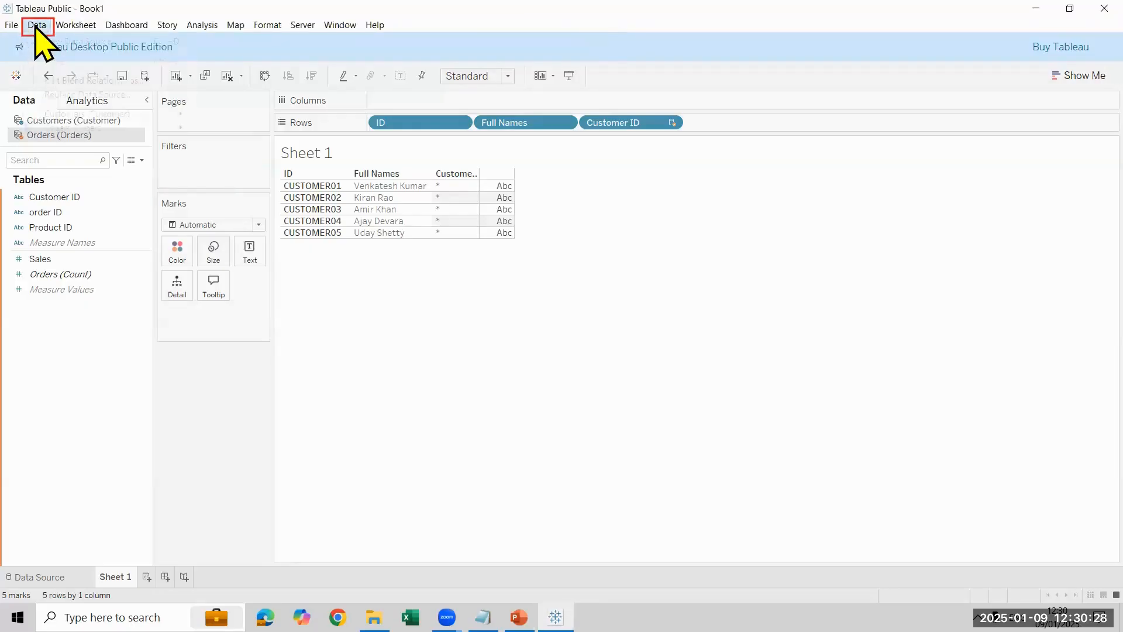
click(36, 26)
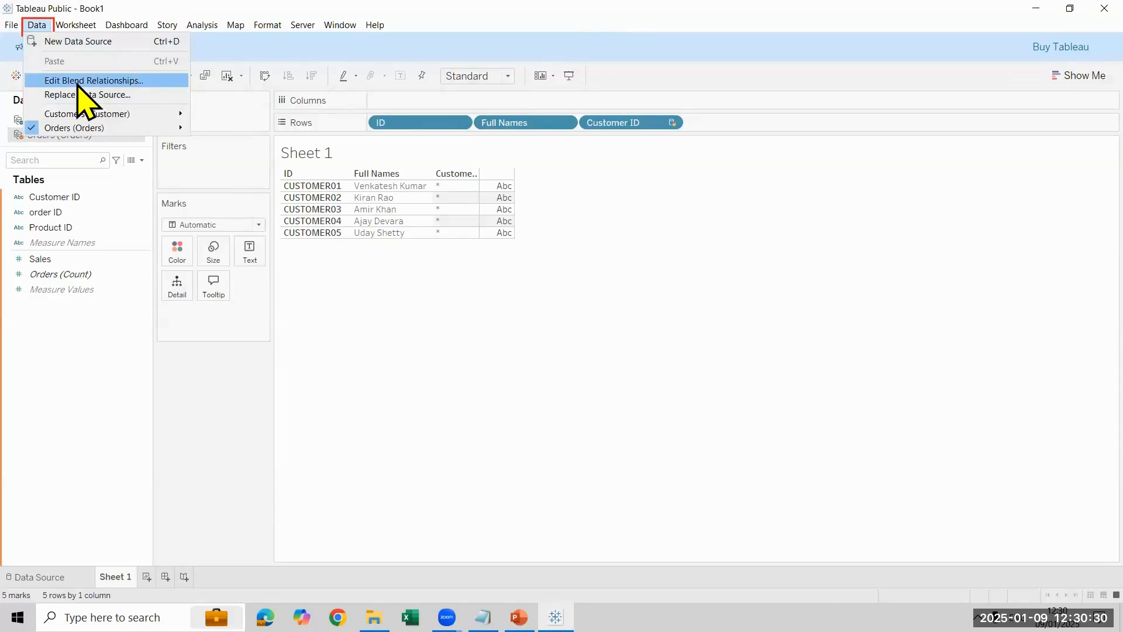
click(78, 82)
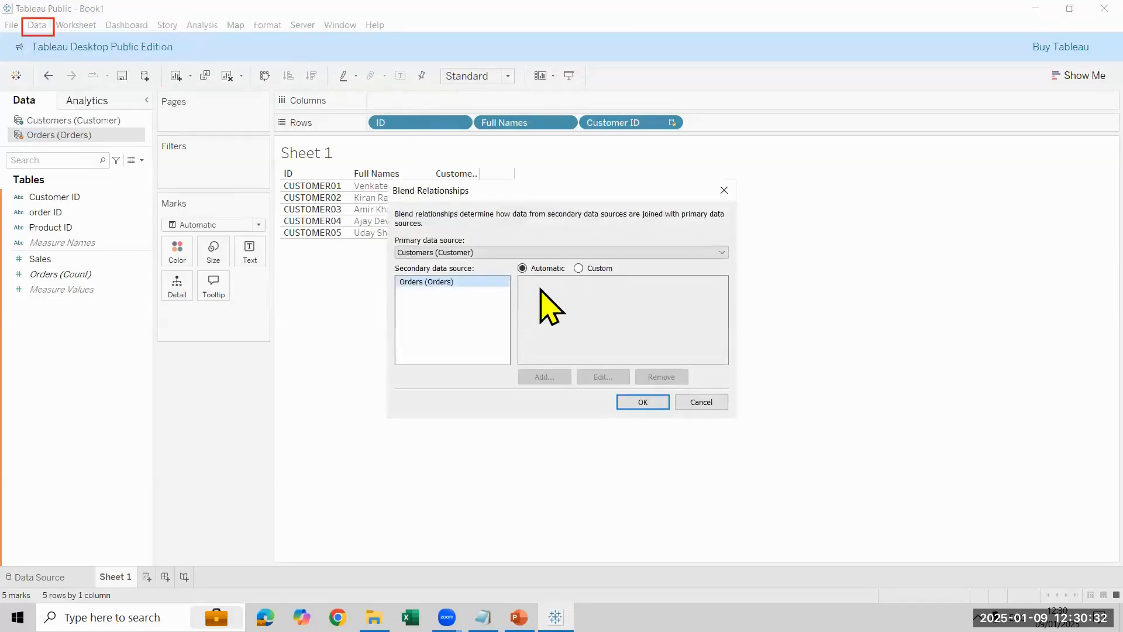
click(590, 270)
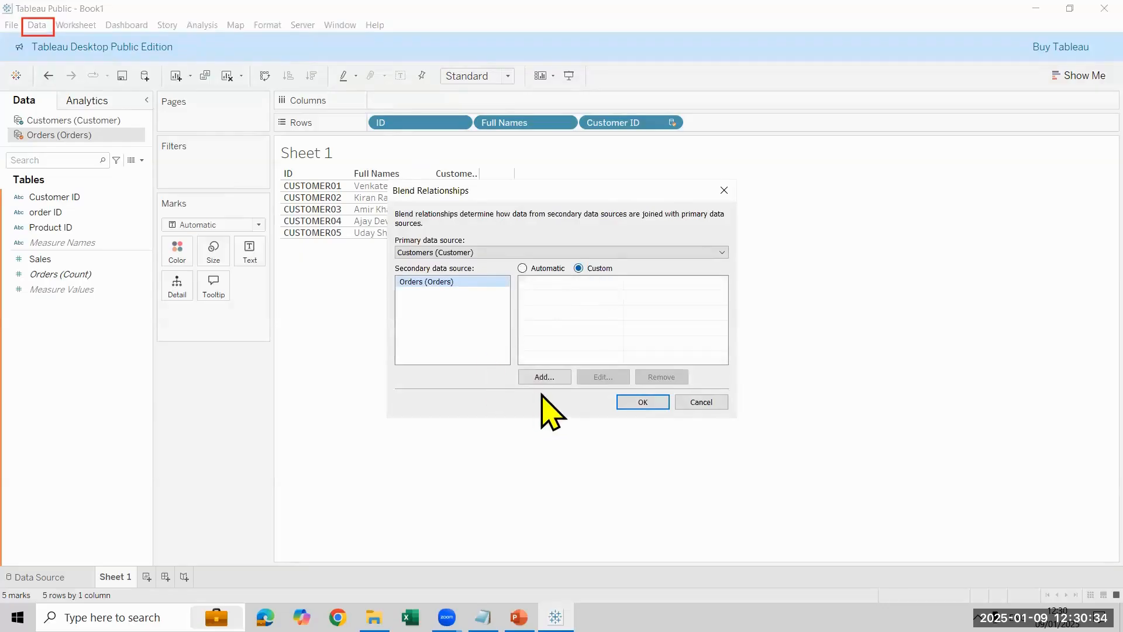
click(550, 379)
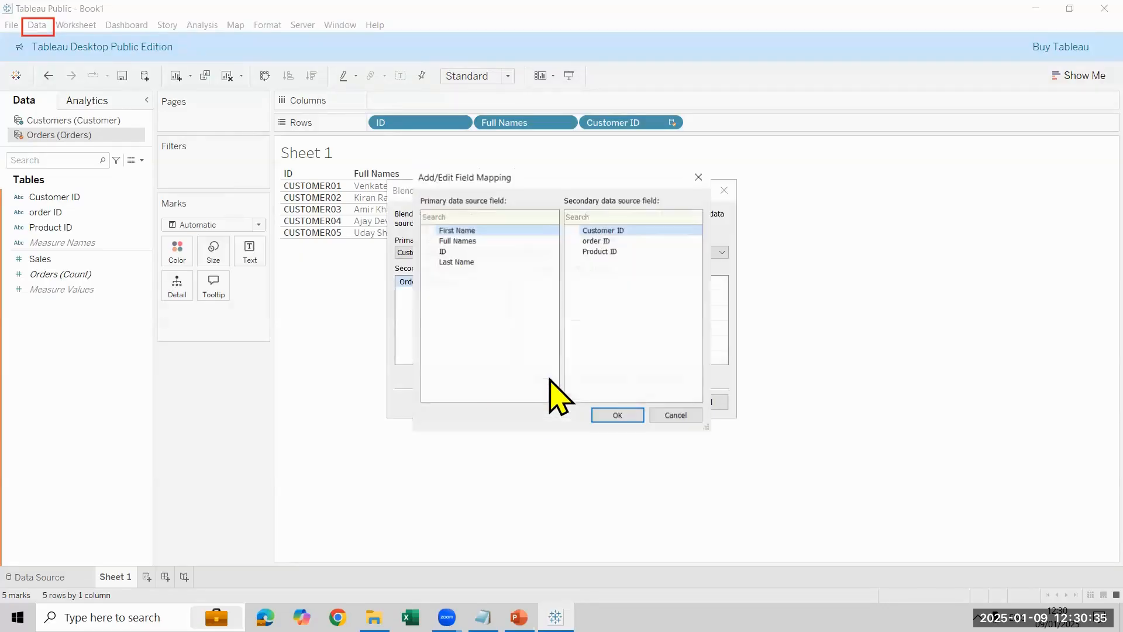
click(466, 250)
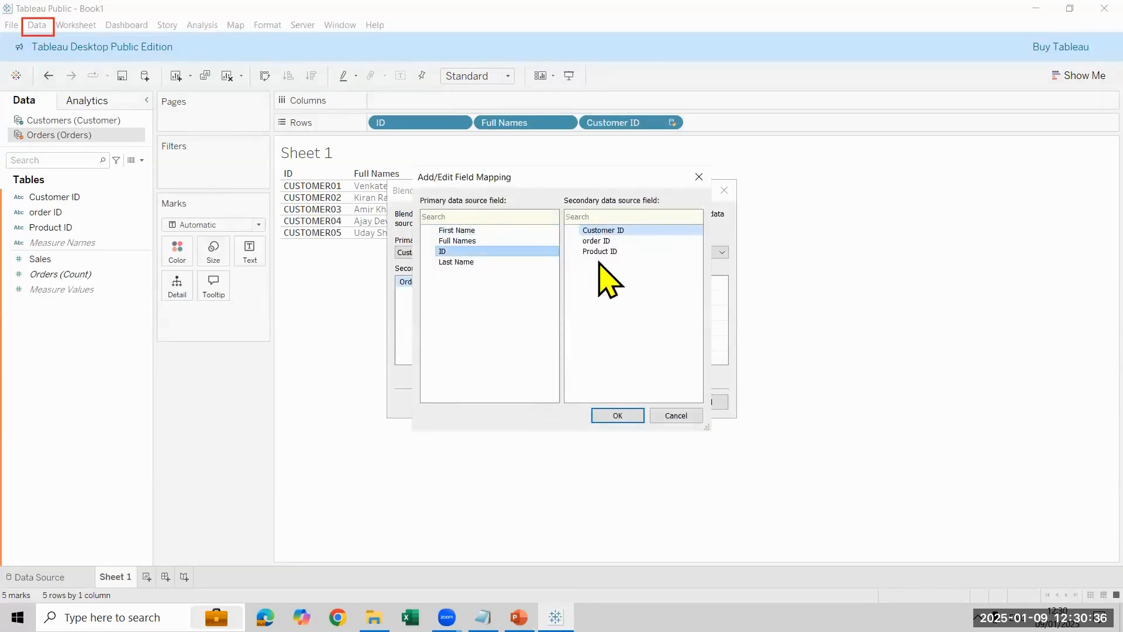
click(616, 413)
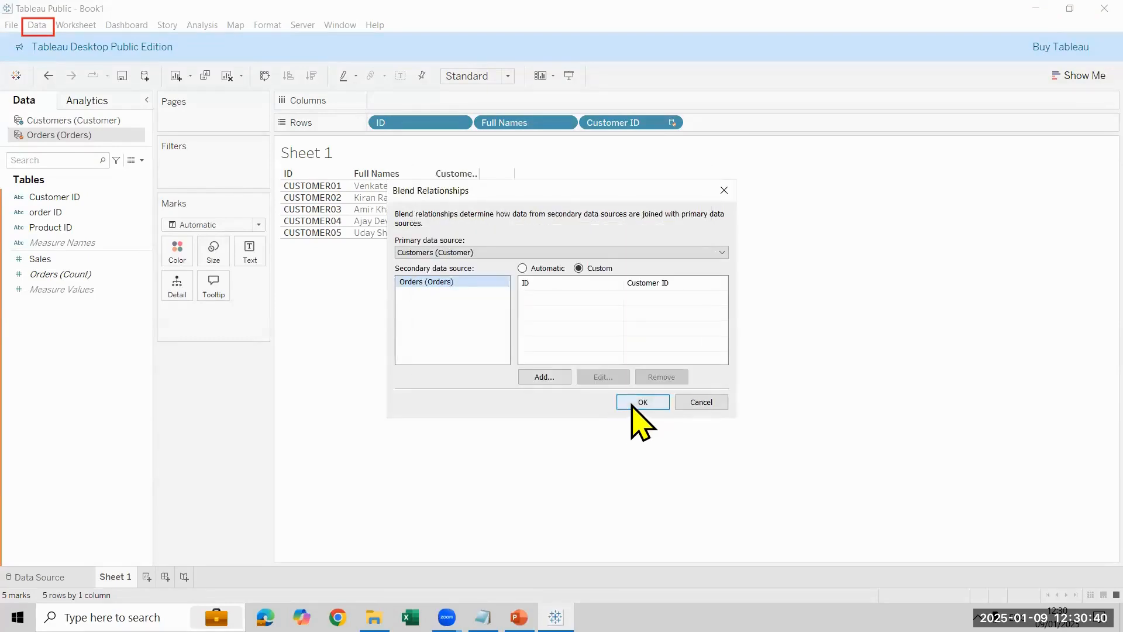
click(634, 411)
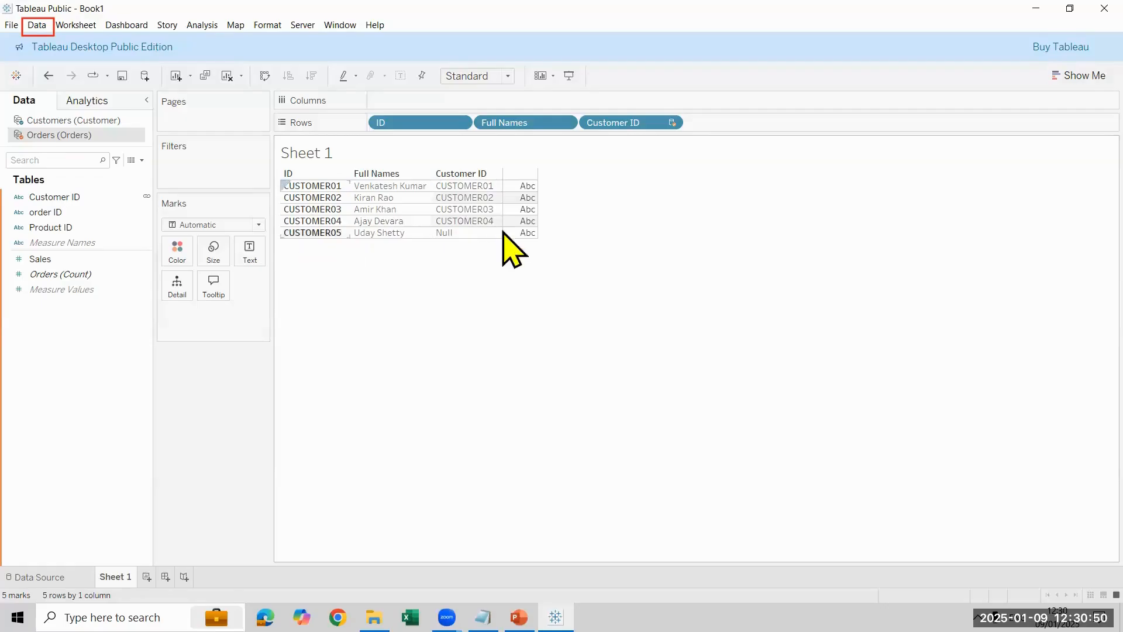
Step: Review the existing ID to Customer ID field mapping in the blend relationships and accept it as is
click(42, 29)
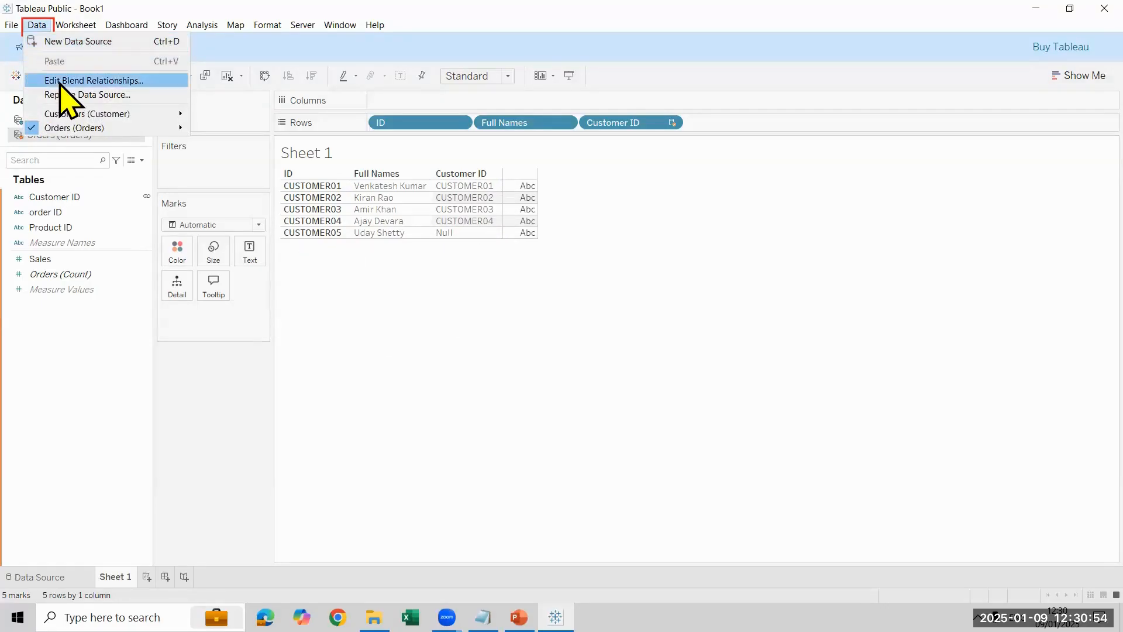
click(61, 82)
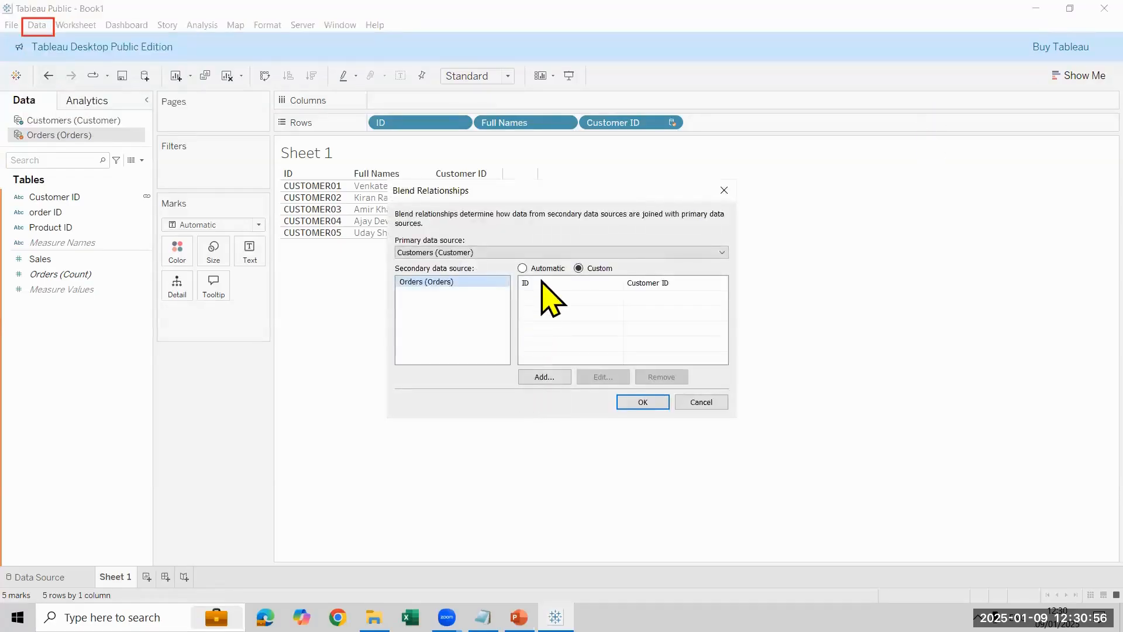
click(599, 281)
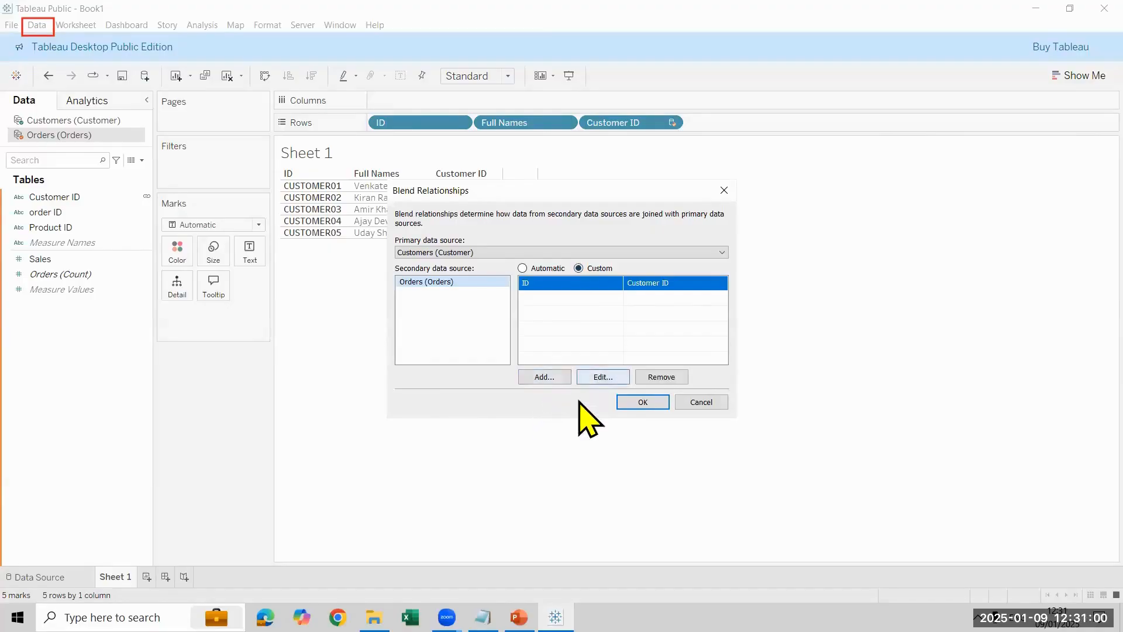
click(585, 378)
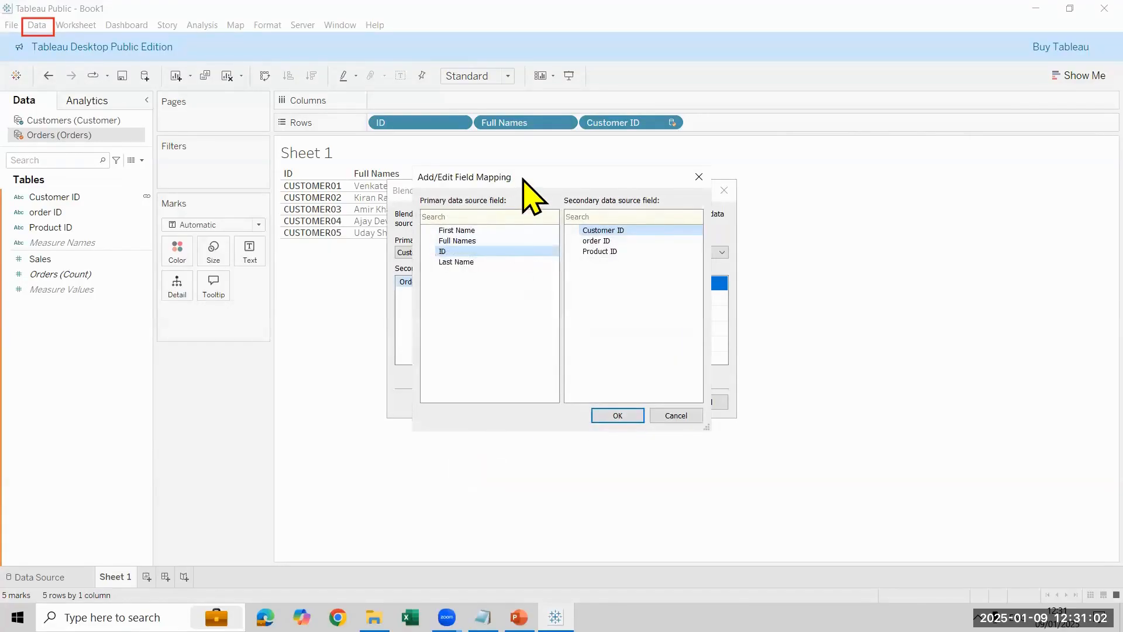
drag(524, 180, 206, 208)
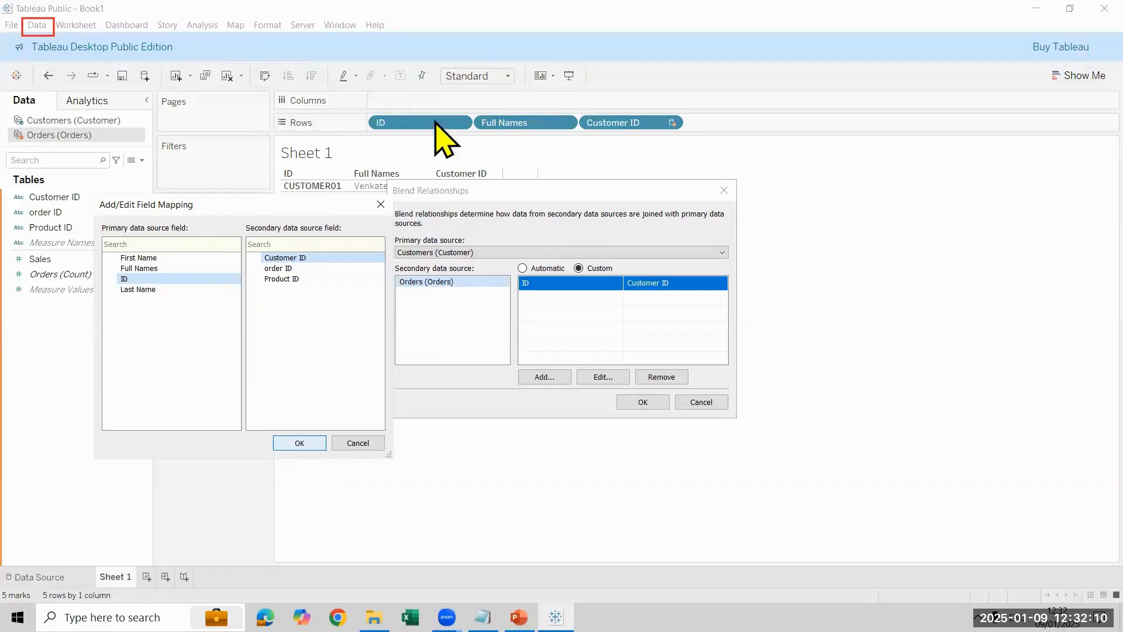
click(290, 443)
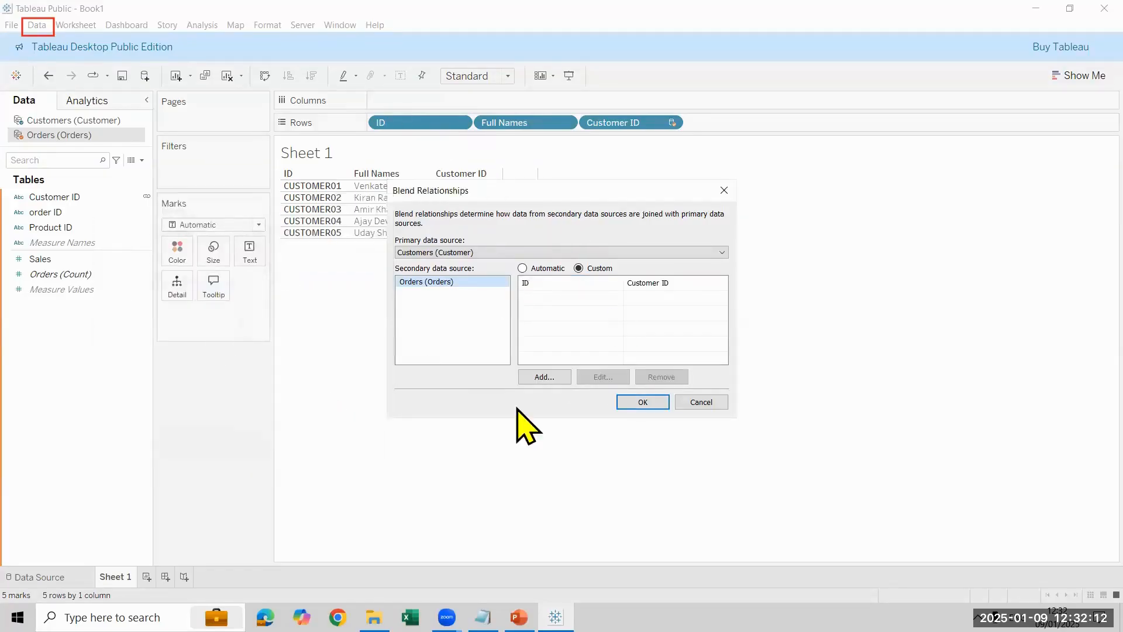
click(644, 400)
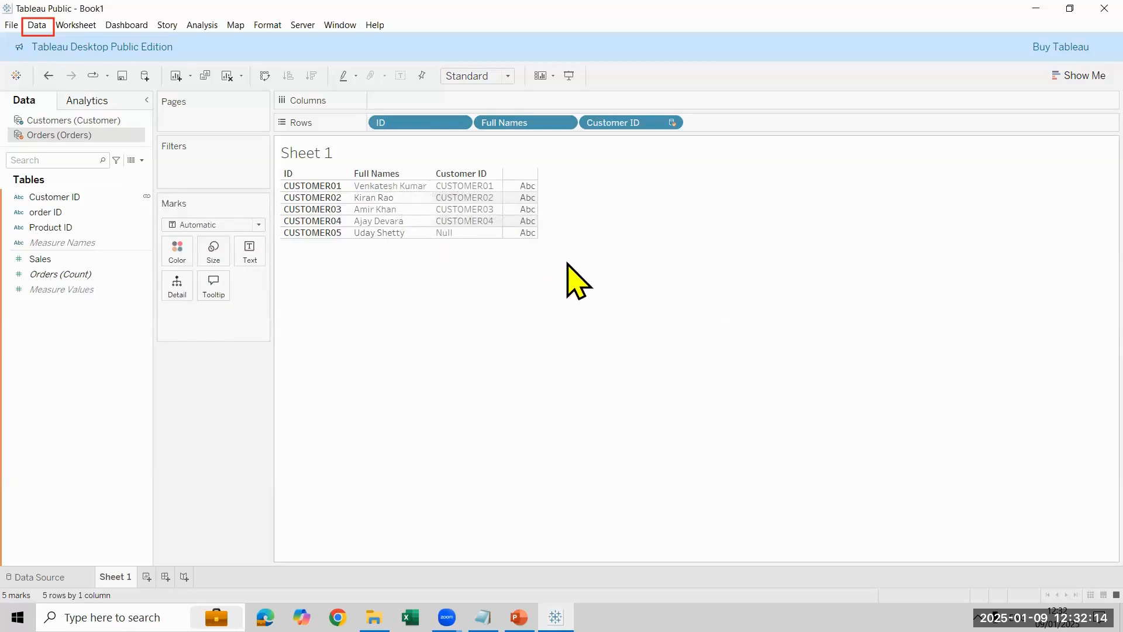
Step: Add the Sales measure from Orders and the Salary measure from Customers to the blended table
click(76, 258)
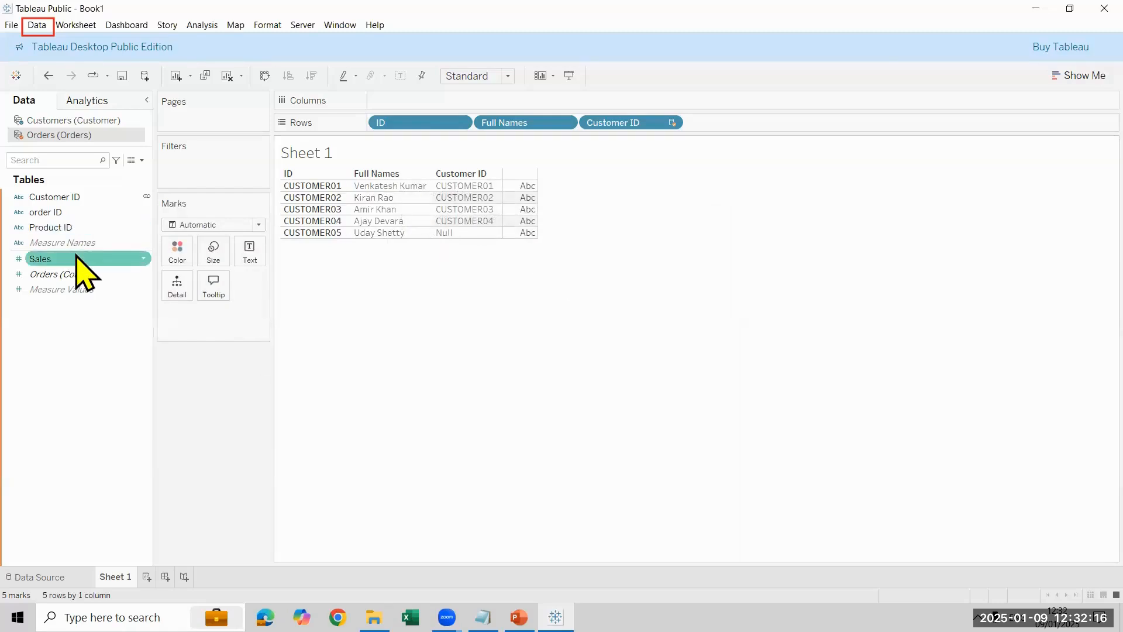
double_click(76, 258)
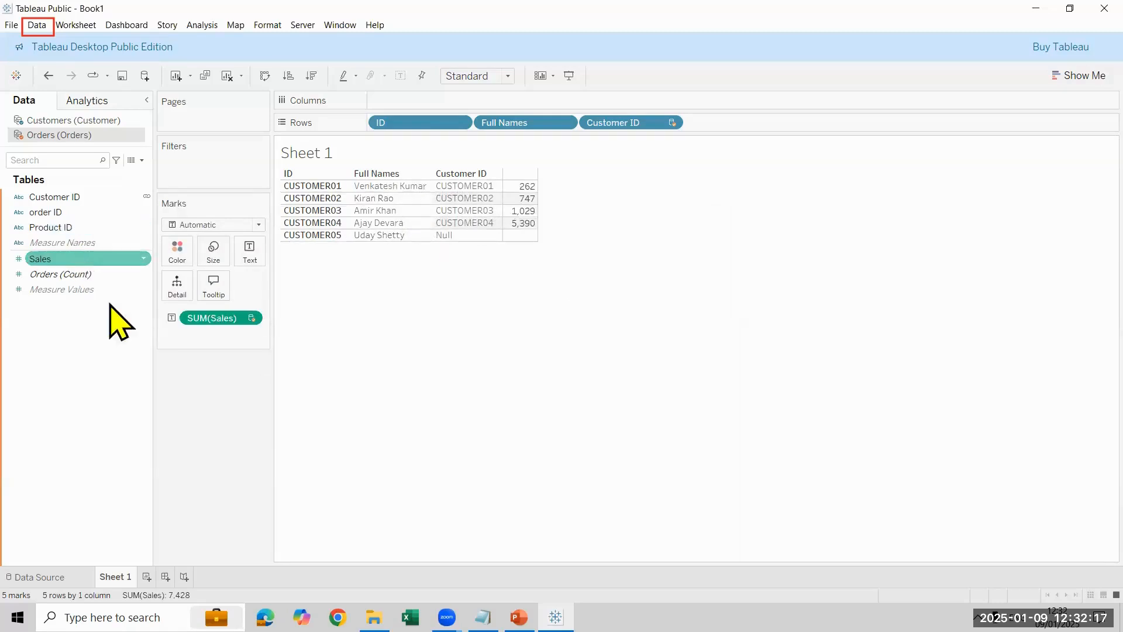
click(56, 121)
click(86, 274)
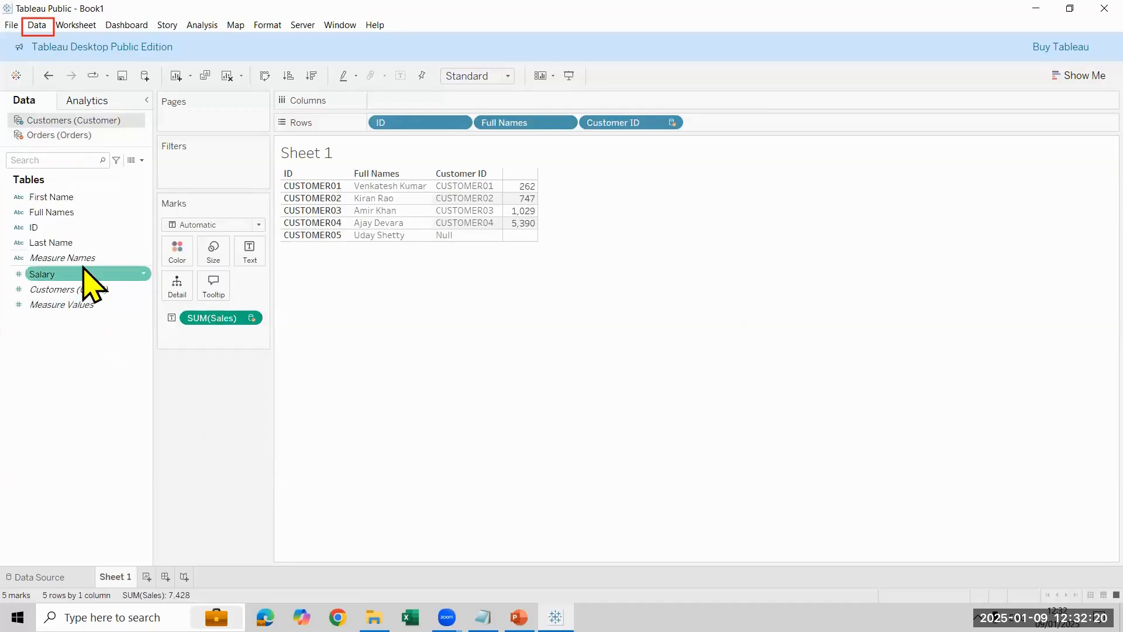
double_click(87, 274)
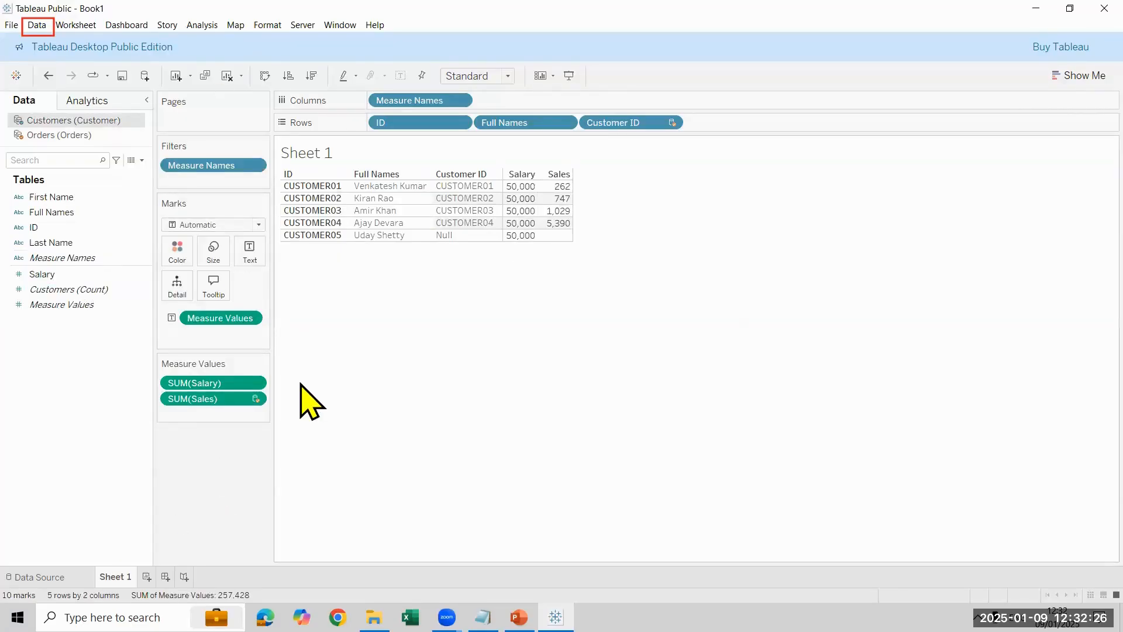
Step: Rename the Sheet 1 worksheet as Left Join
double_click(115, 577)
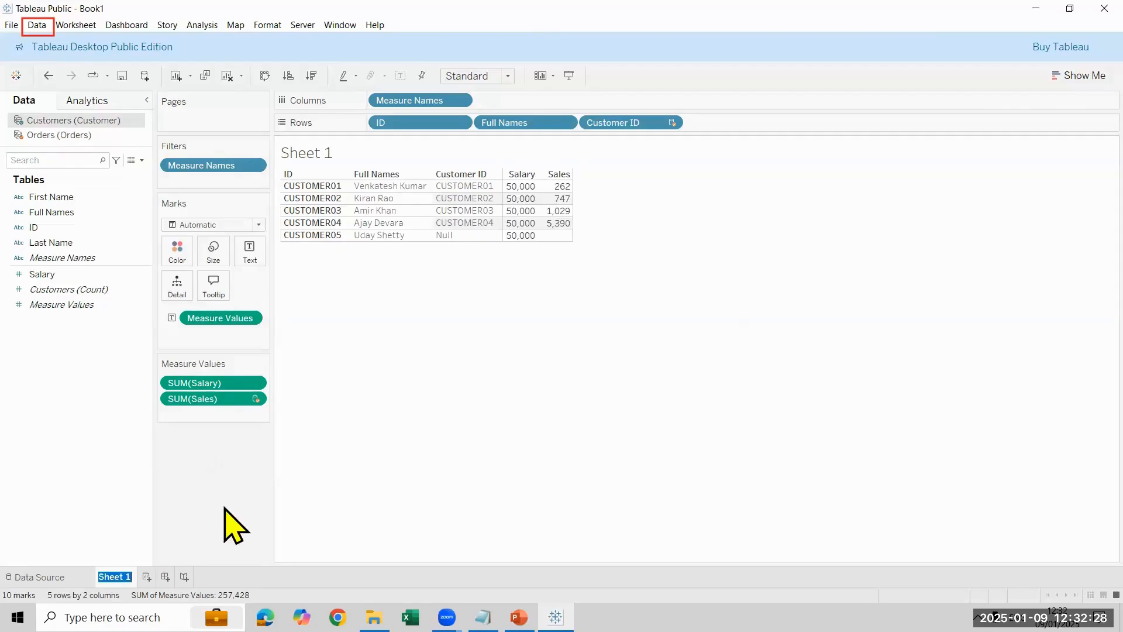
text(Left Join)
key(Return)
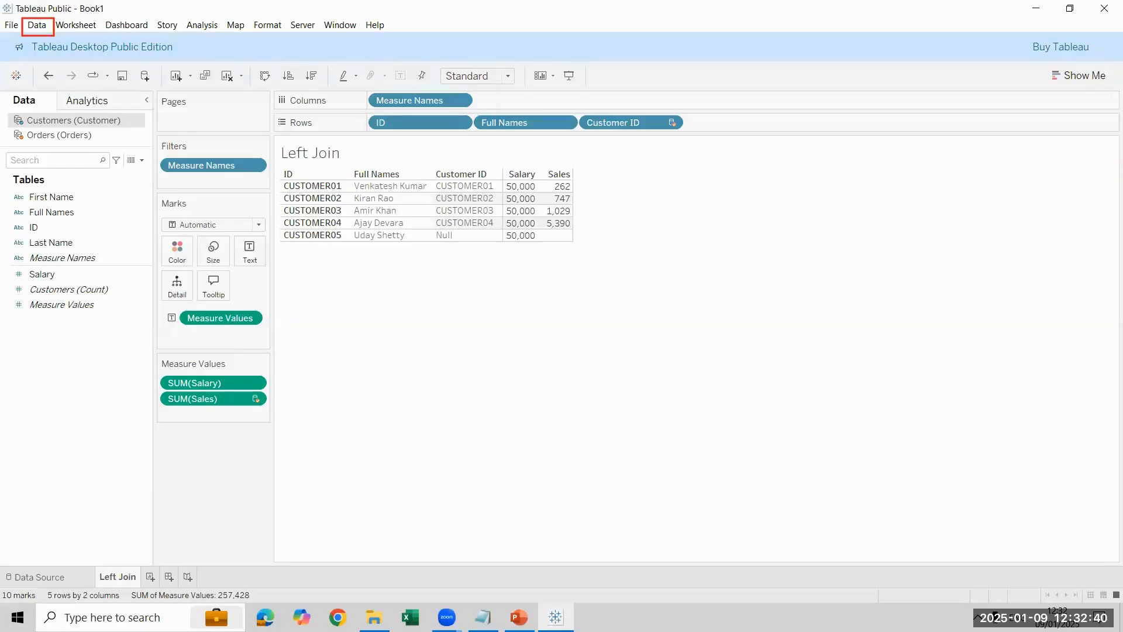
Step: Duplicate the Left Join worksheet and exclude the Null Customer ID from the copy
right_click(105, 581)
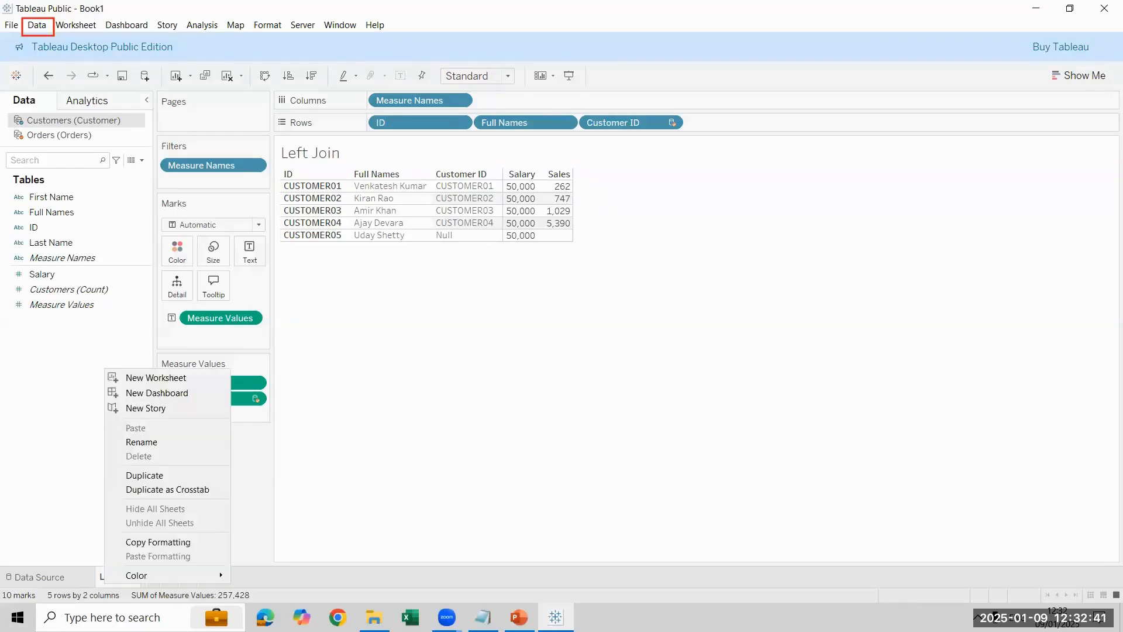
click(193, 476)
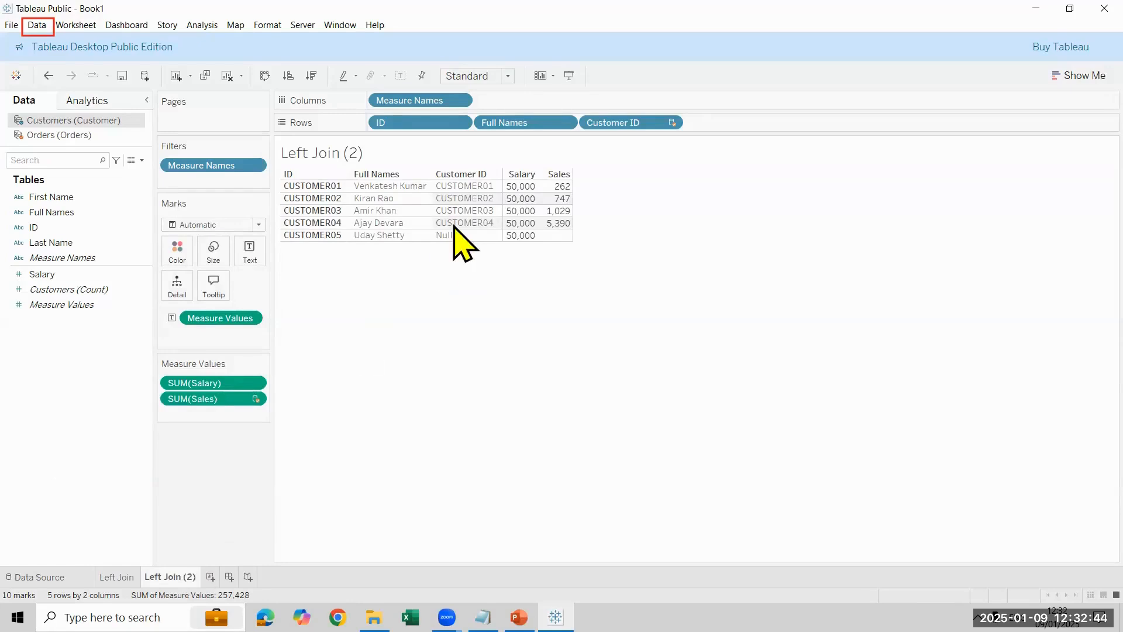
click(459, 237)
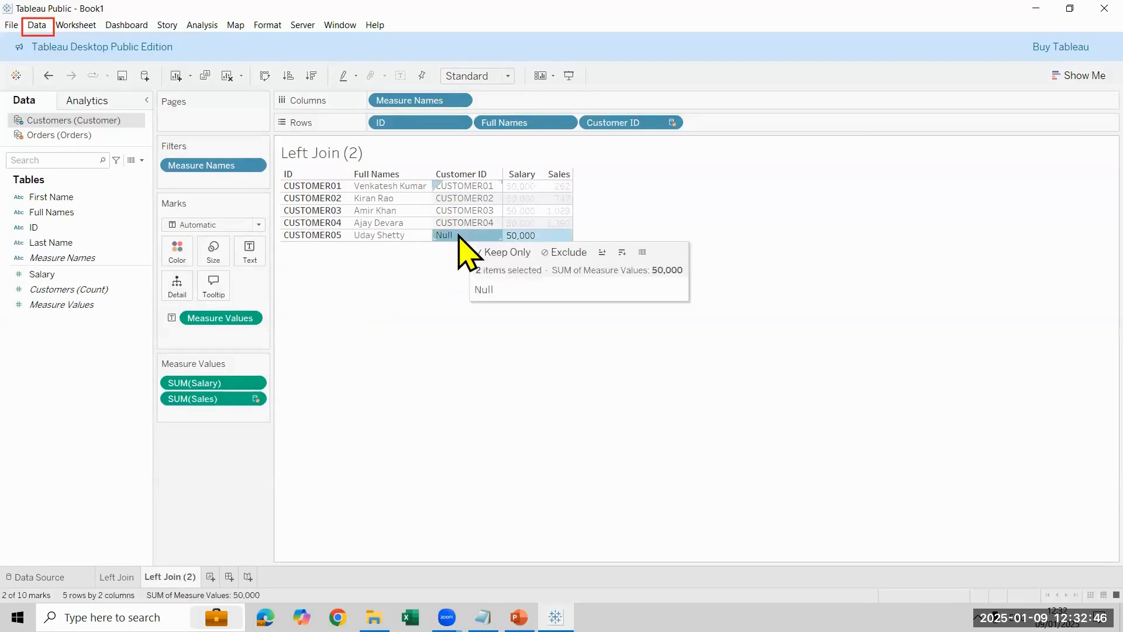
click(572, 255)
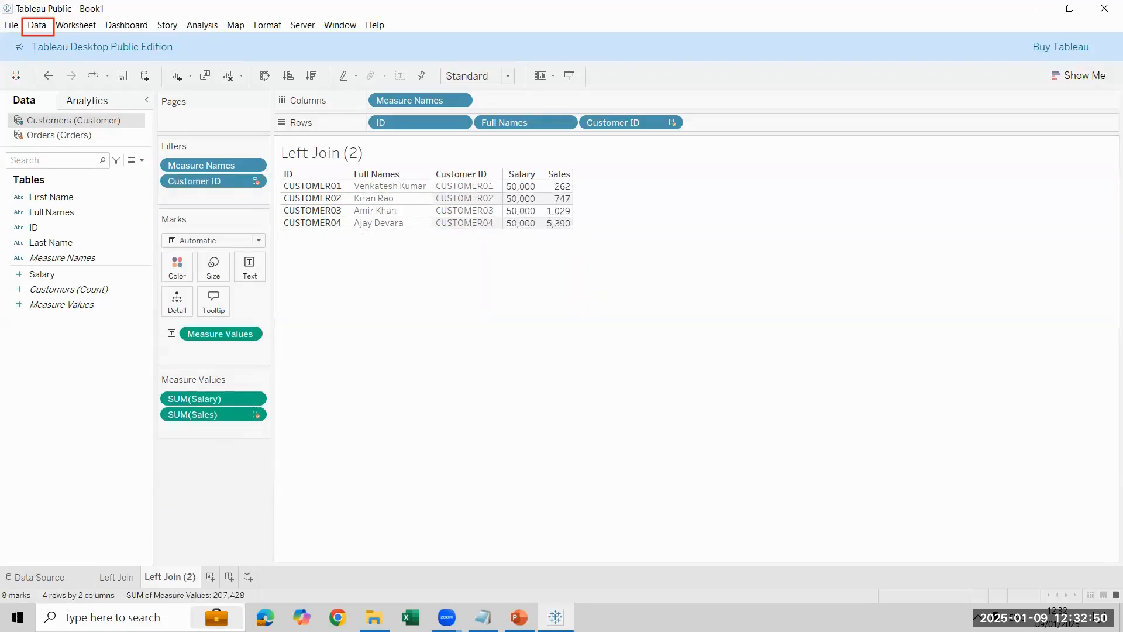
Step: Rename the duplicated worksheet as Inner Join
double_click(169, 577)
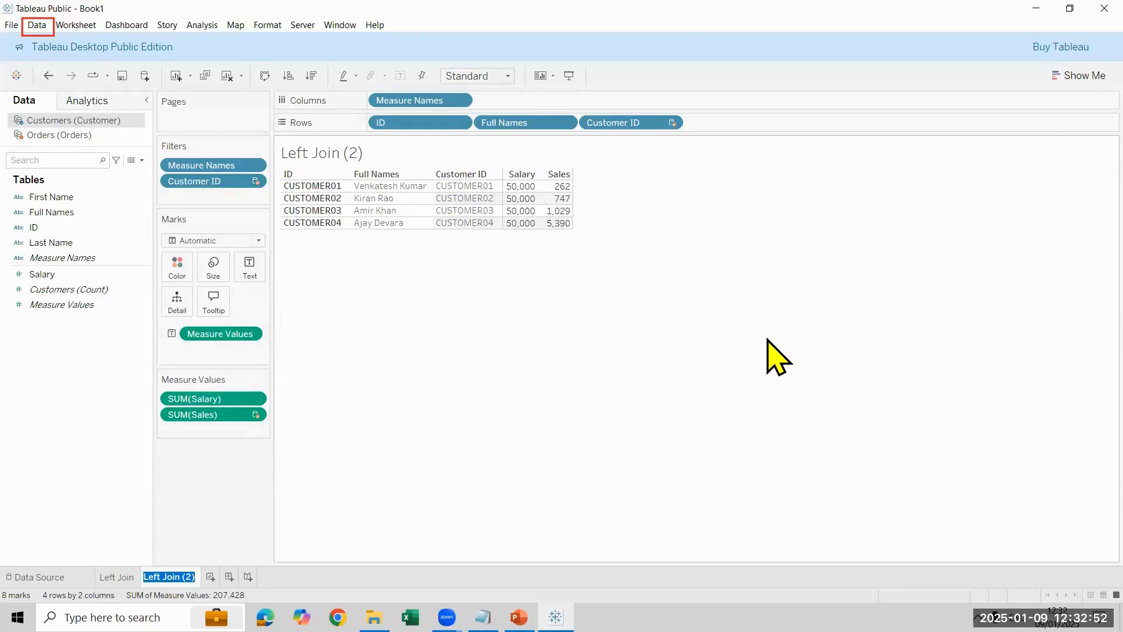
text(Inner Join)
key(Return)
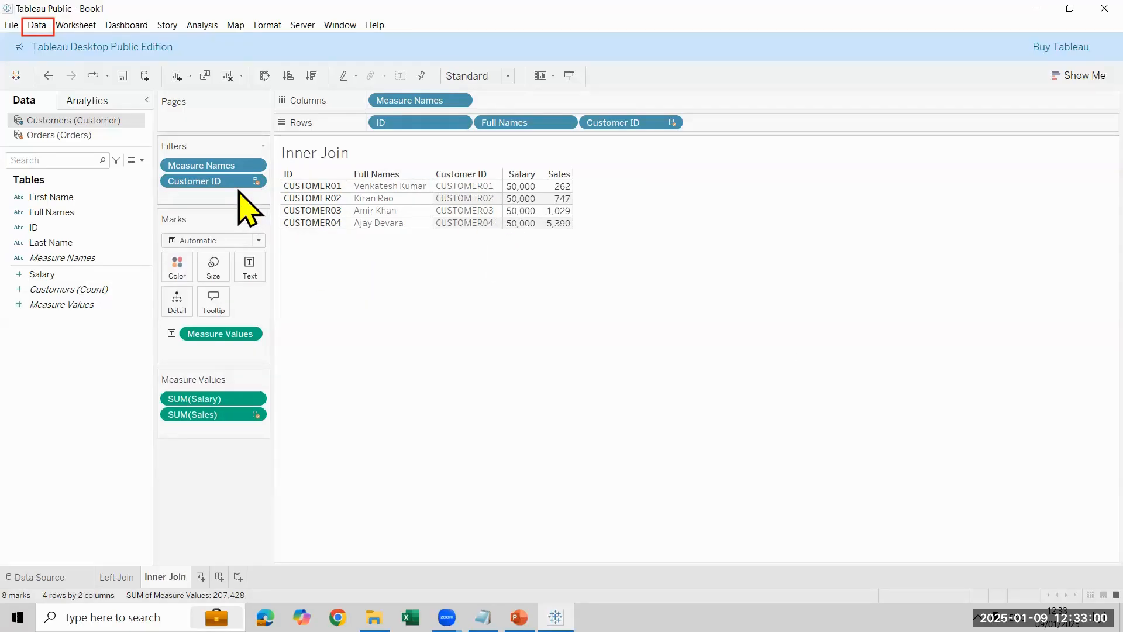
Step: Remove the Customer ID filter from the Inner Join worksheet and compare it with the Left Join worksheet
drag(229, 183, 464, 338)
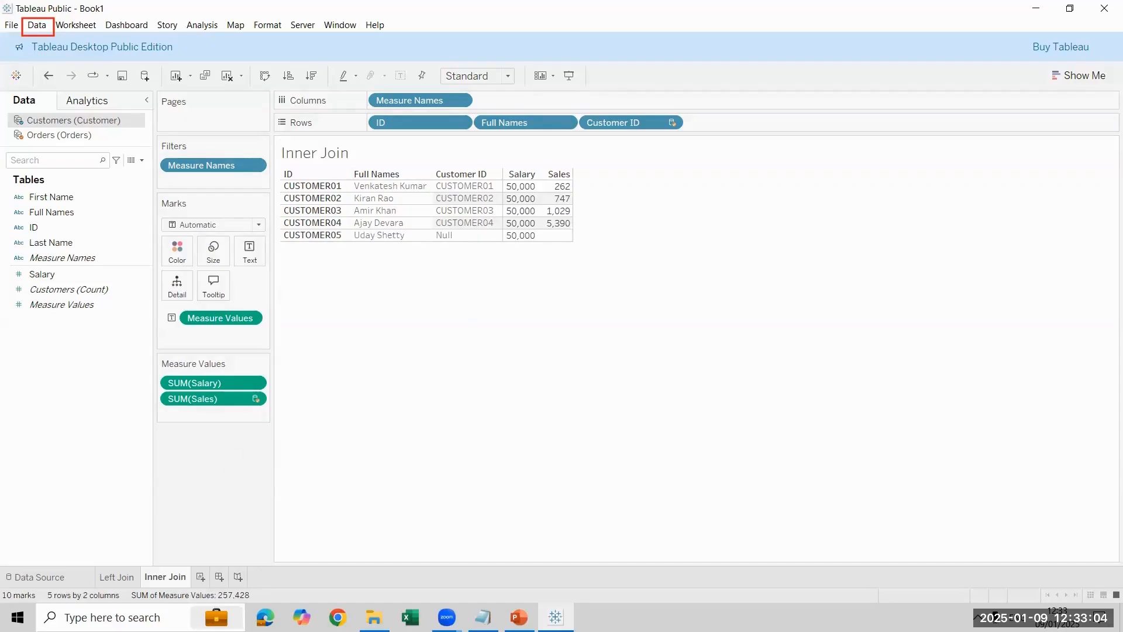
click(116, 577)
right_click(117, 577)
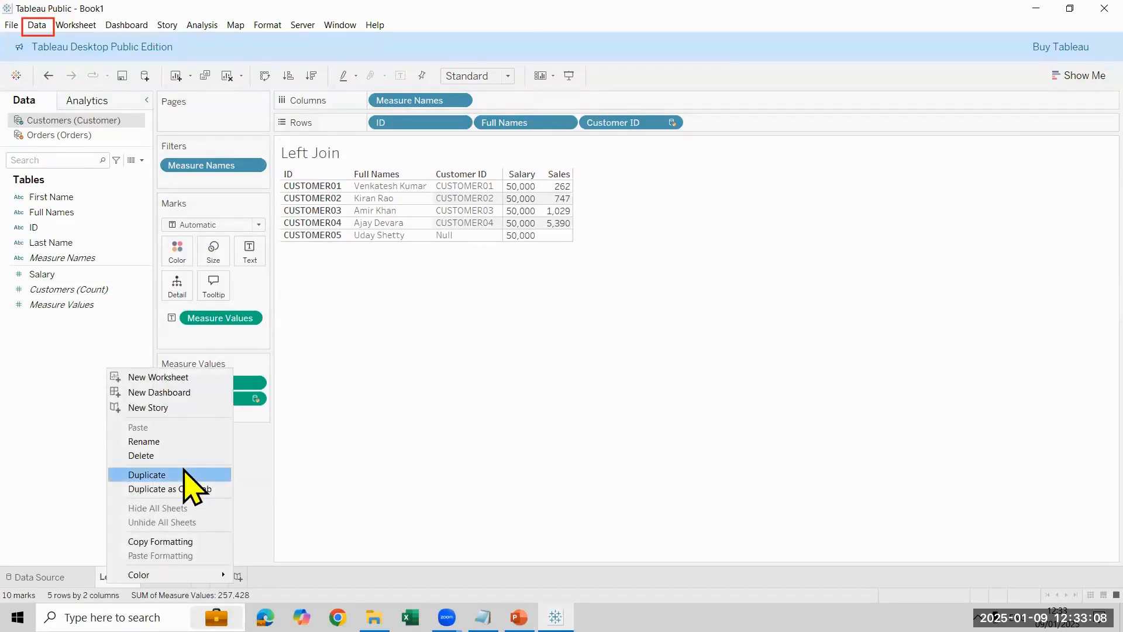
click(464, 509)
click(164, 577)
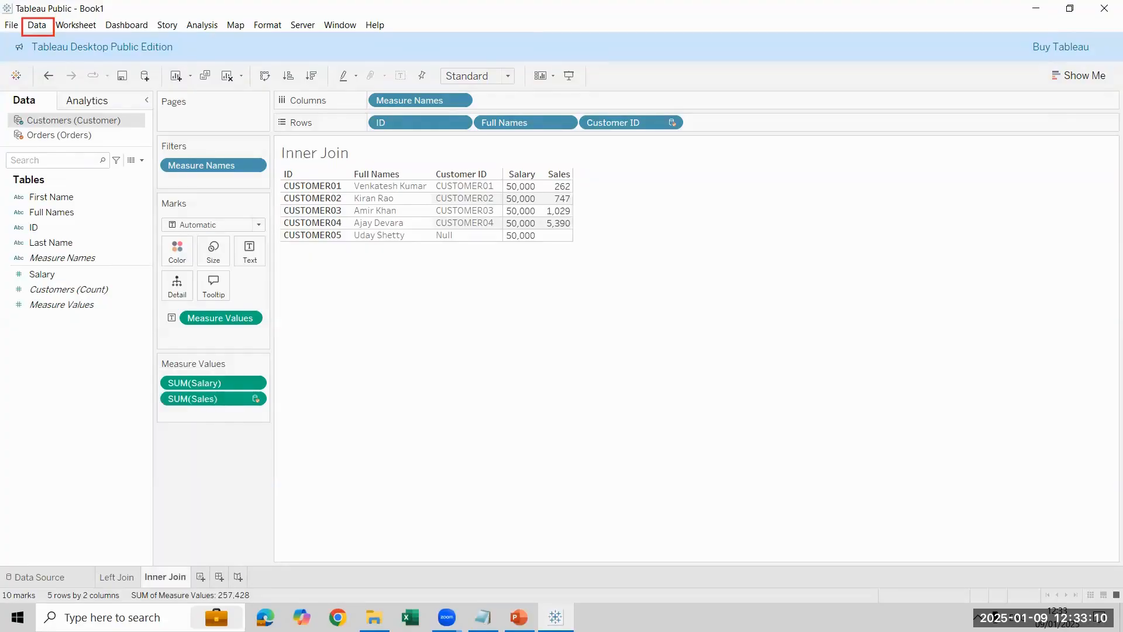
Step: Exclude the Null Customer ID from the Inner Join worksheet's table
click(462, 237)
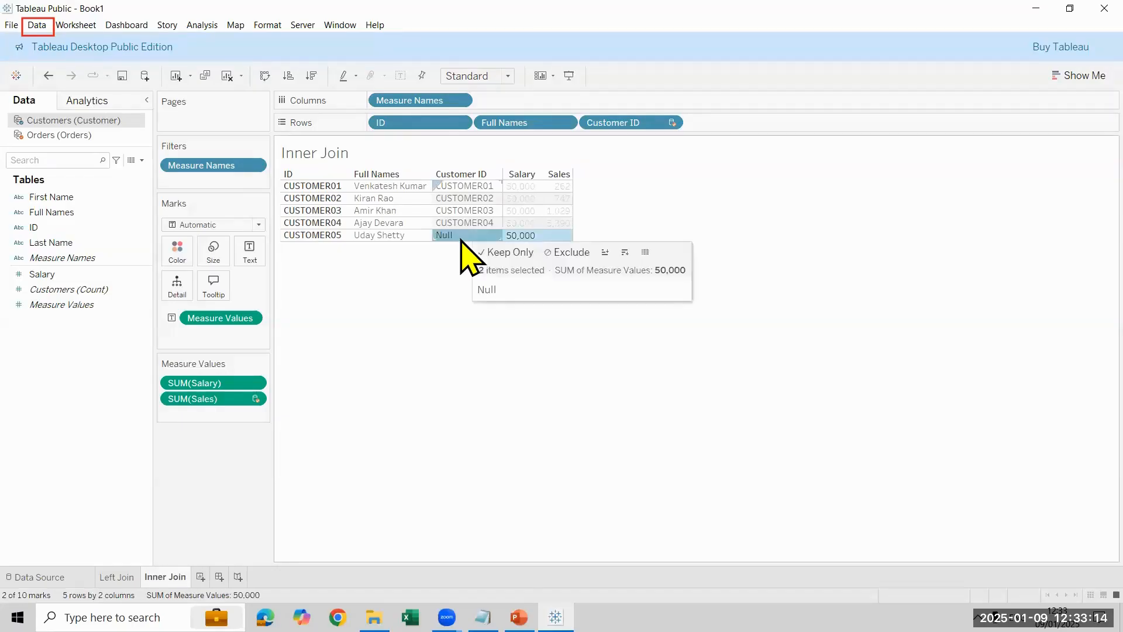
right_click(480, 239)
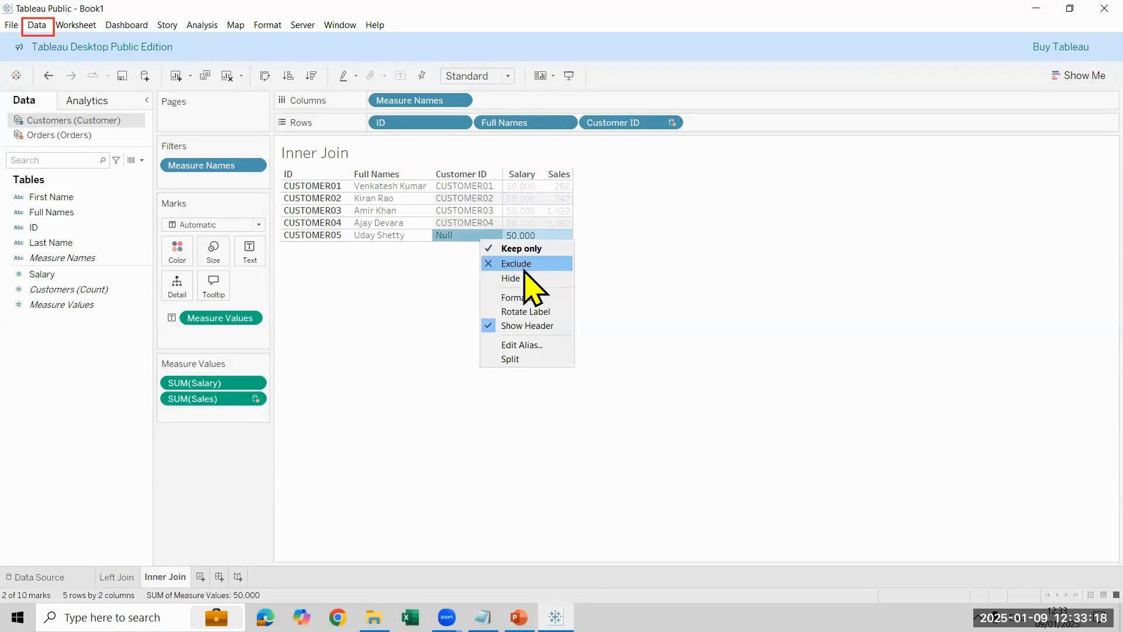
click(526, 265)
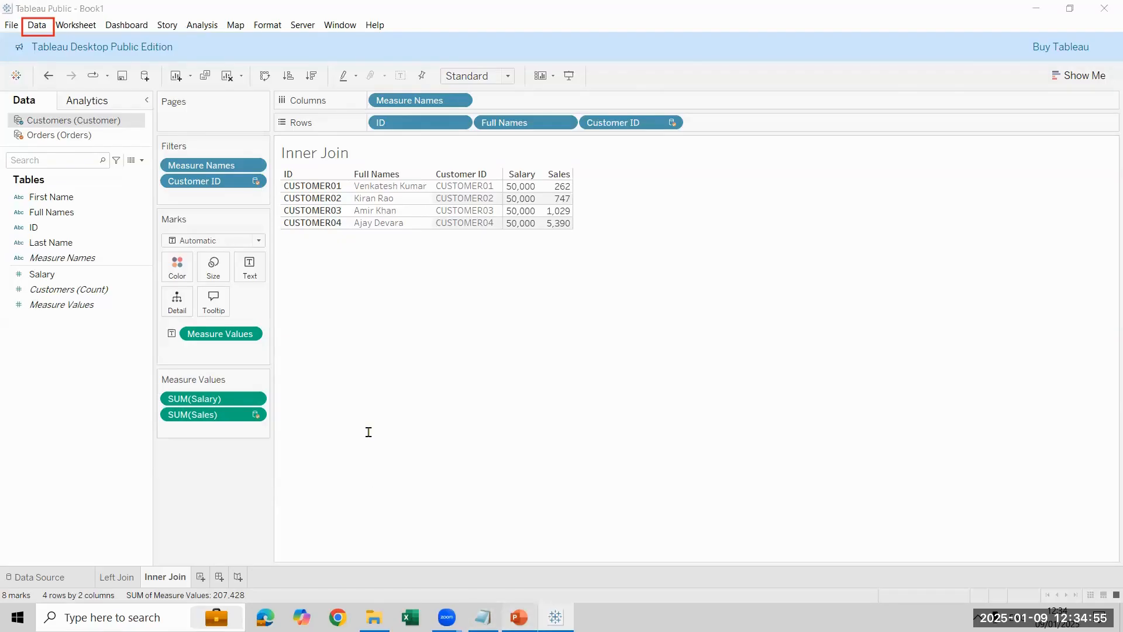
Step: Switch to PowerPoint to highlight the Blending slide's paragraph about the default left join, and return to Tableau
key(alt+Tab)
click(125, 351)
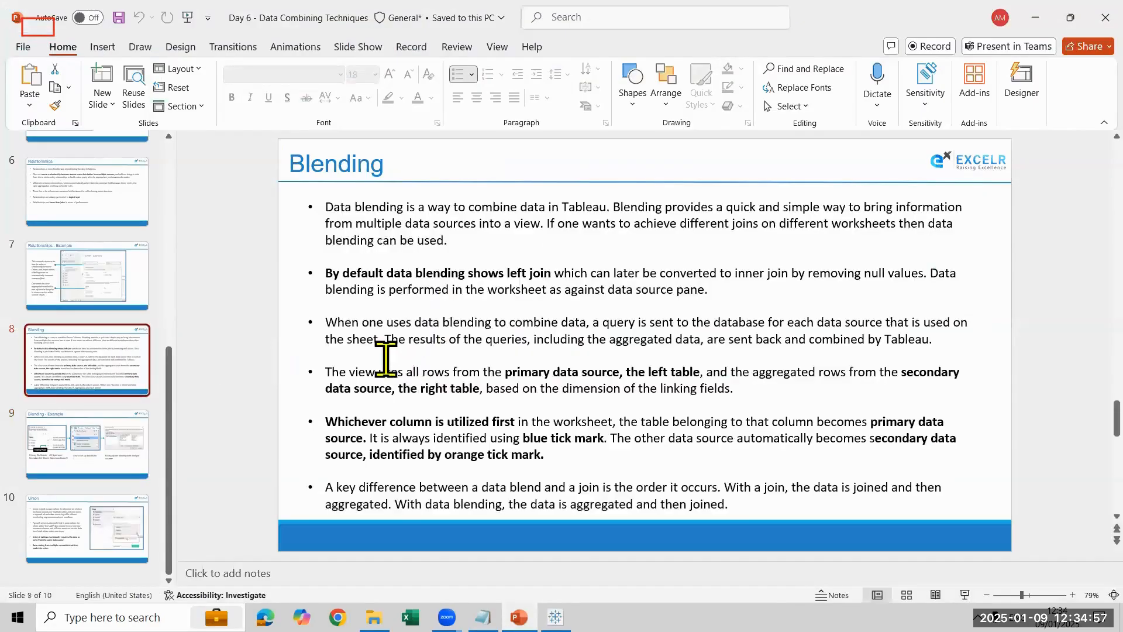
triple_click(575, 288)
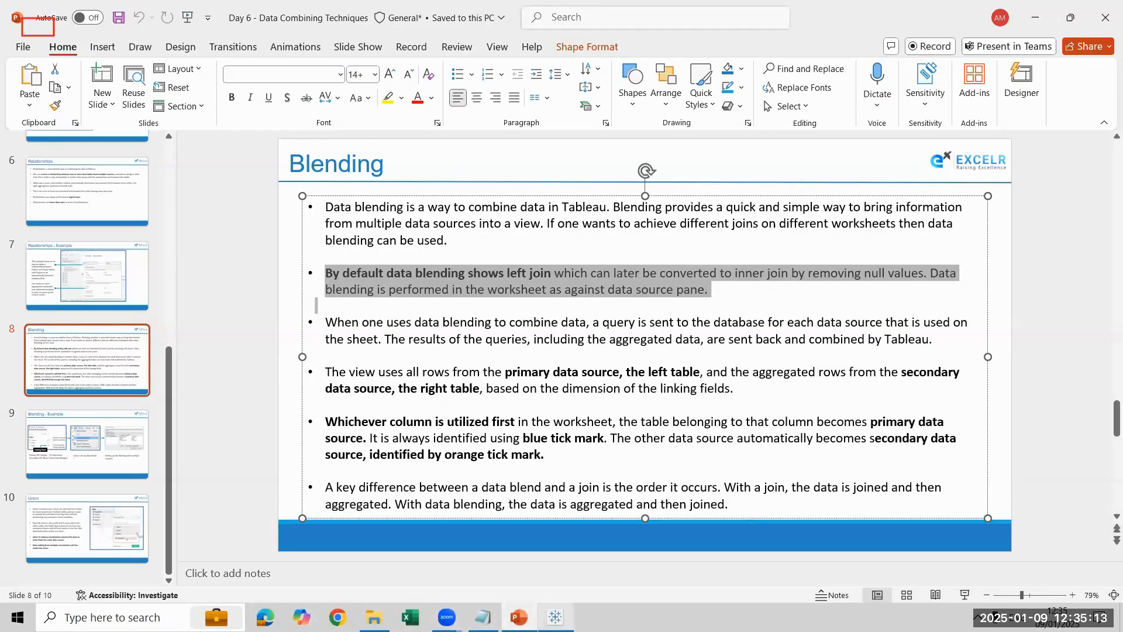
click(555, 617)
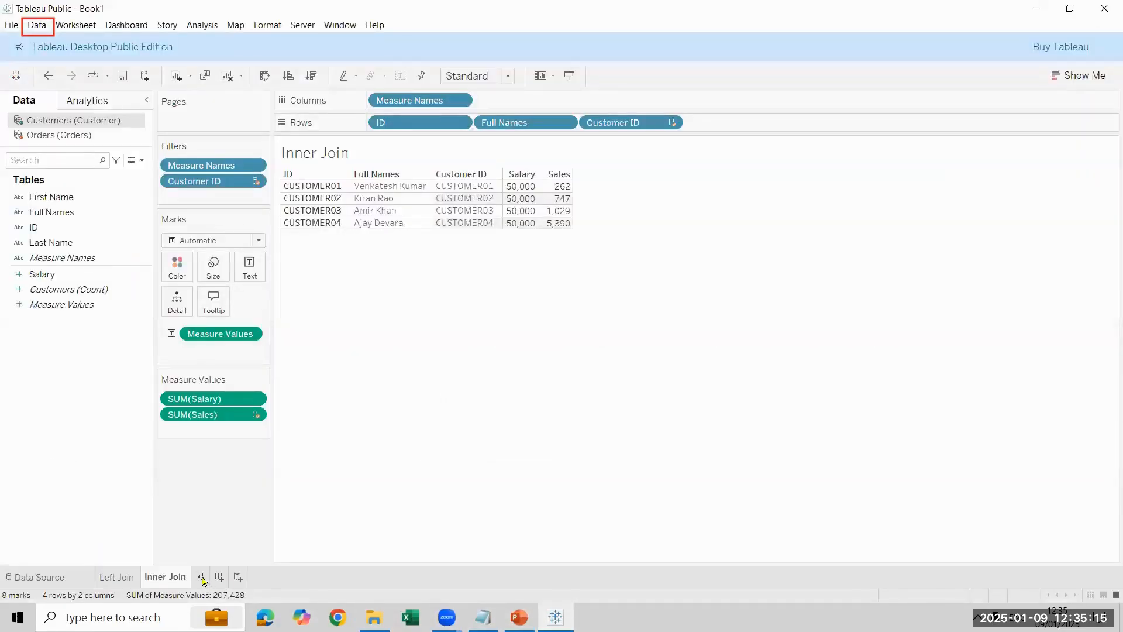
Step: Create a new worksheet with Customer ID from Orders first on Rows, followed by ID and Full Names from Customers
click(218, 577)
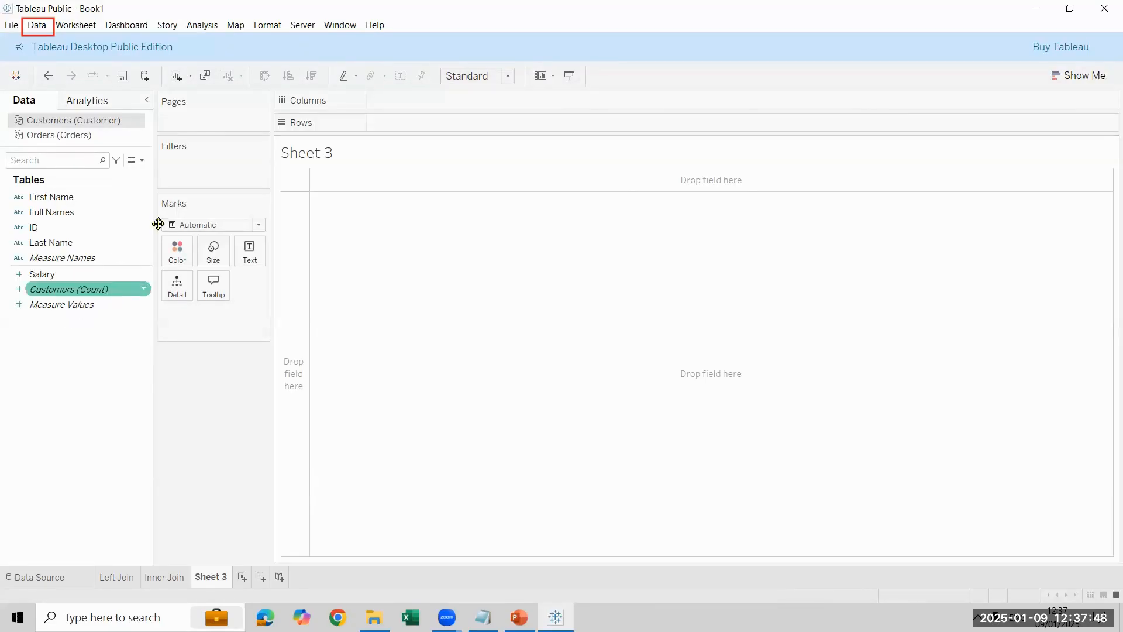
click(73, 135)
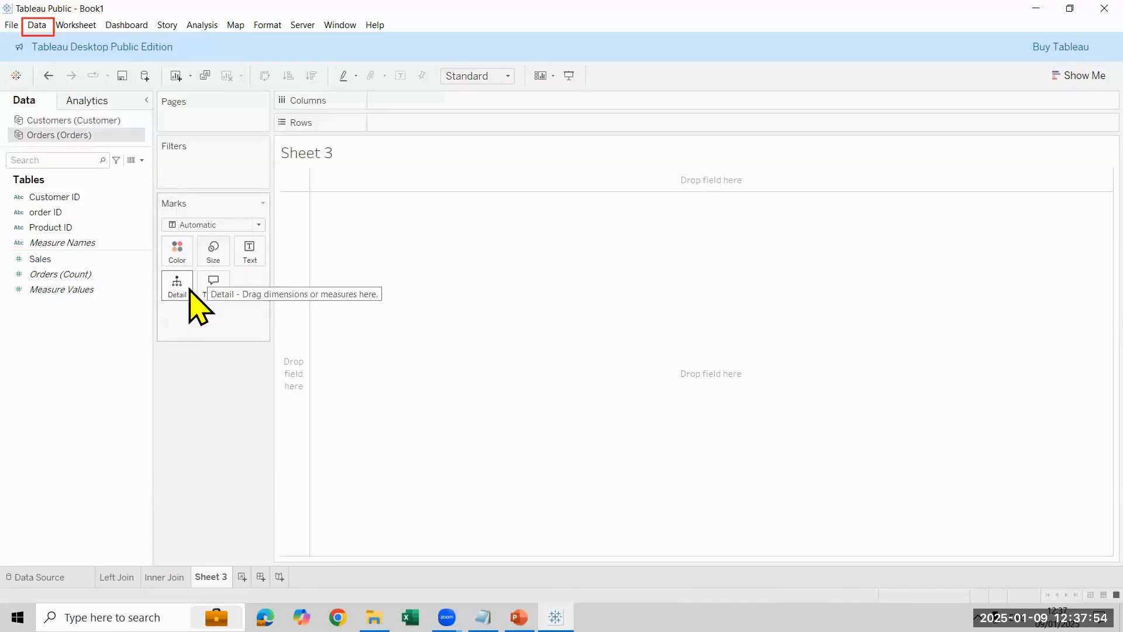
drag(90, 198, 500, 120)
click(64, 120)
click(73, 230)
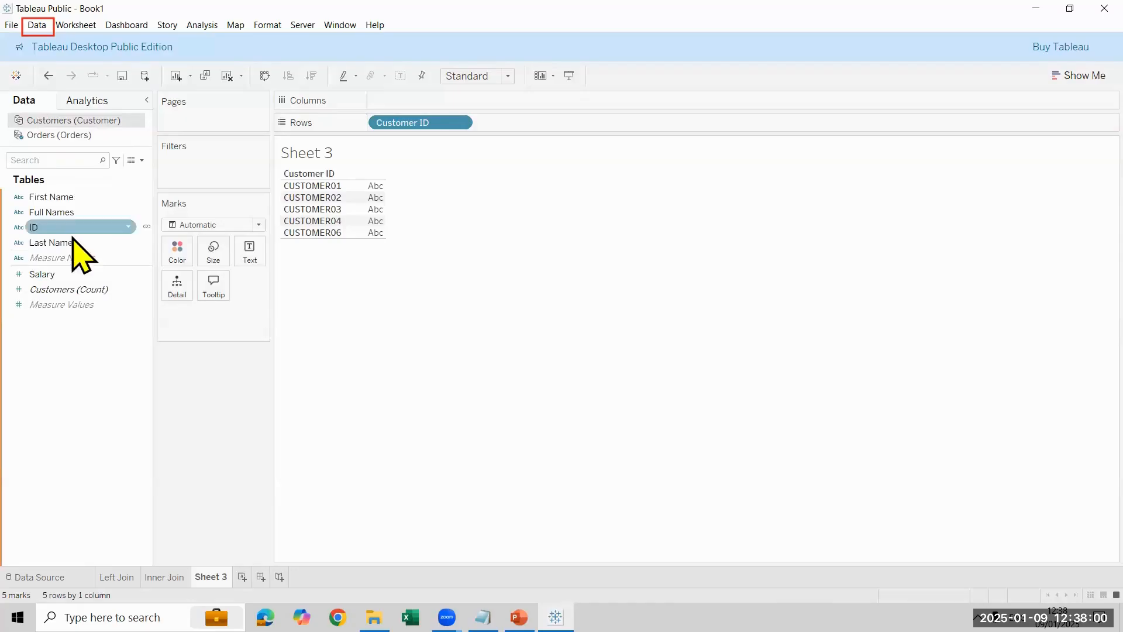
drag(65, 230, 559, 124)
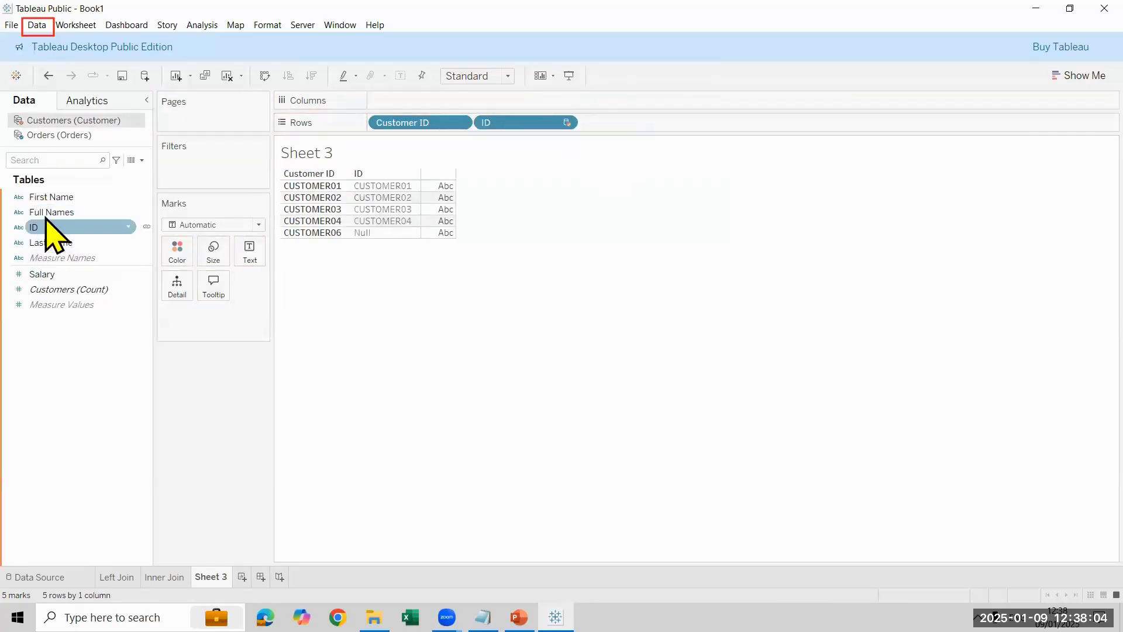
drag(49, 213, 640, 125)
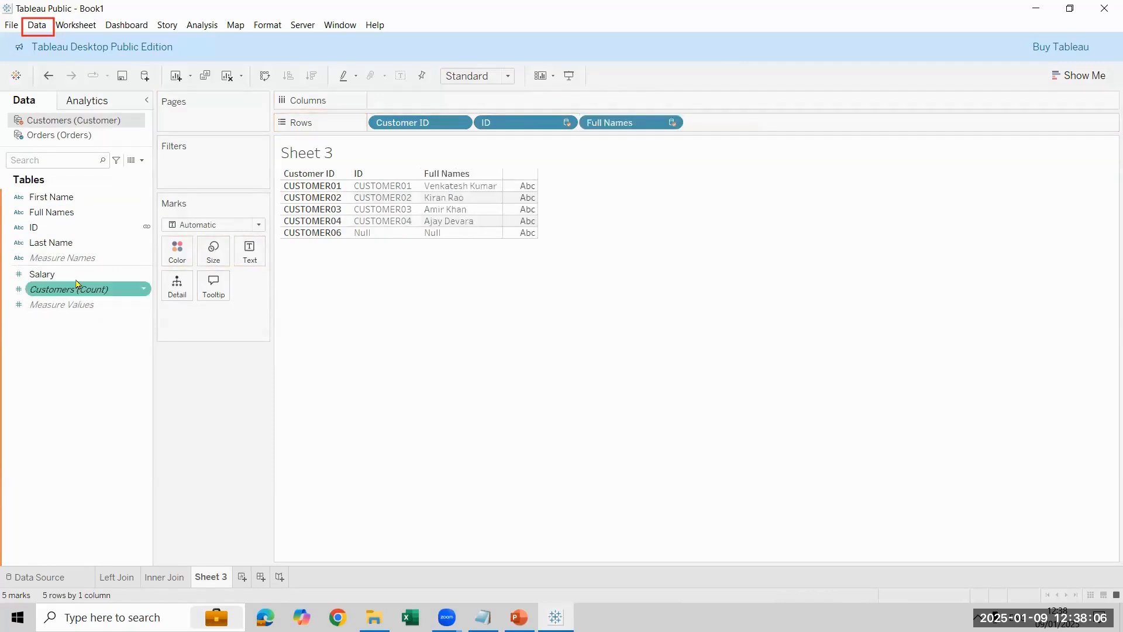
Step: Add the Salary measure from Customers and the Sales measure from Orders to the Sheet 3 table
drag(77, 285, 50, 284)
double_click(47, 274)
click(80, 134)
click(68, 274)
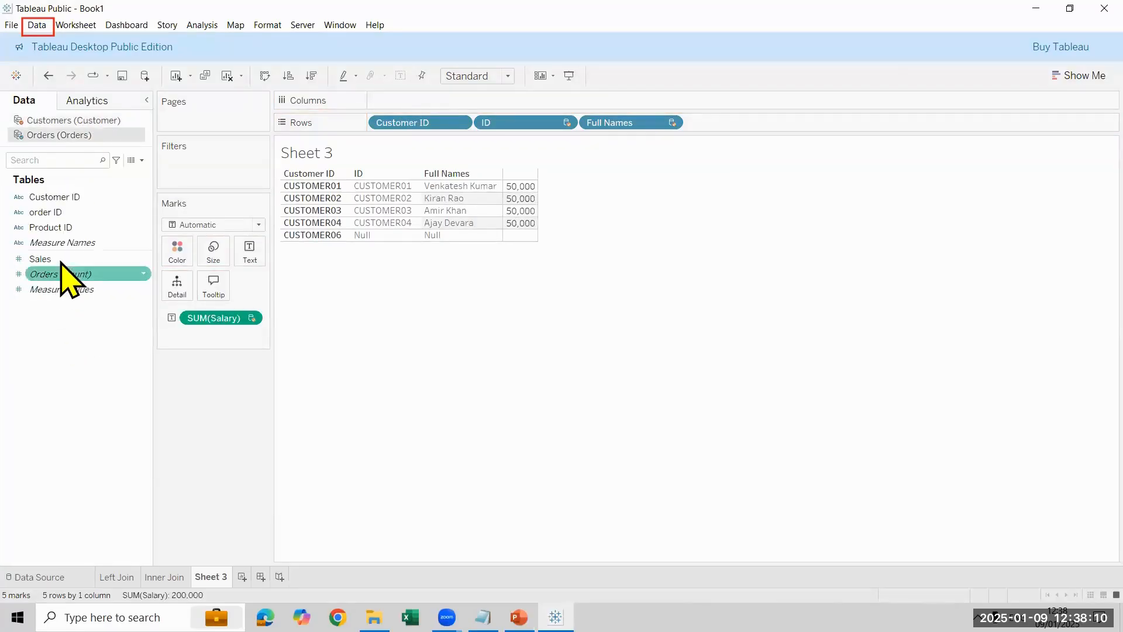
double_click(61, 261)
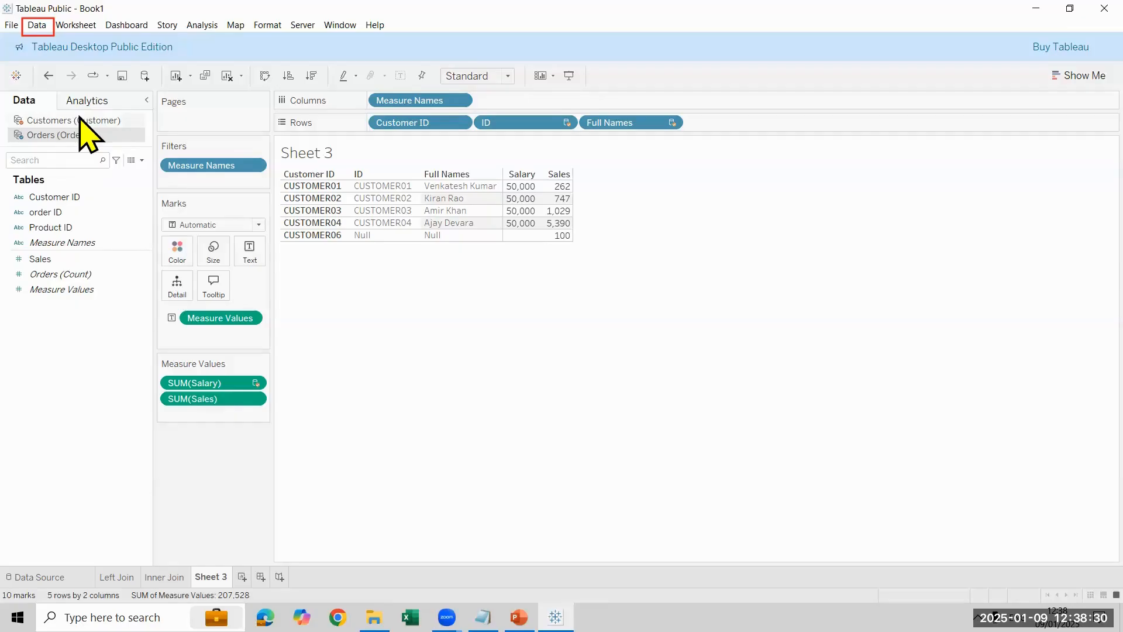
Step: Compare the Sheet 3 table with the Left Join worksheet's table and return to Sheet 3
click(56, 199)
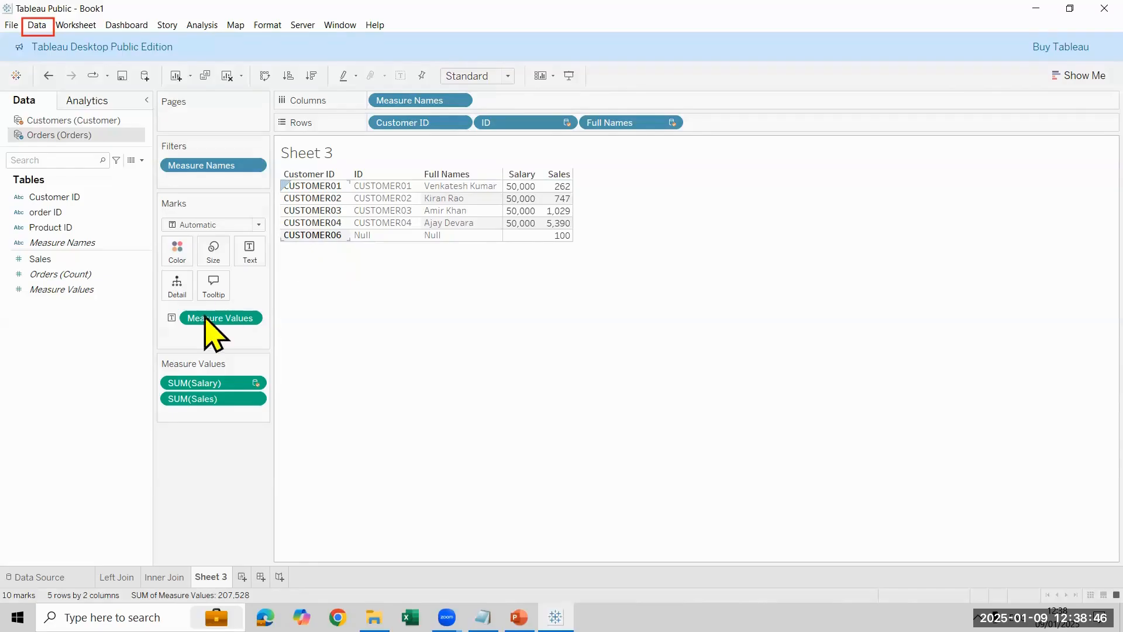
click(116, 577)
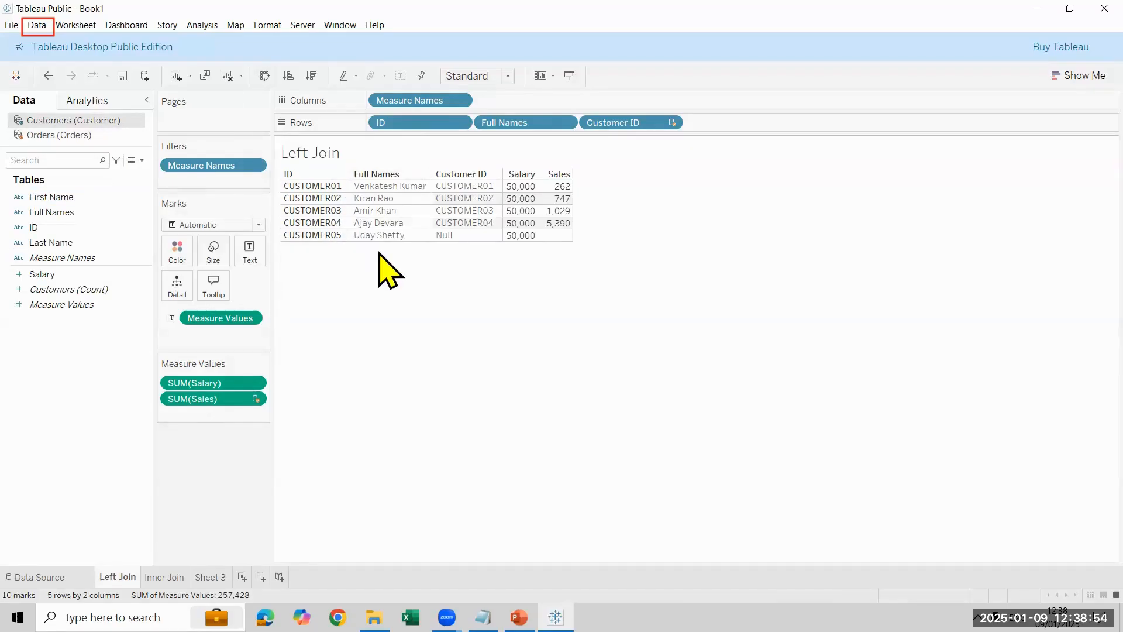
click(211, 578)
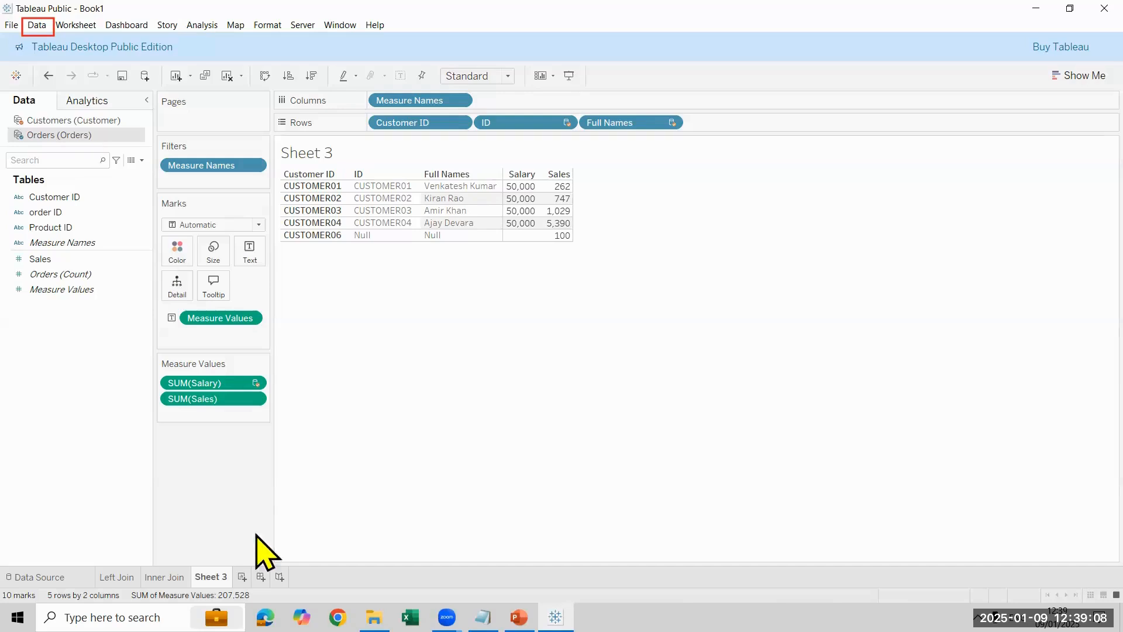
Step: Rename the Sheet 3 worksheet as Right Join
double_click(211, 576)
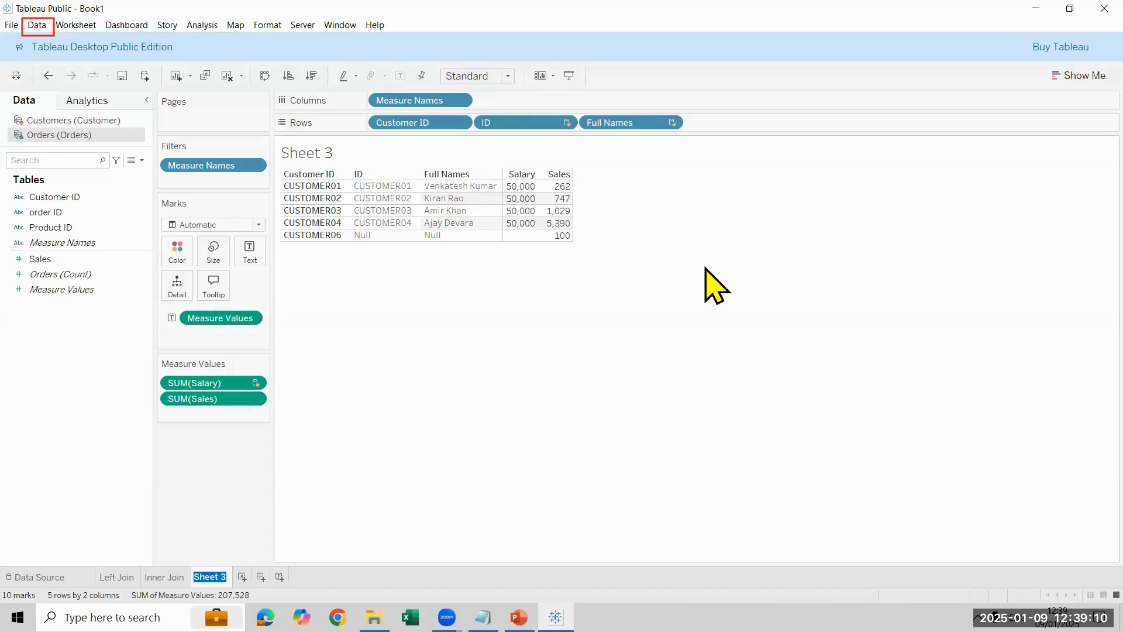
text(Right Join)
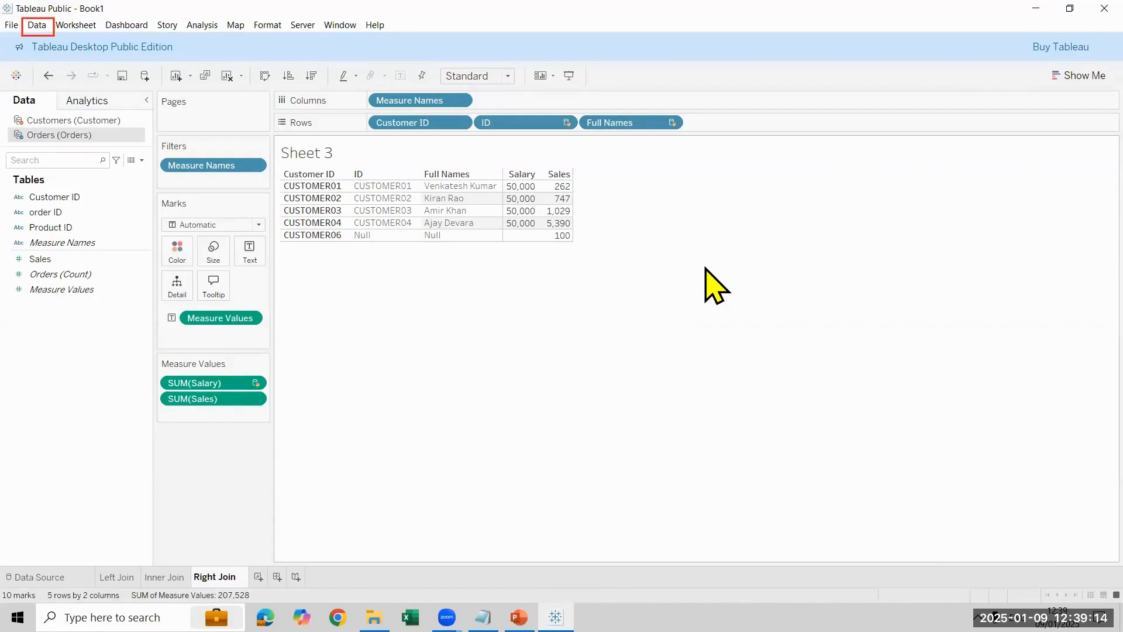
key(Return)
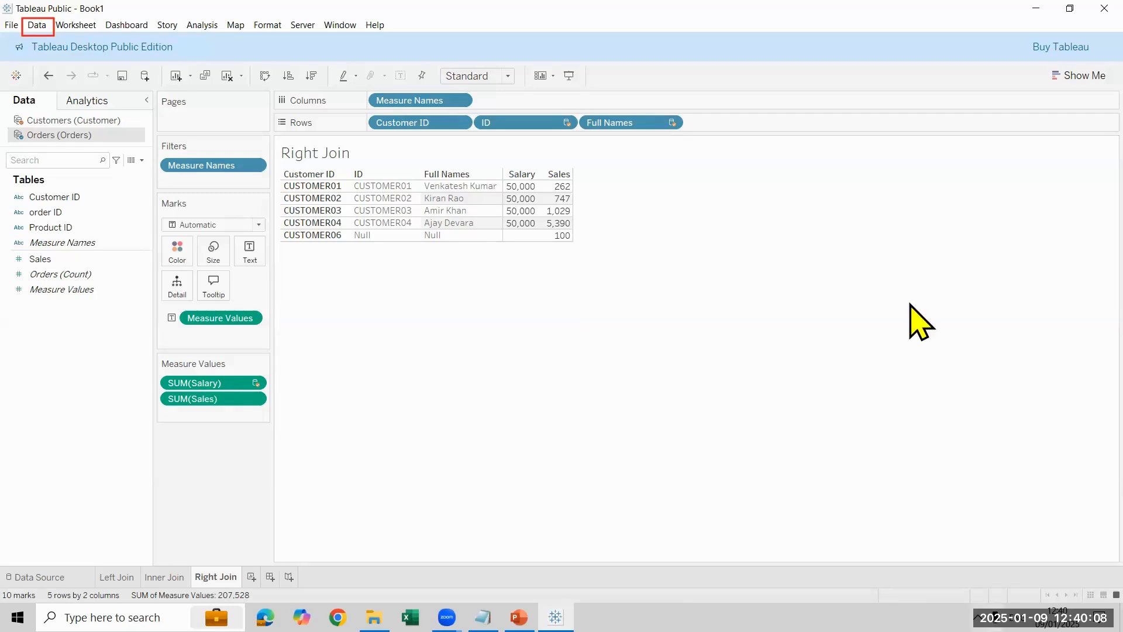
Step: Save the workbook locally in the Tableau 12PM folder as a Tableau Packaged Workbook (*.twbx) named Day-9 Data Blending
key(ctrl+s)
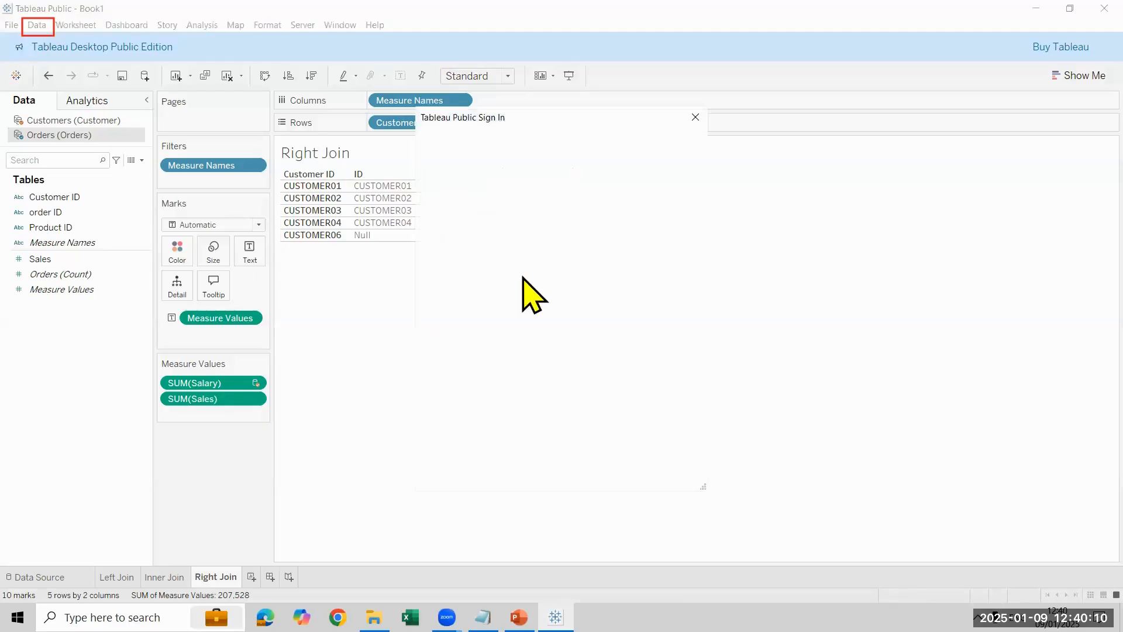
click(692, 116)
click(11, 24)
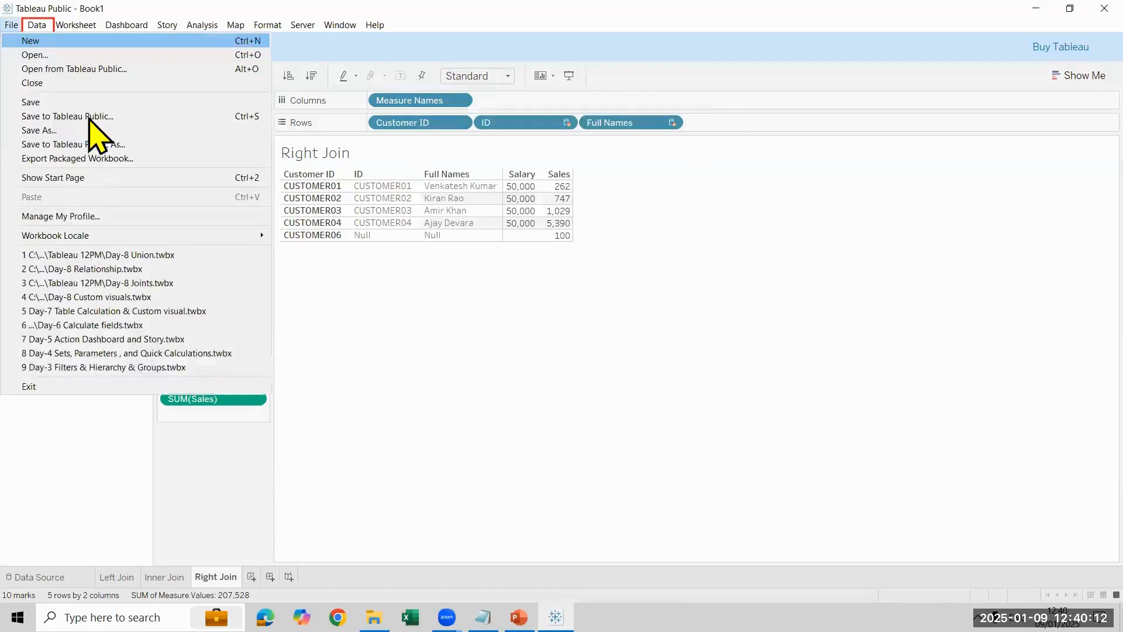
click(91, 104)
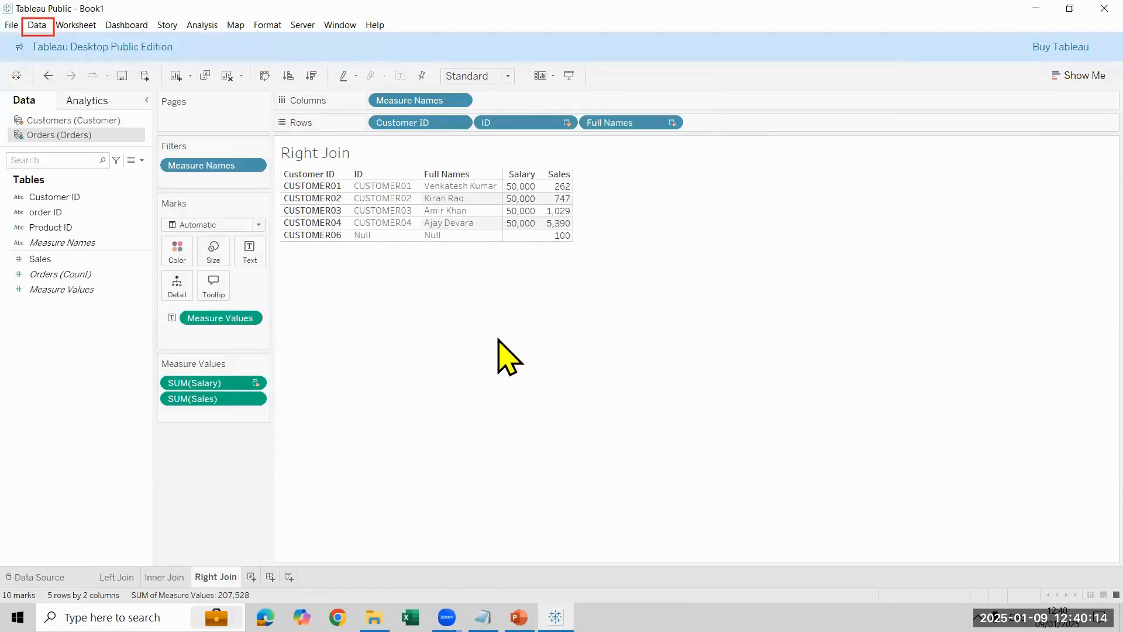
click(612, 266)
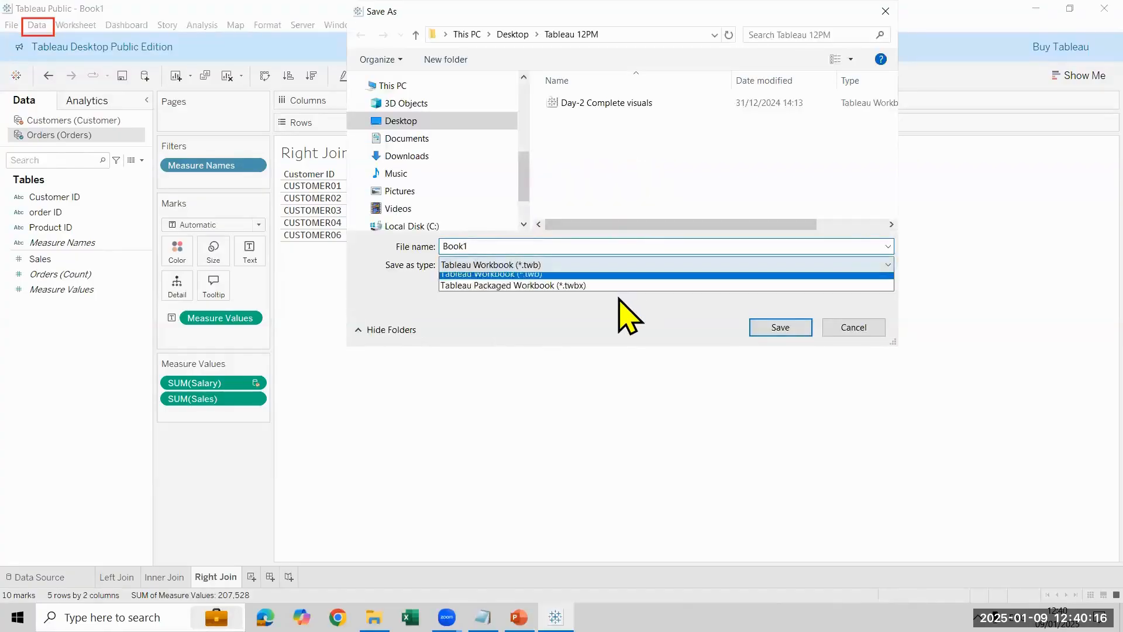
click(603, 286)
double_click(664, 246)
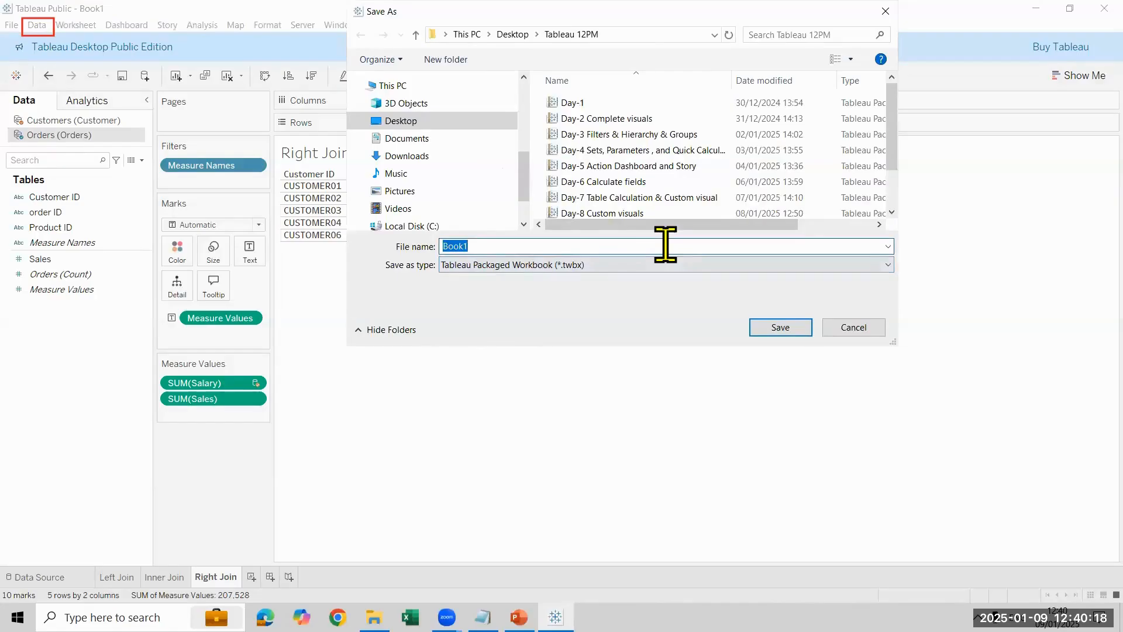
text(Day-9 D)
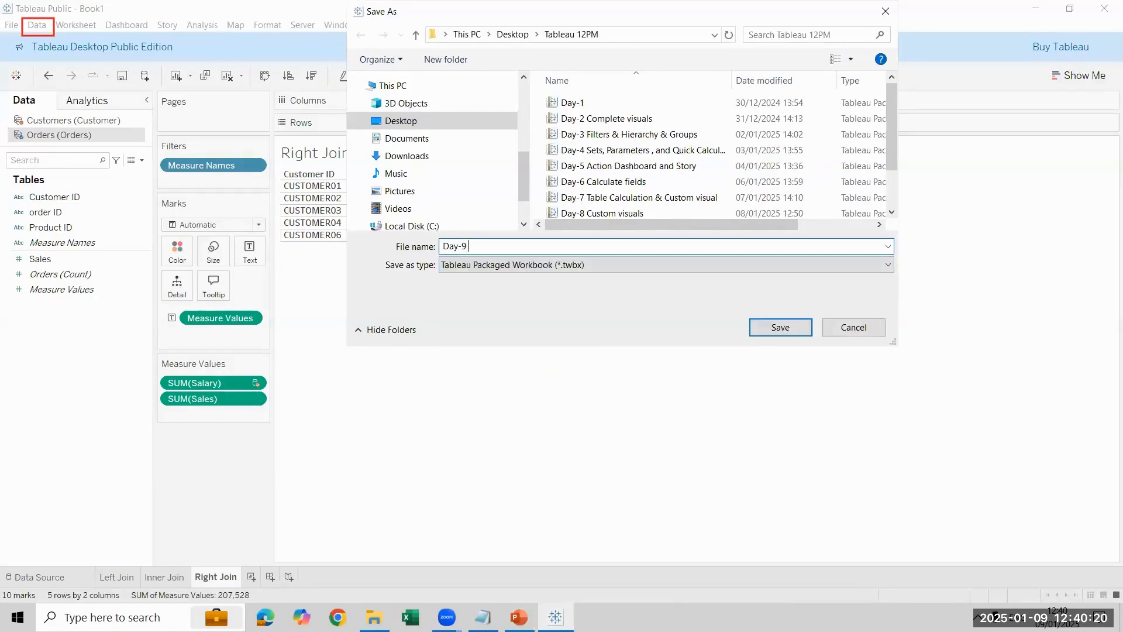
text(ata Blending)
key(Return)
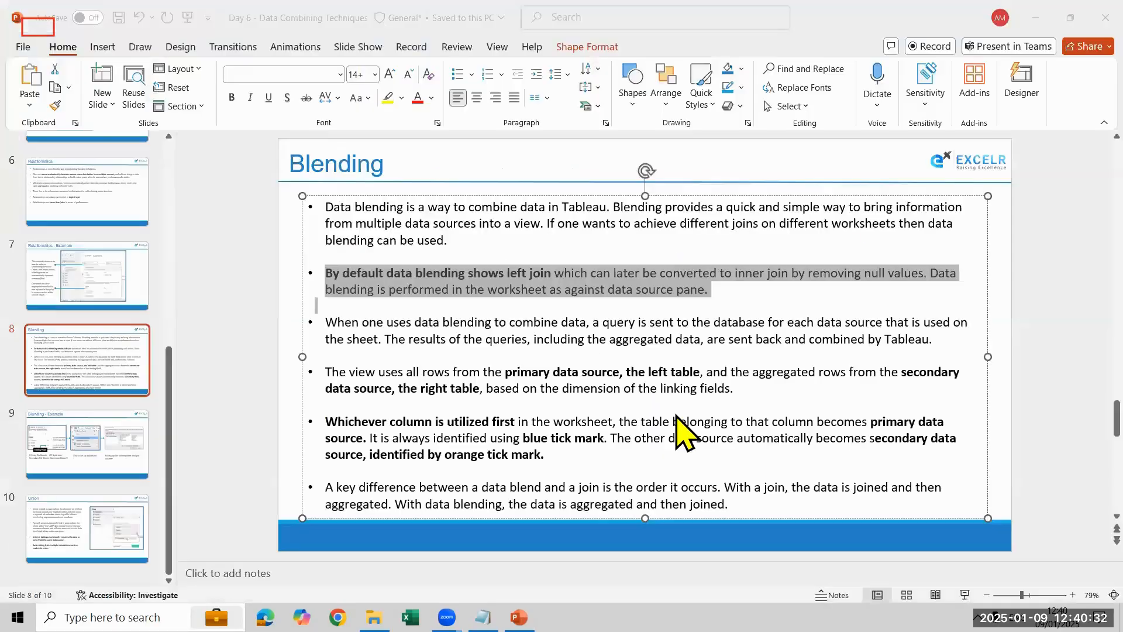
Step: Close the PowerPoint presentation and launch Tableau Public 2024.3 from the Windows search
click(1105, 17)
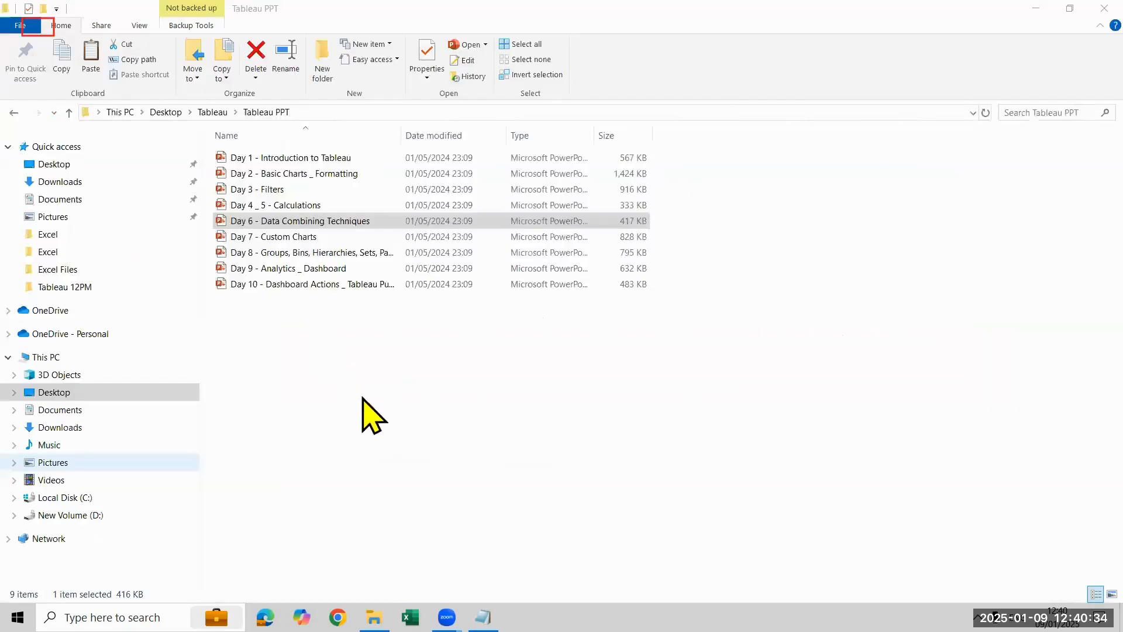
click(316, 480)
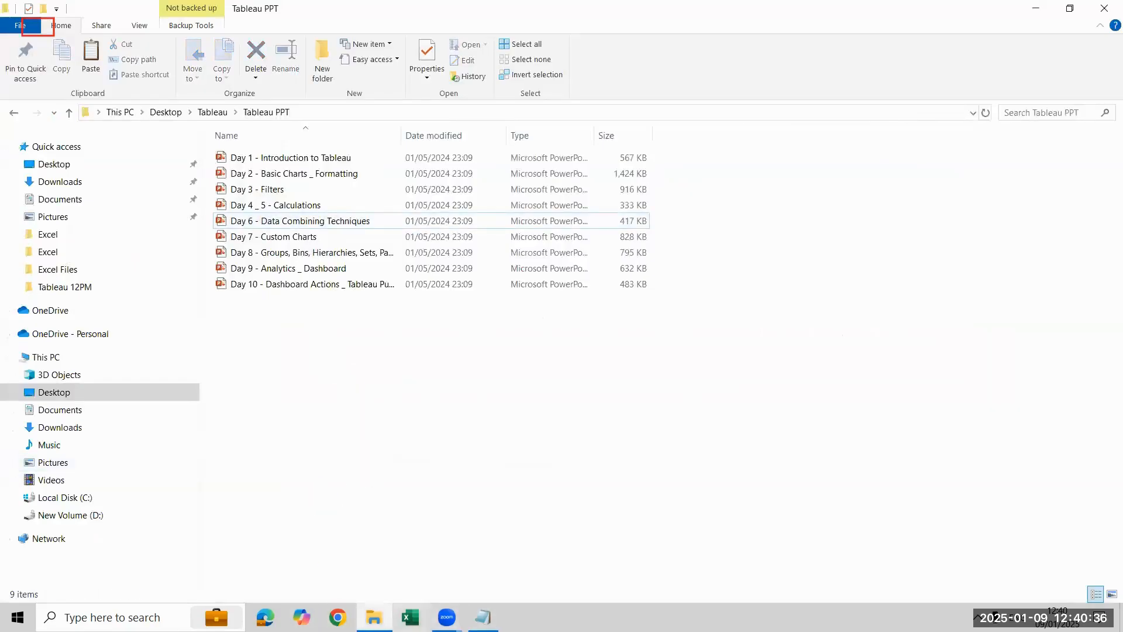
click(126, 617)
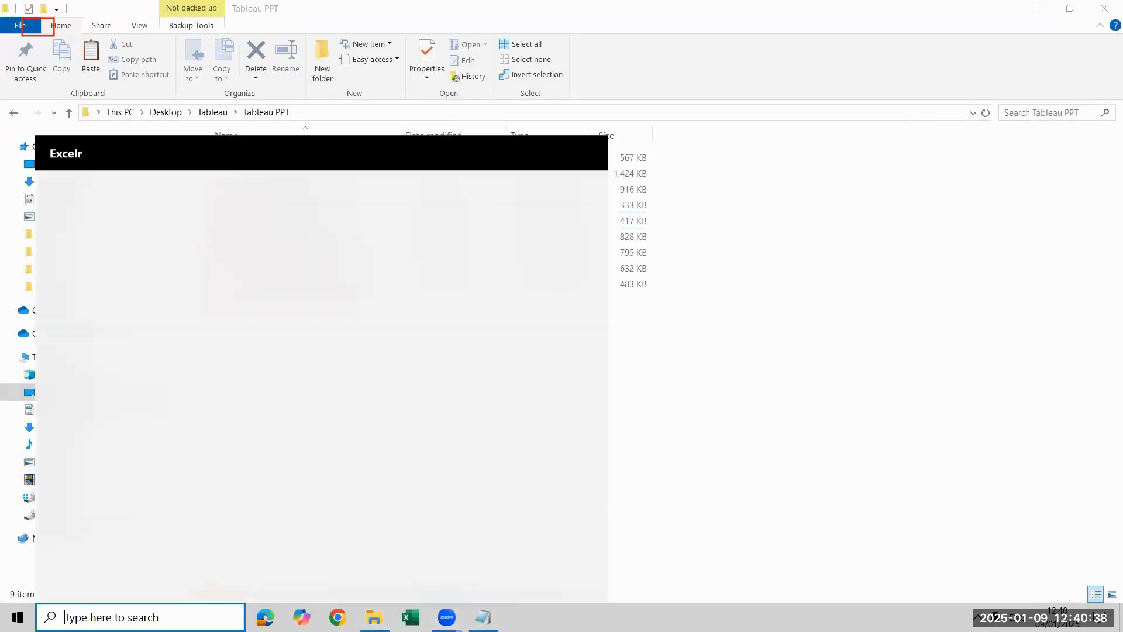
text(op)
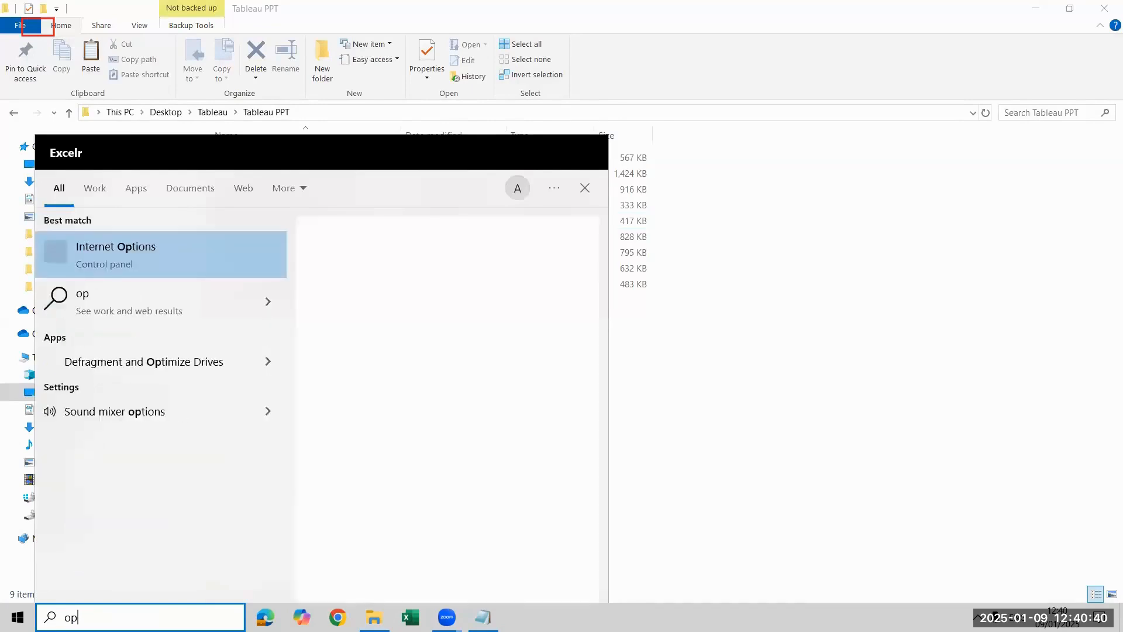
key(BackSpace)
key(BackSpace)
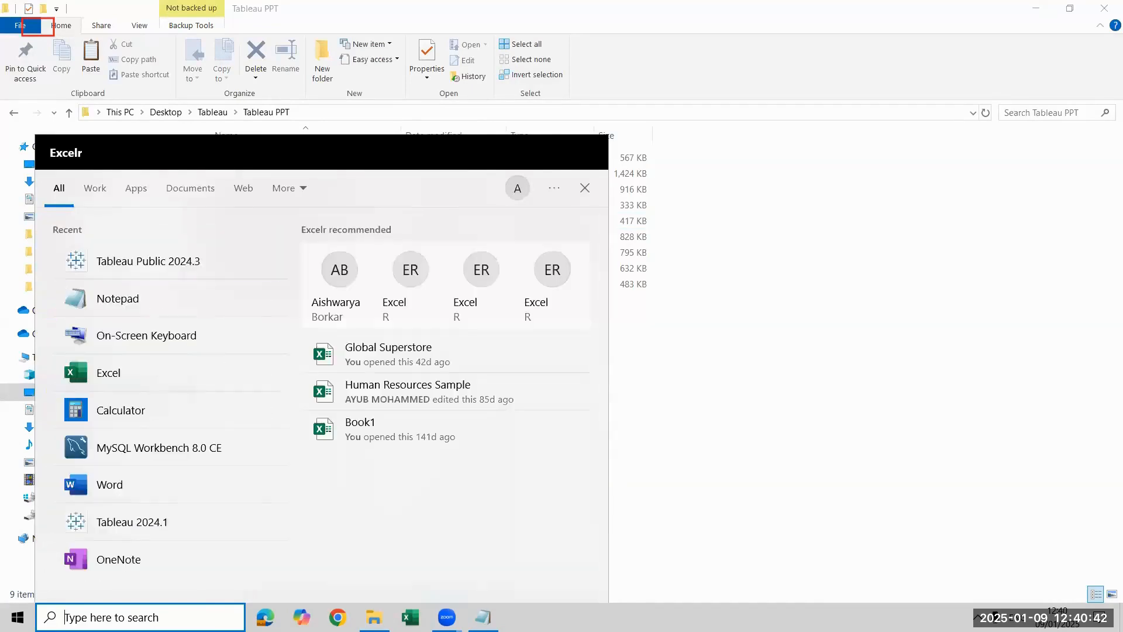
text(tab)
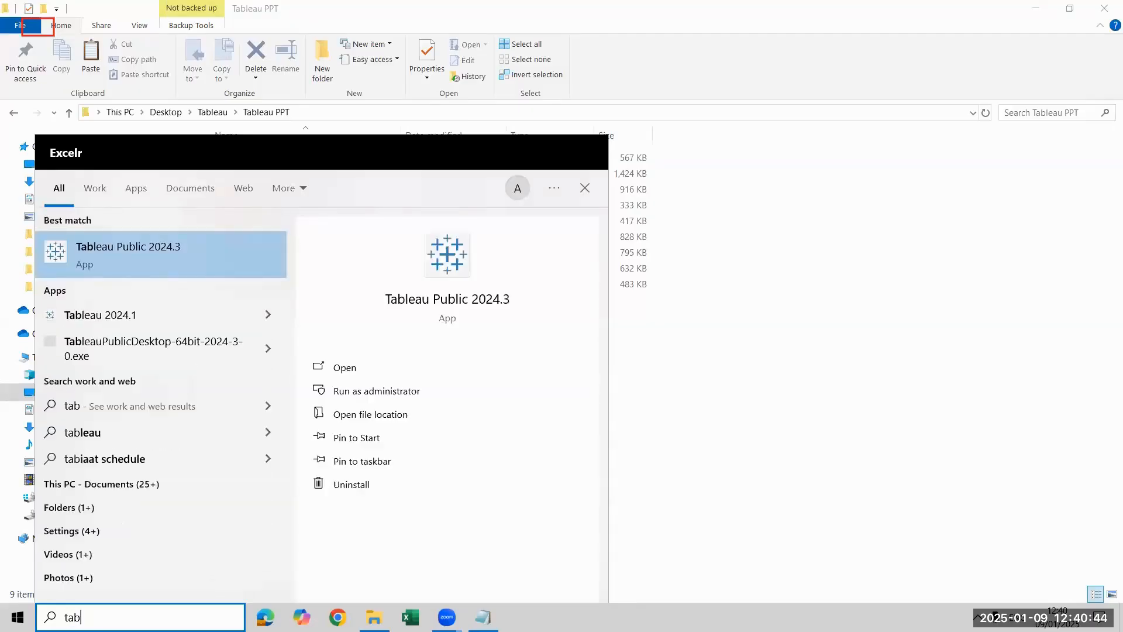
key(Return)
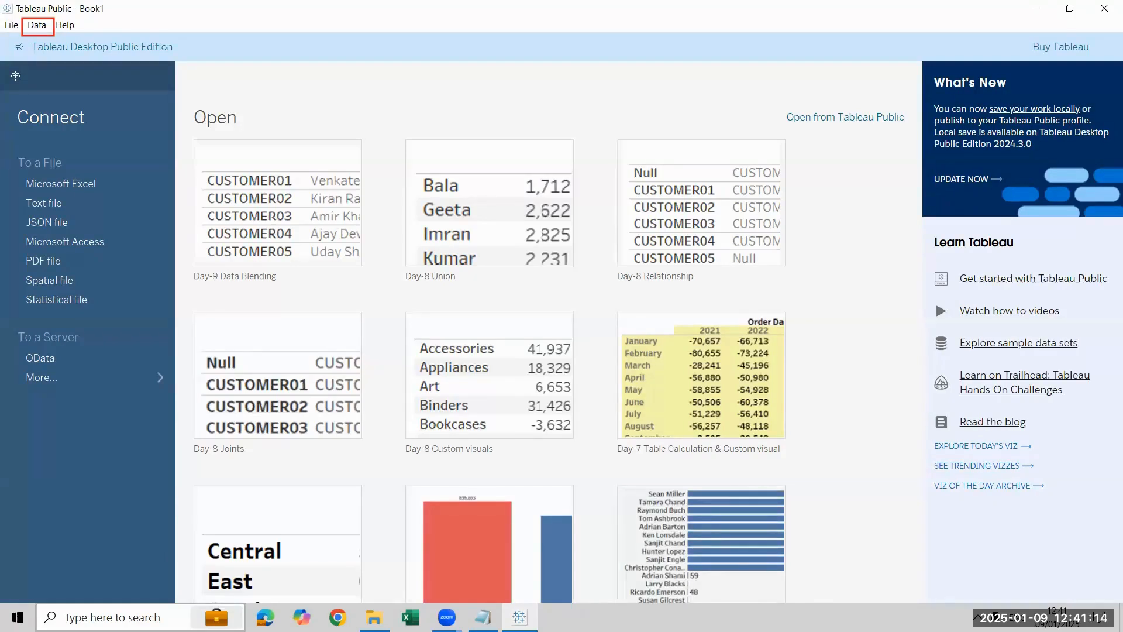
Step: Connect to the Sample - Superstore Excel workbook, add its Orders sheet to the data source, and open Sheet 1
click(38, 185)
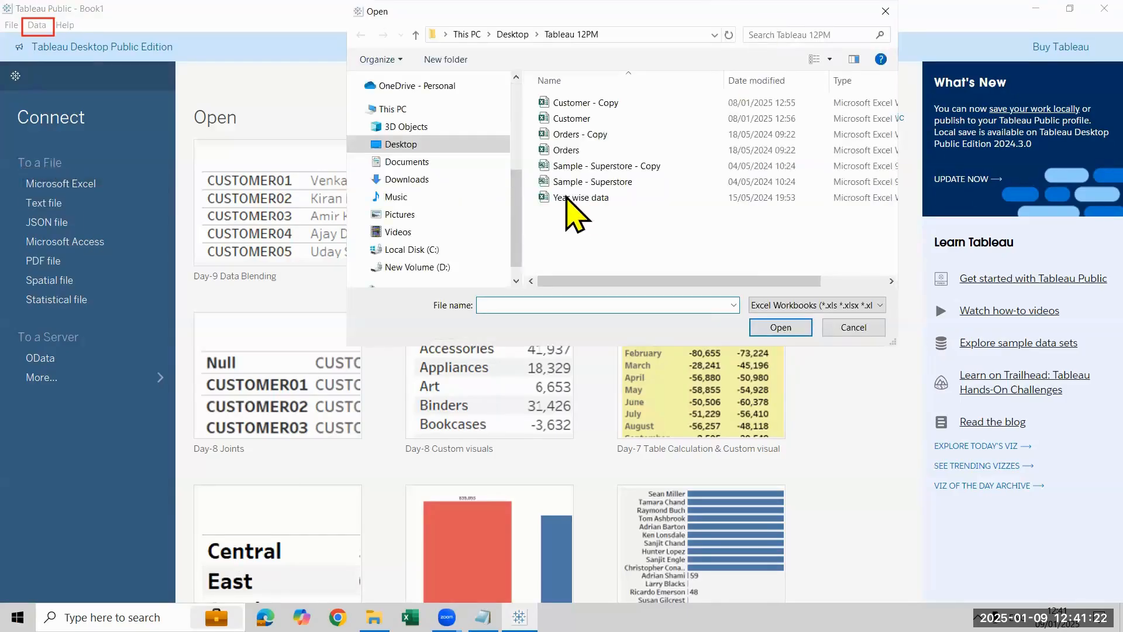
click(581, 181)
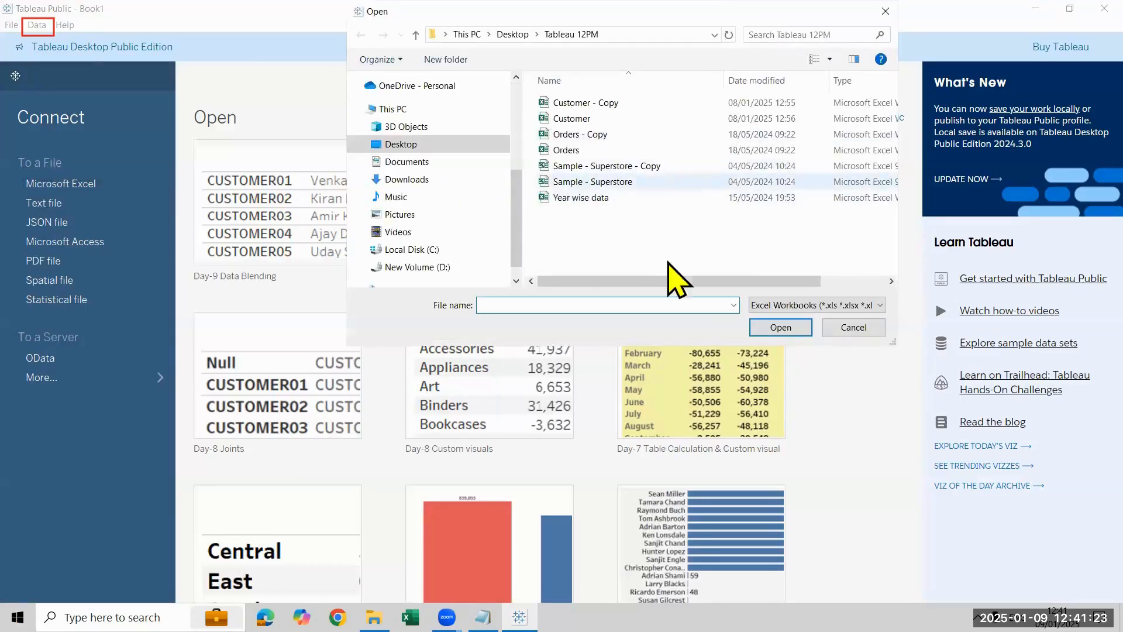
click(800, 332)
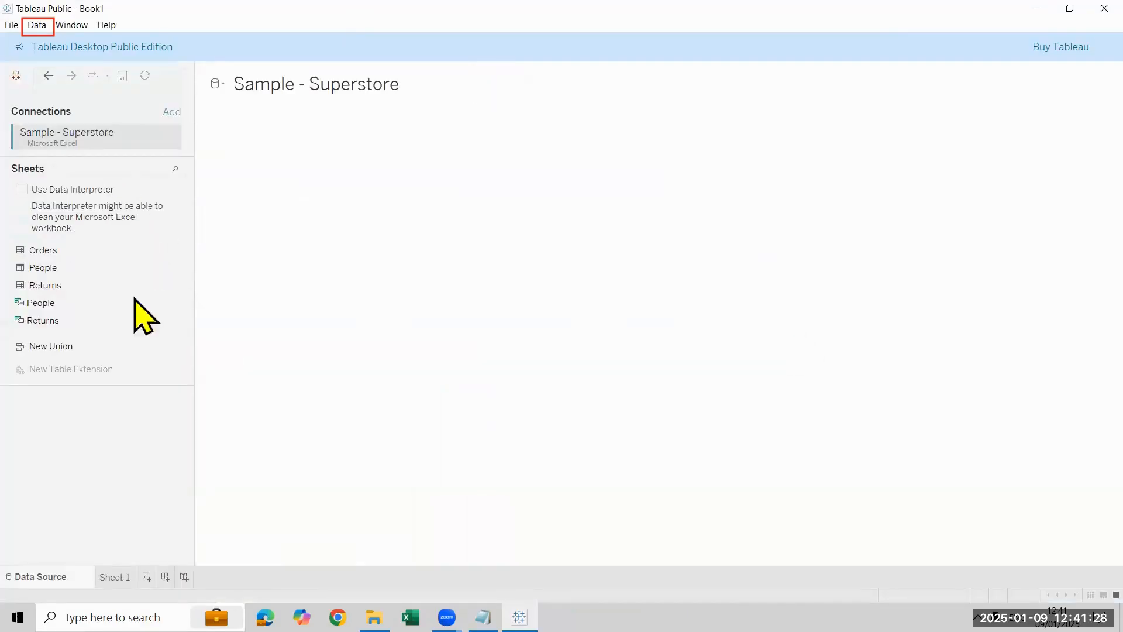
drag(125, 257, 637, 332)
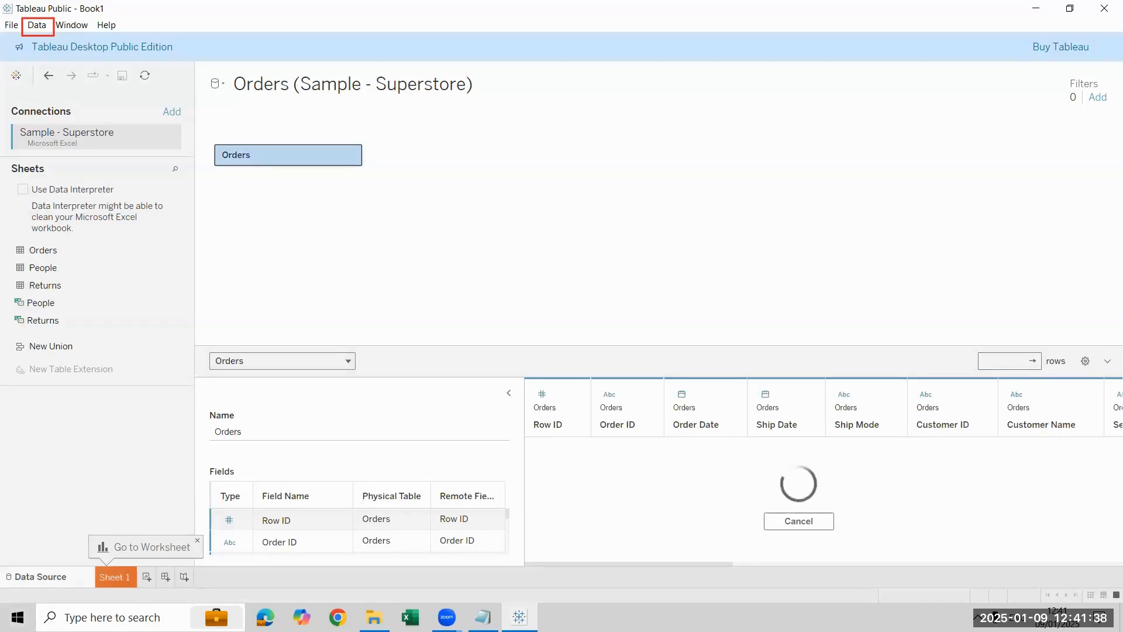
click(115, 577)
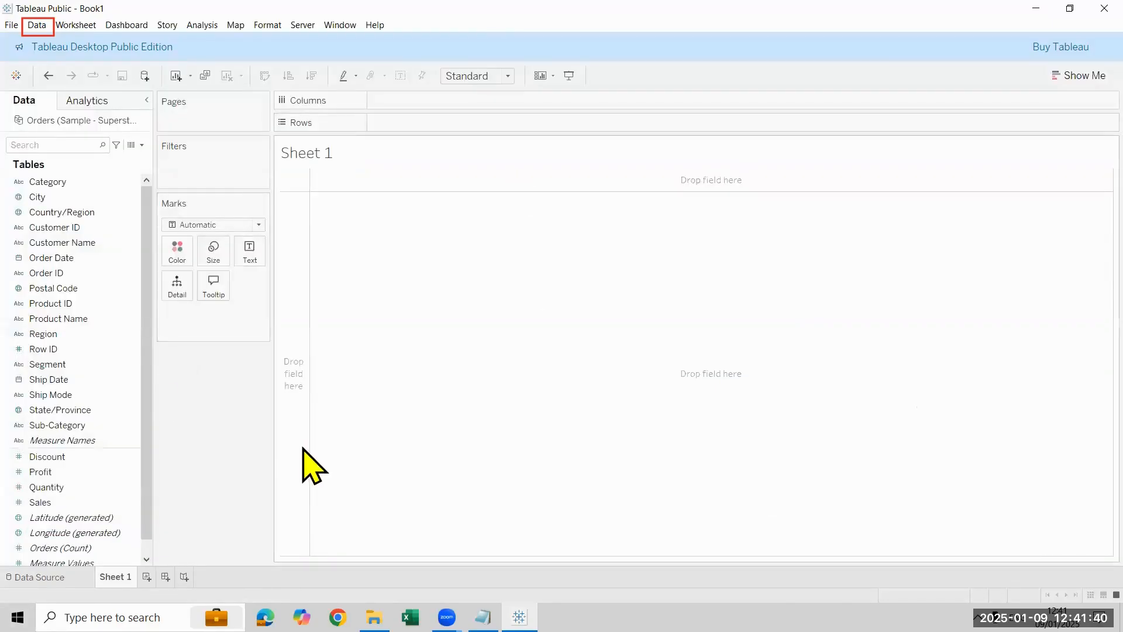
click(1060, 534)
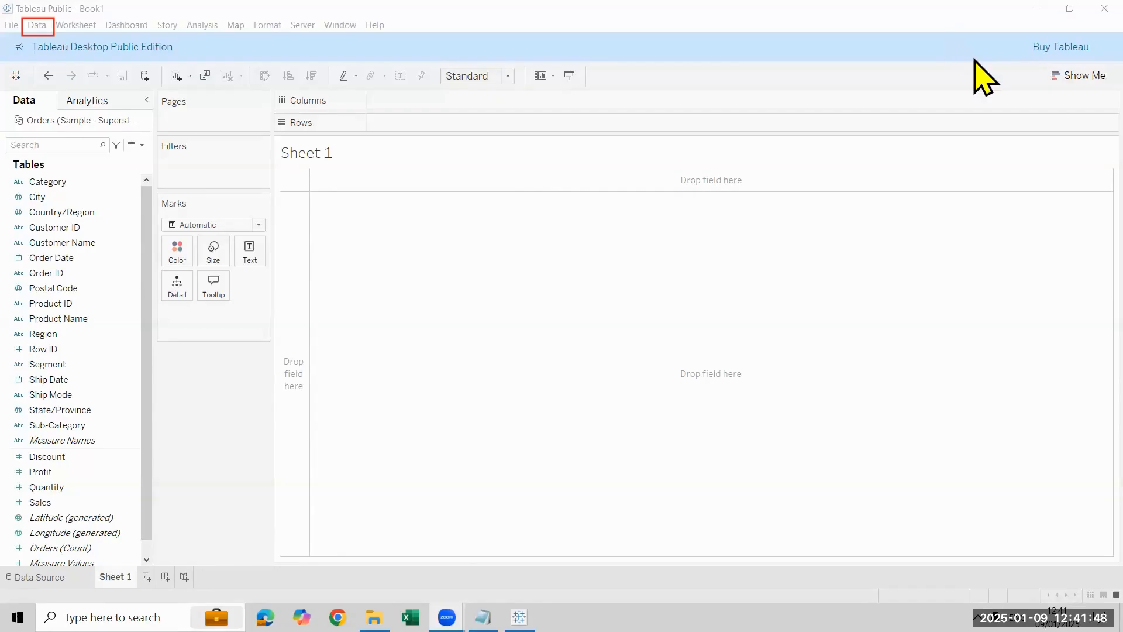
Step: Switch to Notepad and replace all the data blending notes with the topic Bin
click(483, 617)
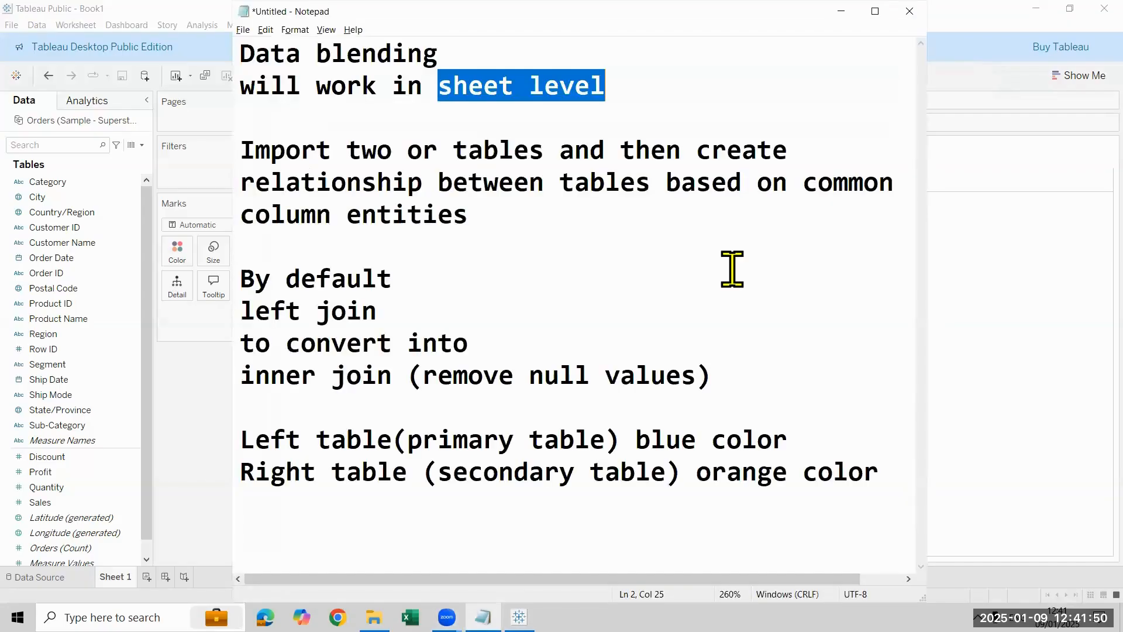
drag(893, 486, 184, 33)
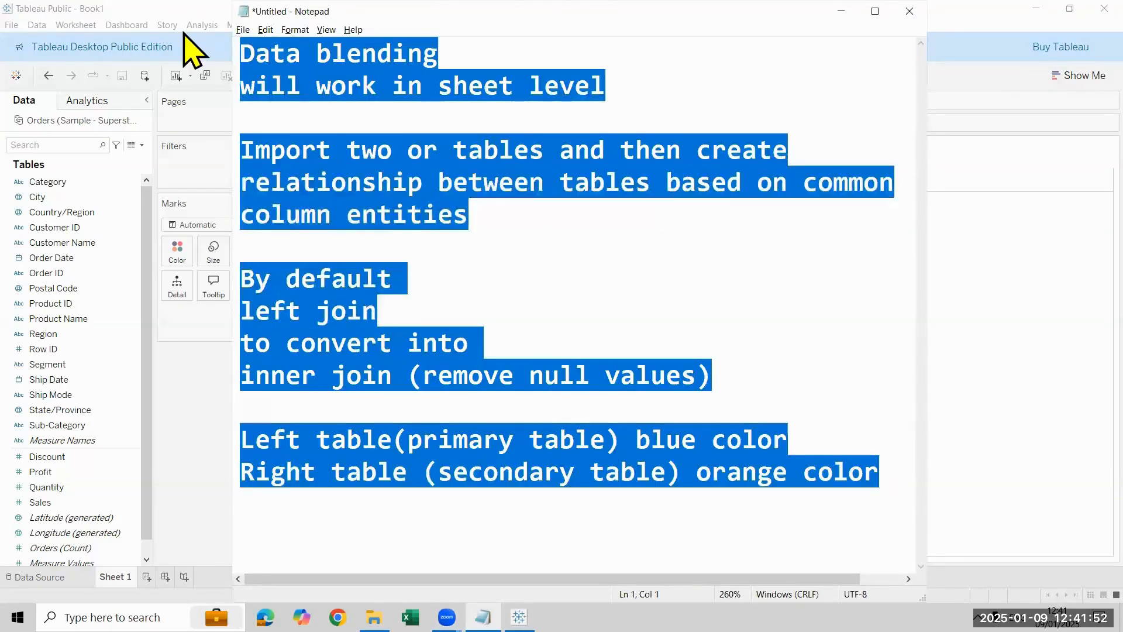
key(Delete)
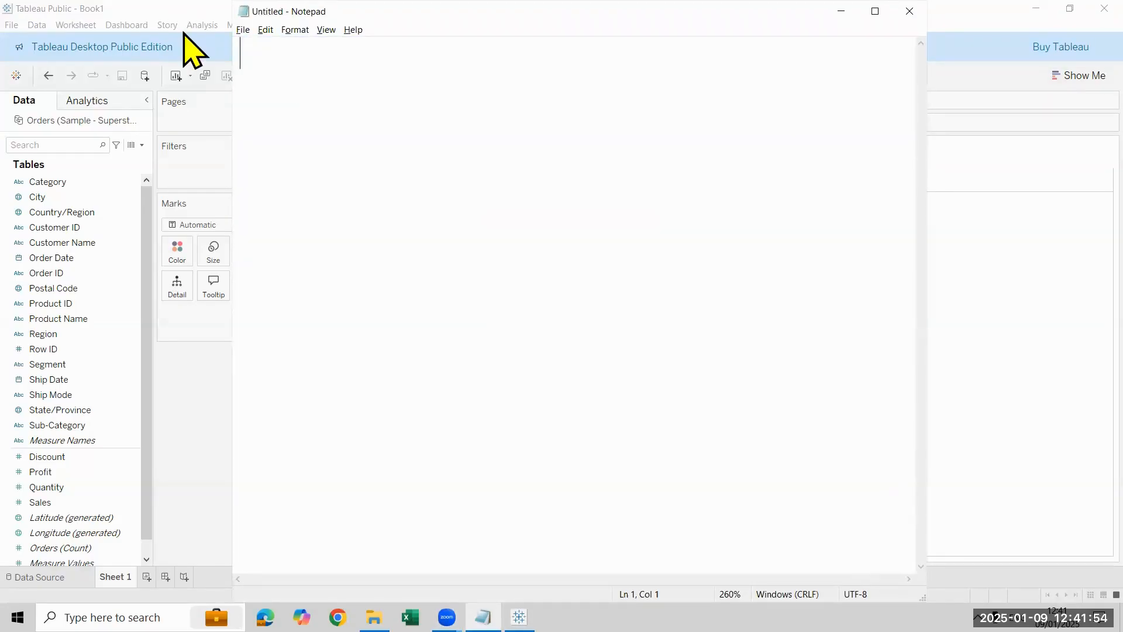
text(Bin)
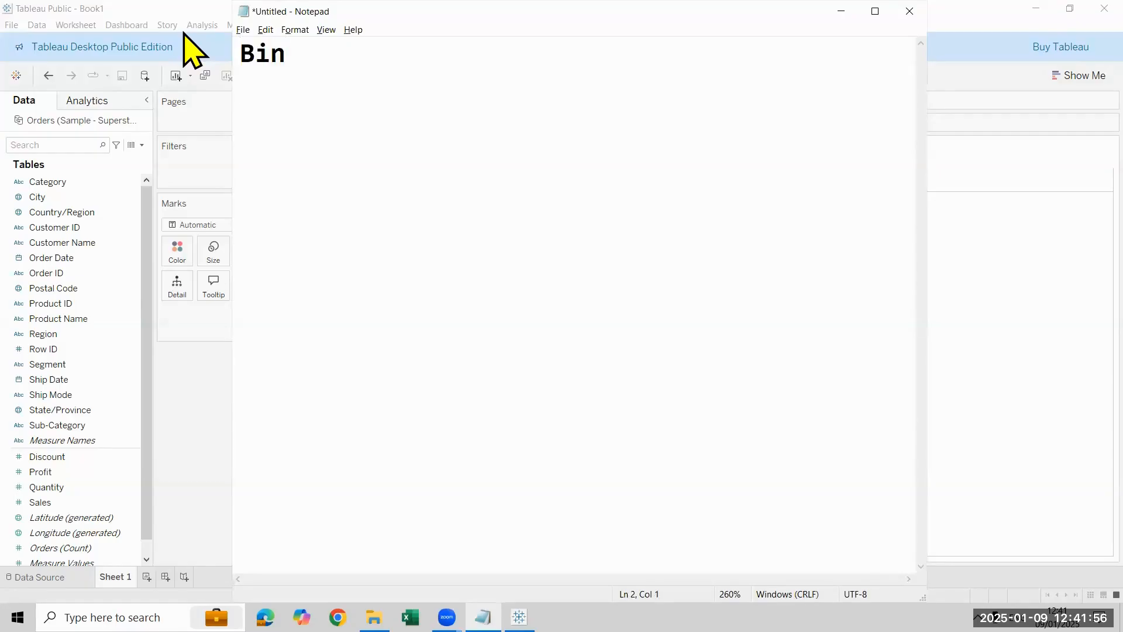
Step: Add the topic line "LOD (level of Details)in Calculate fields" below Bin, leaving one blank line between them
key(ctrl+a)
key(Down)
text(Lo)
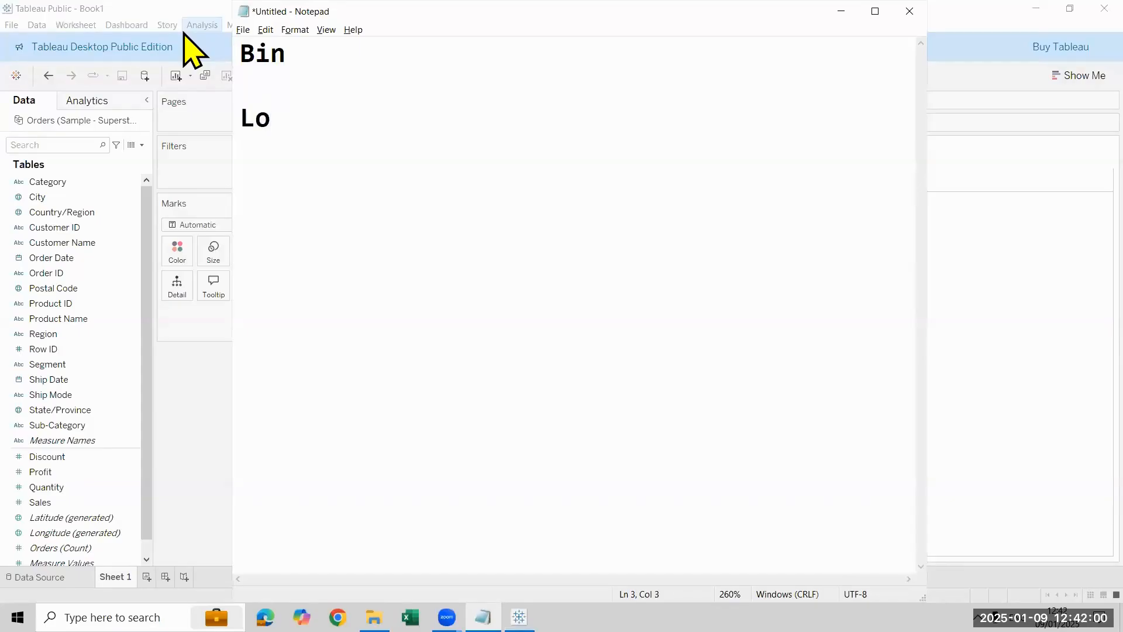
key(BackSpace)
text(OD)
key(Return)
key(BackSpace)
text((level )
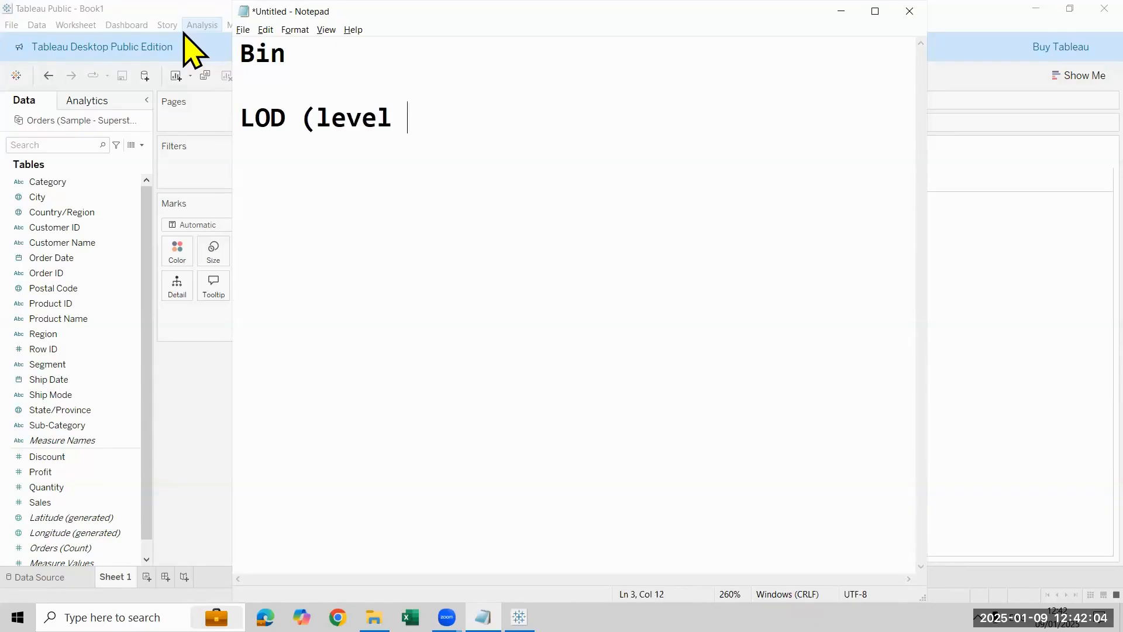
text(of Detail)
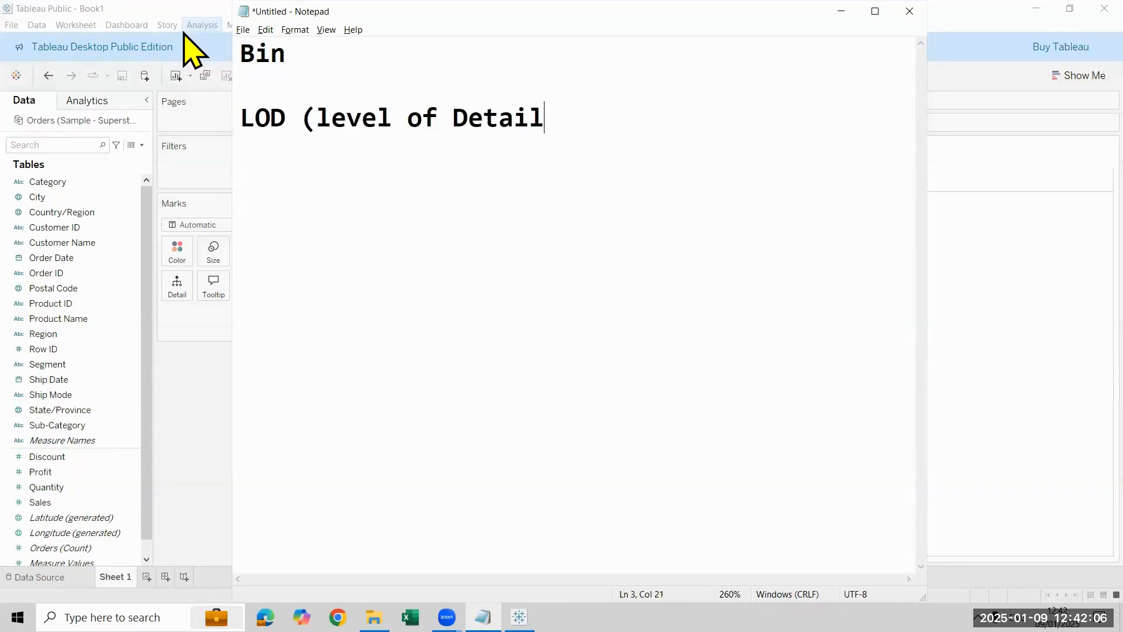
text(s)in Calc)
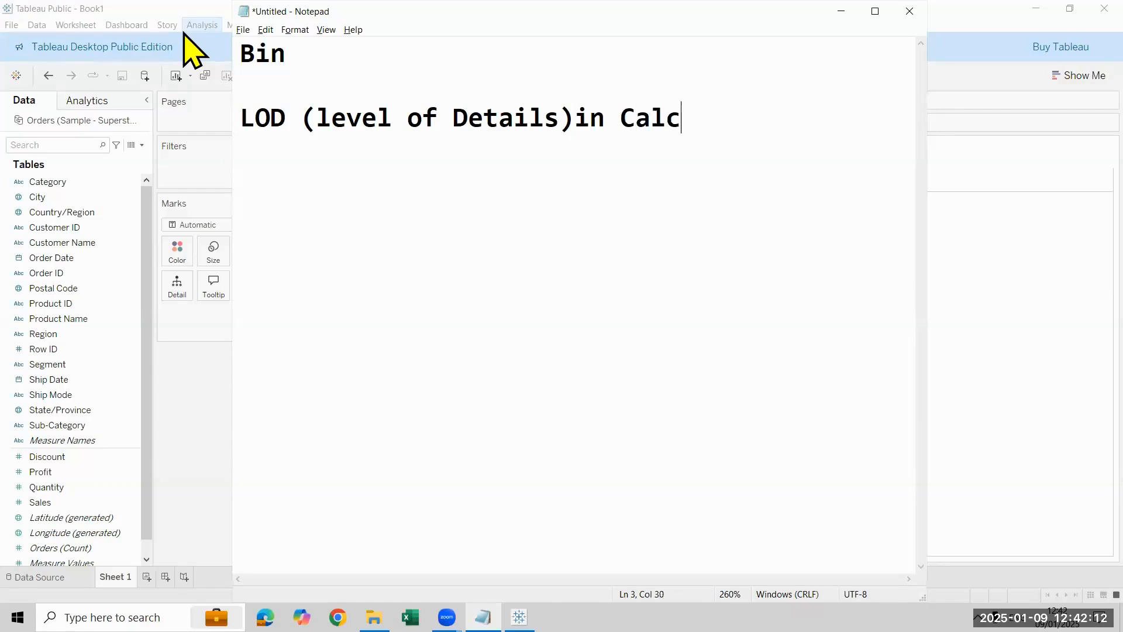
text(ulate fields)
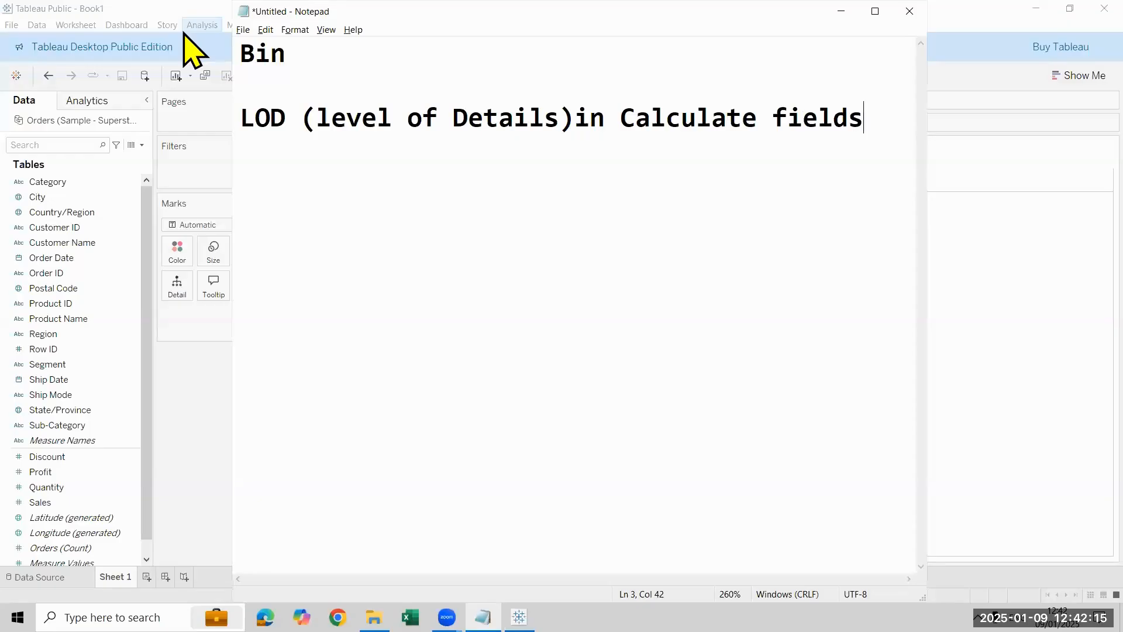
Step: Add the line Fixed beneath the LOD topic, leaving one blank line between them
key(Return)
text(I)
key(BackSpace)
text(Fixed)
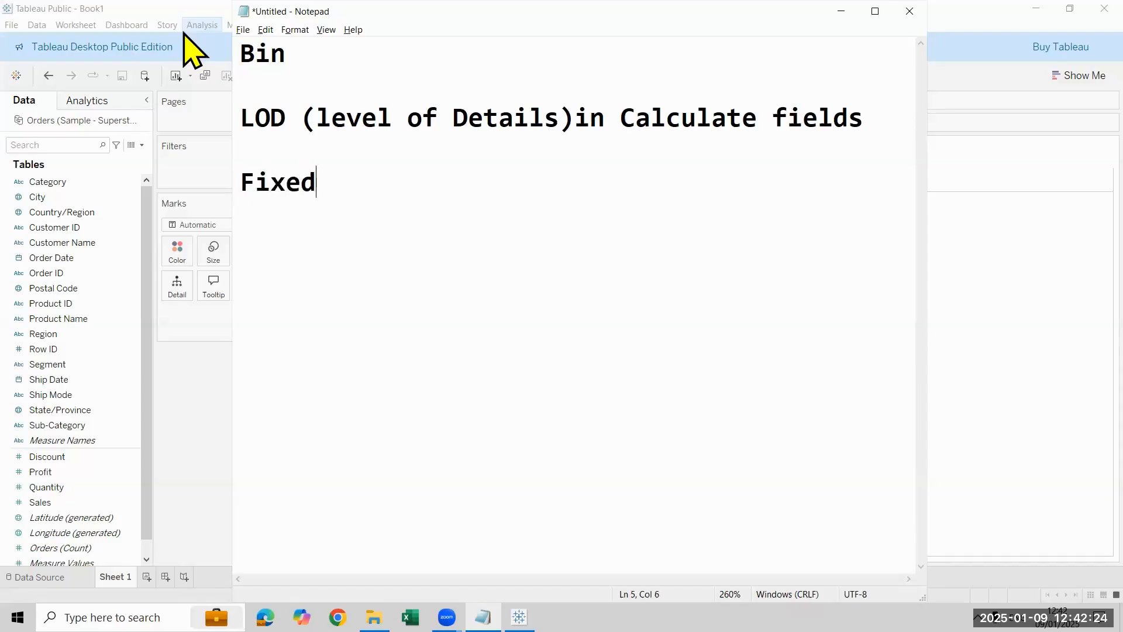
Step: List Exclude and Include on separate lines directly below Fixed
key(Return)
text(I)
key(BackSpace)
text(Exce)
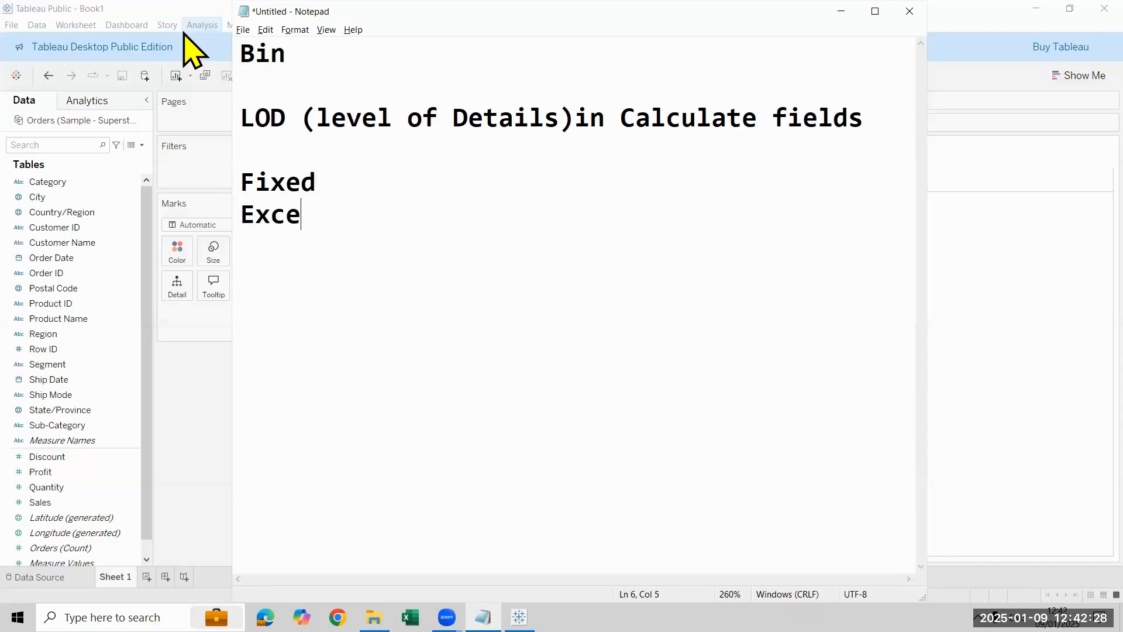
key(BackSpace)
text(lude)
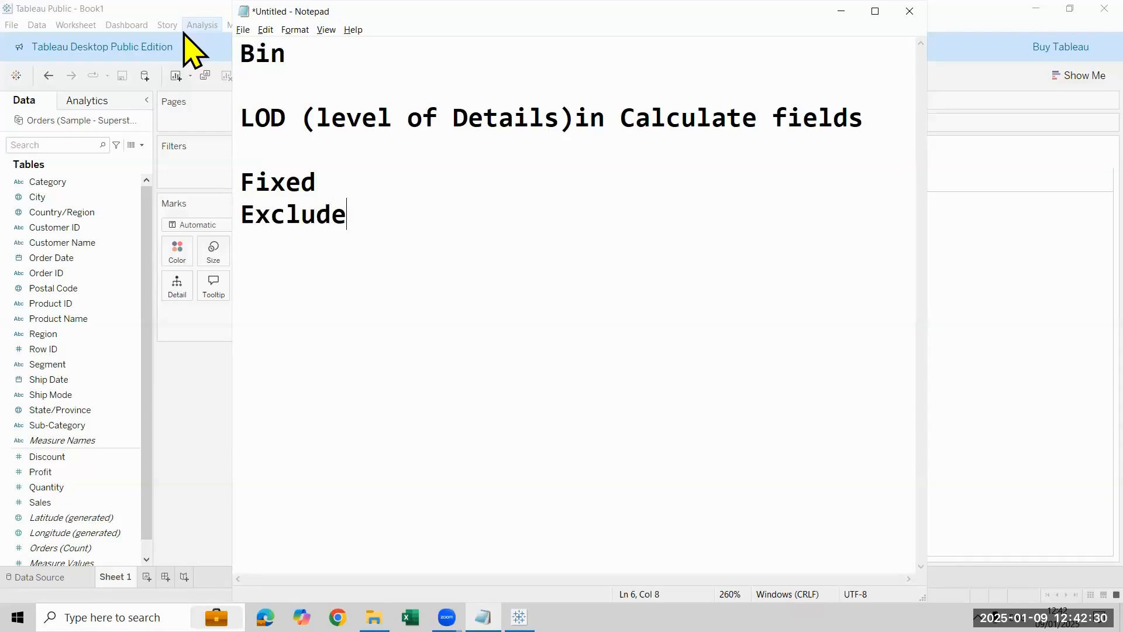
key(Return)
text(Include)
key(Return)
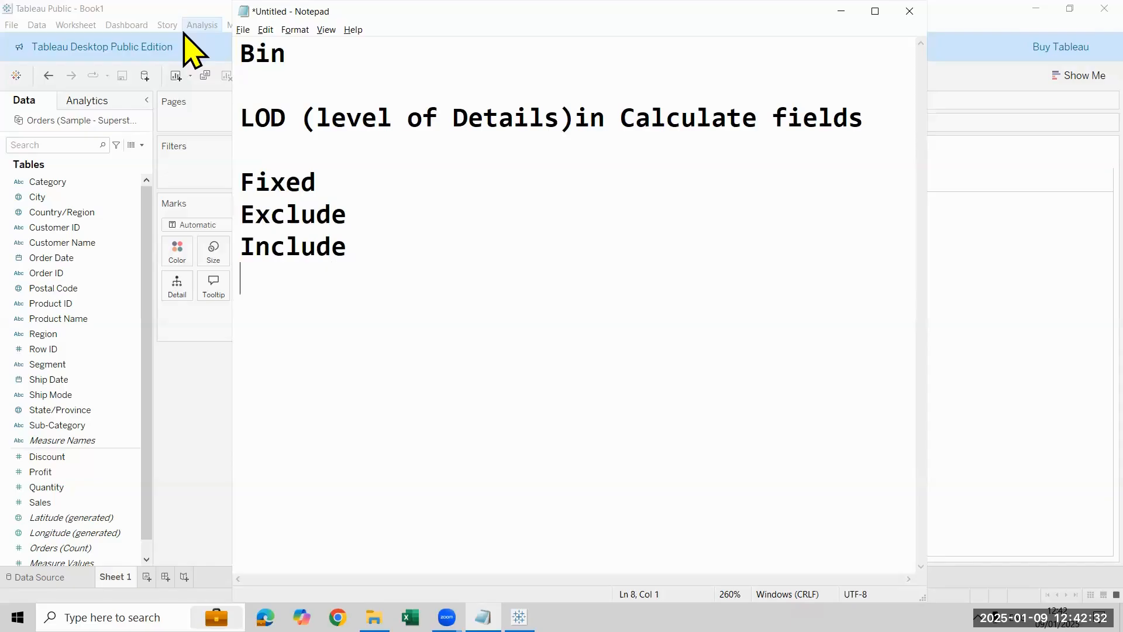
key(shift+Up)
key(shift+Up)
key(shift+Up)
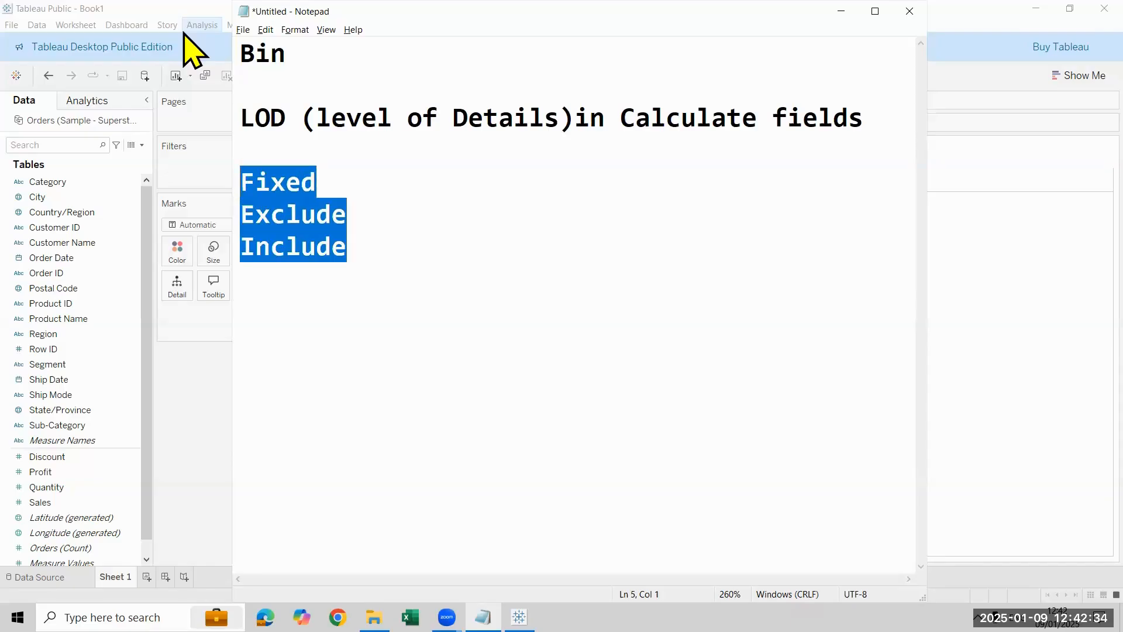
key(Up)
key(Up)
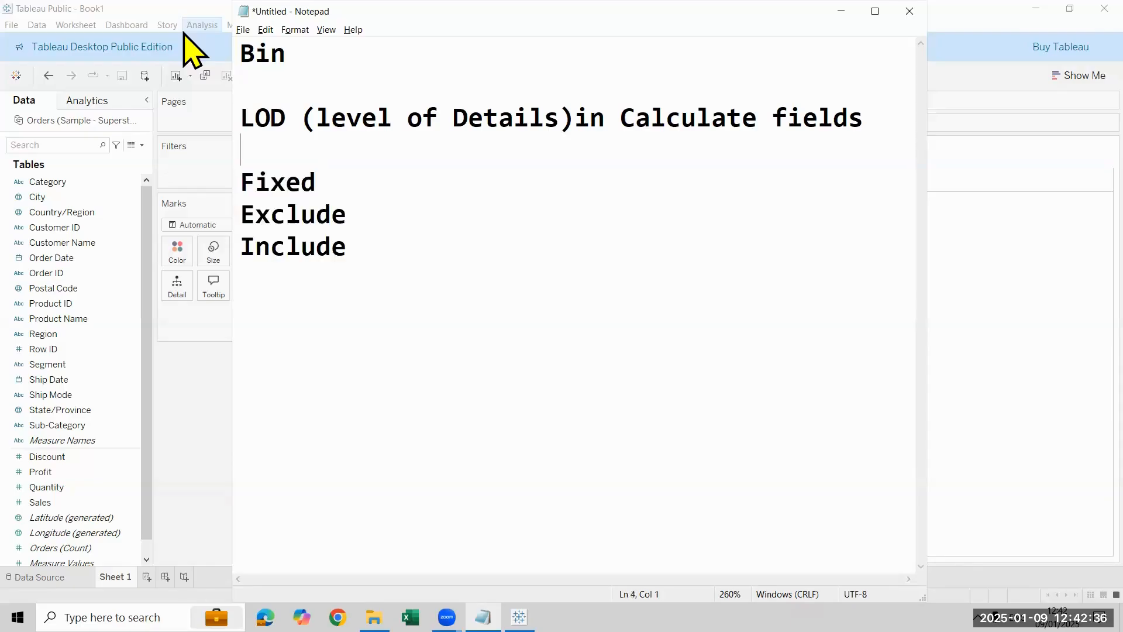
key(Down)
key(shift+Down)
key(shift+Down)
key(shift+Down)
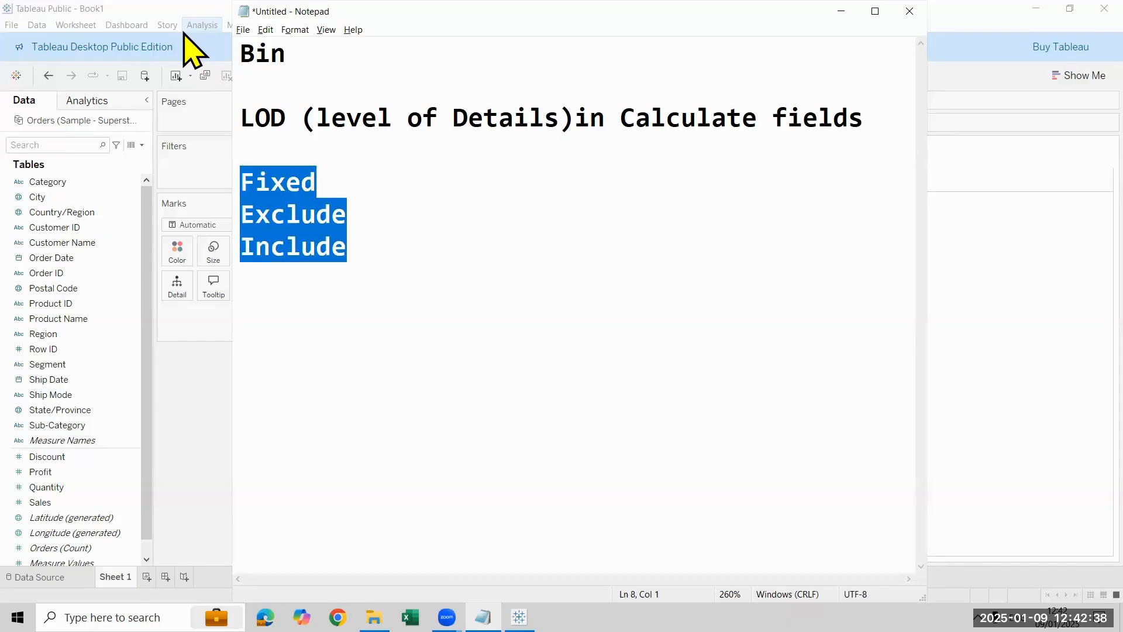
key(Right)
key(Left)
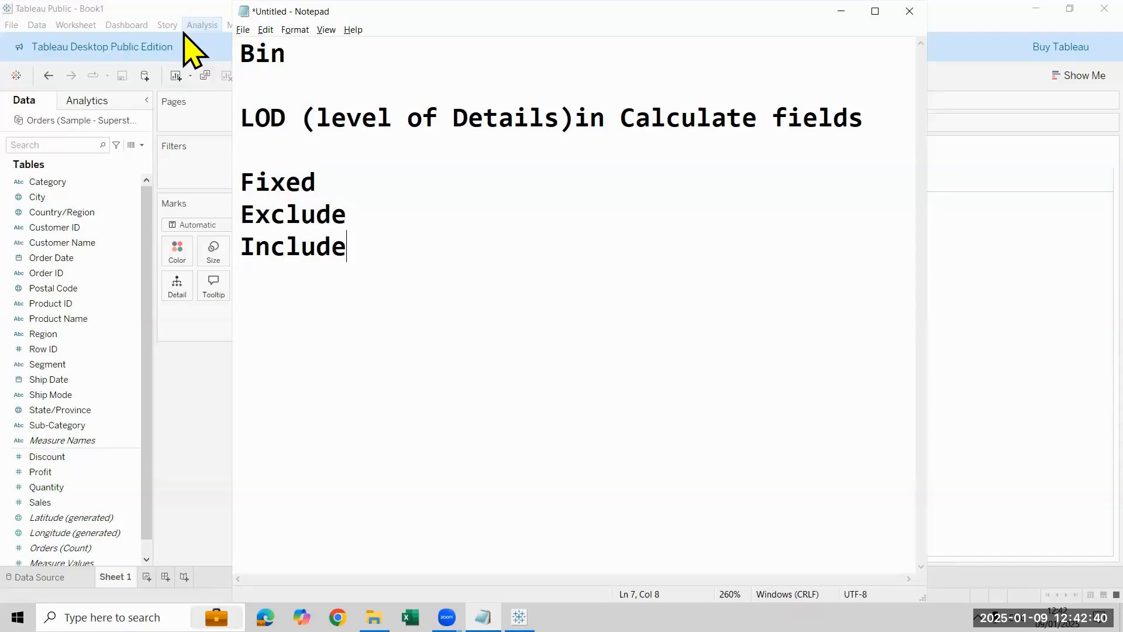
Step: Add the description "- ALL" after Fixed
key(Left)
key(Up)
key(Up)
text(- ALL)
Step: Add the description "-Remove filter" after Exclude
key(Down)
text(-)
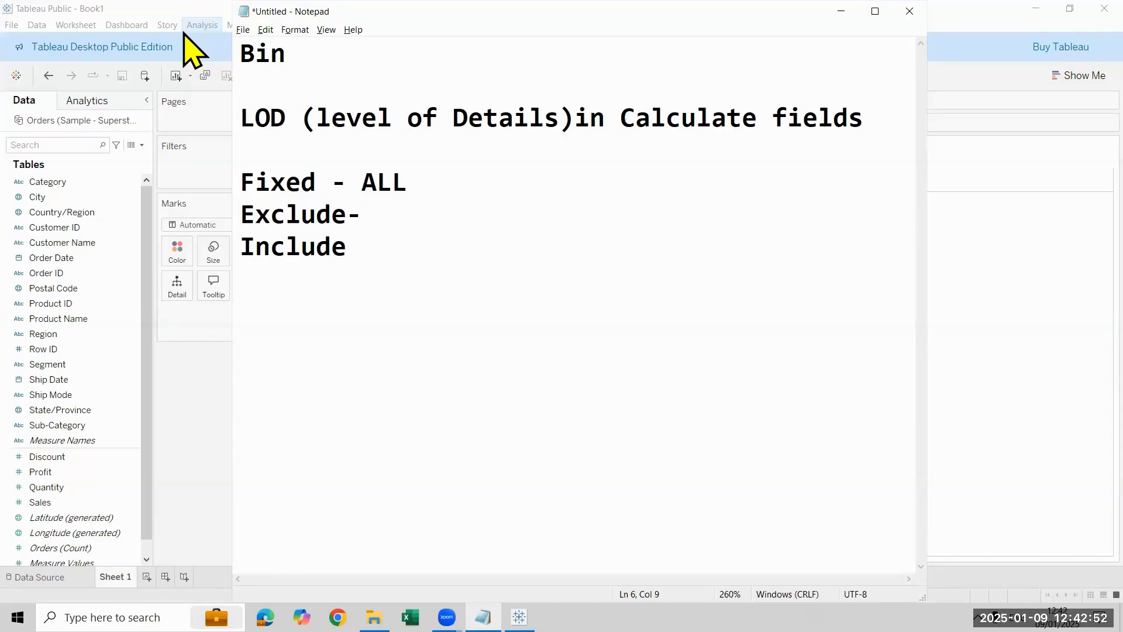
text(Remove filter)
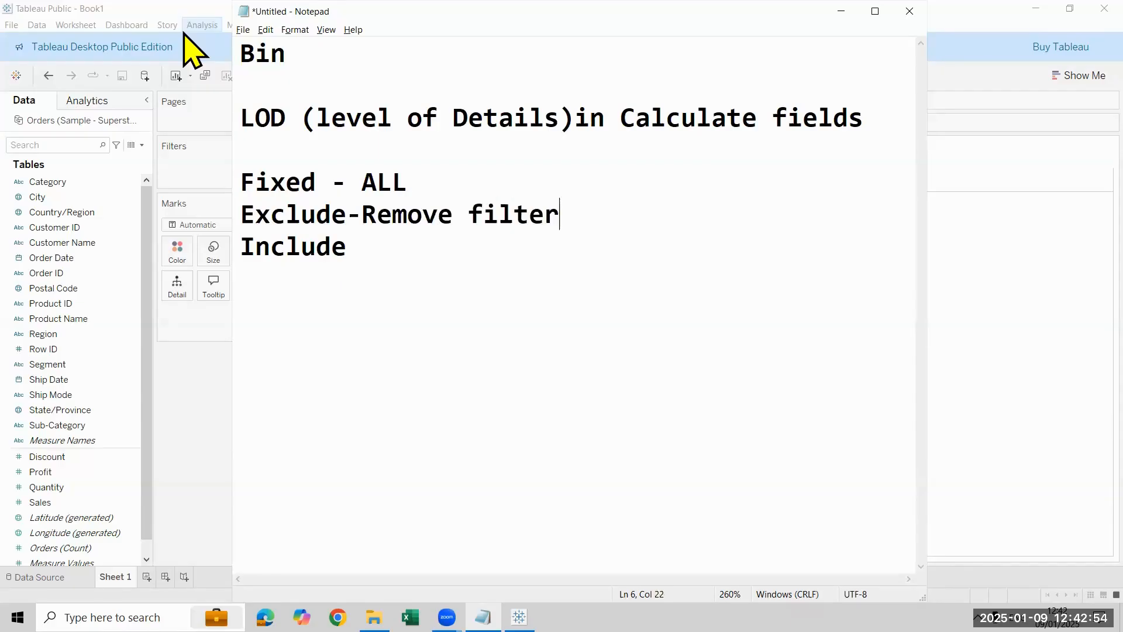
key(Return)
key(BackSpace)
Step: Add the description "- Add result without adding column" after Include
key(Down)
text(- Add resu)
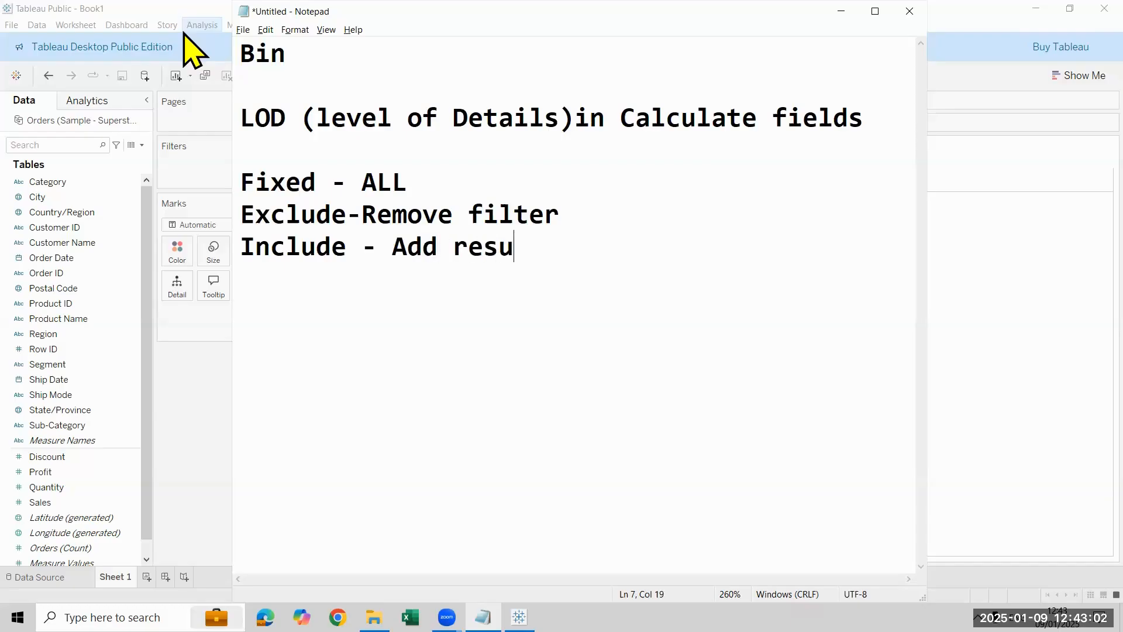
text(lt without a)
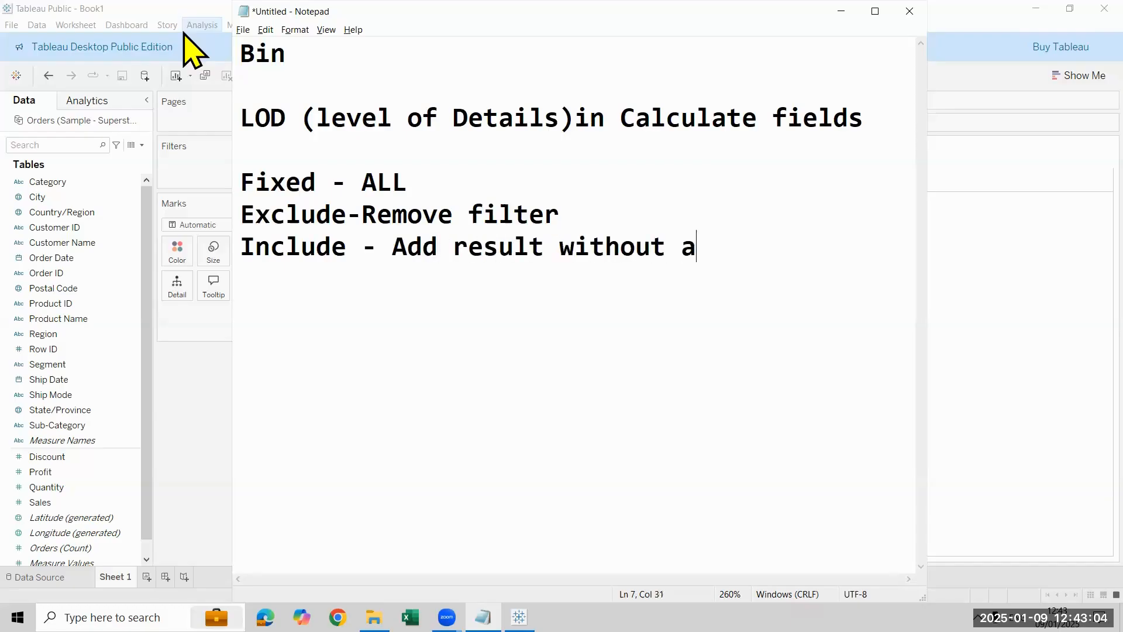
text(dding column)
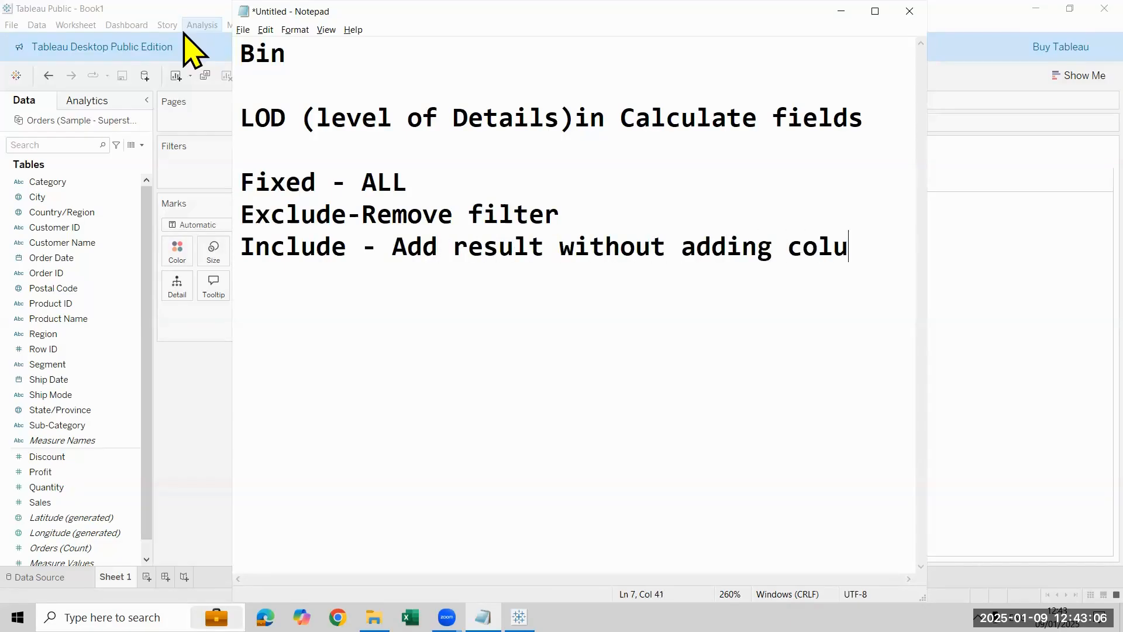
Step: Change the Exclude description to "Remove Column" by replacing the word filter
key(shift+Up)
key(shift+Up)
key(shift+Up)
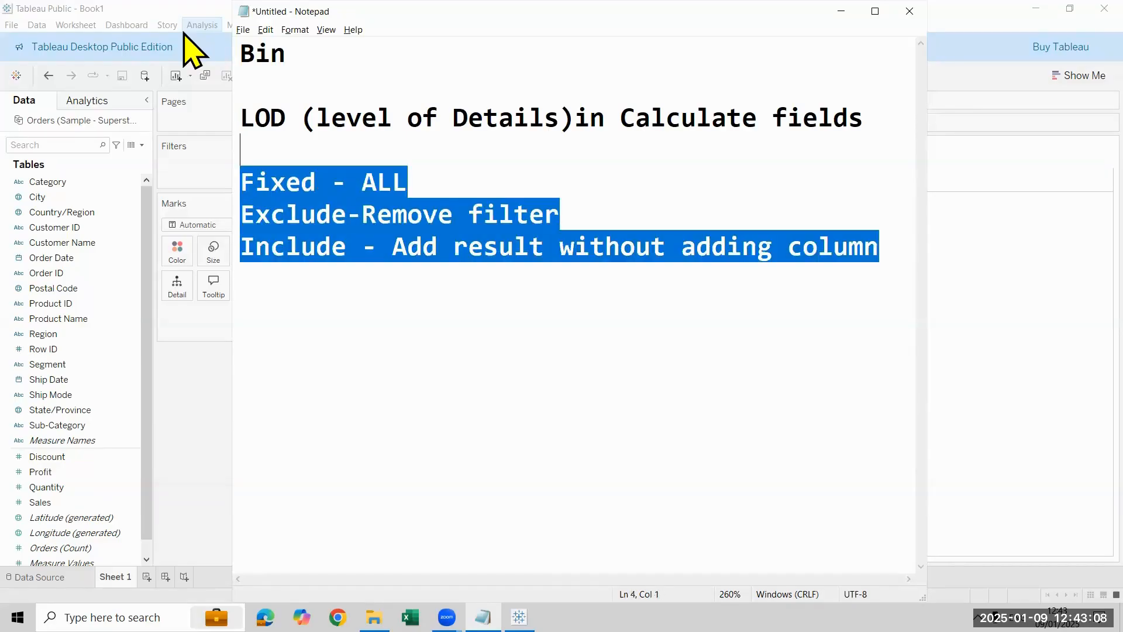
key(Down)
key(Down)
key(Down)
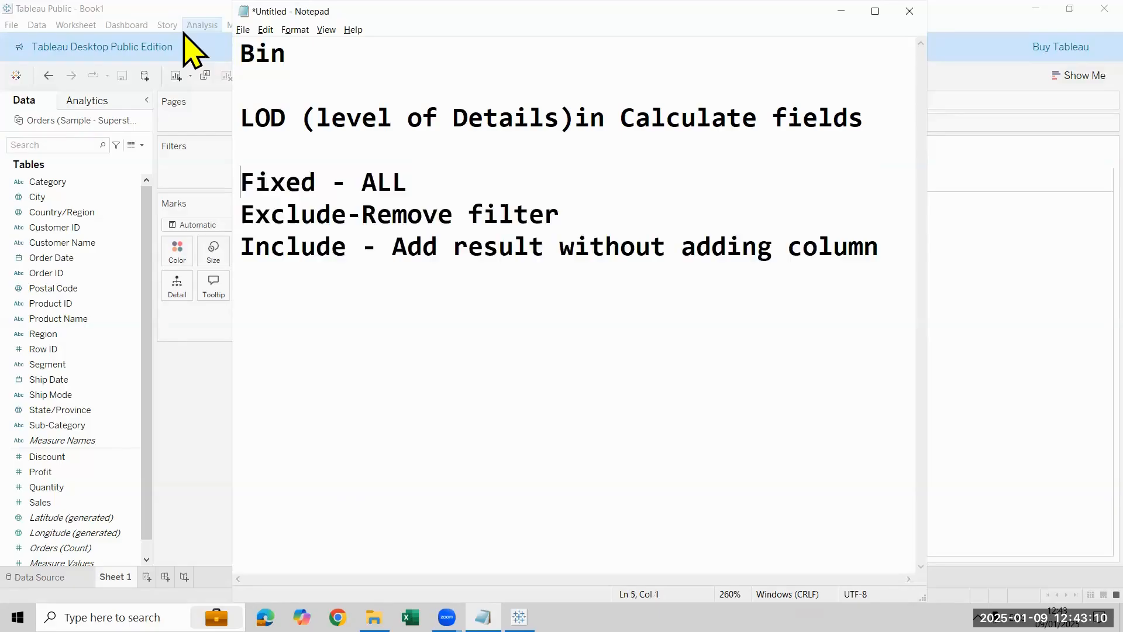
key(Left)
key(BackSpace)
key(BackSpace)
key(BackSpace)
key(BackSpace)
key(BackSpace)
key(BackSpace)
key(BackSpace)
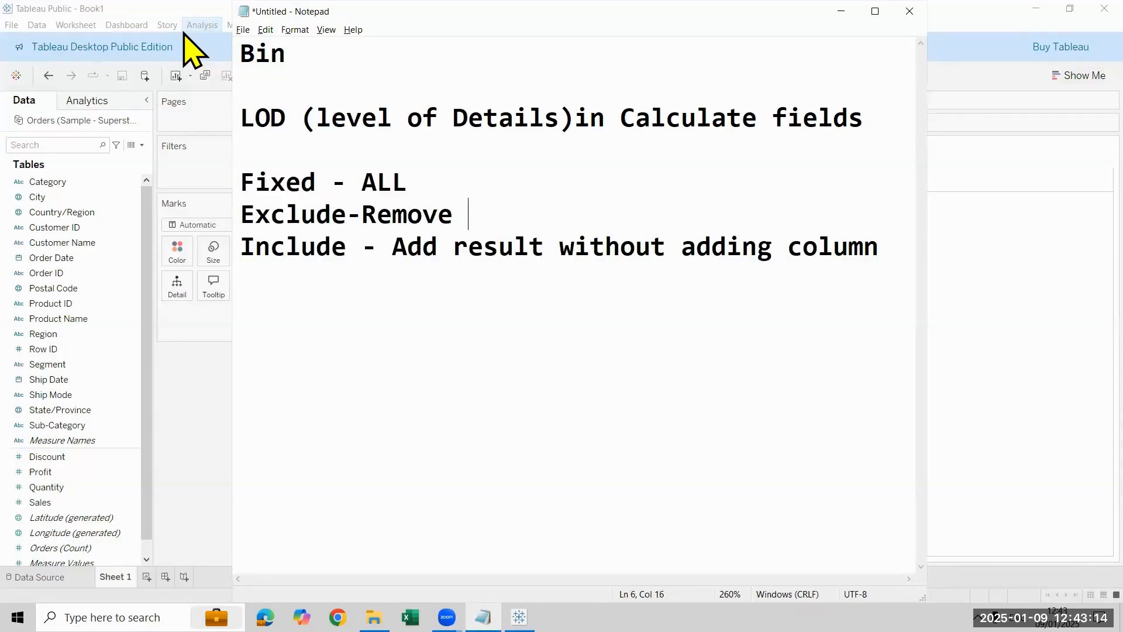
text(U)
key(BackSpace)
text(R)
key(BackSpace)
text(Column)
Step: Replace the description ALL on the Fixed line with "Fixed result"
key(Up)
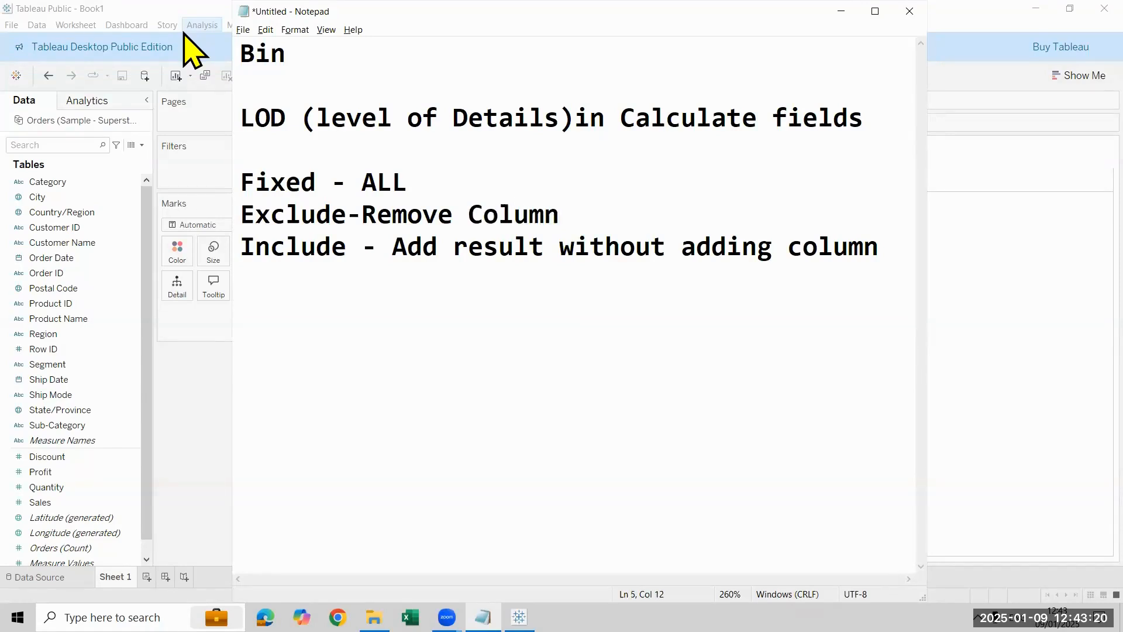
key(BackSpace)
key(BackSpace)
key(BackSpace)
text(A)
key(BackSpace)
text(Fiz)
key(BackSpace)
text(xed )
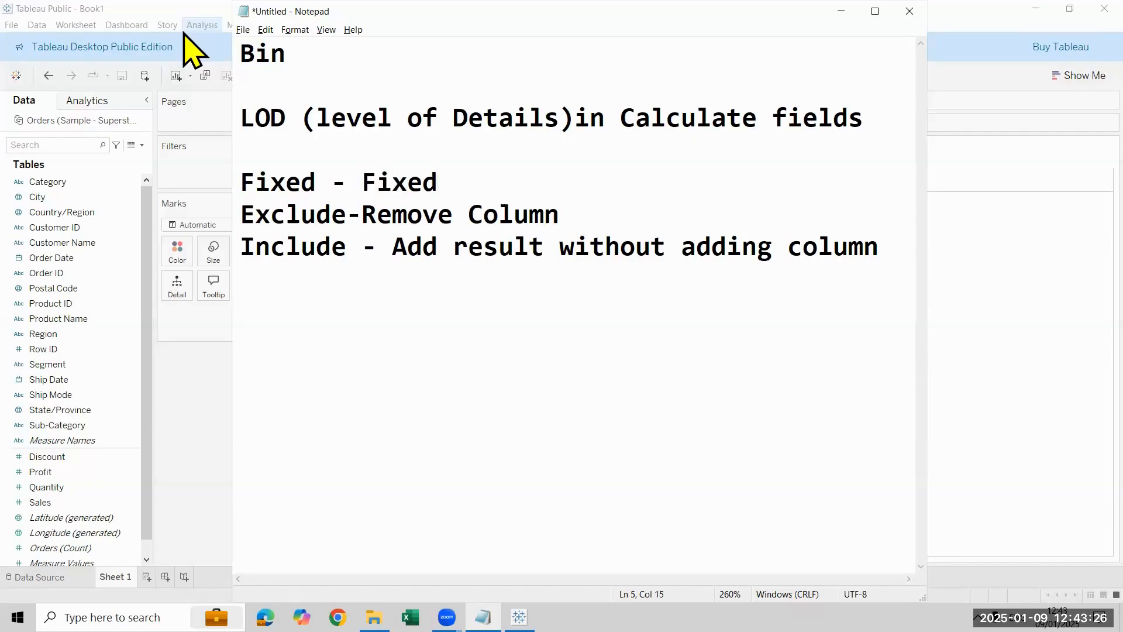
text(dat)
key(BackSpace)
key(BackSpace)
key(BackSpace)
text(result)
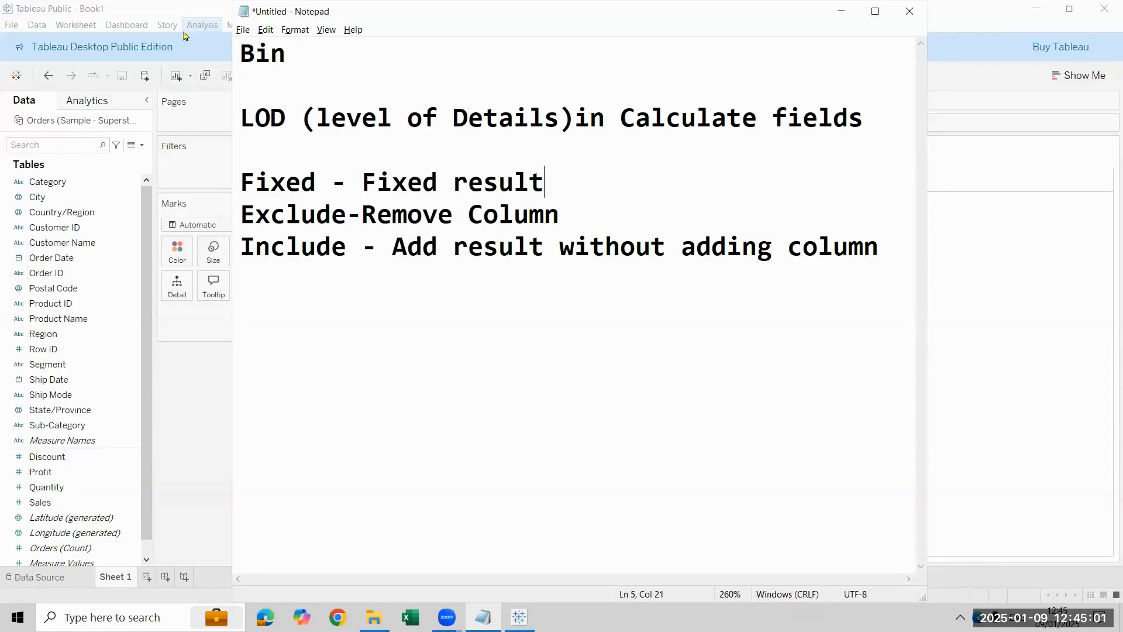
Step: Extend the Bin topic line with "-set of range/numbers" and highlight the whole line
click(359, 63)
text(-set)
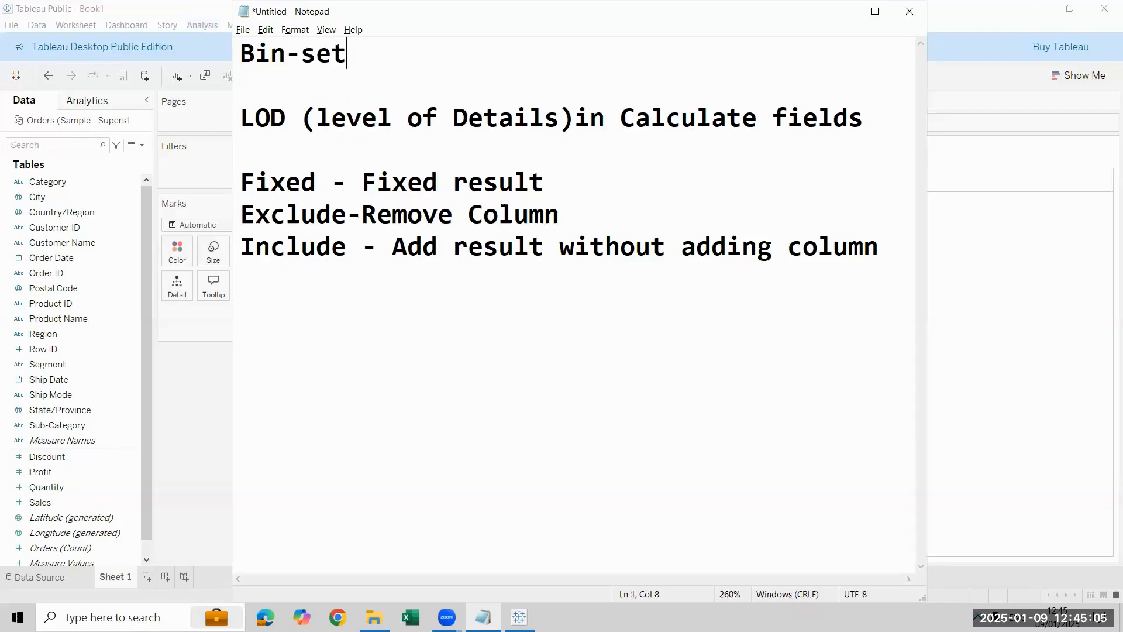
text( of range)
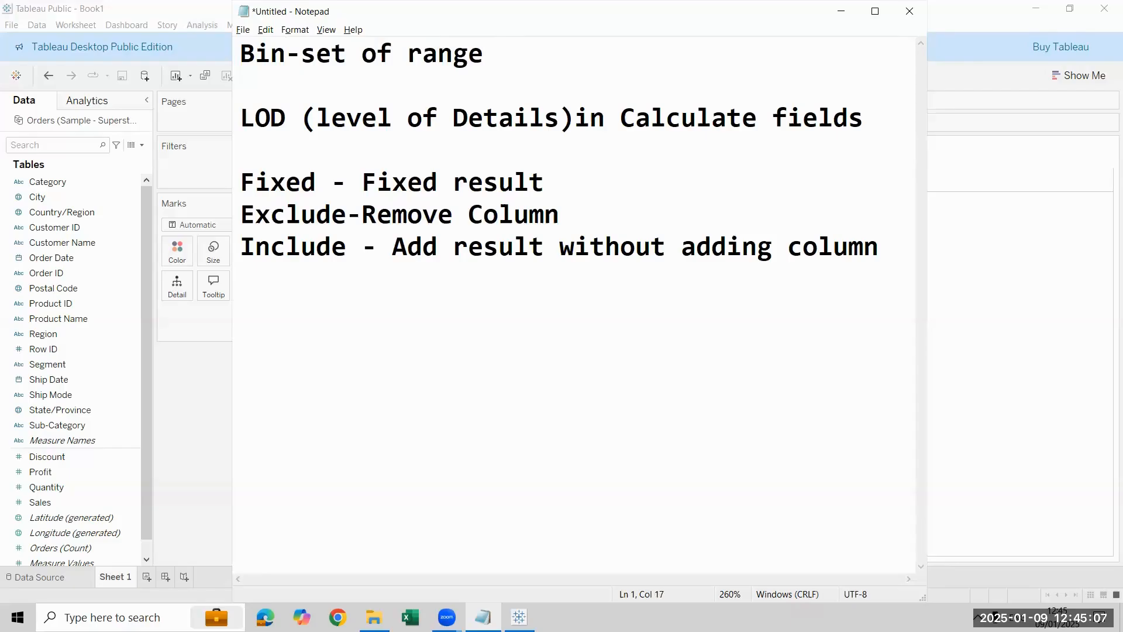
text(/number)
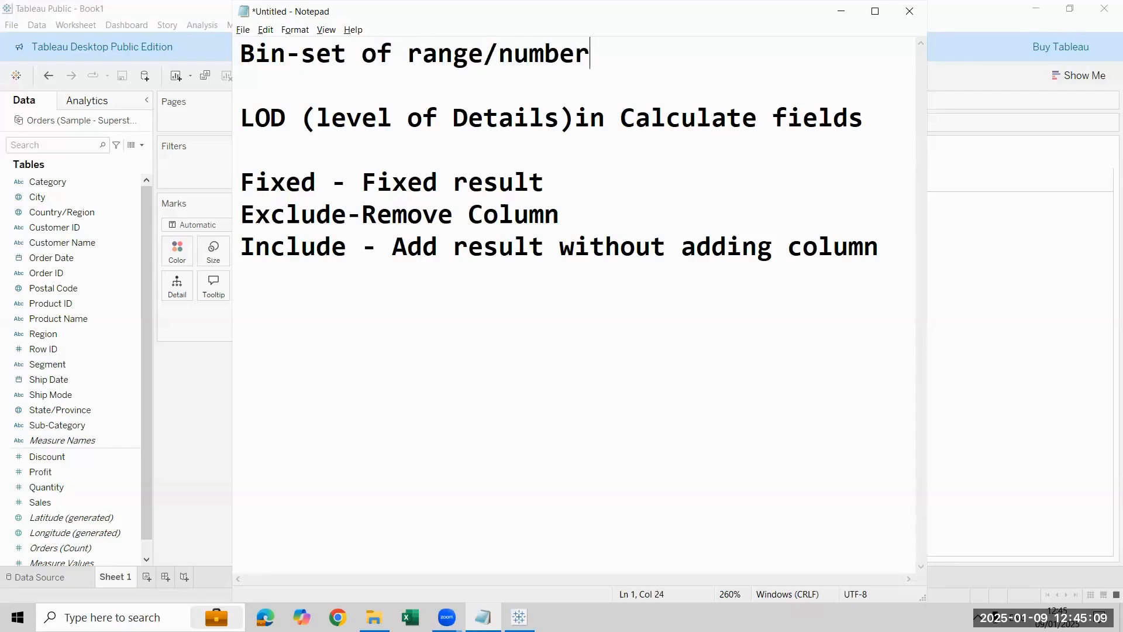
text(s)
key(shift+Left)
key(shift+Left)
key(shift+Left)
key(shift+Left)
key(shift+Left)
key(shift+Left)
key(shift+Left)
key(shift+Left)
key(shift+Left)
key(shift+Left)
key(shift+Left)
key(shift+Left)
key(shift+Left)
key(shift+Left)
key(shift+Left)
key(shift+Left)
key(shift+Left)
key(shift+Left)
key(shift+Left)
key(shift+Left)
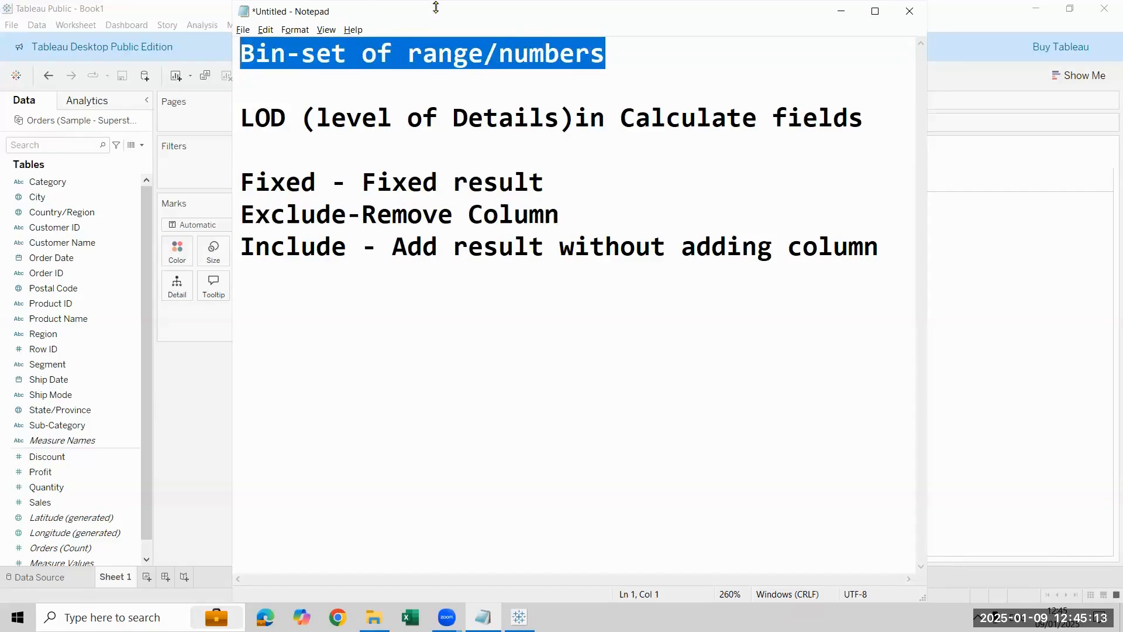
Step: Minimize the notes to return to the Tableau worksheet and display the Show Me chart recommendations
drag(468, 11, 405, 187)
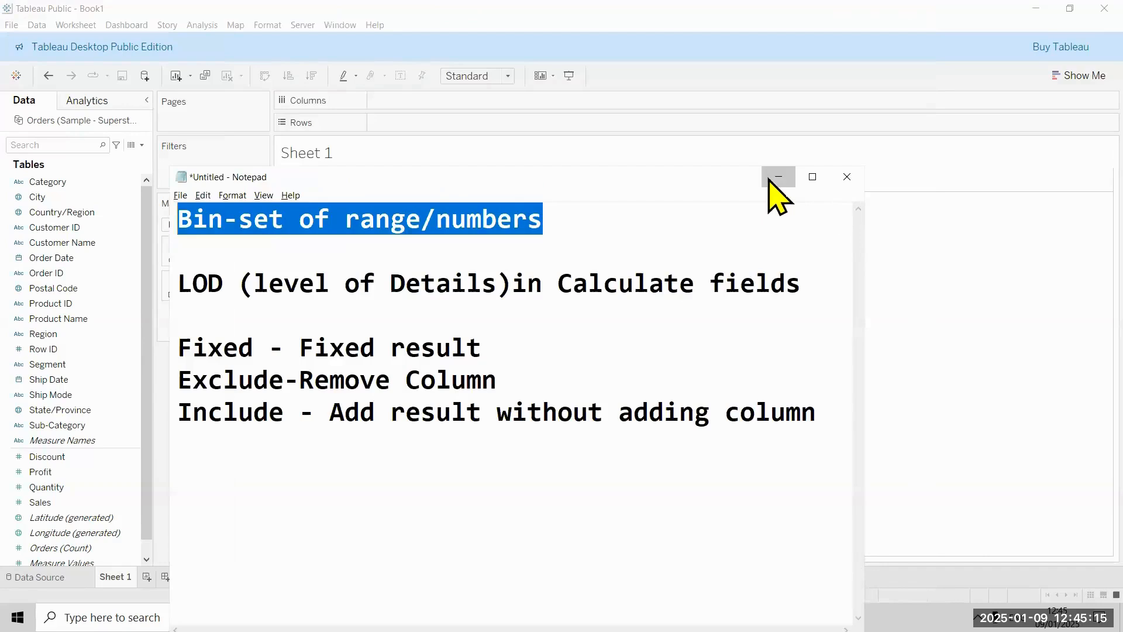
click(772, 177)
click(1060, 76)
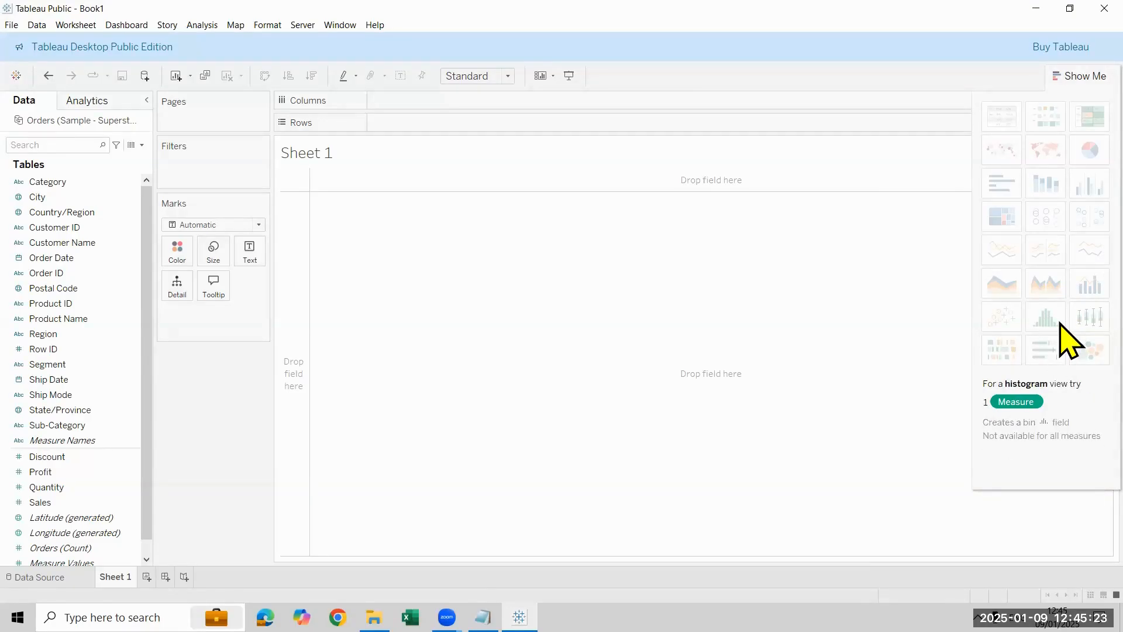
Step: Compare the Show Me chart types offered for Order Date, Postal Code, Product ID, Segment, Profit, Quantity and Sales, focusing on the histogram
click(76, 257)
click(91, 288)
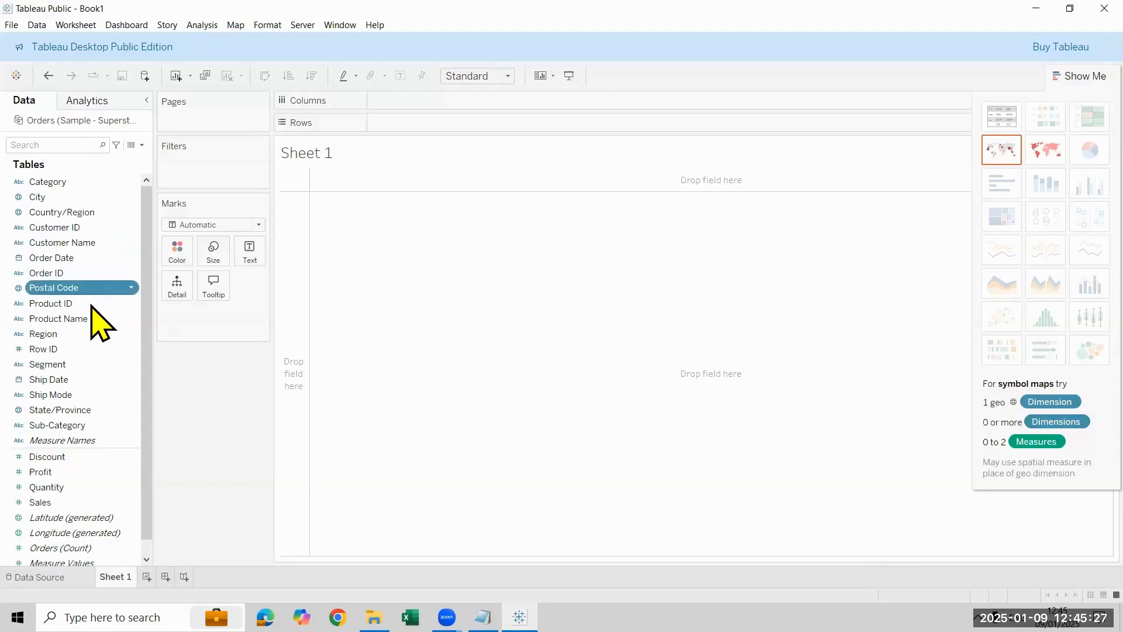
click(91, 304)
click(96, 364)
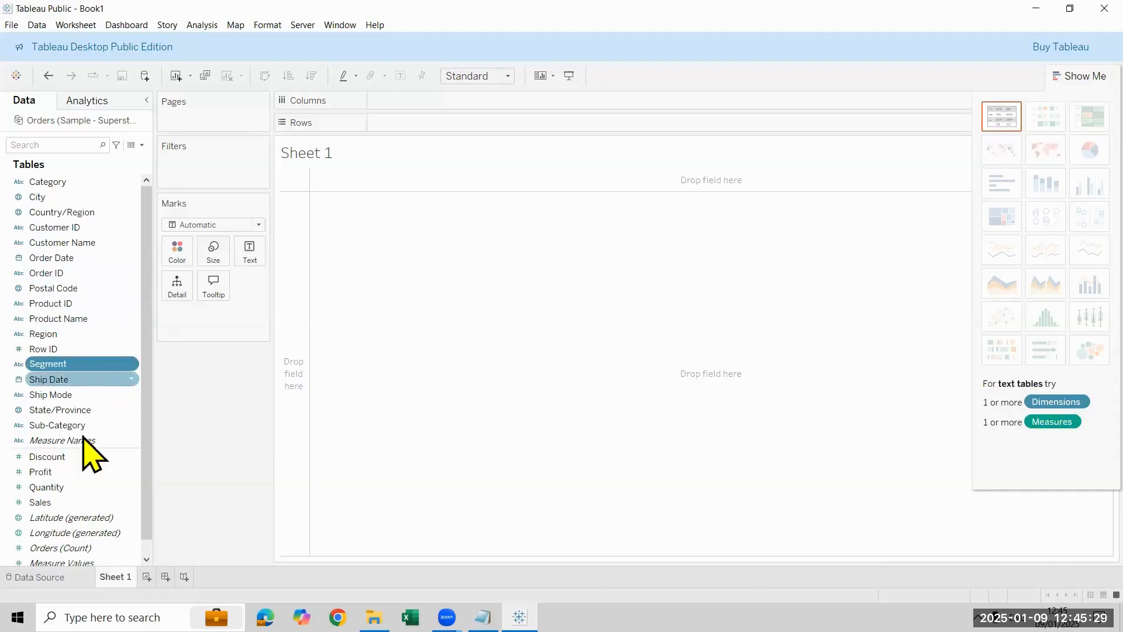
click(88, 502)
ctrl+click(95, 485)
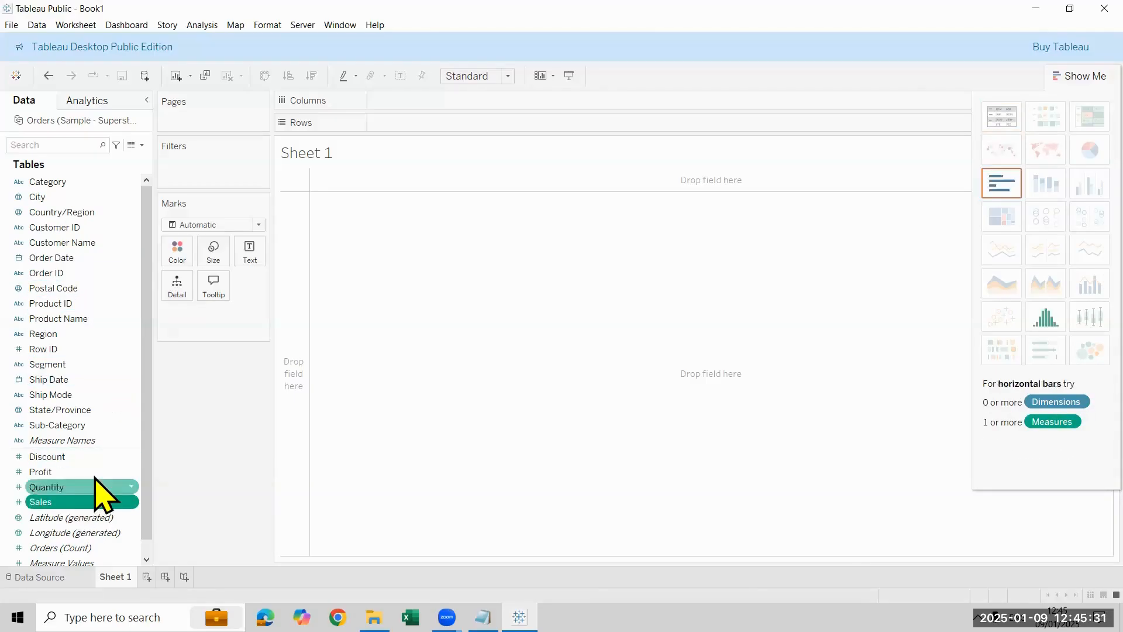
click(96, 474)
click(99, 488)
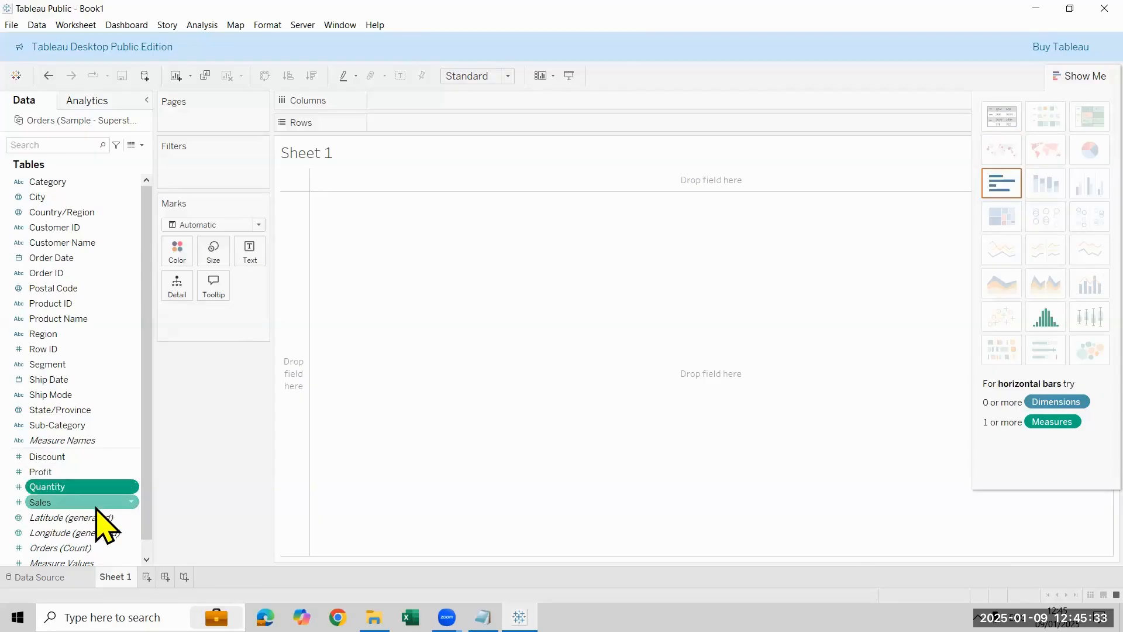
click(97, 503)
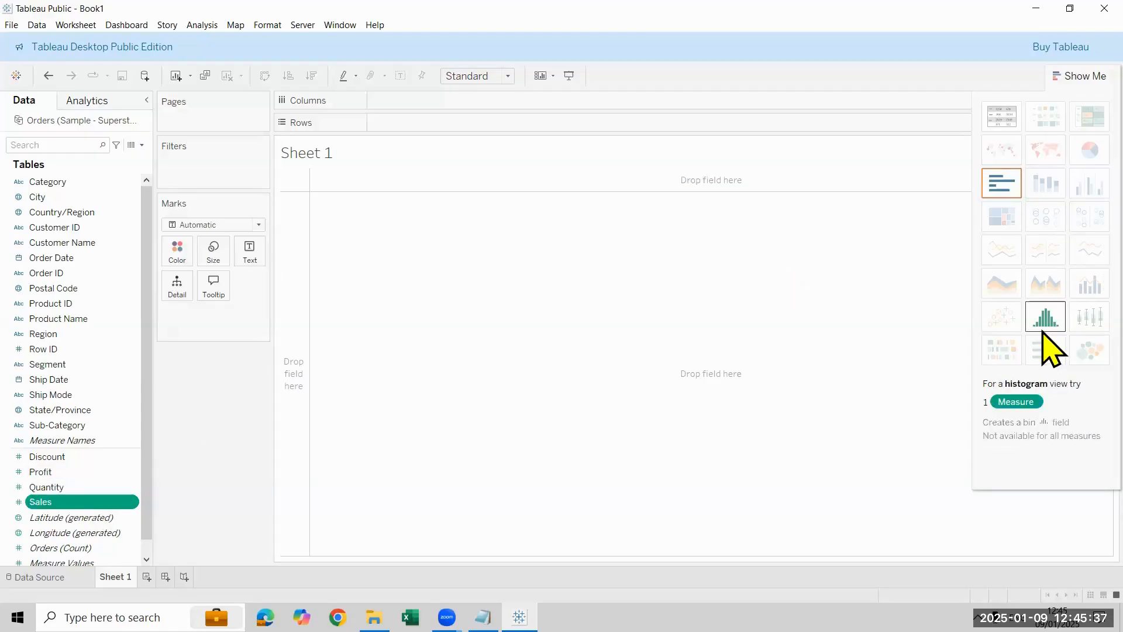
Step: Check whether a histogram is offered for dimensions such as Country/Region, Order ID, Region, Ship Date, Postal Code, Customer Name and Row ID
click(100, 213)
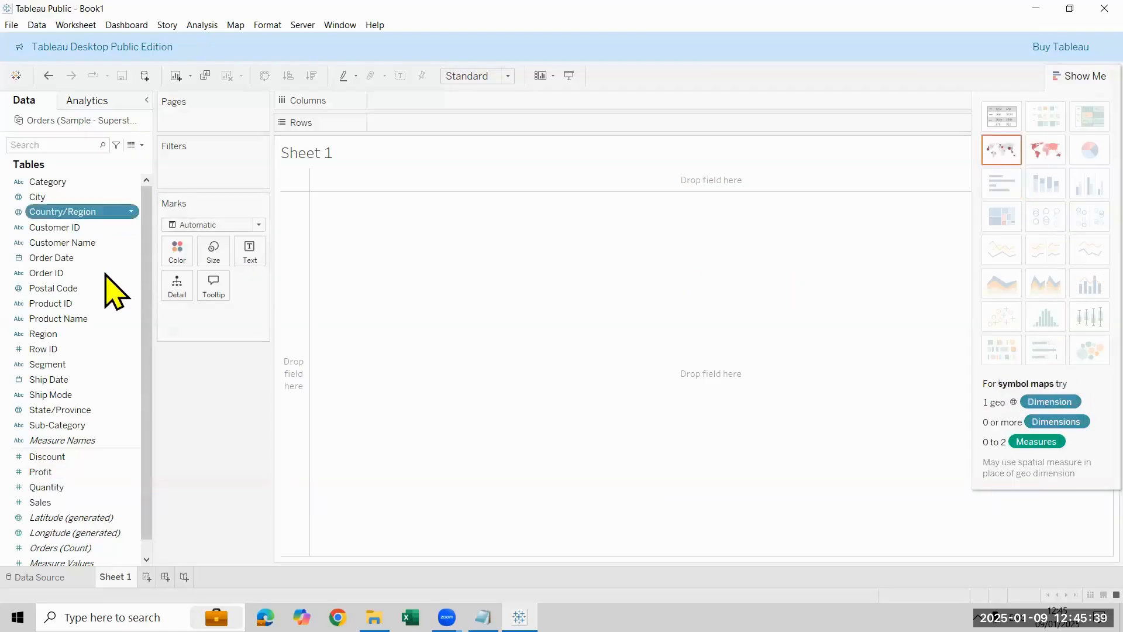
click(104, 273)
click(101, 333)
click(103, 379)
click(94, 288)
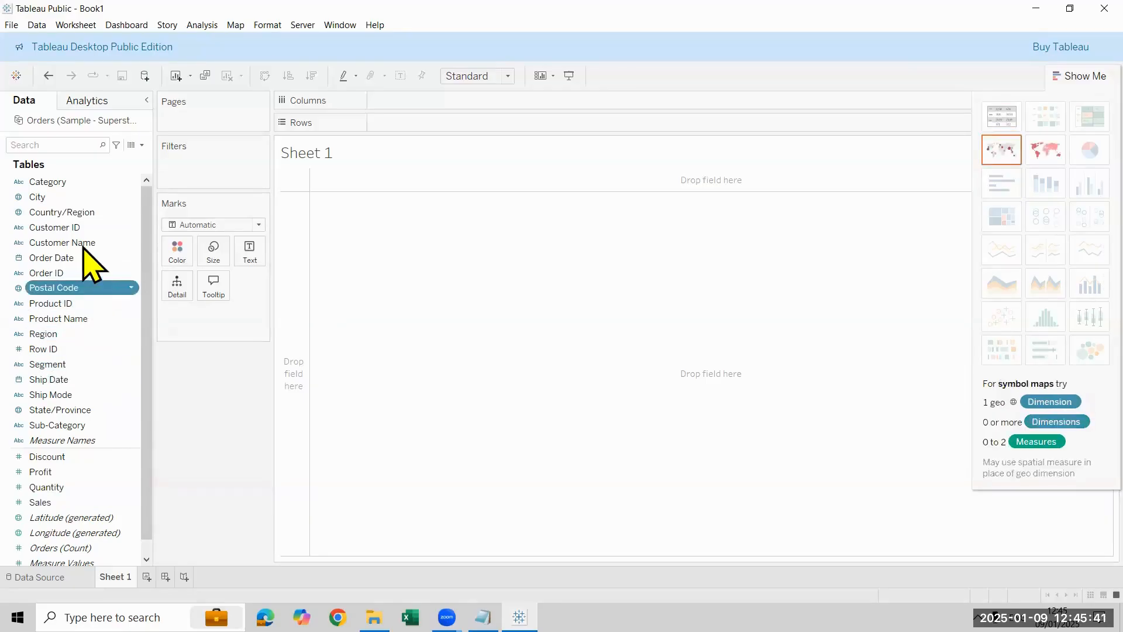
click(93, 242)
click(100, 333)
click(103, 349)
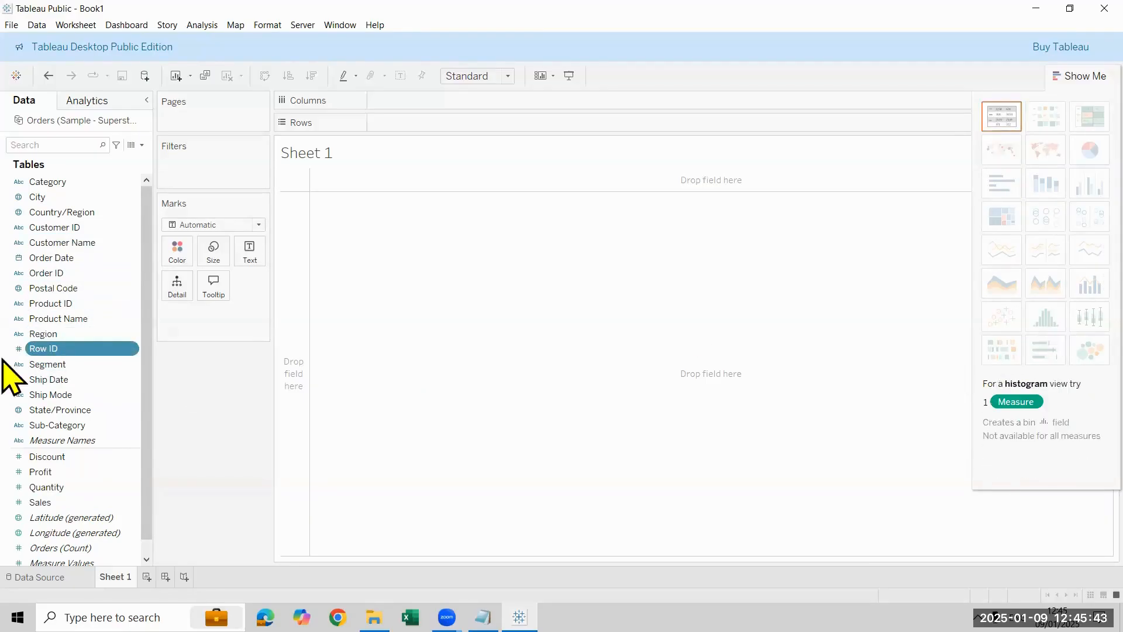
Step: Select the Sales measure in the Orders table and check the requirements for a histogram view
click(83, 489)
click(85, 502)
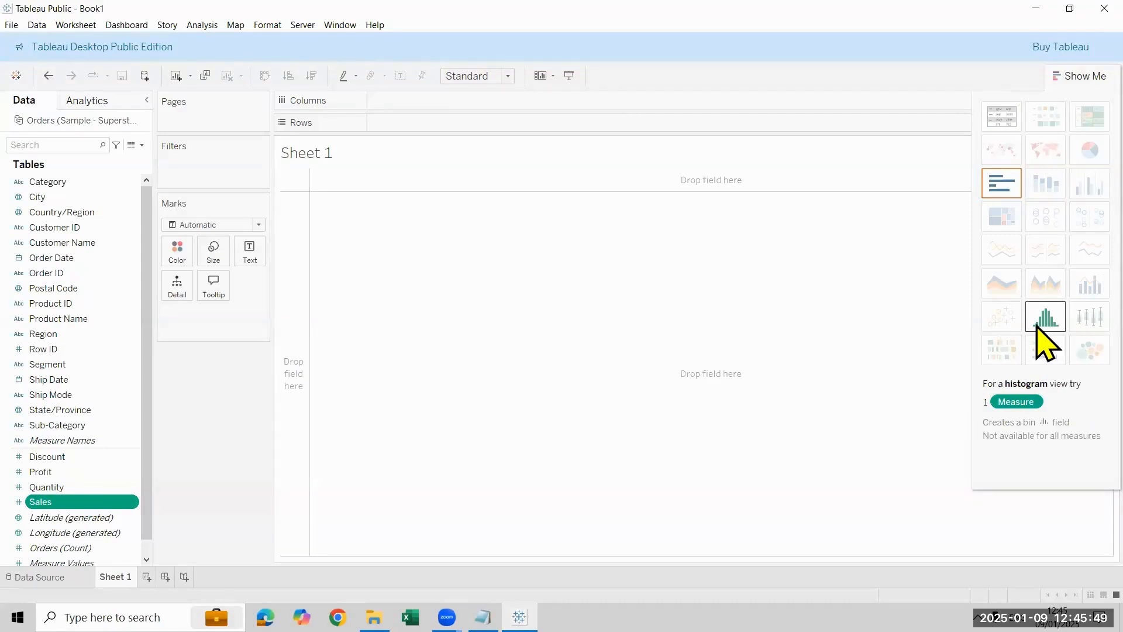
ctrl+click(3, 332)
Step: Switch to the notes, highlight "of range/numbers" in the Bin line, and minimize them again
key(alt+Tab)
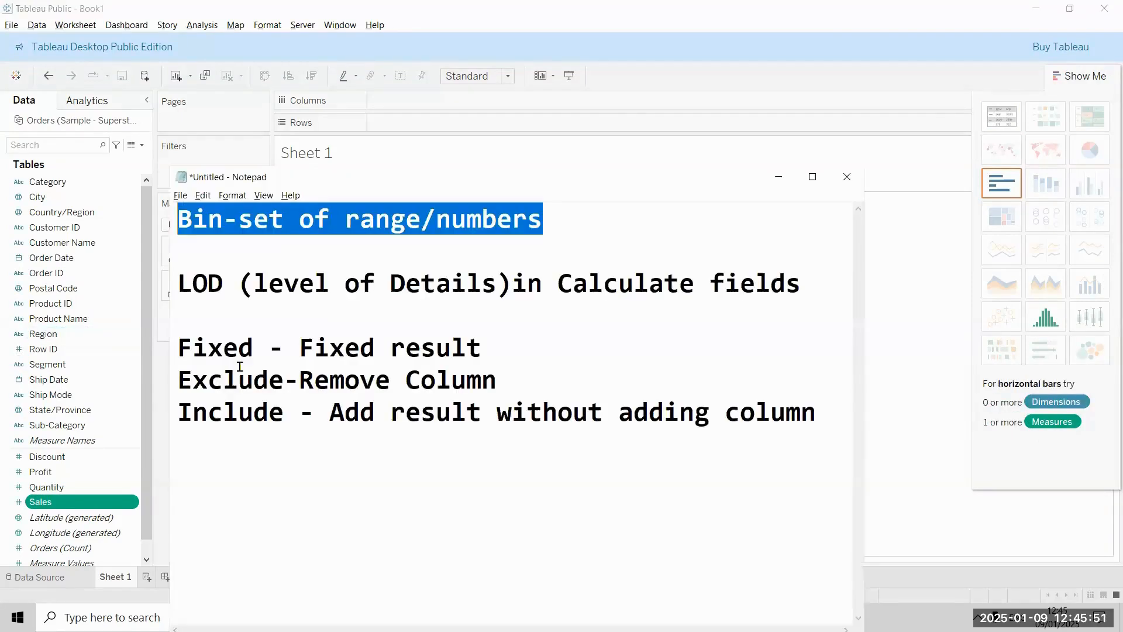
click(569, 226)
shift+click(253, 220)
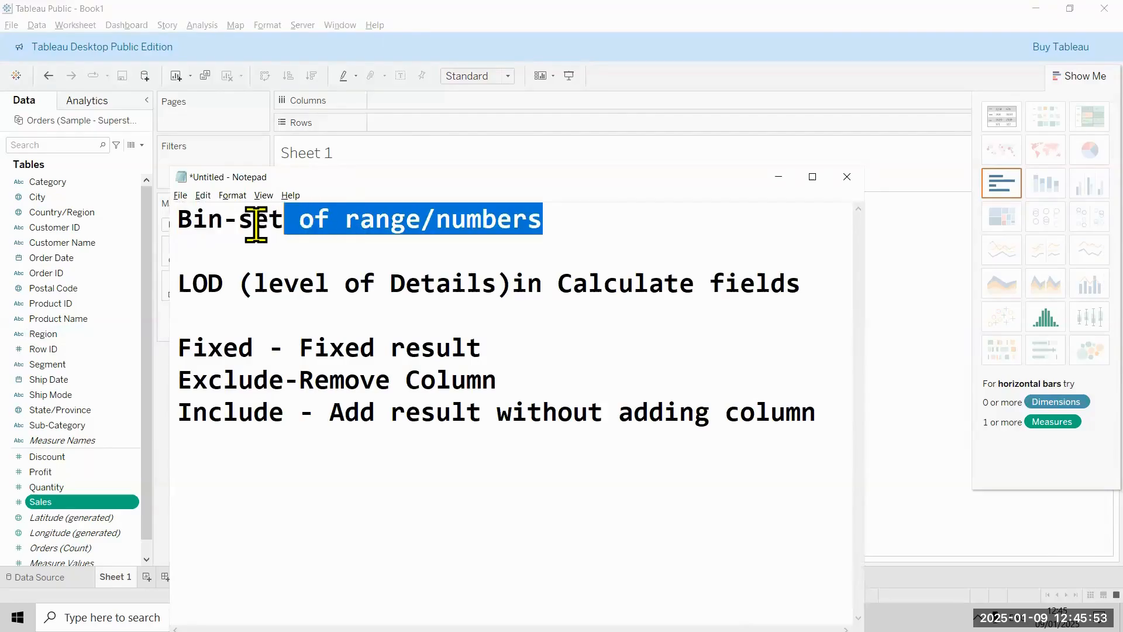
click(779, 177)
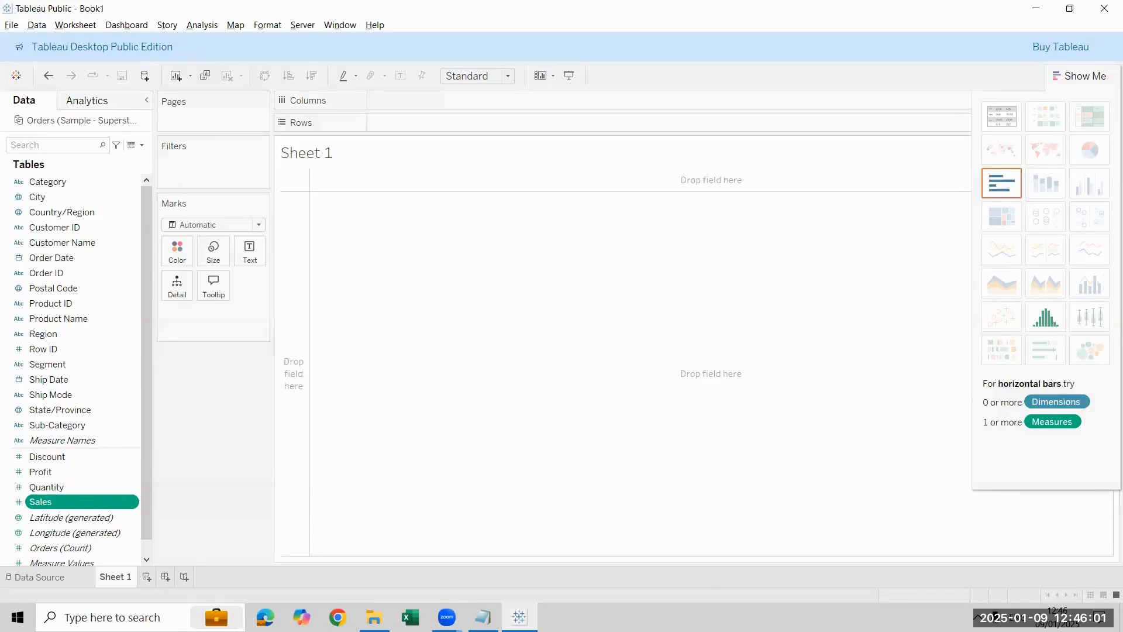
Step: Reopen the Notepad notes and replace all of their text with the heading "Bin"
click(484, 617)
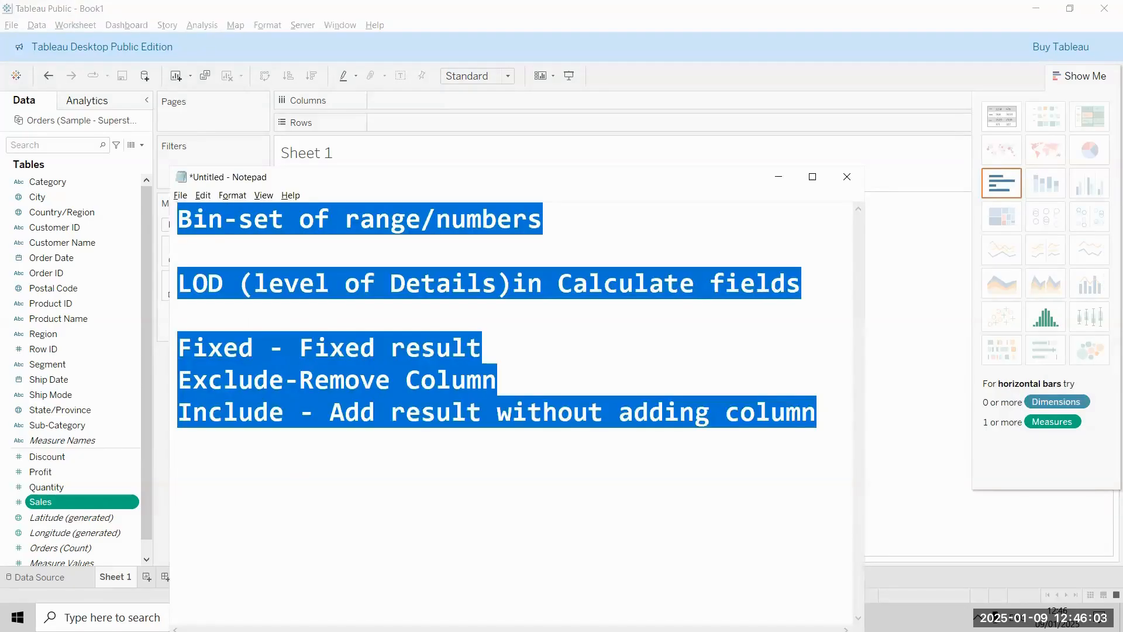
key(Delete)
text(Bin)
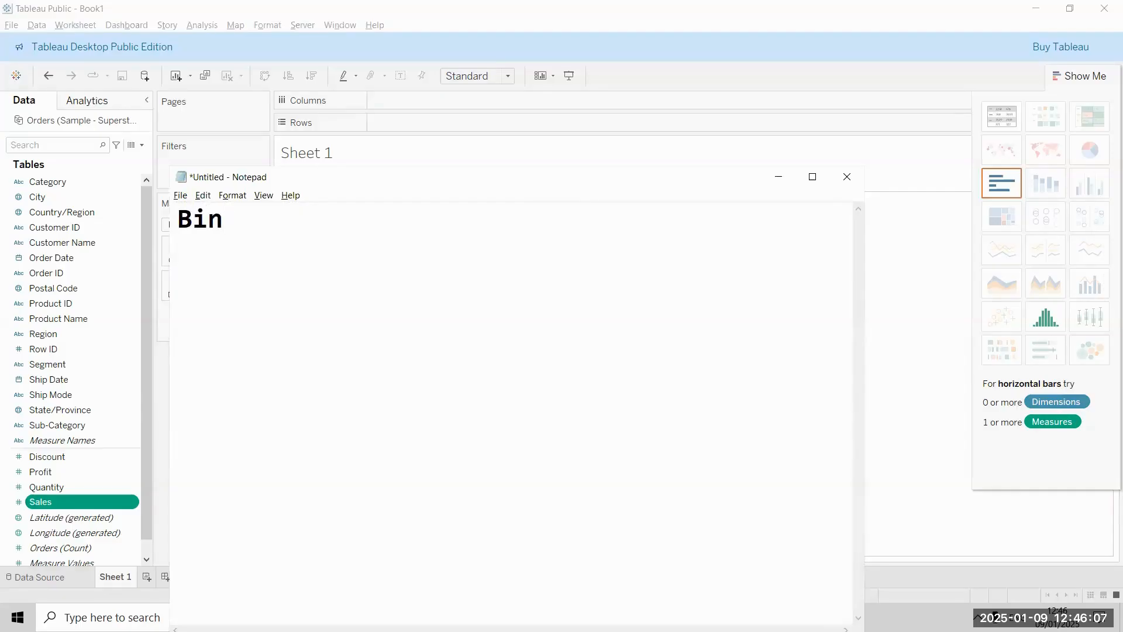
Step: Try listing the example ranges 0-1, 2-3 and 3-4 under the Bin heading, and clear them again
key(Return)
text(0-1)
text(1-)
key(BackSpace)
key(BackSpace)
text(1-)
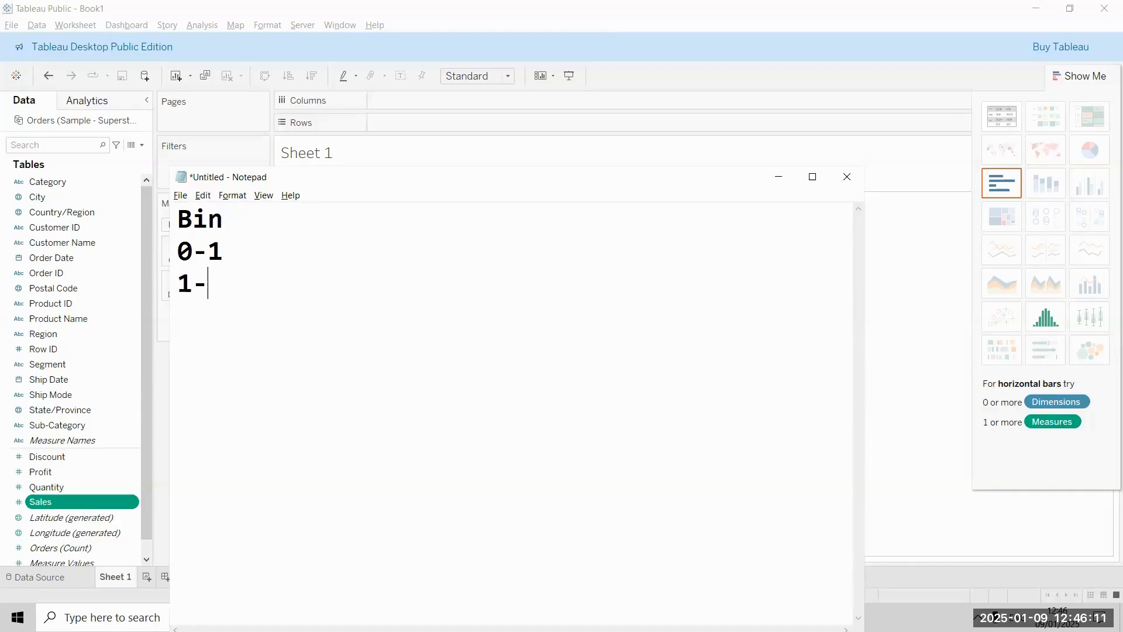
key(BackSpace)
key(BackSpace)
text(2-3)
key(Return)
text(3-)
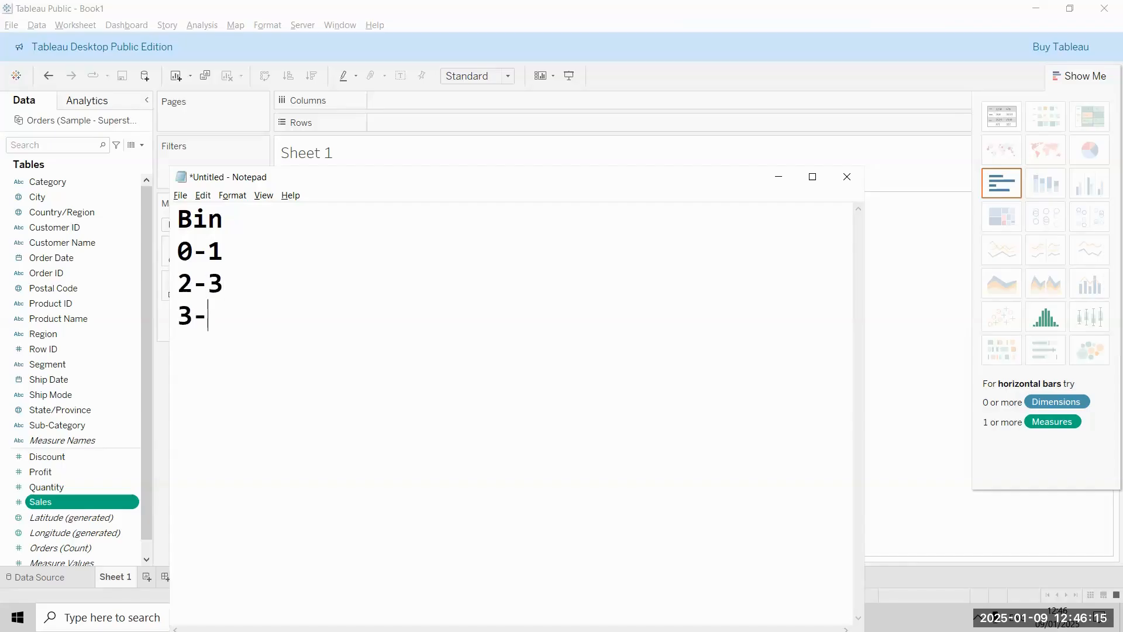
text(4)
key(Return)
key(shift+Up)
key(shift+Up)
key(shift+Up)
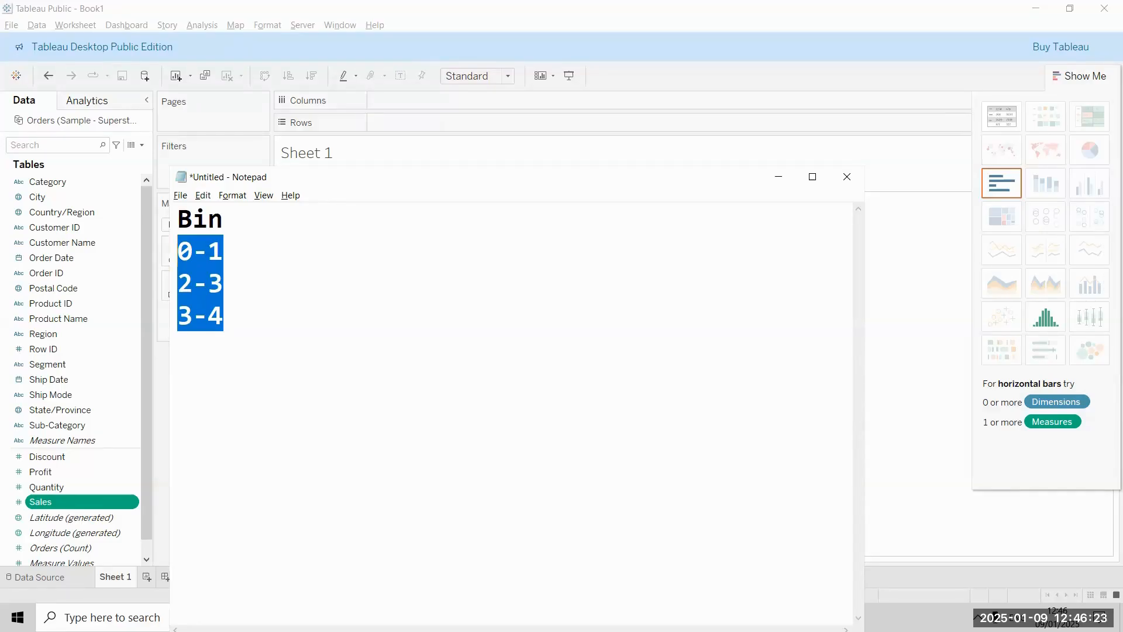
key(BackSpace)
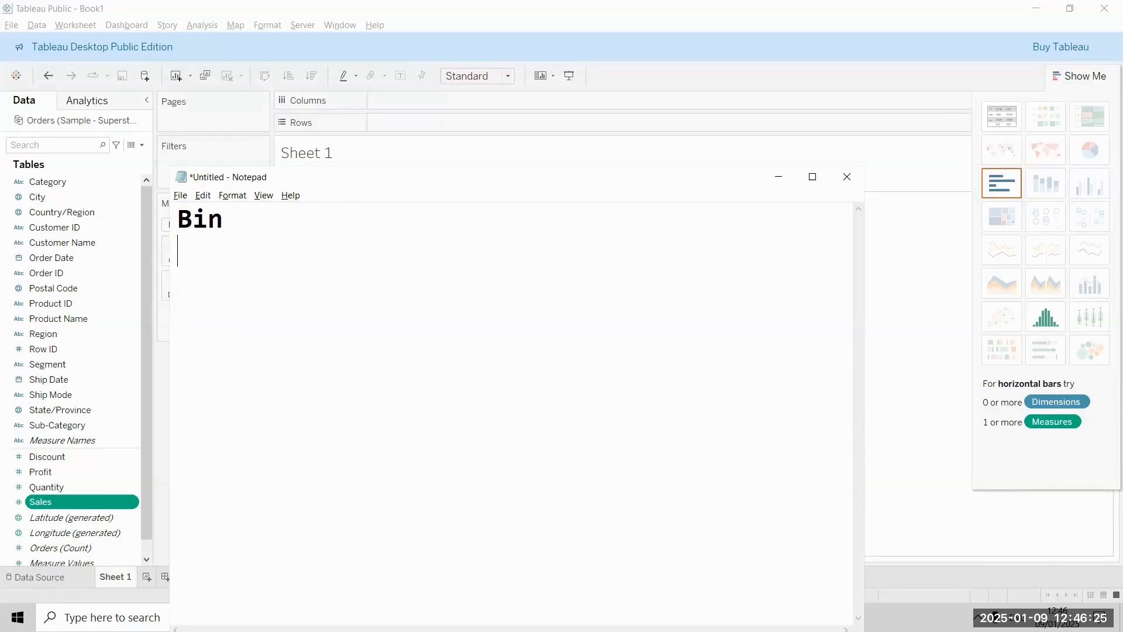
Step: List the sample values 500, 600, 800, 900 and 1000 on separate lines under the Bin heading
text(500)
key(Return)
text(600)
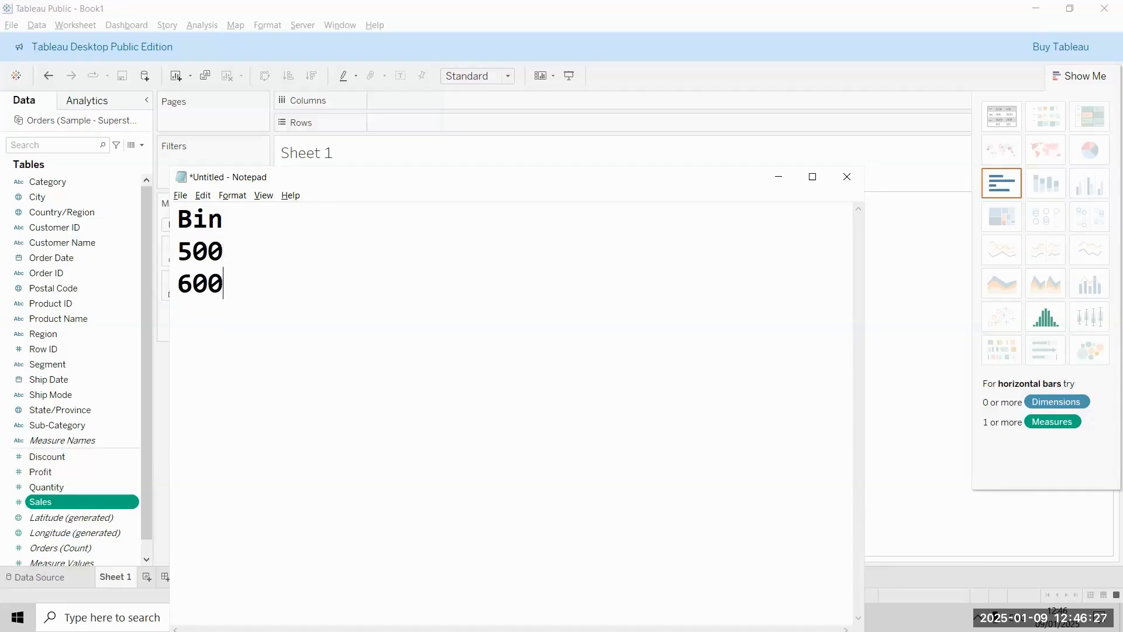
key(Return)
text(5)
key(BackSpace)
text(800)
key(Return)
text(900)
key(Return)
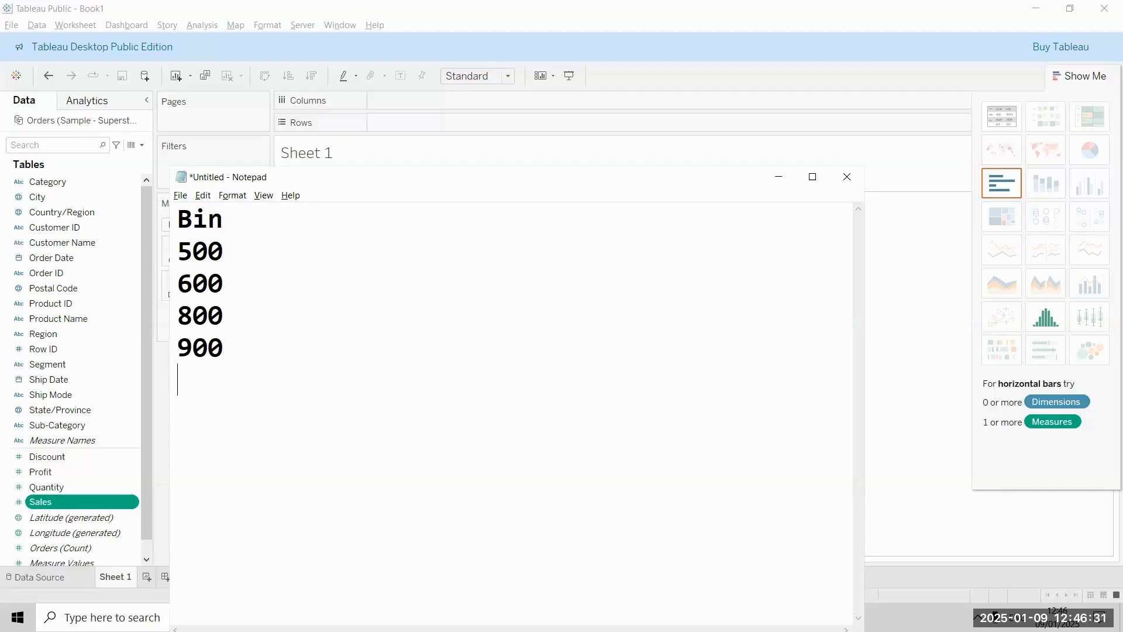
text(1000)
key(Return)
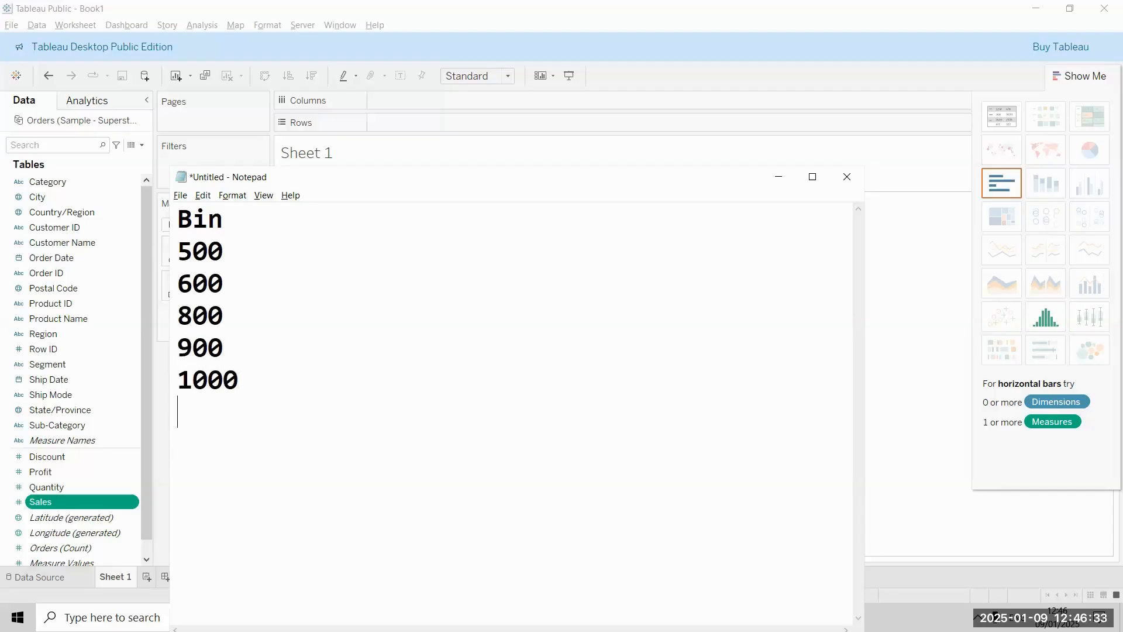
Step: Extend the sample value list with 12000, 20000 and 25000 on separate lines
text(12000)
key(Return)
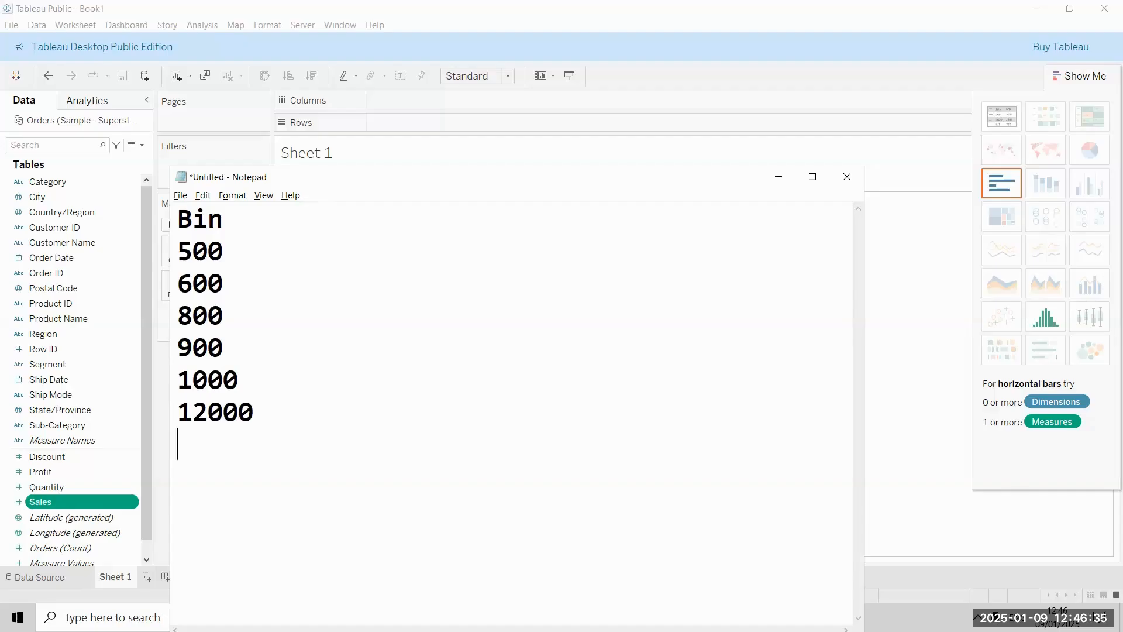
key(Up)
text(20000)
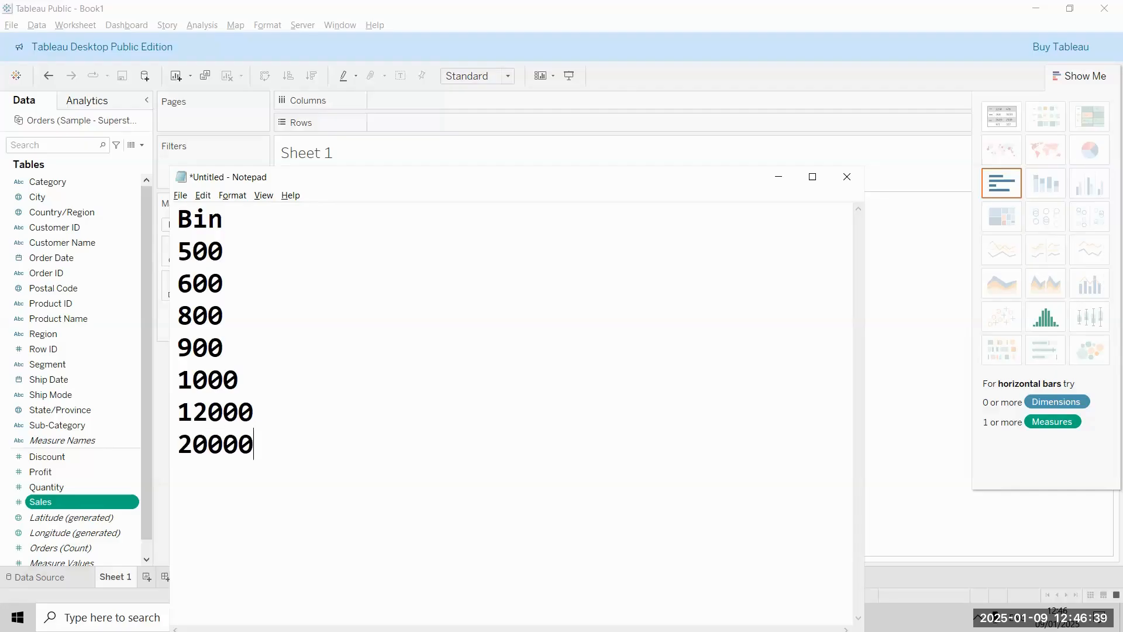
key(Return)
text(25000)
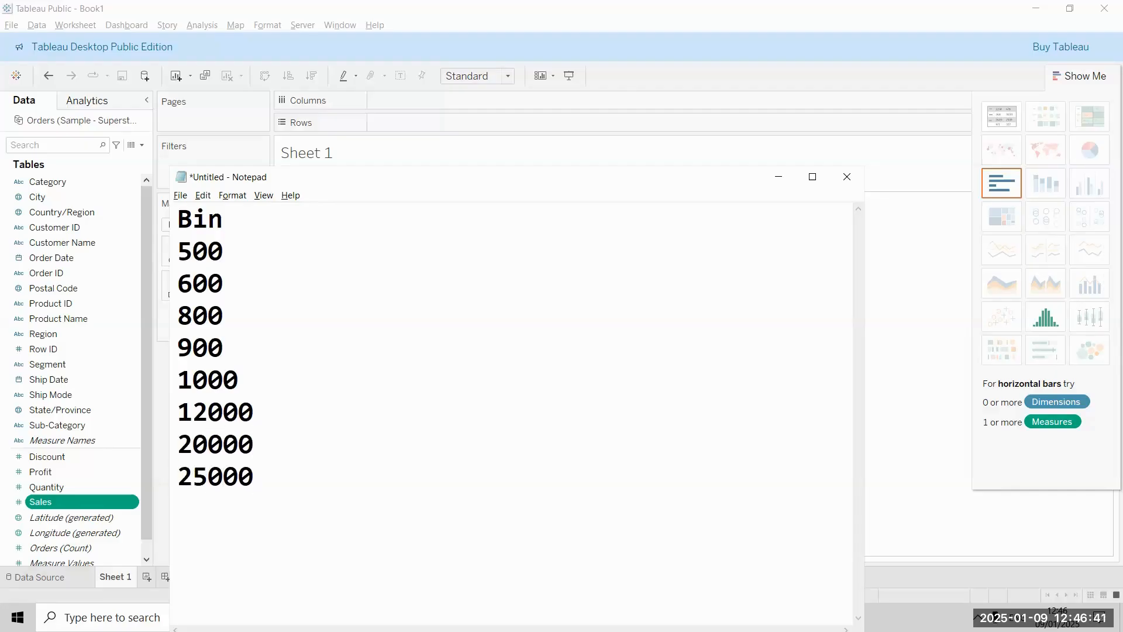
Step: Insert the line "<1000 group 1" between the Bin heading and the sample values
key(Up)
key(Up)
key(Up)
key(Up)
key(Up)
key(Up)
key(Up)
key(Return)
key(Down)
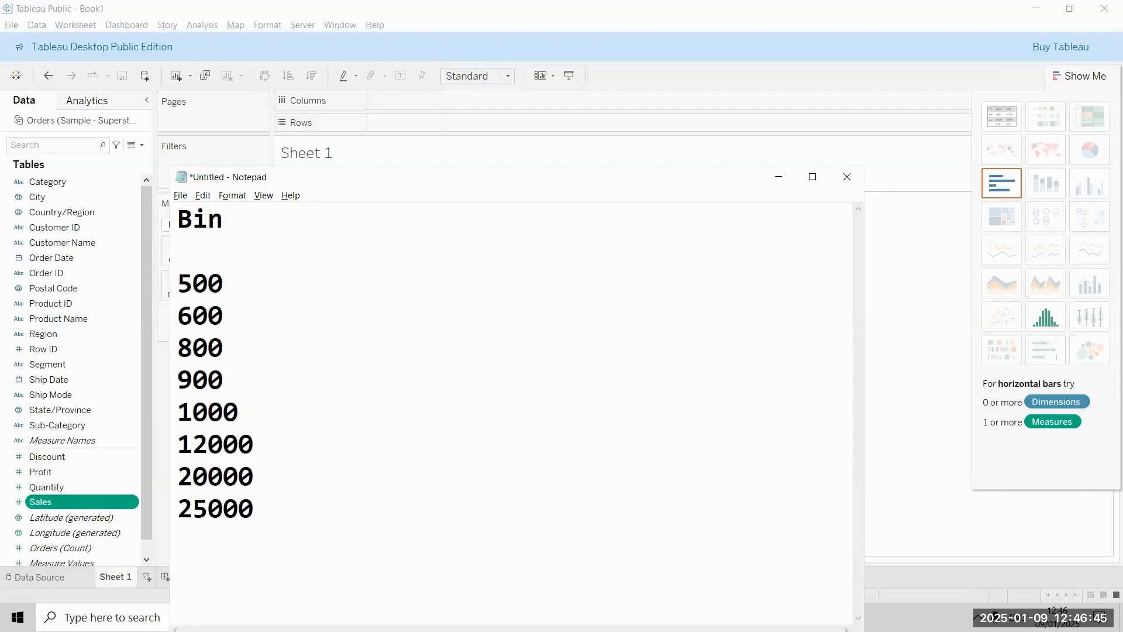
key(Up)
text(<1000 gror)
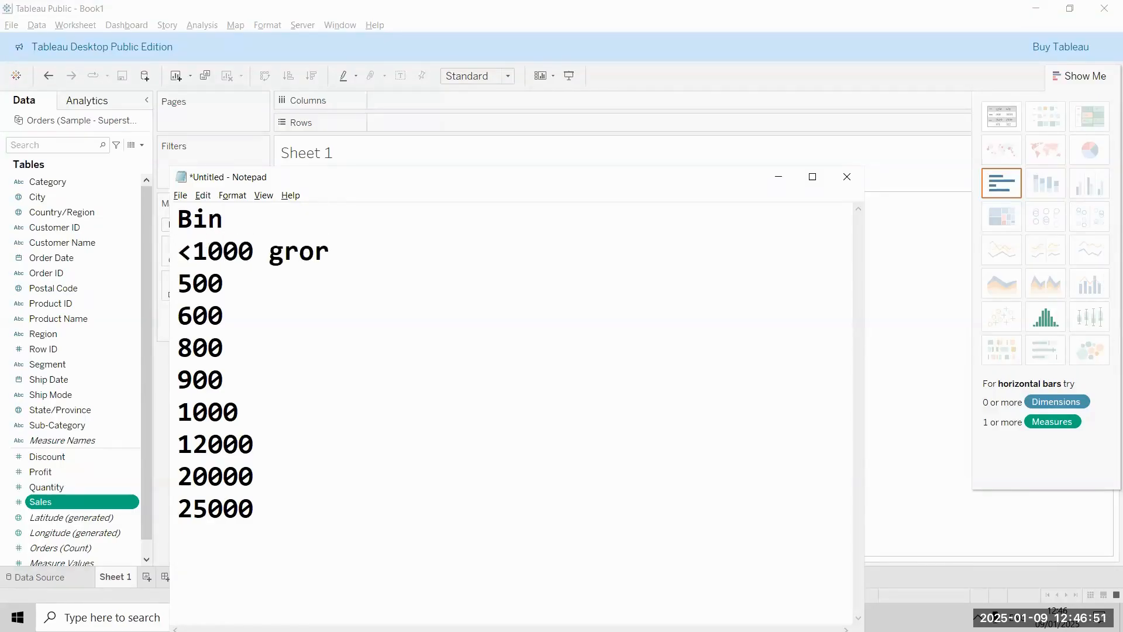
key(BackSpace)
text(up 1)
key(Return)
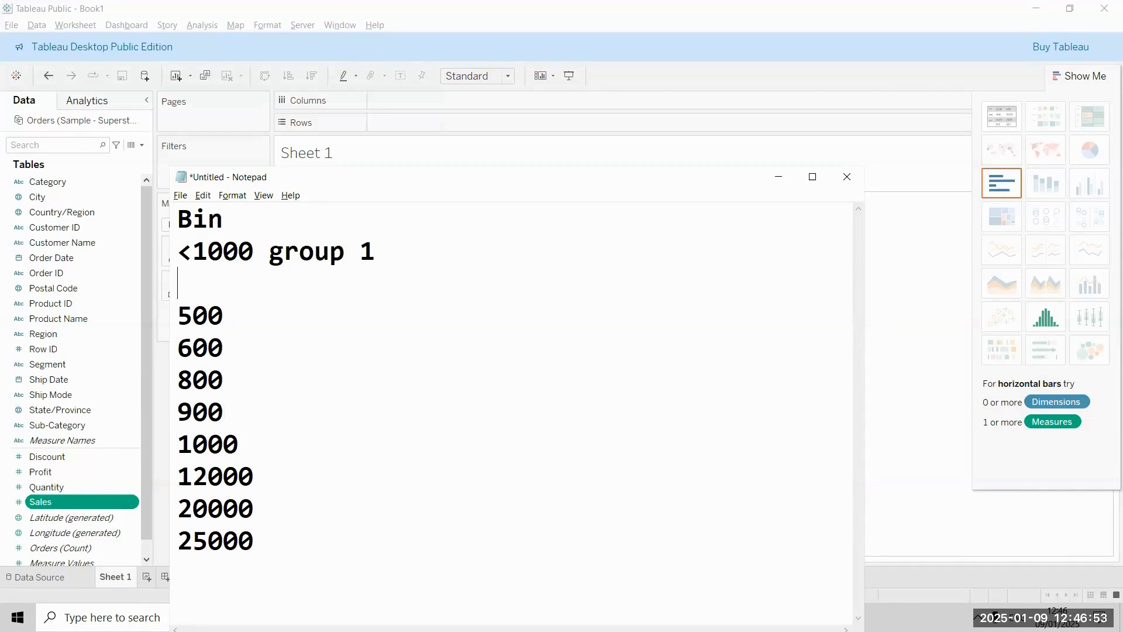
Step: Add the line ">20000 group 3" below the group 1 rule
text(>2000)
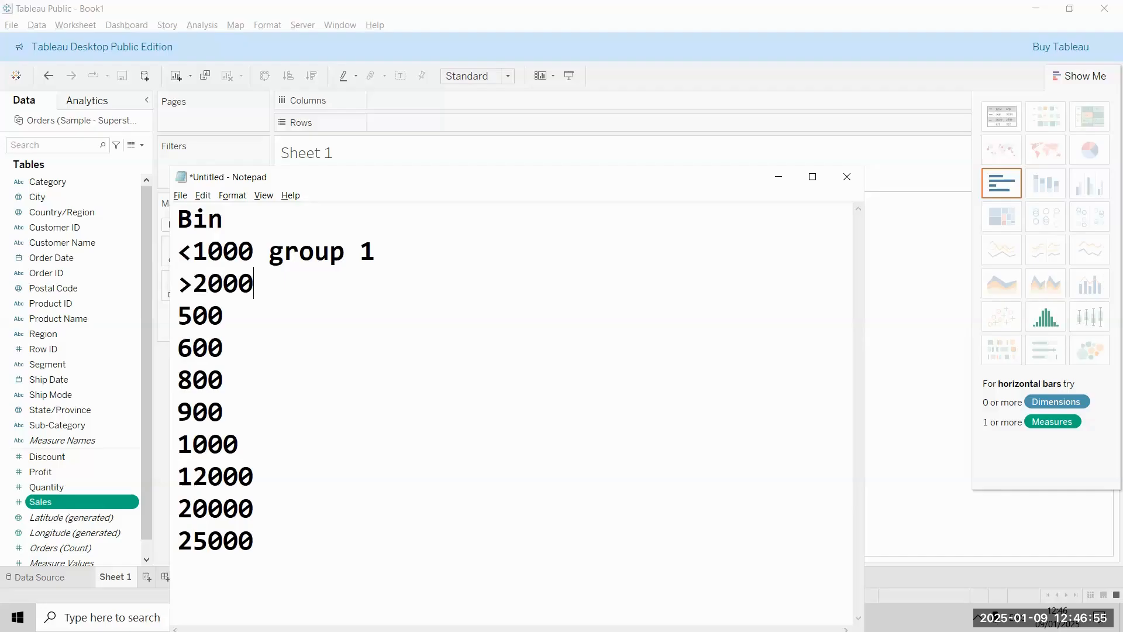
text(0 group 3)
key(Return)
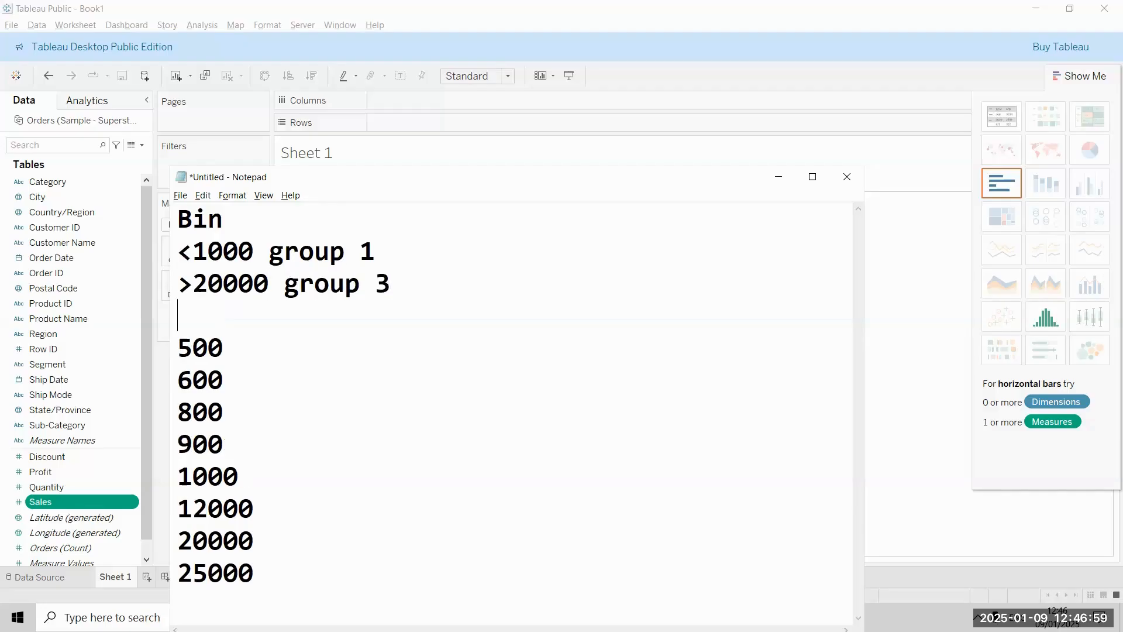
Step: Add the line "1-20000 group 2" above the sample values and highlight all three group lines
text(1-20000)
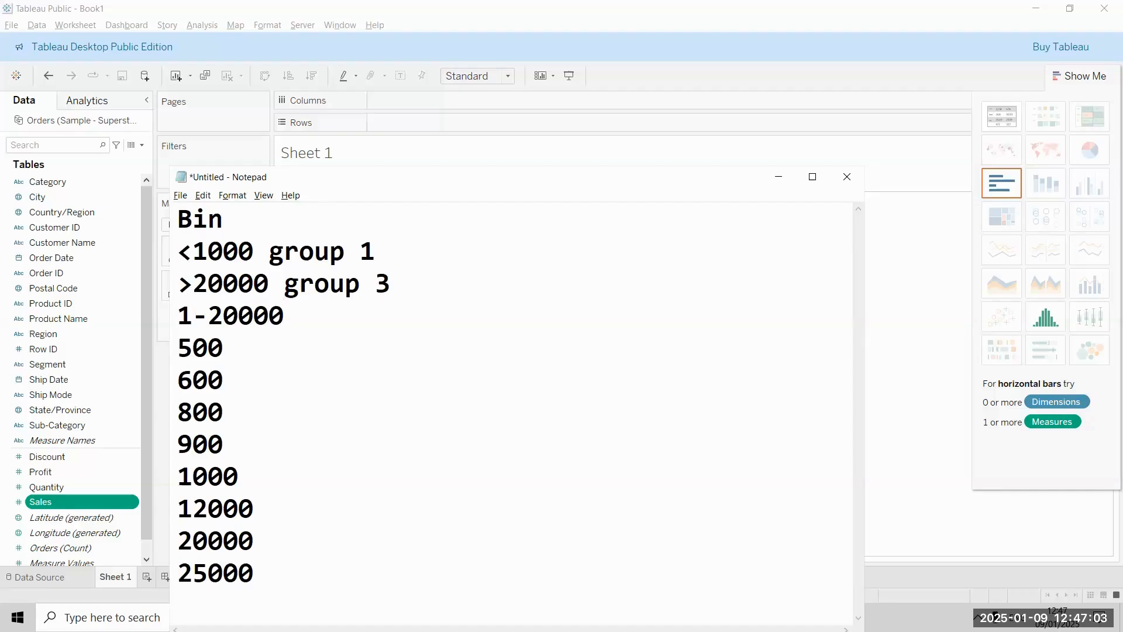
text( group 2)
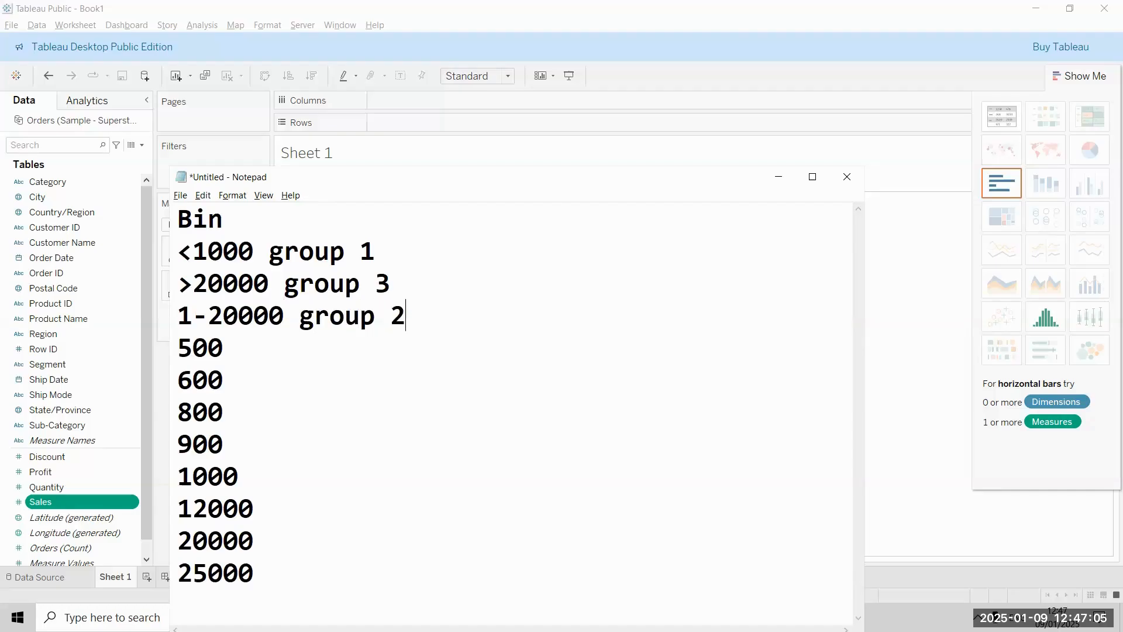
key(shift+Home)
key(shift+Up)
key(shift+Up)
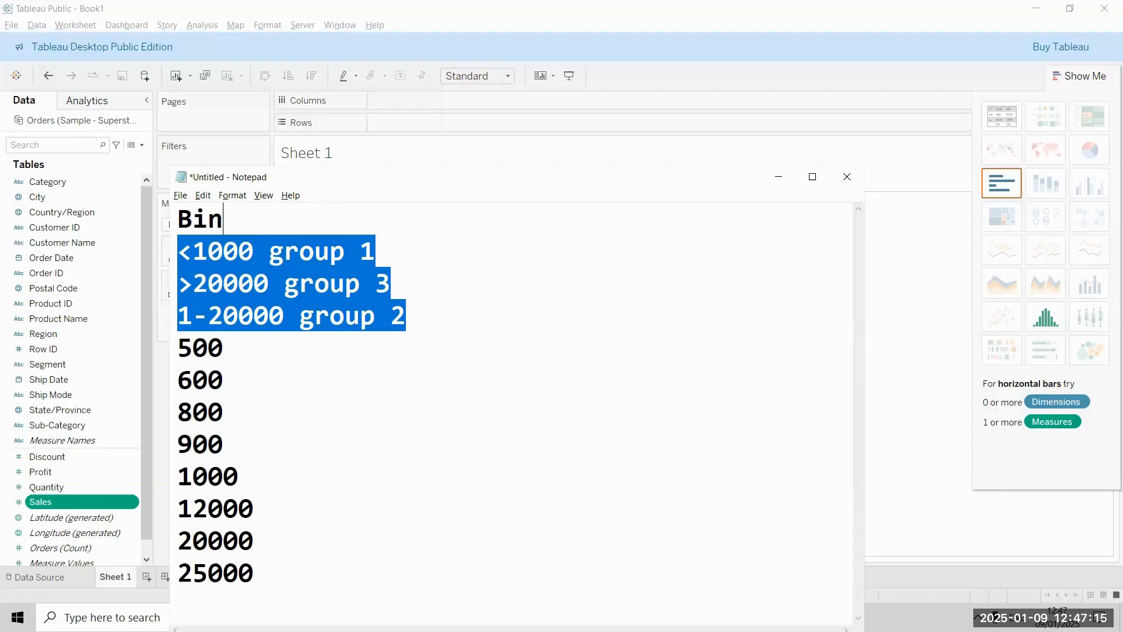
Step: Return to Tableau, build a histogram from Sales, and fit it to the entire view with the chart recommendations hidden
click(780, 178)
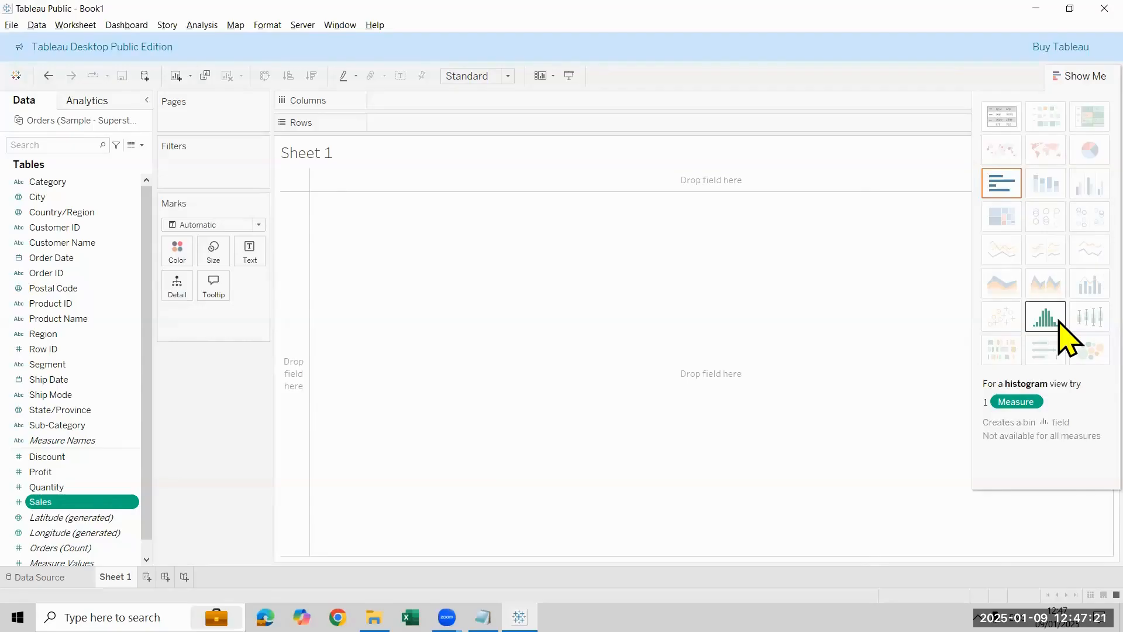
click(1046, 317)
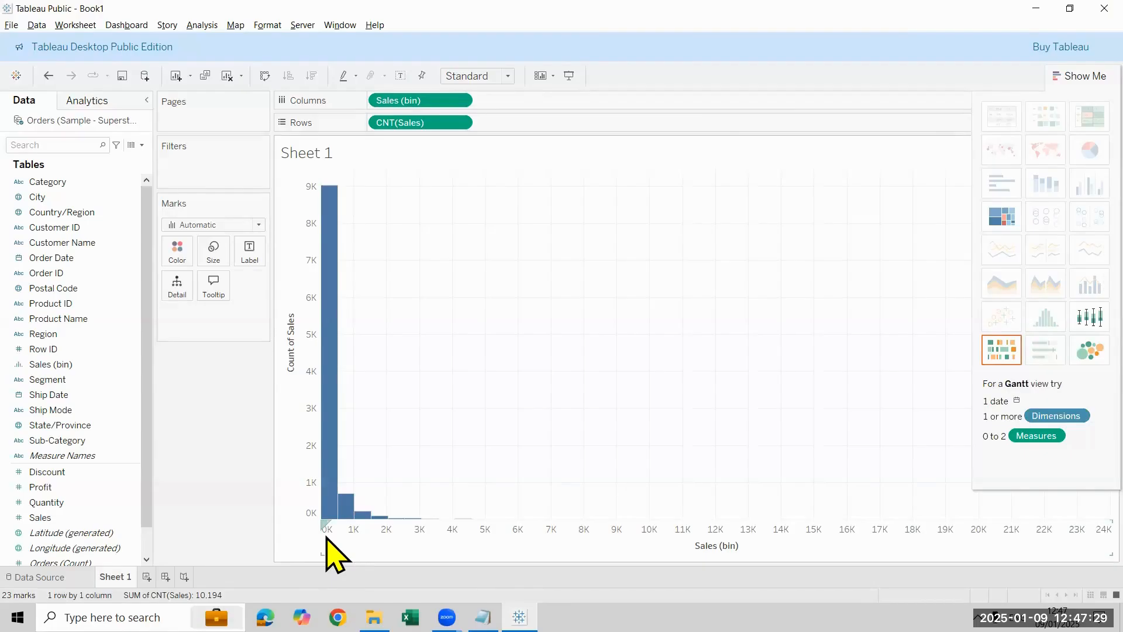
click(507, 76)
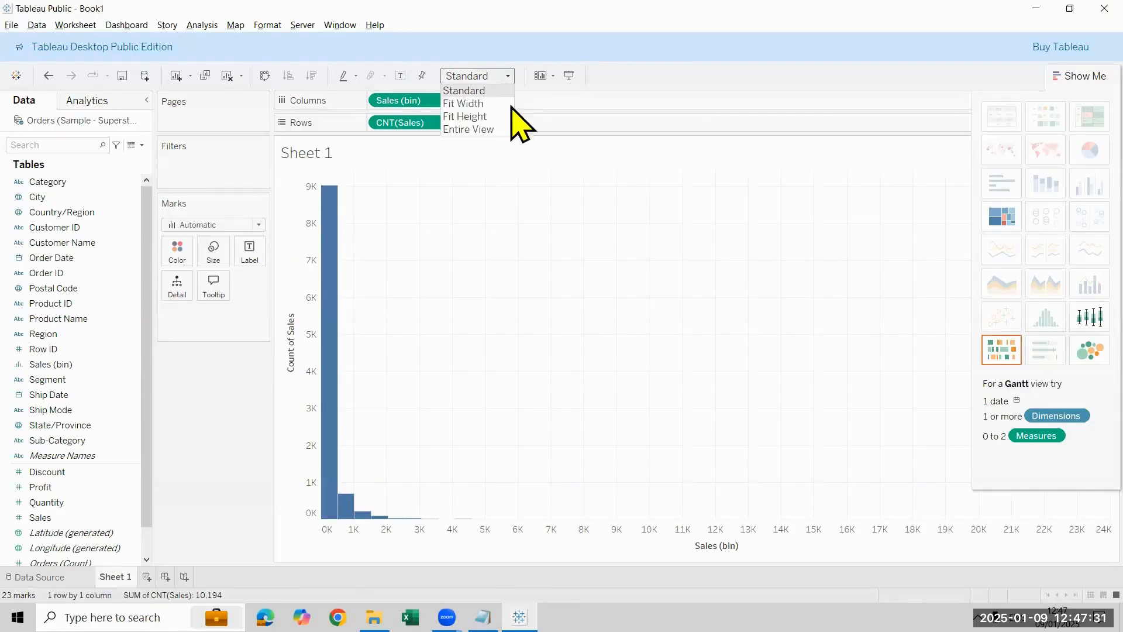
click(491, 129)
click(1076, 75)
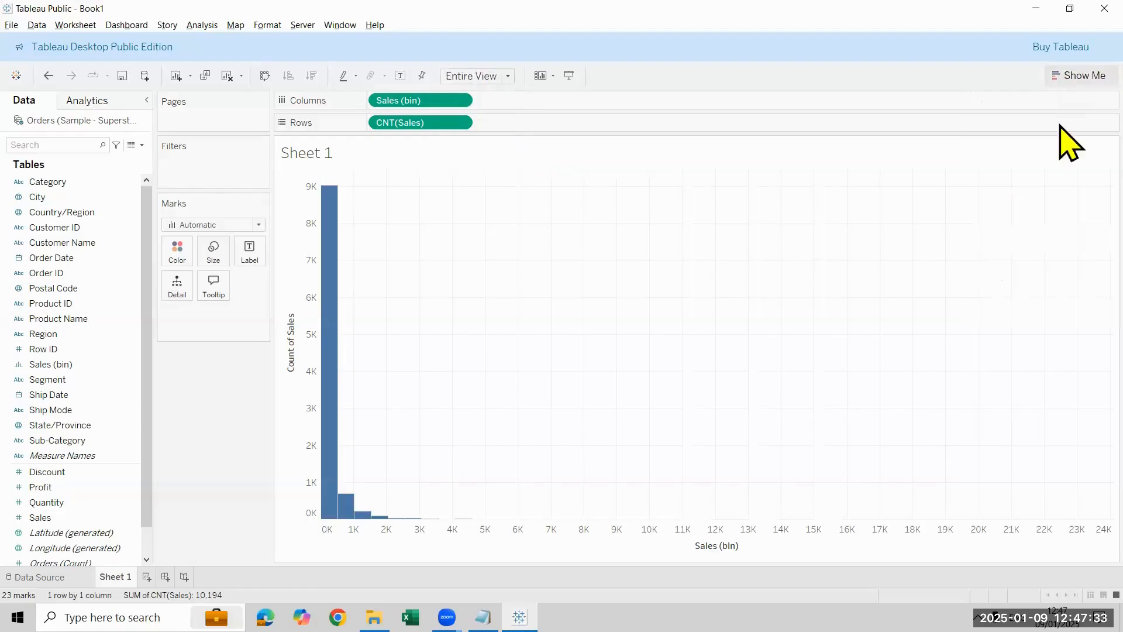
Step: Show mark labels on the Sales histogram and inspect the bin details of the first two bars
click(406, 76)
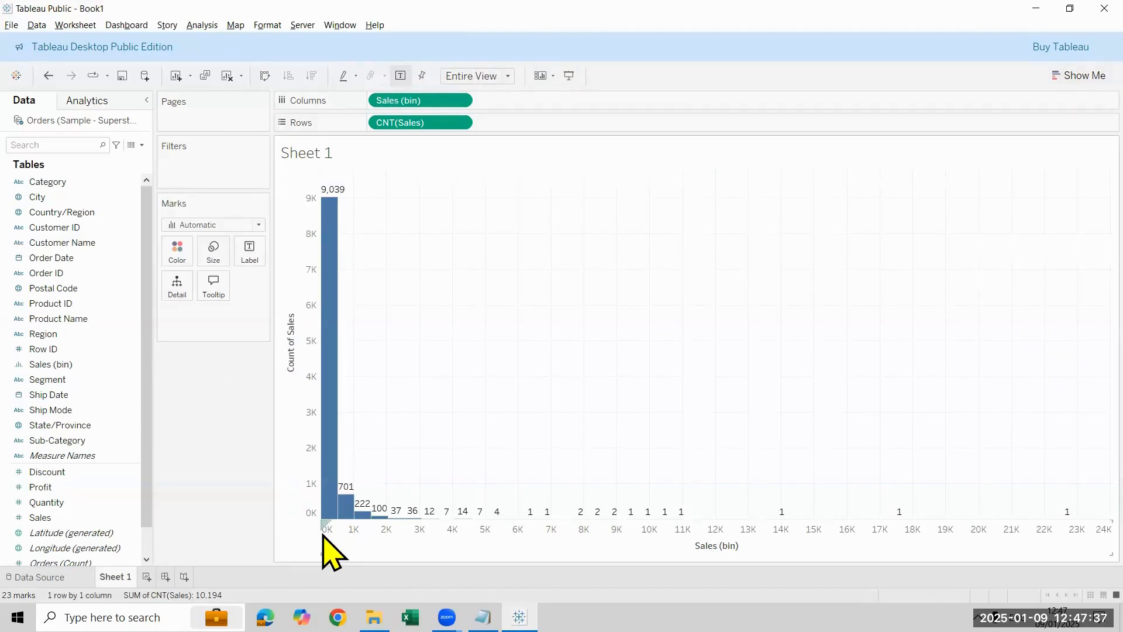
mouse_move(335, 198)
mouse_move(345, 506)
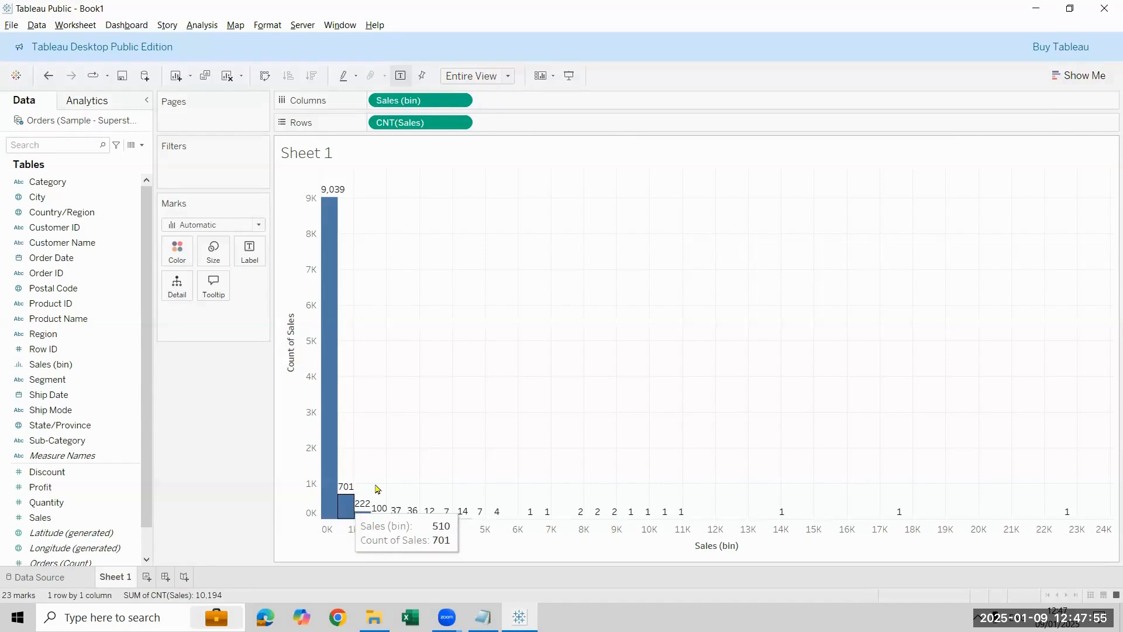
Step: Edit the Sales (bin) field and set its size of bins to 1000
right_click(106, 365)
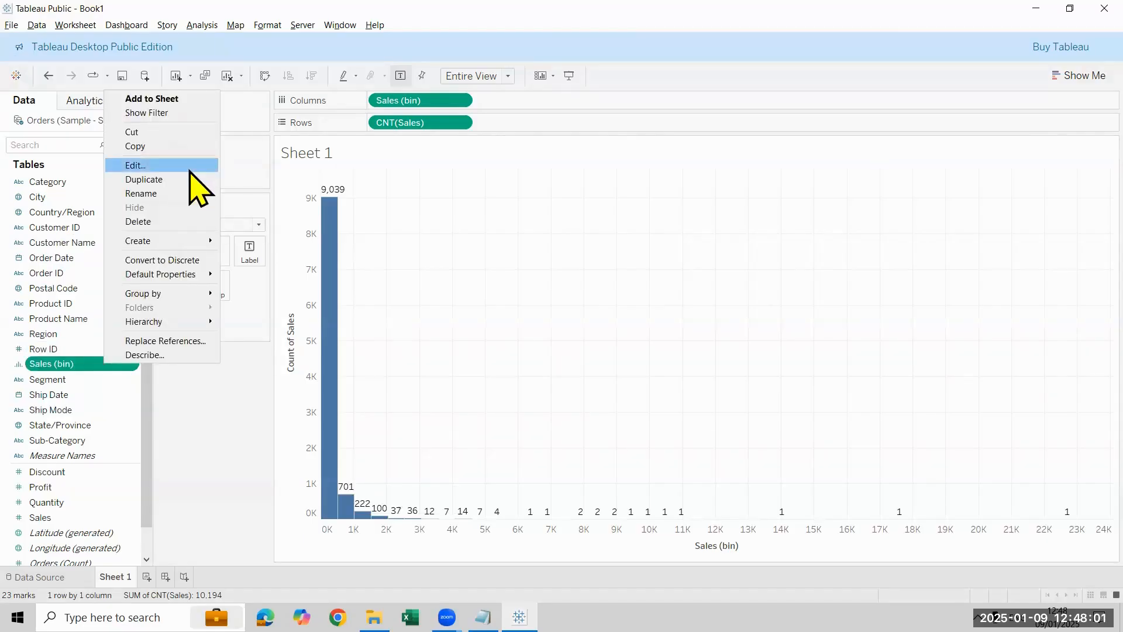
click(190, 169)
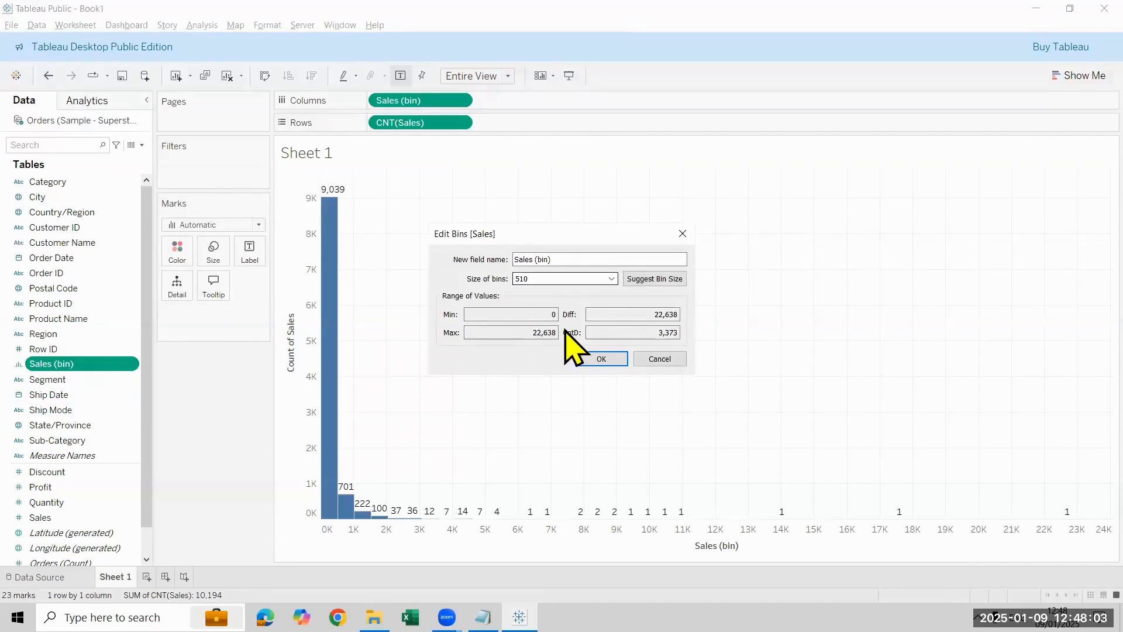
key(BackSpace)
key(BackSpace)
key(BackSpace)
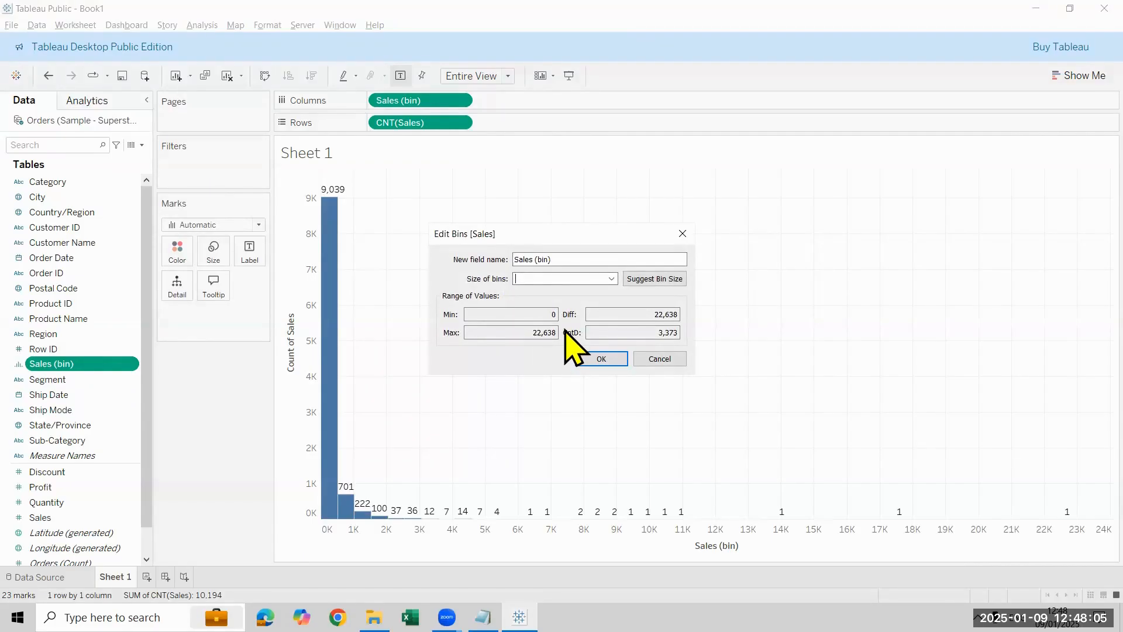
text(1000)
click(602, 360)
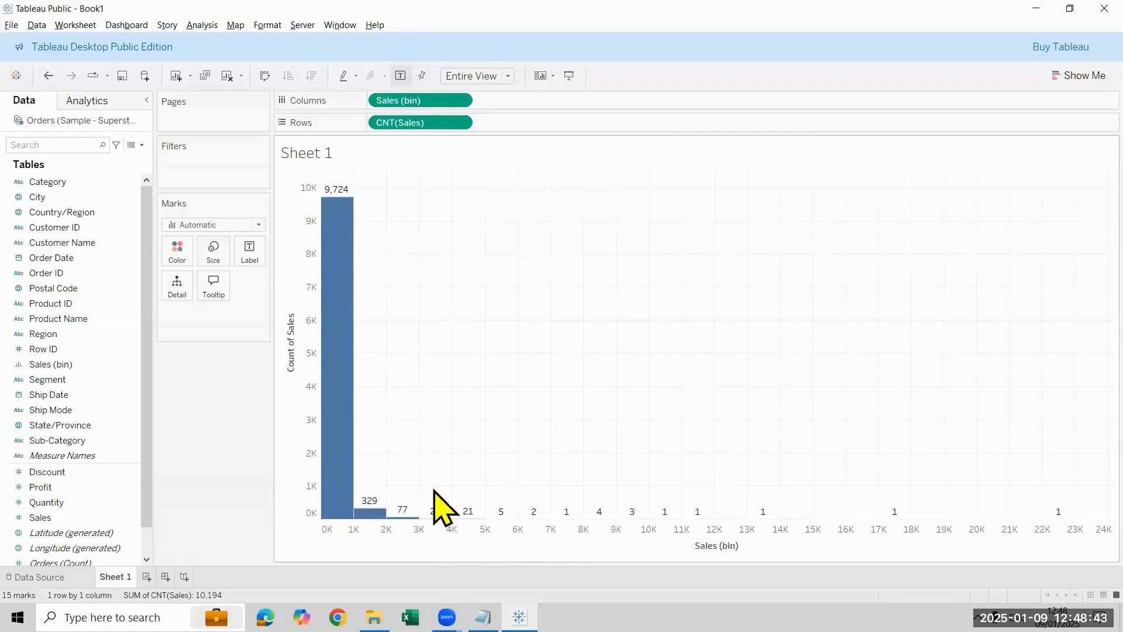
Step: Delete the Sales (bin) field from the data source and remove the count of Sales from the sheet
click(109, 363)
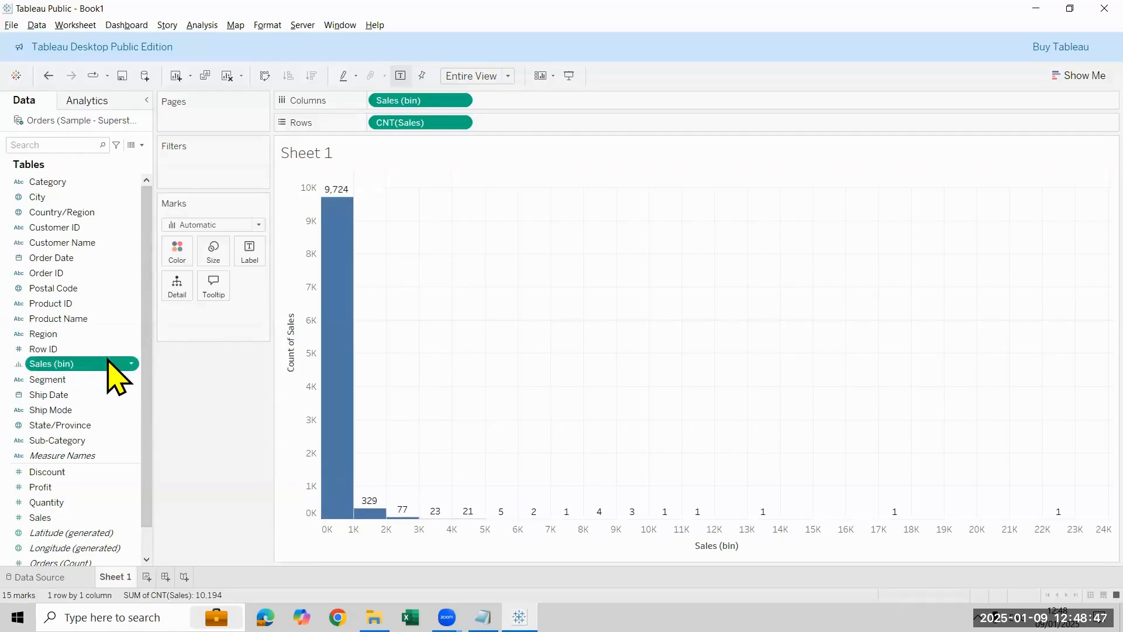
right_click(109, 363)
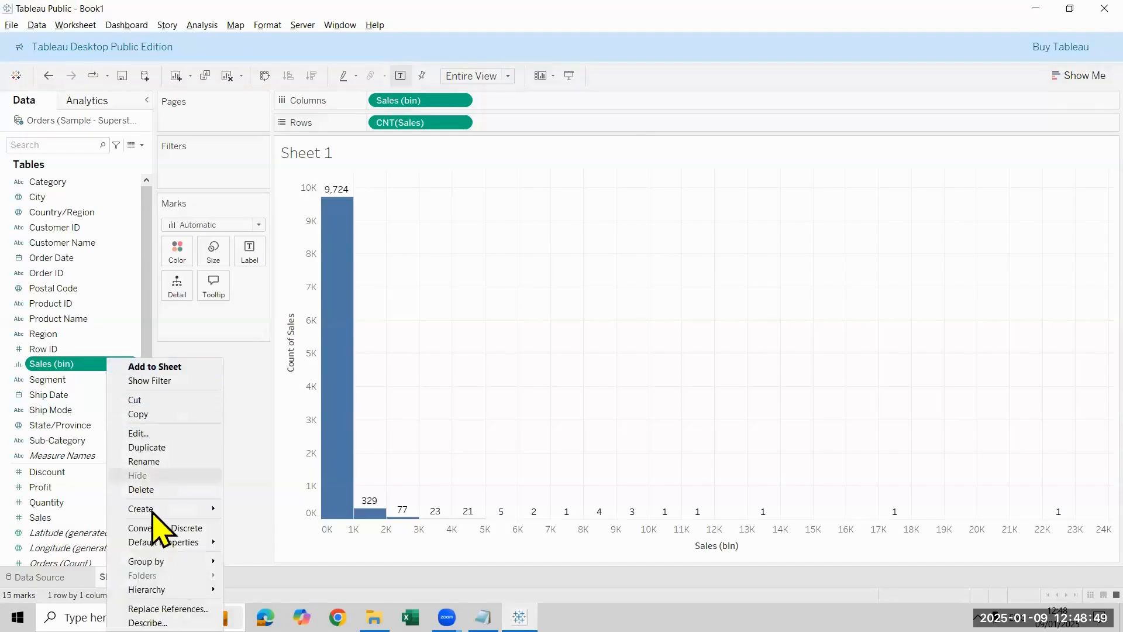
click(181, 489)
click(614, 363)
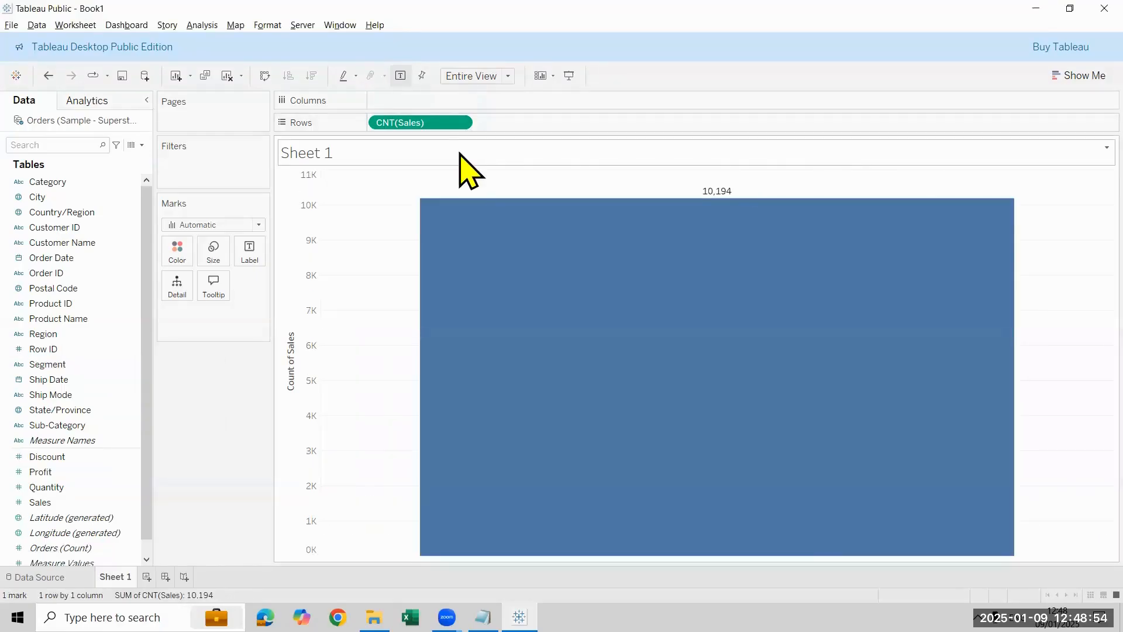
drag(442, 123, 12, 263)
Step: Compare the Create options offered for the Sales measure with those offered for the Customer Name dimension
click(32, 505)
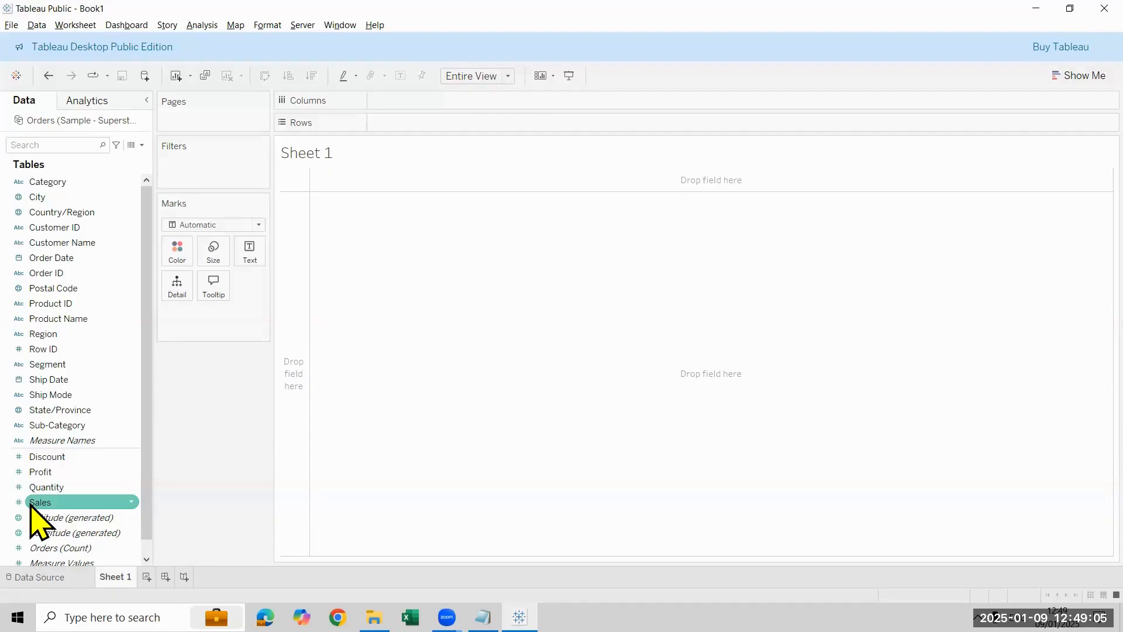
right_click(60, 503)
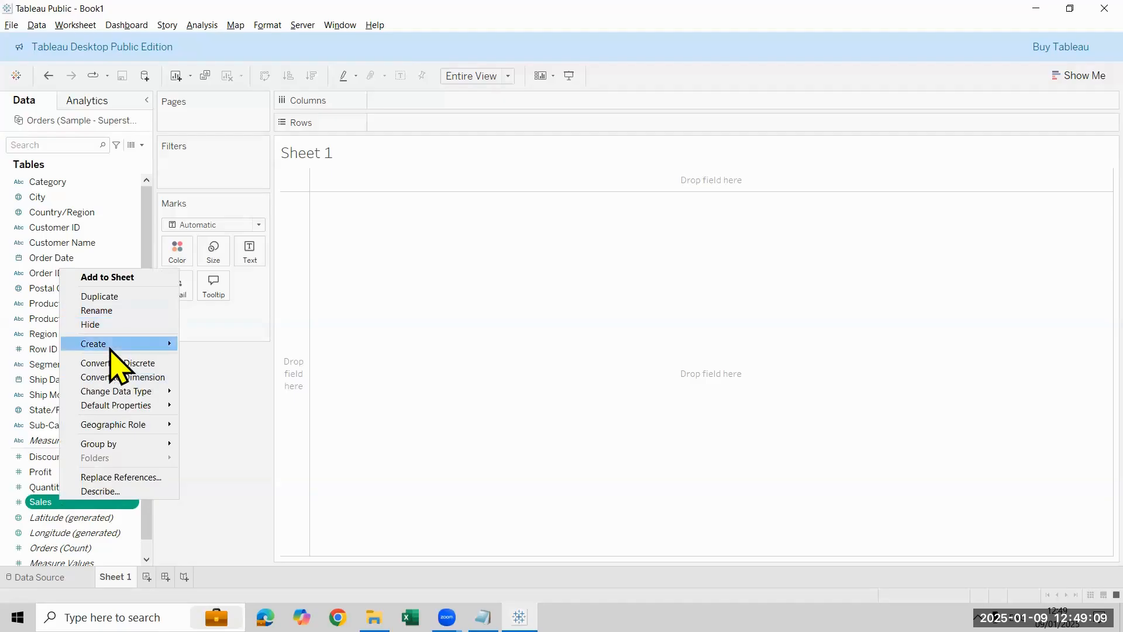
mouse_move(110, 346)
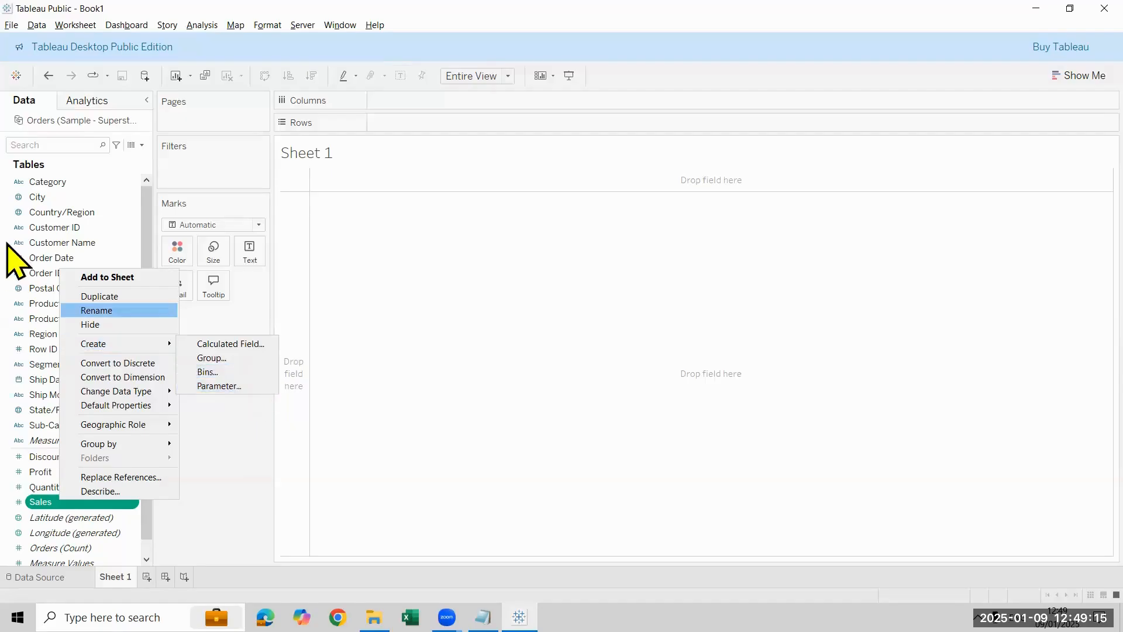
click(34, 244)
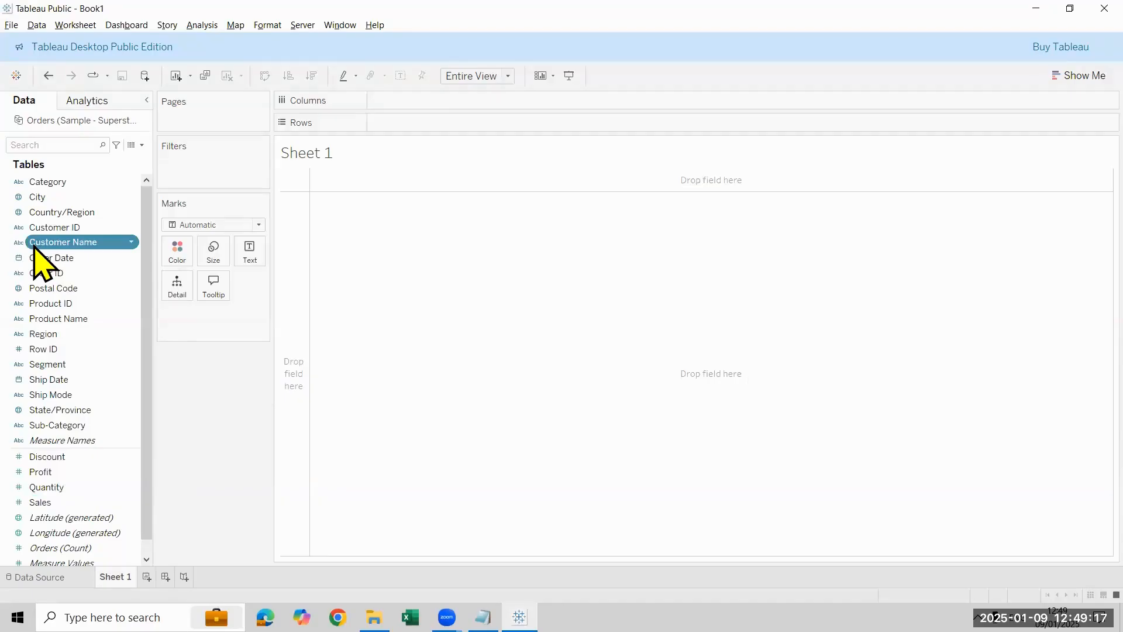
right_click(34, 246)
mouse_move(141, 334)
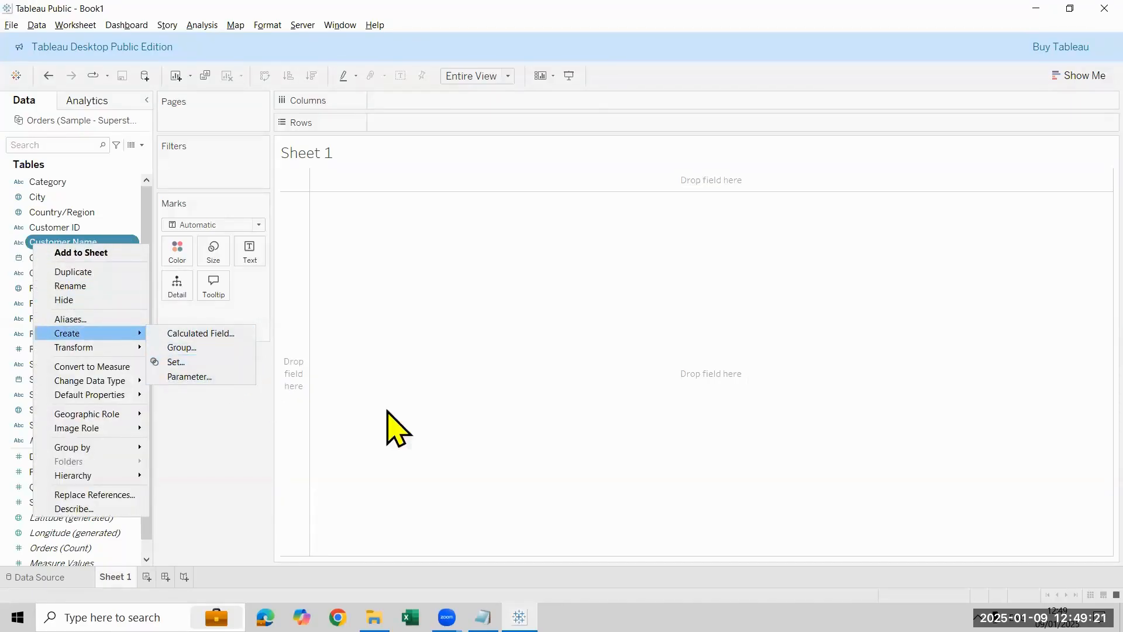
click(234, 530)
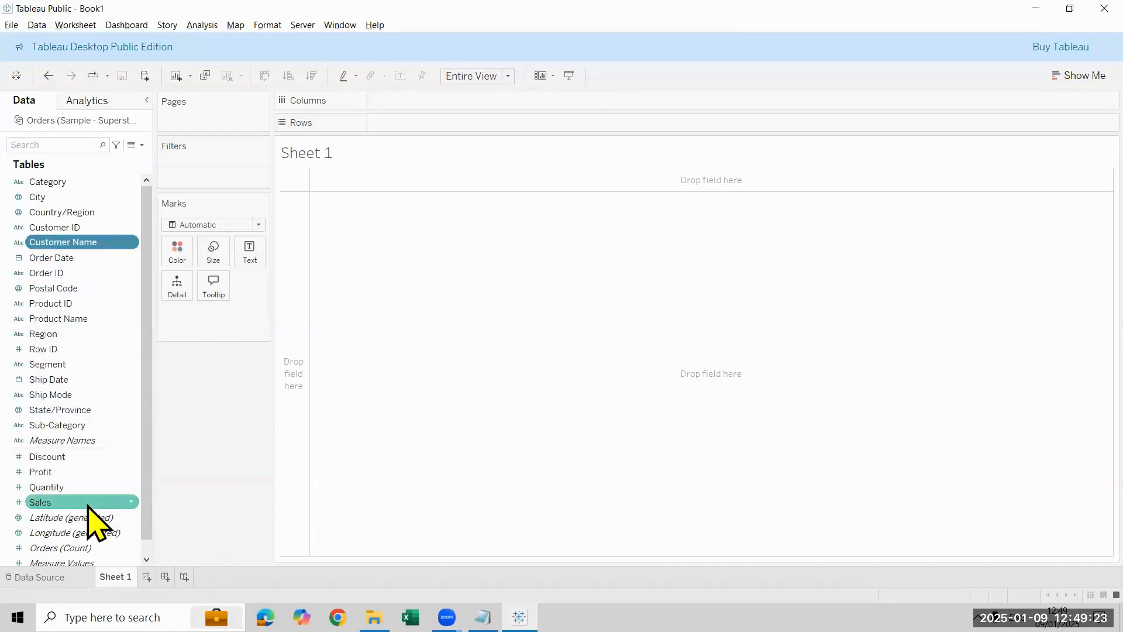
Step: Create bins from the Sales measure with the size of bins set to 3000
right_click(89, 504)
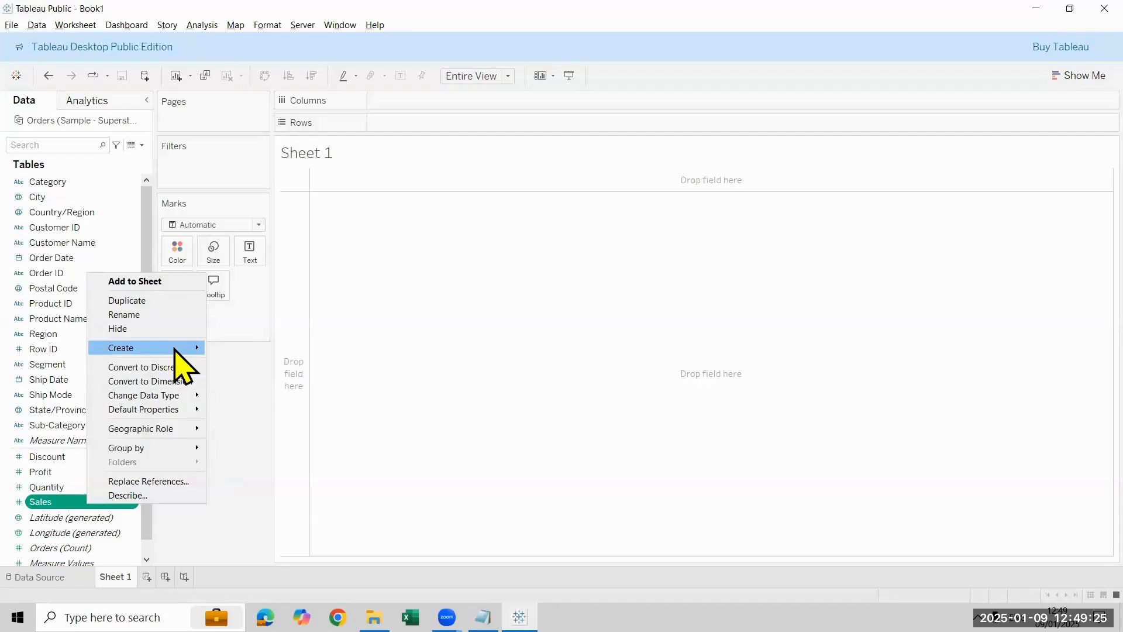
mouse_move(174, 347)
click(245, 377)
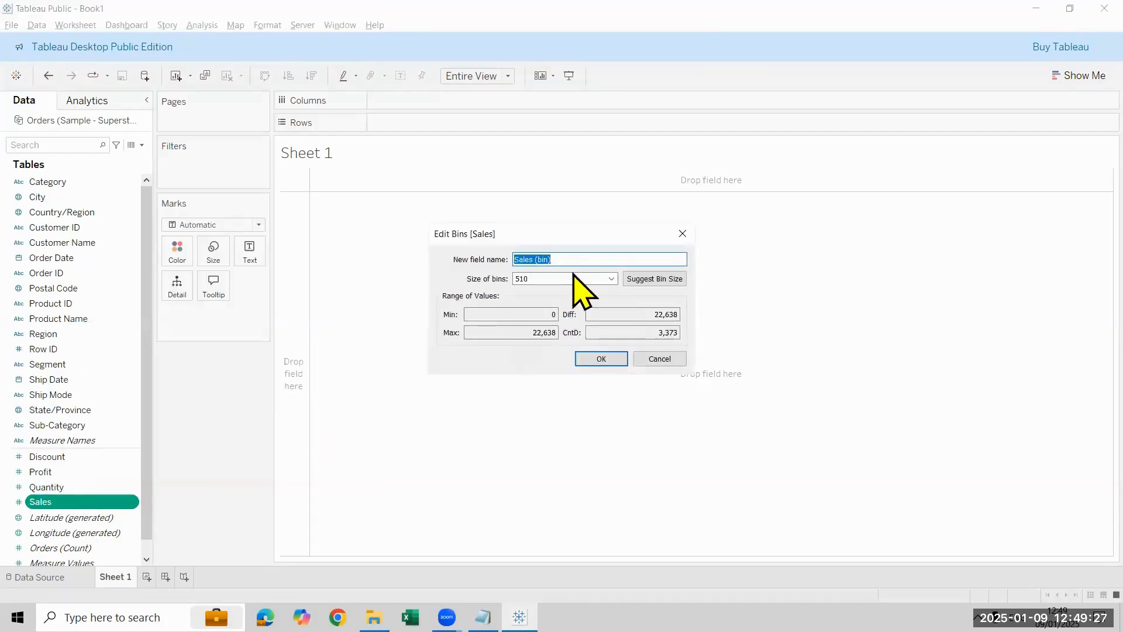
click(558, 279)
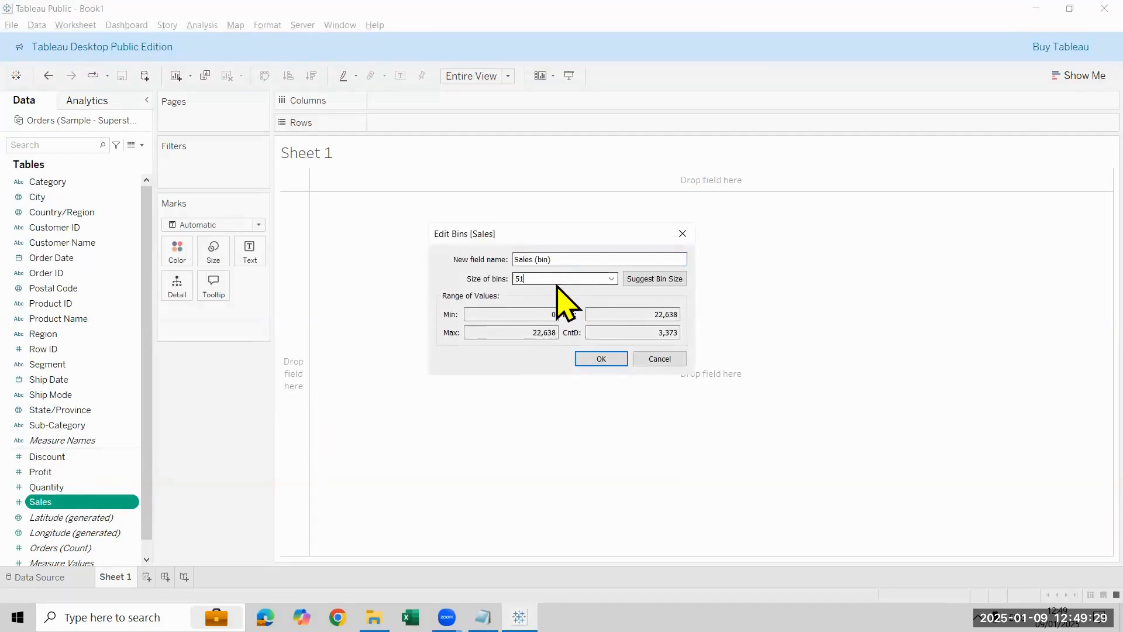
key(BackSpace)
key(BackSpace)
text(3000)
click(596, 360)
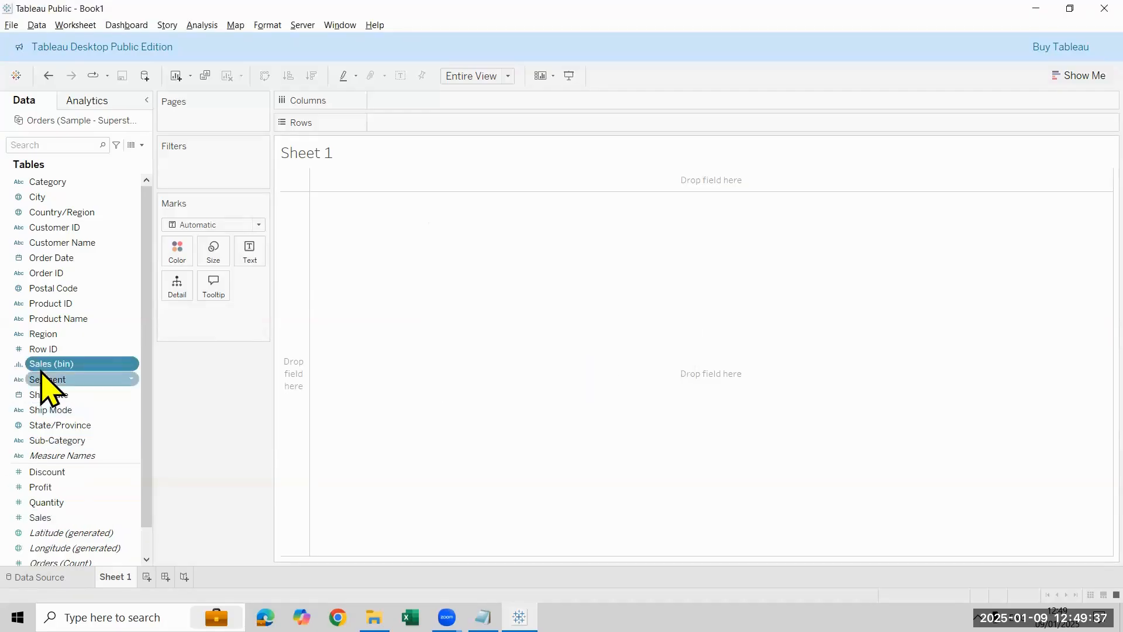
Step: Try Sales (bin) on Rows, clear the sheet, and place the field on Rows again
drag(41, 365, 384, 130)
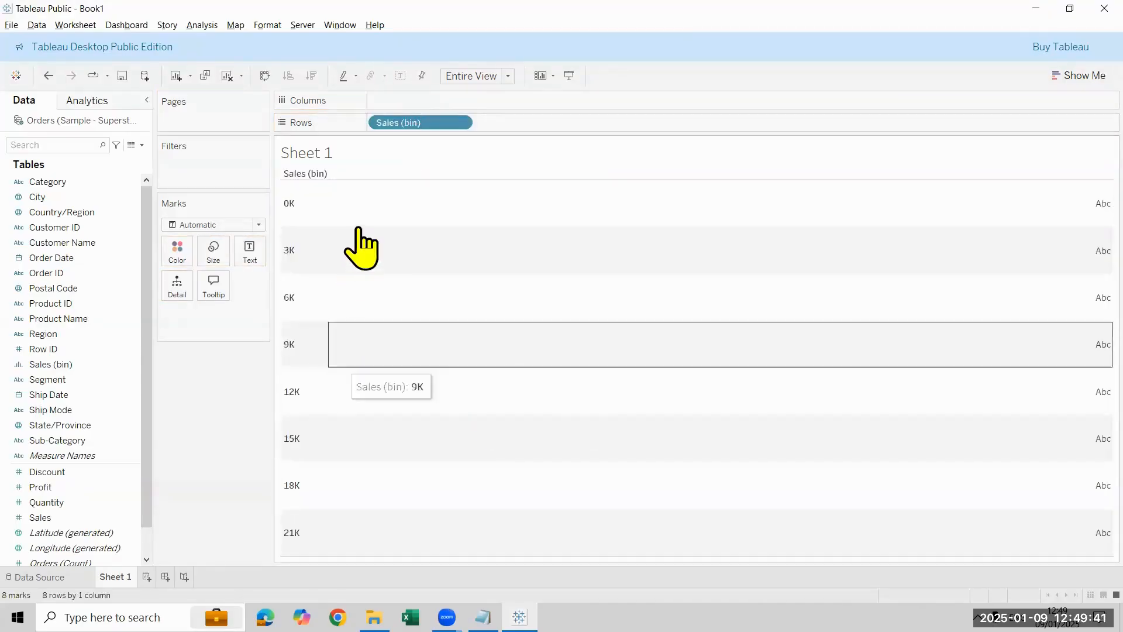
click(225, 76)
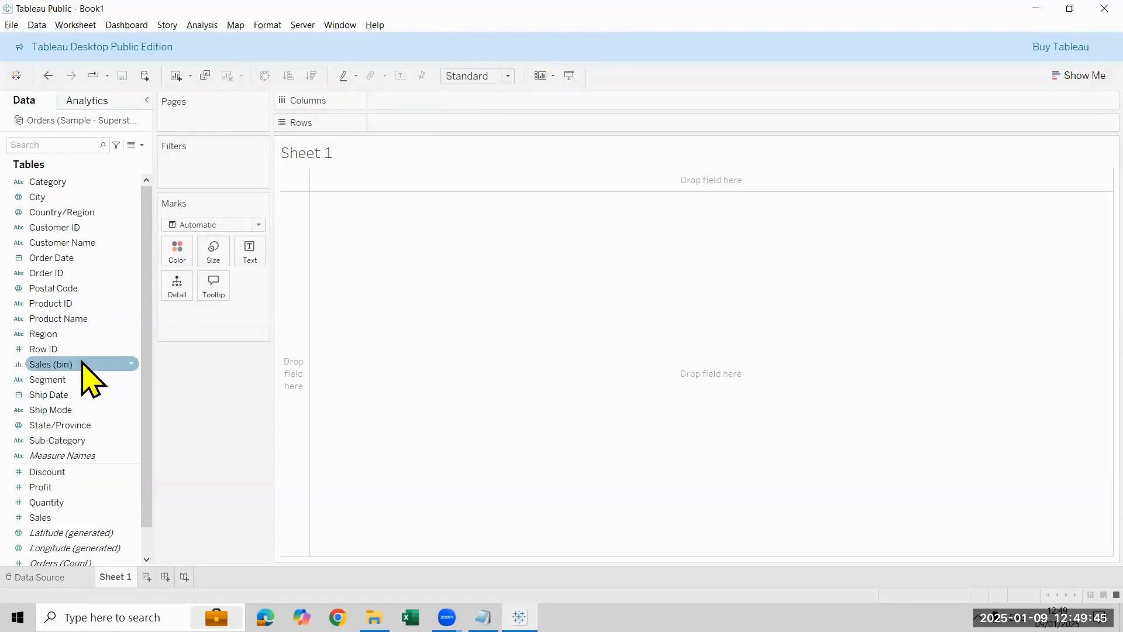
drag(83, 364, 420, 124)
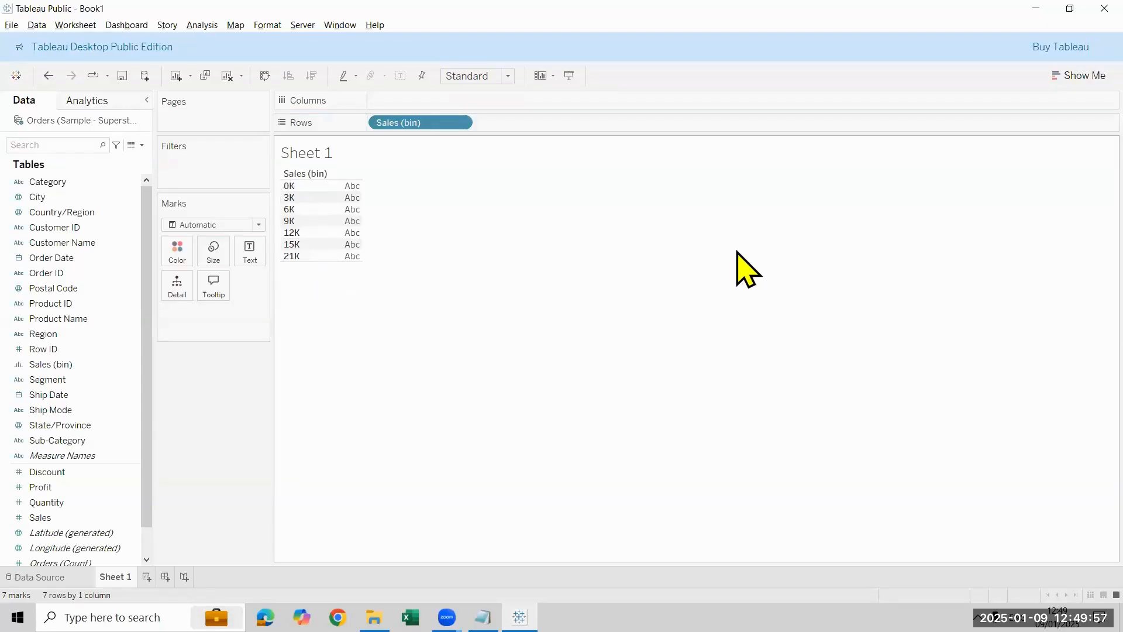
Step: Add Customer Name as text for each sales bin and aggregate it as Count
click(98, 246)
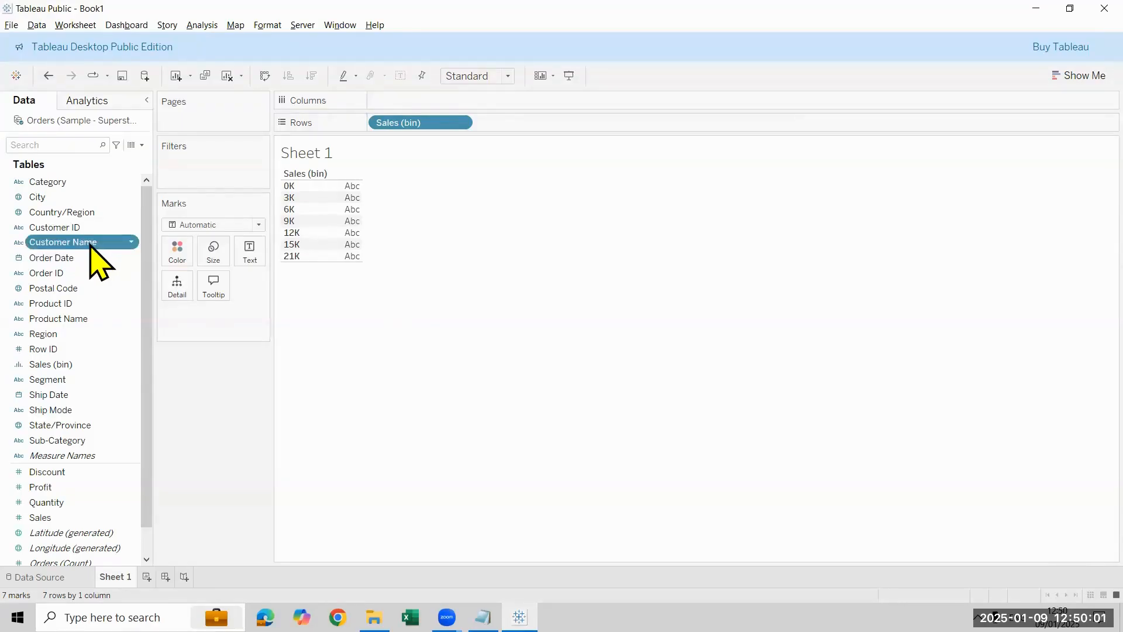
drag(95, 245, 251, 255)
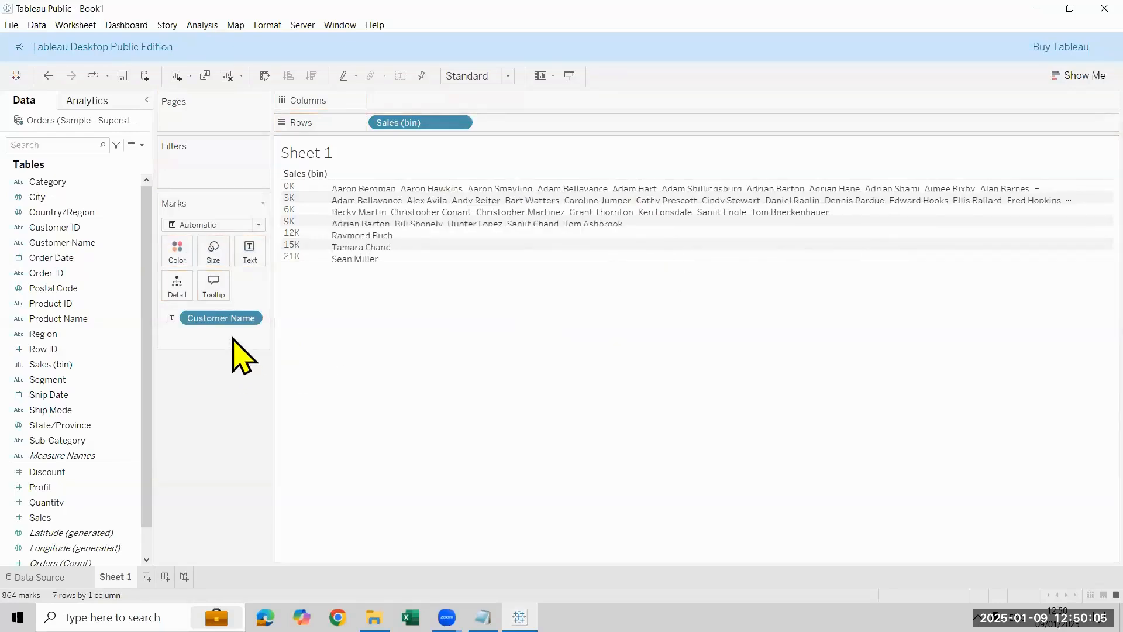
click(251, 318)
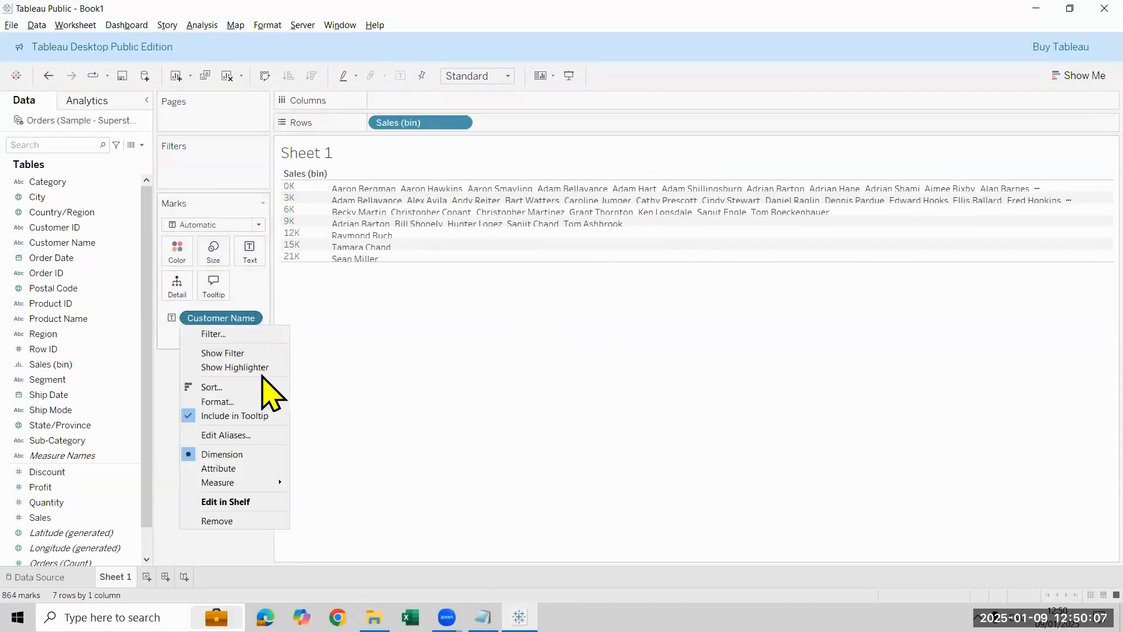
mouse_move(269, 483)
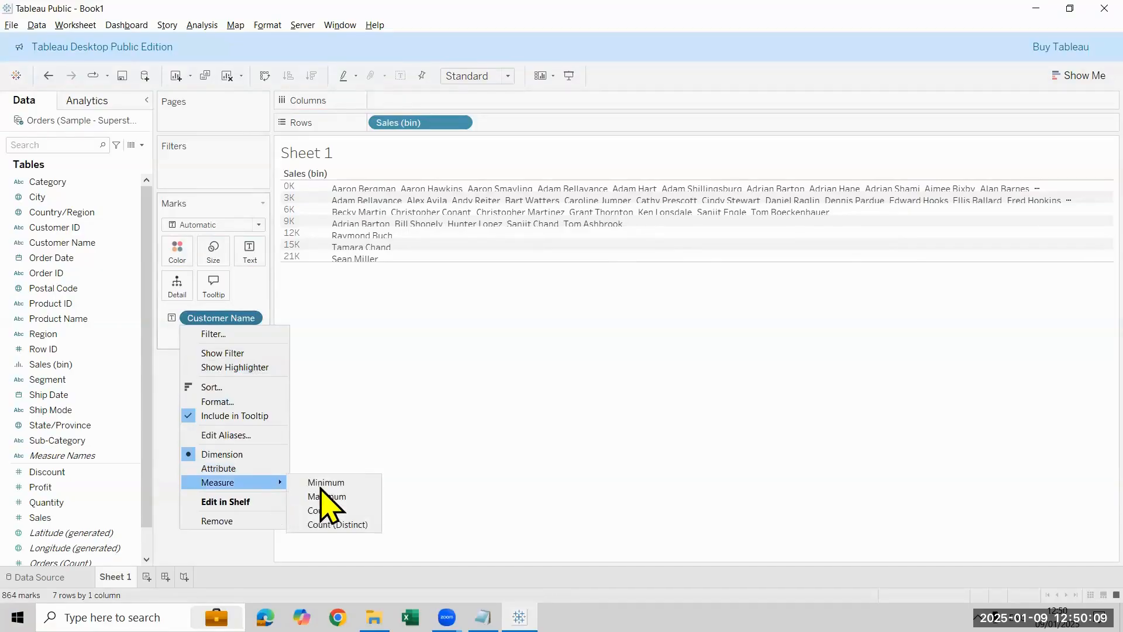
click(321, 511)
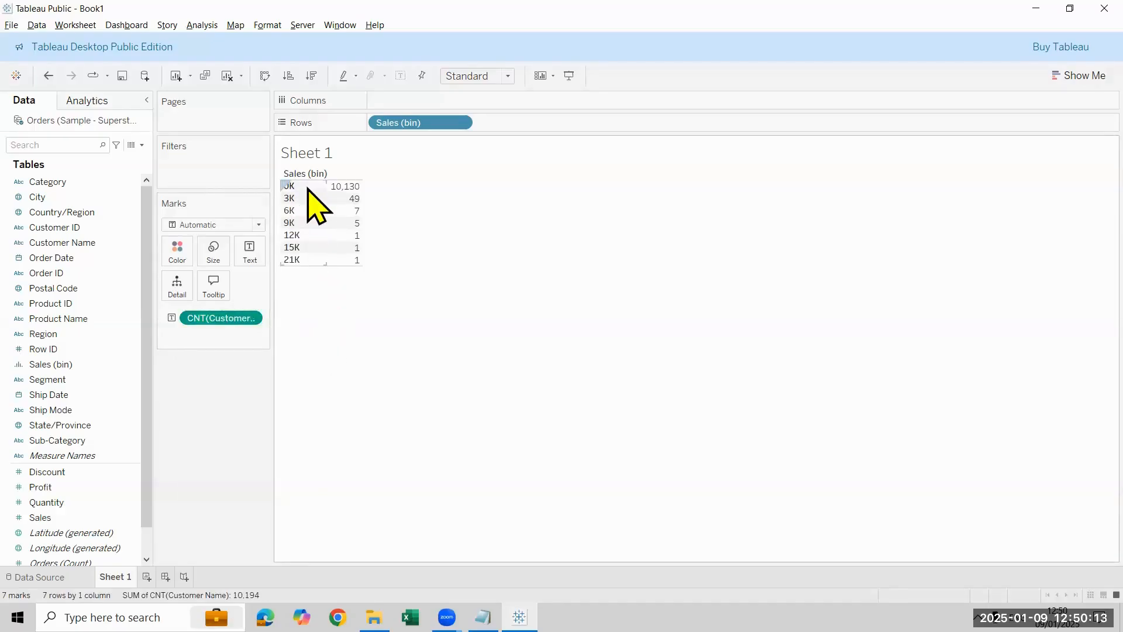
mouse_move(341, 189)
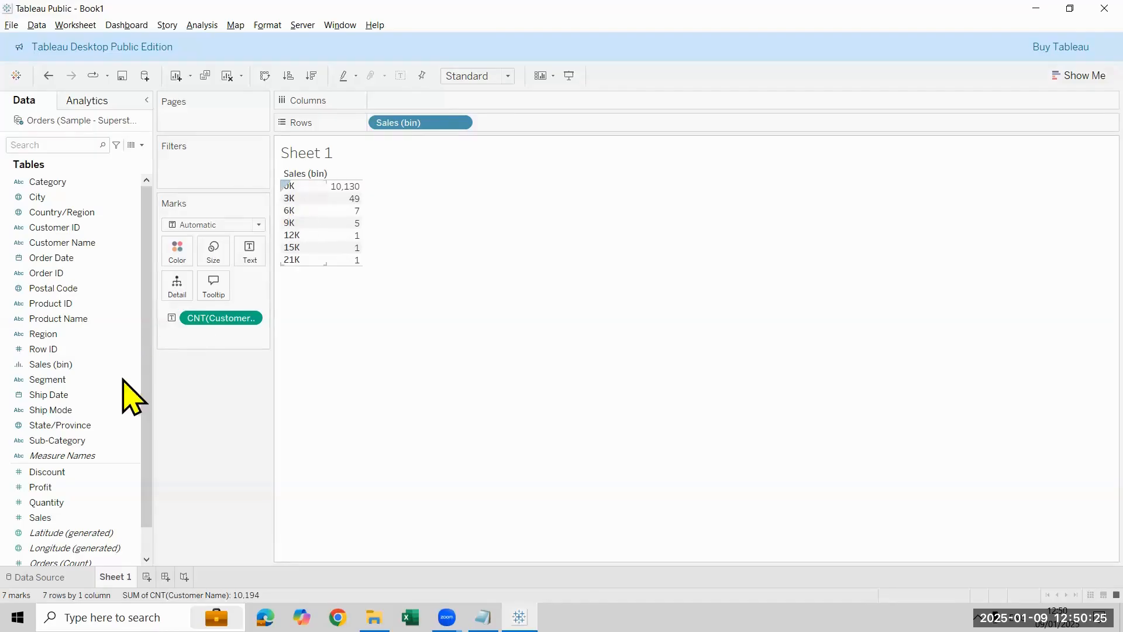
Step: Set the size of bins of Sales (bin) to 2000 and inspect the customer counts for the 4K and 6K bins
right_click(103, 364)
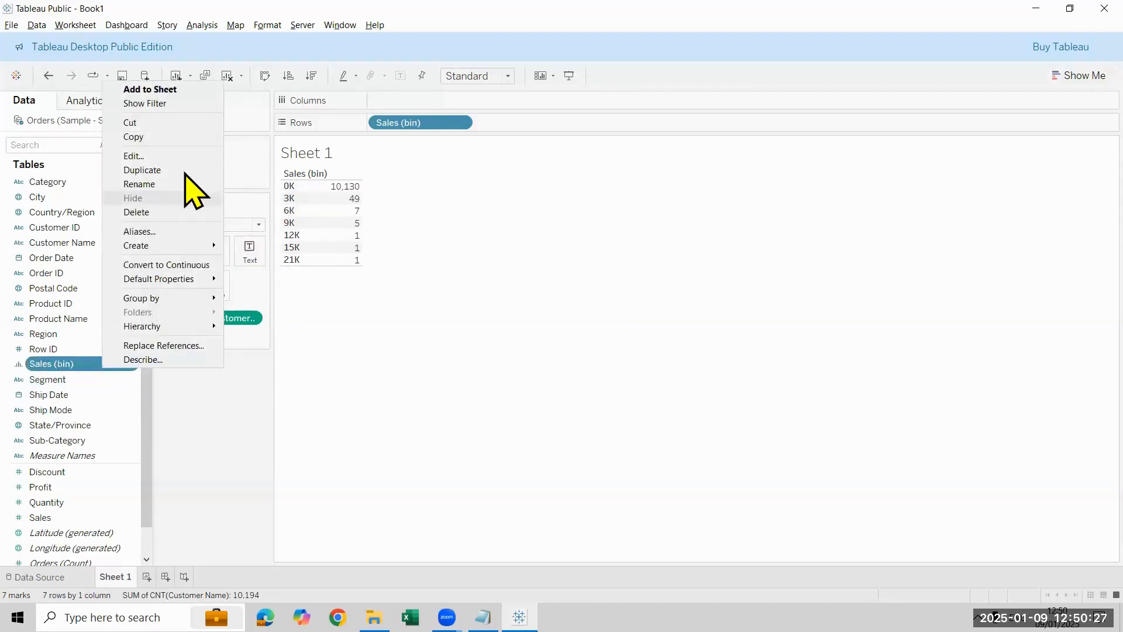
click(178, 156)
click(570, 280)
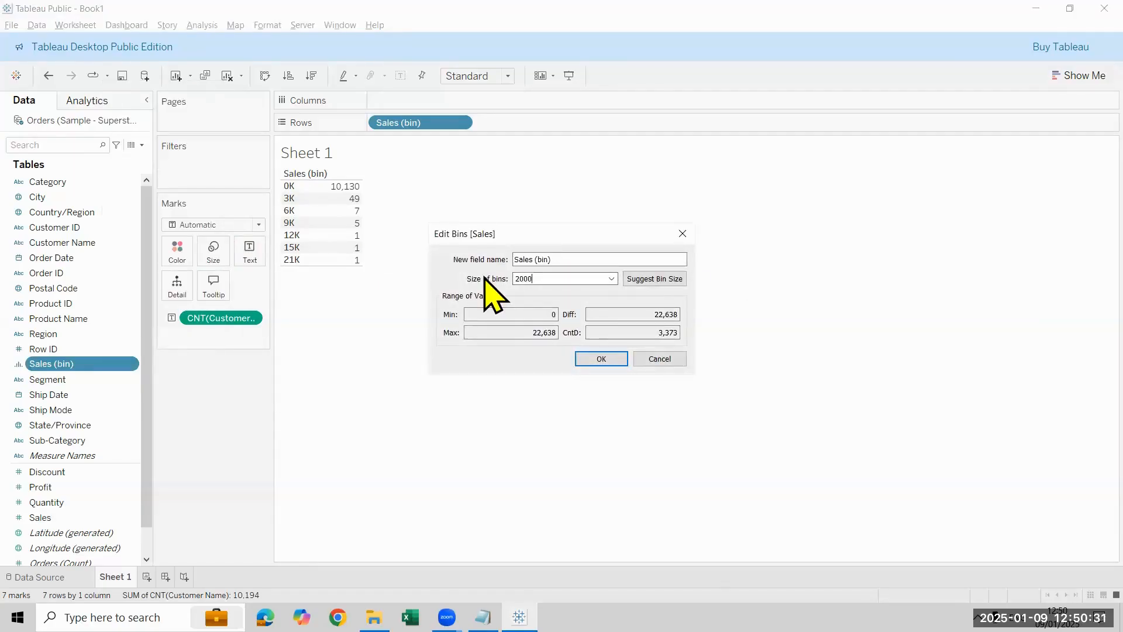
text(2000)
key(Return)
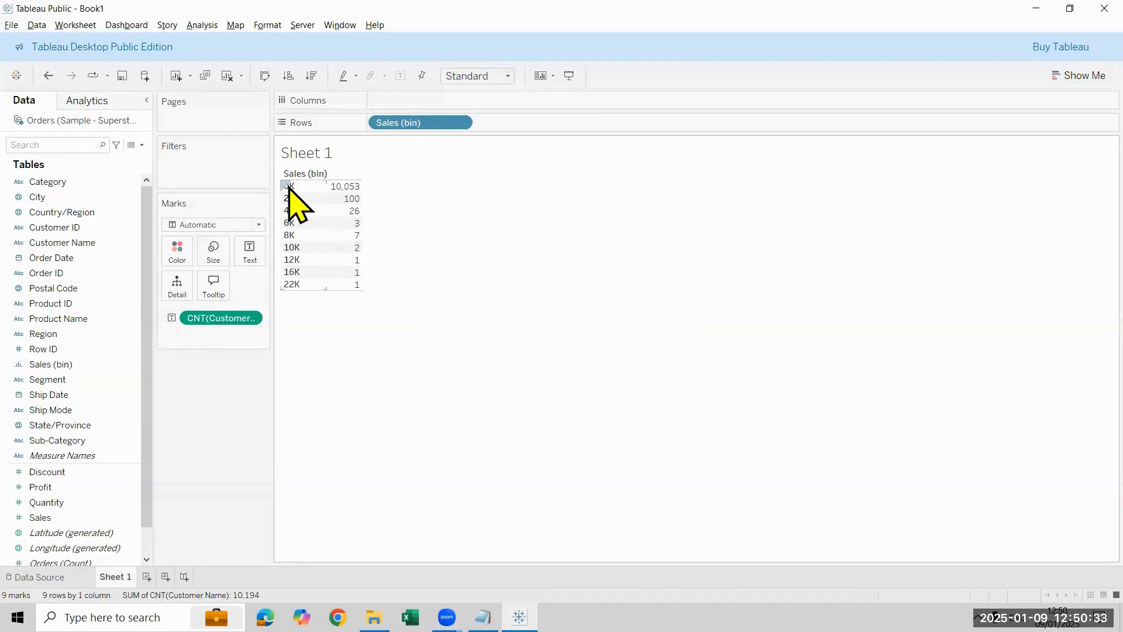
mouse_move(295, 215)
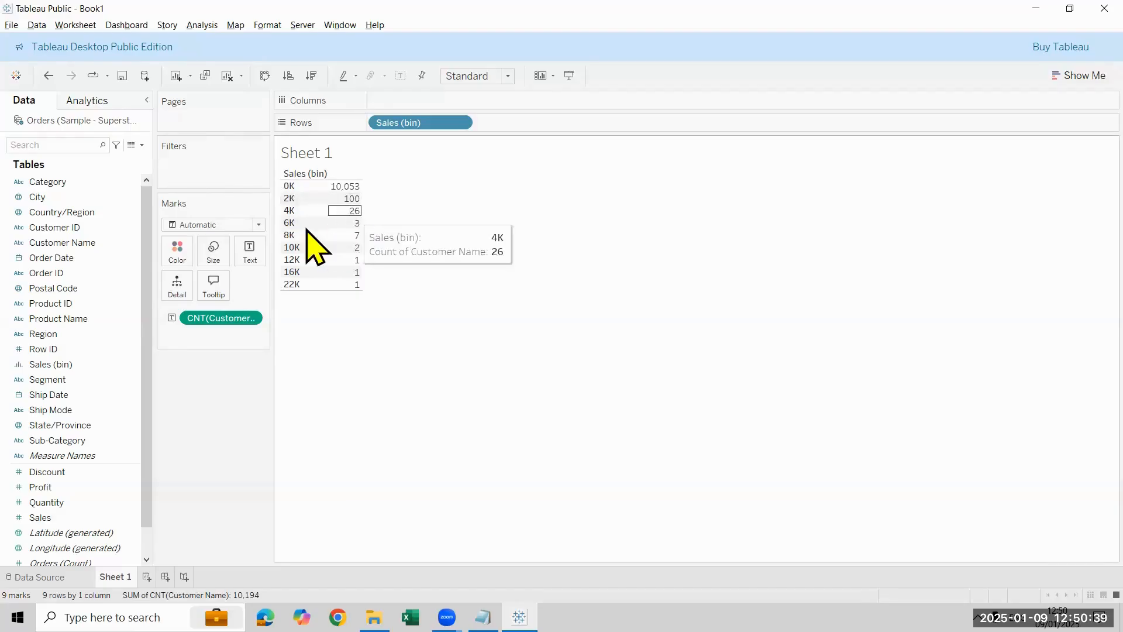
mouse_move(347, 233)
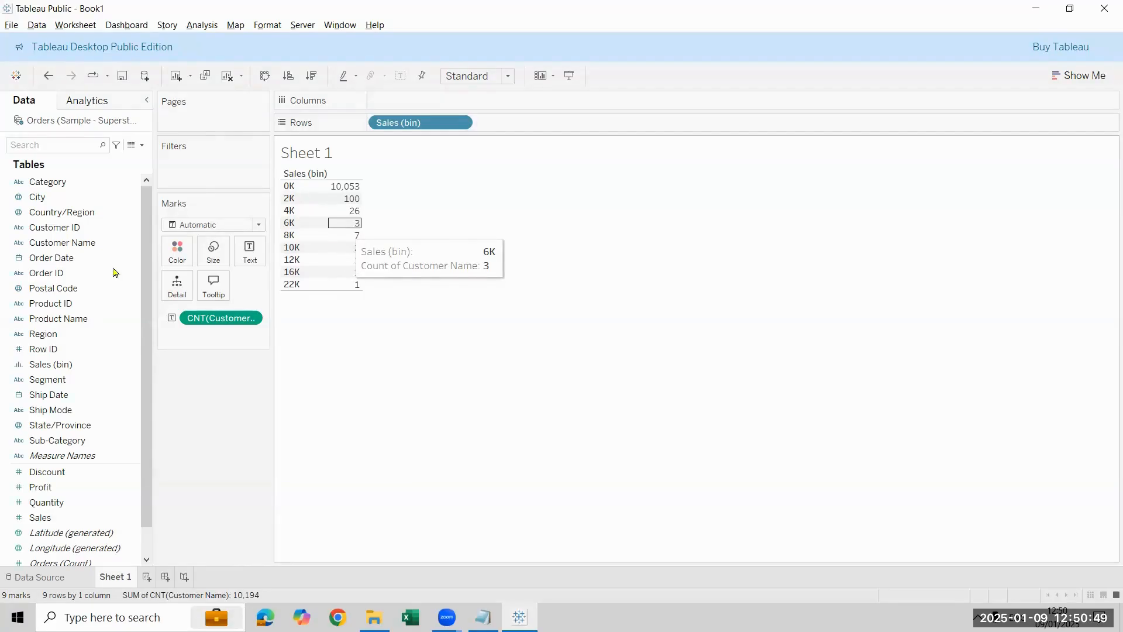
Step: Delete the Sales (bin) field and remove the count of Customer Name to empty the sheet
right_click(72, 365)
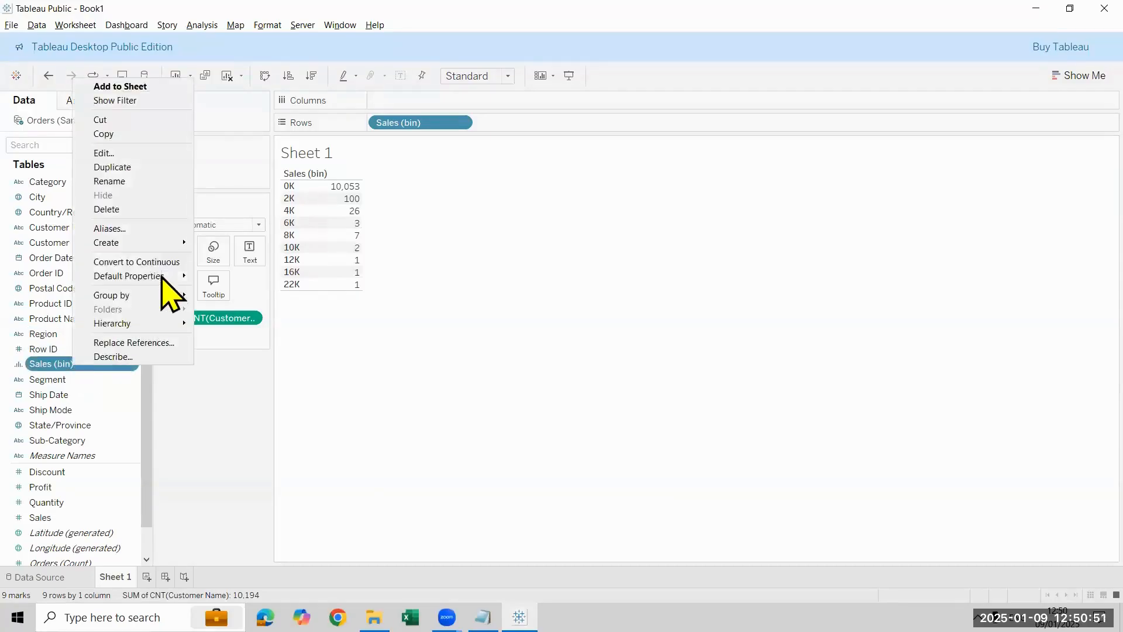
click(164, 209)
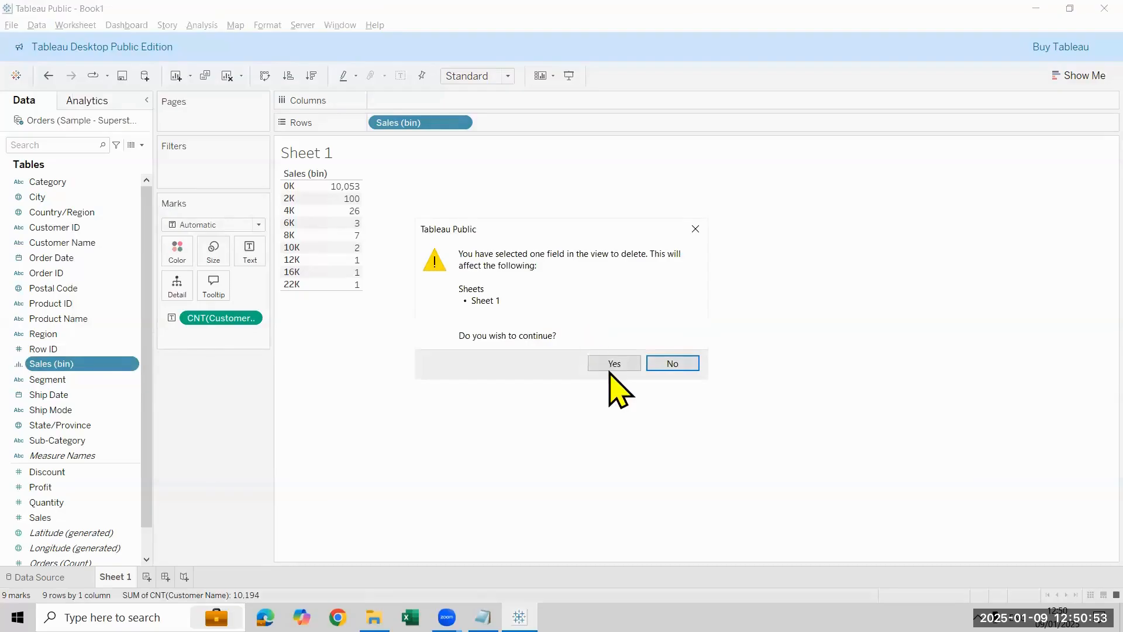
click(606, 362)
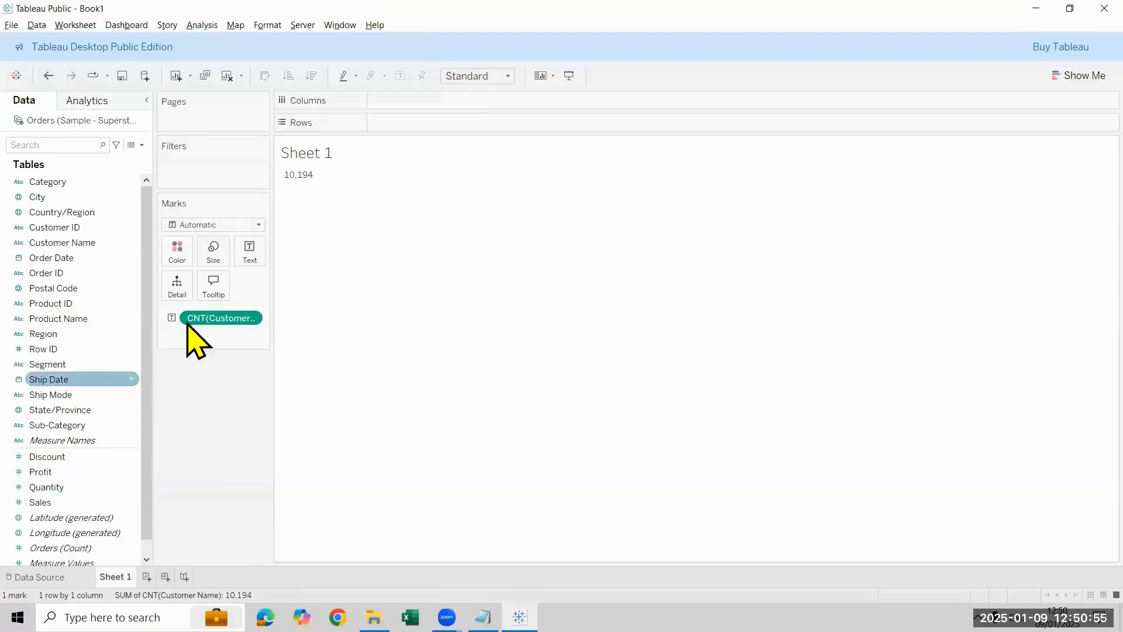
drag(237, 321, 49, 311)
Step: Select the Sales measure and bring up the chart recommendations for a histogram
click(69, 502)
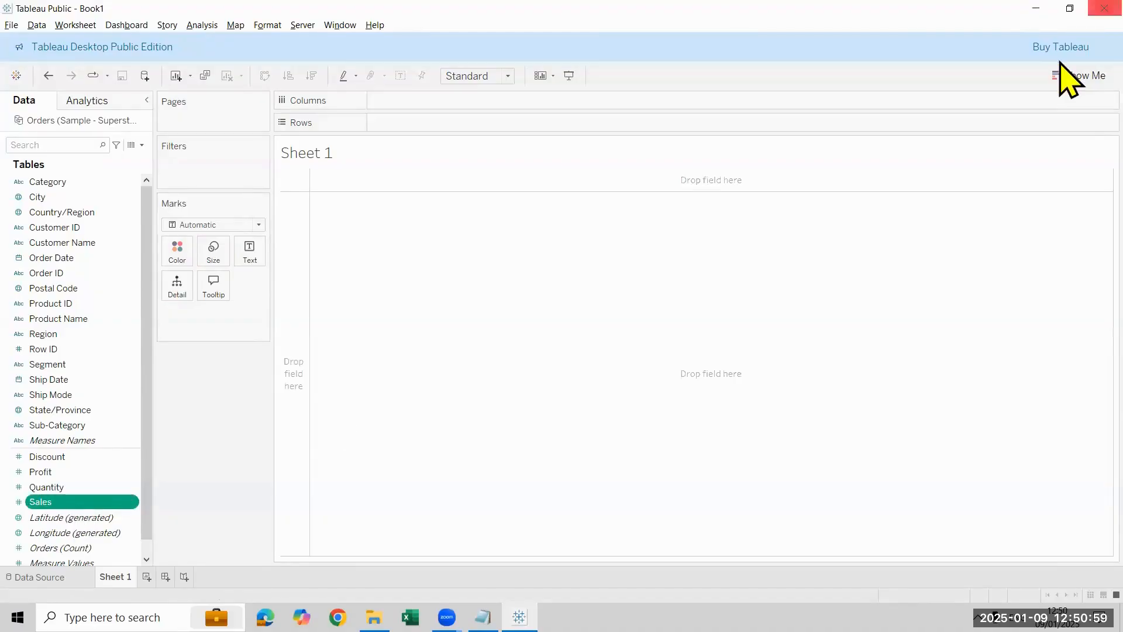
click(1080, 76)
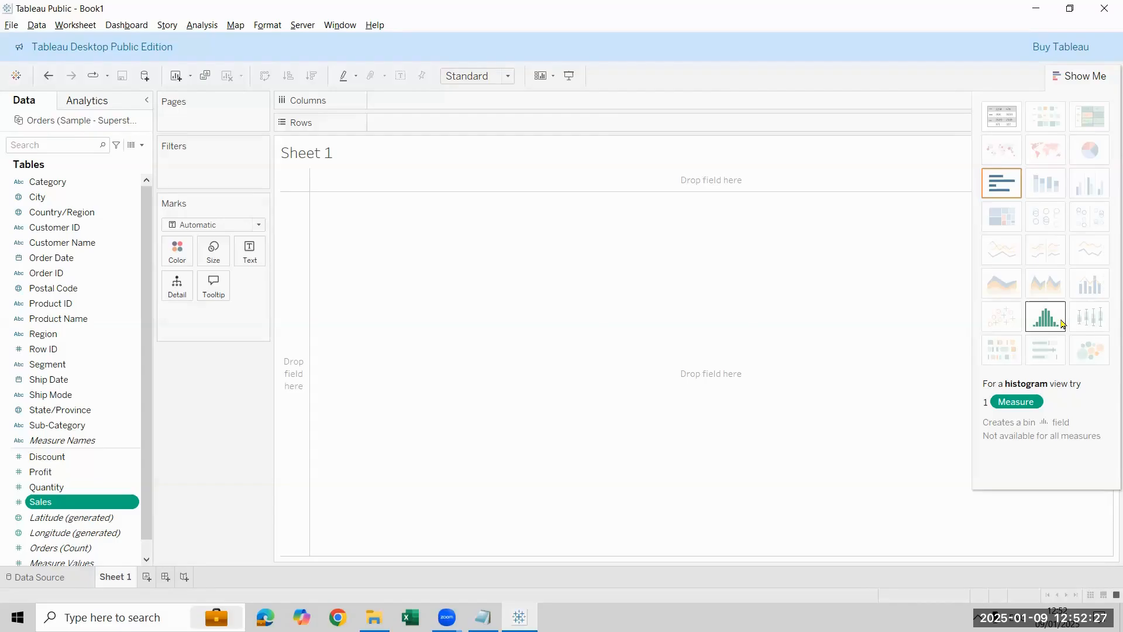
Step: Create a histogram of Sales with a bin size of 1000 and show mark labels on its bars
click(1063, 324)
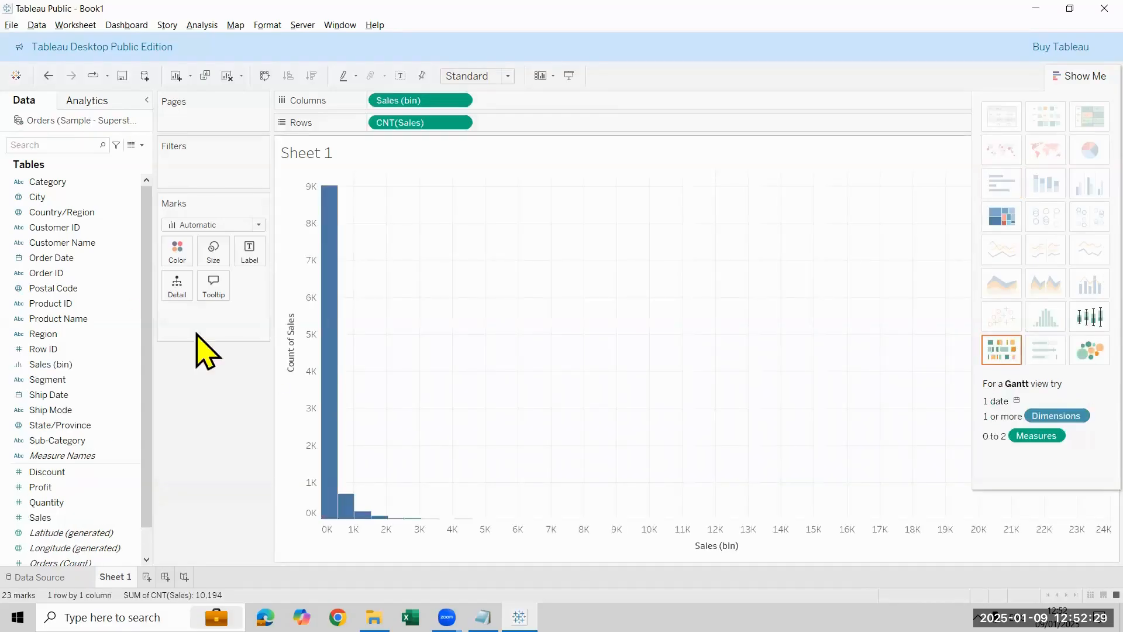
right_click(84, 364)
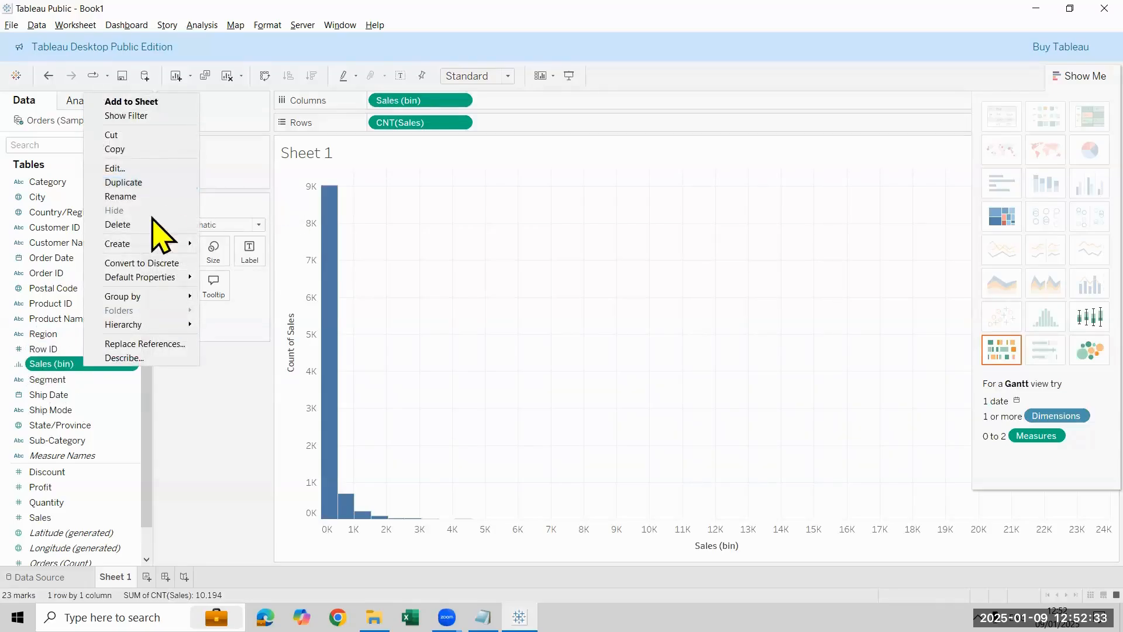
click(146, 168)
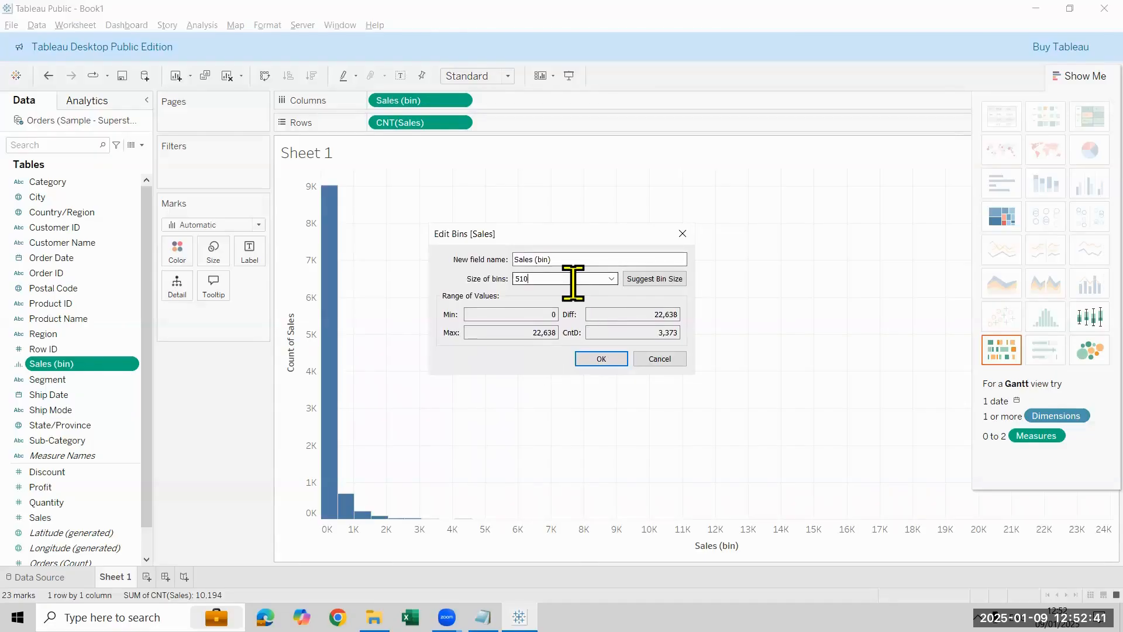
key(ctrl+a)
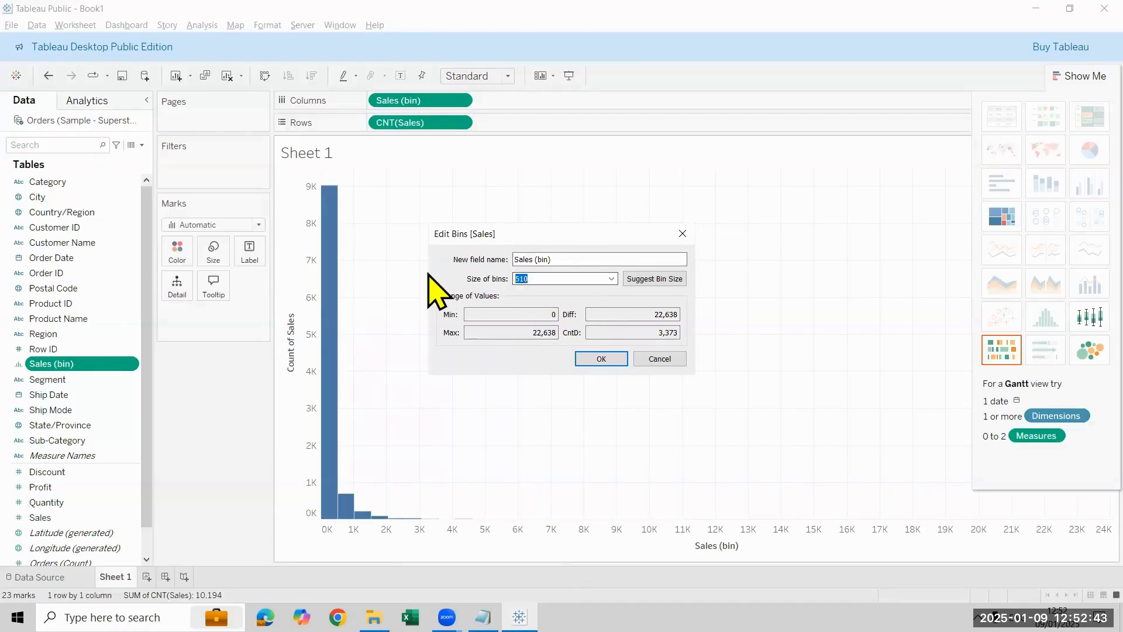
text(1000)
key(Return)
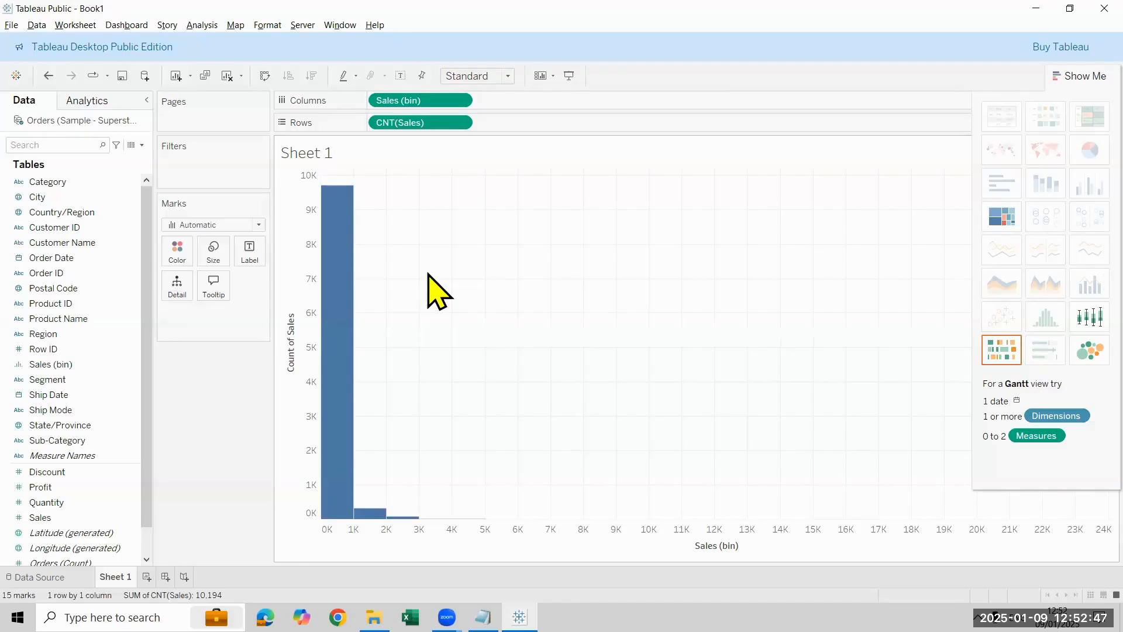
click(400, 76)
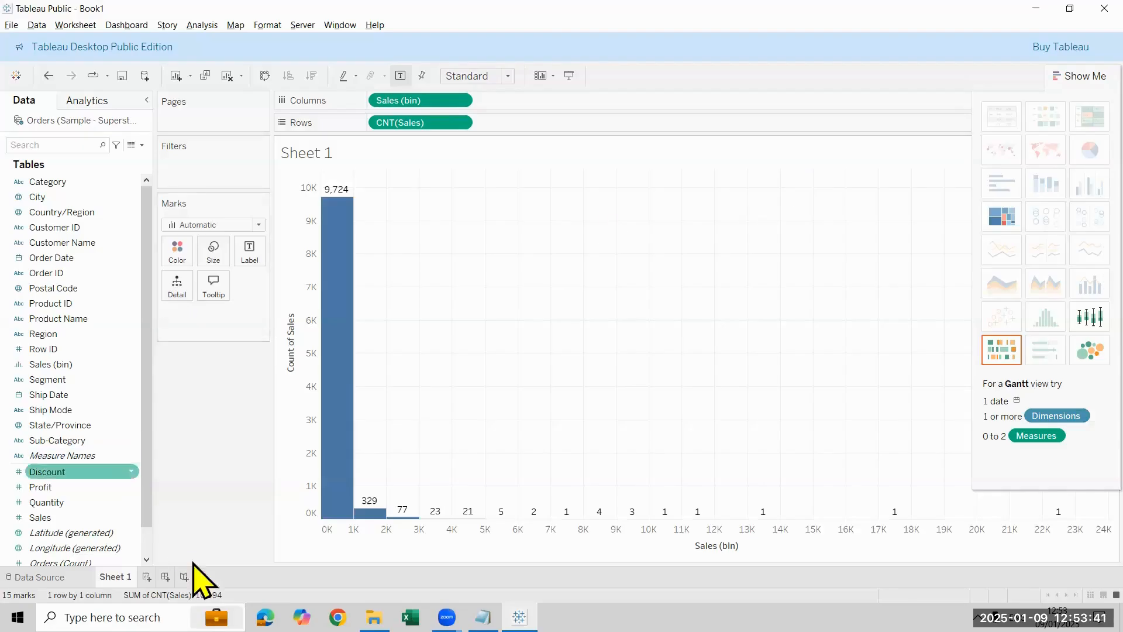
Step: Build a text table of total Sales on a new worksheet, with Region on the rows
click(147, 577)
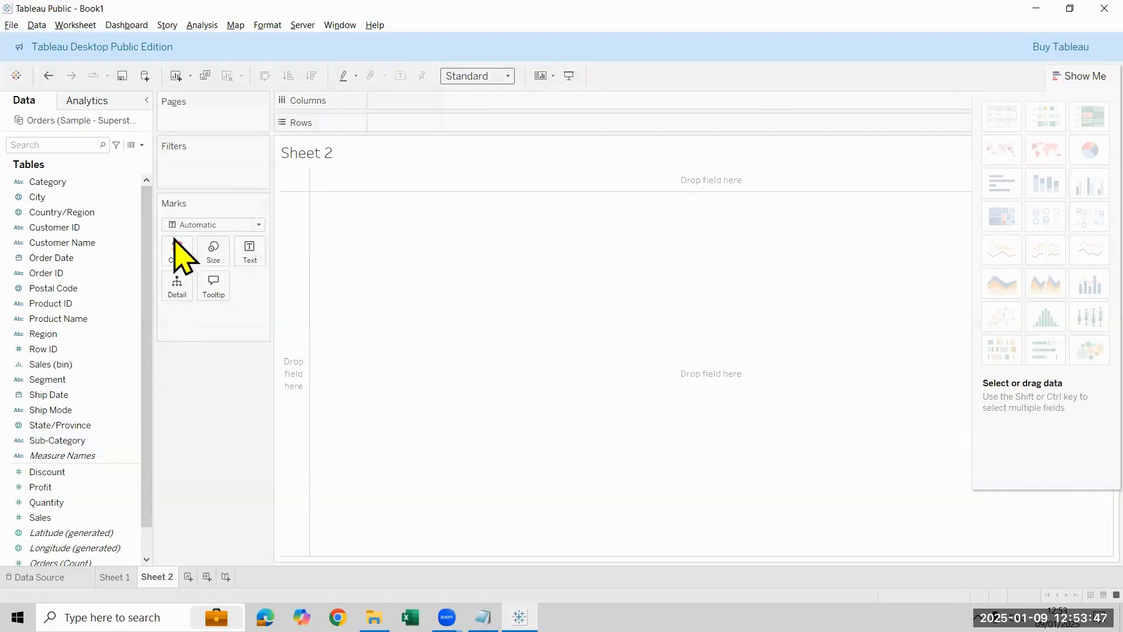
click(114, 411)
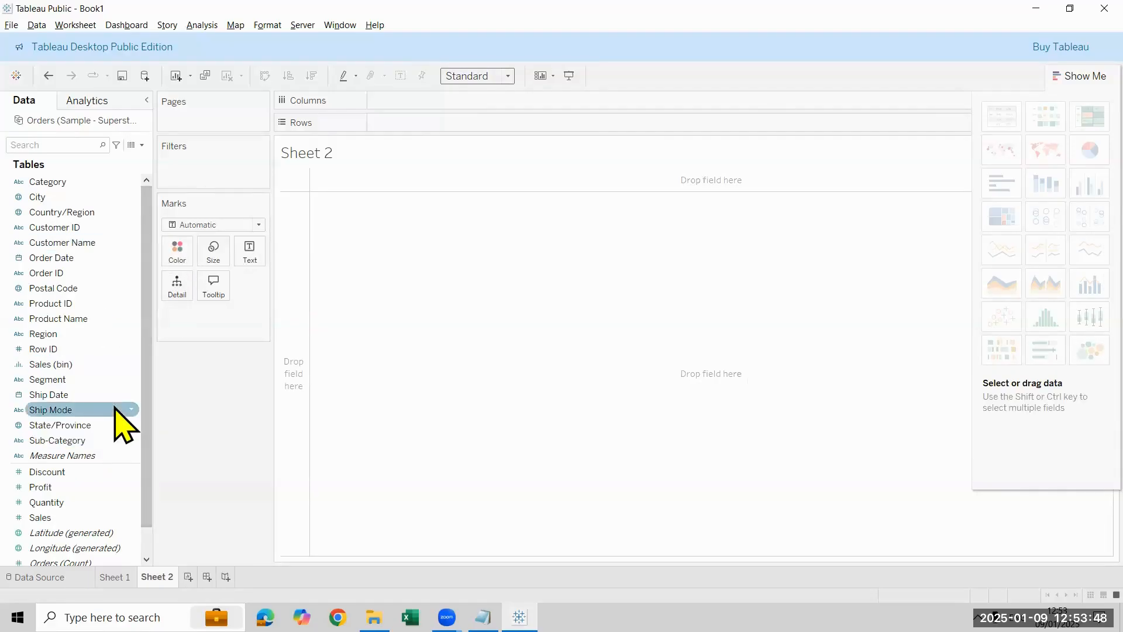
click(90, 335)
drag(90, 338, 257, 257)
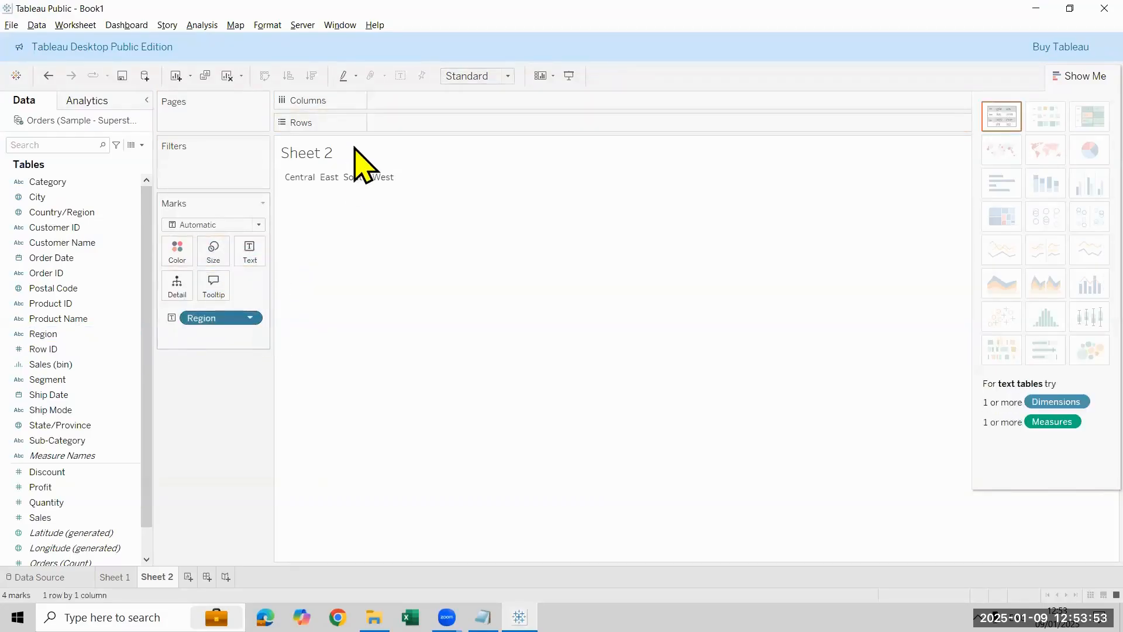
drag(223, 318, 394, 126)
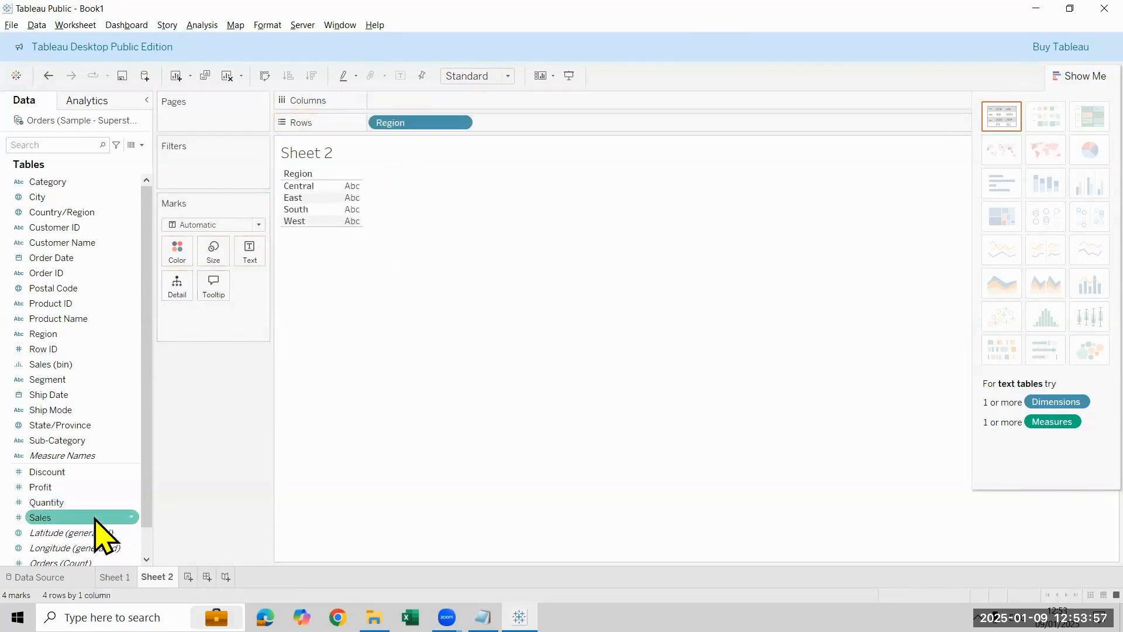
double_click(99, 518)
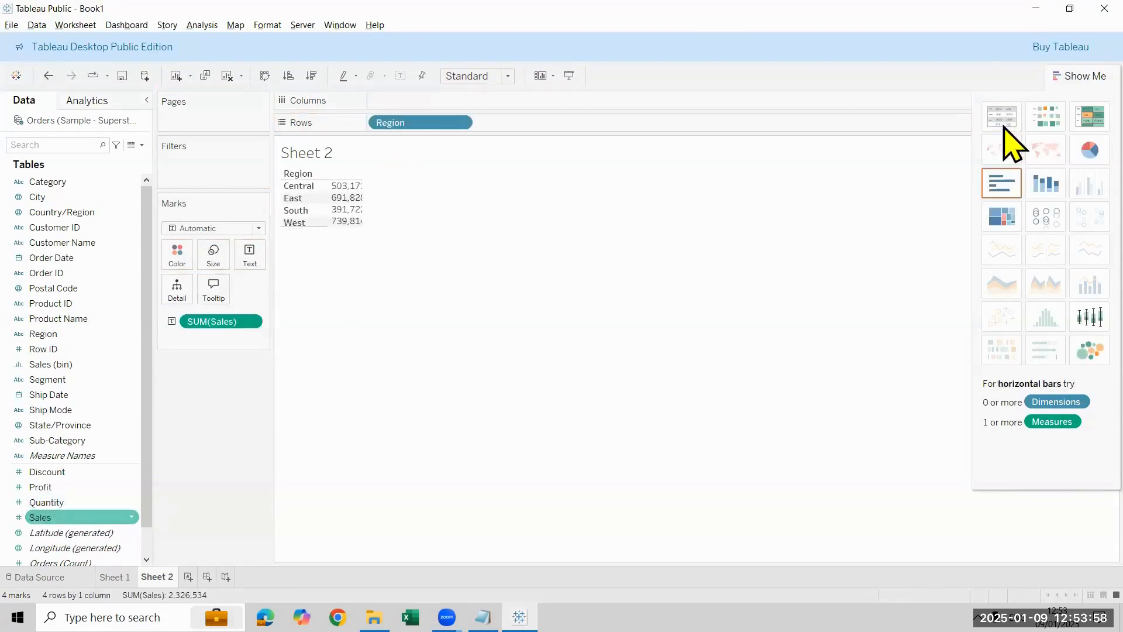
click(1096, 77)
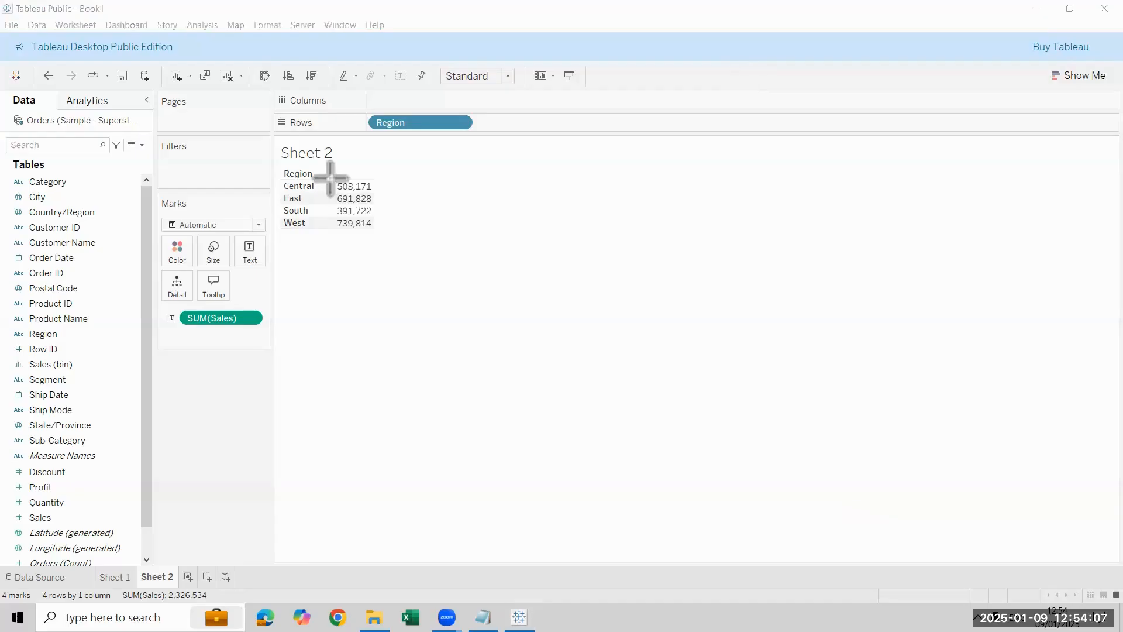
drag(329, 178, 372, 233)
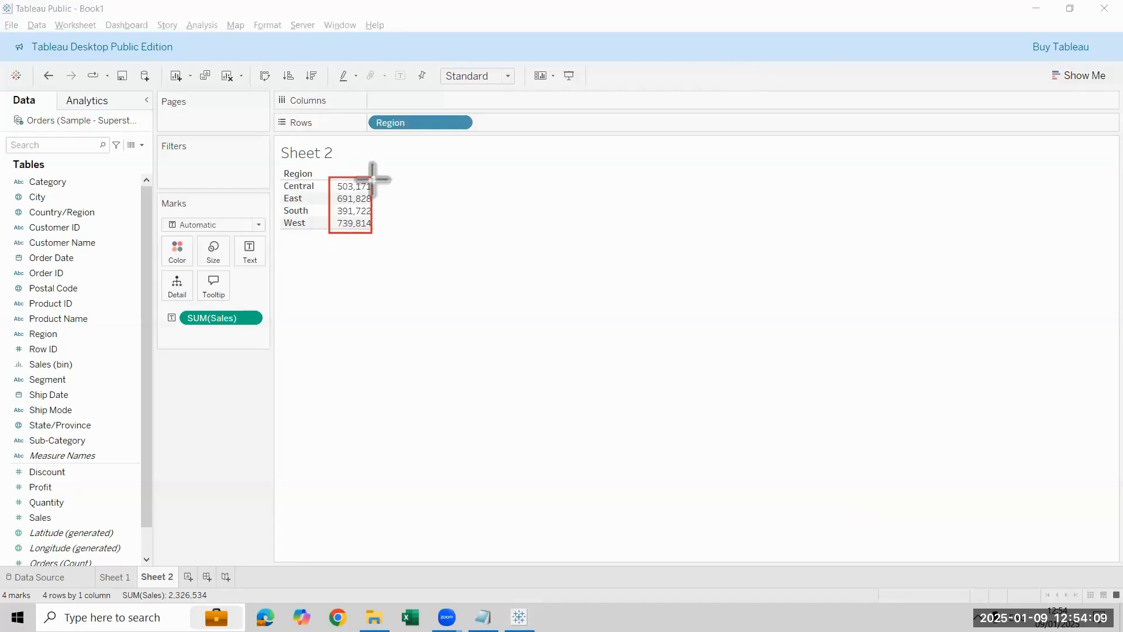
mouse_move(372, 178)
mouse_down()
mouse_move(416, 202)
mouse_move(401, 216)
mouse_move(415, 214)
mouse_move(384, 221)
mouse_move(422, 226)
mouse_up()
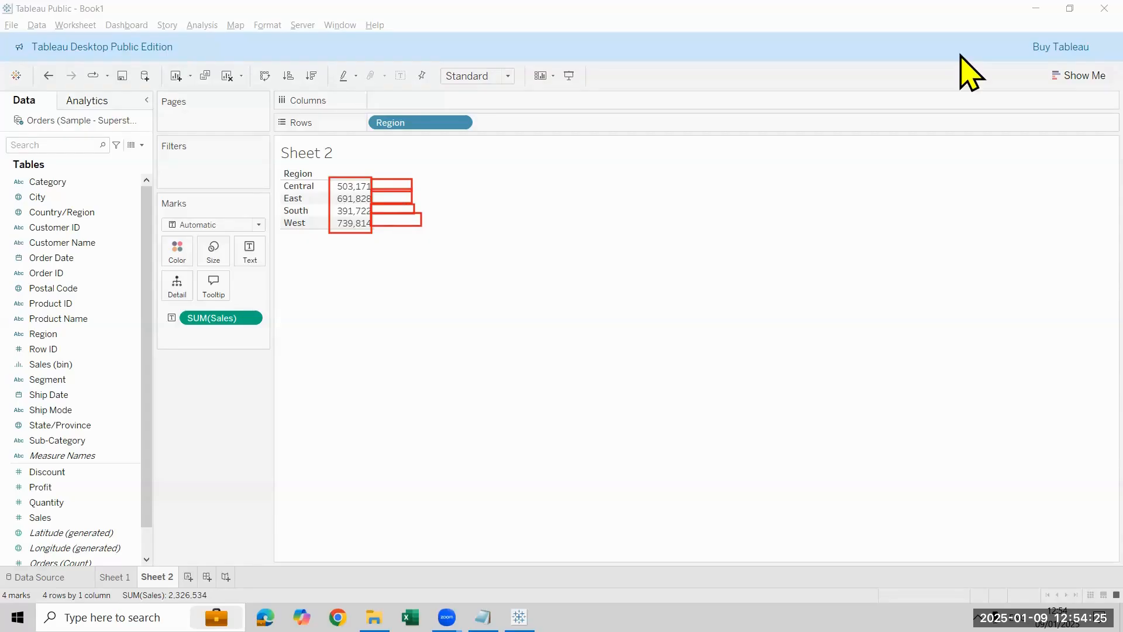
click(362, 287)
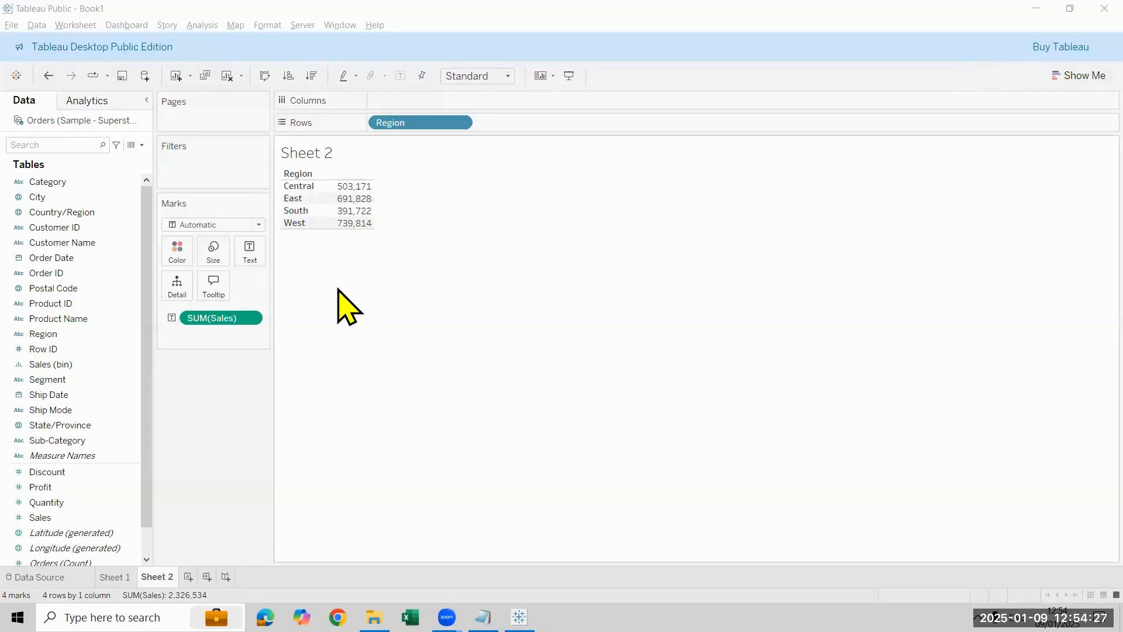
Step: Start a new calculated field and name it Fixed Sales
click(143, 147)
click(134, 163)
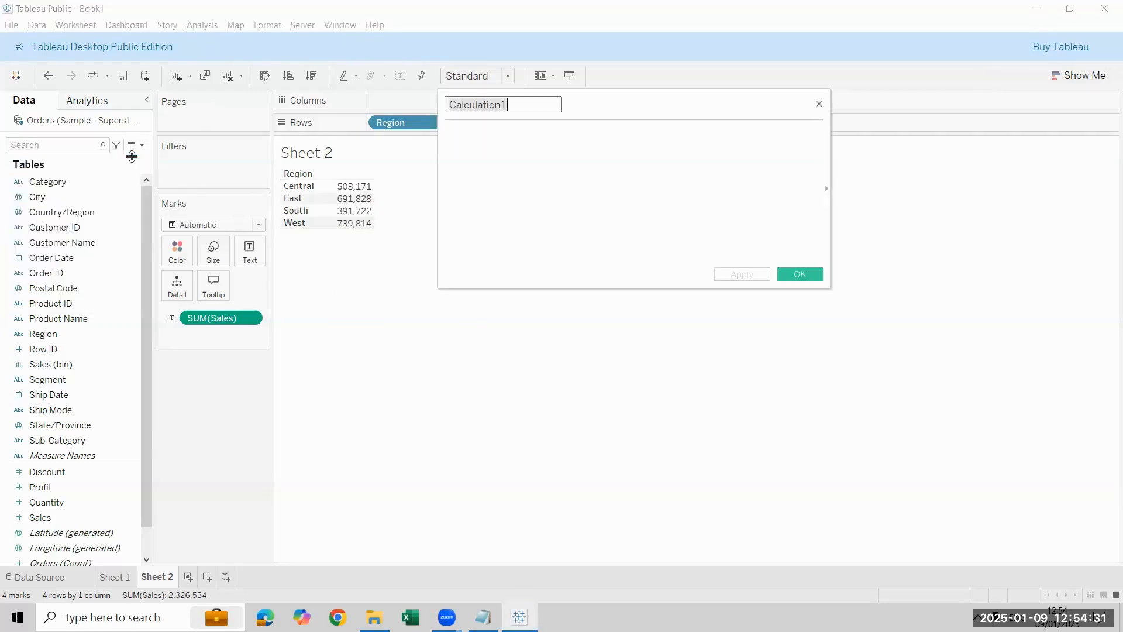
key(BackSpace)
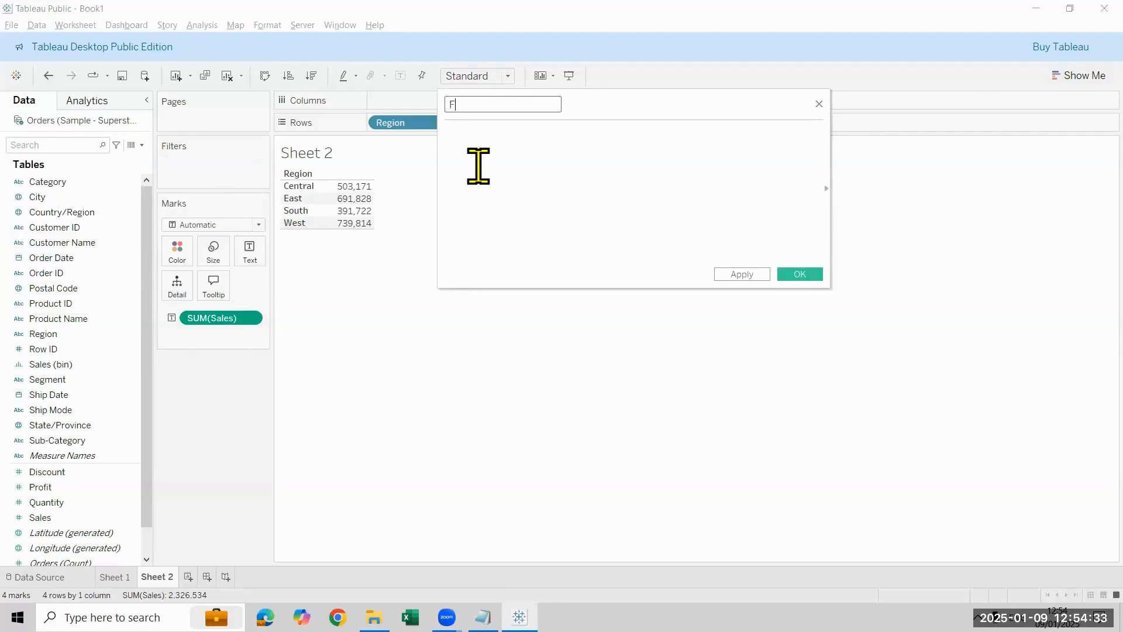
text(Fixed Sales)
click(479, 166)
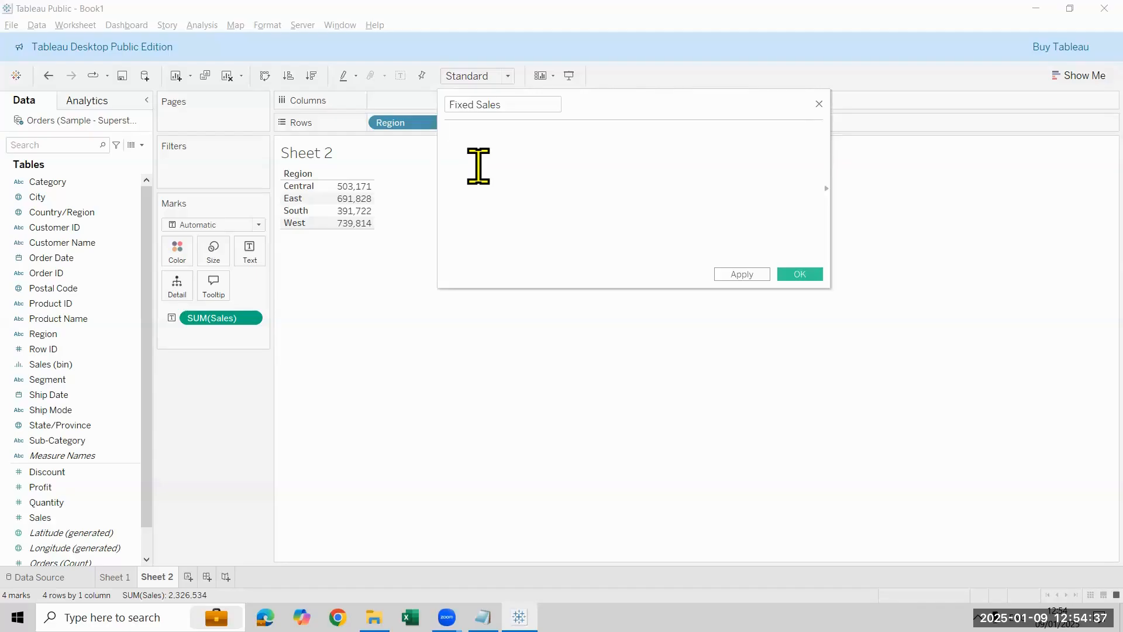
Step: Define Fixed Sales as { FIXED :SUM([Sales])} and add it to the table as a second measure beside Sales
text(fi)
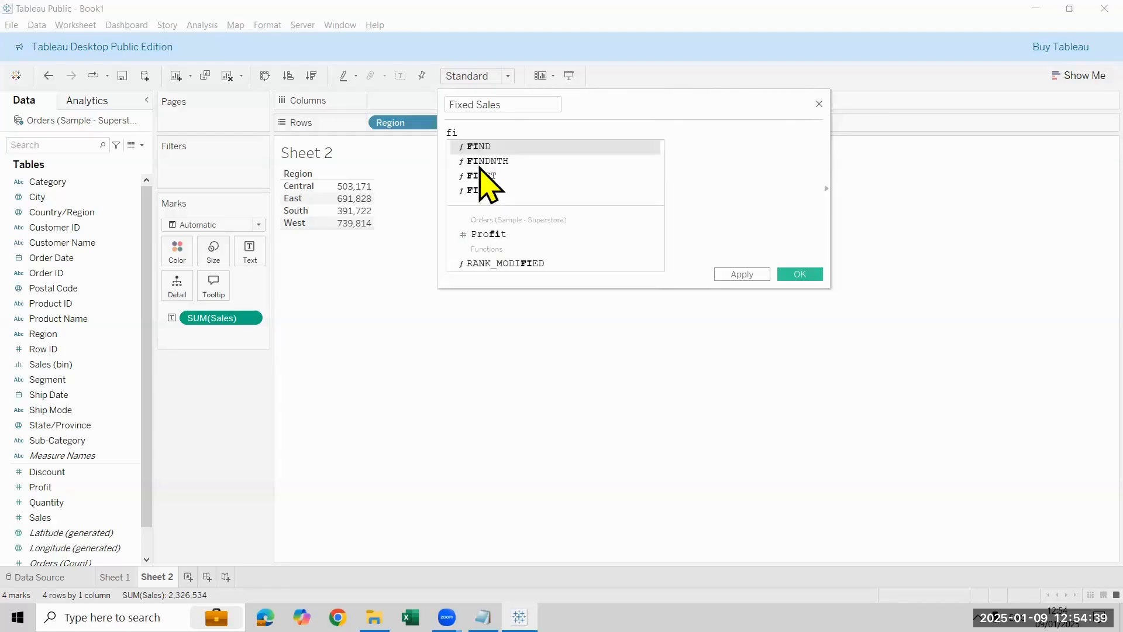
key(Return)
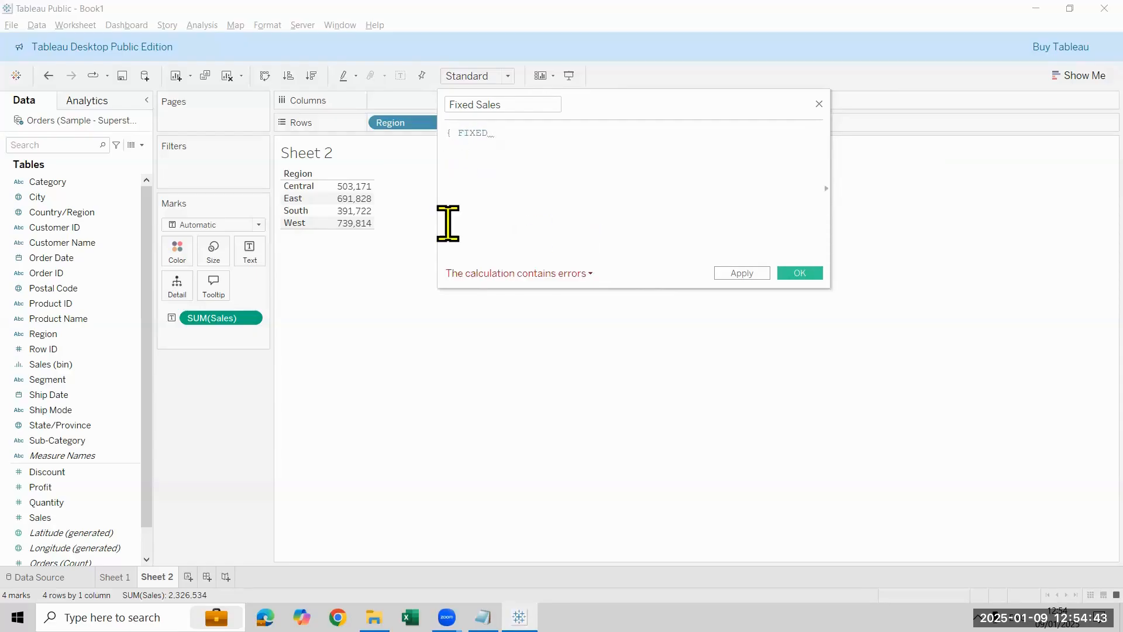
text(:)
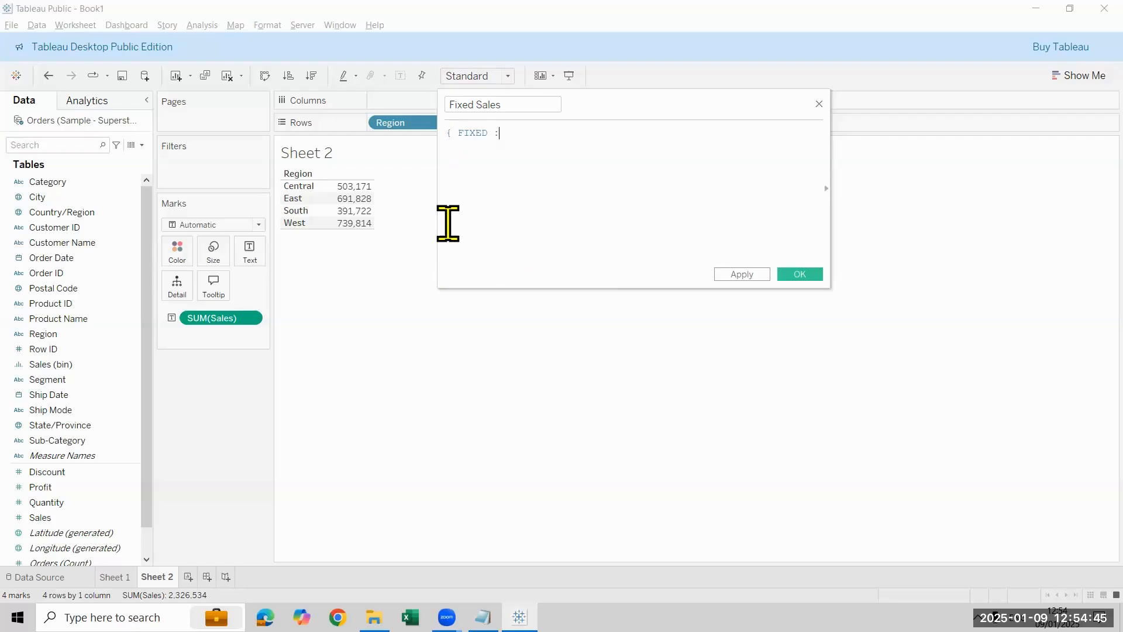
text(sum)
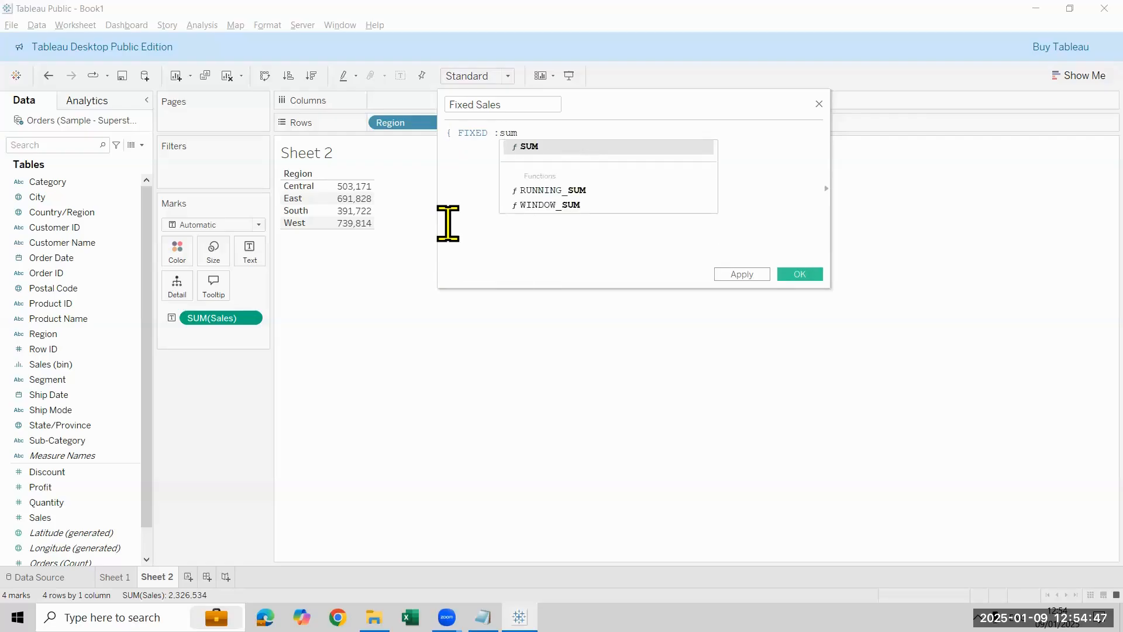
key(Return)
text(sa)
key(Return)
text())
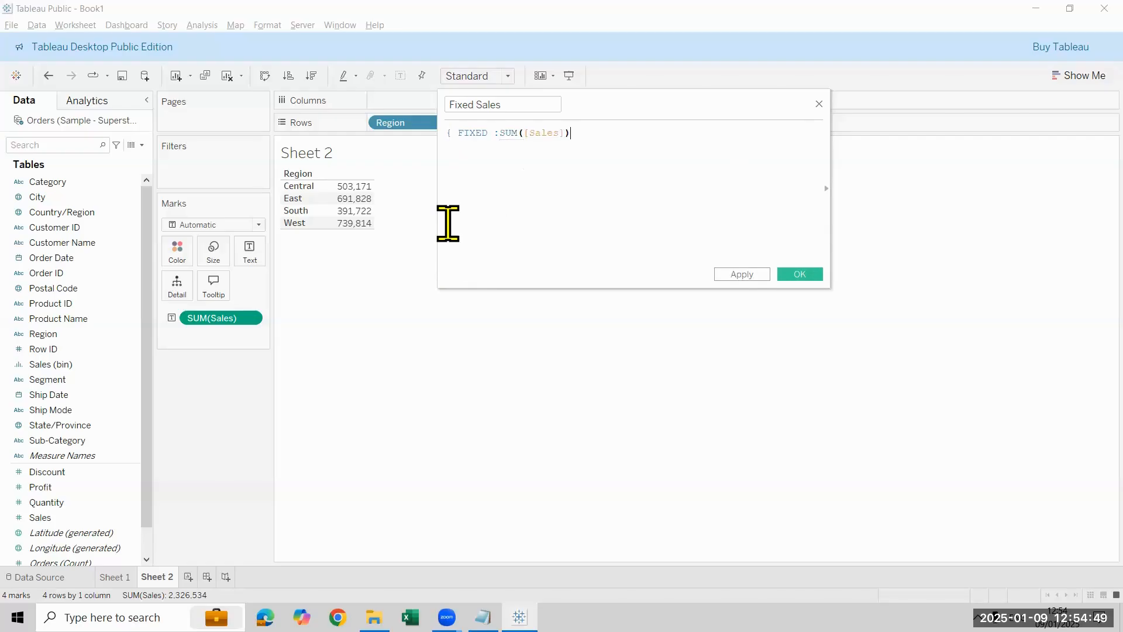
text(})
click(790, 277)
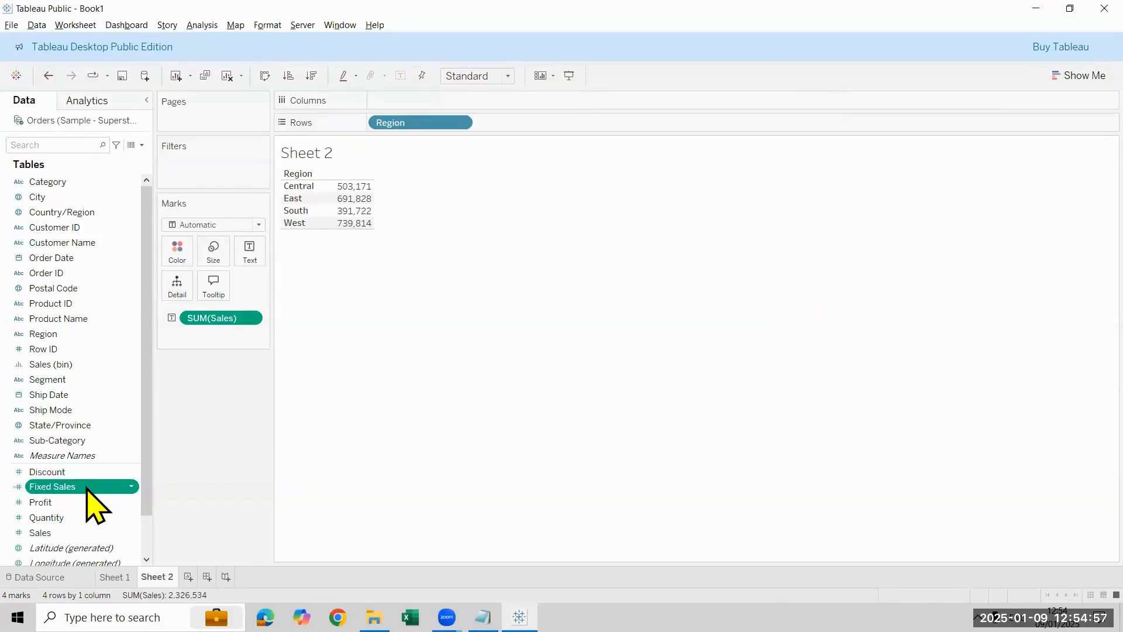
drag(87, 490, 231, 430)
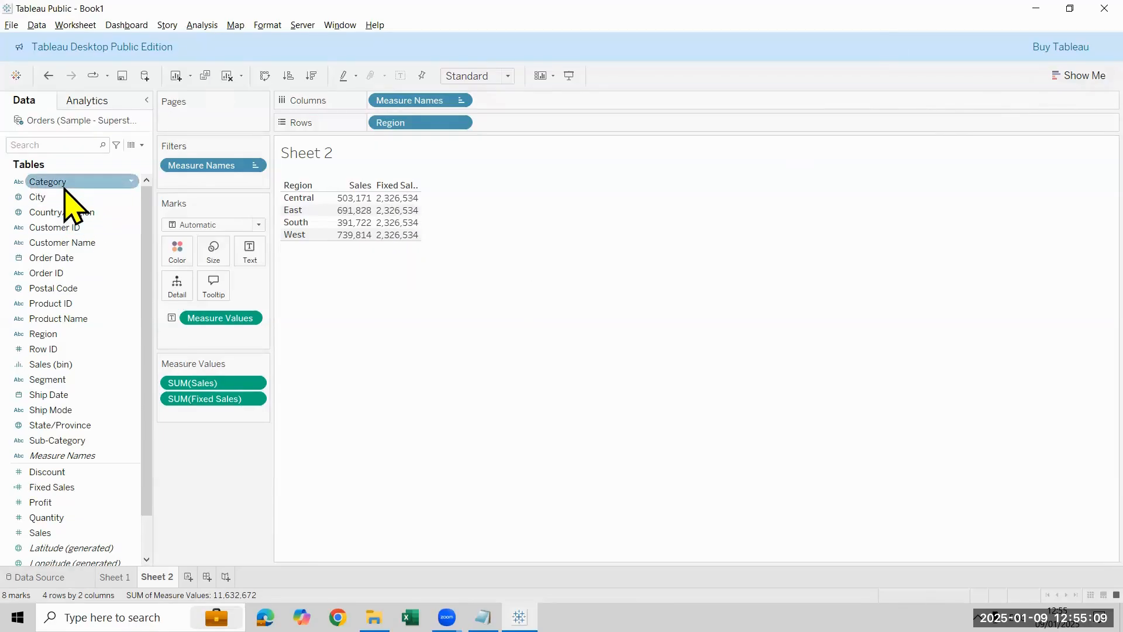
Step: Break the rows down by Category and Segment to compare Sales with Fixed Sales, and remove both fields again
drag(65, 189, 545, 132)
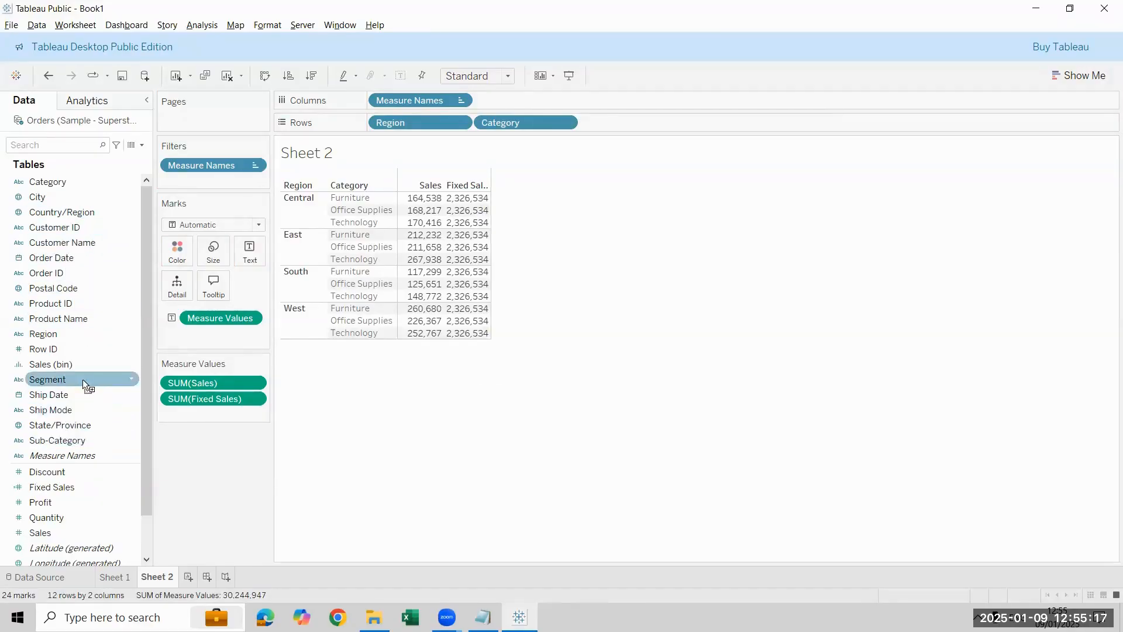
drag(83, 379, 644, 124)
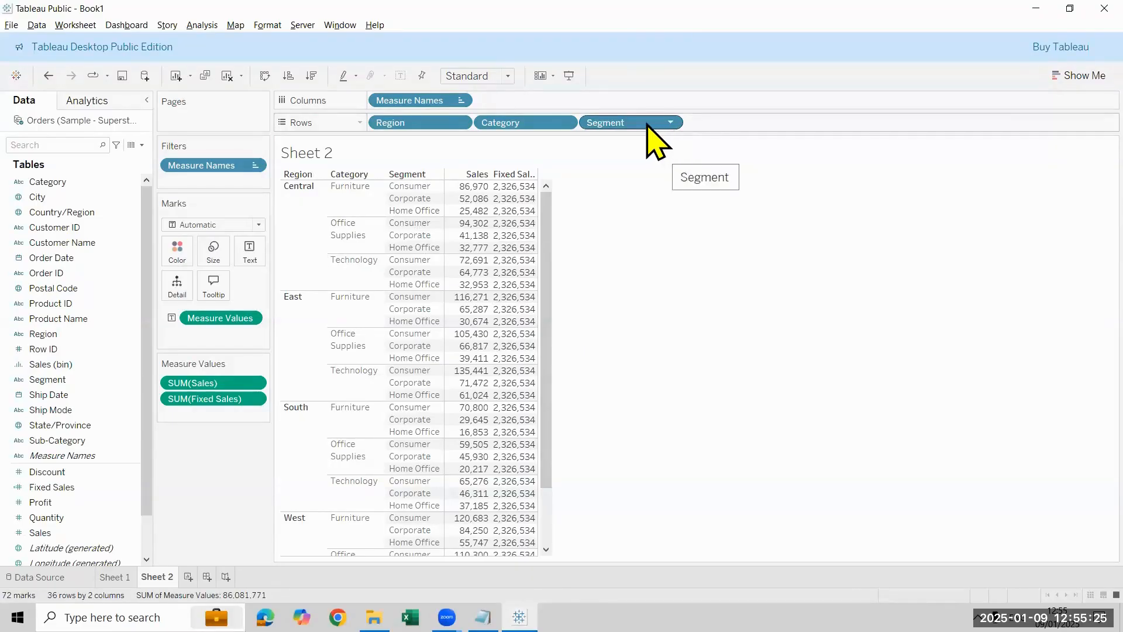
drag(672, 129, 515, 124)
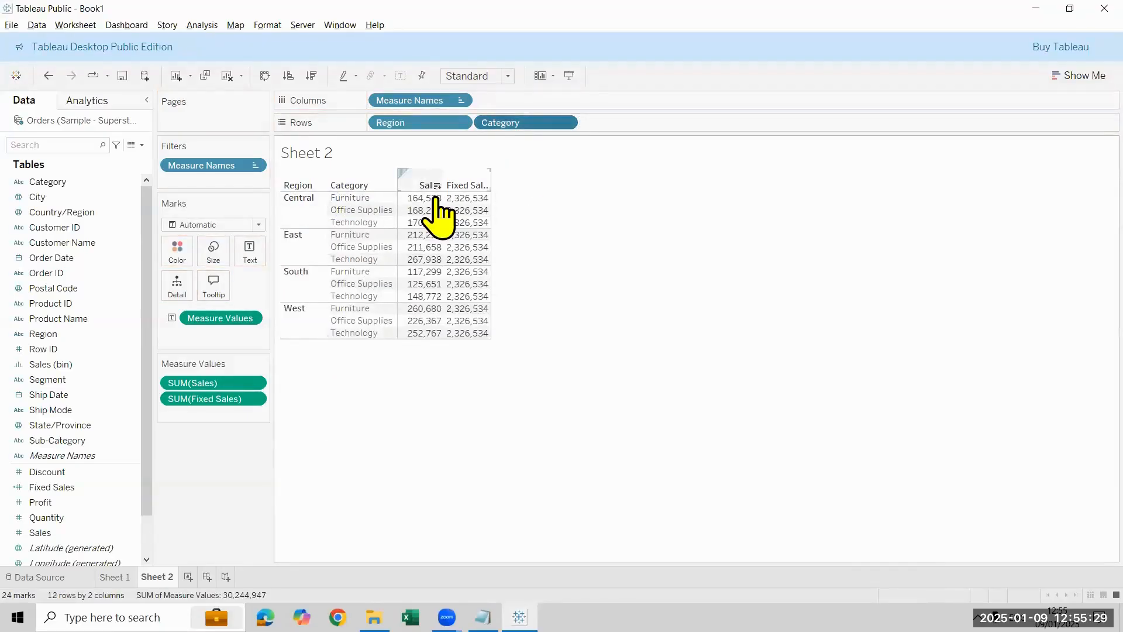
mouse_move(472, 202)
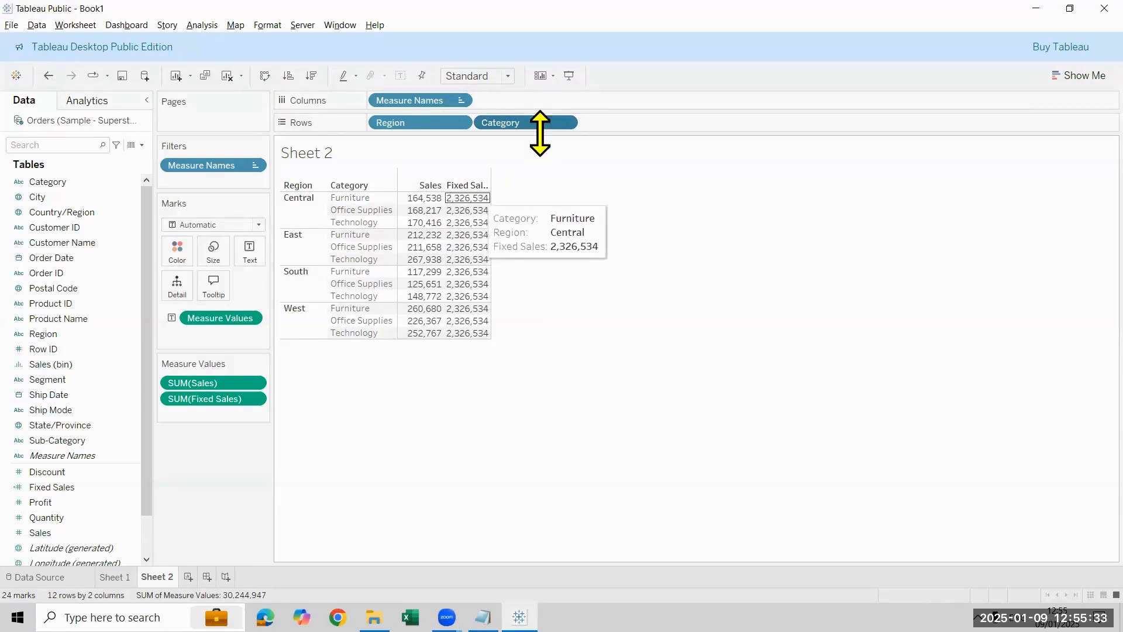
drag(542, 124, 298, 256)
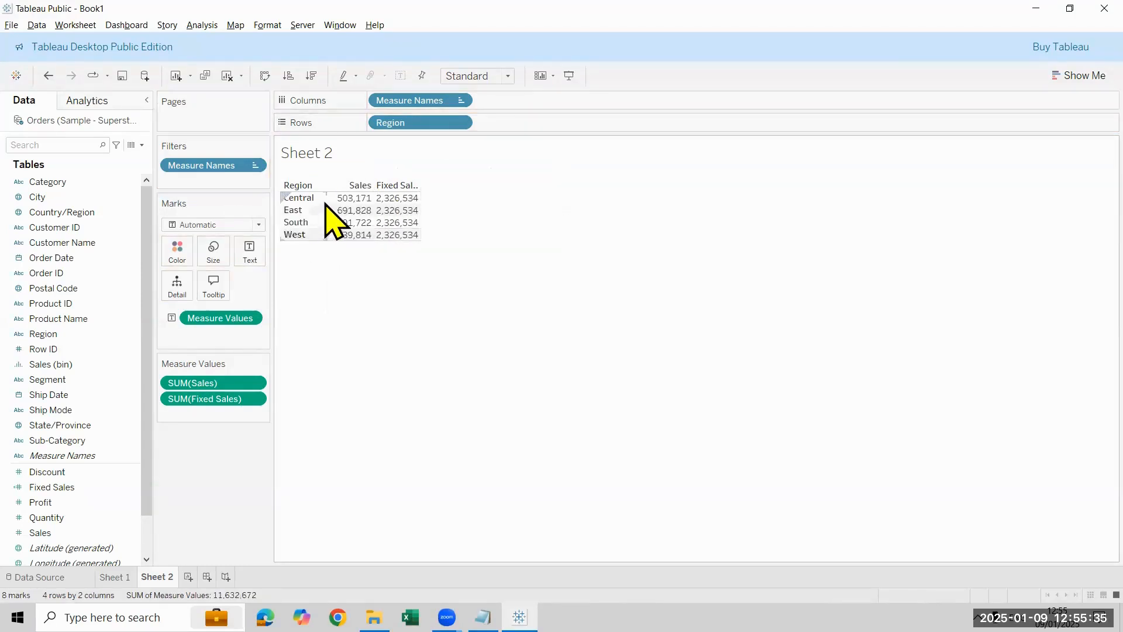
mouse_move(340, 198)
mouse_move(398, 202)
Step: Start a new calculated field and name it Sales %
click(142, 146)
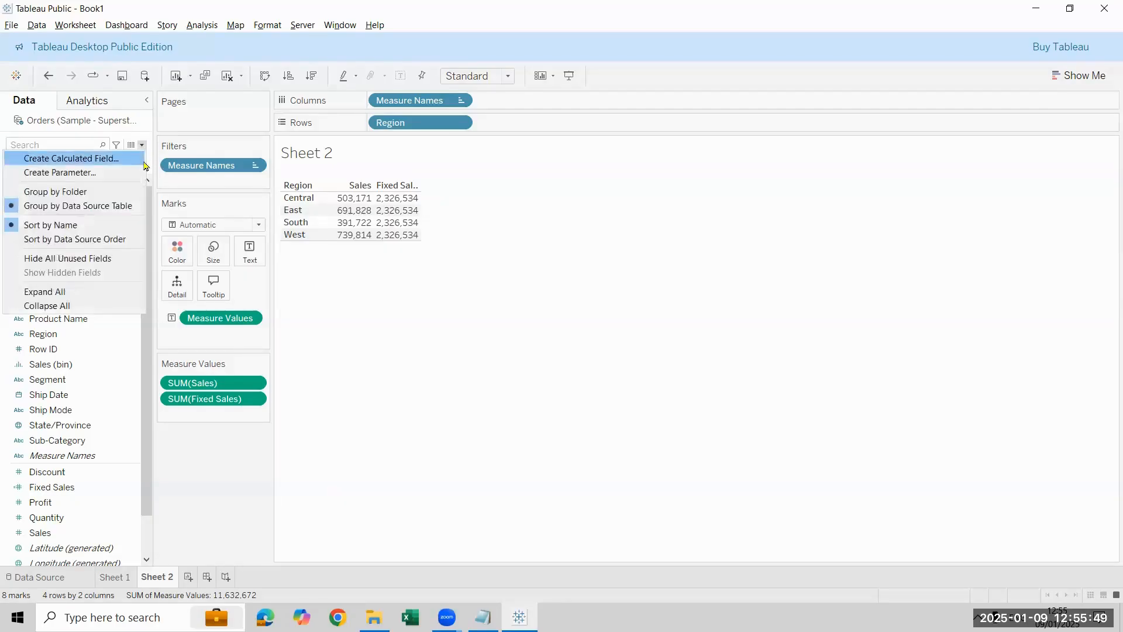
click(52, 157)
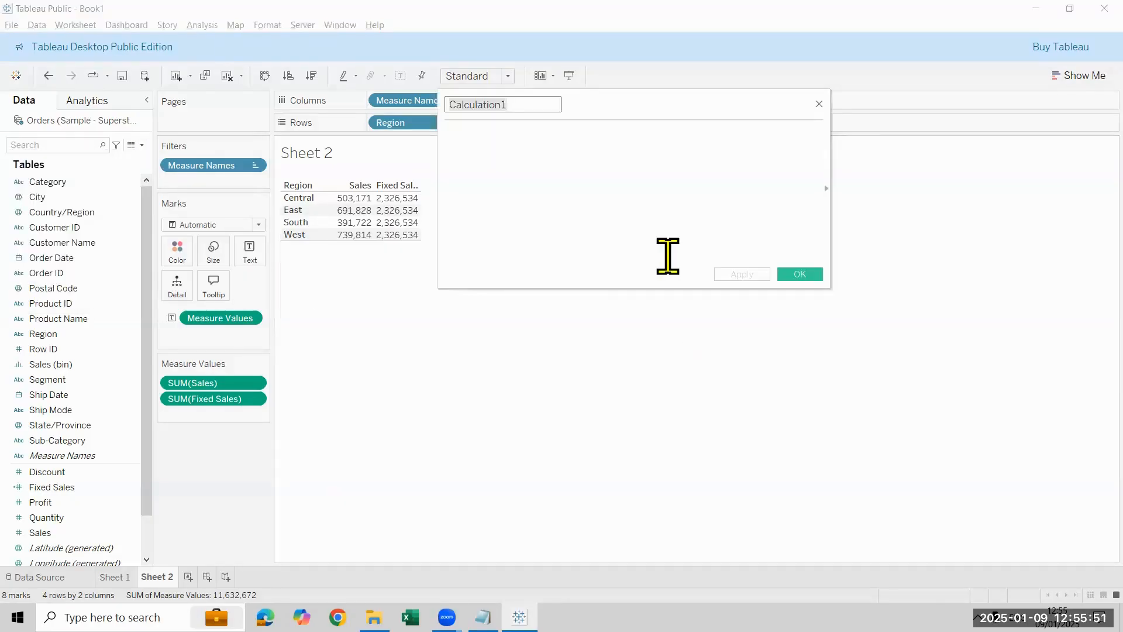
key(ctrl+a)
text(R)
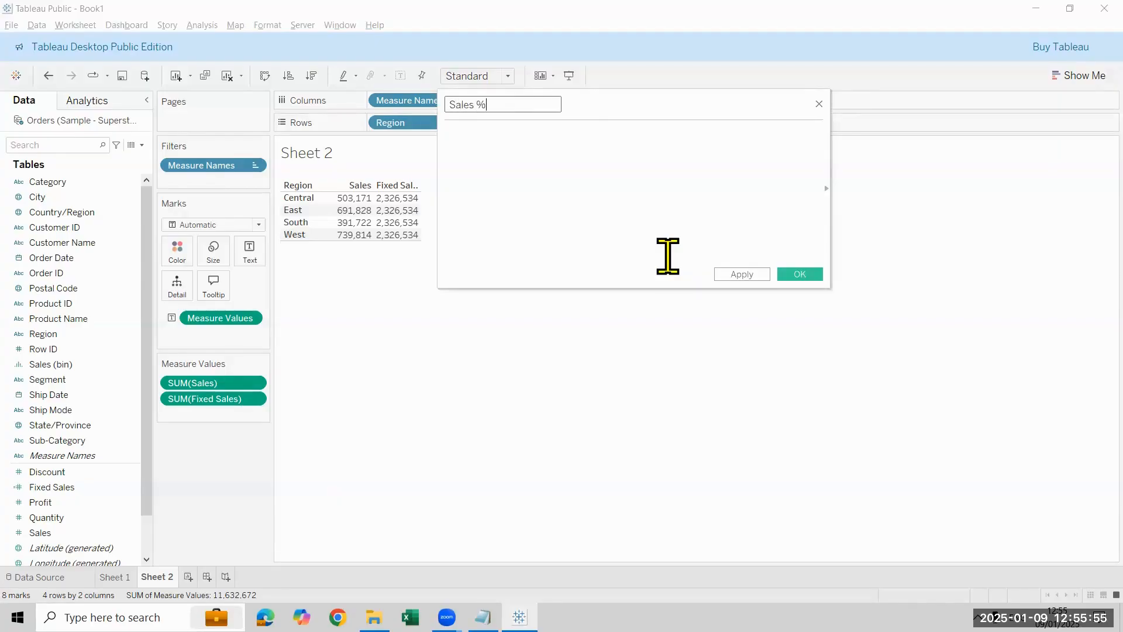
Step: Enter SUM([Sales])/[Fixed Sales] as the formula of Sales %
click(667, 256)
text(SUM(sal)
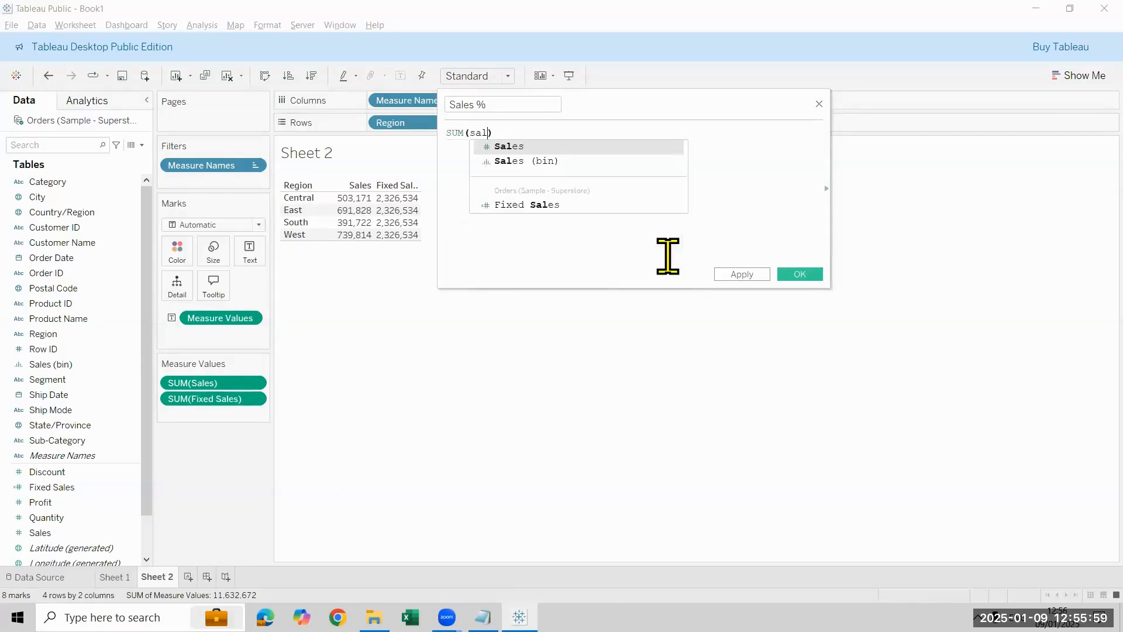
key(Return)
text(/)
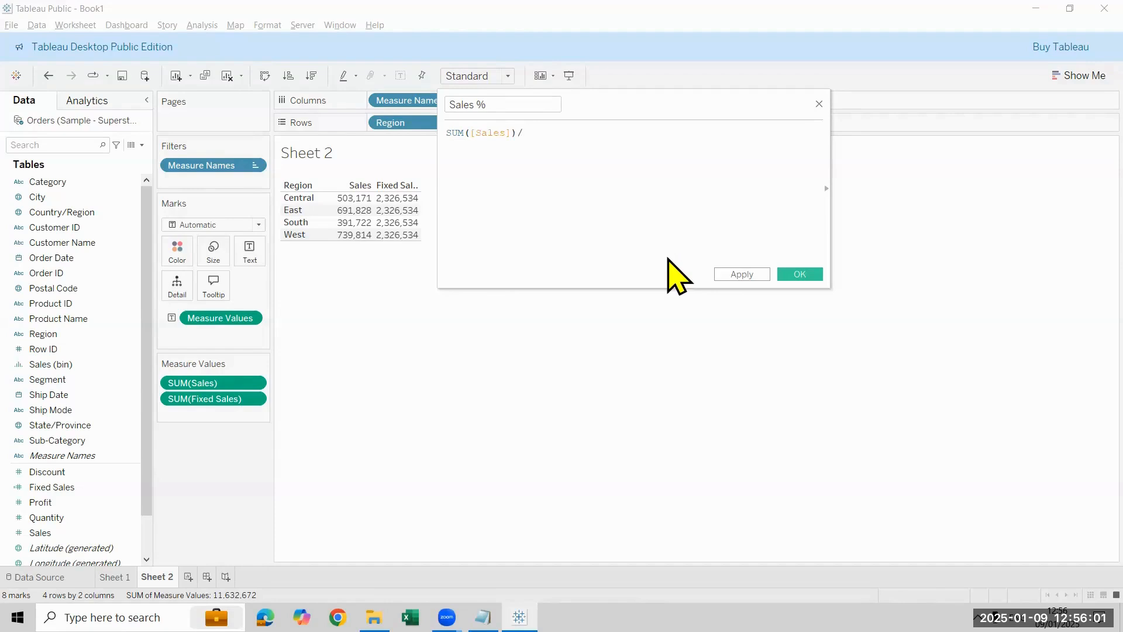
text(fi)
key(Down)
key(Down)
key(Down)
key(Down)
key(Return)
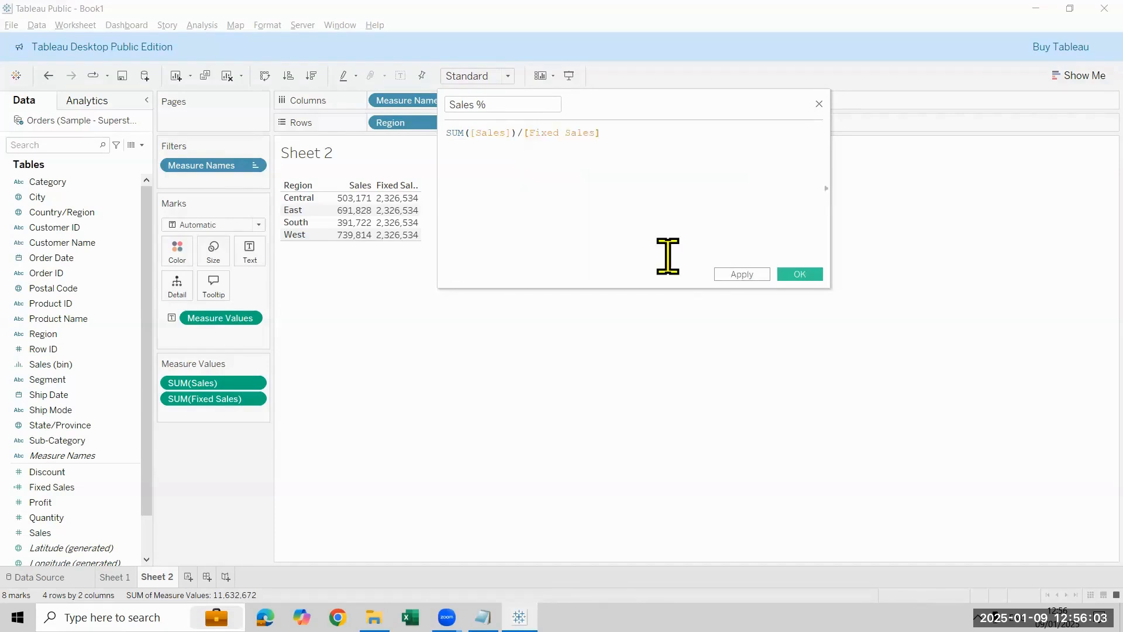
Step: Wrap the Fixed Sales part of the formula in sum(), save the calculation and add Sales % to the table
click(522, 133)
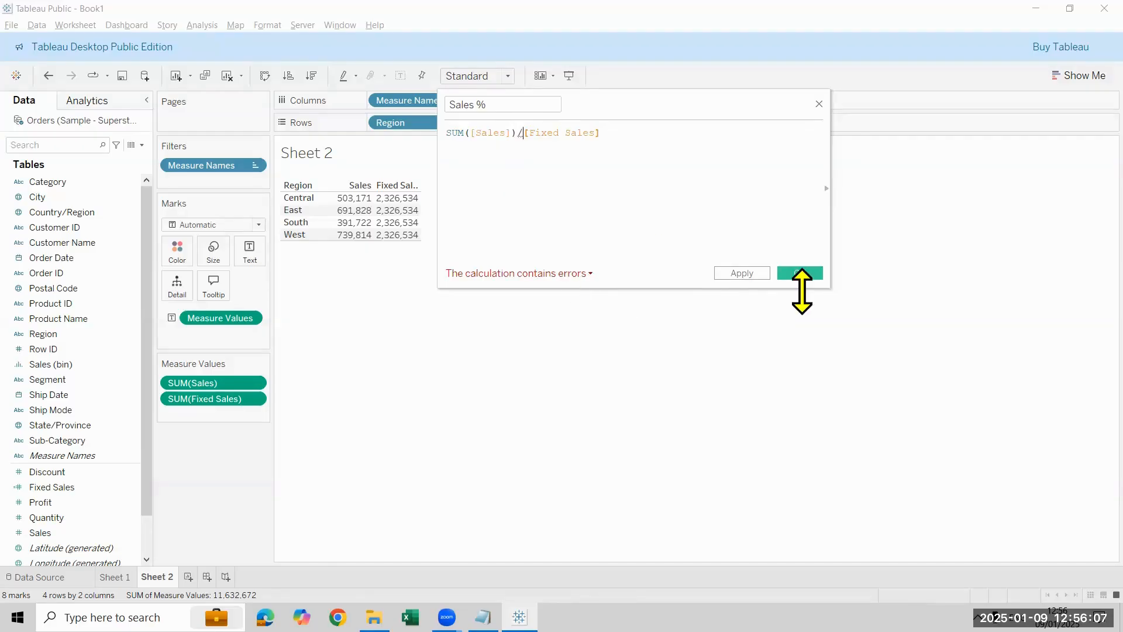
text(sum)
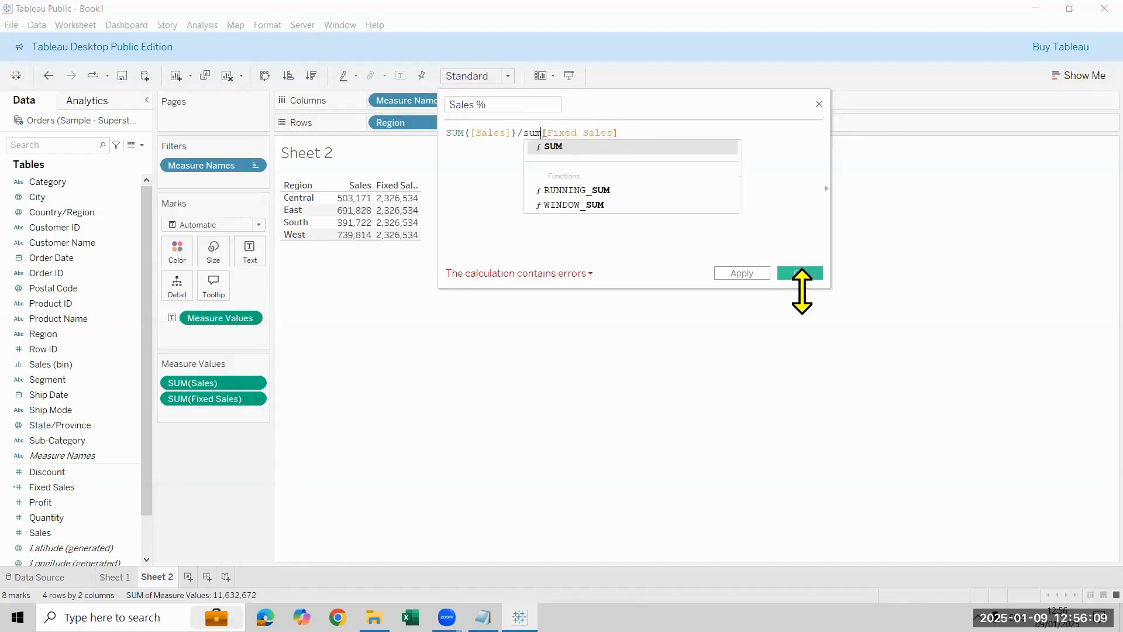
text(()
text())
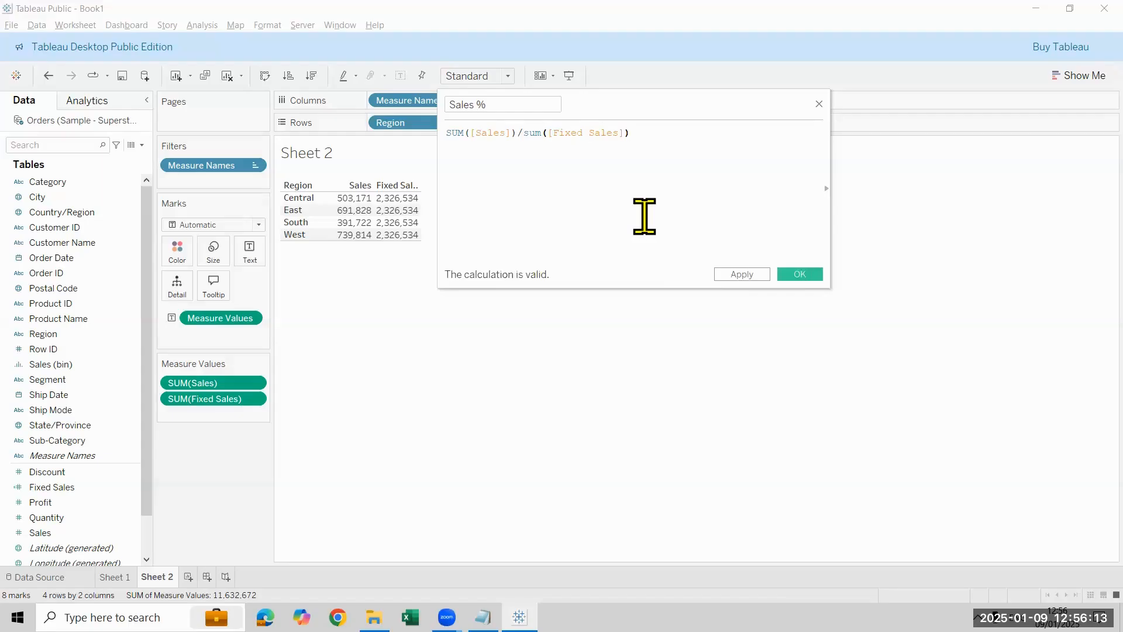
click(787, 273)
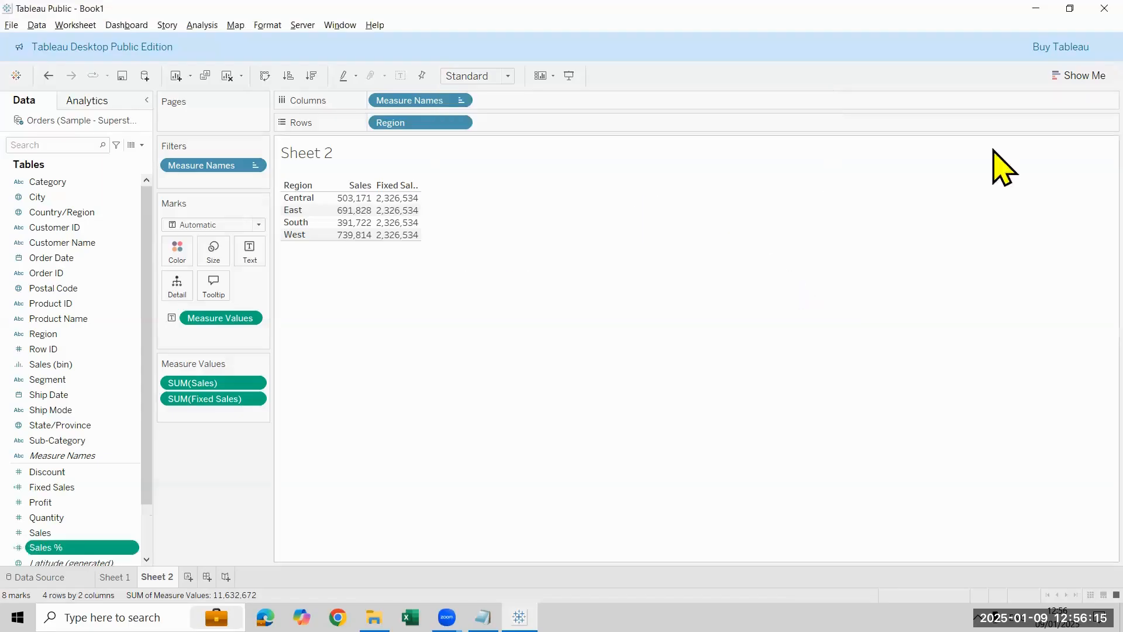
double_click(74, 548)
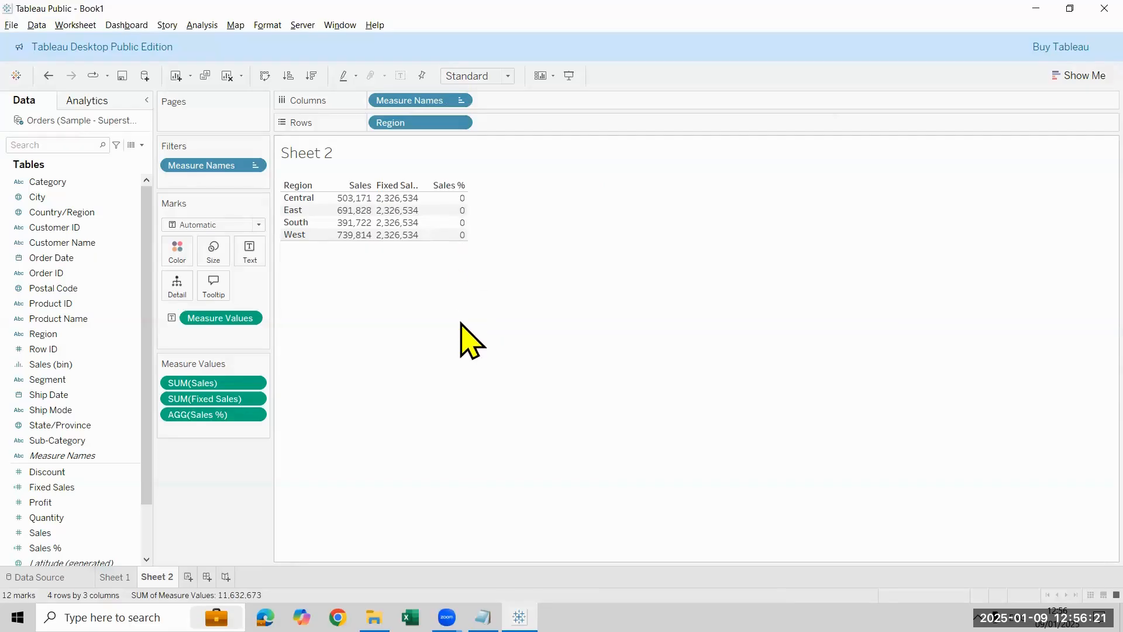
Step: Reopen the Fixed Sales calculation, clear its formula and begin it again with { FIXED
right_click(86, 491)
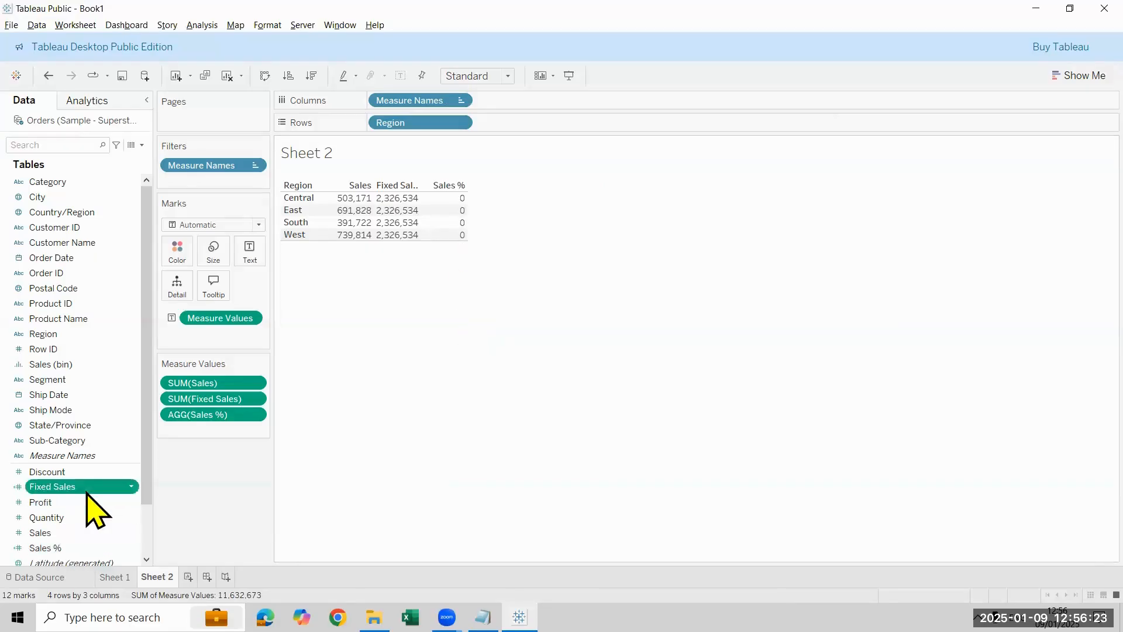
click(171, 261)
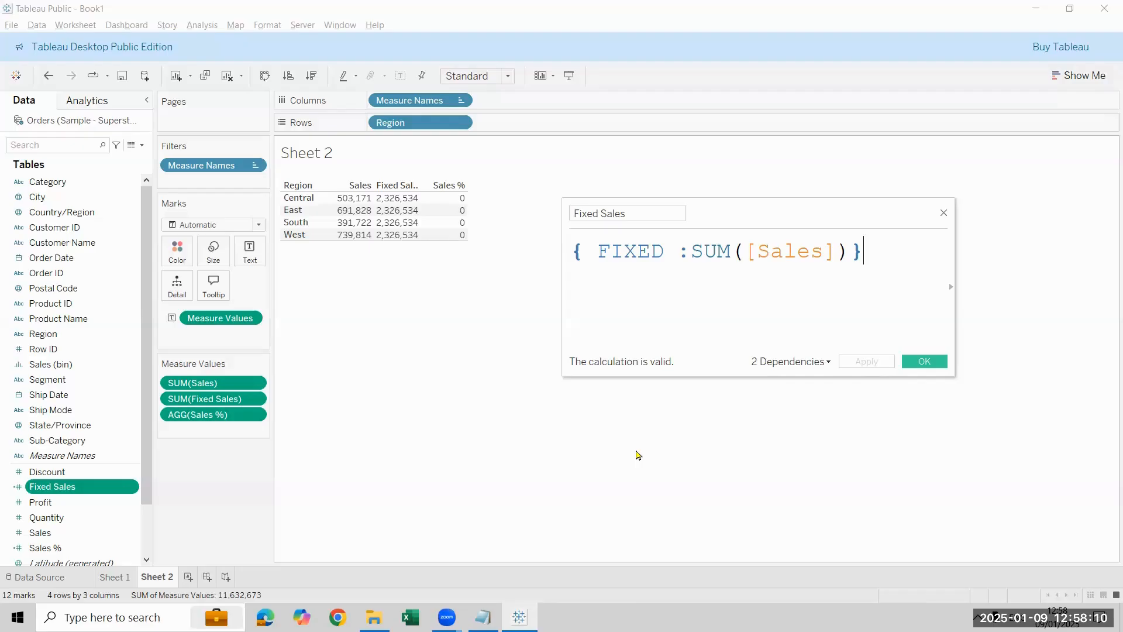
key(ctrl+a)
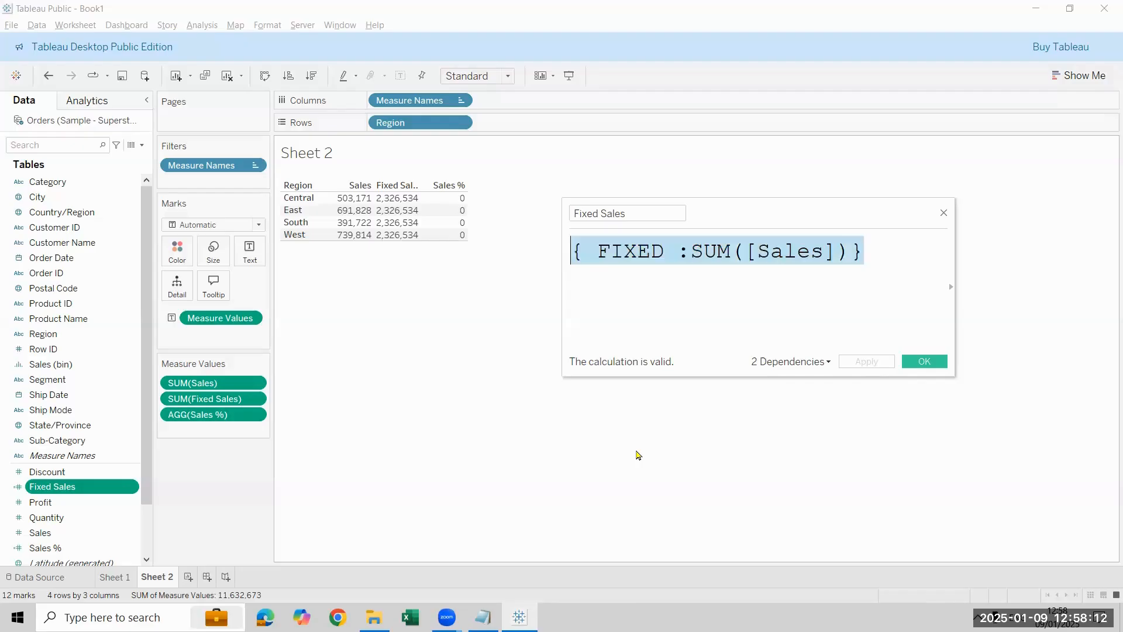
key(BackSpace)
text(fi)
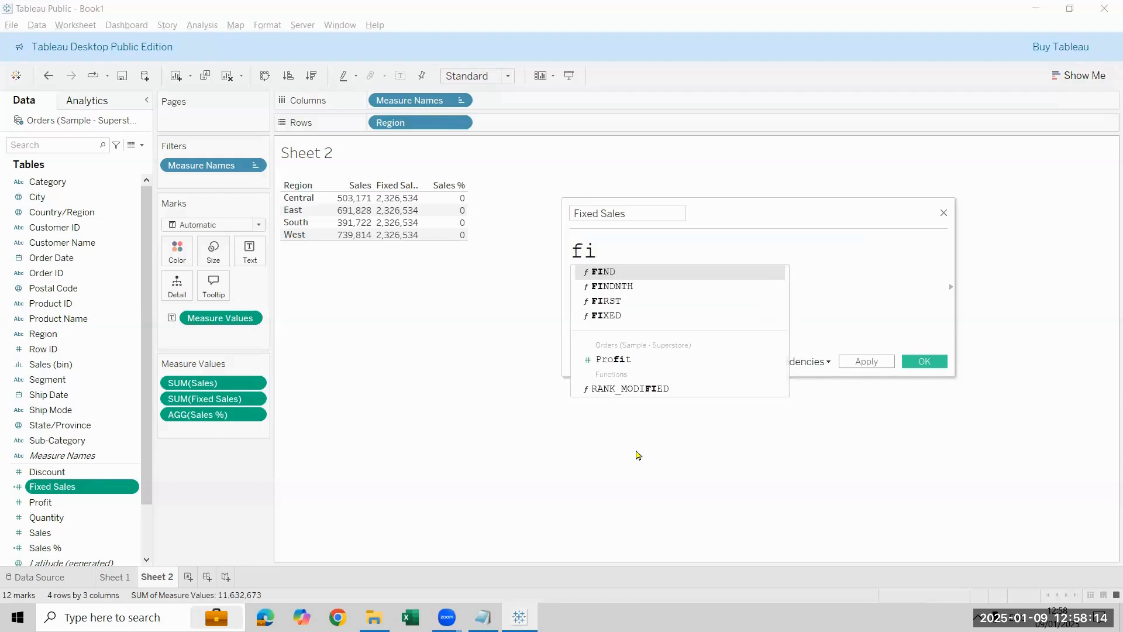
key(Down)
key(Down)
key(Down)
key(Return)
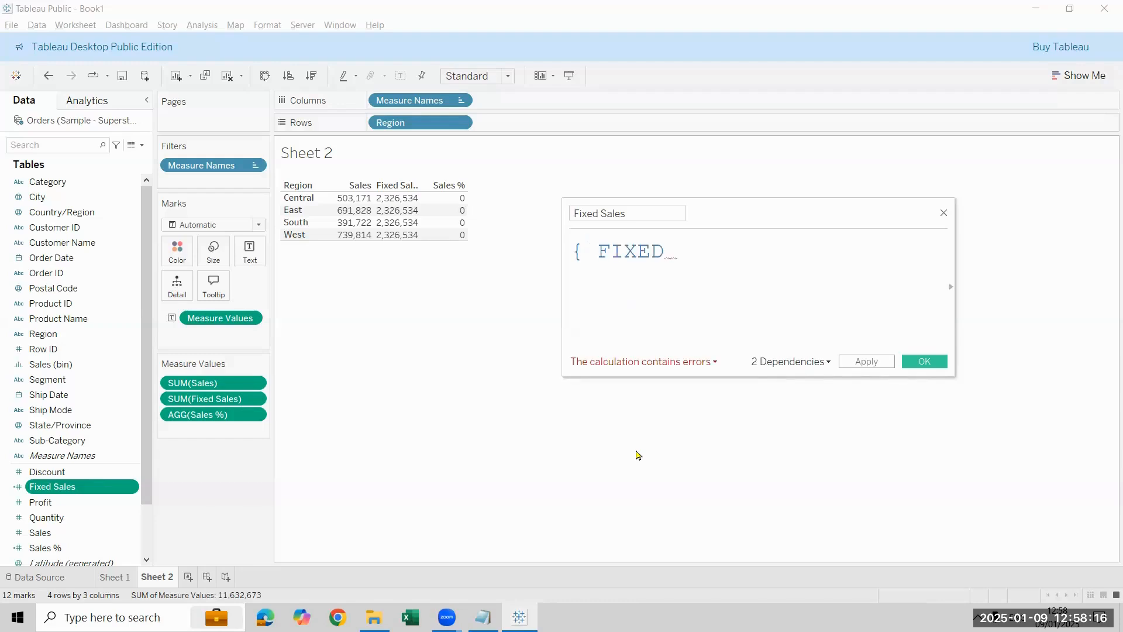
Step: Complete the Fixed Sales formula as { FIXED : SUM([Sales])} and save it
text(:)
key(Left)
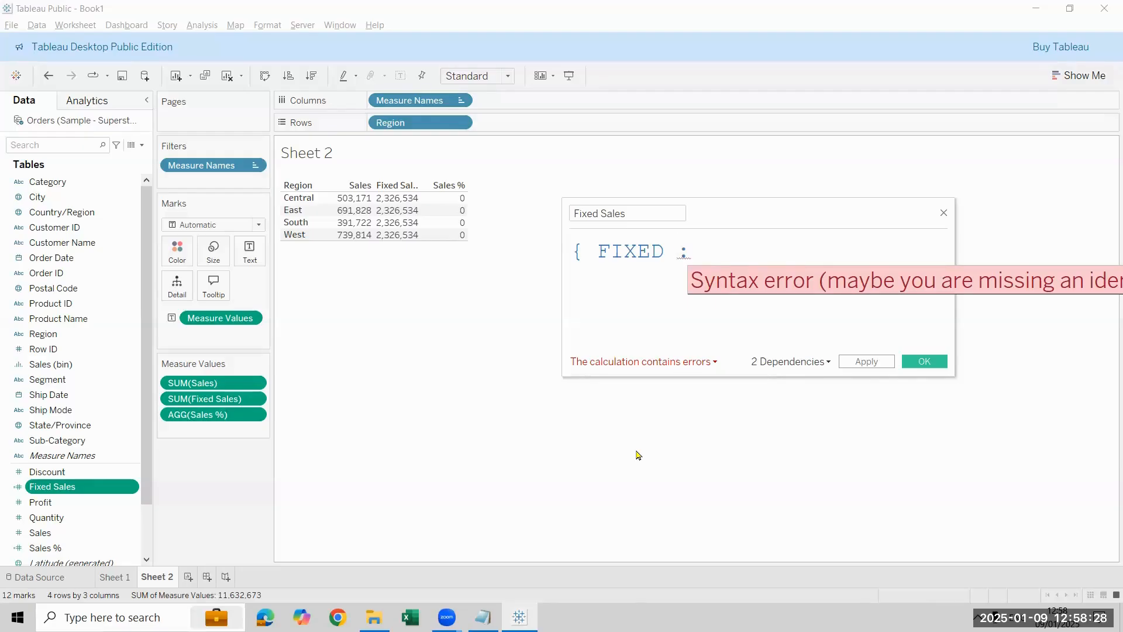
key(Right)
text(sum)
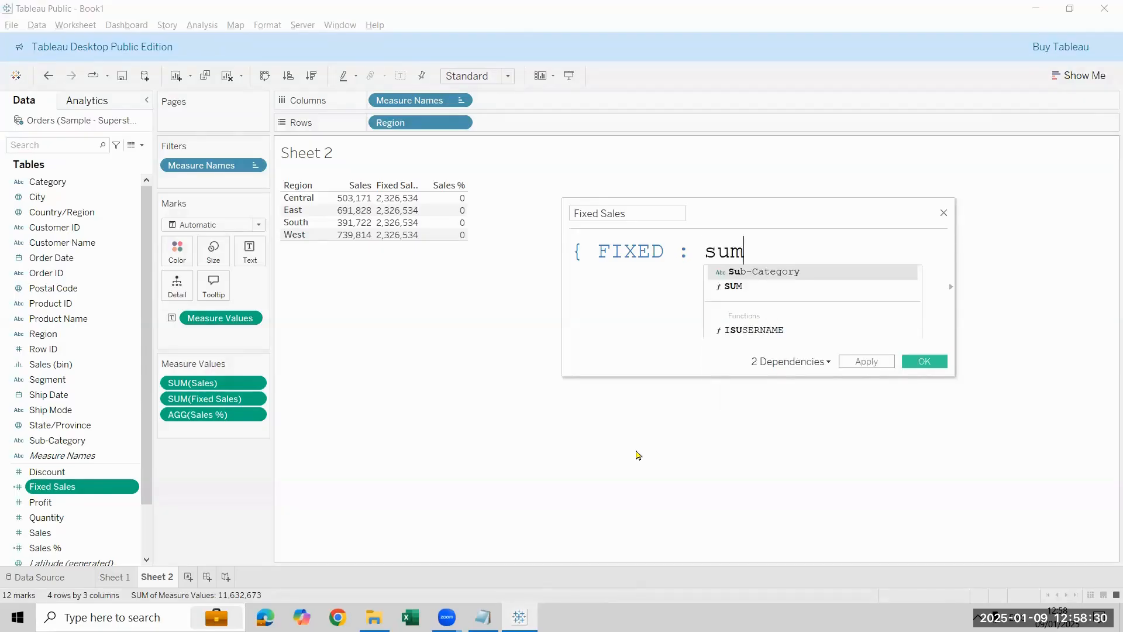
key(Return)
text(sa)
key(Return)
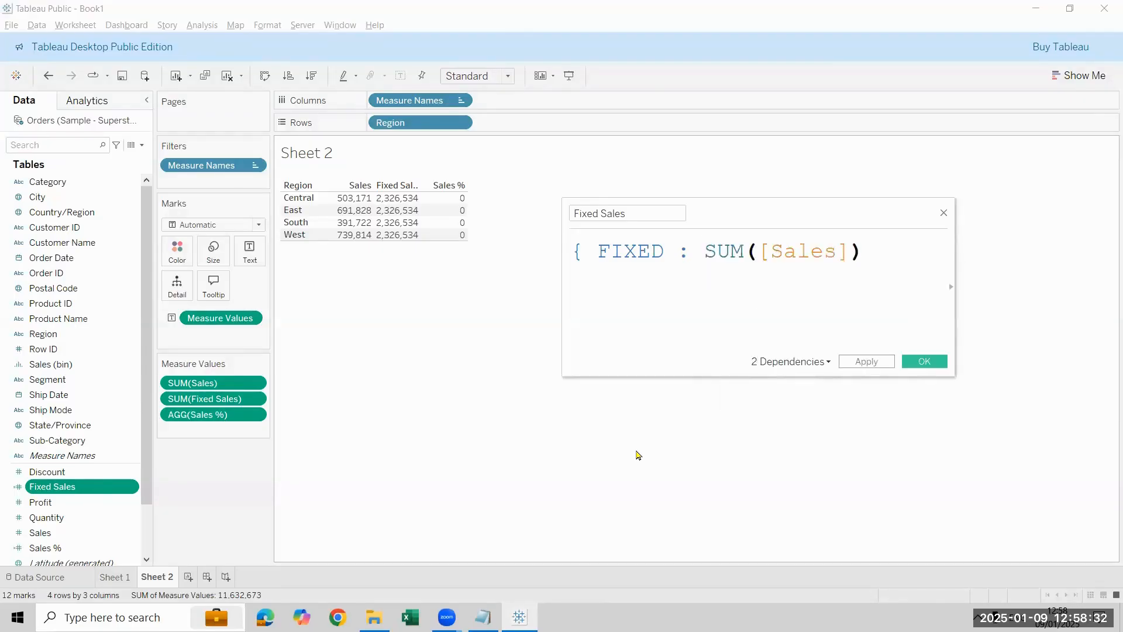
text(})
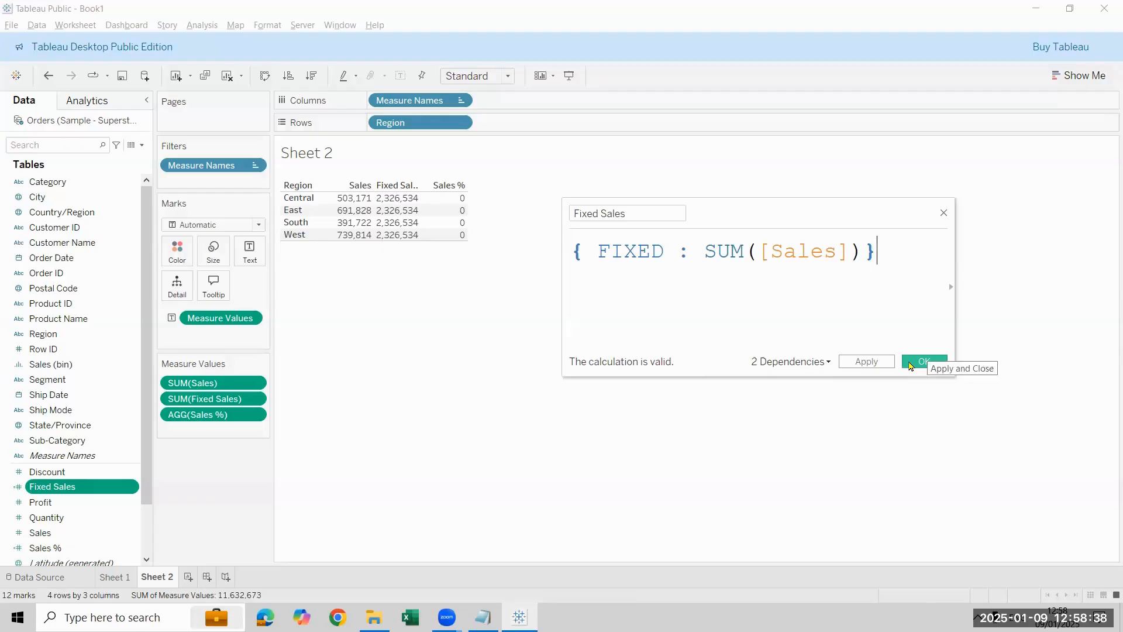
click(911, 366)
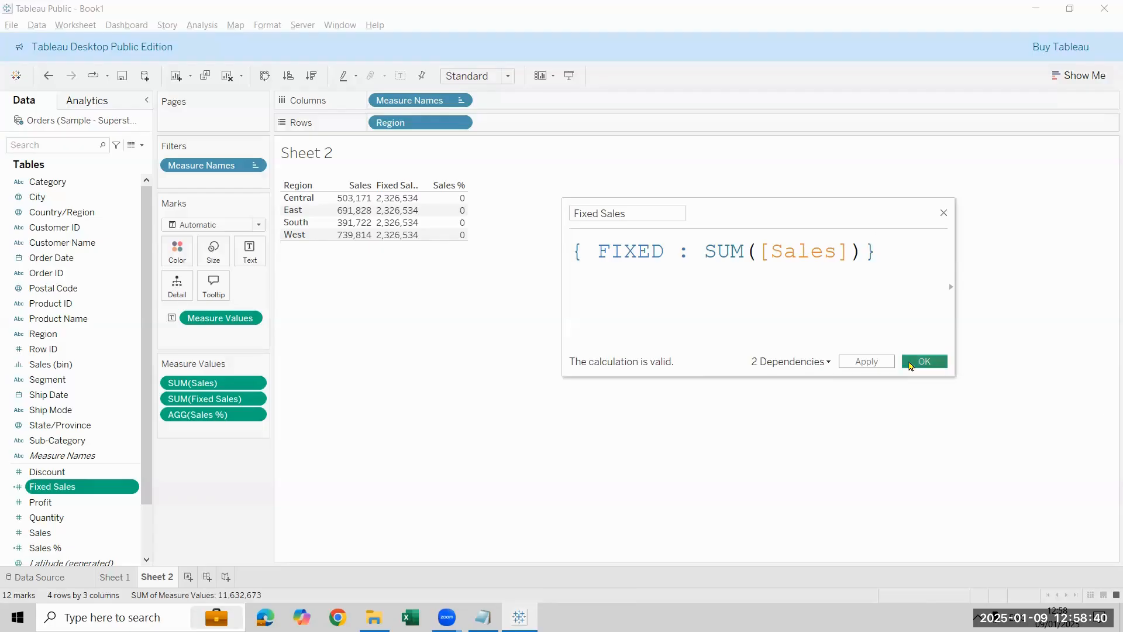
Step: Open the Sales % calculation, review its enlarged formula and close it without changes
click(86, 551)
right_click(86, 552)
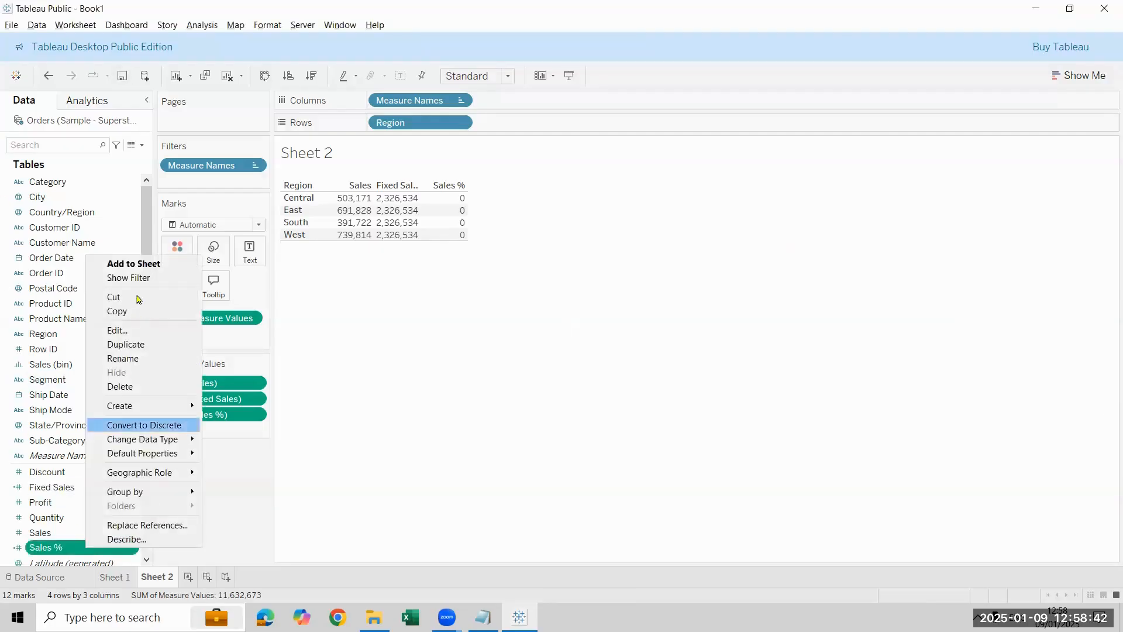
click(151, 332)
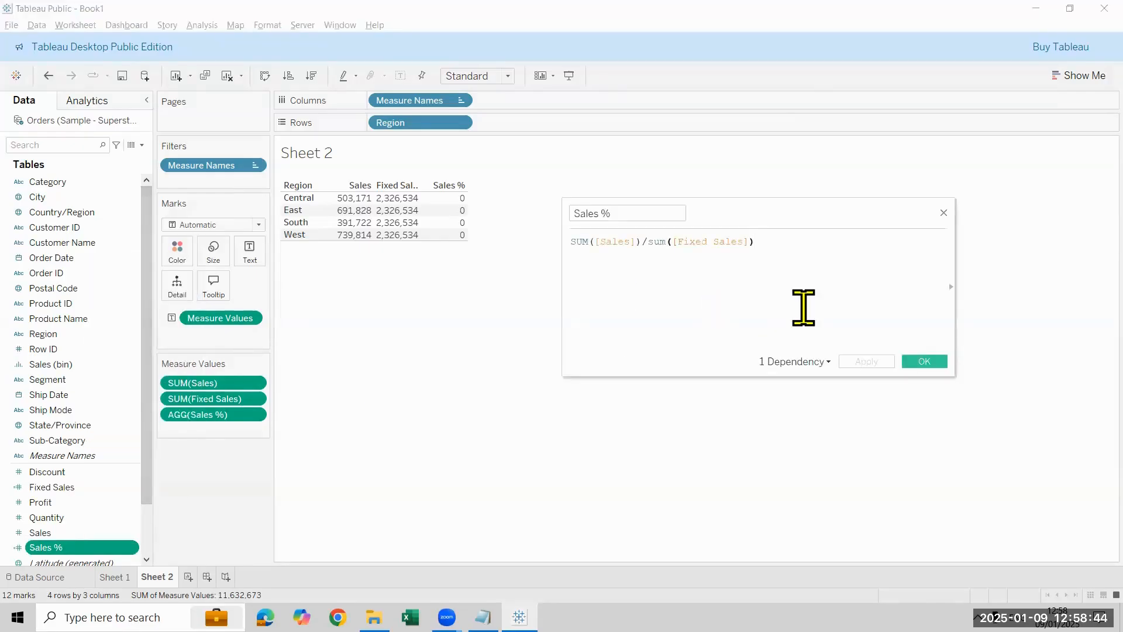
scroll(811, 311, up, 3)
scroll(810, 311, up, 3)
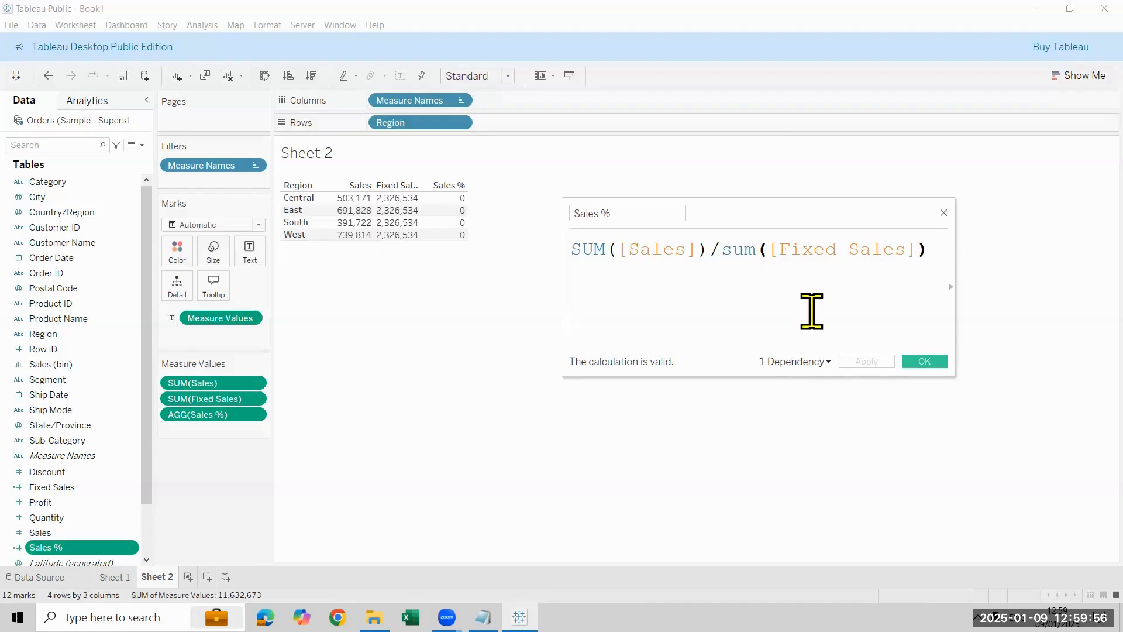
click(942, 213)
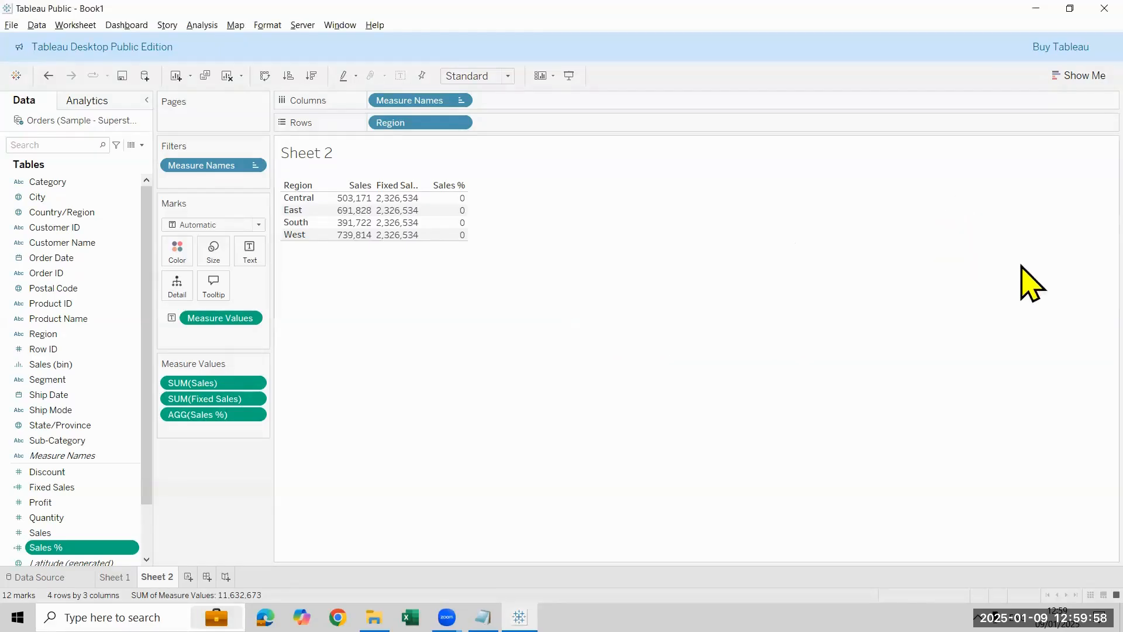
Step: Format the Sales % values in the table as percentages with 2 decimal places
right_click(212, 413)
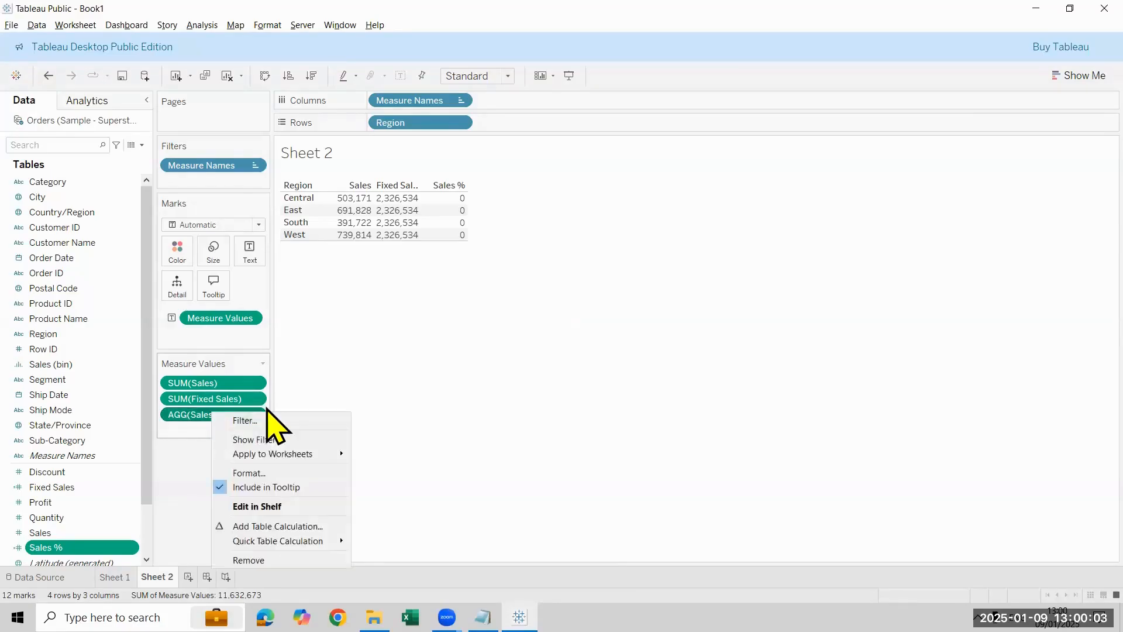
click(293, 477)
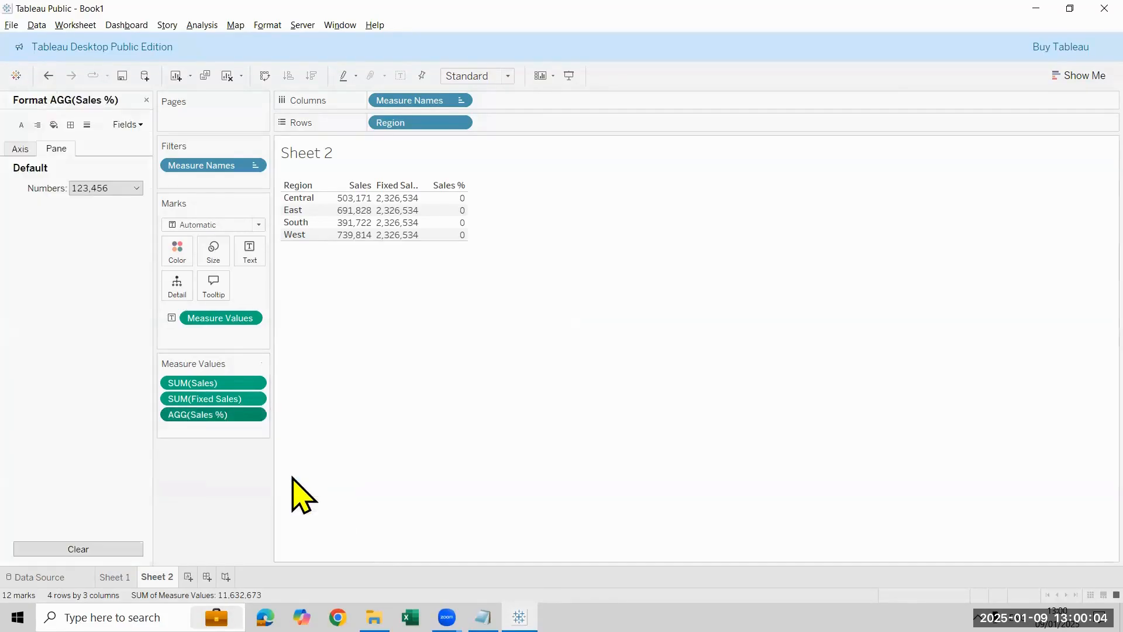
click(137, 190)
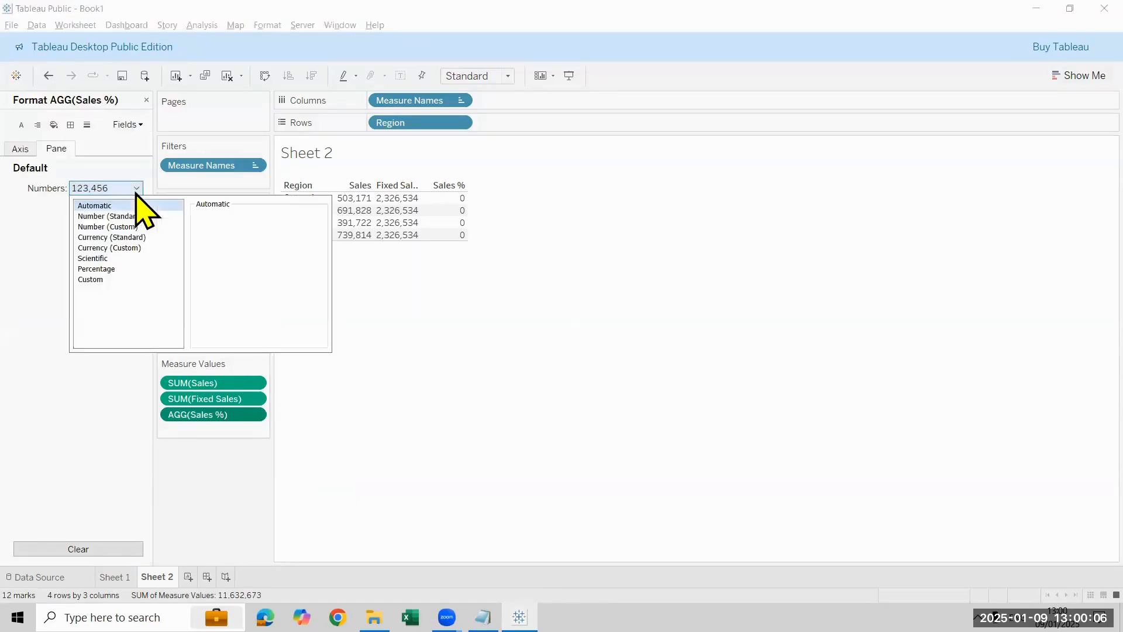
click(141, 269)
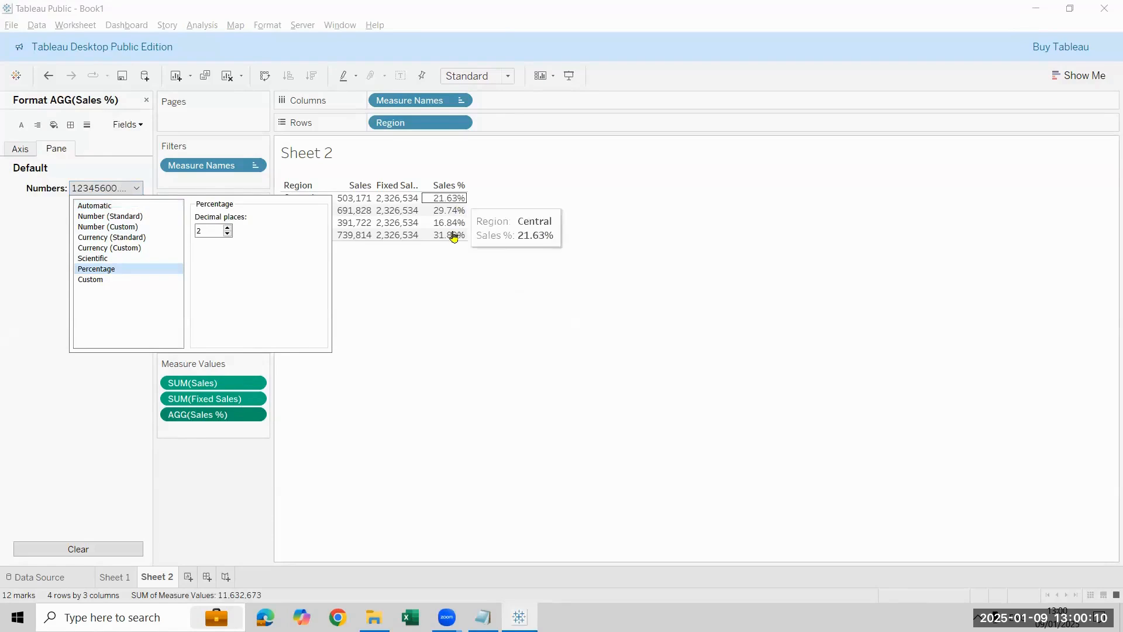
click(518, 323)
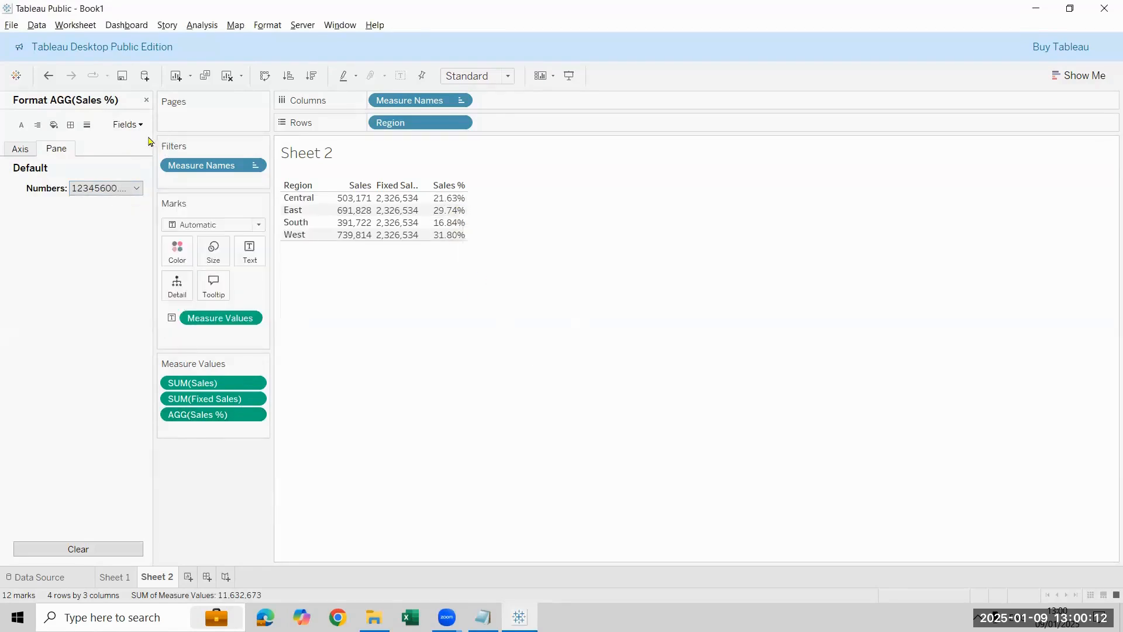
click(146, 100)
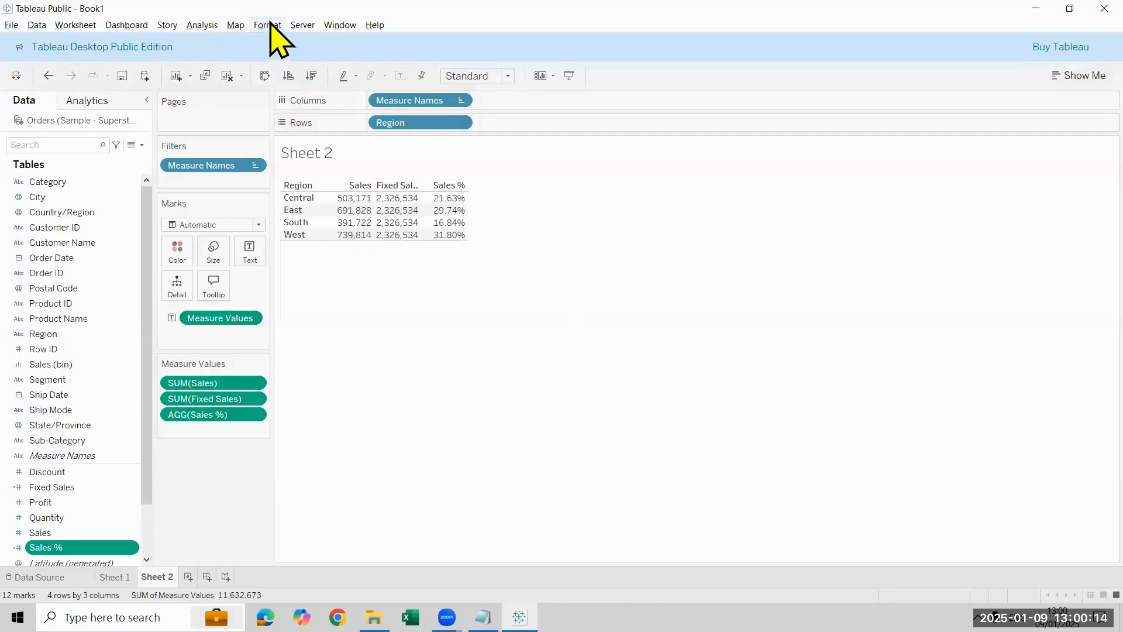
Step: Set the worksheet's font to bold, black, size 11
click(267, 25)
click(335, 93)
click(105, 189)
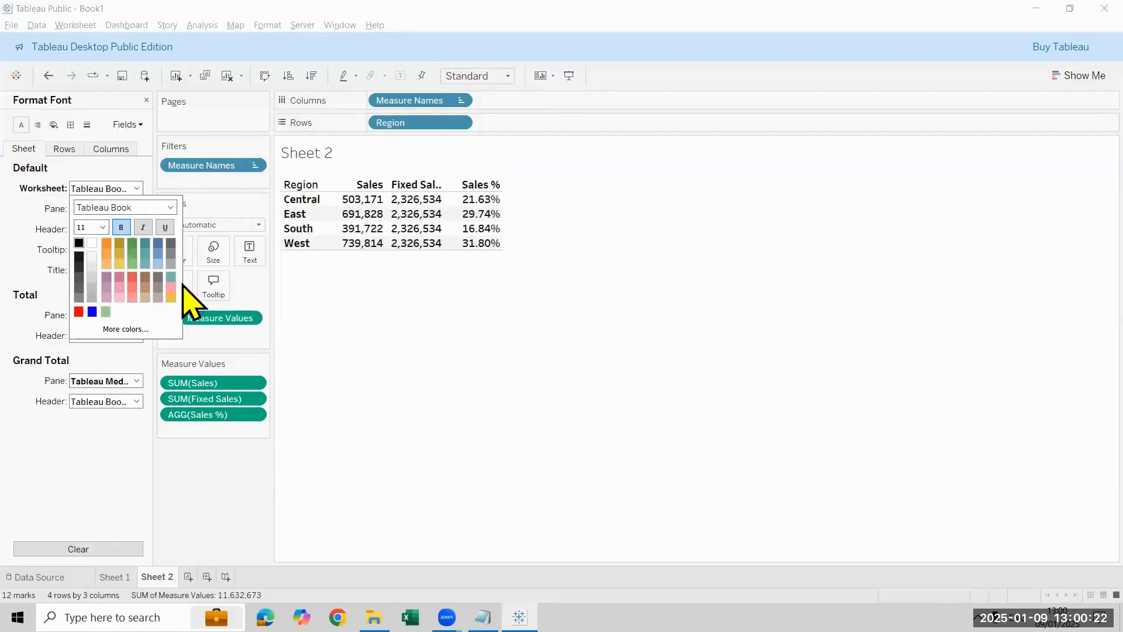
click(146, 100)
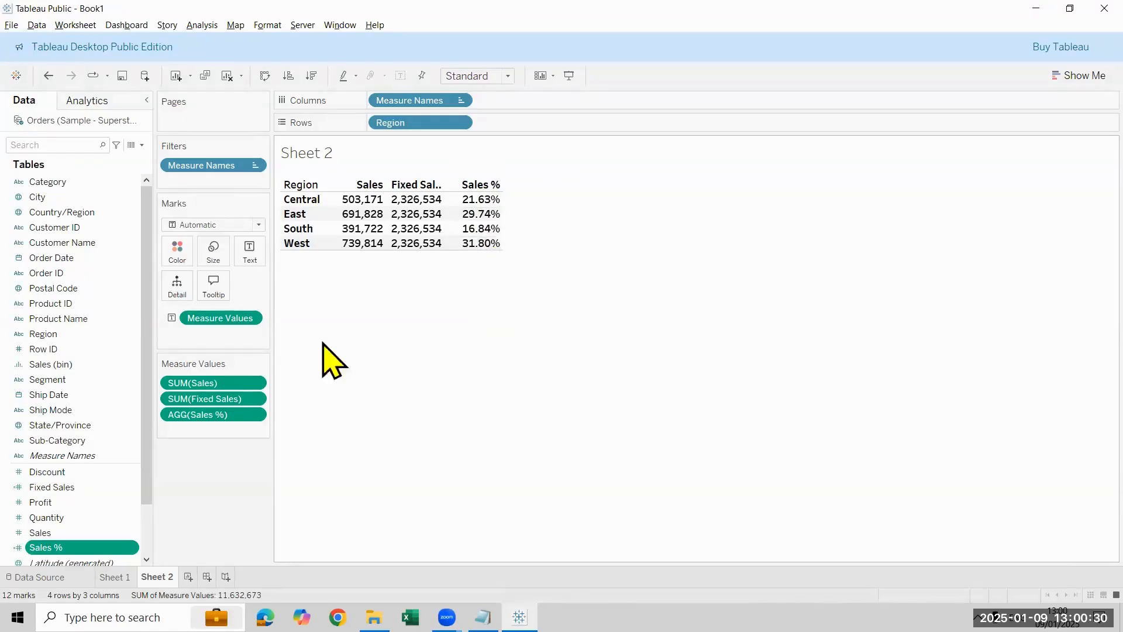
Step: Break the table rows down by Category, Segment and Sub-Category within each Region
drag(97, 199, 553, 127)
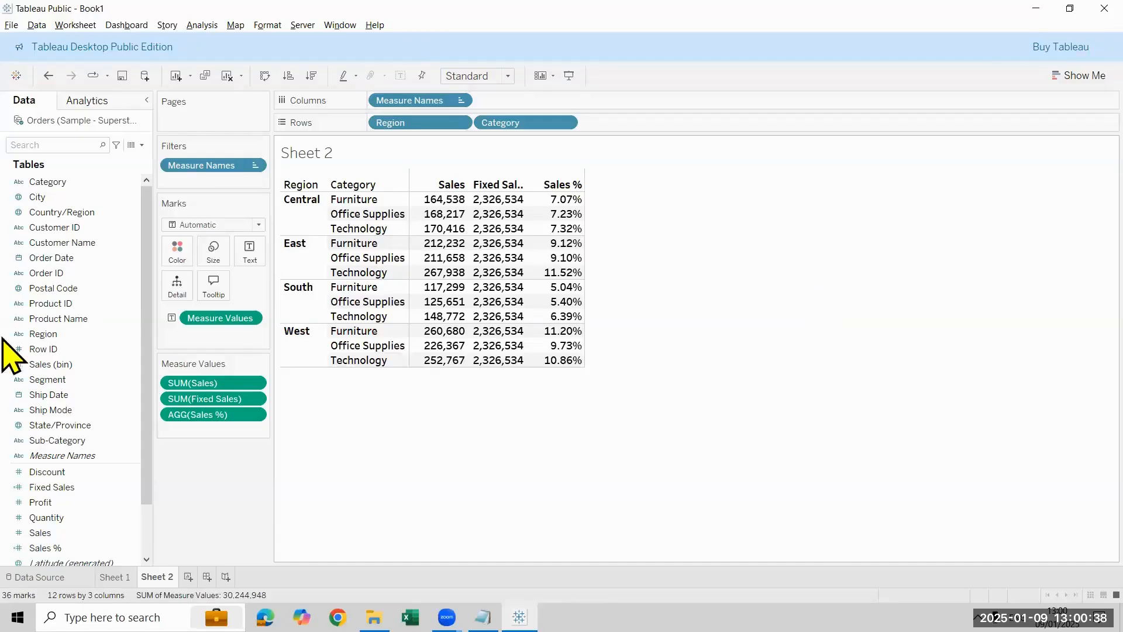
click(88, 379)
drag(552, 245, 672, 127)
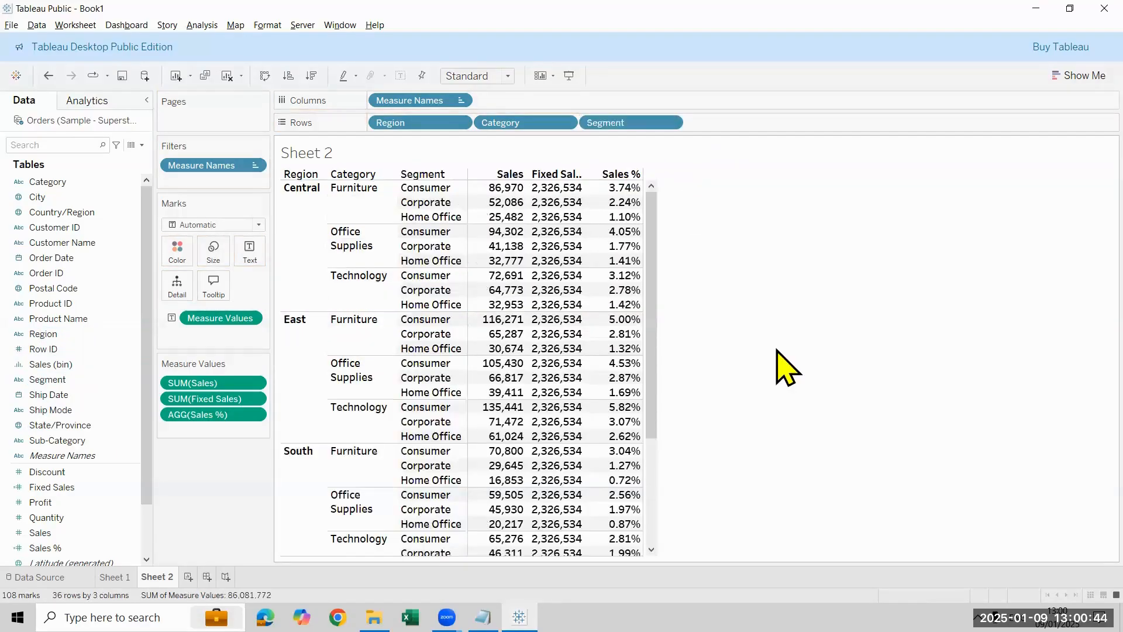
mouse_move(58, 441)
mouse_down()
mouse_move(917, 101)
mouse_move(752, 120)
mouse_move(771, 123)
mouse_up()
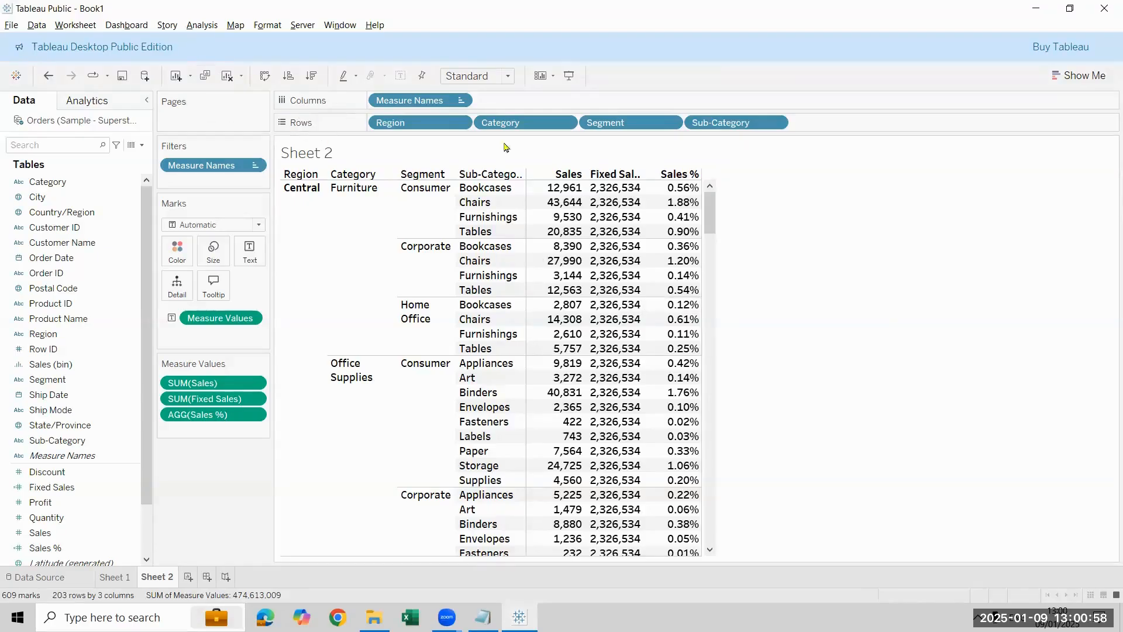
Step: Remove Sub-Category, Segment and Category from the table rows so only Region remains
drag(732, 122, 691, 154)
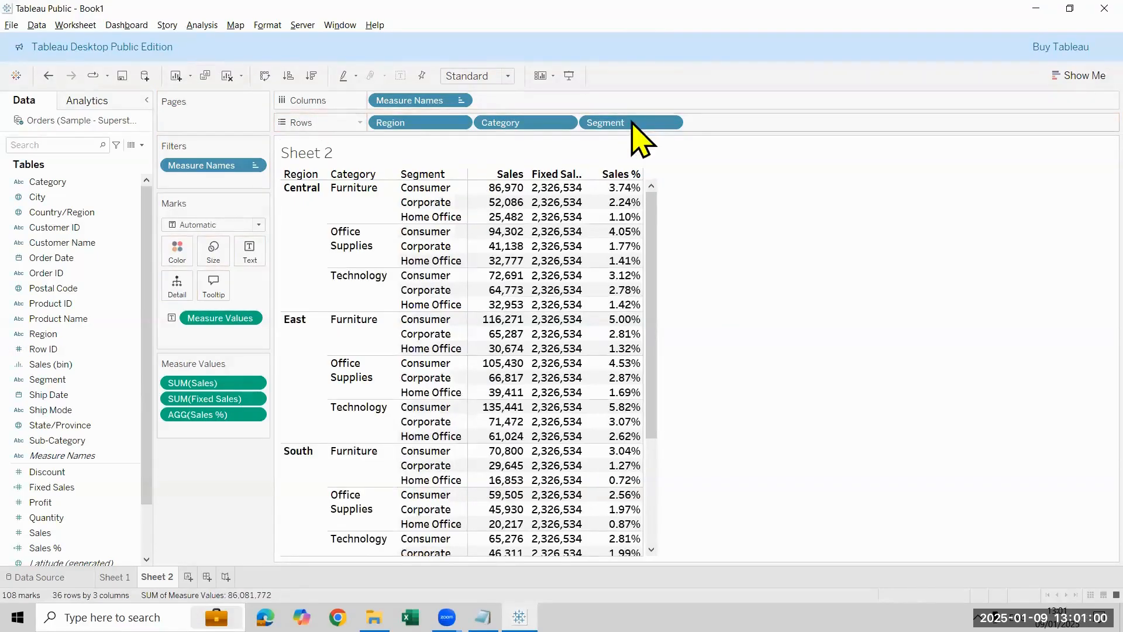
drag(506, 177, 506, 178)
drag(520, 123, 37, 300)
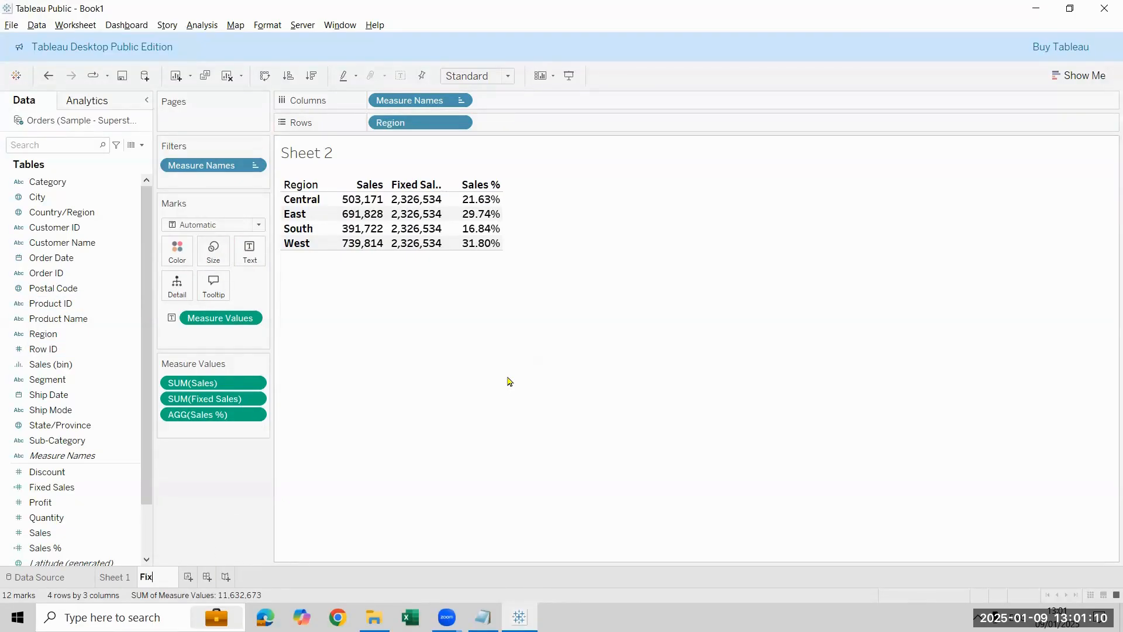
Step: Rename the worksheet as Fixed LOD
text(Lo)
key(BackSpace)
text(OD)
key(Return)
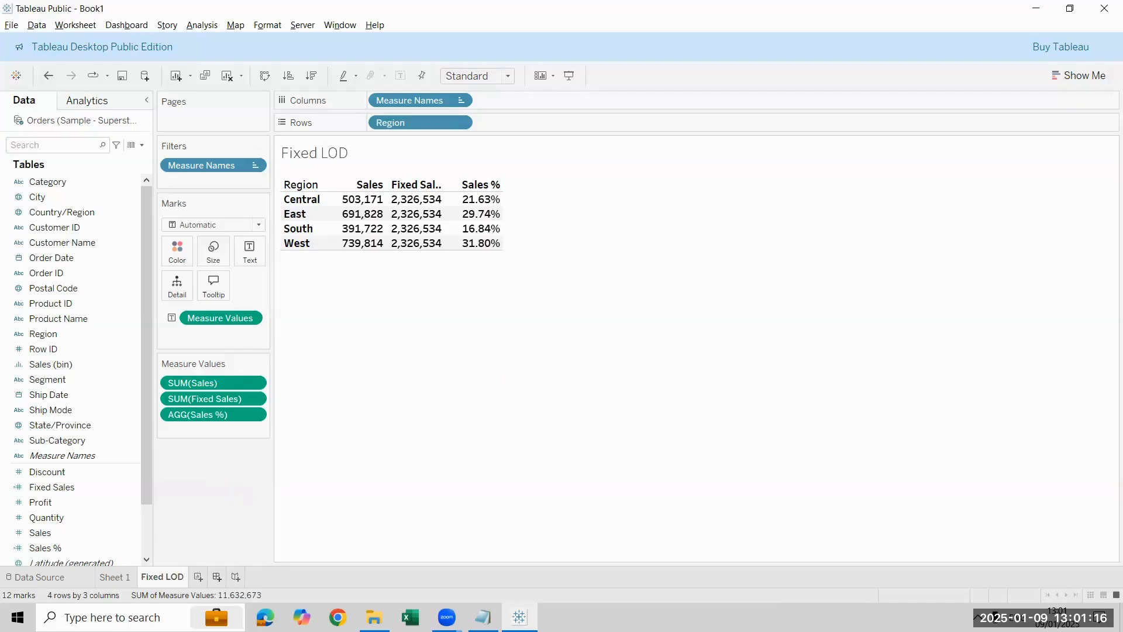
Step: Create a new worksheet and build a table of Sales by Region and Category in rows
click(198, 577)
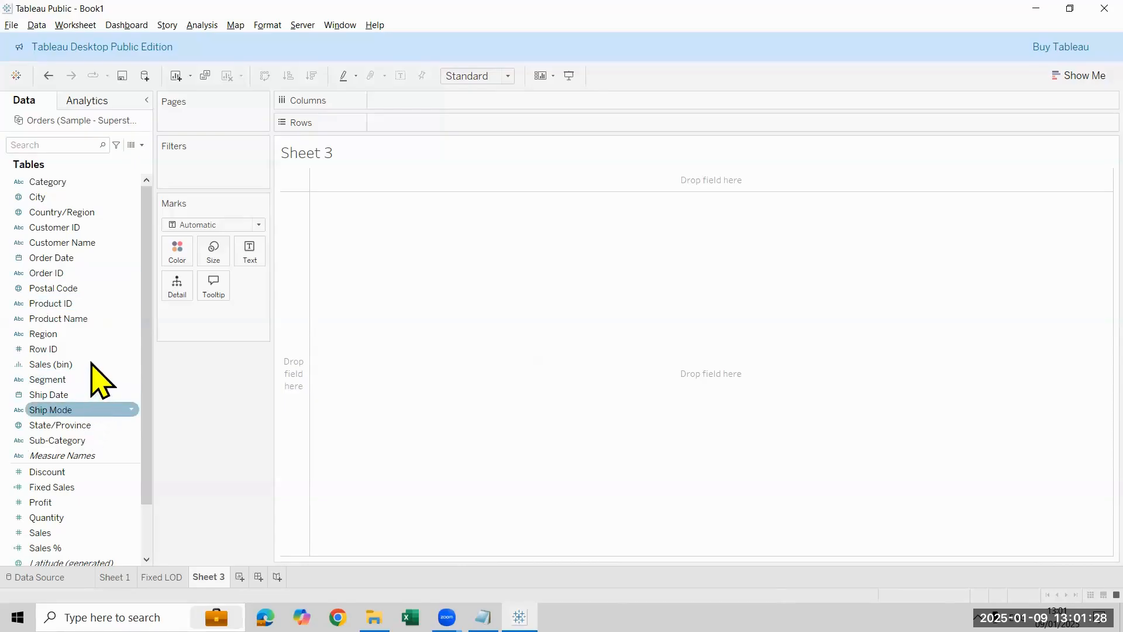
drag(90, 330, 403, 117)
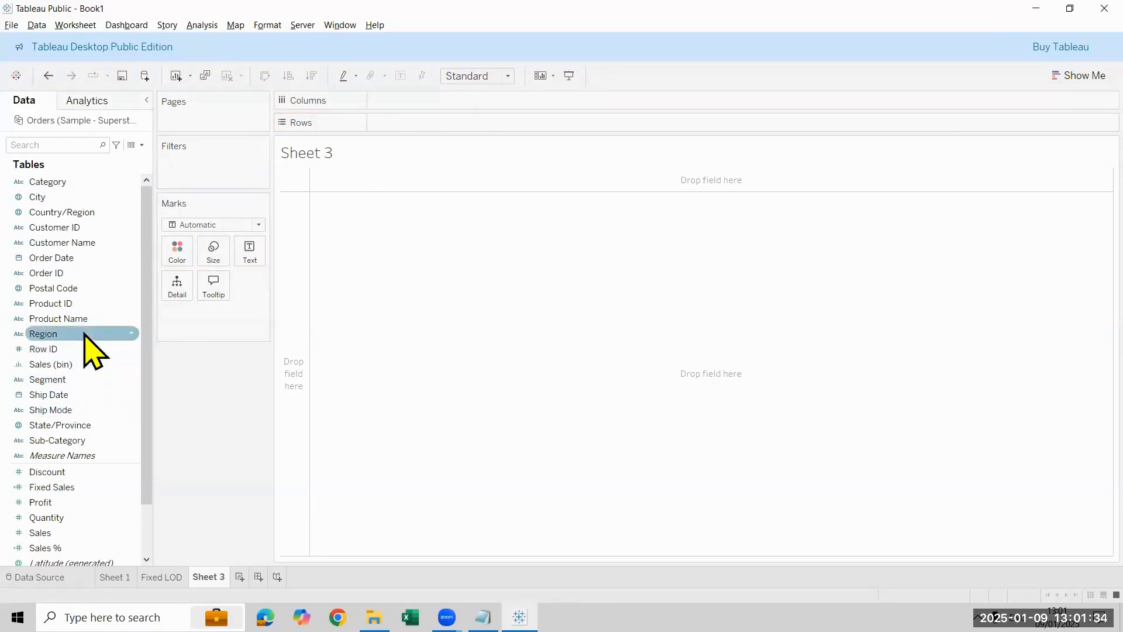
drag(87, 335, 444, 122)
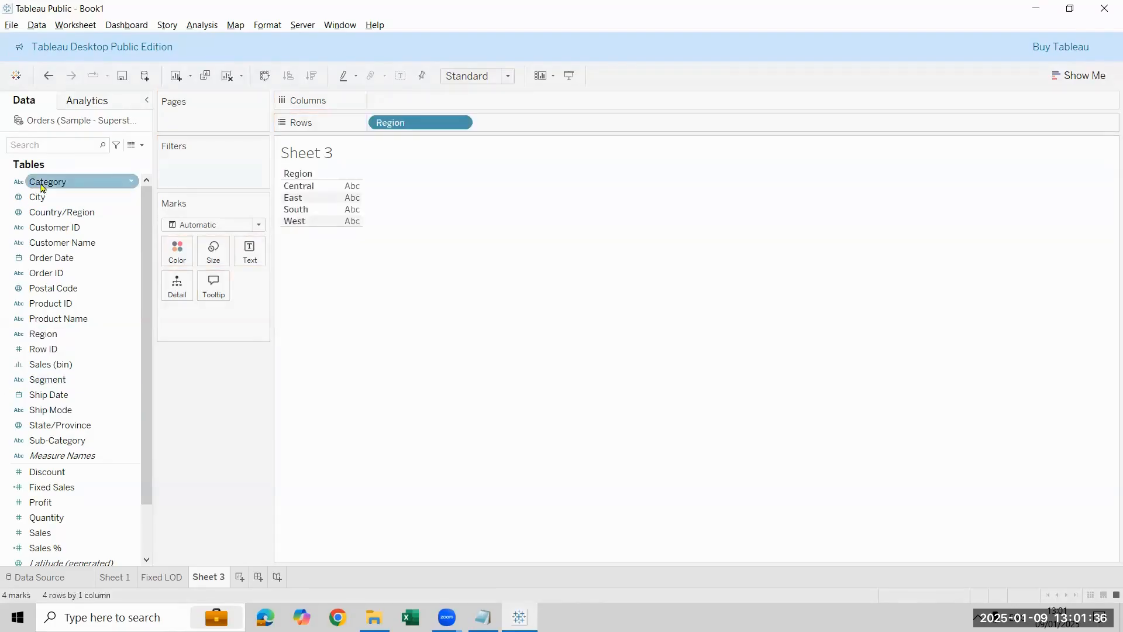
drag(47, 181, 493, 126)
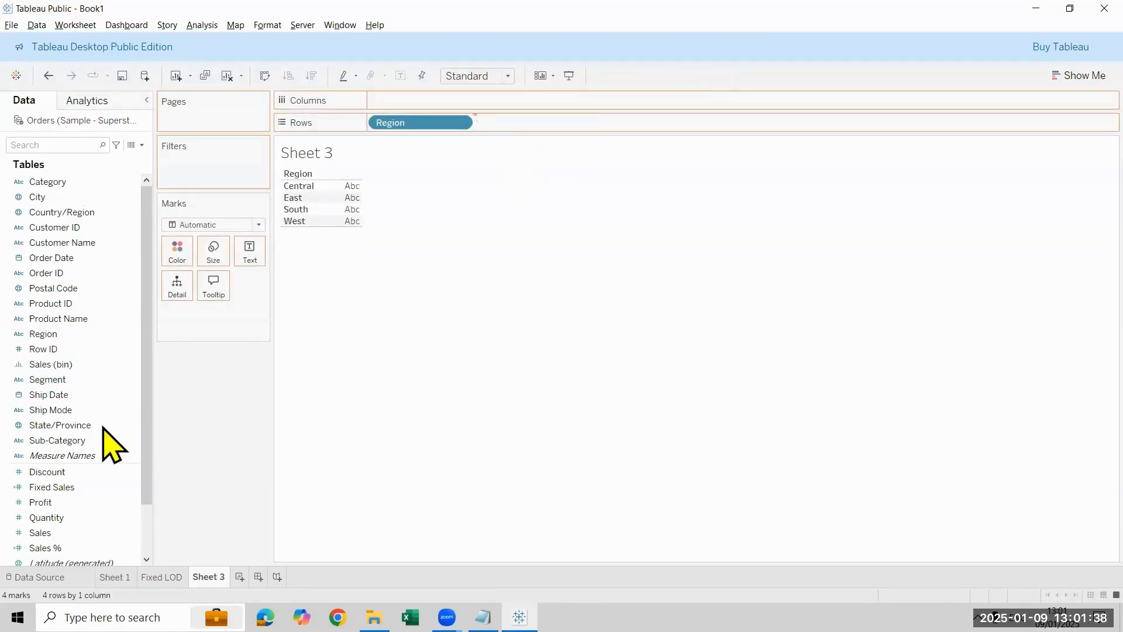
double_click(92, 534)
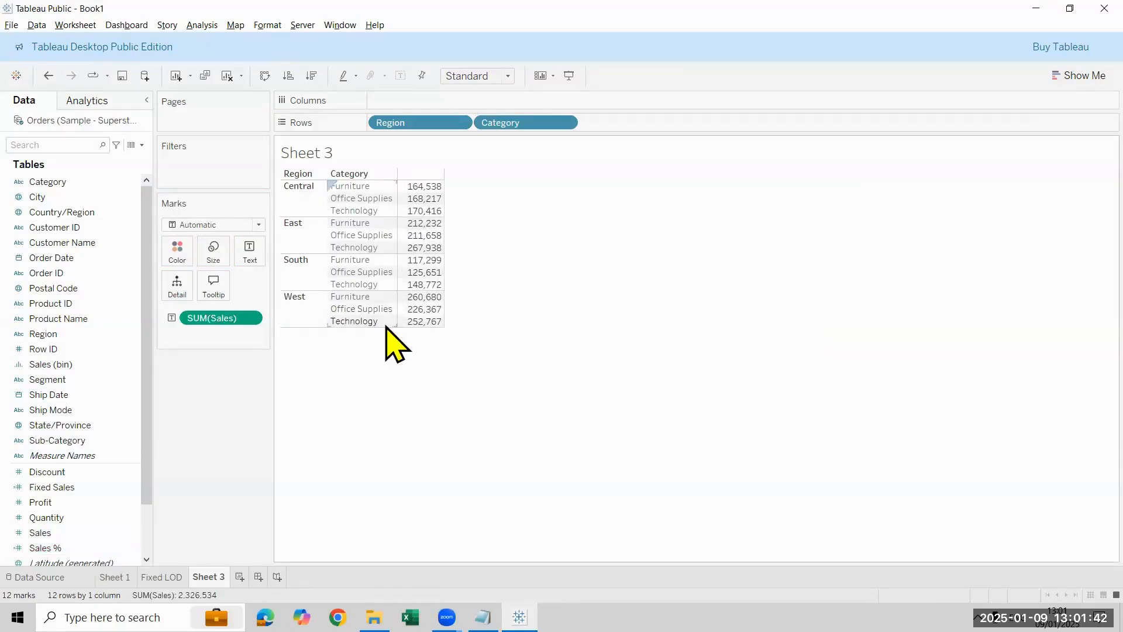
Step: Copy the Fixed LOD sheet's formatting onto Sheet 3 and widen the table's Sales value column
right_click(169, 578)
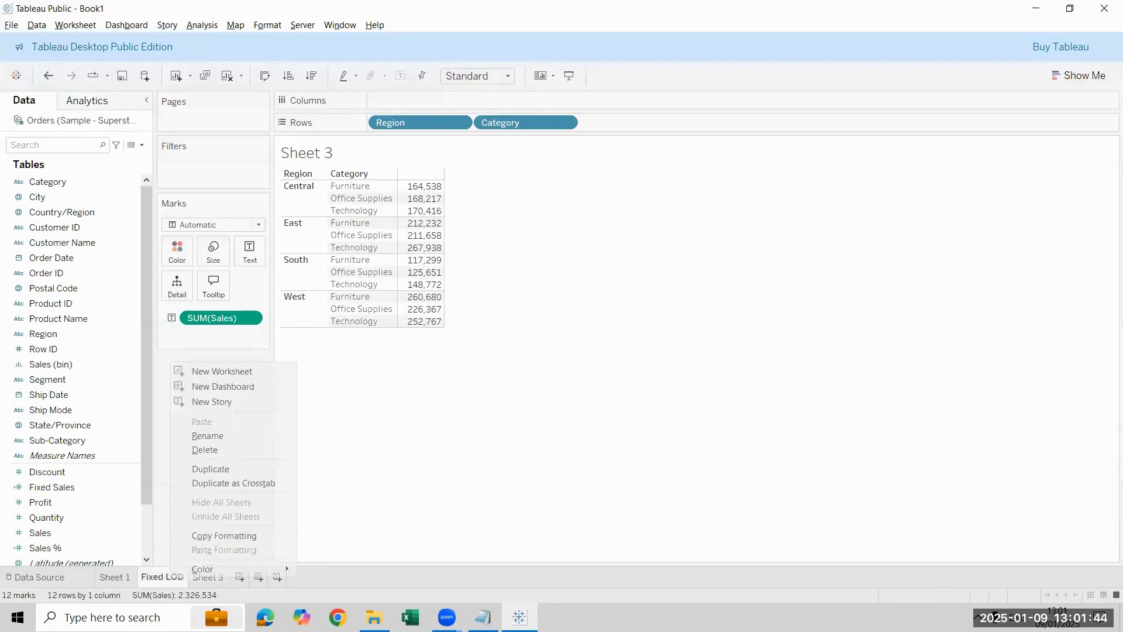
click(209, 579)
right_click(209, 577)
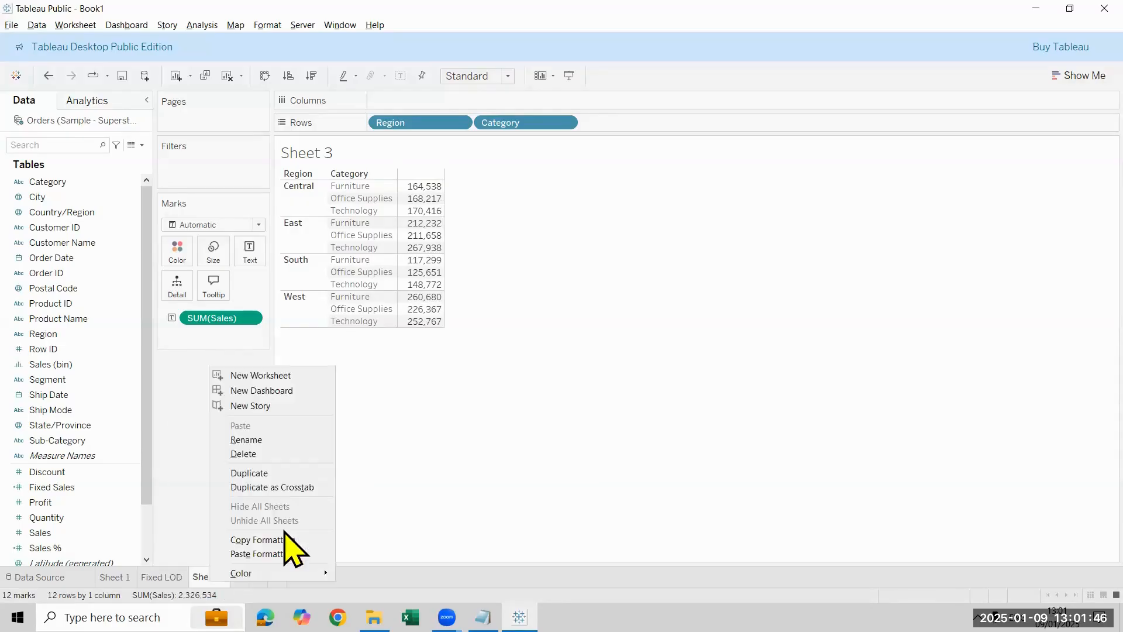
click(263, 554)
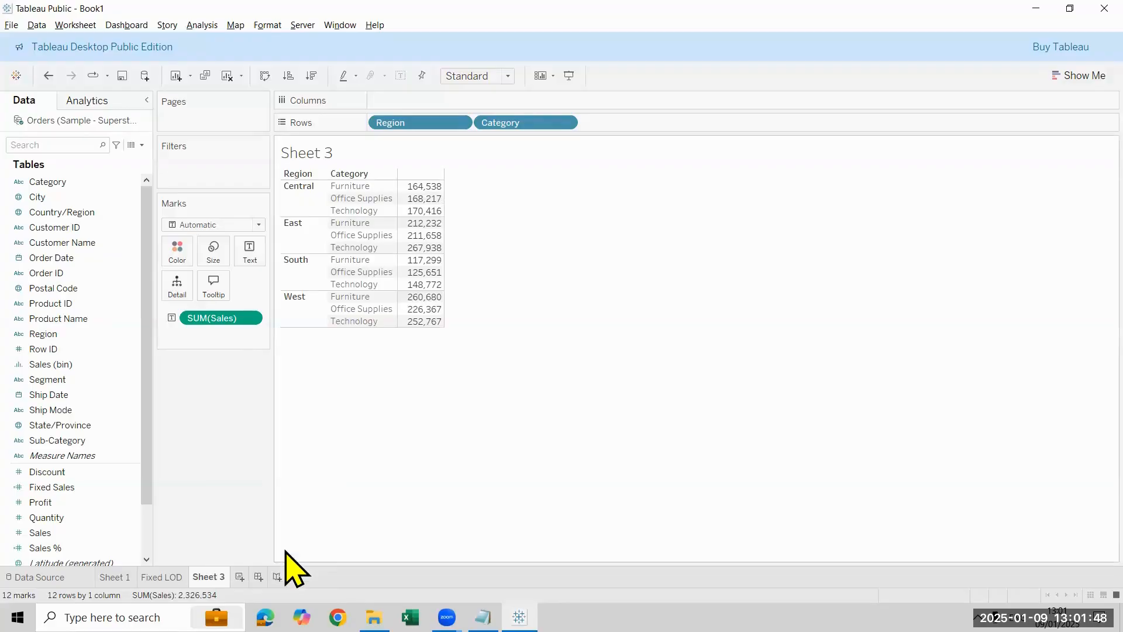
mouse_move(454, 225)
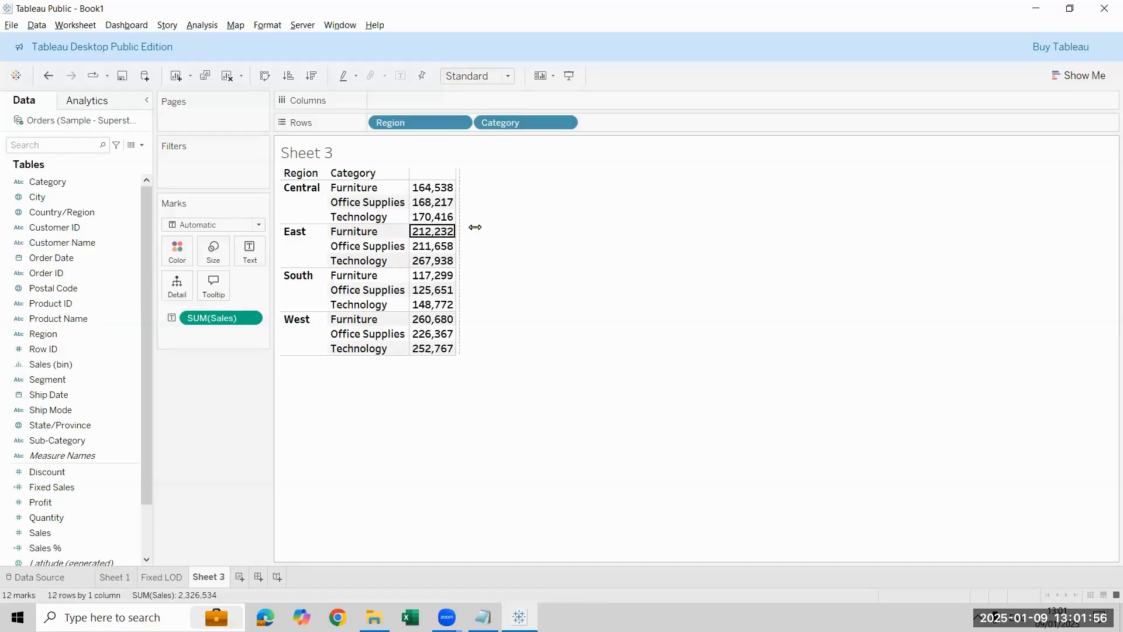
drag(490, 293, 475, 293)
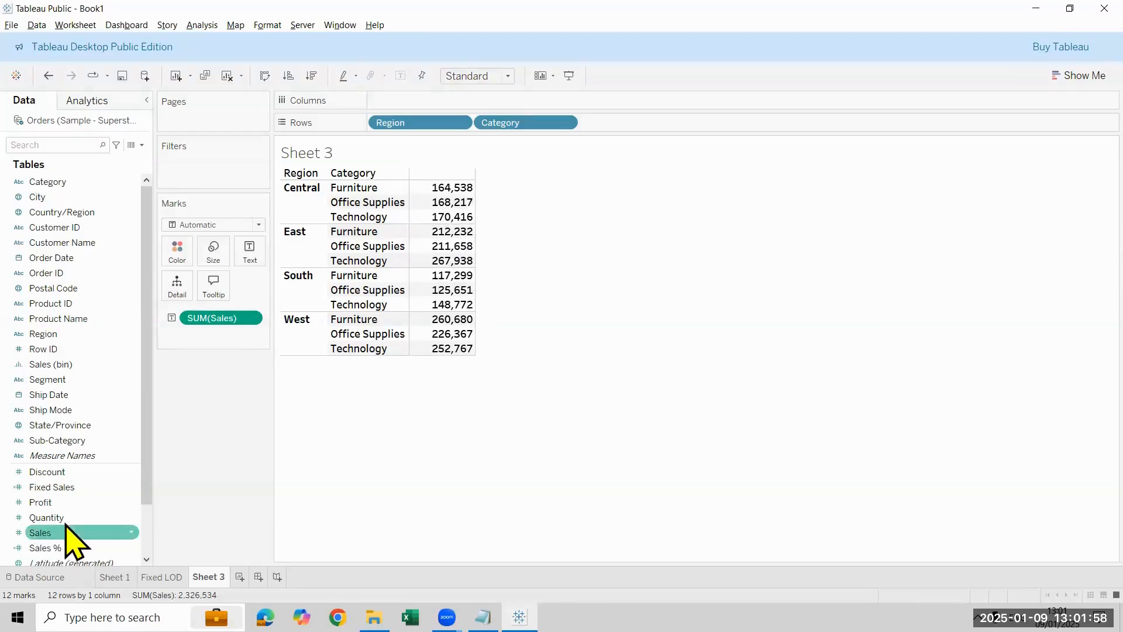
Step: Try Fixed Sales beside Sales in the table and take it out again
double_click(85, 489)
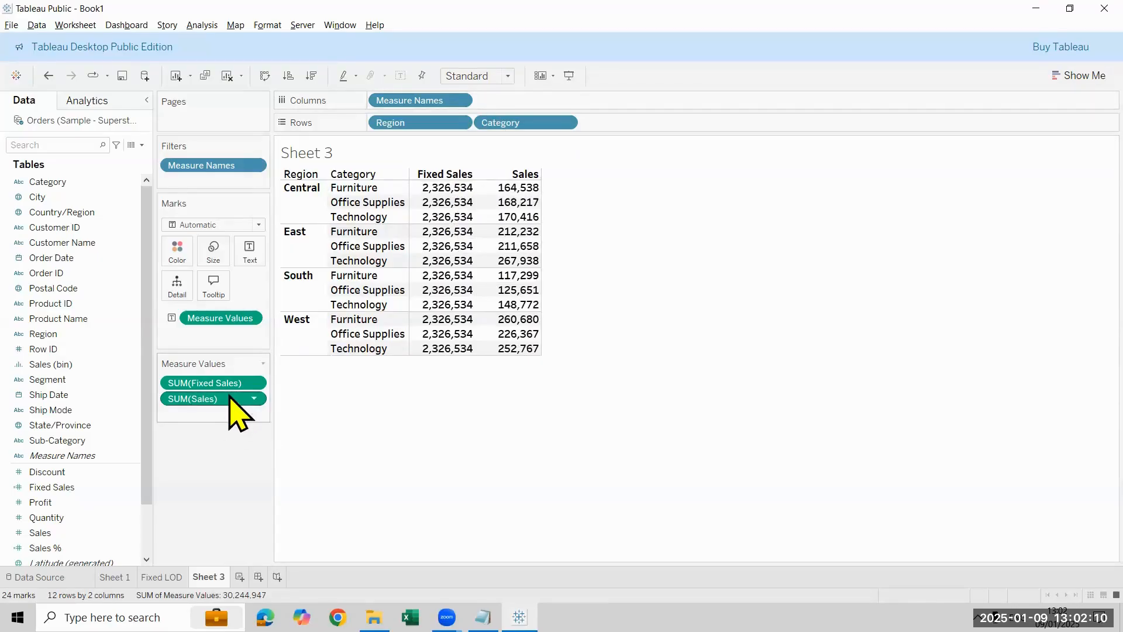
drag(230, 383, 66, 388)
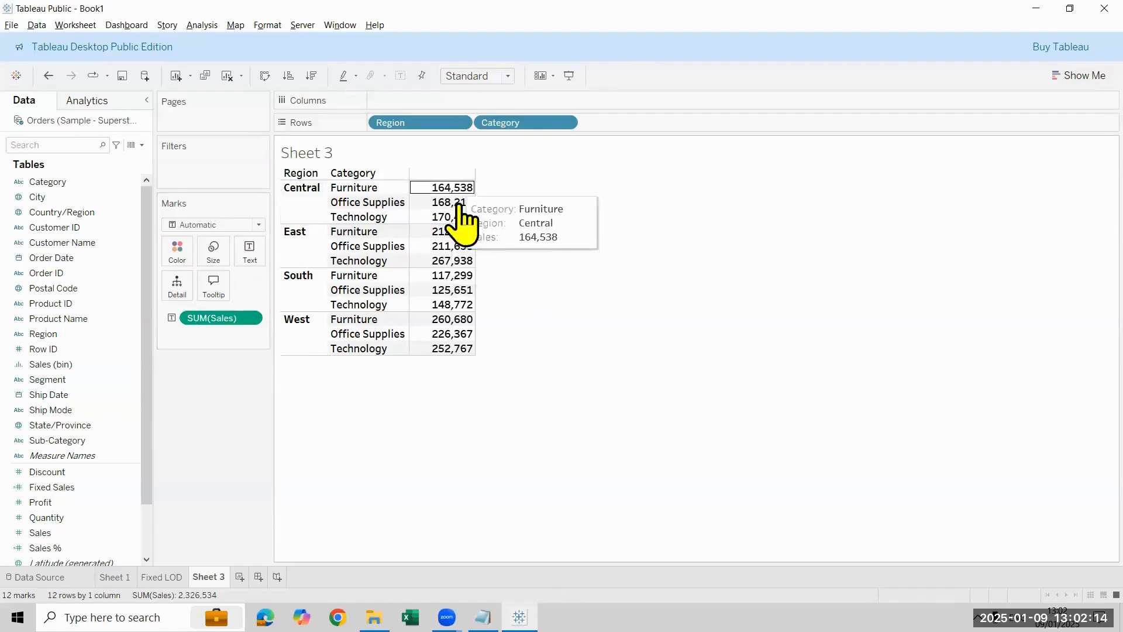
Step: Examine the individual Sales values for the categories within the Central and East regions
mouse_move(462, 241)
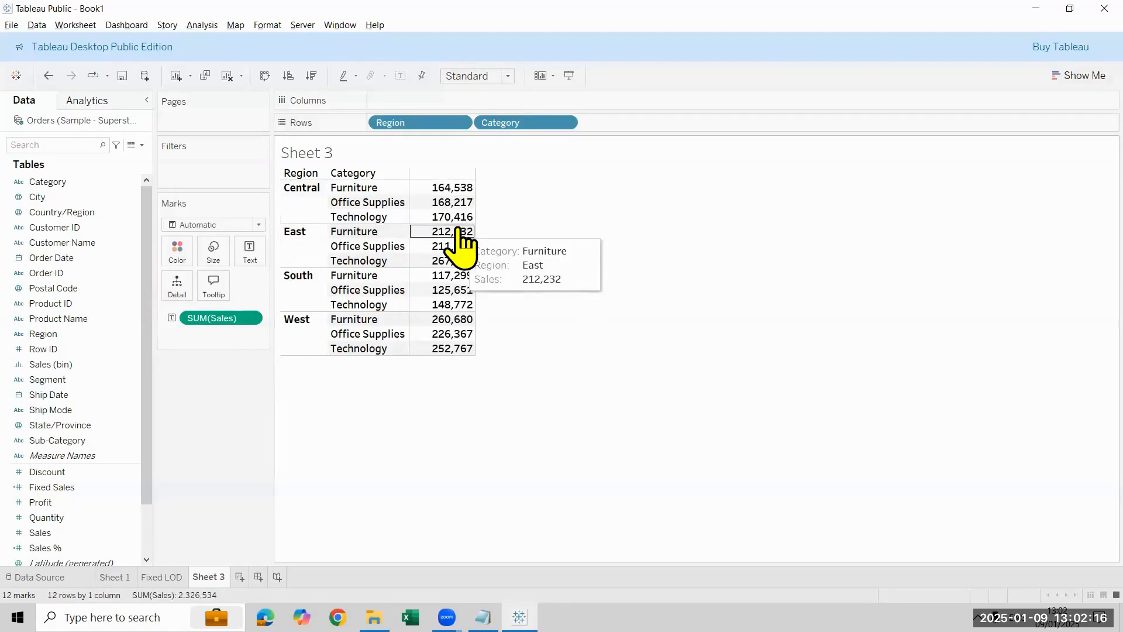
mouse_move(455, 213)
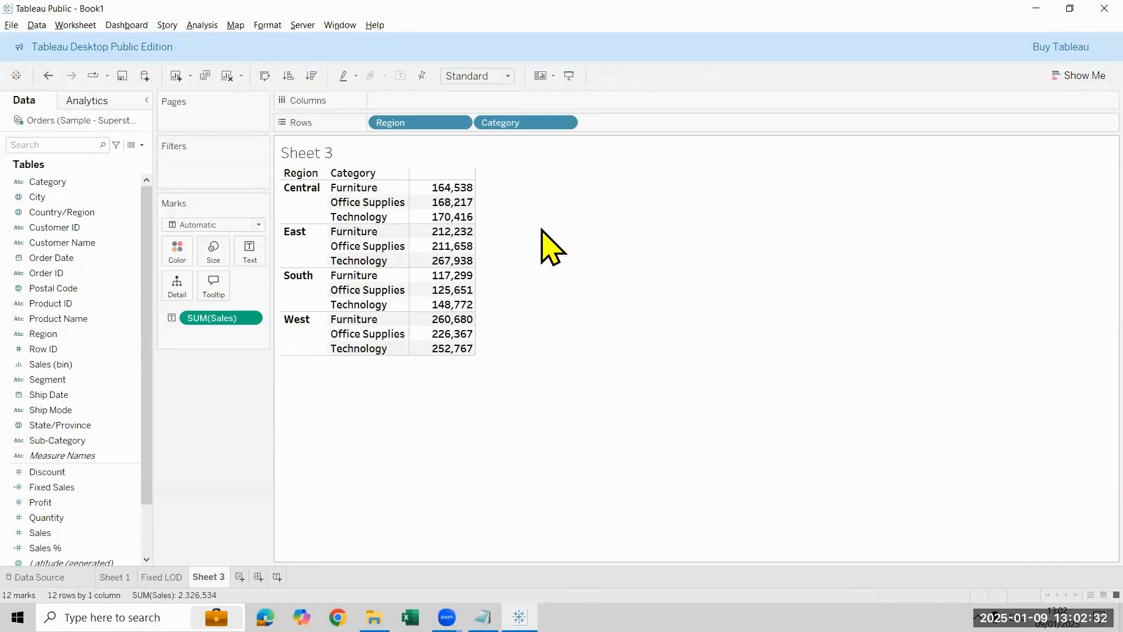
click(463, 188)
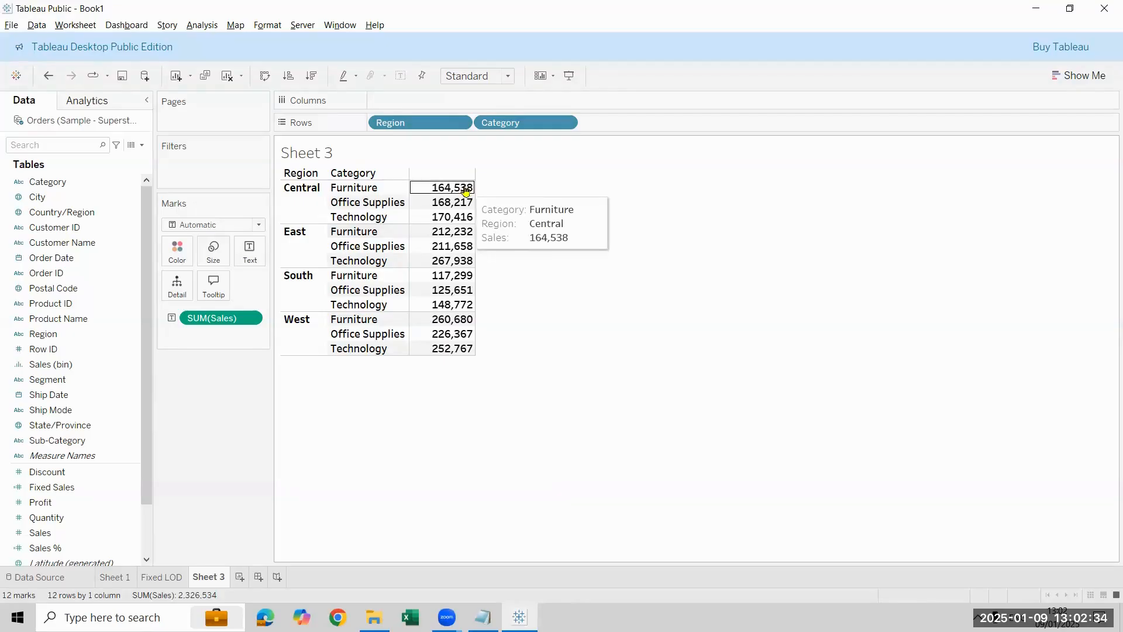
click(466, 217)
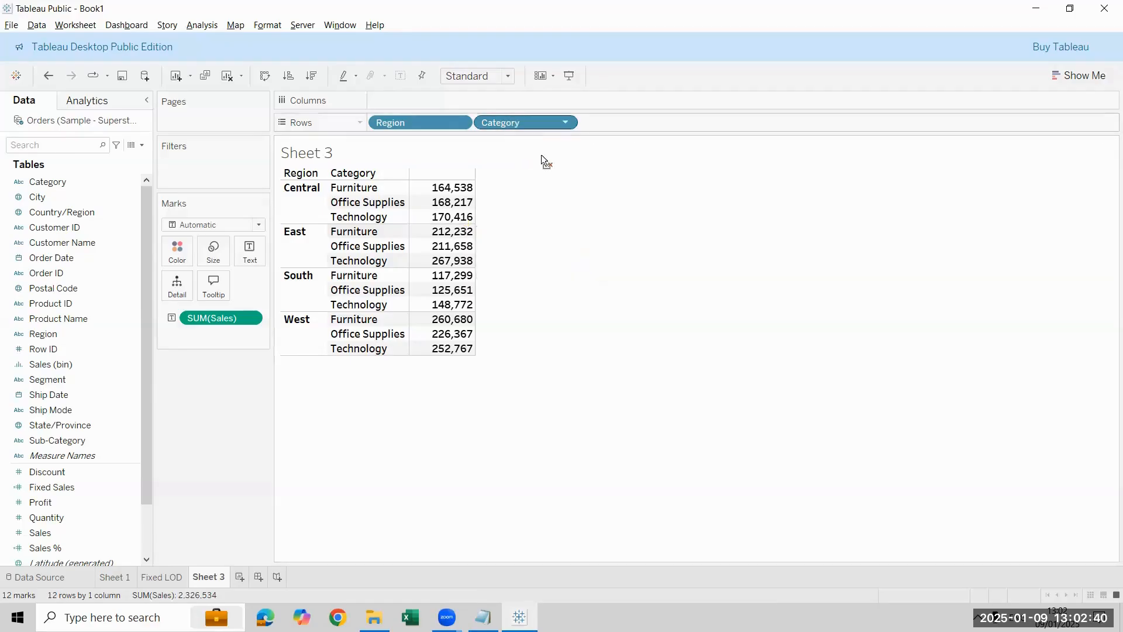
Step: Remove Category from the rows and restore it, twice, to compare region-level Sales with the category breakdown
drag(542, 154, 150, 451)
click(383, 192)
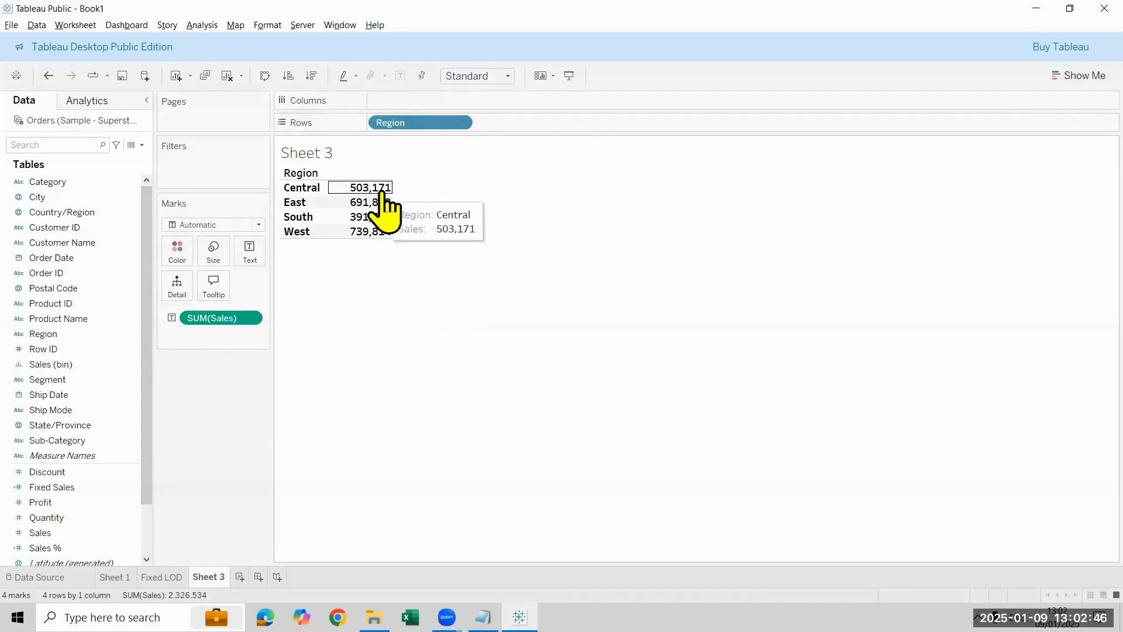
drag(58, 185, 543, 125)
mouse_move(431, 192)
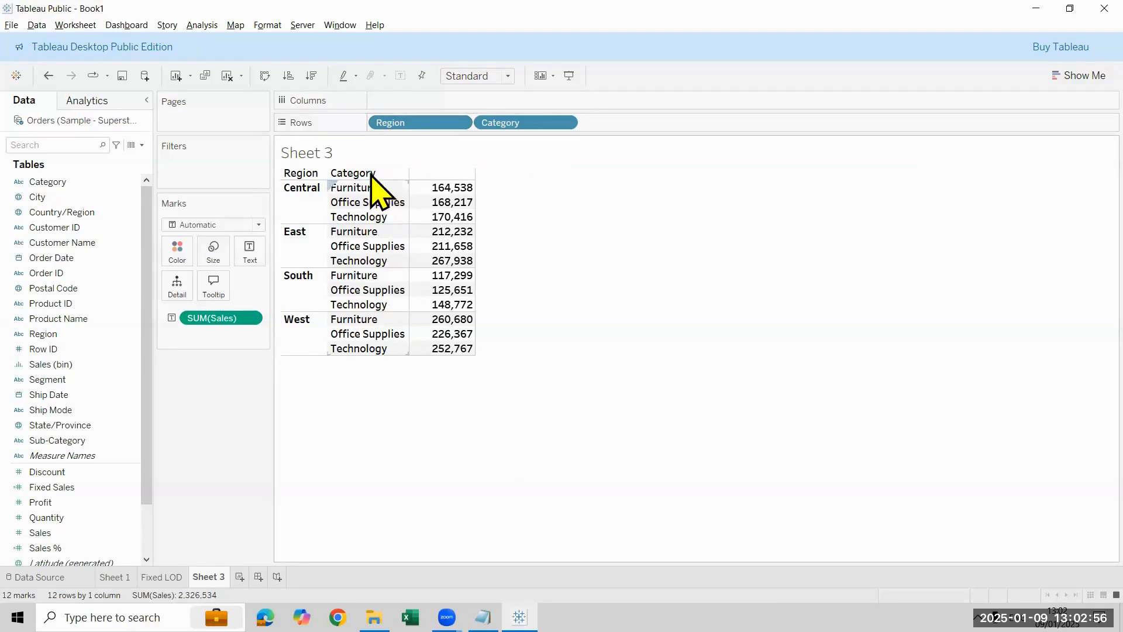
mouse_move(465, 196)
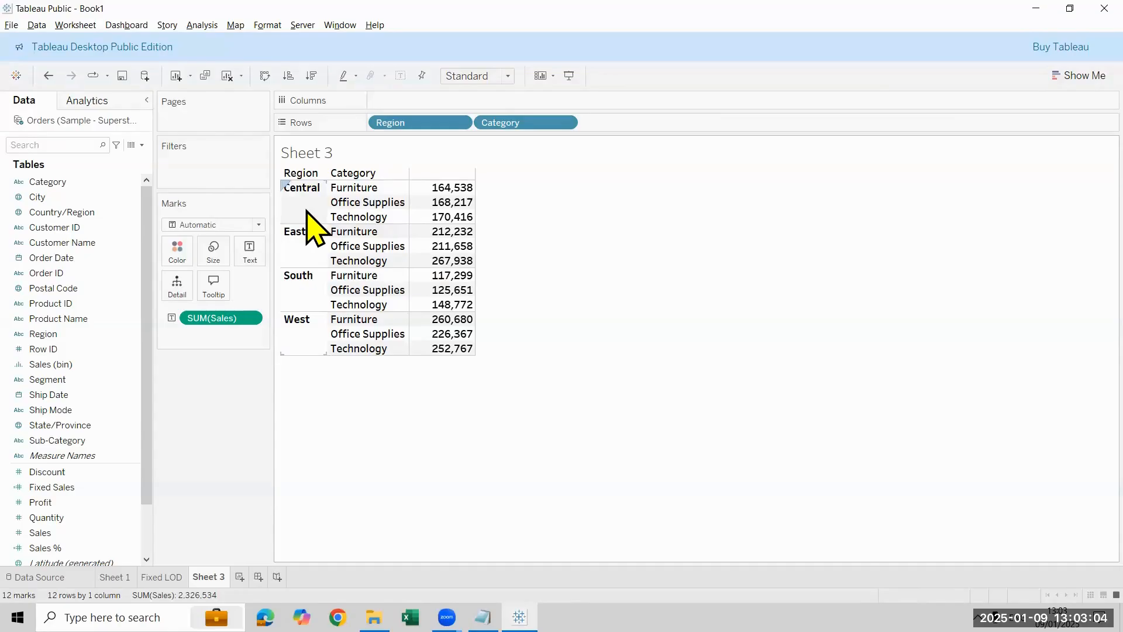
drag(509, 123, 100, 358)
mouse_move(377, 237)
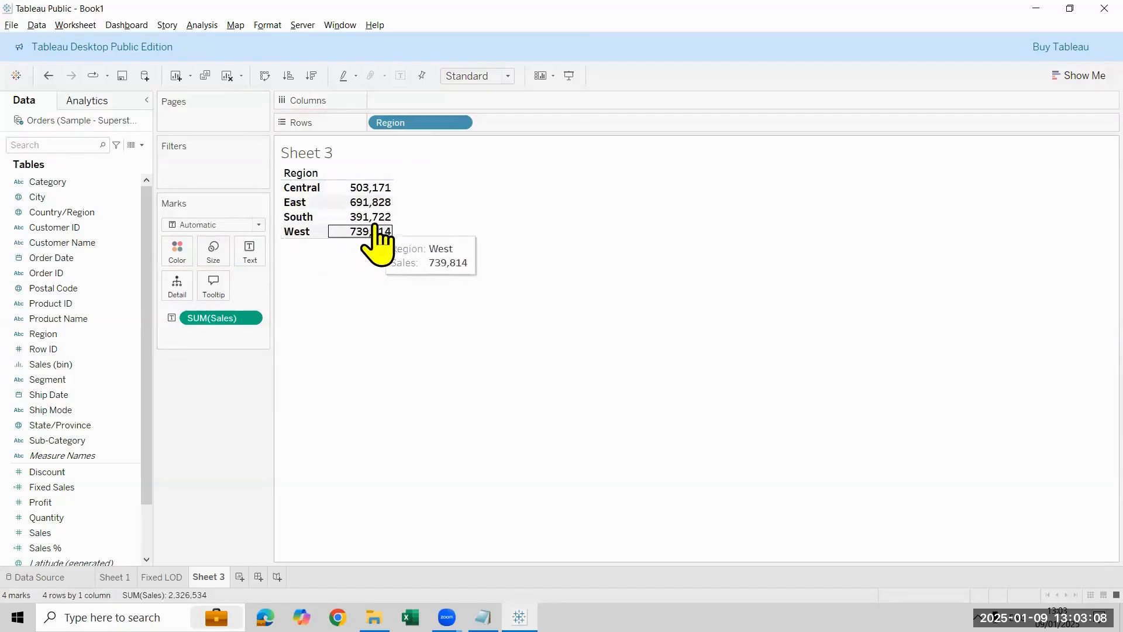
mouse_move(377, 198)
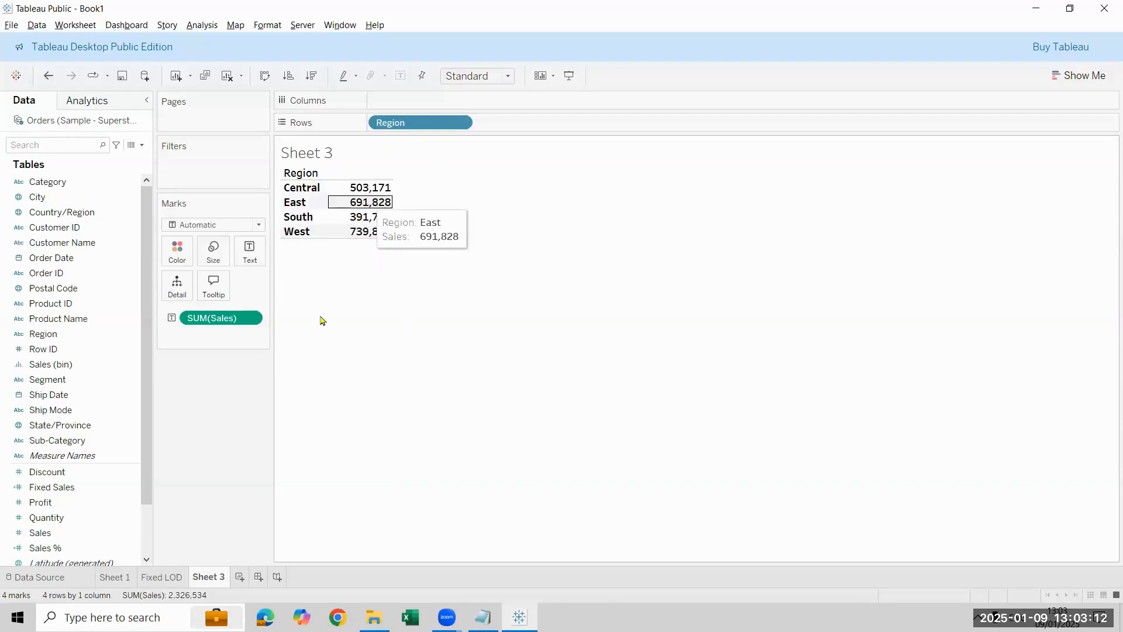
drag(87, 183, 541, 149)
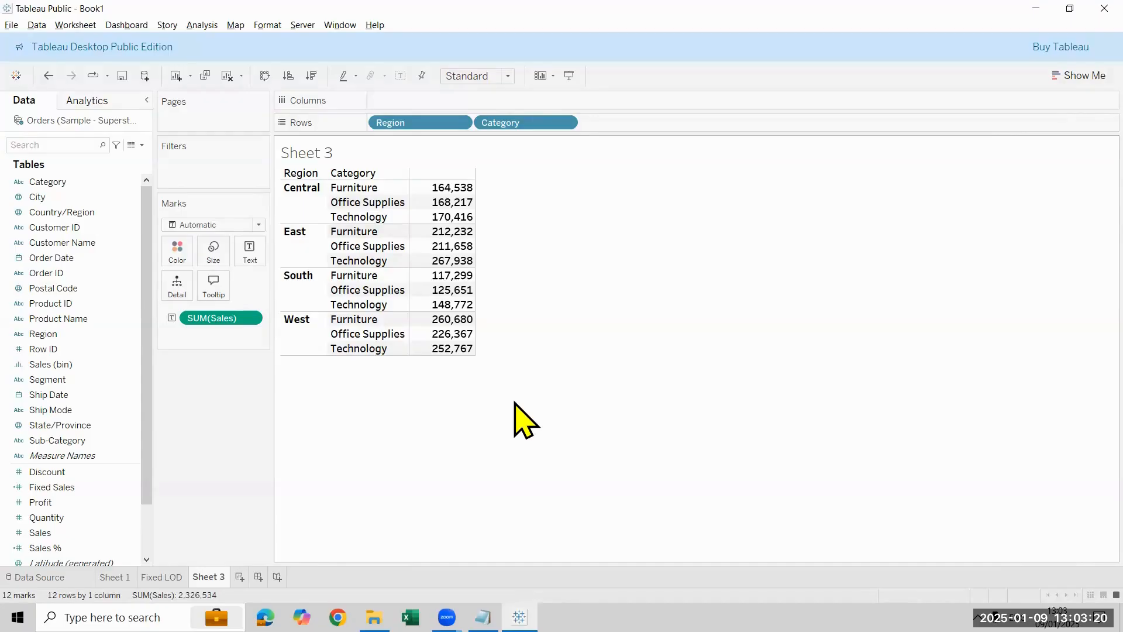
Step: Create a new calculated field named Region Sales
click(142, 146)
click(143, 157)
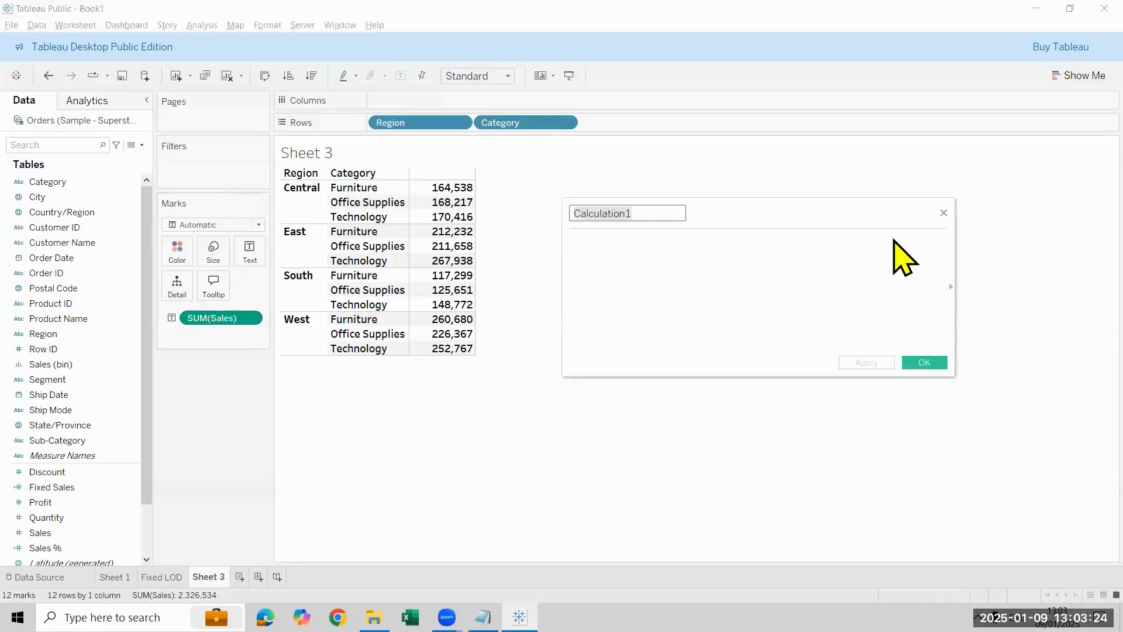
key(ctrl+a)
key(BackSpace)
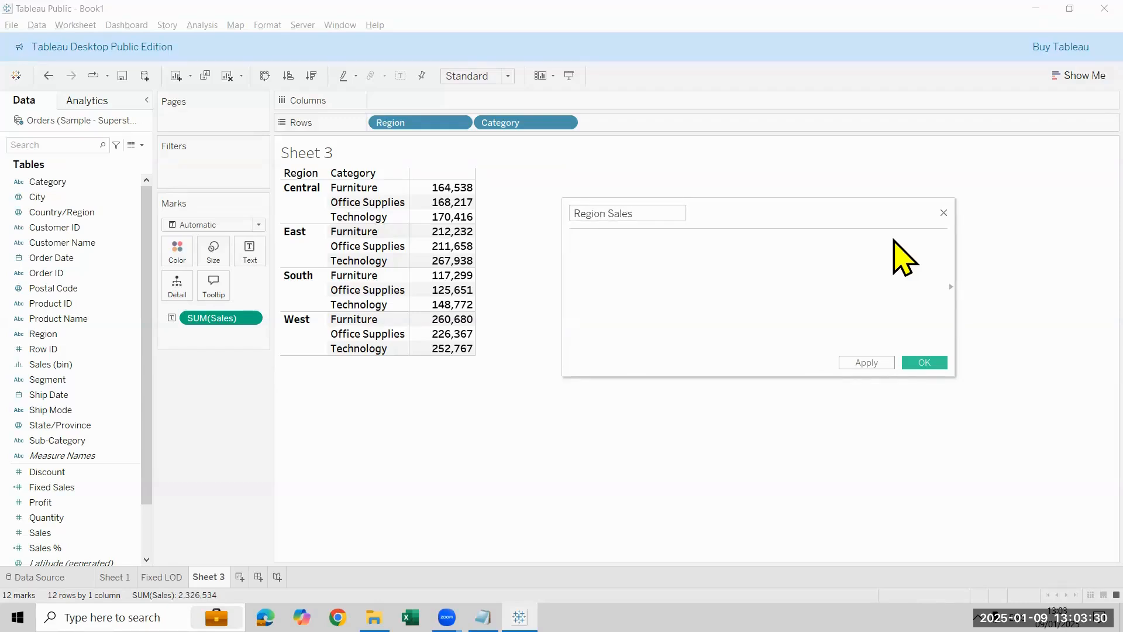
Step: Enter the Region Sales formula { EXCLUDE [Category]:SUM([Sales])} and save the calculation
click(904, 257)
text({ EXCLUDE)
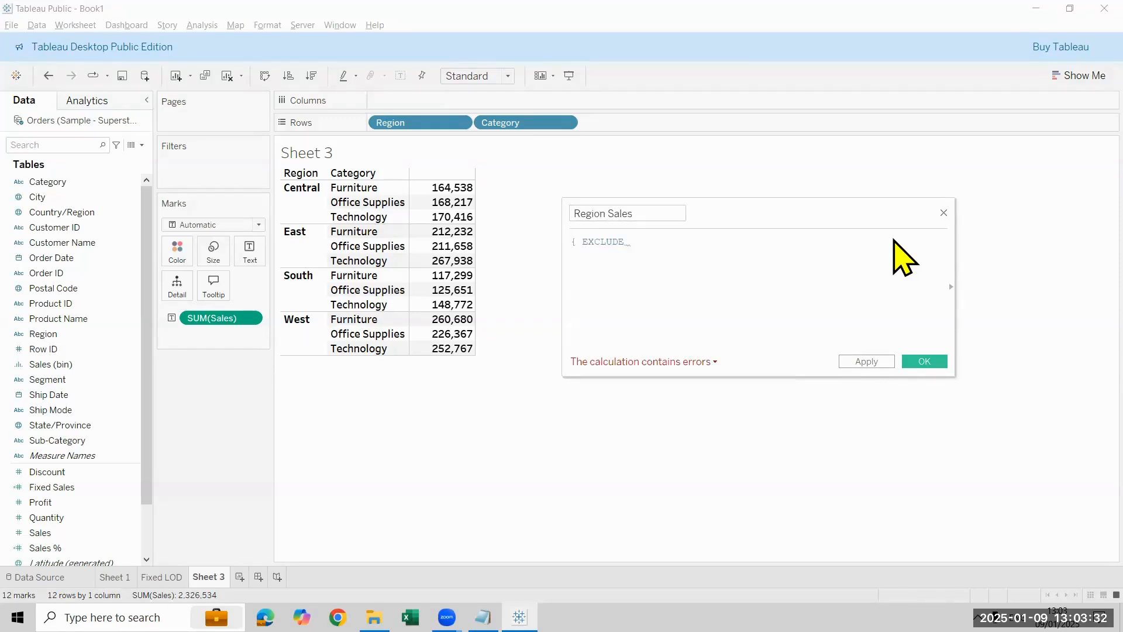
text( re)
key(BackSpace)
key(BackSpace)
text(cate)
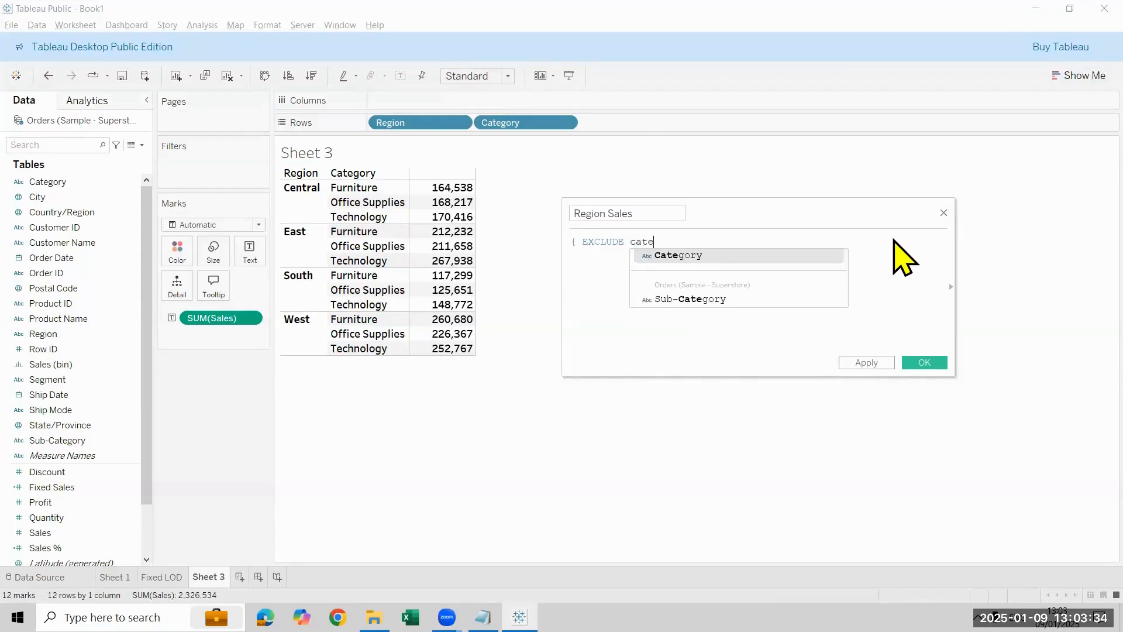
key(Return)
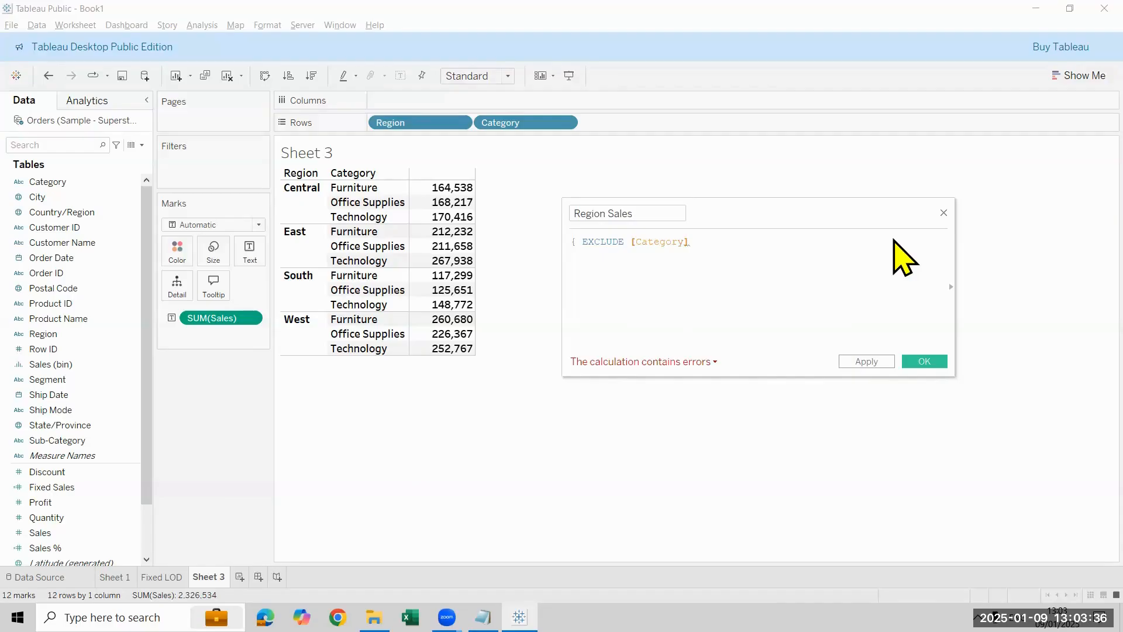
text(:SUM(sa)
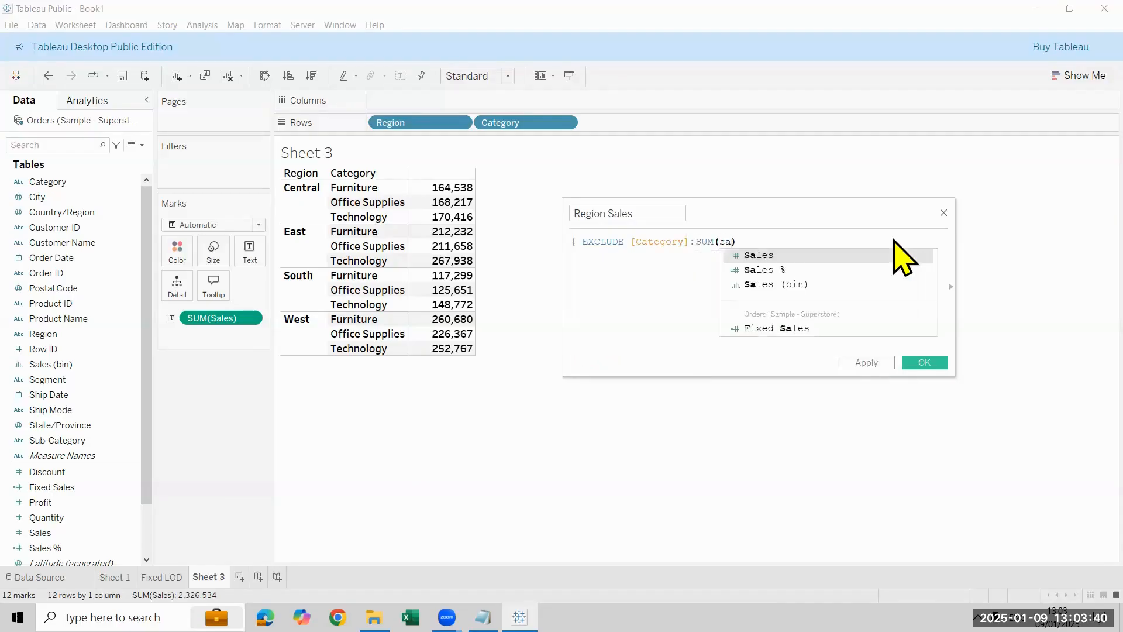
key(Return)
text(})
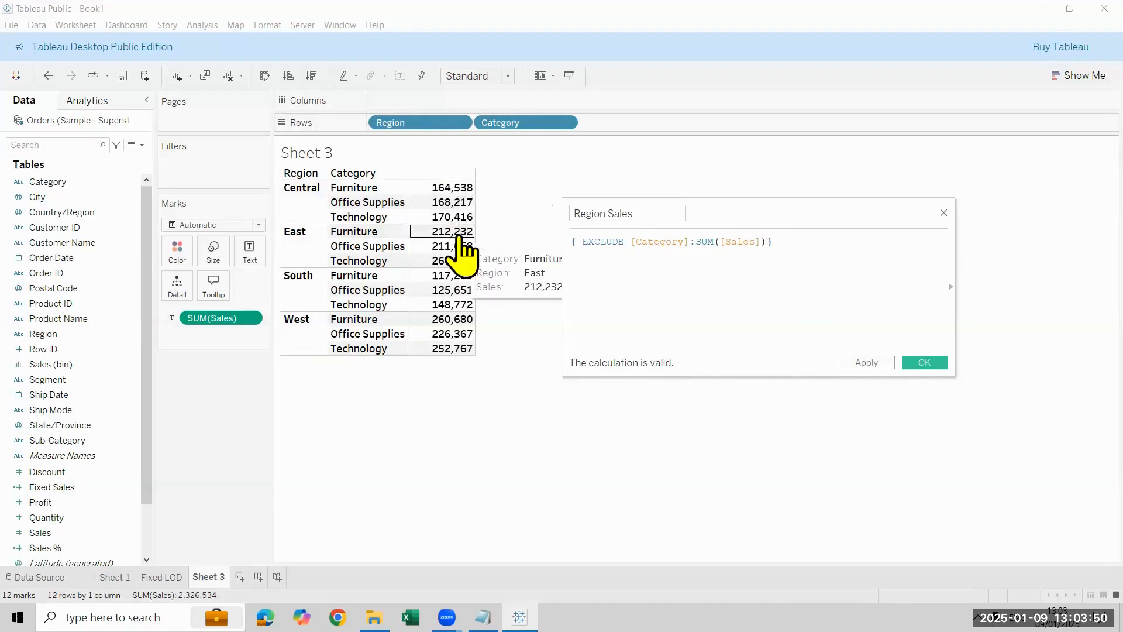
click(938, 364)
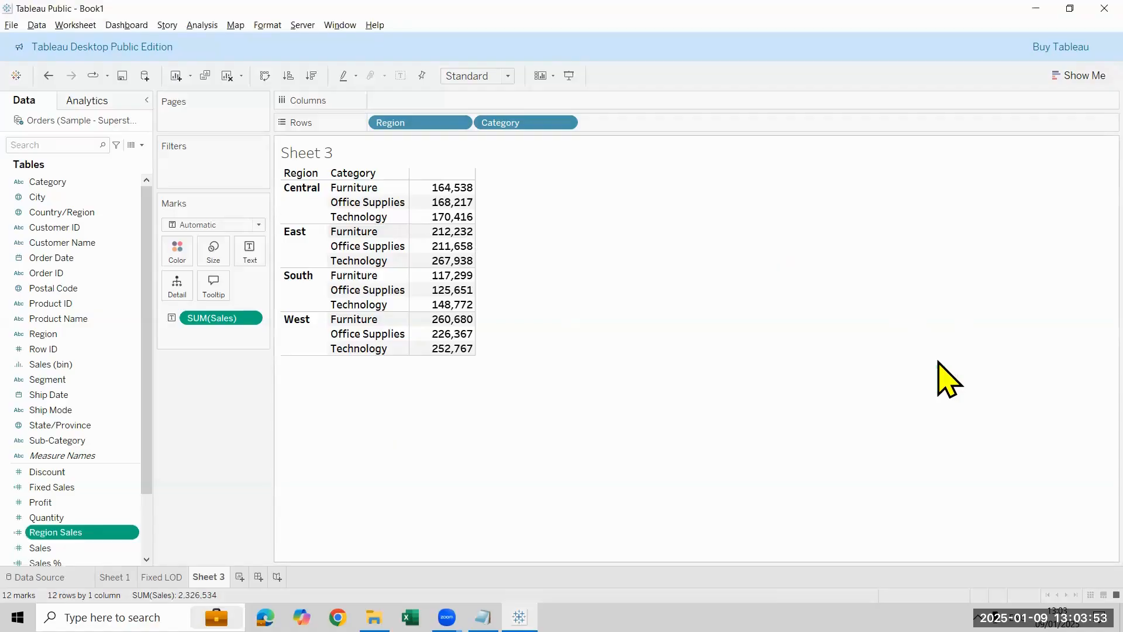
Step: Add Region Sales to the table beside Sales and compare it with the category values
double_click(108, 532)
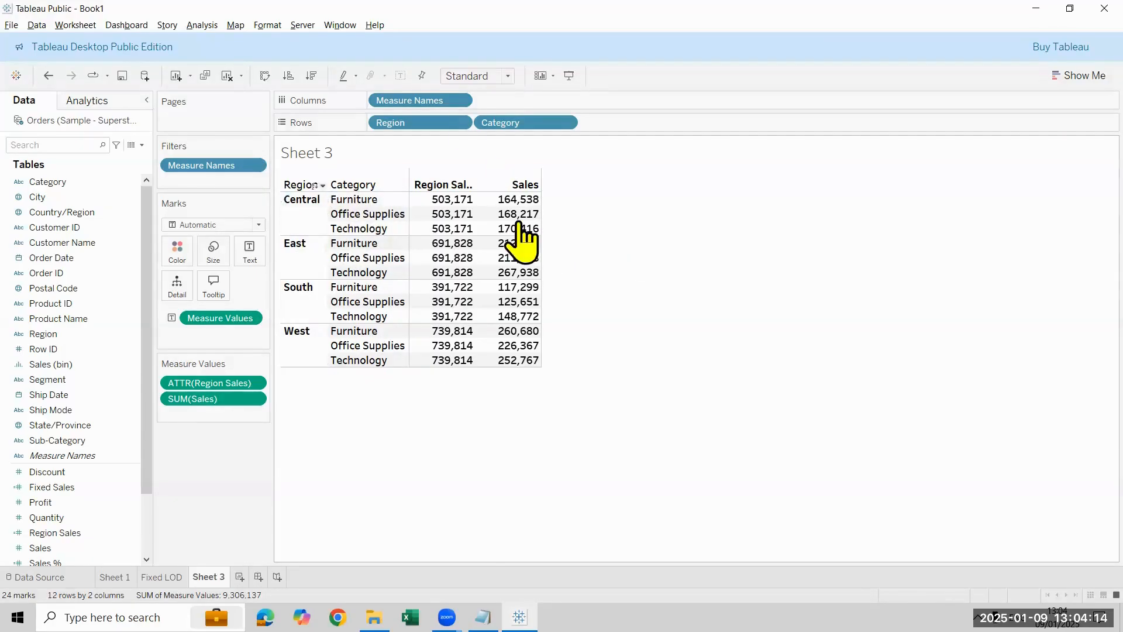
mouse_move(518, 221)
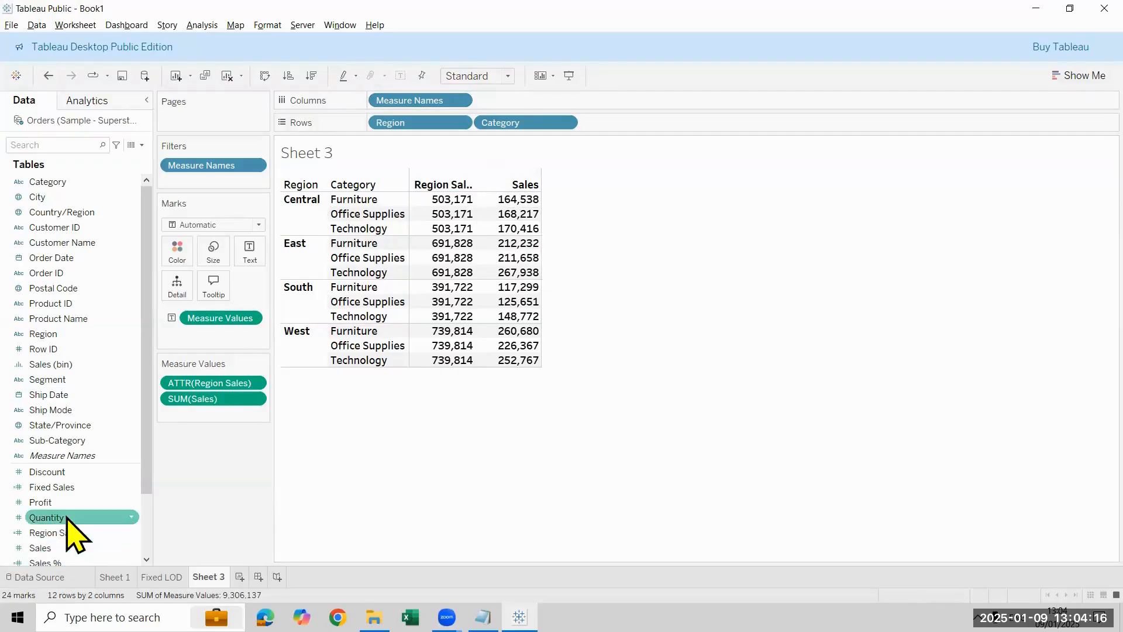
Step: Open the Region Sales calculation to review its EXCLUDE formula, and close it without changes
right_click(100, 532)
click(176, 310)
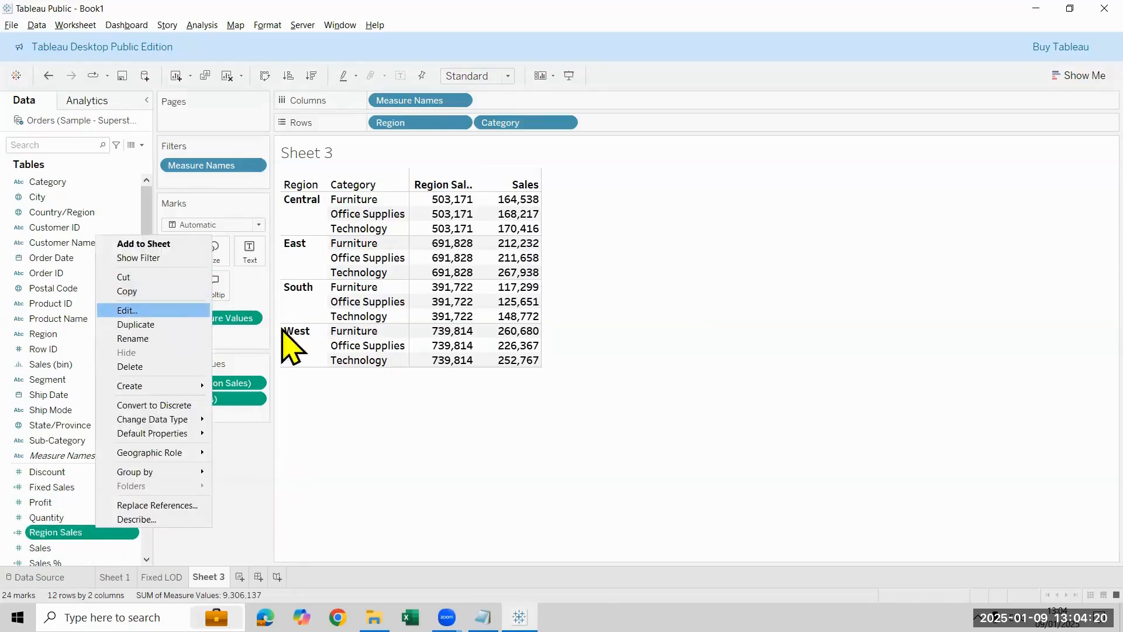
scroll(819, 285, up, 5)
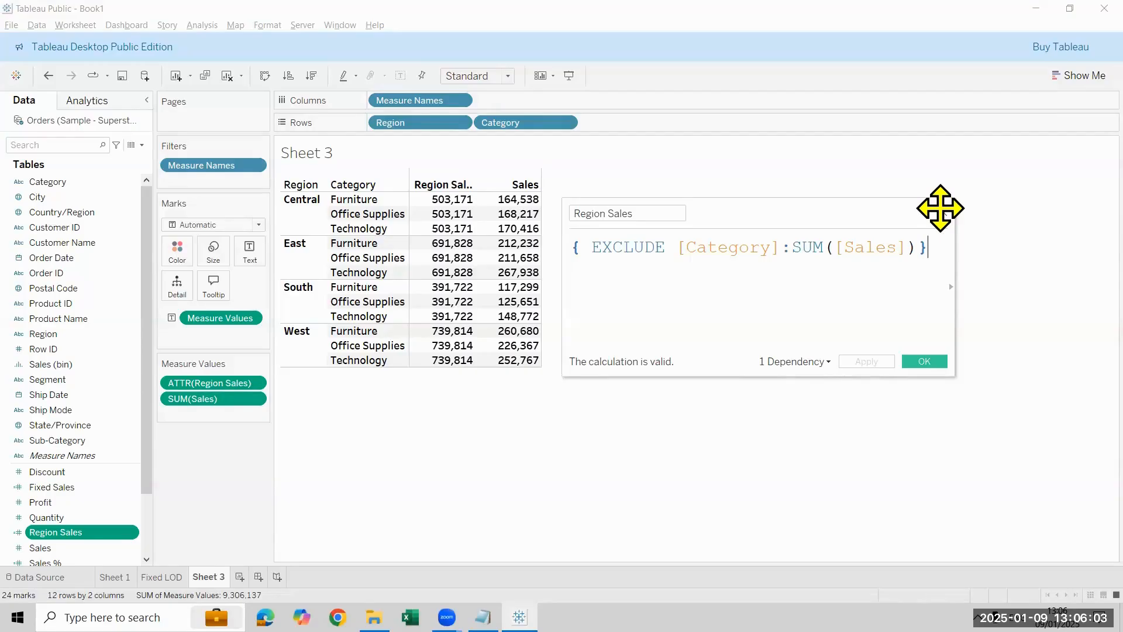
click(938, 361)
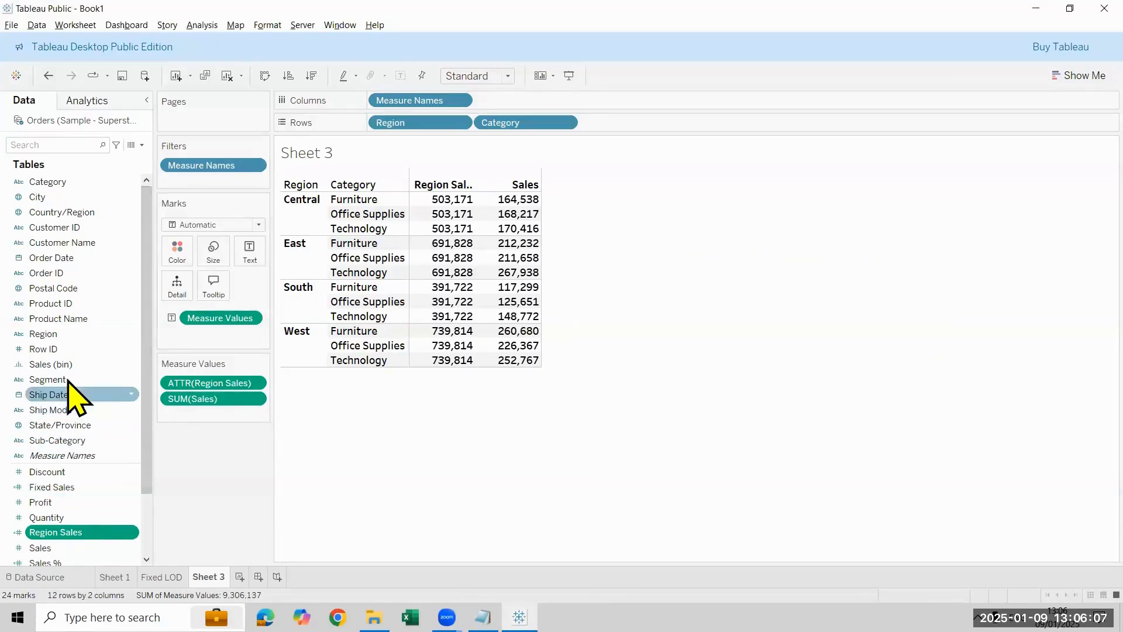
Step: Add Segment to the rows after Category to compare Region Sales by segment, and remove it again
drag(64, 379, 654, 120)
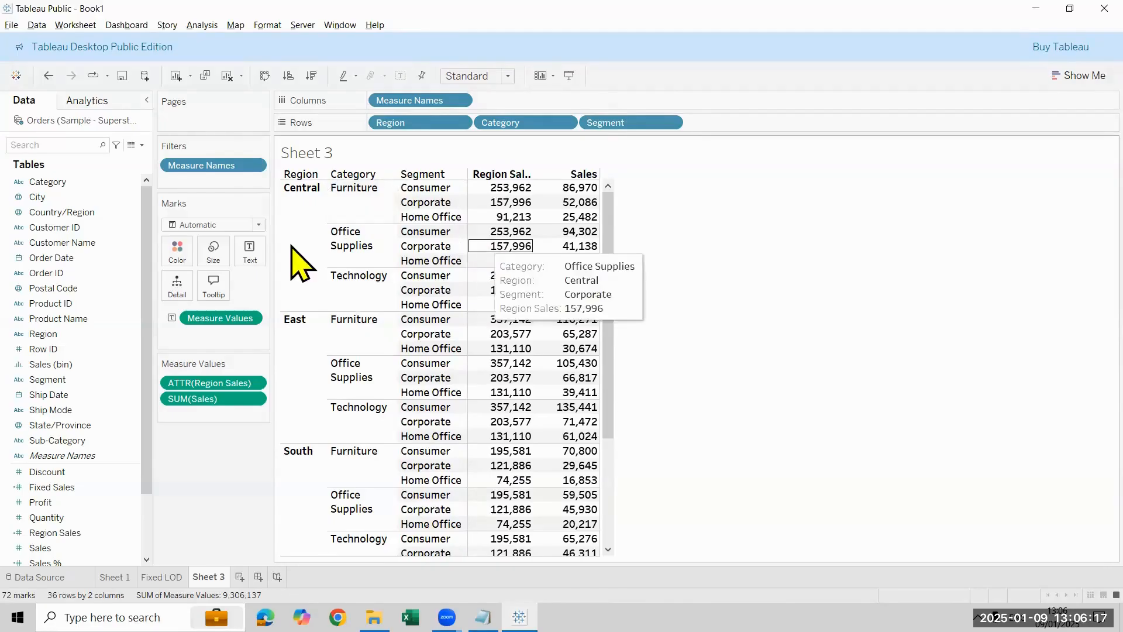
drag(632, 124, 123, 275)
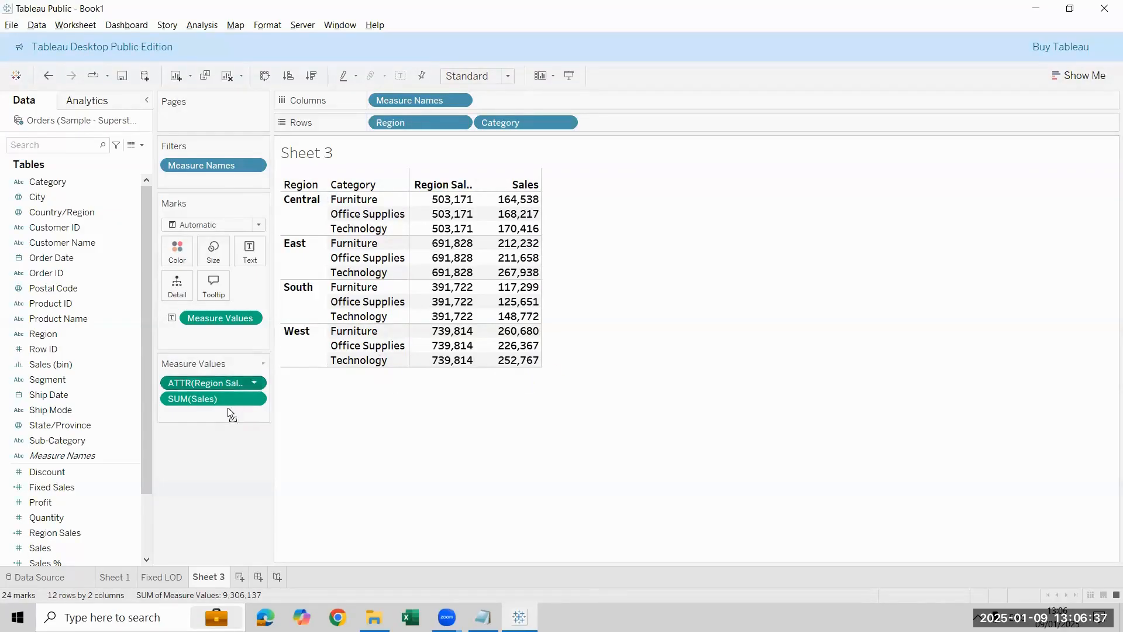
Step: Place Sales ahead of Region Sales in the table and rename the worksheet as Exclude LOD
drag(230, 413, 230, 409)
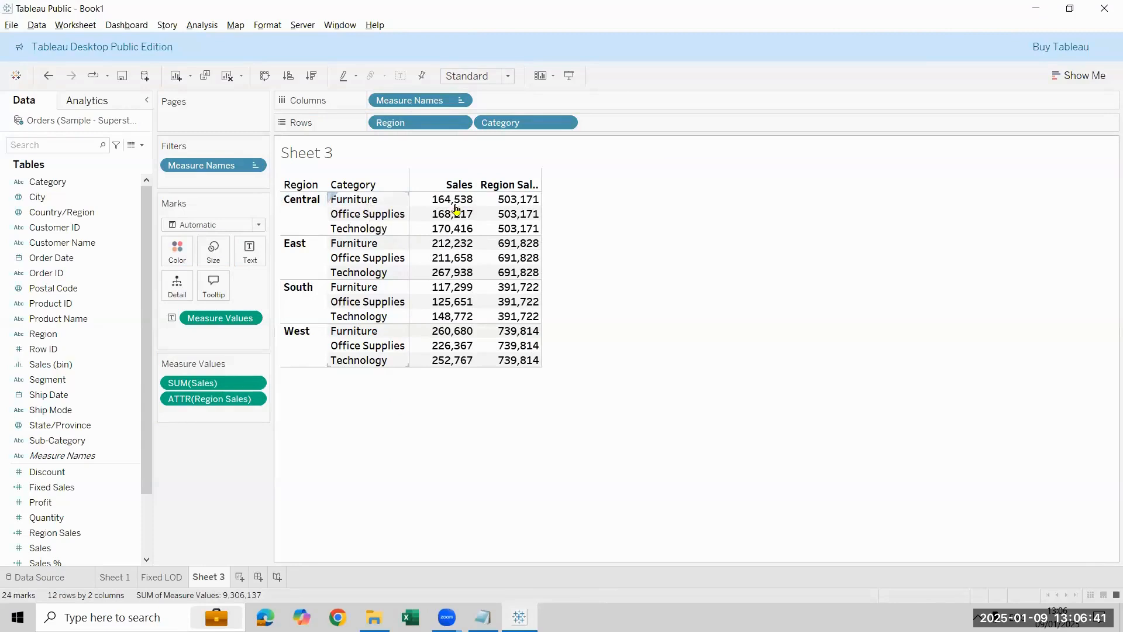
mouse_move(533, 209)
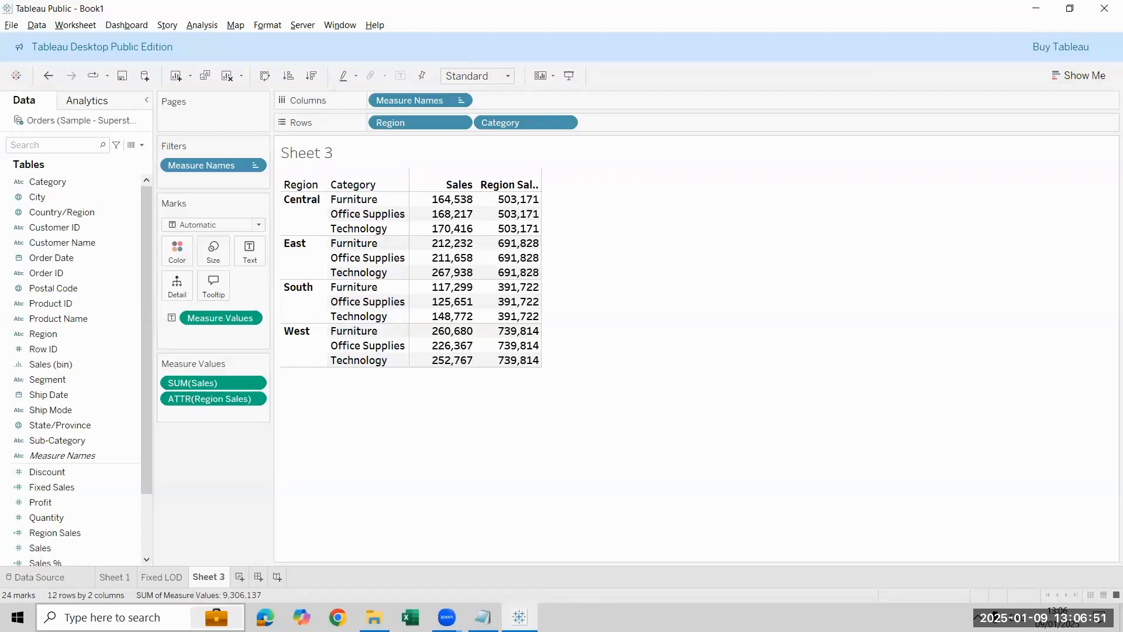
double_click(209, 577)
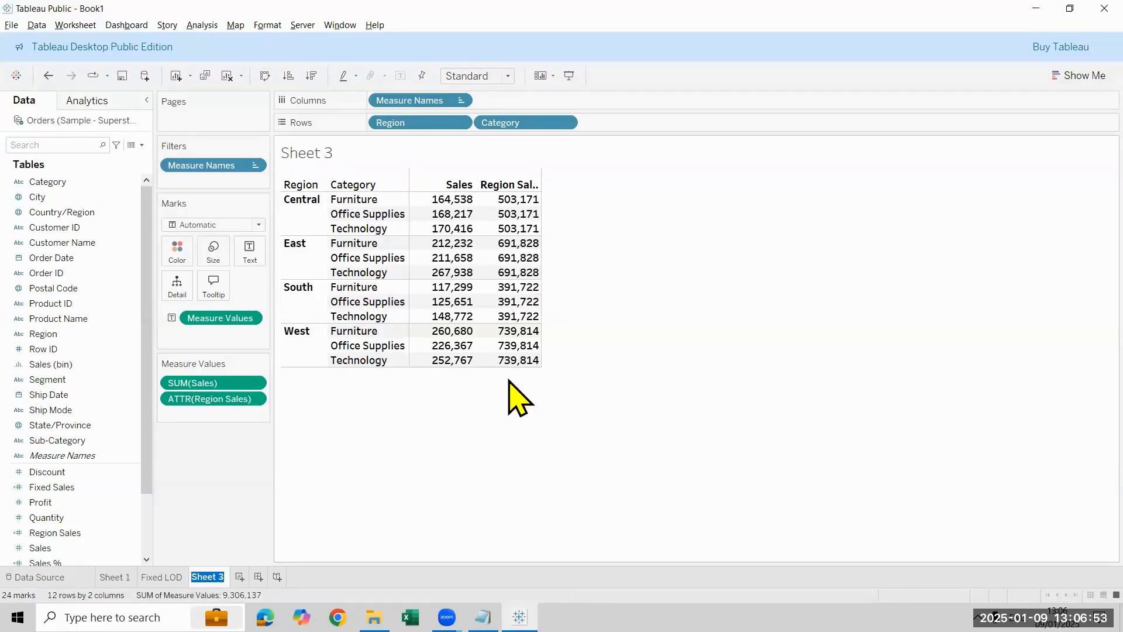
text(Exclude LOD)
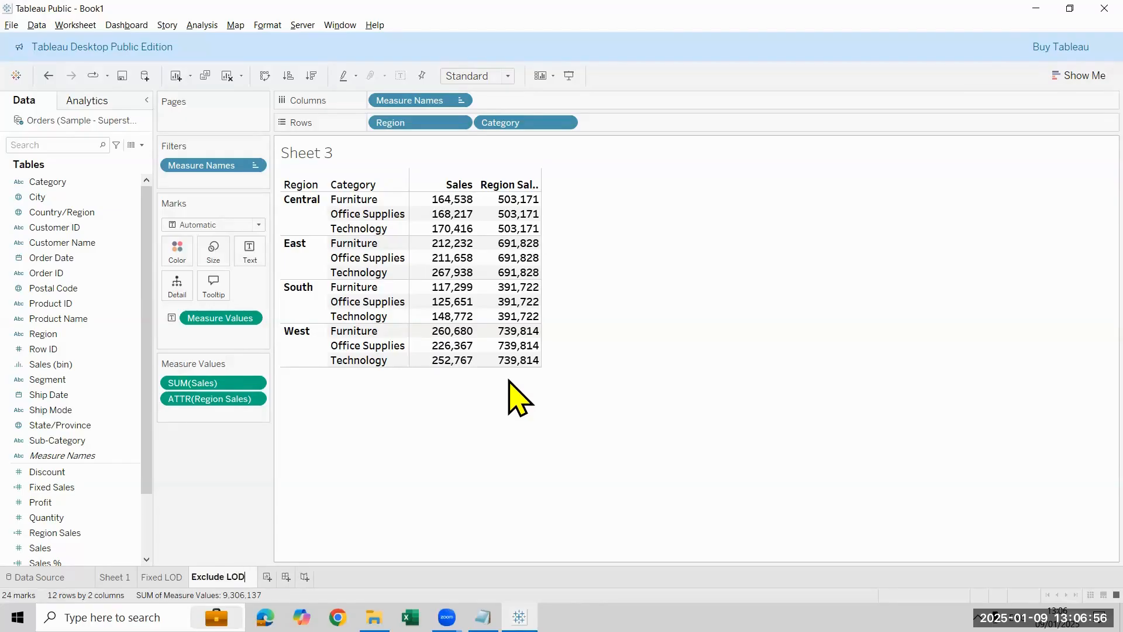
key(Return)
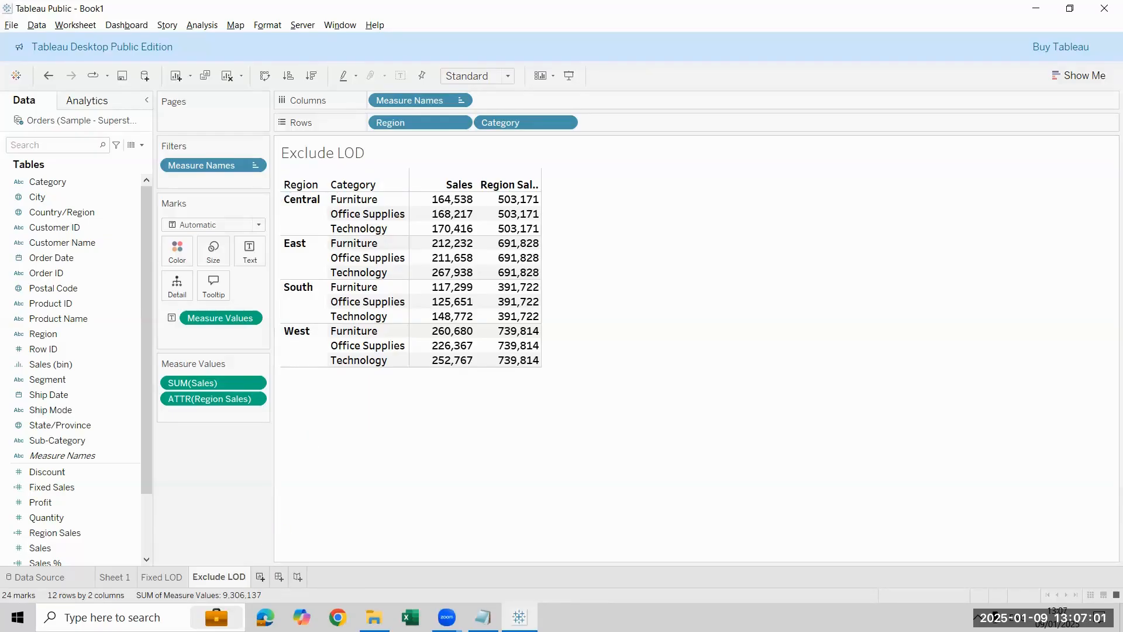
Step: Build a text table on a new worksheet with Region and Category as rows and Sales as the values
click(259, 576)
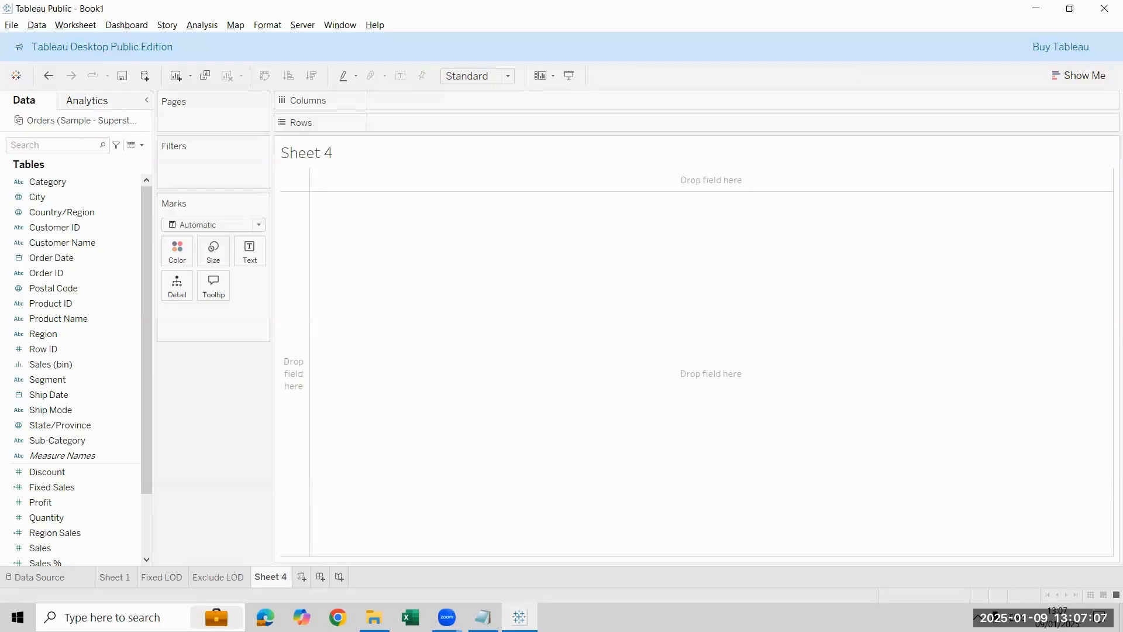
drag(44, 334, 398, 121)
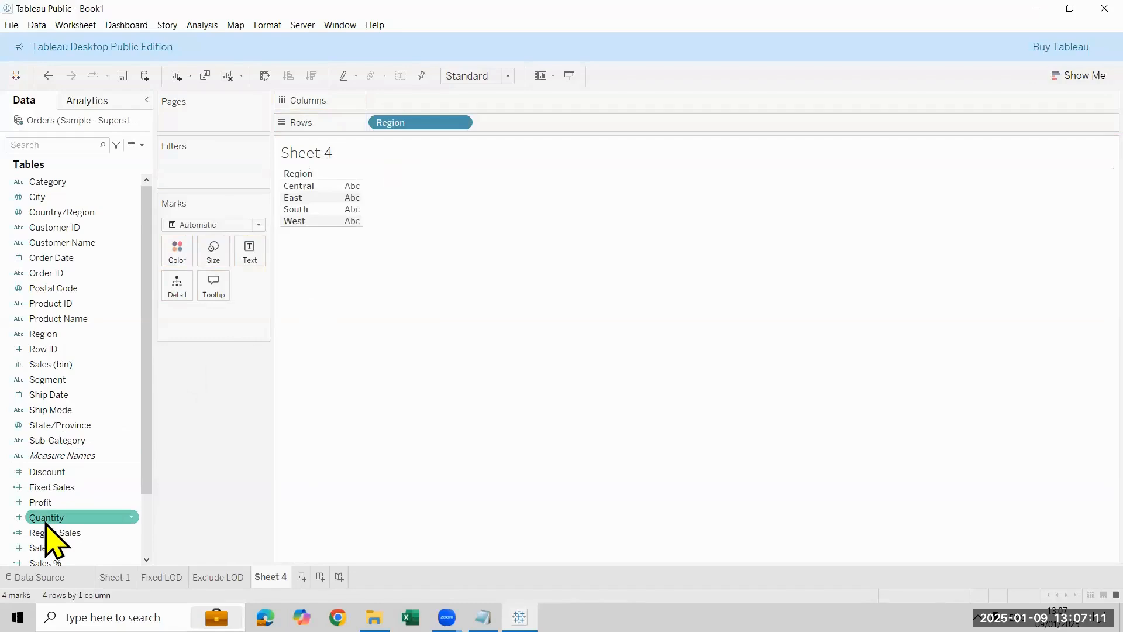
drag(59, 181, 545, 144)
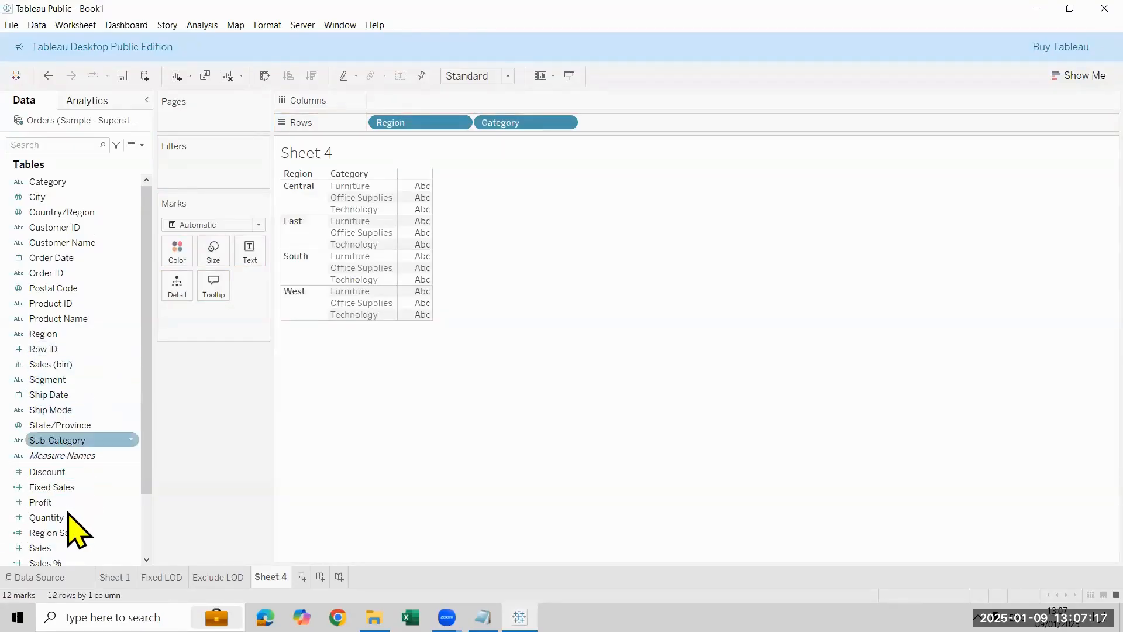
drag(59, 547, 526, 103)
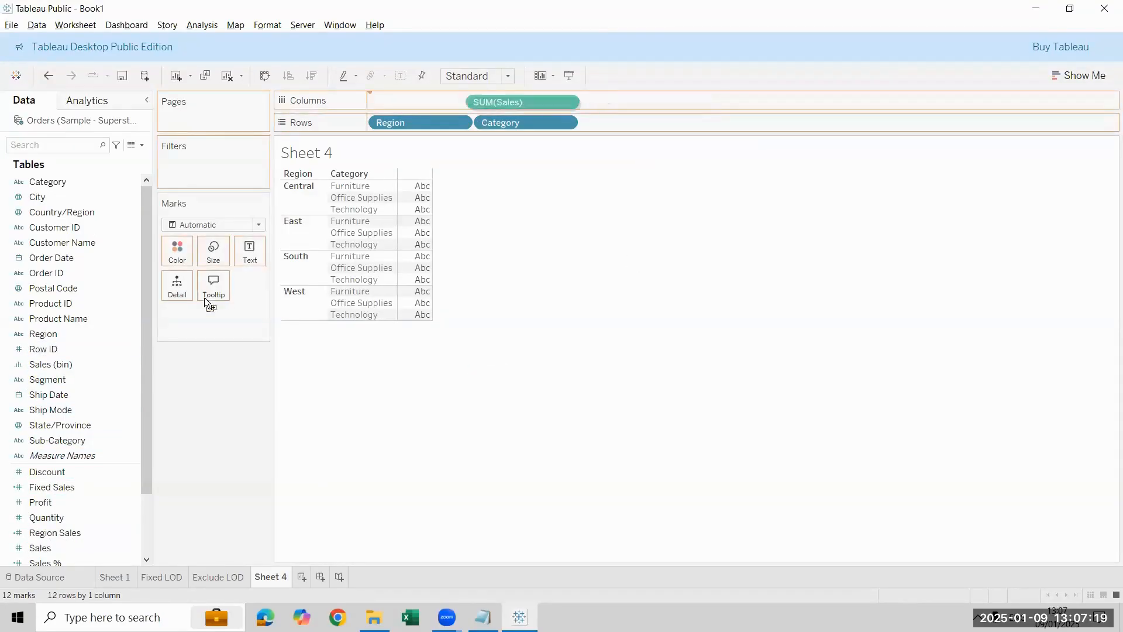
drag(205, 298, 223, 327)
click(75, 547)
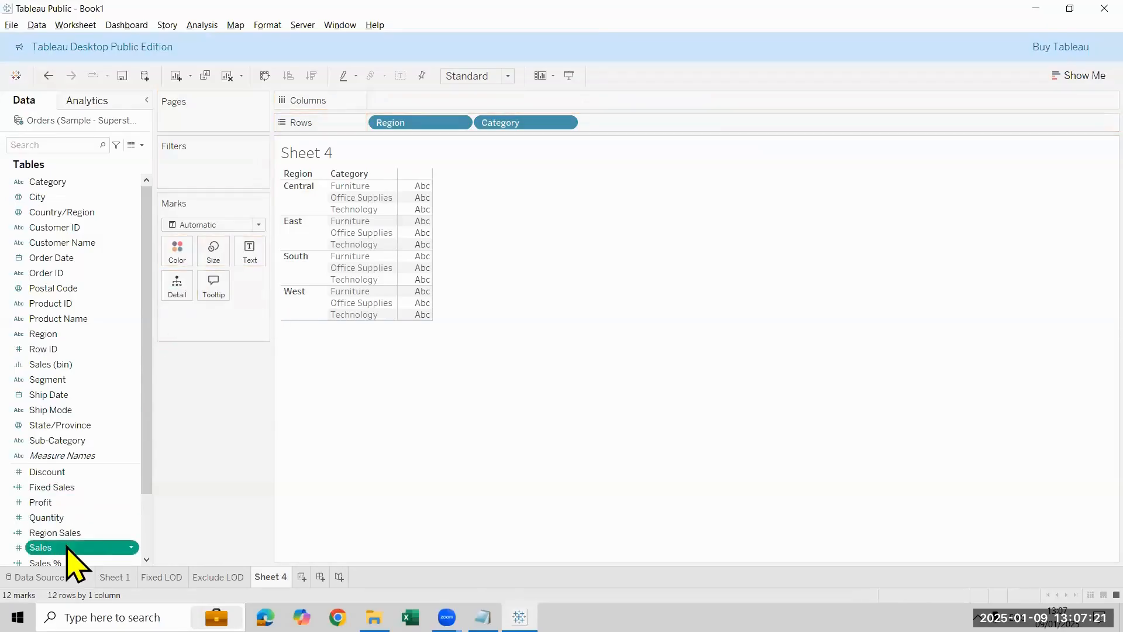
double_click(68, 547)
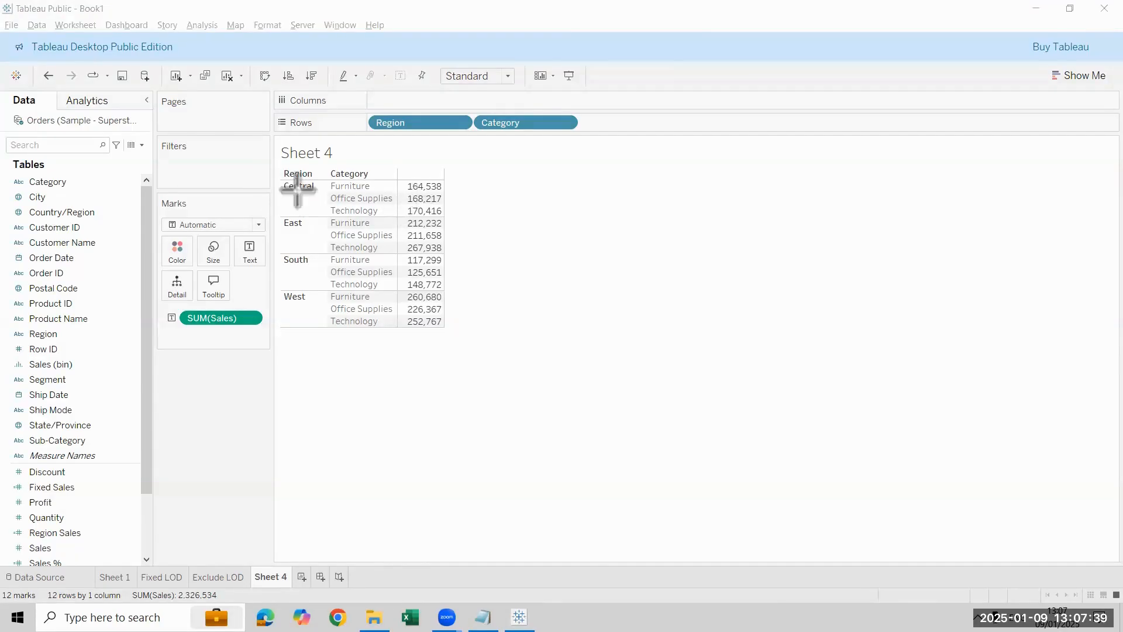
Step: Draw annotation boxes around each region name and the lowest category Sales figure within that region
drag(270, 175, 316, 202)
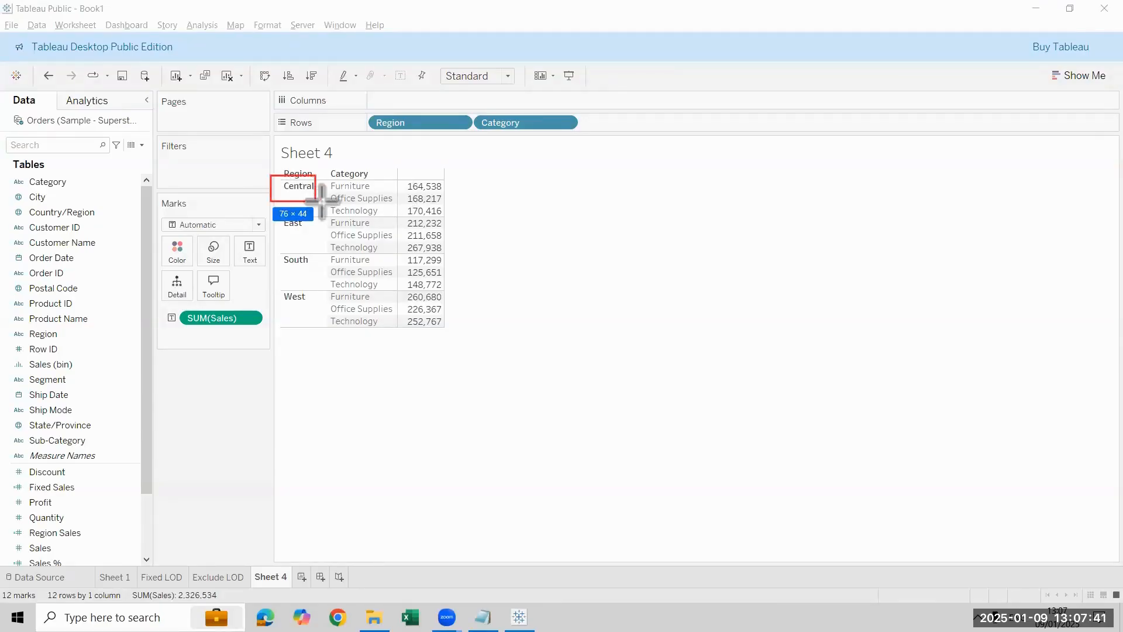
drag(399, 180, 449, 194)
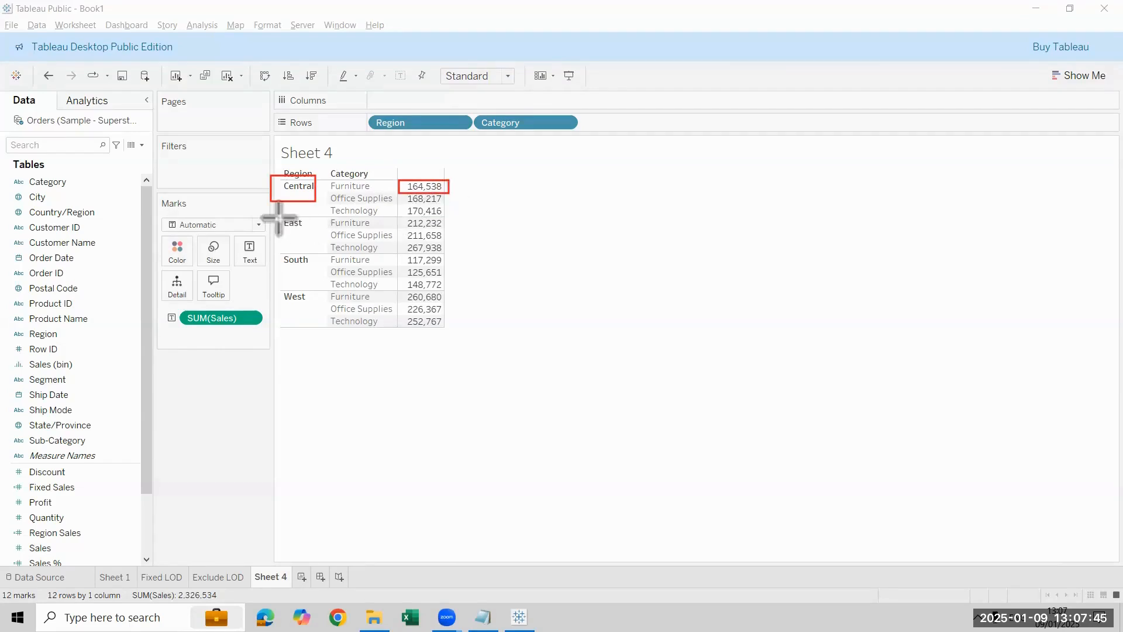
drag(278, 218, 307, 229)
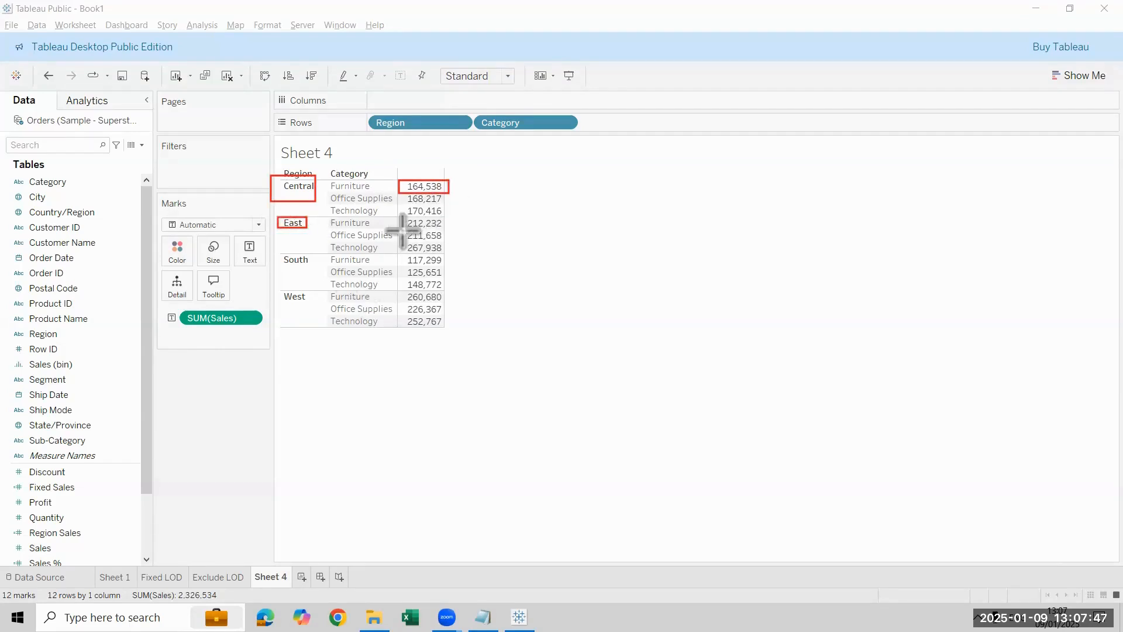
drag(396, 229, 443, 240)
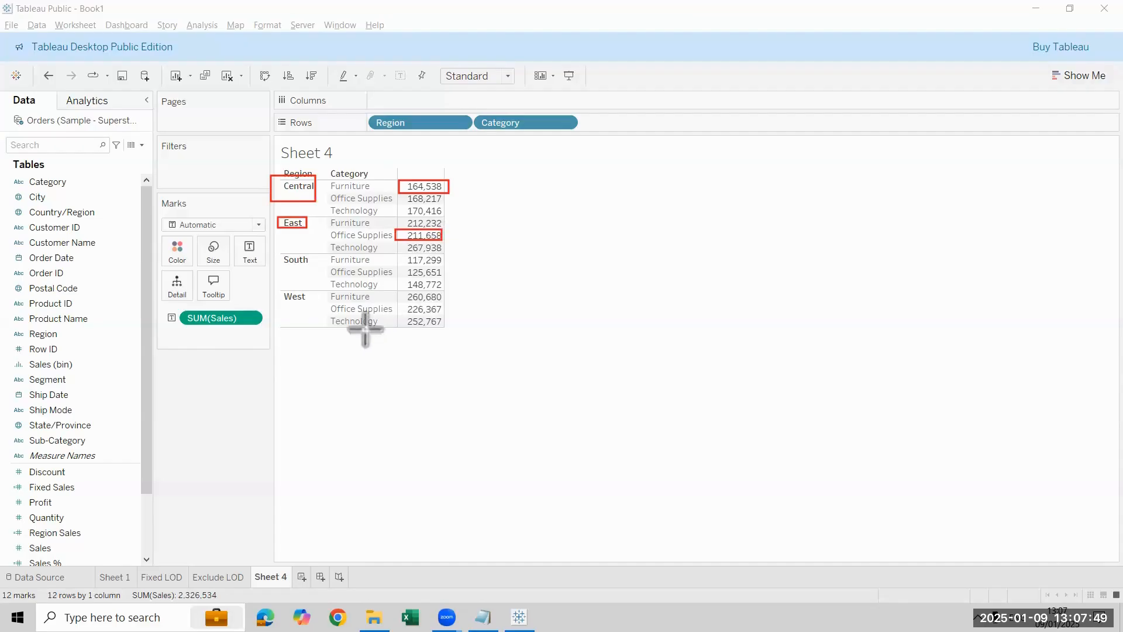
drag(273, 251, 322, 275)
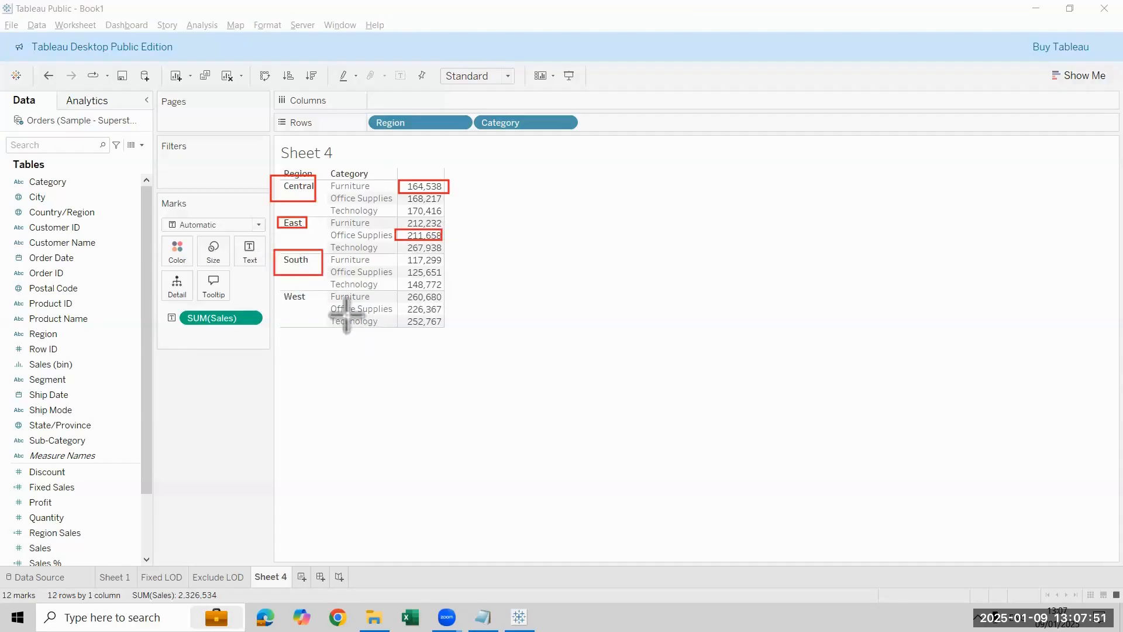
drag(391, 250, 451, 268)
drag(276, 292, 305, 300)
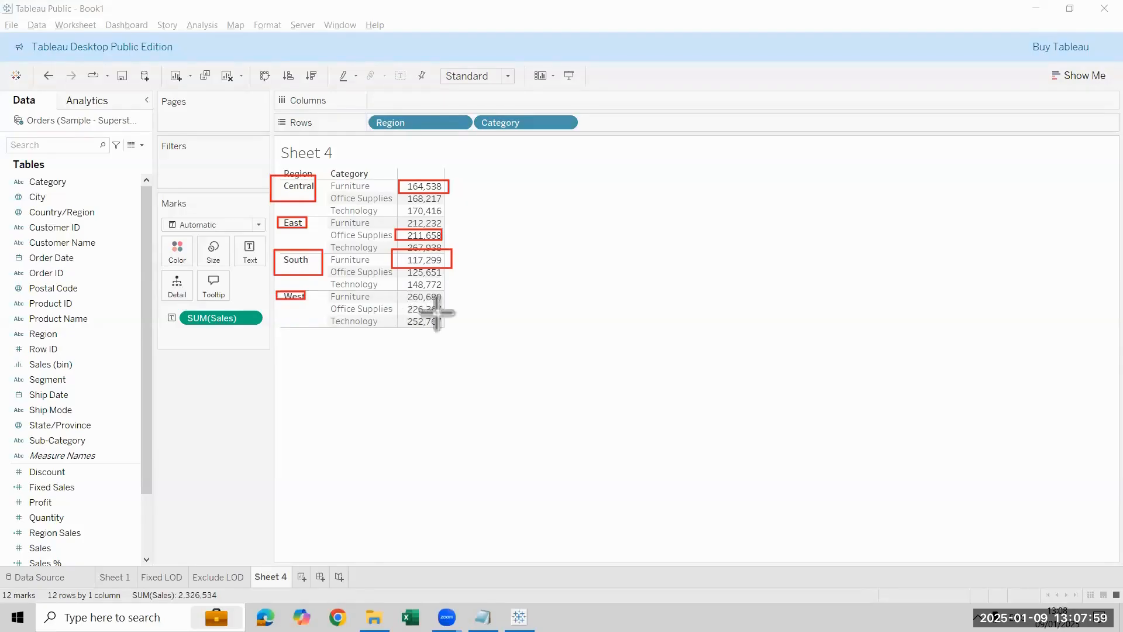
drag(402, 303, 441, 315)
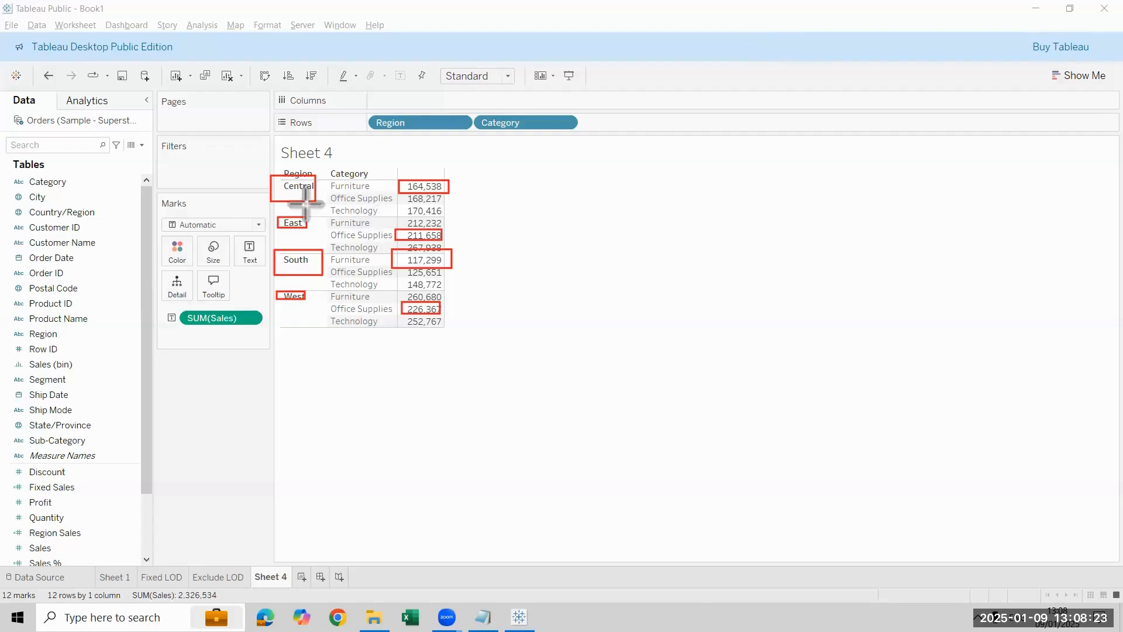
Step: Draw arrows from each boxed region to its boxed Sales figure, and erase all the annotations
drag(321, 186, 399, 186)
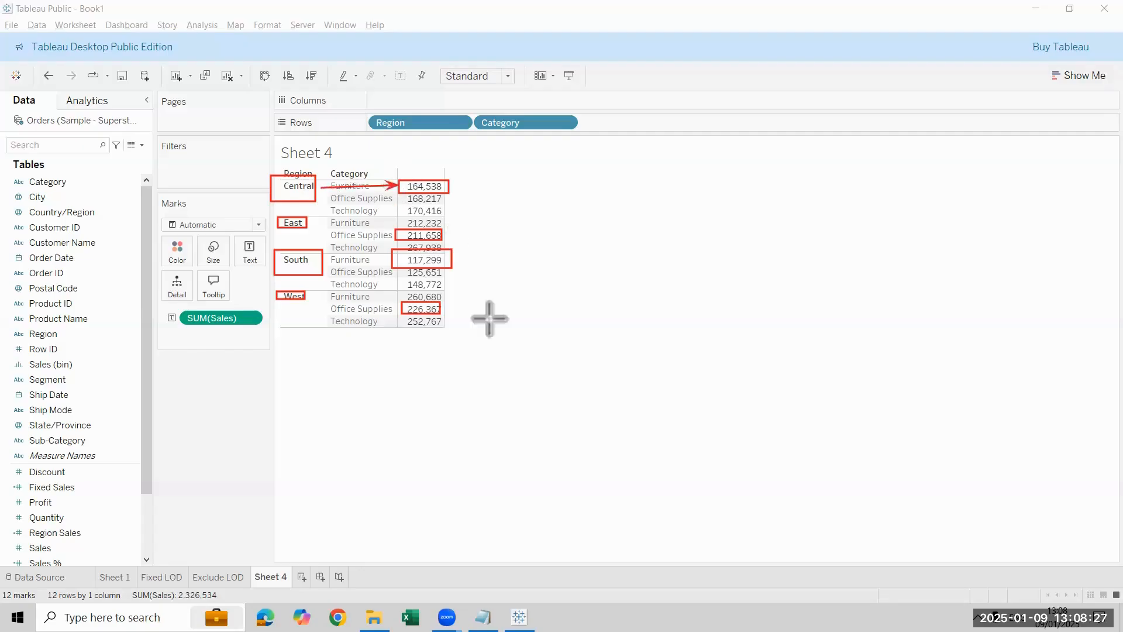
drag(314, 224, 392, 235)
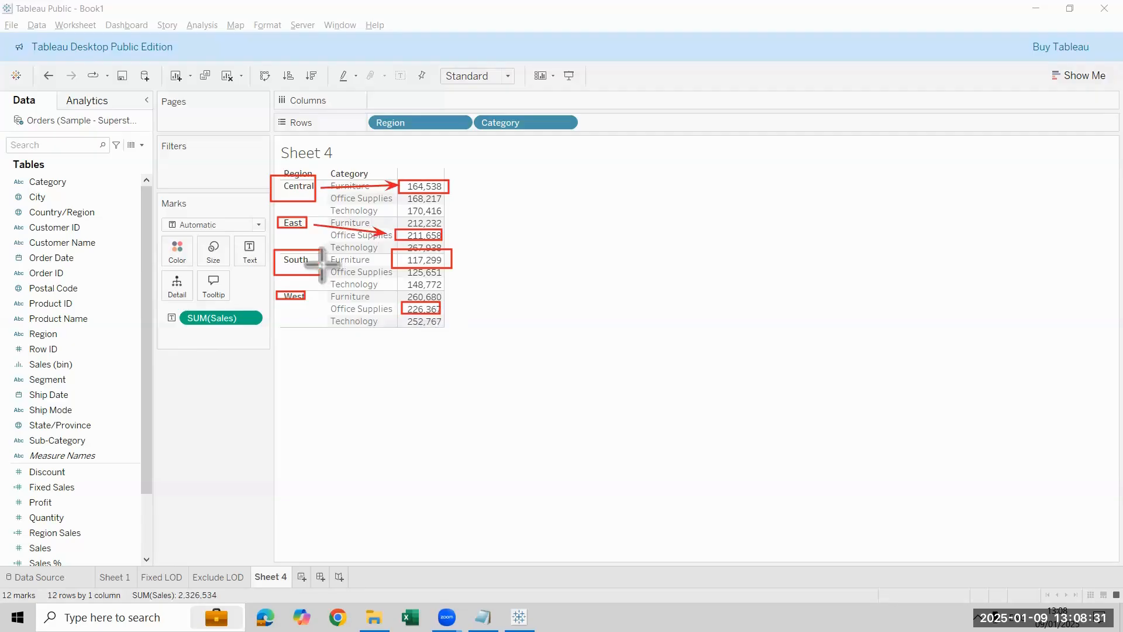
drag(322, 263, 395, 263)
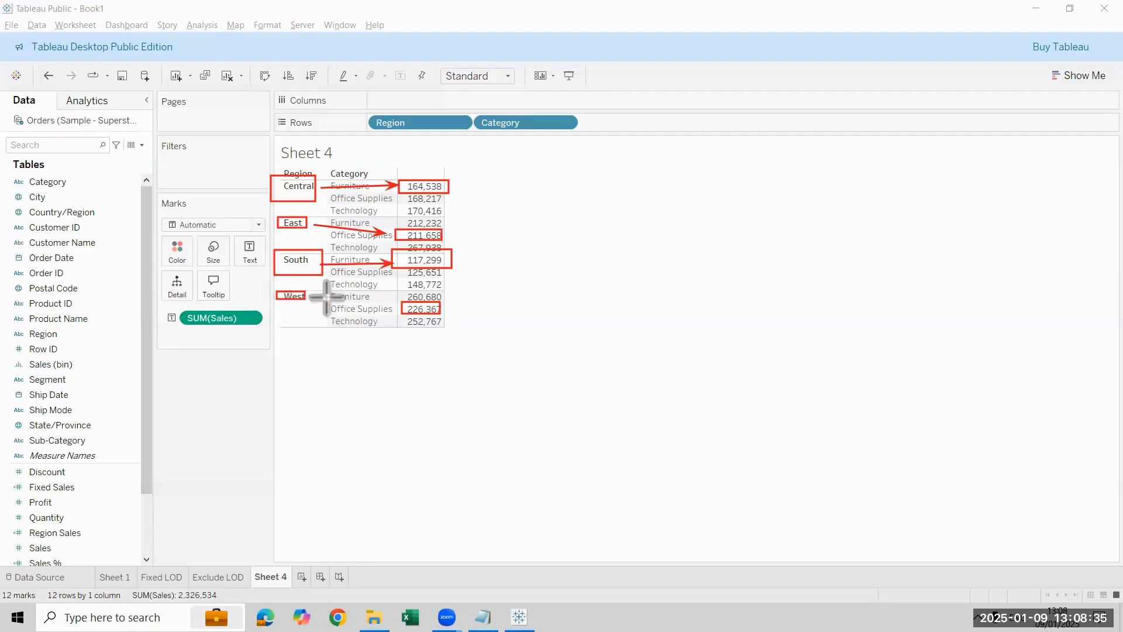
drag(308, 291, 394, 310)
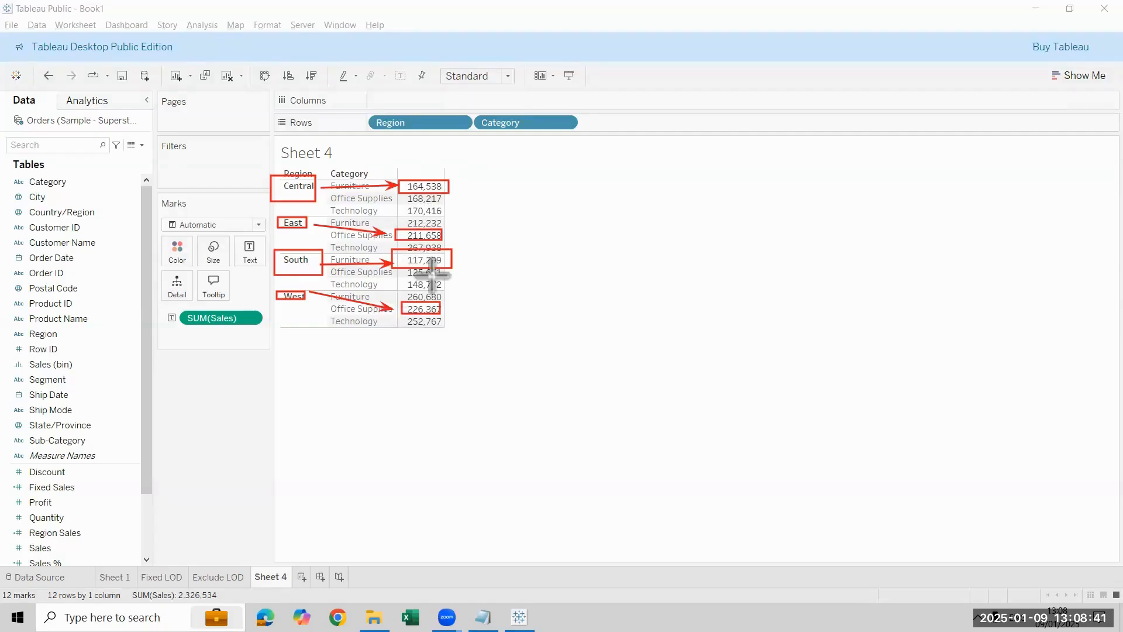
key(e)
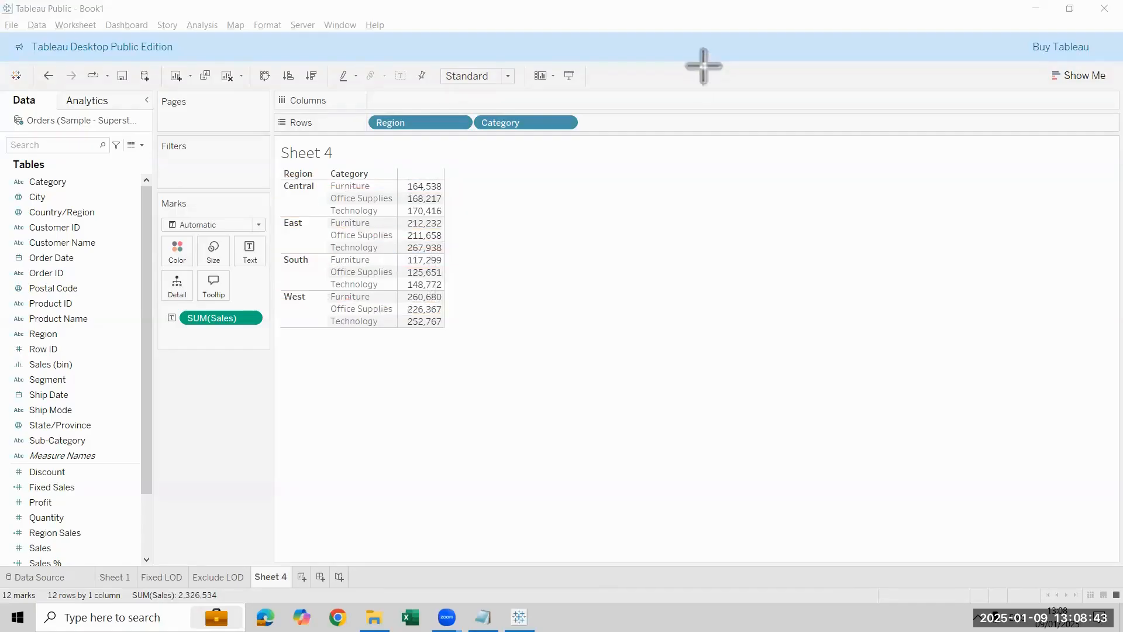
key(Escape)
Step: Build a text table on another new worksheet with Category as rows and Sales as the values
key(ctrl+m)
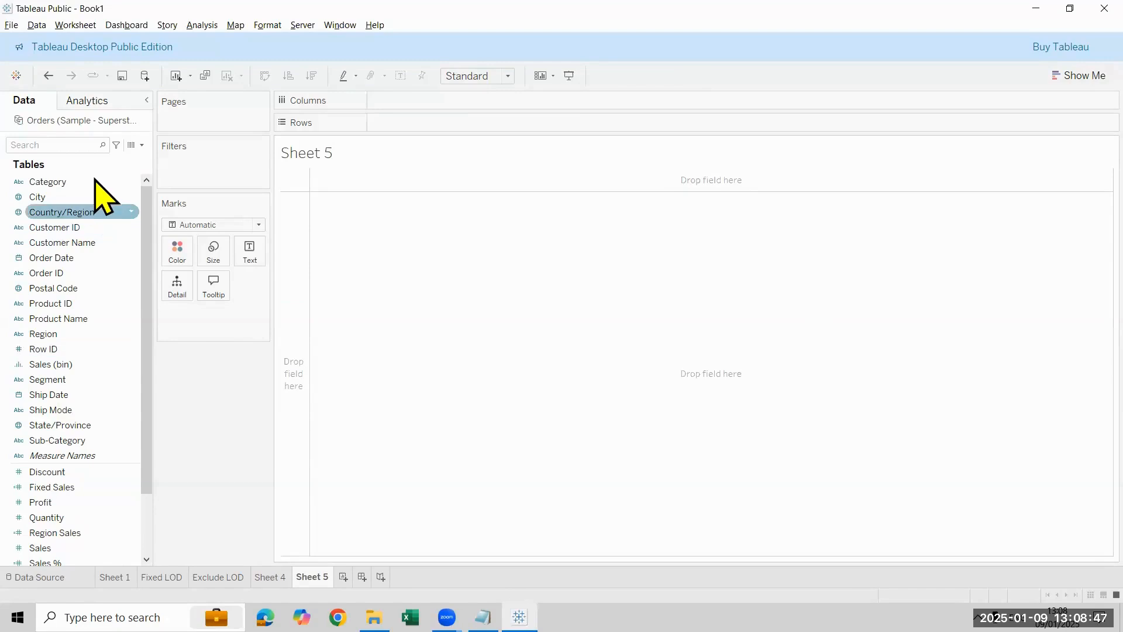
drag(96, 182, 515, 124)
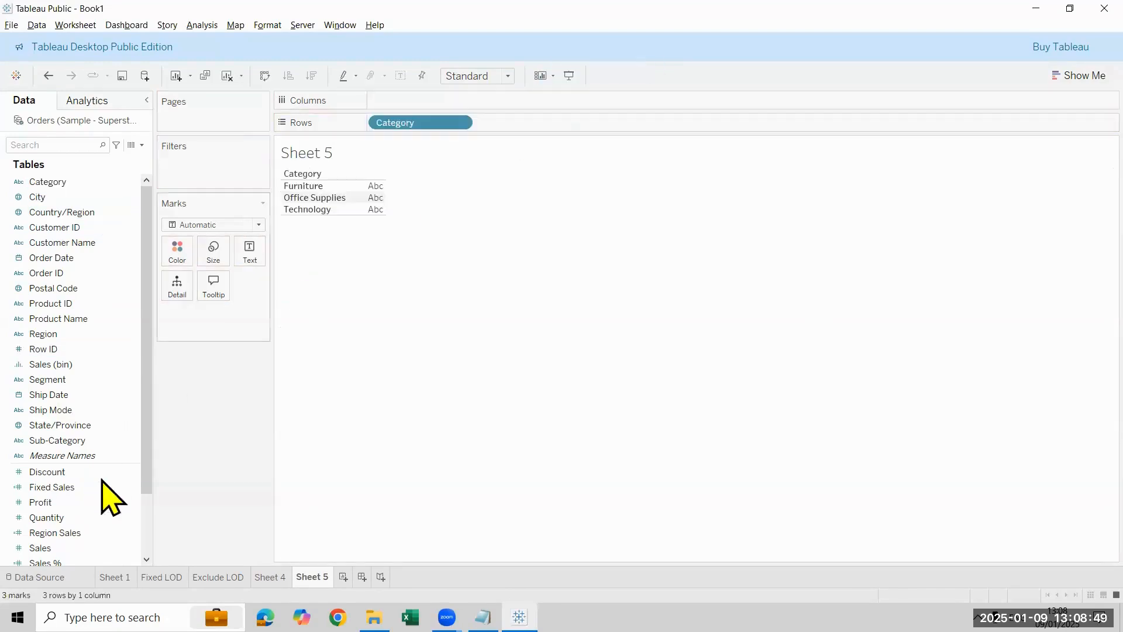
click(74, 550)
double_click(74, 550)
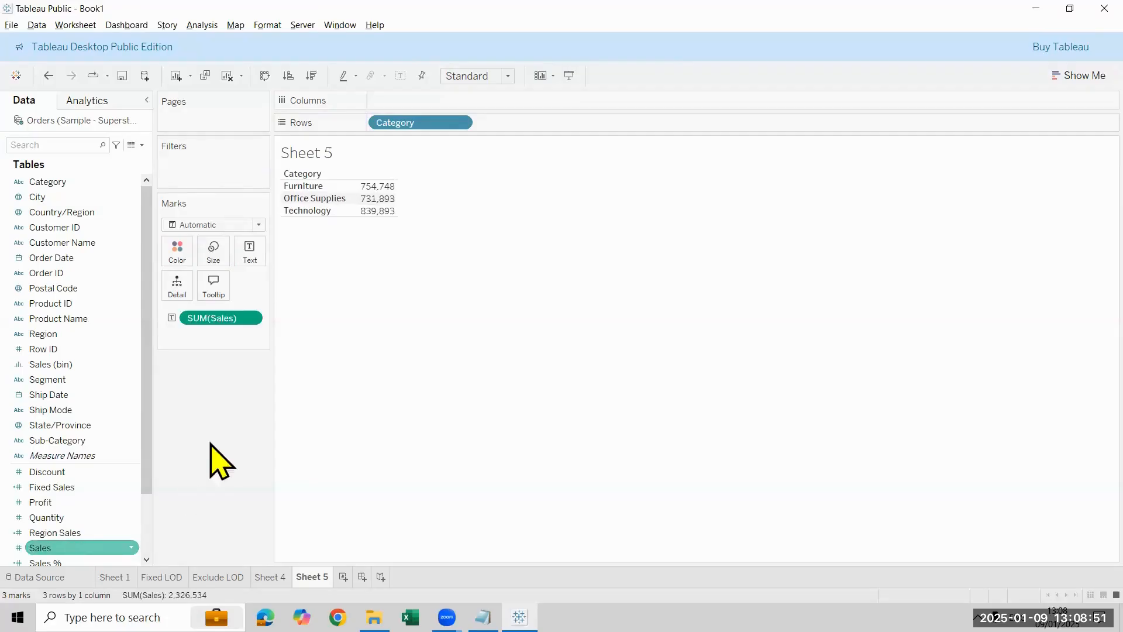
mouse_move(401, 192)
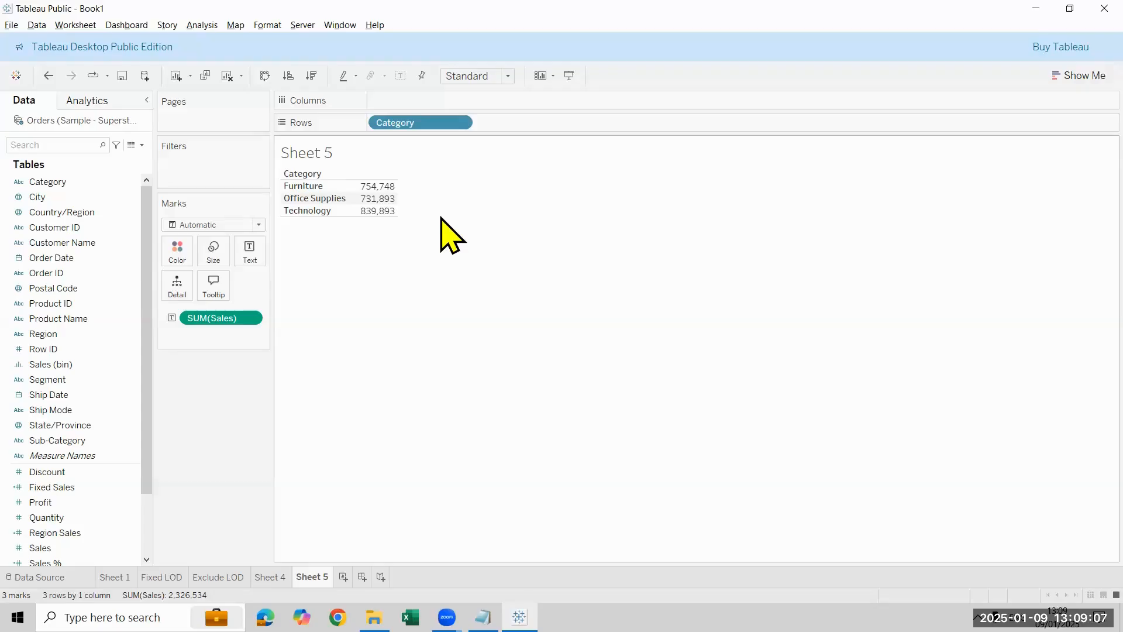
Step: Create a calculated field named Include Lod
click(141, 145)
click(138, 158)
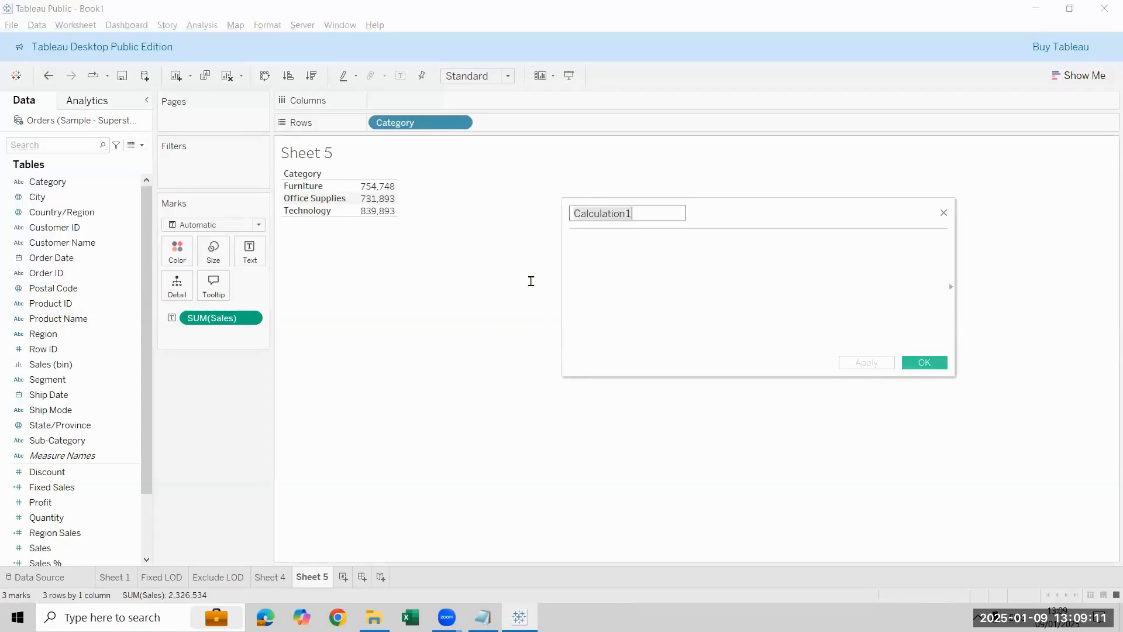
key(BackSpace)
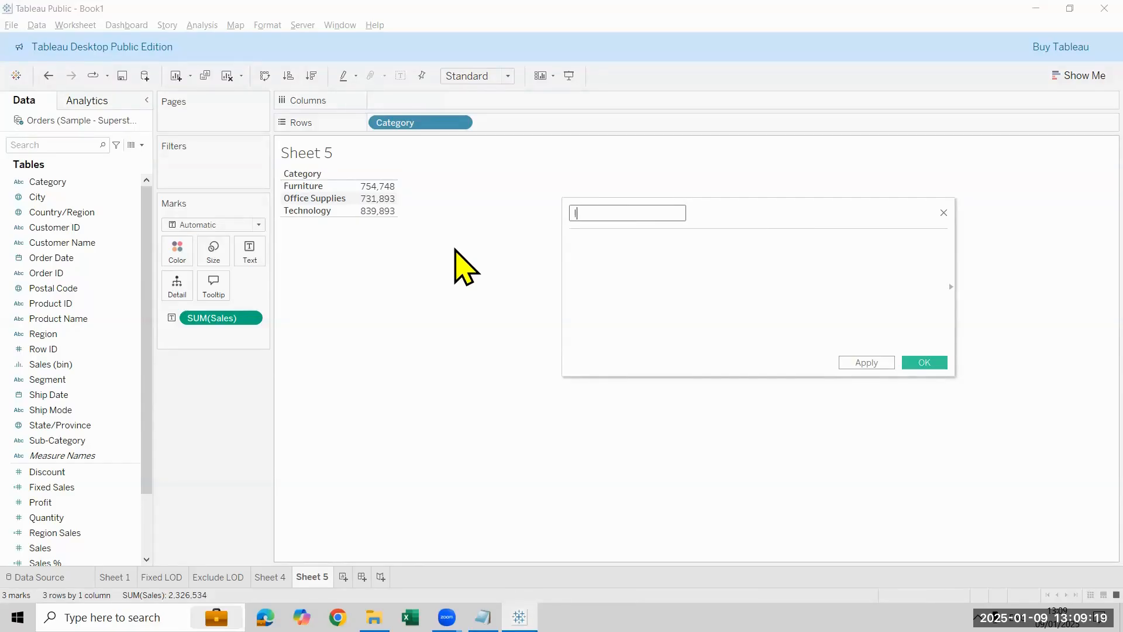
text(Include Lod)
key(Tab)
Step: Define the calculation as { INCLUDE [Region]:SUM([Sales])} and add the Include Lod field to the Category table
text(incl)
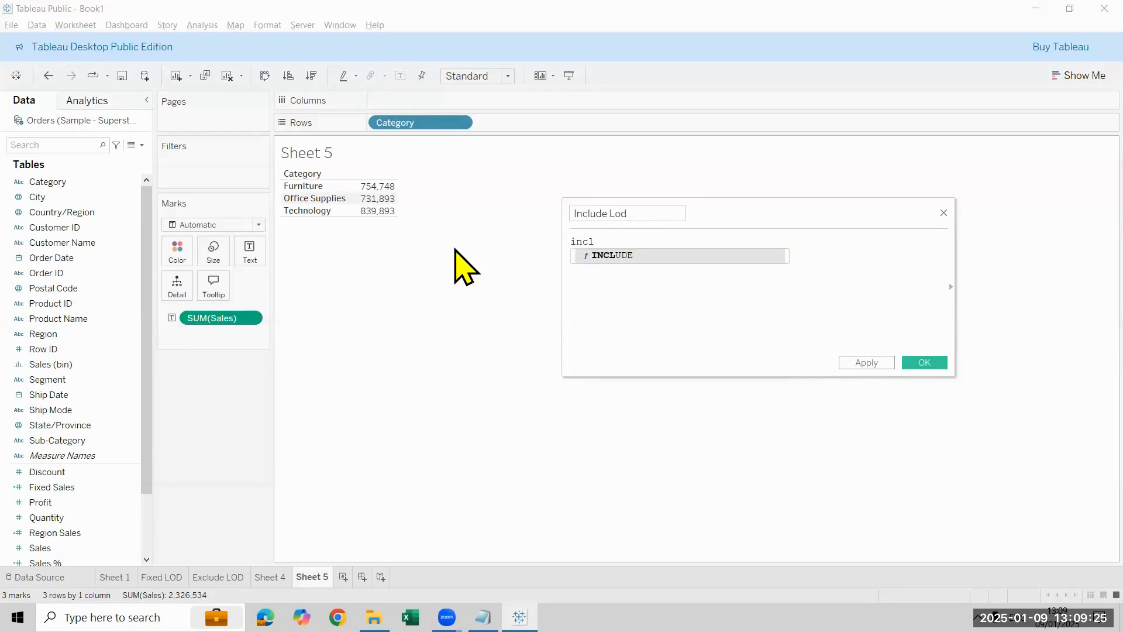
key(Return)
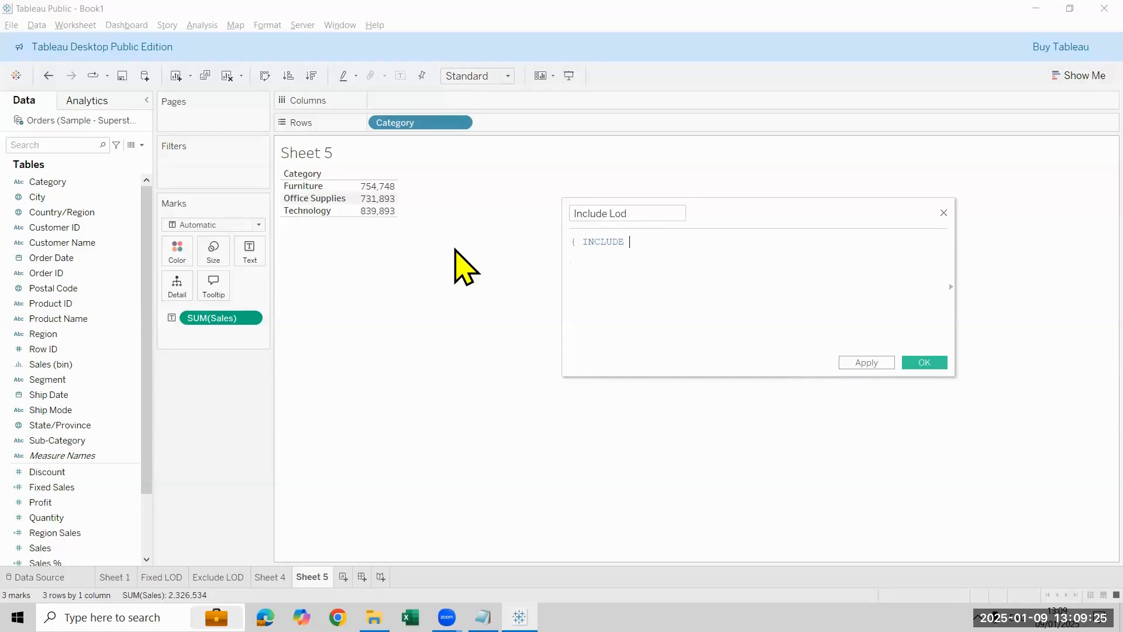
text(:)
key(BackSpace)
text(region)
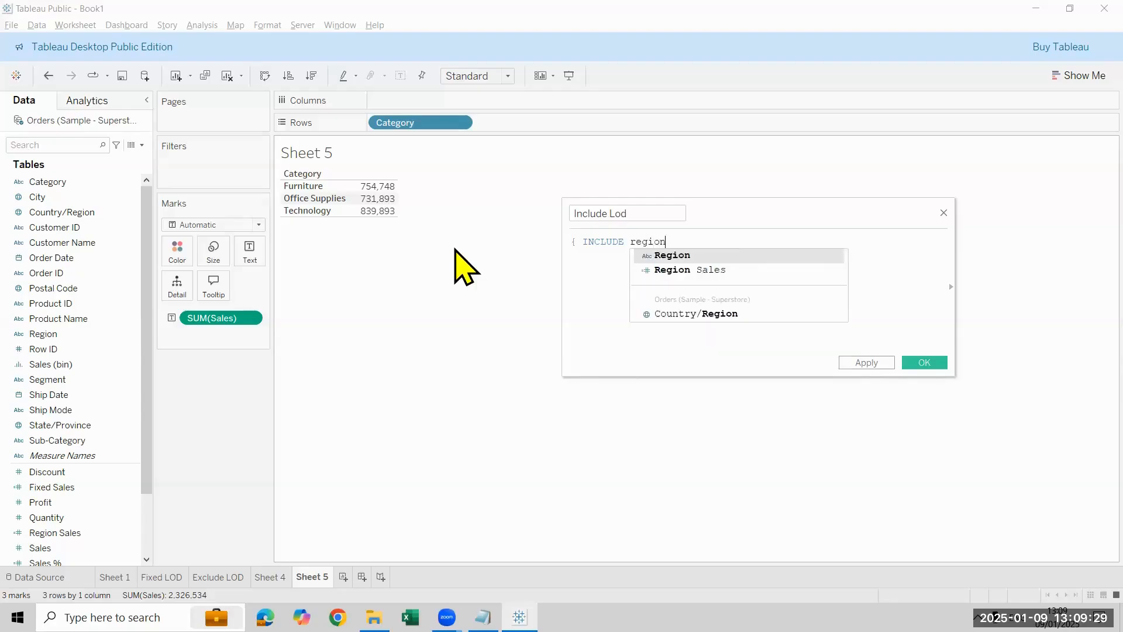
key(Return)
text(:sum)
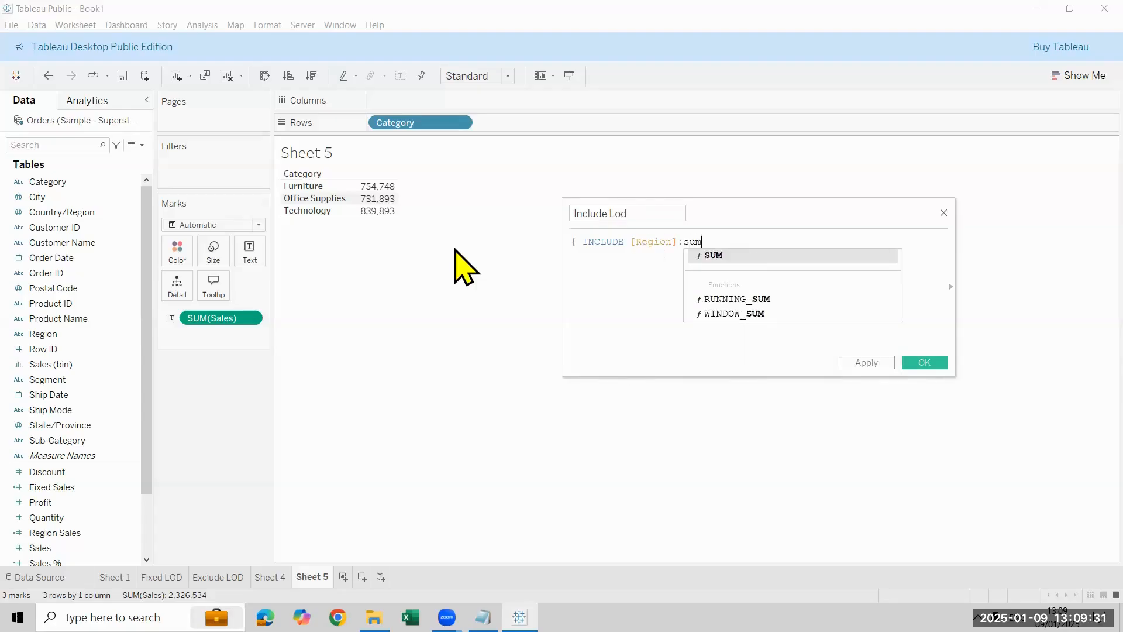
key(Return)
text(sal)
key(Return)
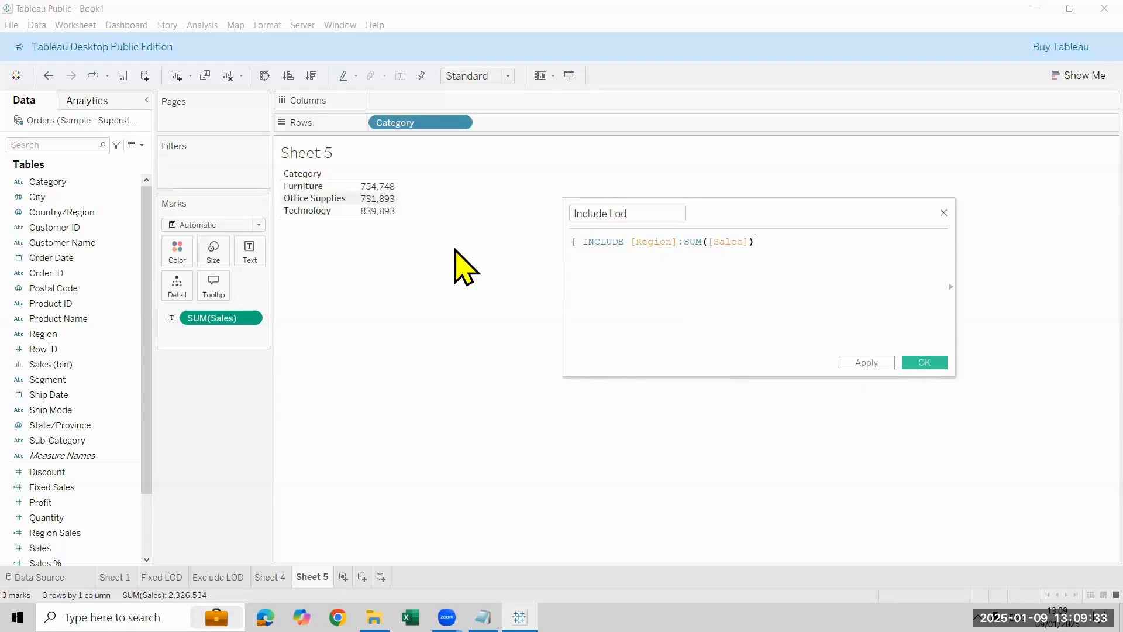
text(})
click(929, 364)
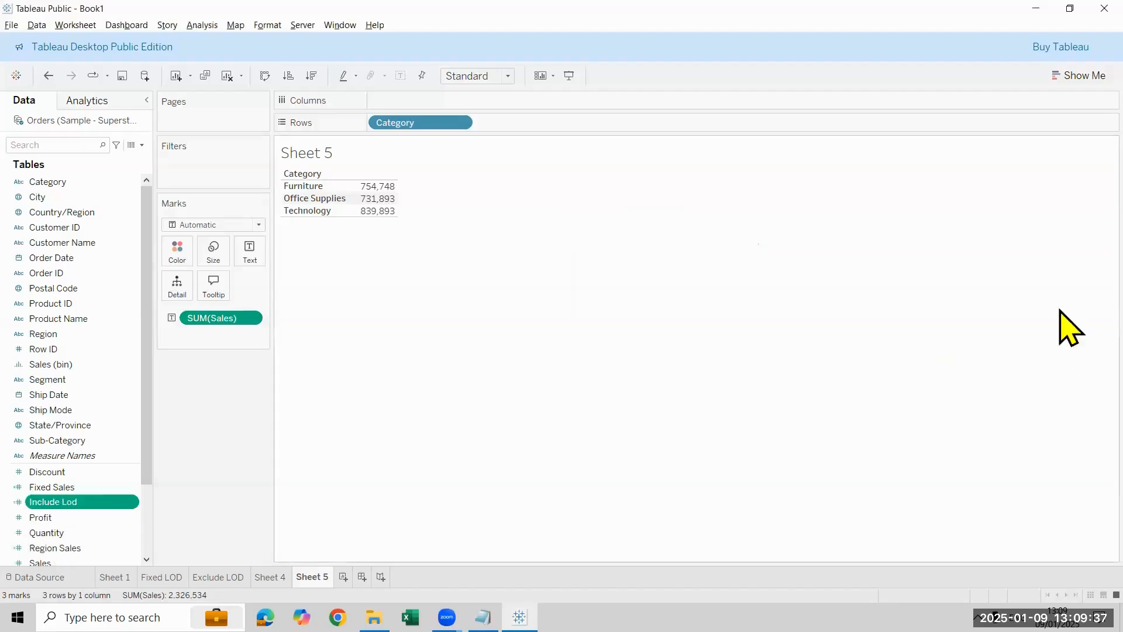
double_click(91, 502)
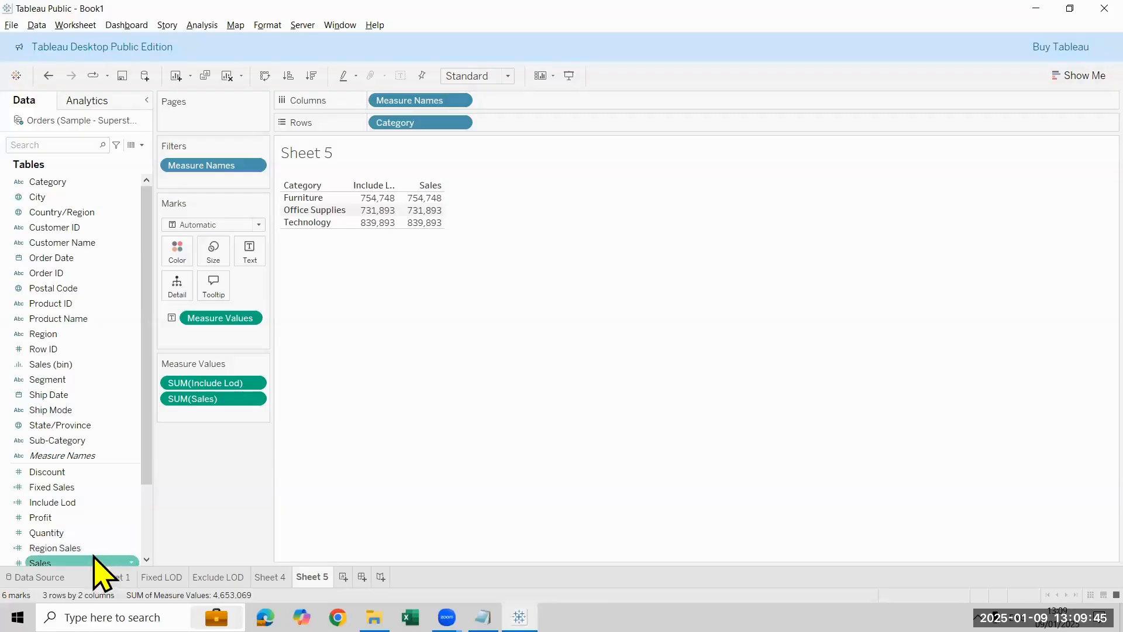
Step: Change the Include Lod formula to min({ INCLUDE [Region]:SUM([Sales])}) and refresh the field in the table
right_click(101, 502)
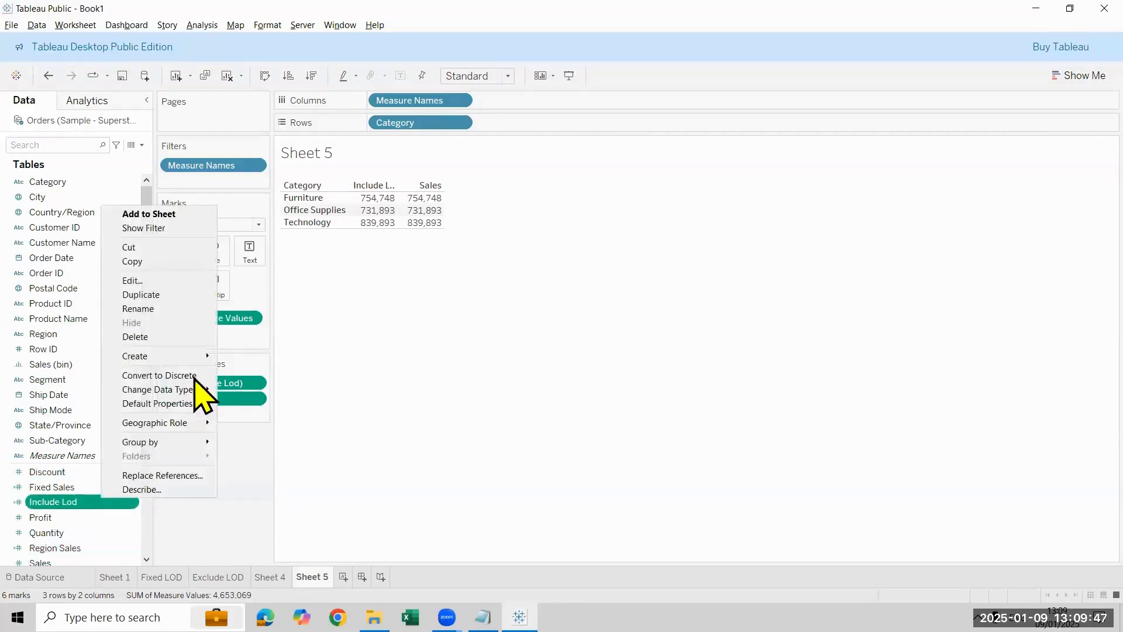
click(193, 281)
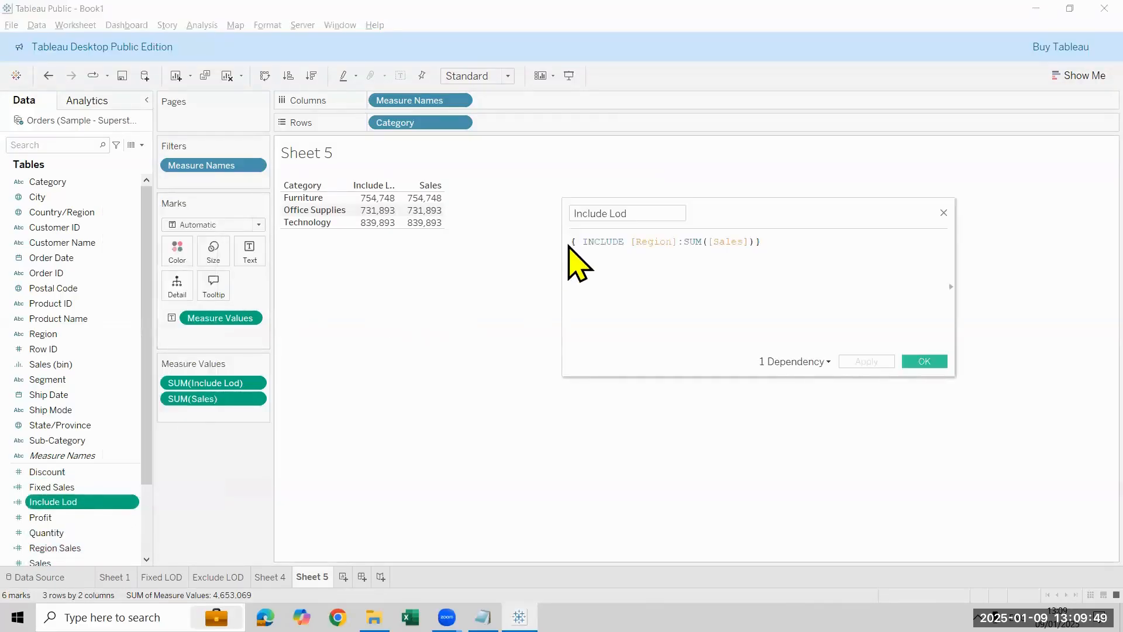
click(569, 242)
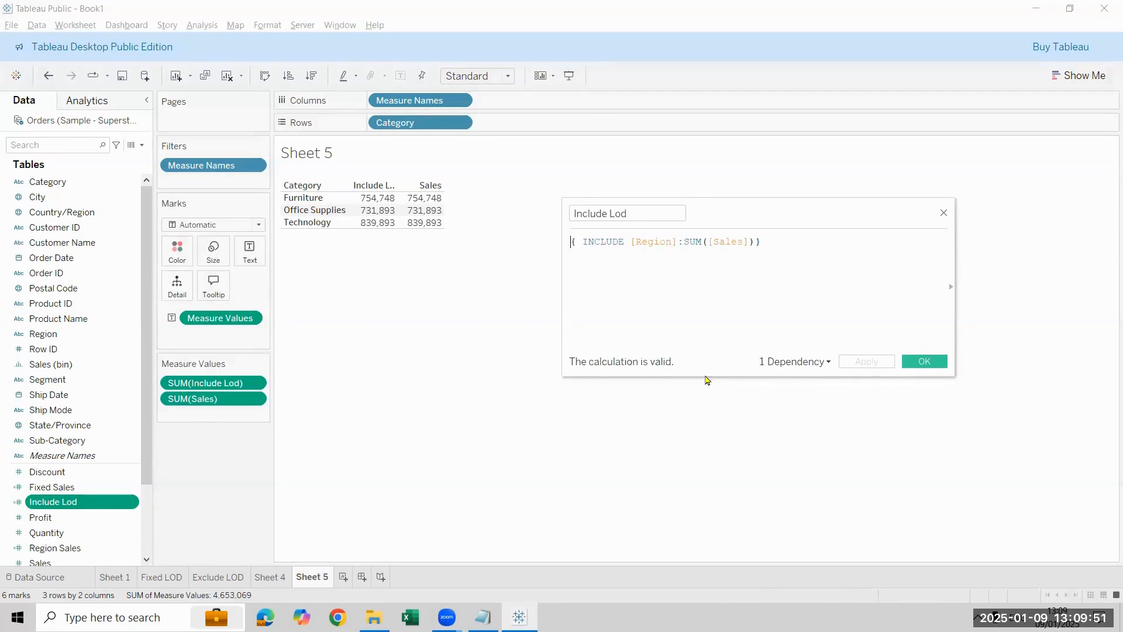
text(min)
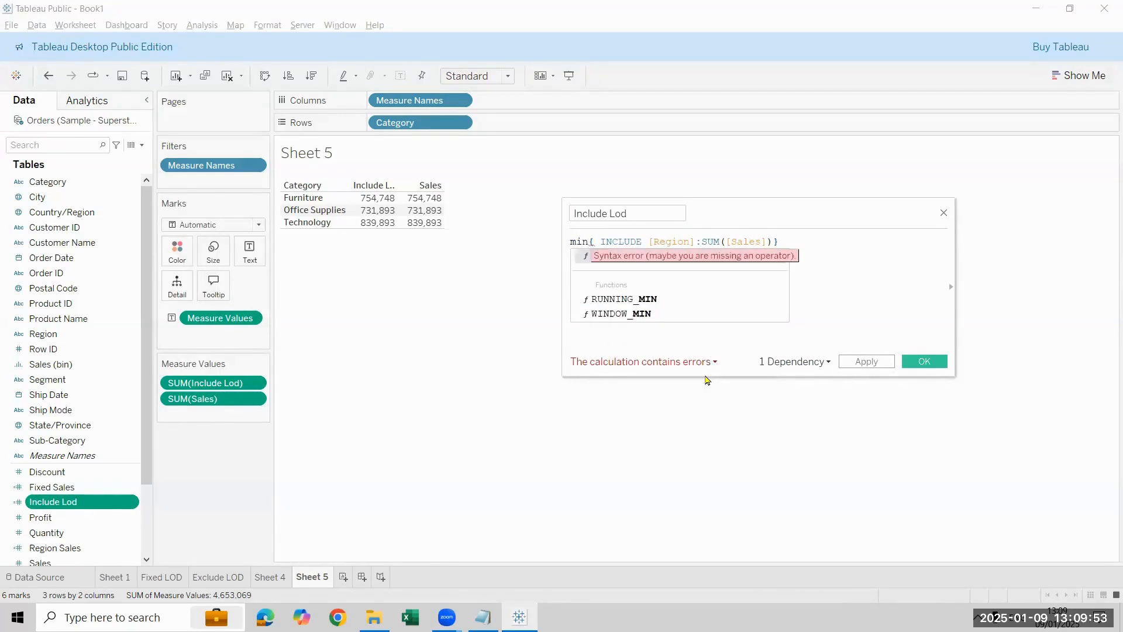
text(()
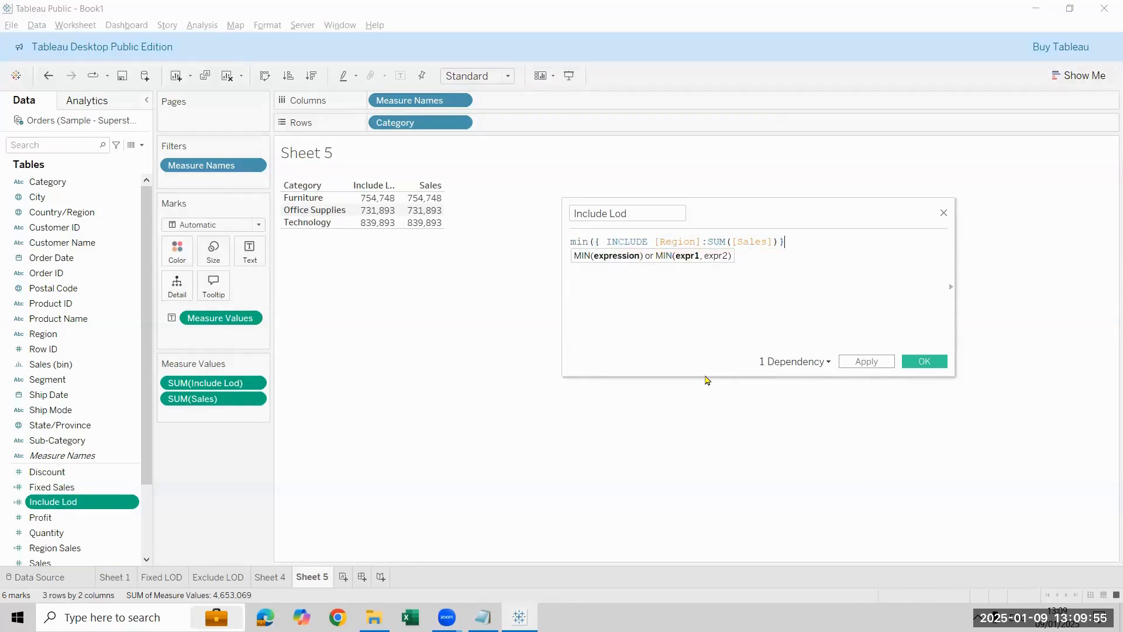
text())
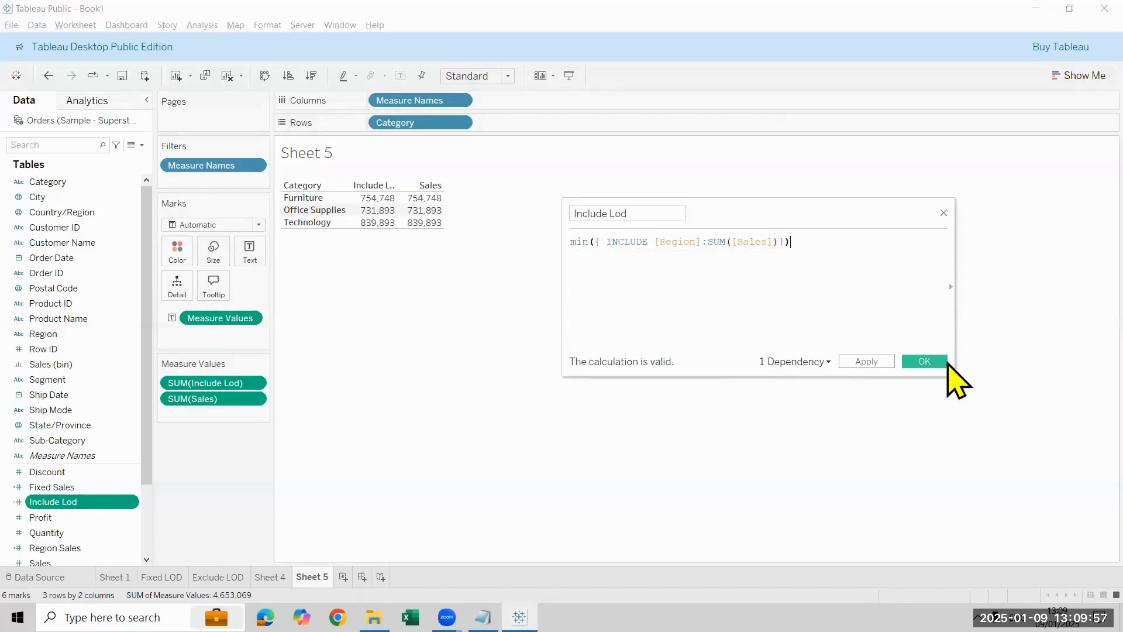
click(943, 361)
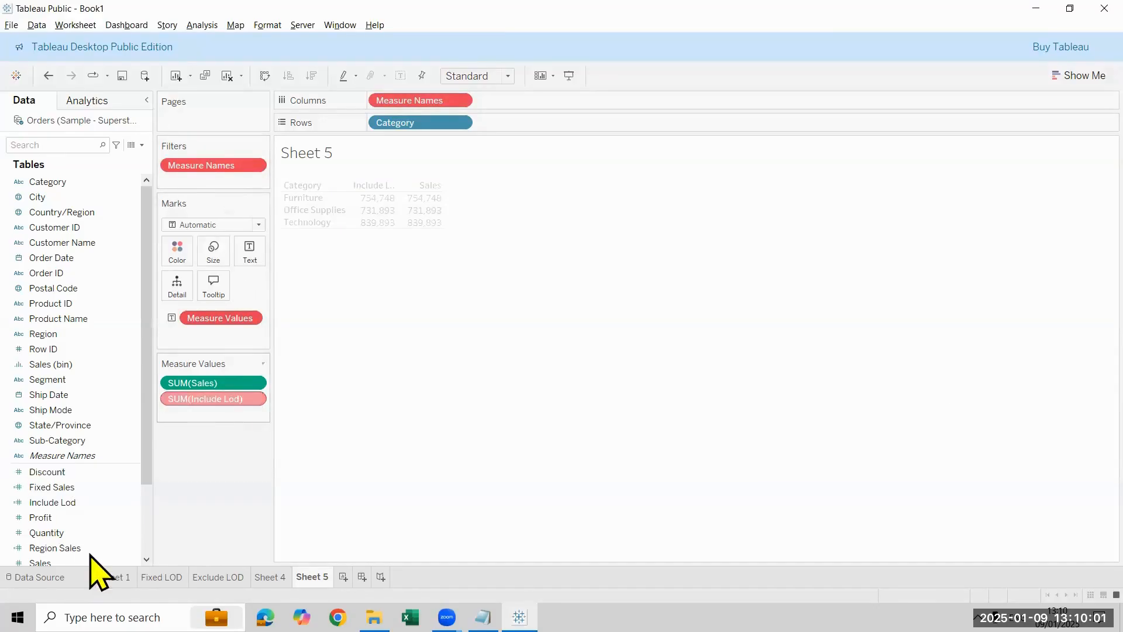
click(94, 504)
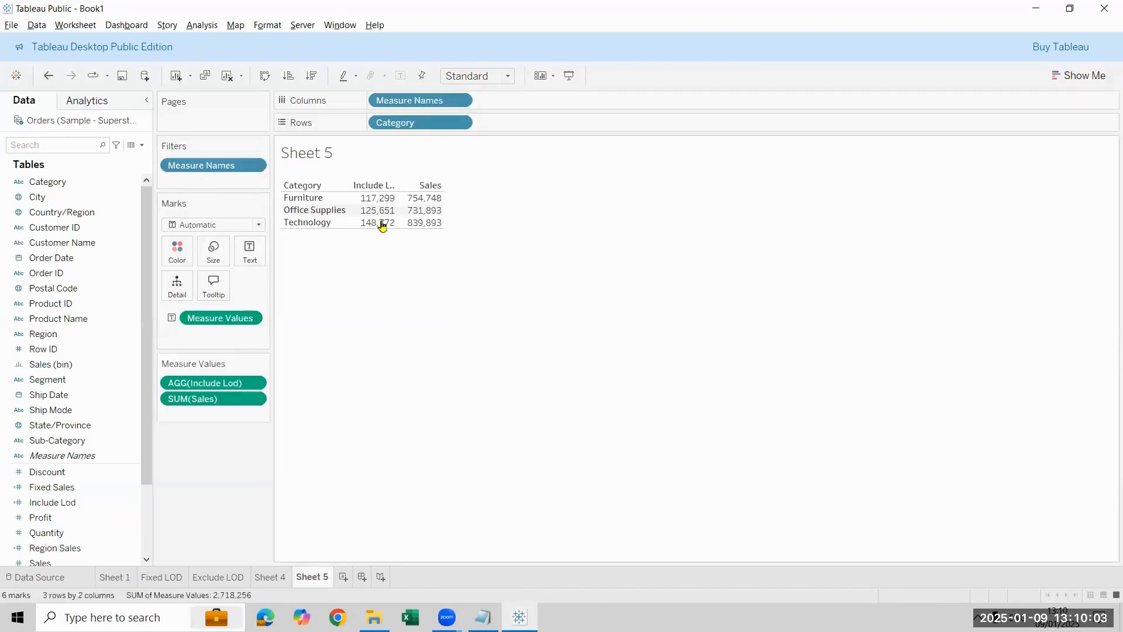
Step: Compare each category's Include Lod value on Sheet 5 with its Sales by region on Sheet 4
mouse_move(388, 203)
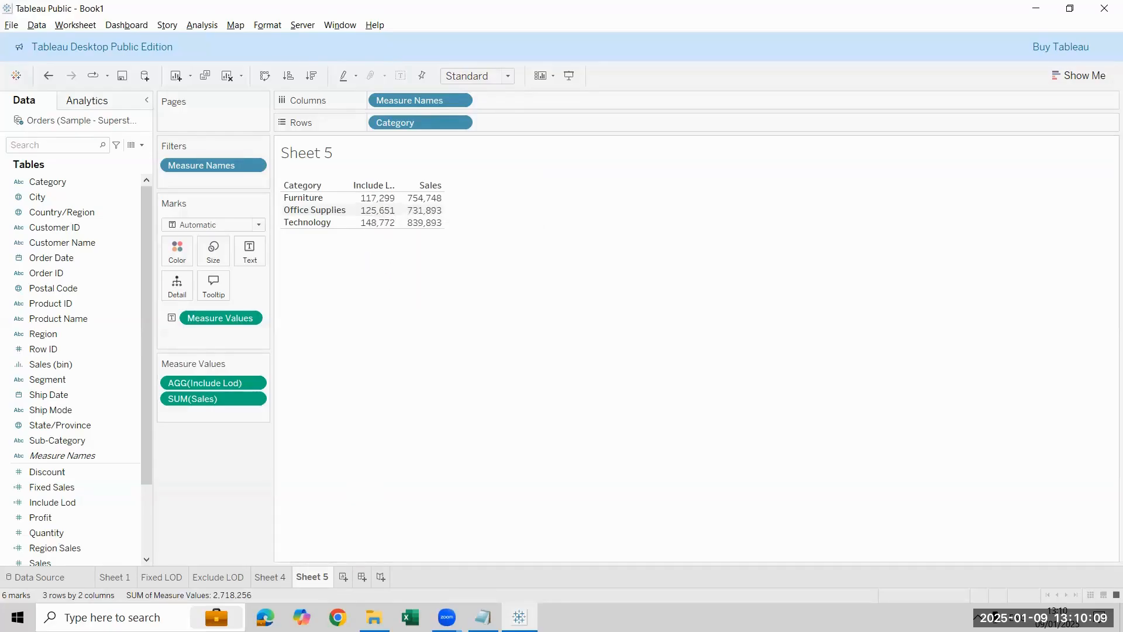
click(270, 577)
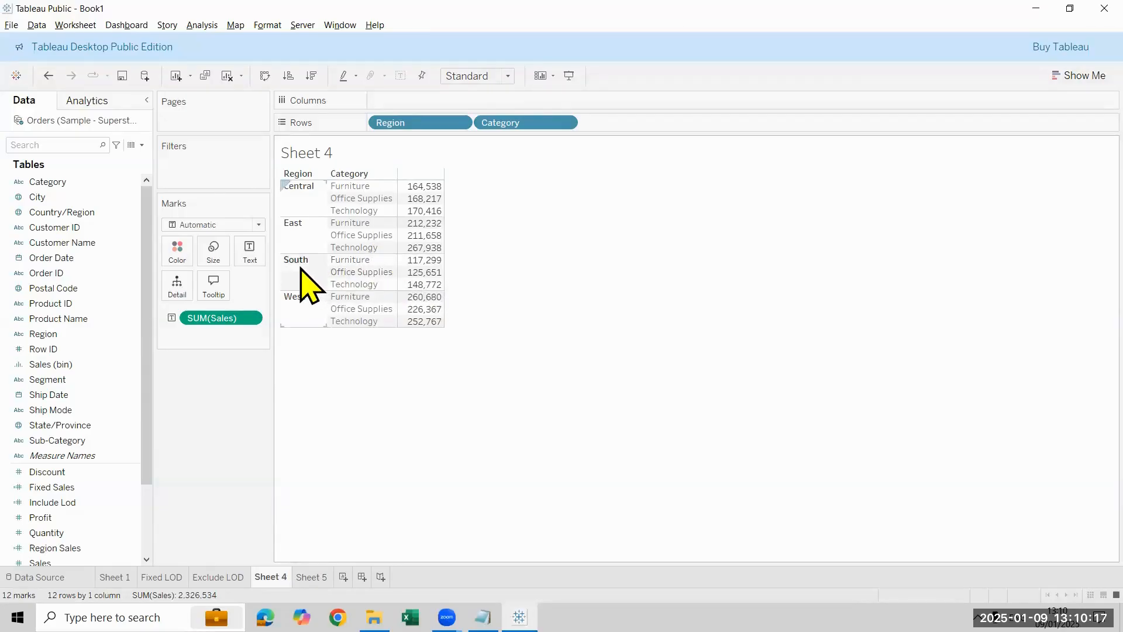
mouse_move(422, 266)
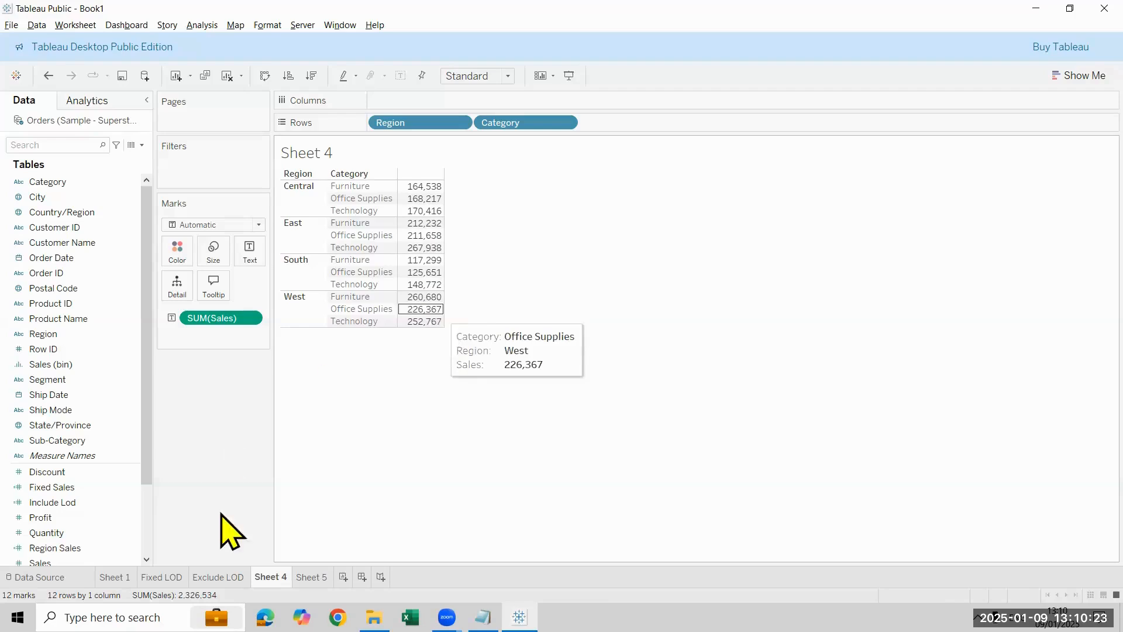
click(311, 577)
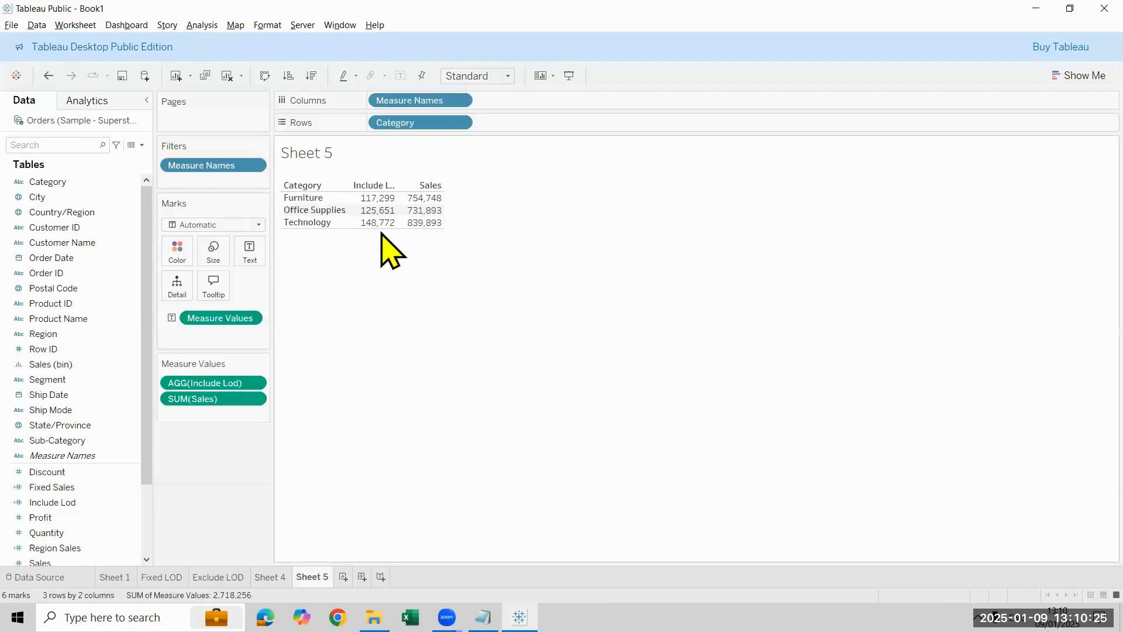
mouse_move(373, 217)
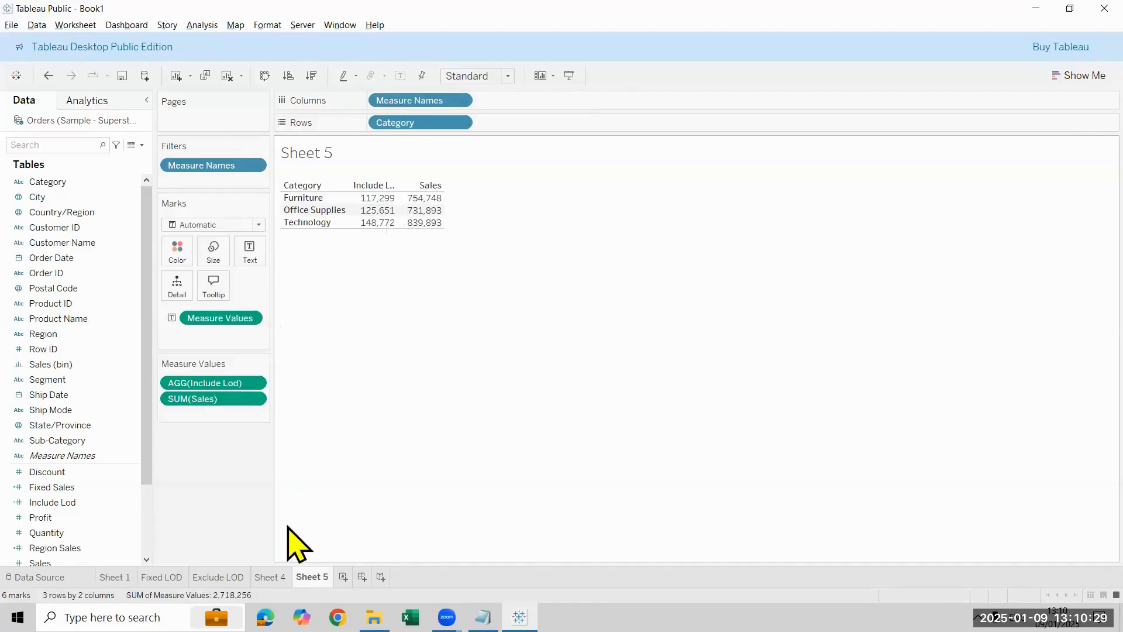
click(270, 577)
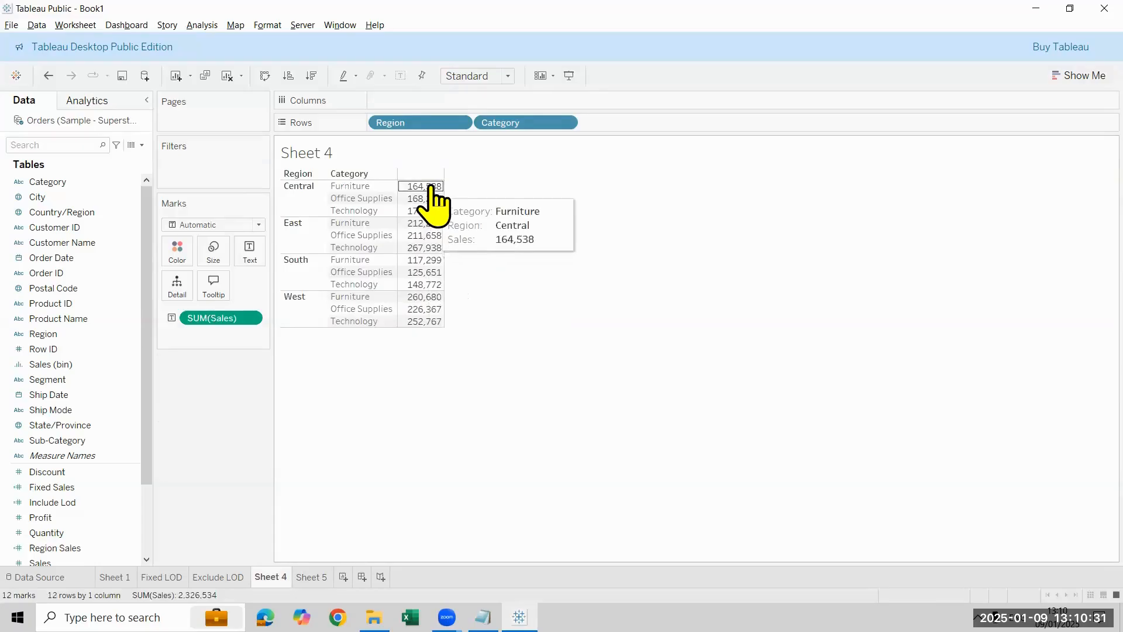
mouse_move(431, 202)
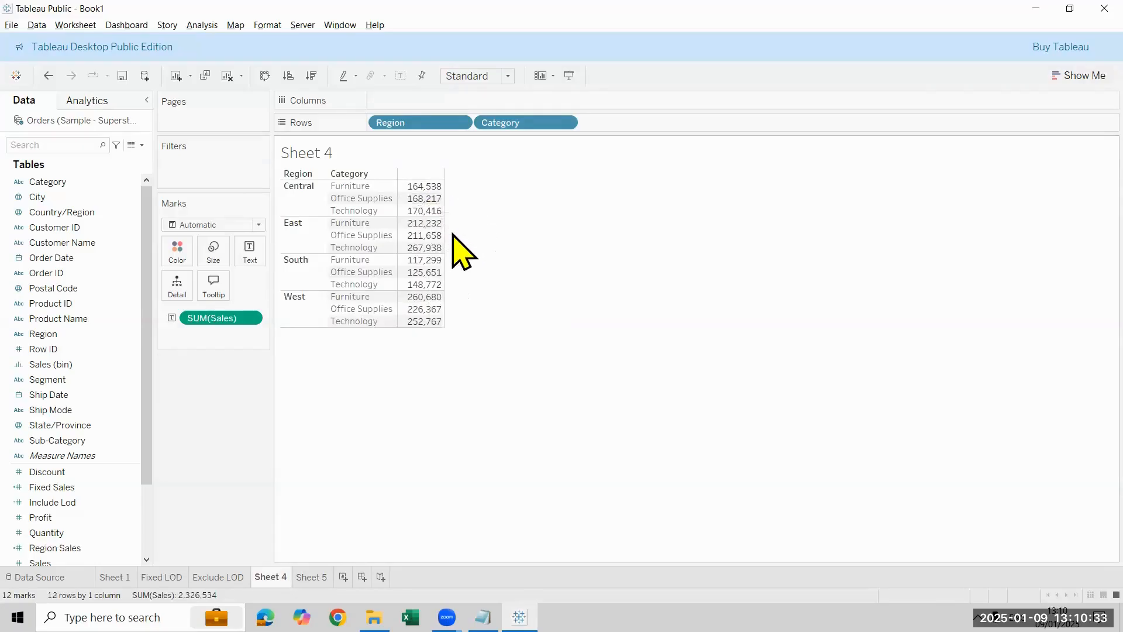
mouse_move(436, 236)
mouse_move(433, 316)
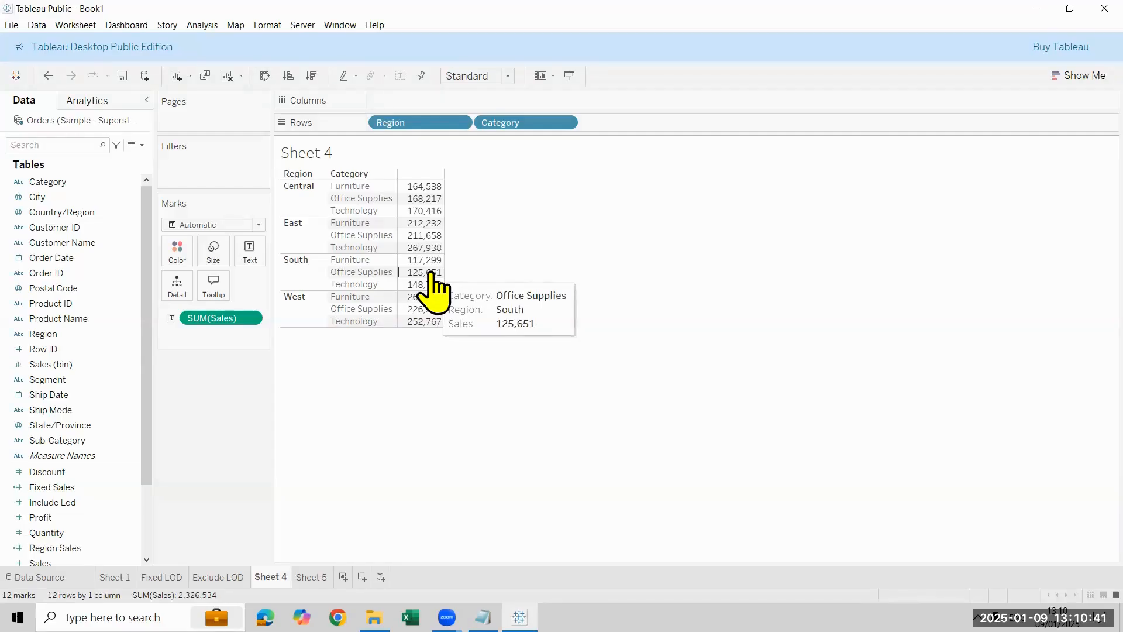
key(ctrl+Tab)
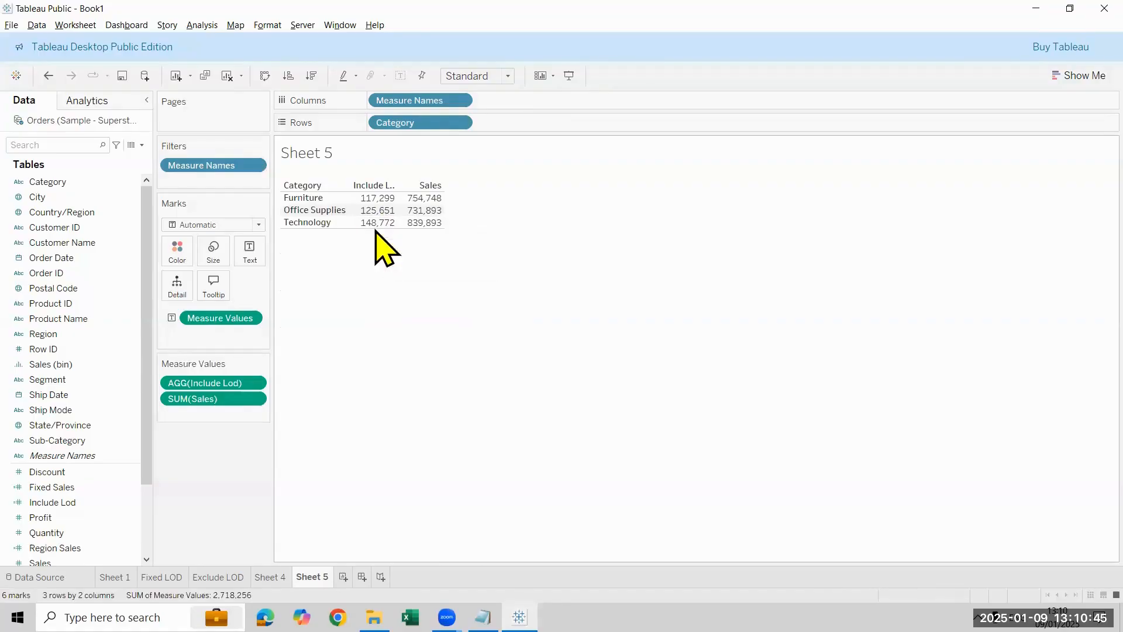
click(270, 577)
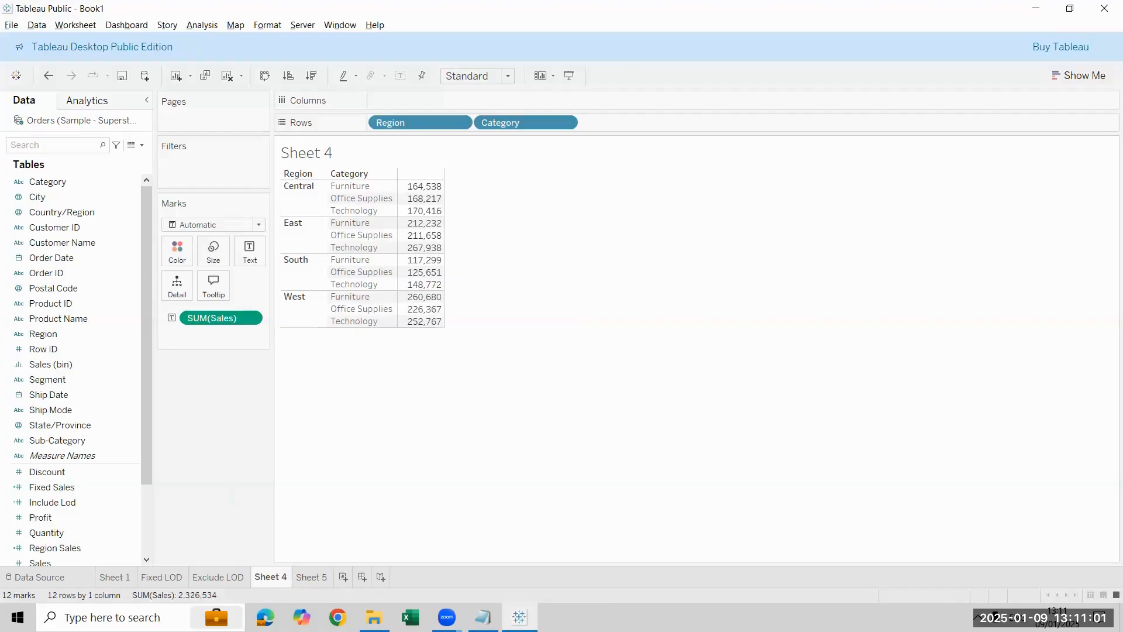
click(311, 576)
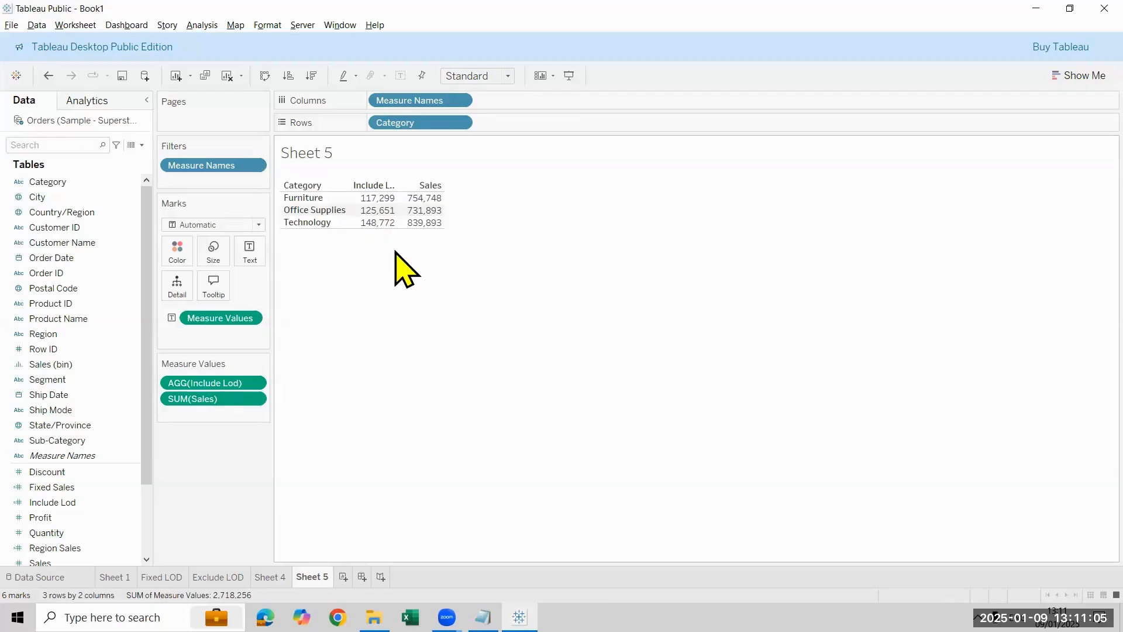
Step: Review the Include Lod formula while adding Region to the rows after Category, and remove Region again
right_click(94, 506)
click(180, 292)
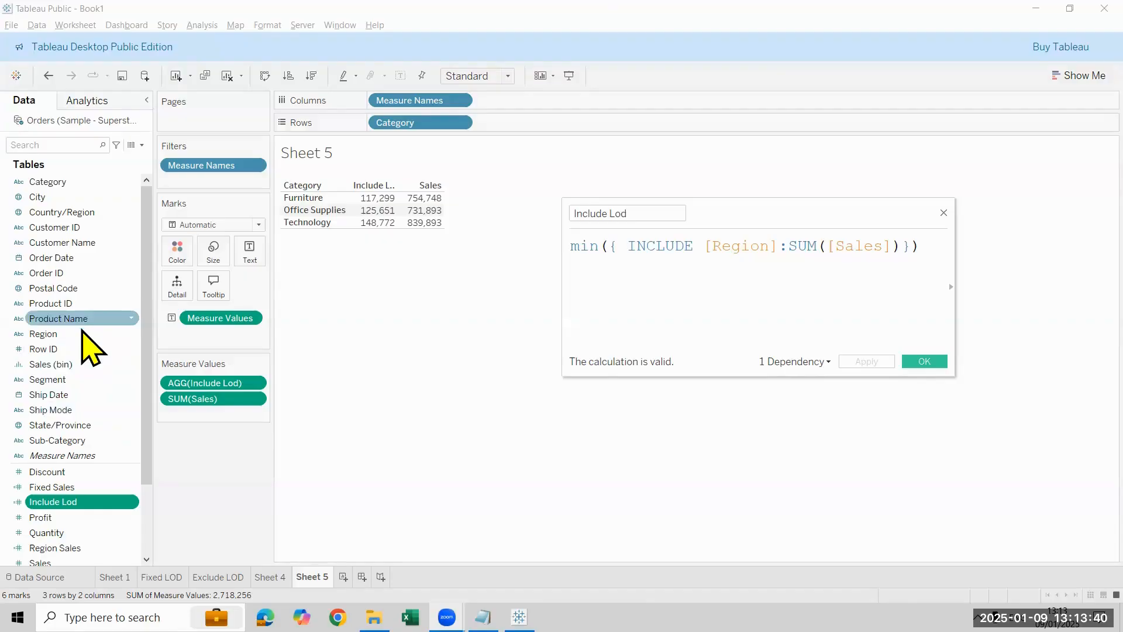
drag(81, 333, 529, 124)
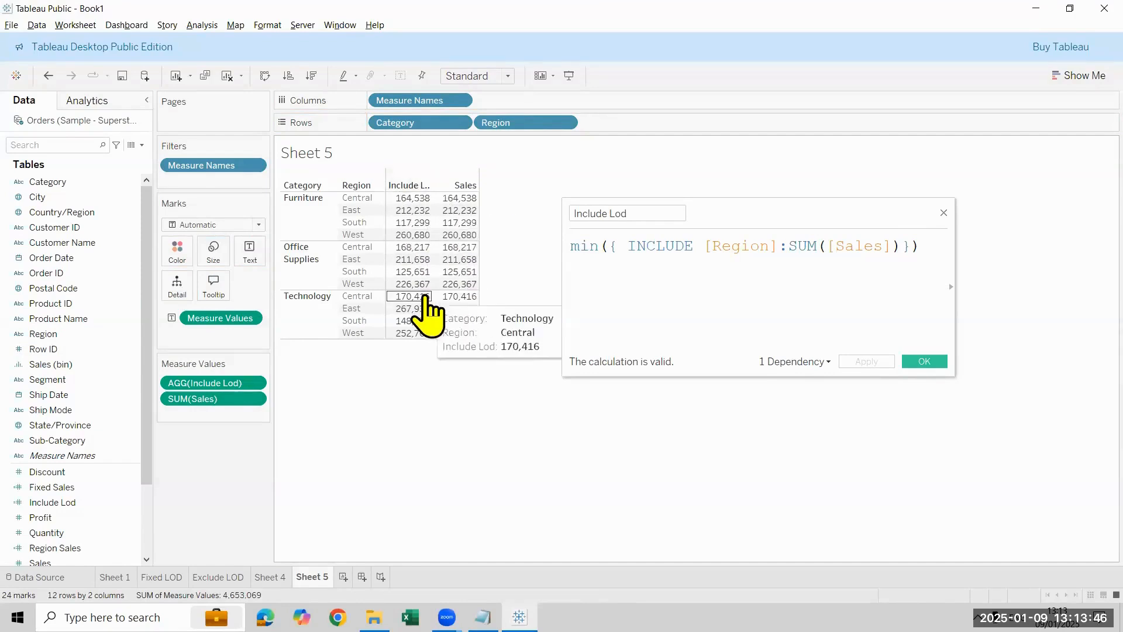
drag(515, 127, 73, 213)
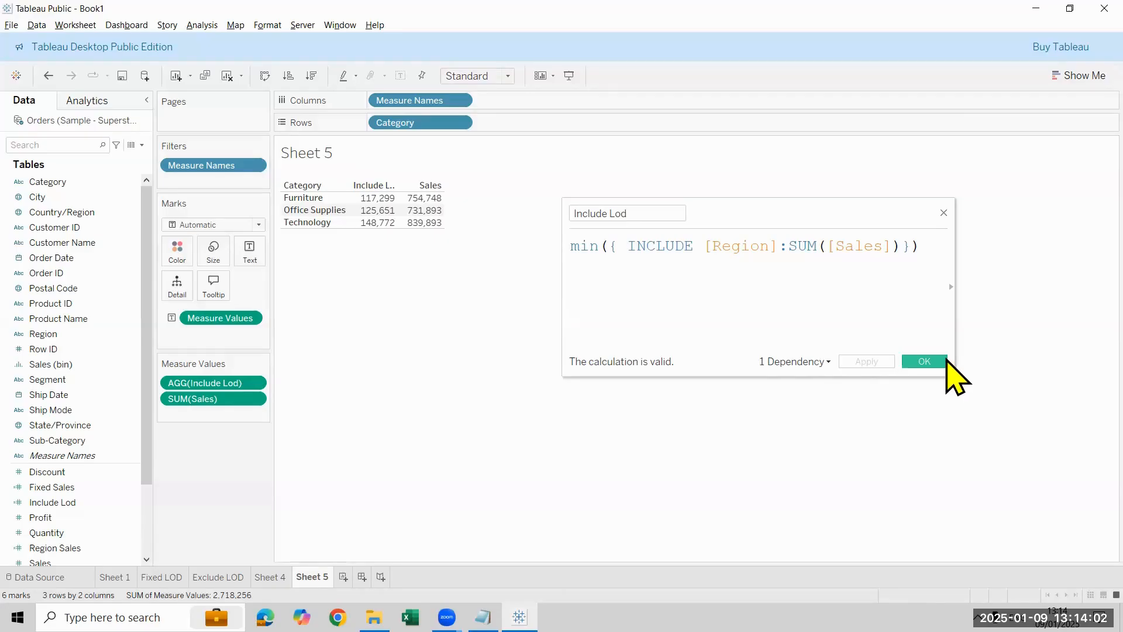
click(946, 361)
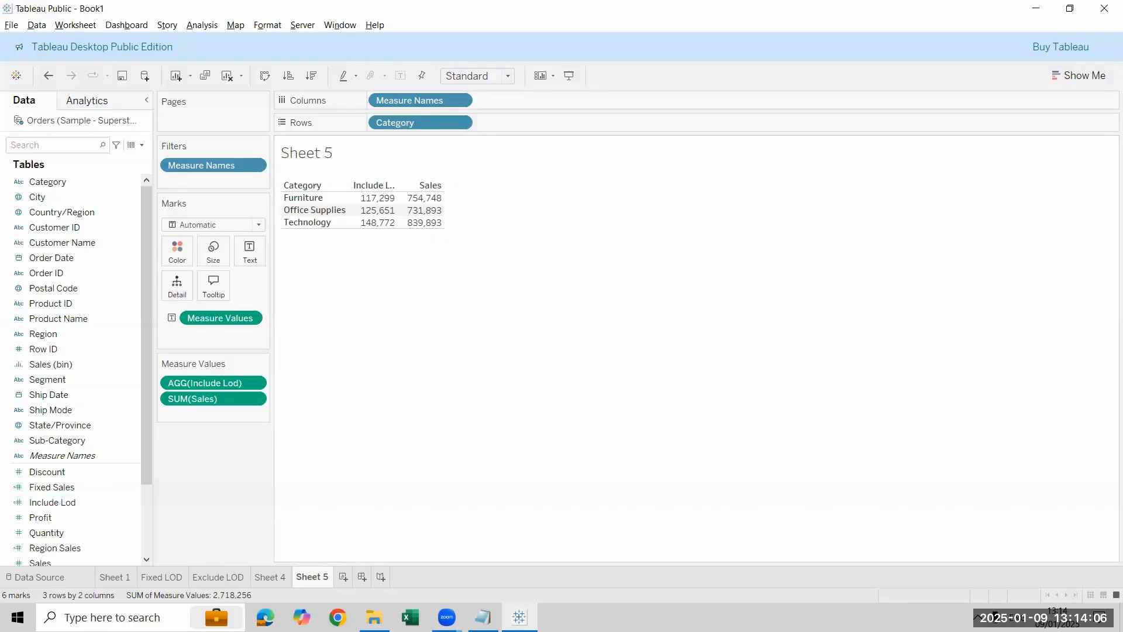
Step: Rename Sheet 5 as Include LOD and delete Sheet 4
double_click(313, 578)
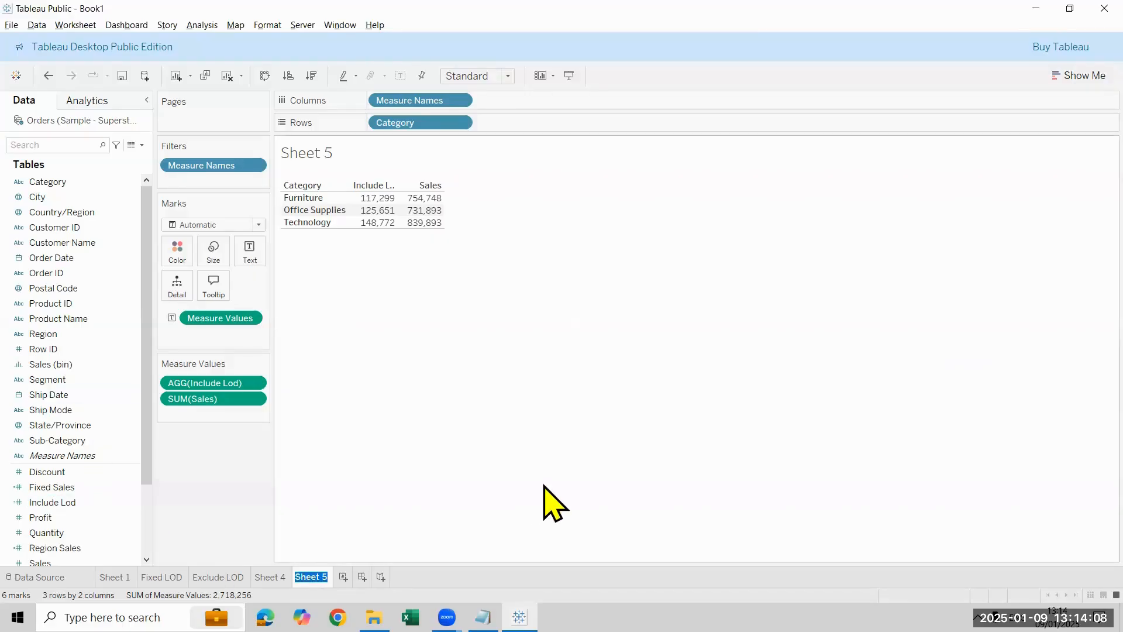
text(Include LOD)
key(Return)
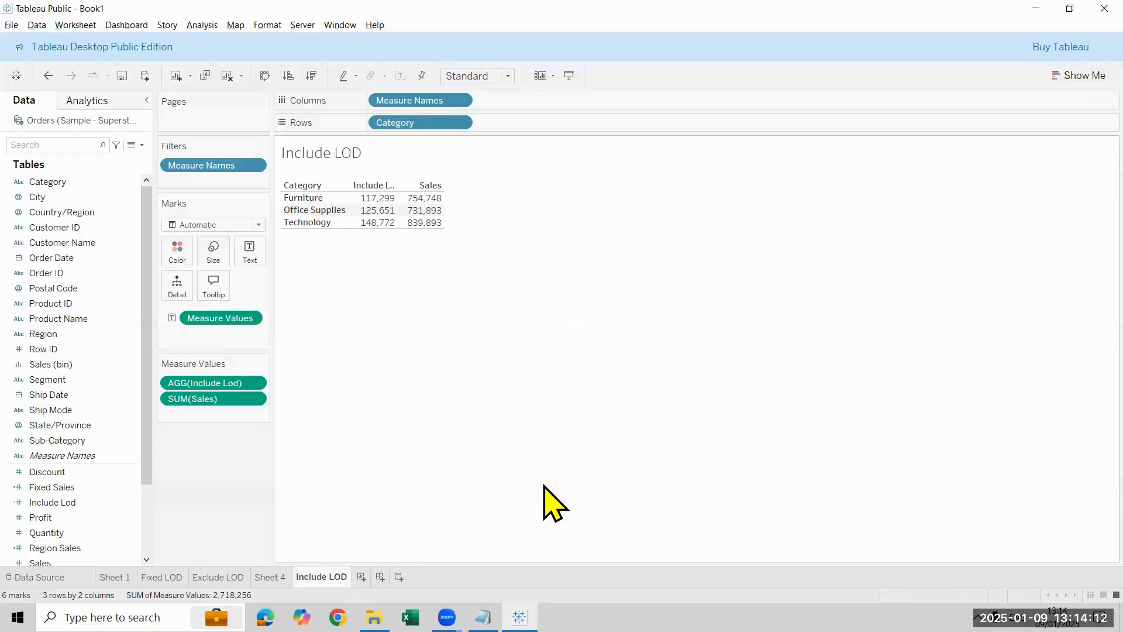
right_click(269, 577)
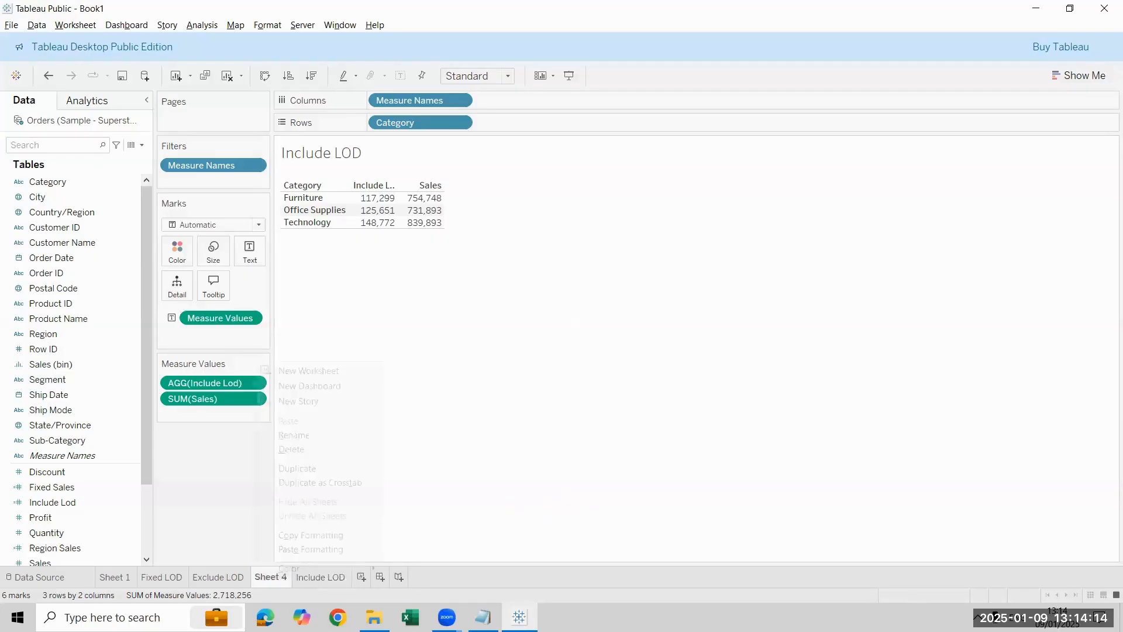
click(322, 451)
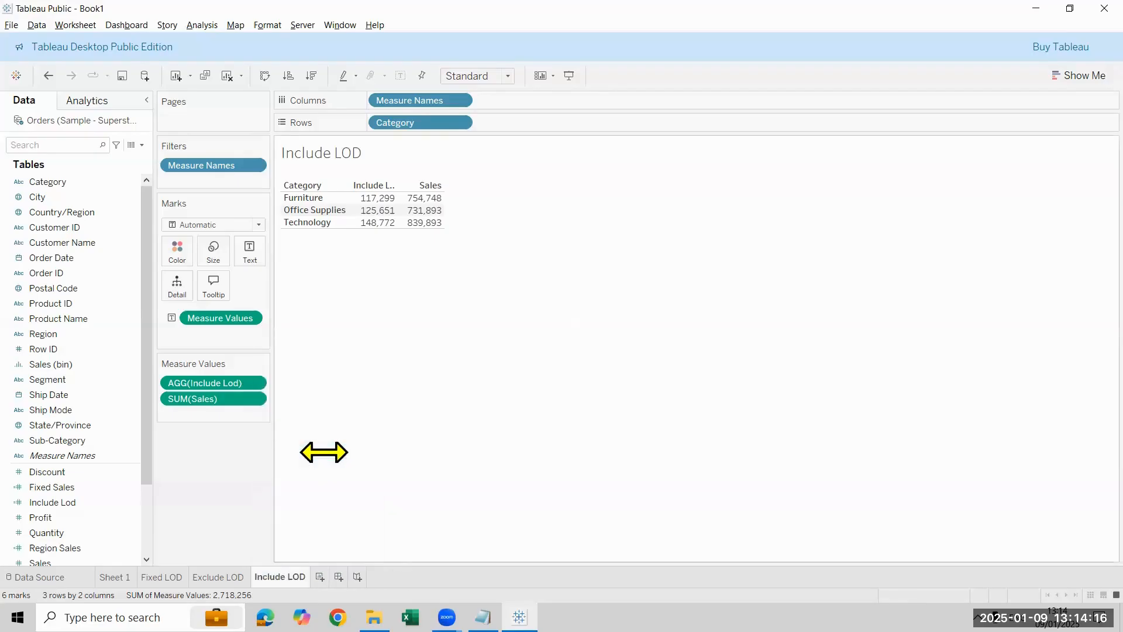
Step: Add a new worksheet and replace its title with Customer by order count
click(321, 576)
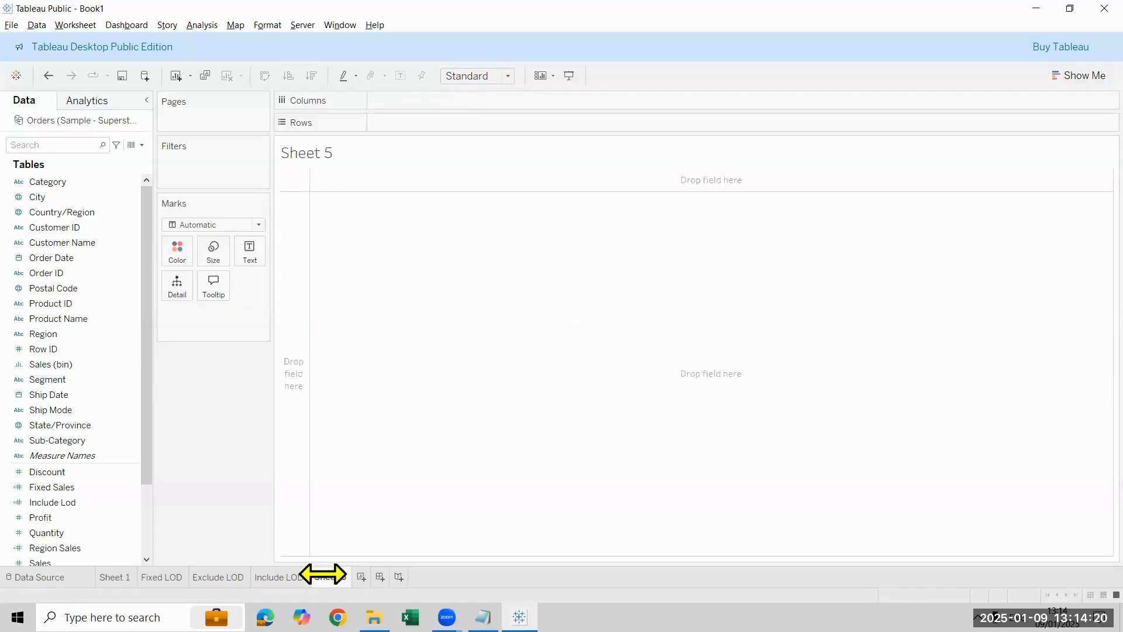
mouse_move(323, 574)
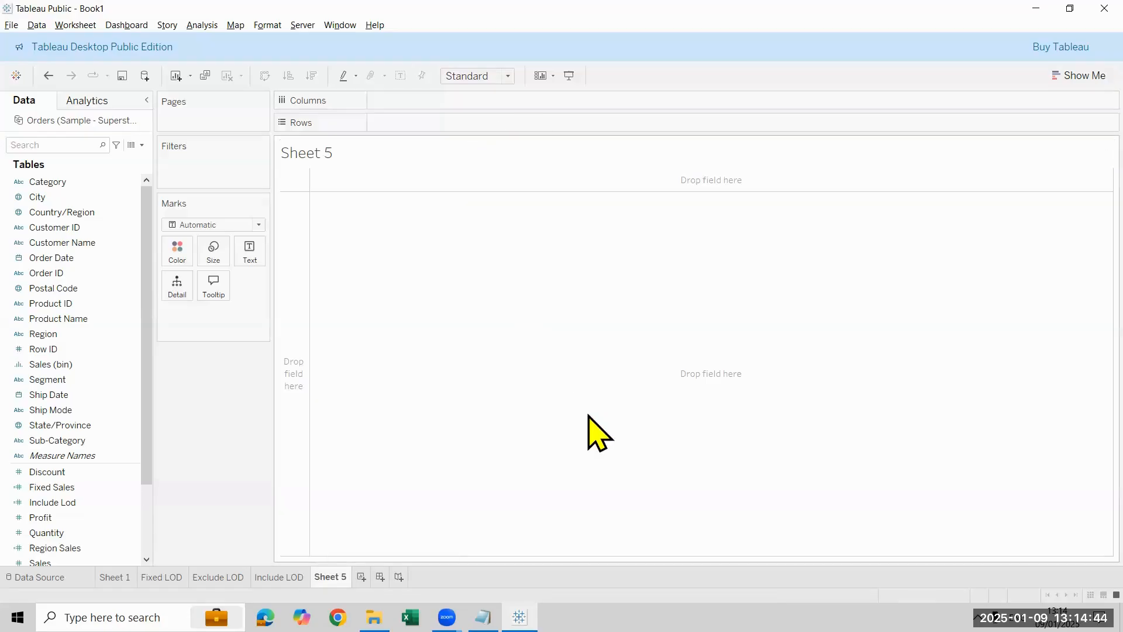
double_click(472, 162)
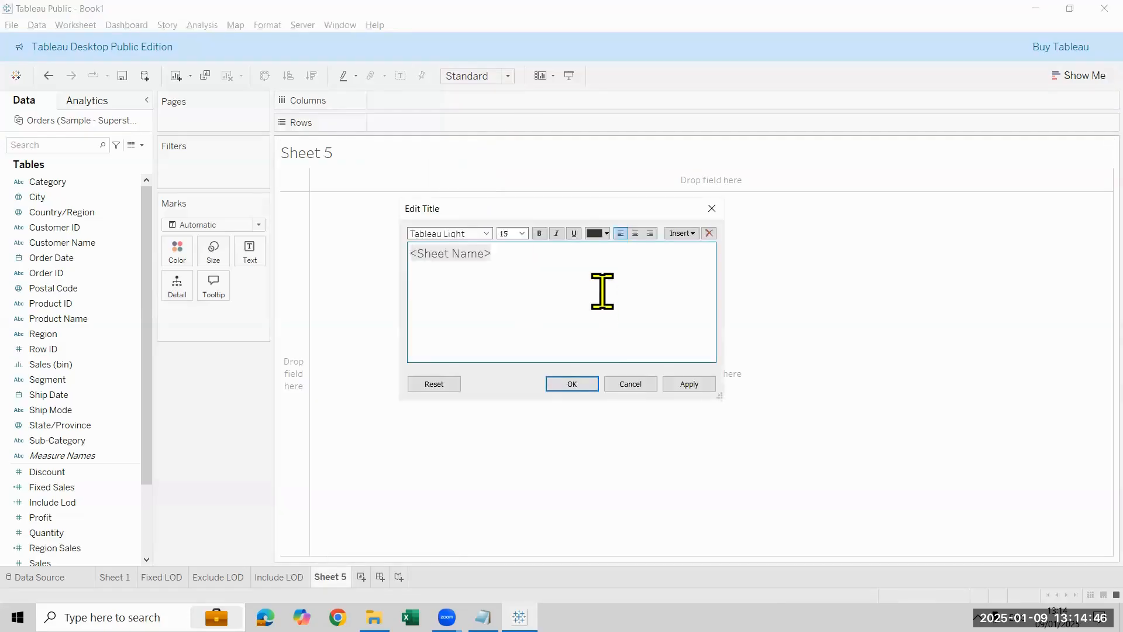
key(ctrl+a)
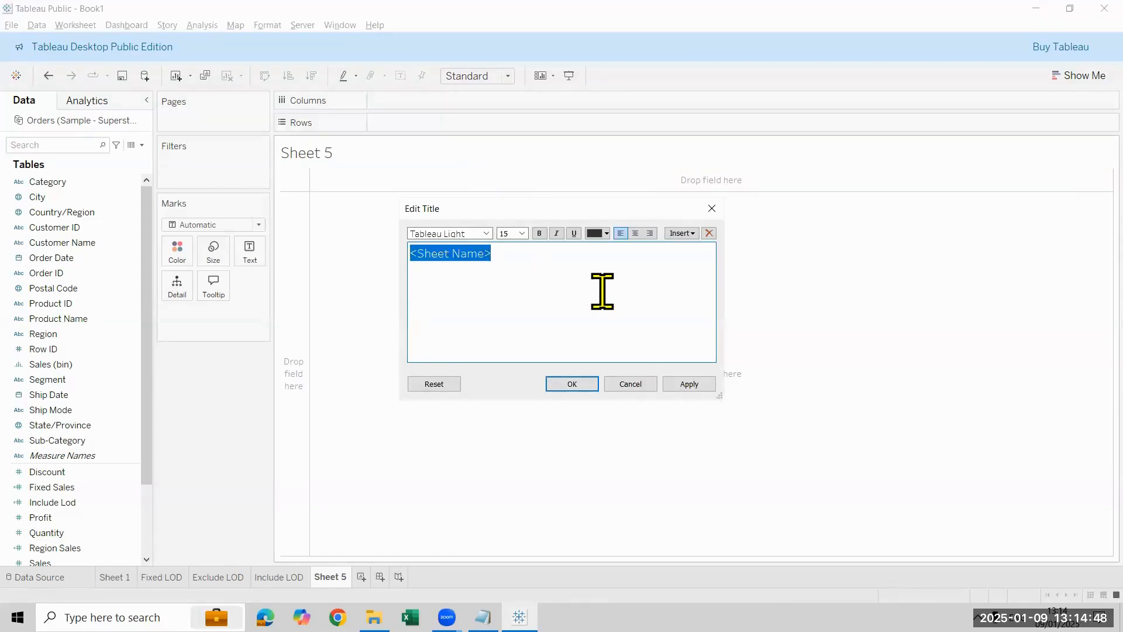
key(BackSpace)
text(Cou)
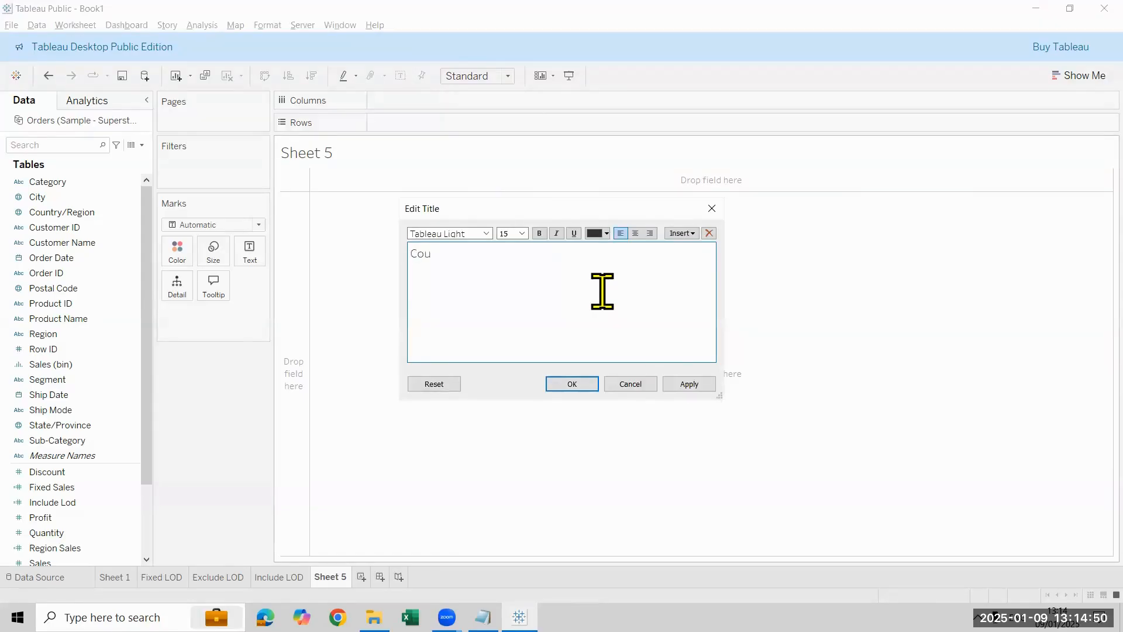
key(BackSpace)
key(BackSpace)
text(ustomer by order count)
Step: Format the worksheet title as centred, bold text at size 22 and apply it
key(ctrl+a)
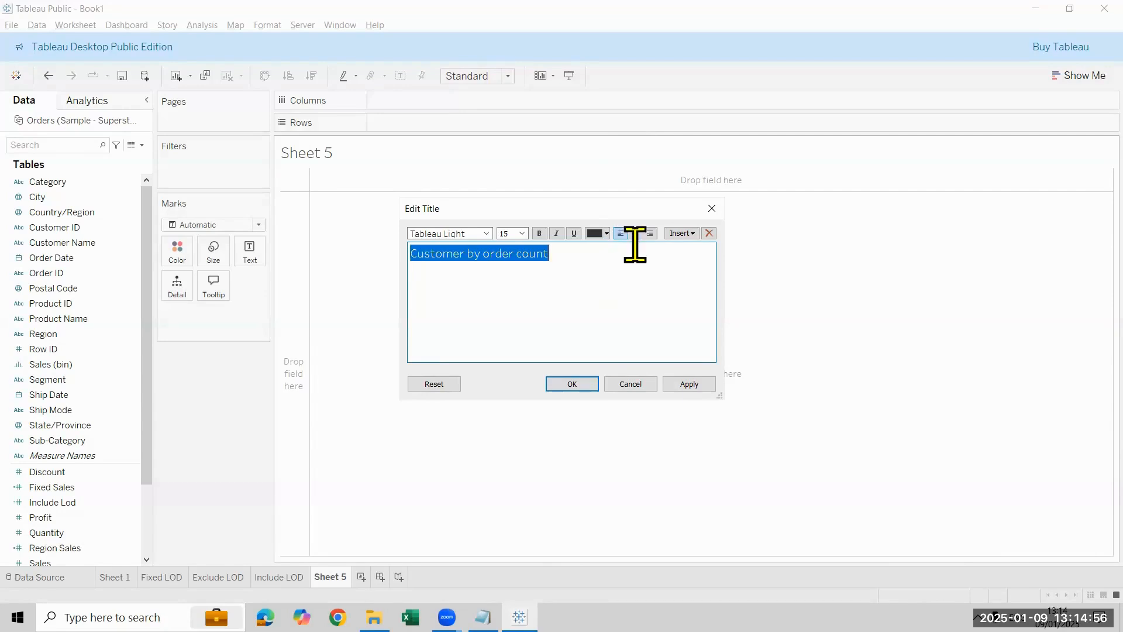
click(636, 232)
click(538, 234)
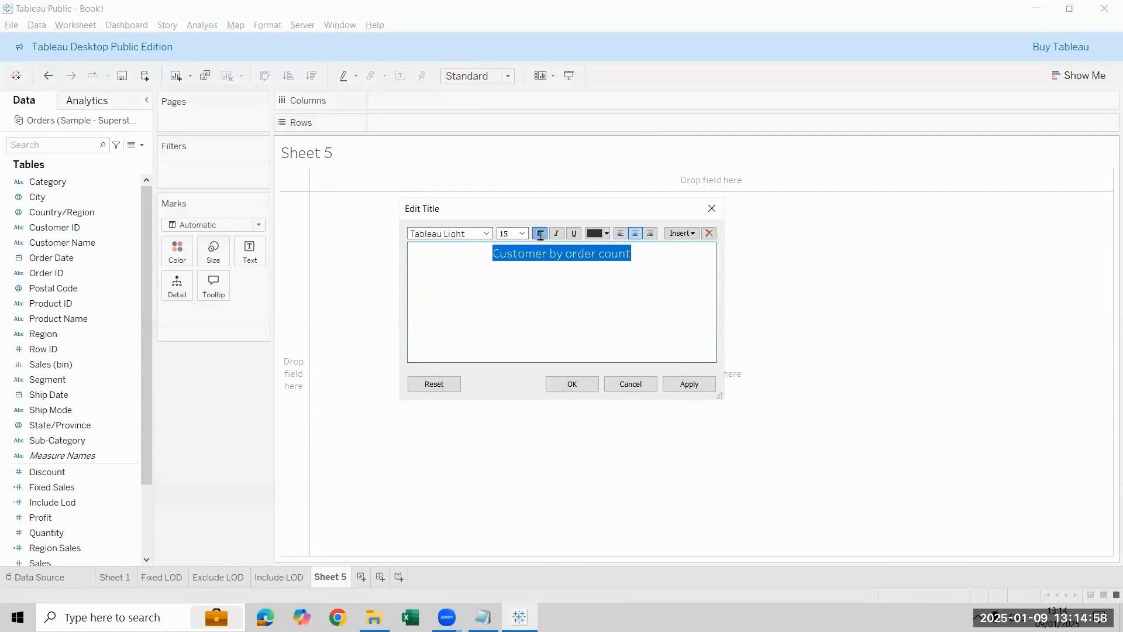
click(522, 234)
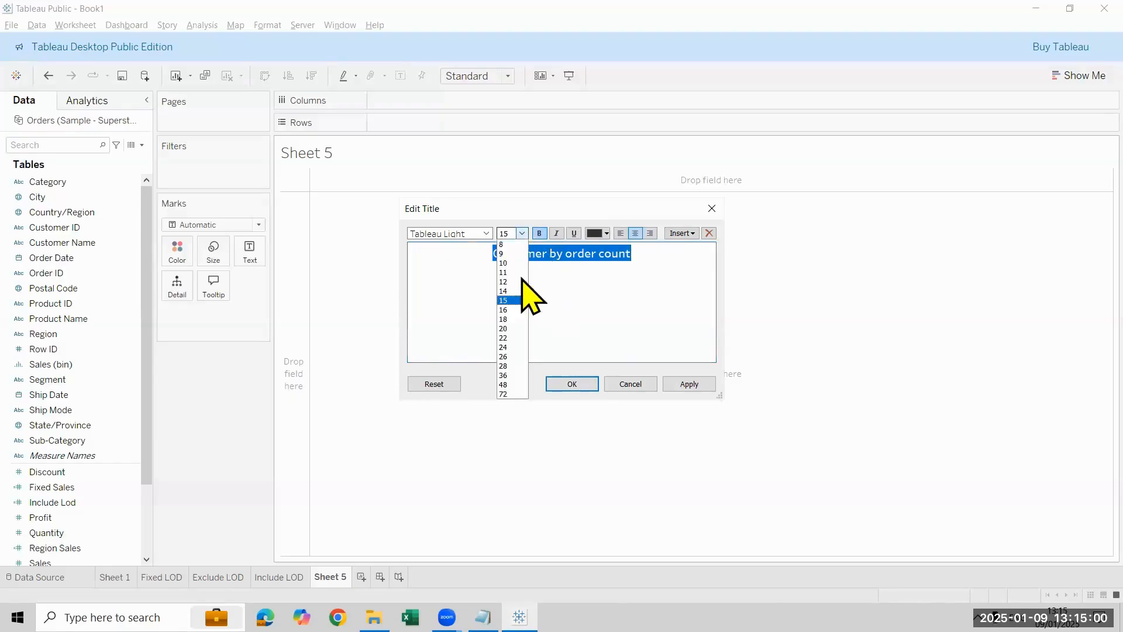
click(514, 337)
click(697, 384)
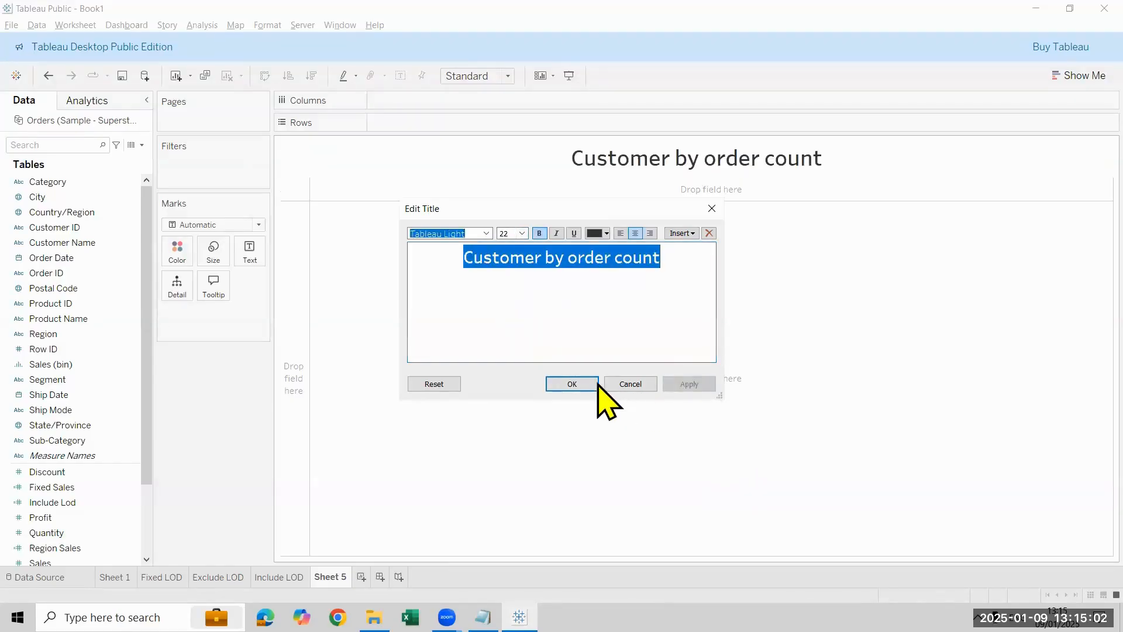
click(569, 385)
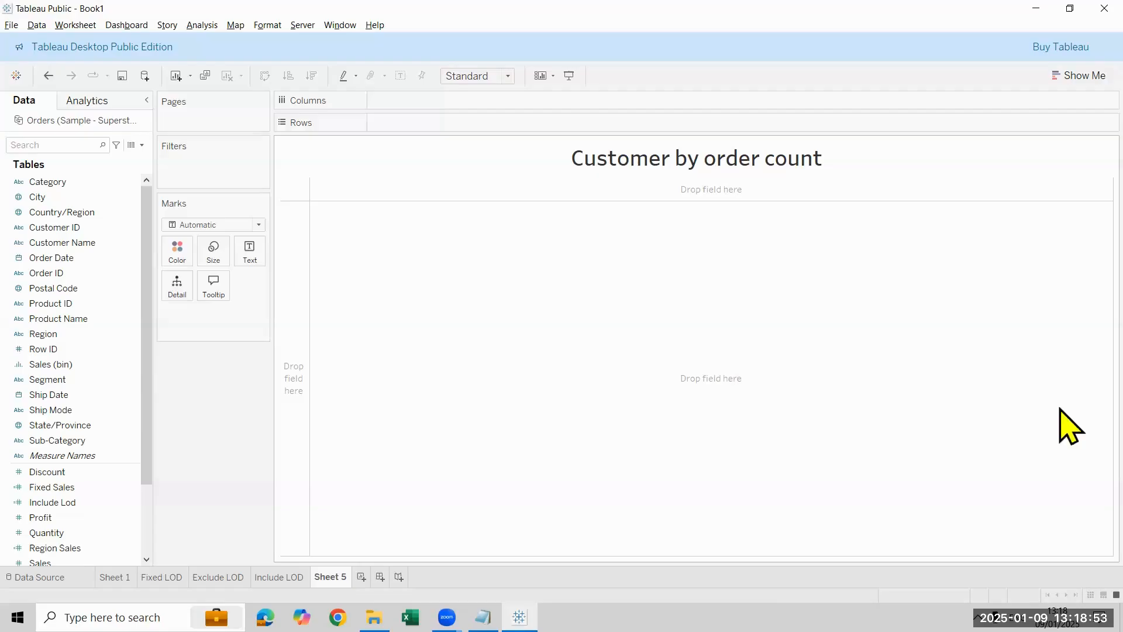
Step: Create a new calculated field named Customer Count
click(143, 149)
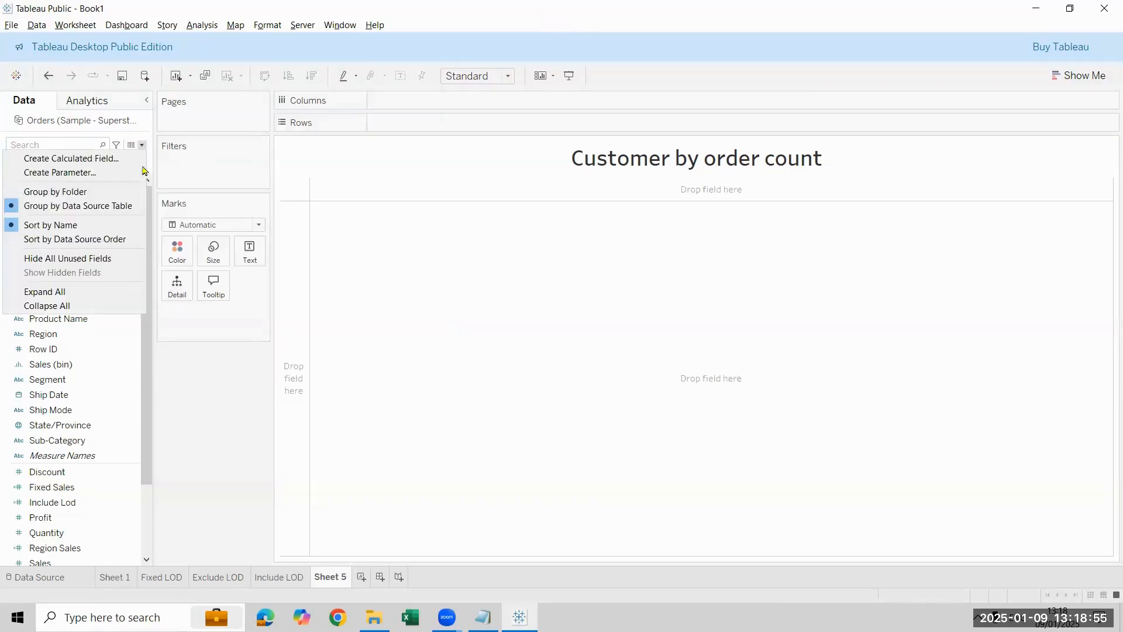
click(88, 155)
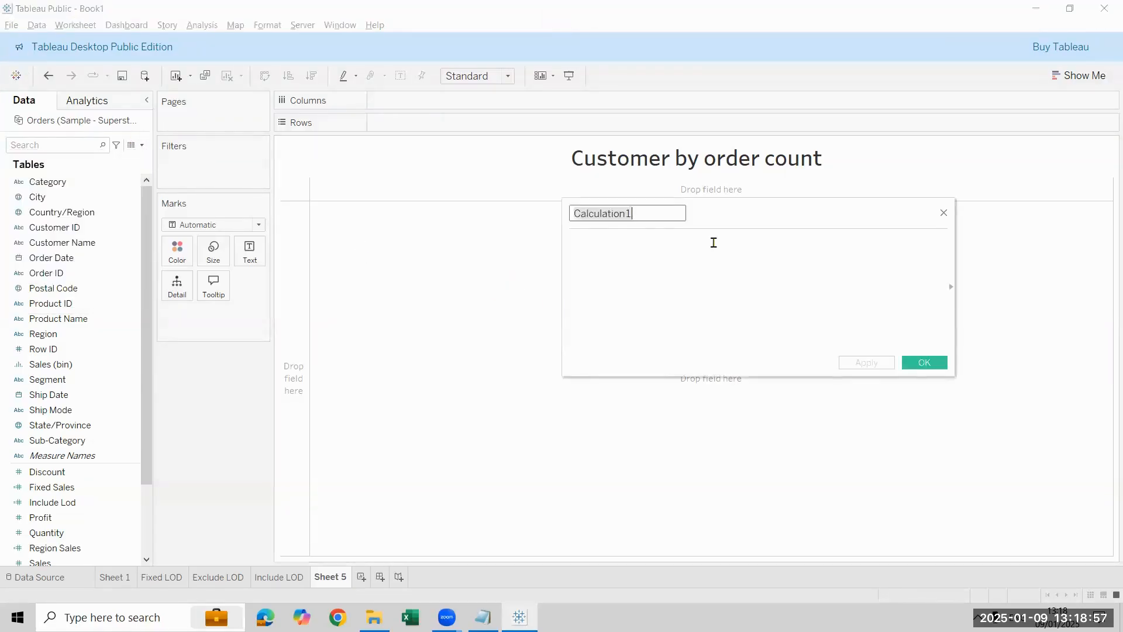
key(ctrl+a)
key(BackSpace)
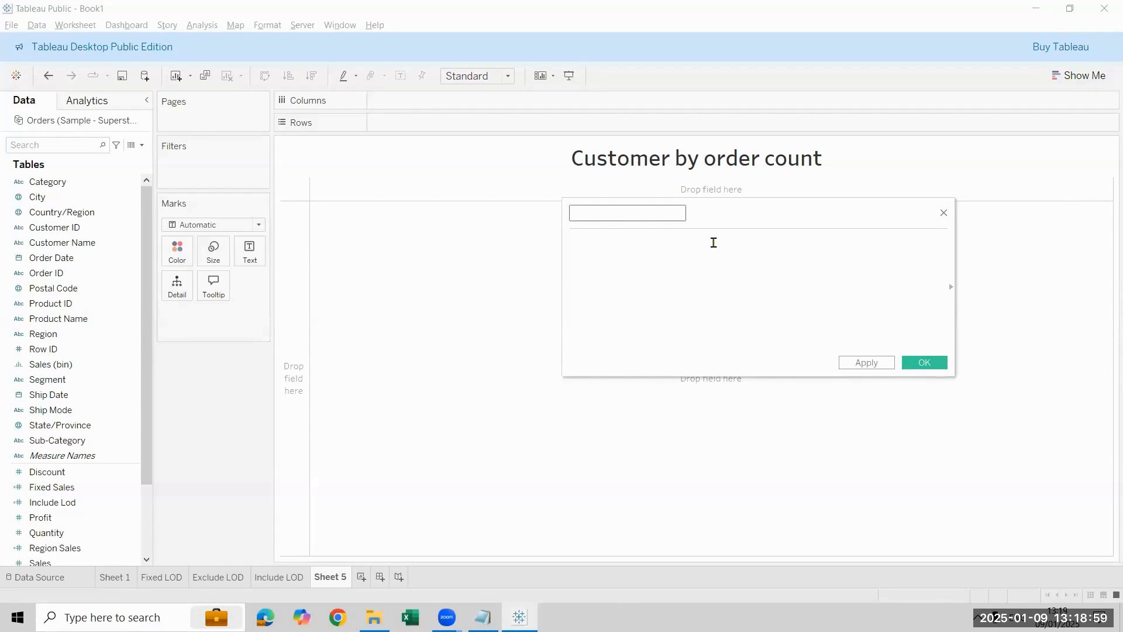
text(Customer Count)
click(713, 242)
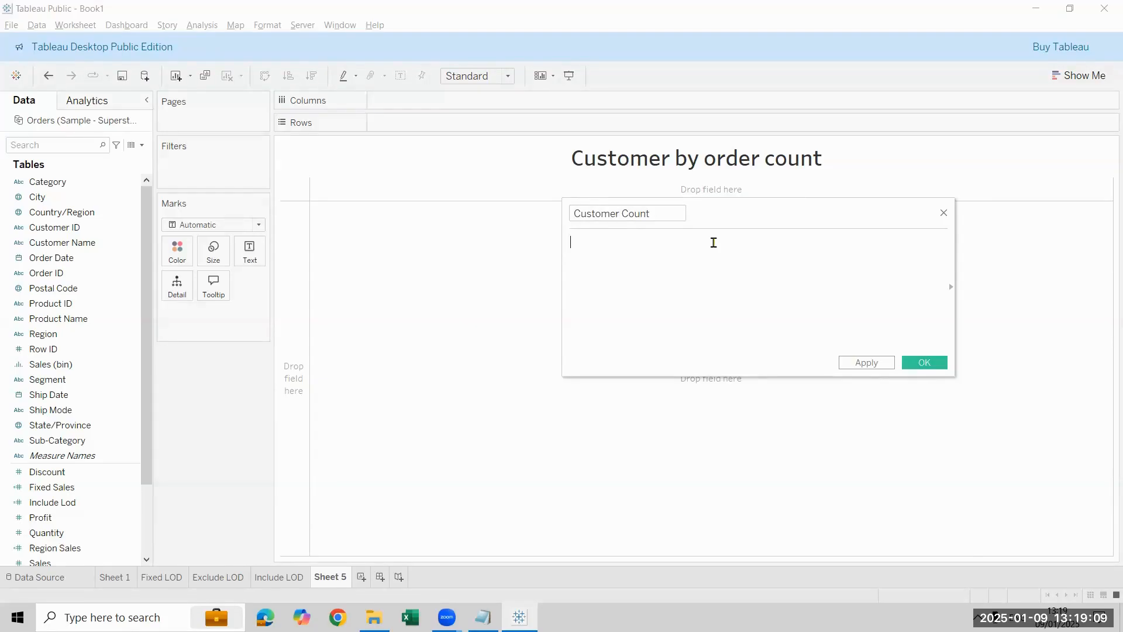
Step: Begin the Customer Count formula with { FIXED [Customer Name]: as the level of detail
text(fi)
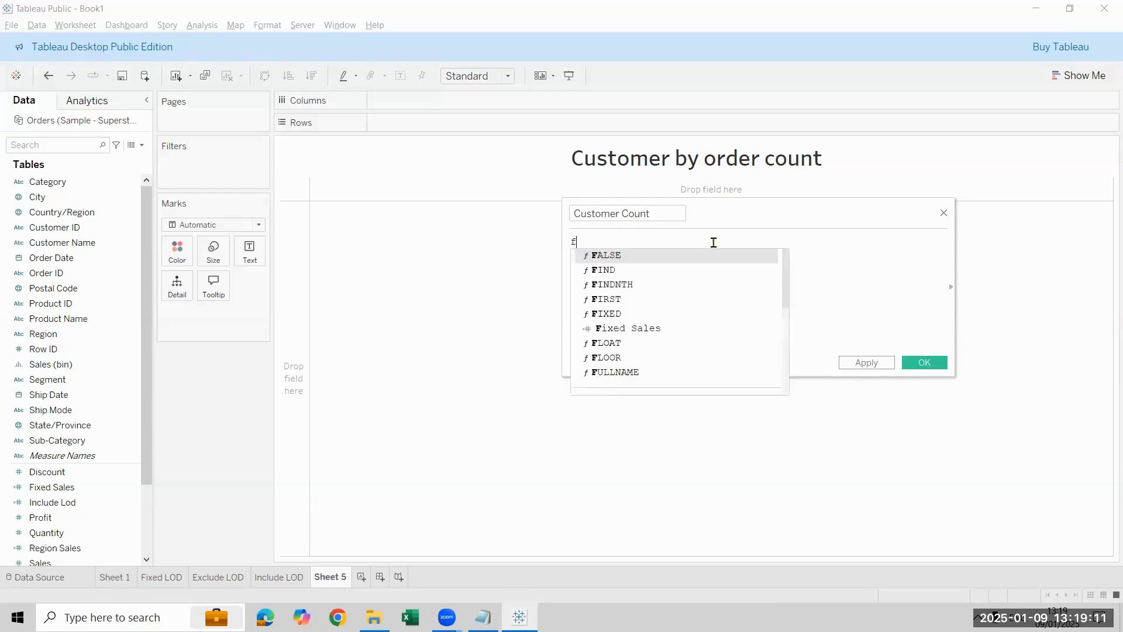
key(Down)
key(Down)
key(Return)
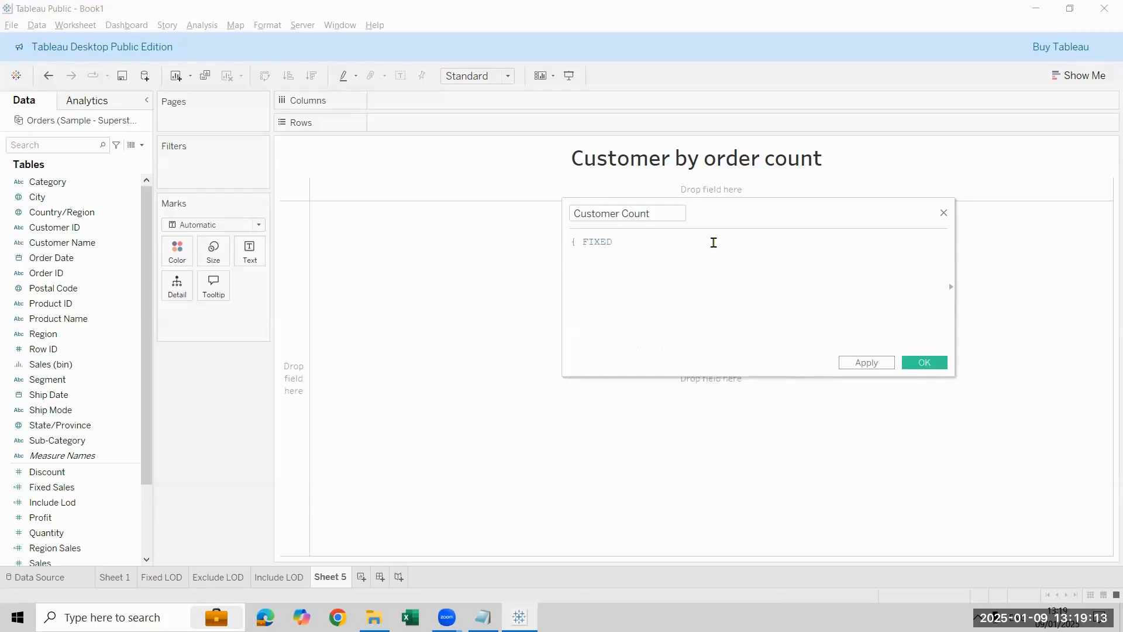
text(Cu)
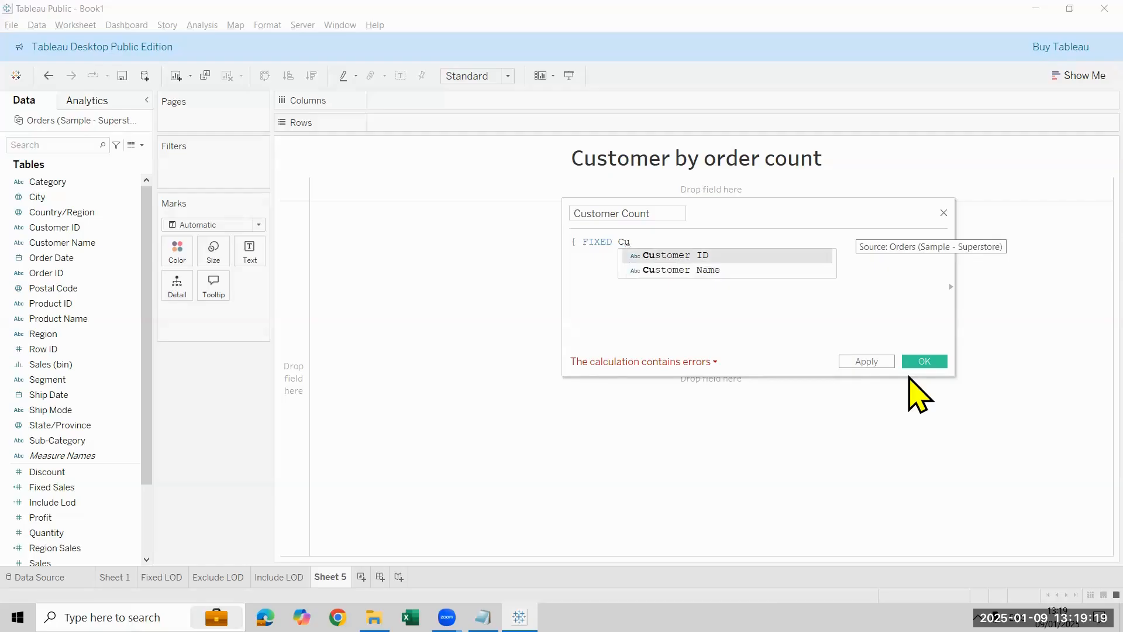
key(Down)
key(Return)
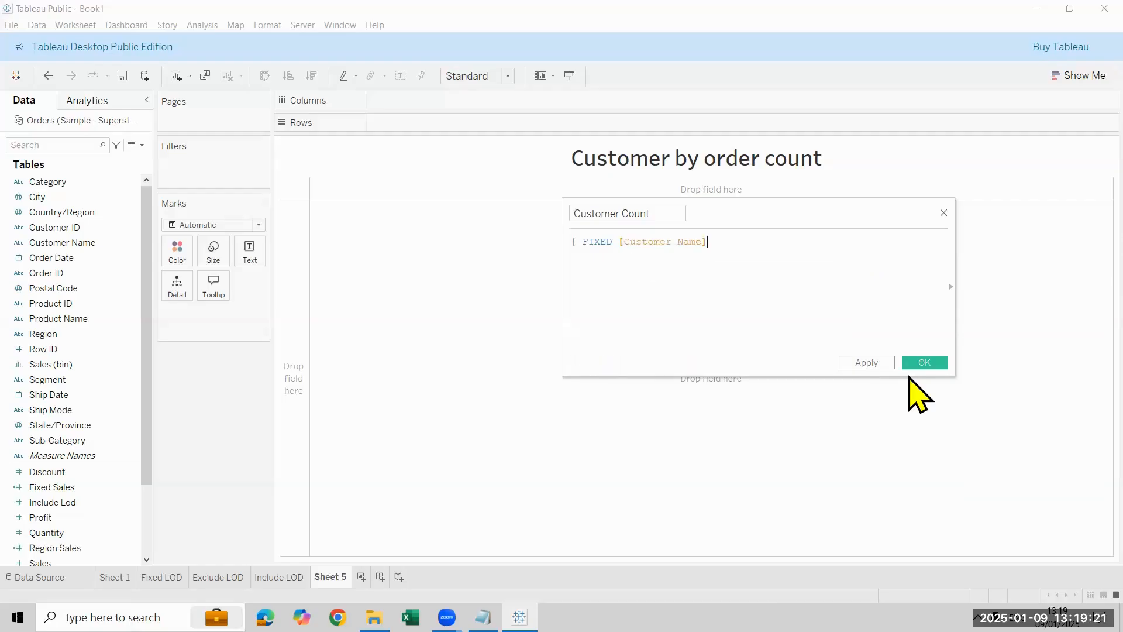
text(:)
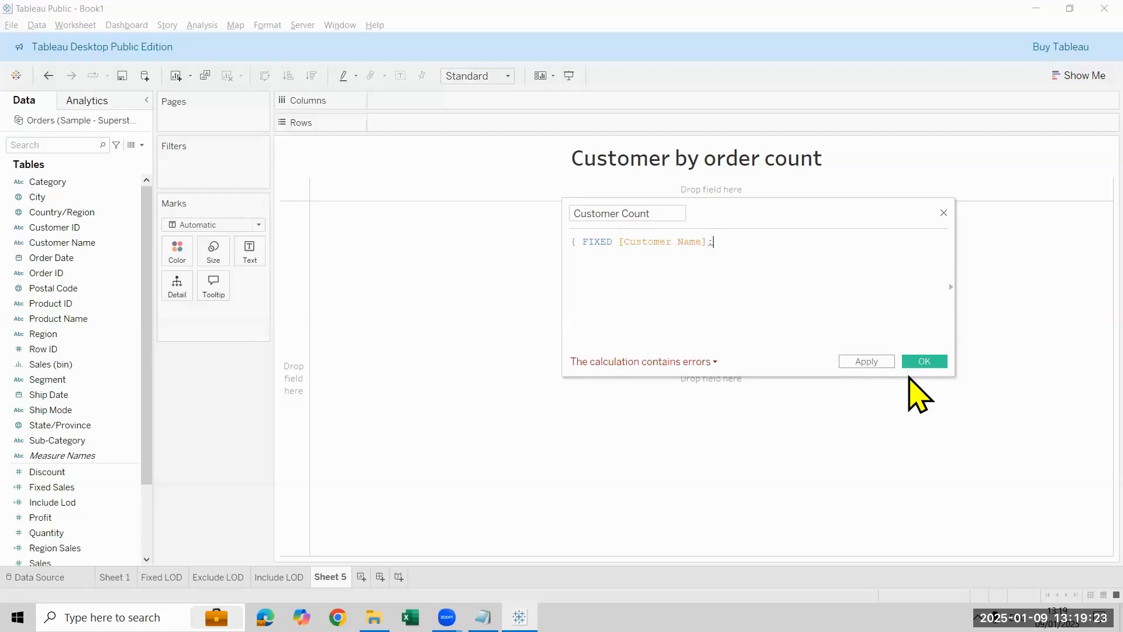
text(coun)
Step: Complete the Customer Count formula with COUNTD([Order ID])} and save the calculated field
key(Down)
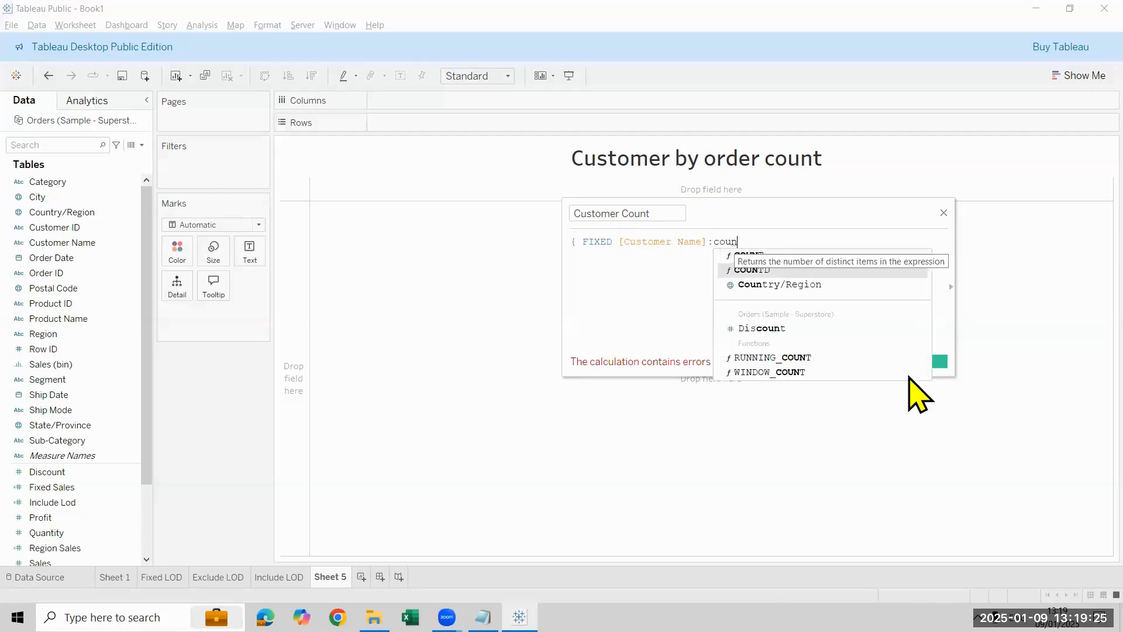
key(Return)
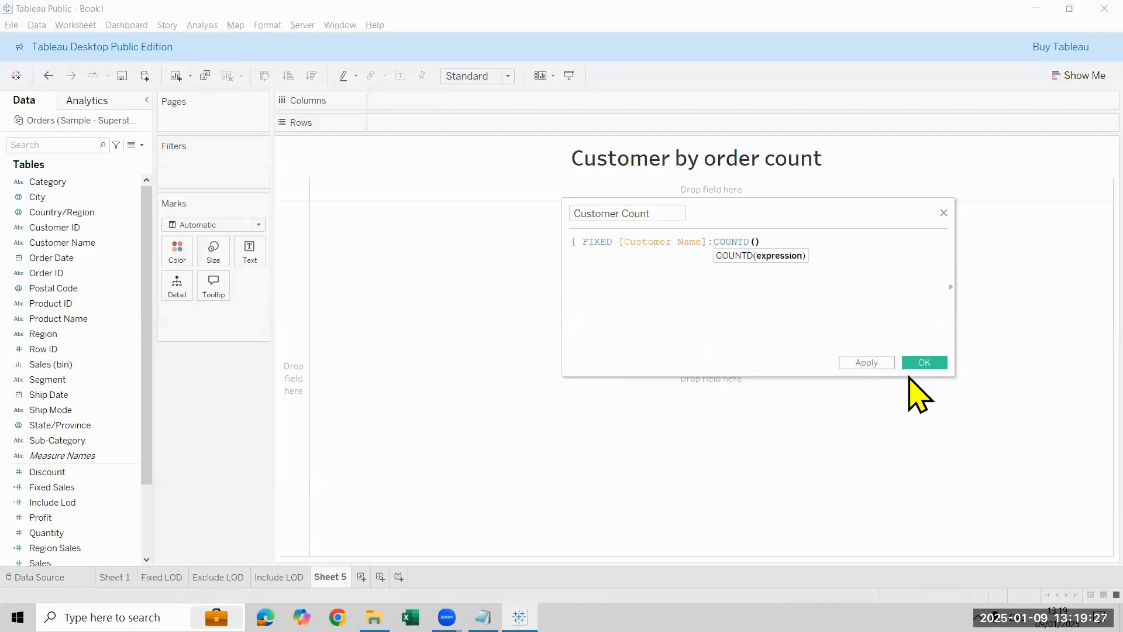
text(order)
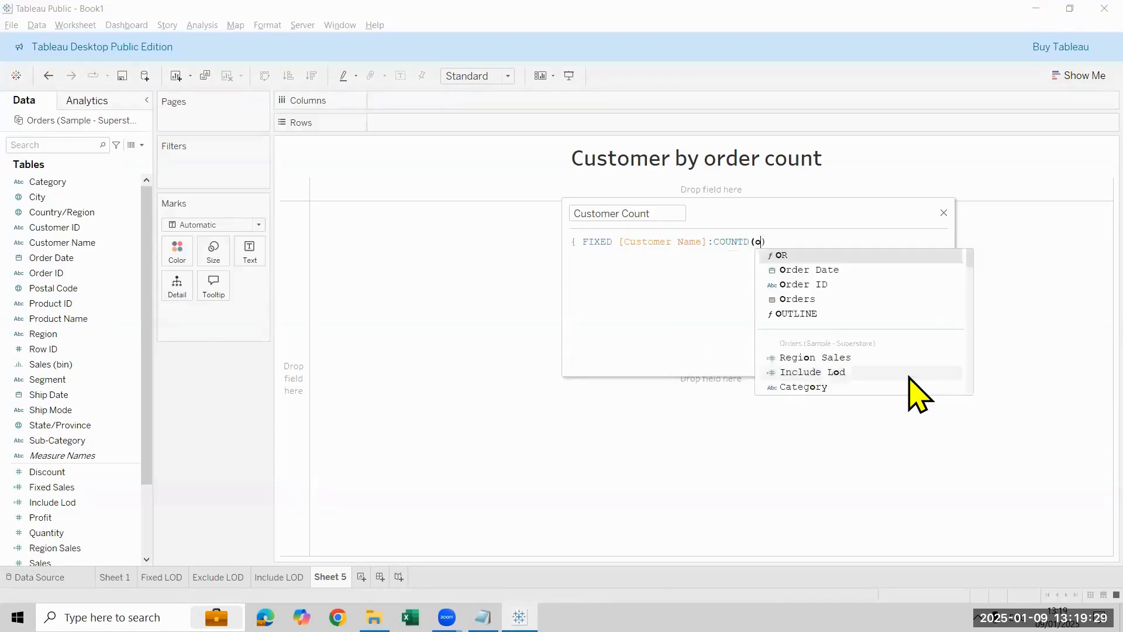
key(Down)
key(Return)
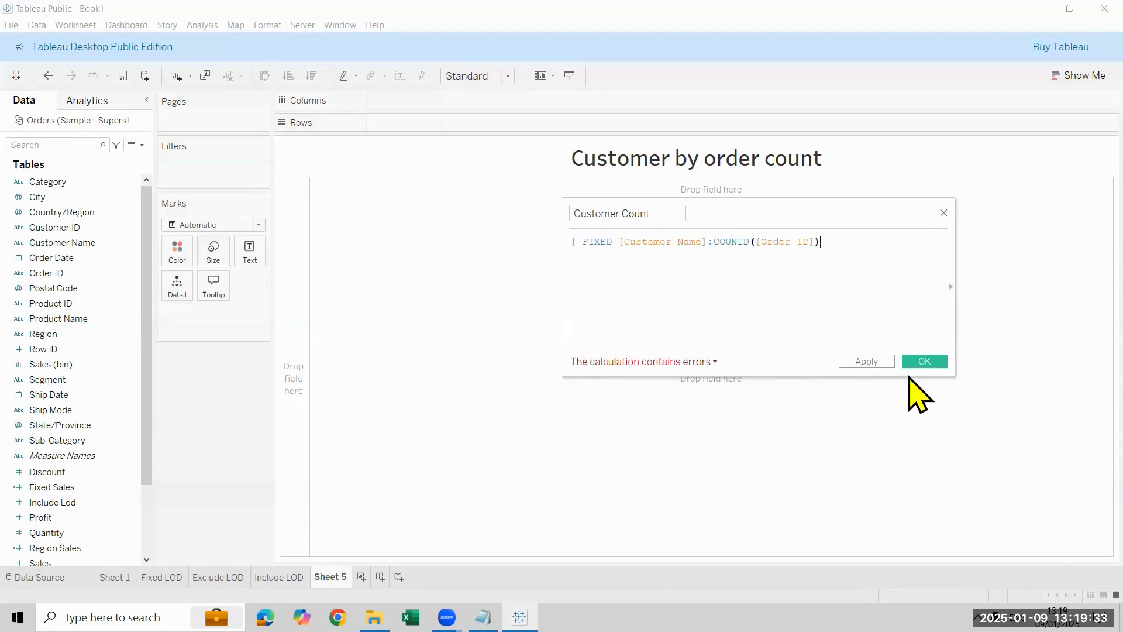
text(})
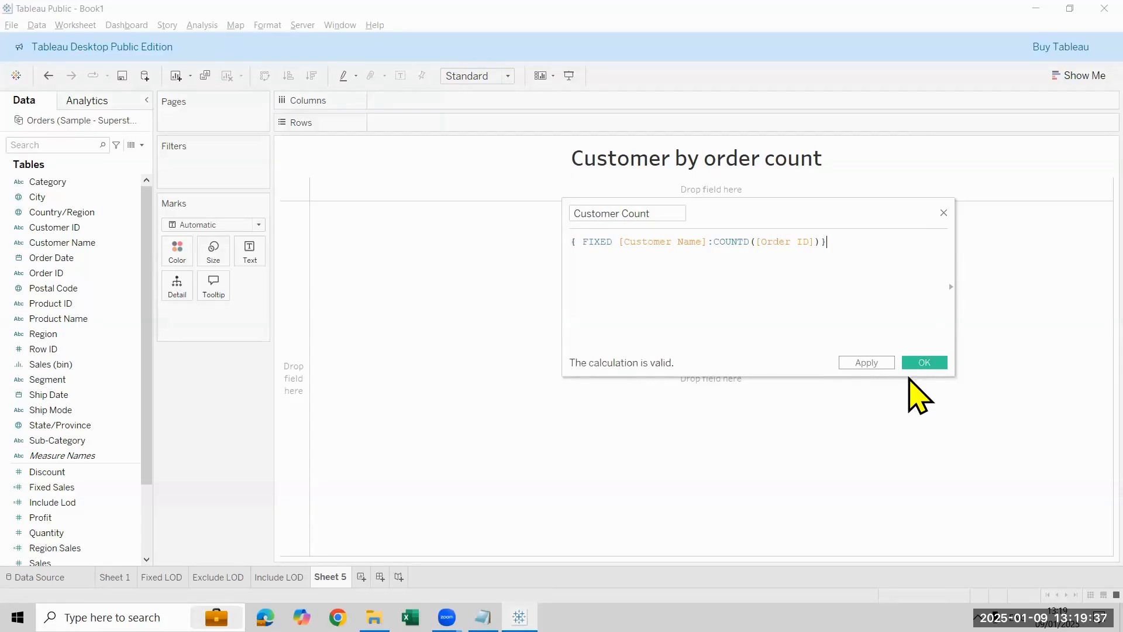
click(916, 365)
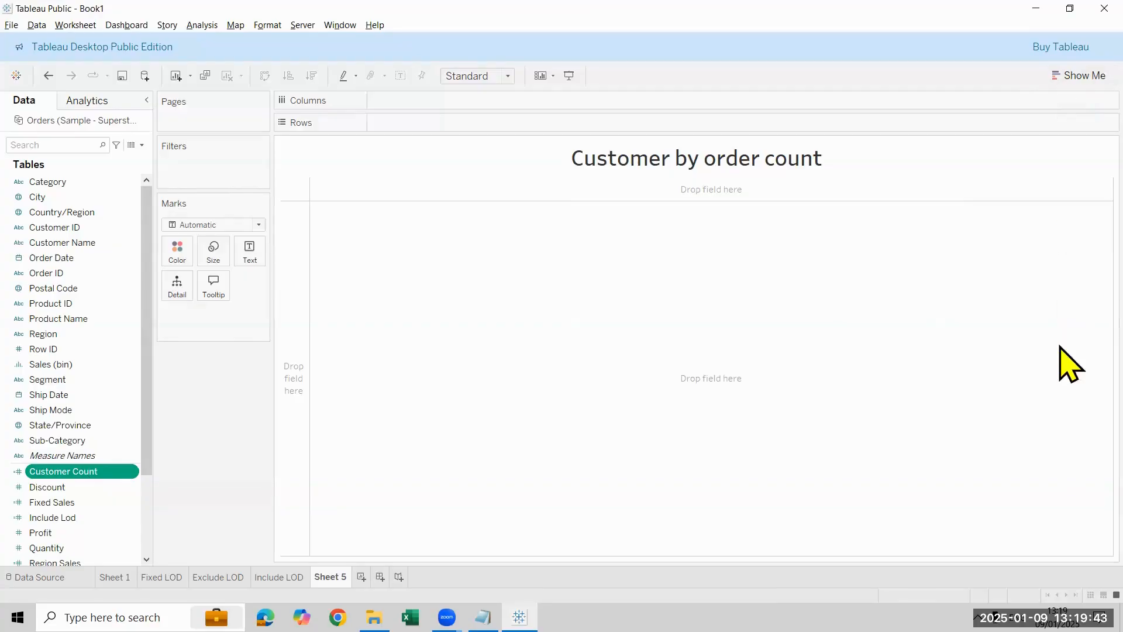
Step: Build a histogram from Customer Count and show the mark labels on its bars
click(1062, 78)
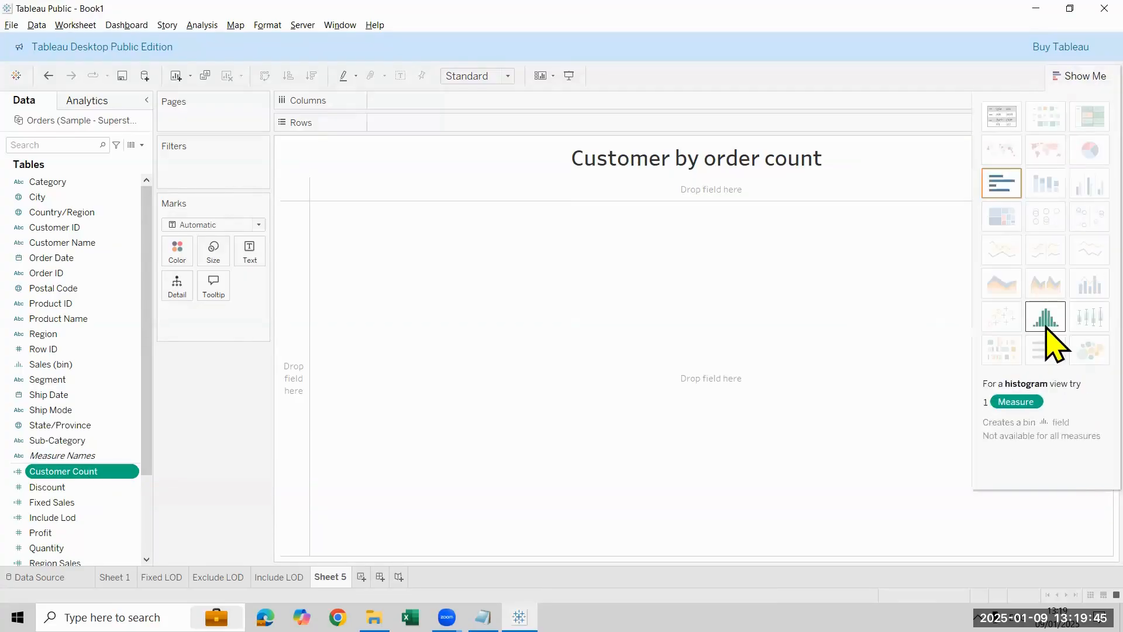
click(1047, 327)
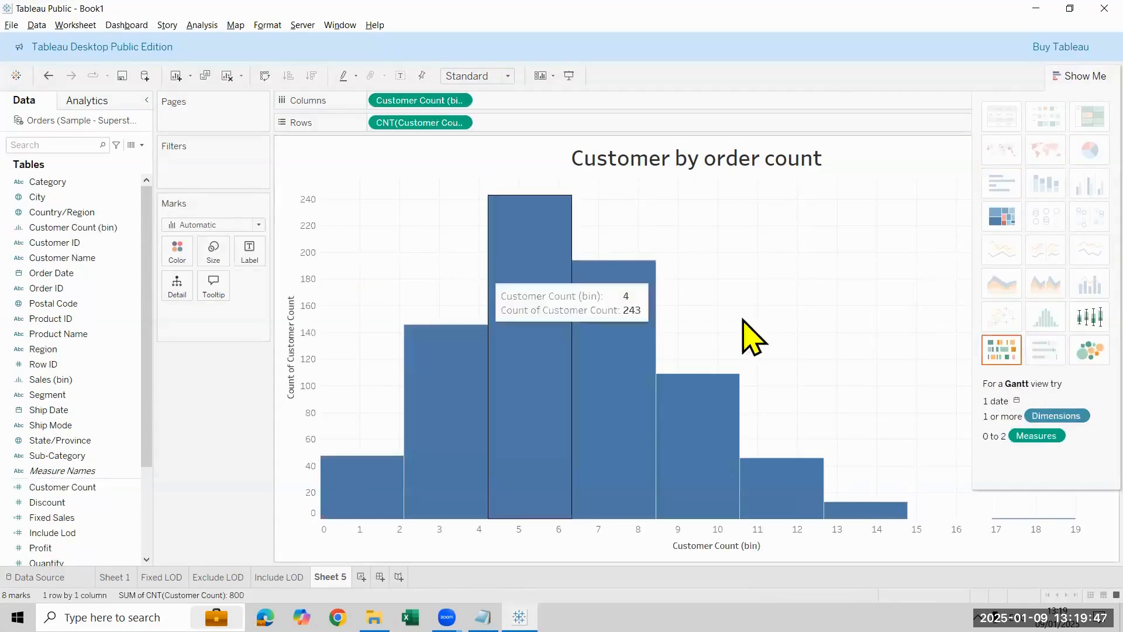
click(400, 77)
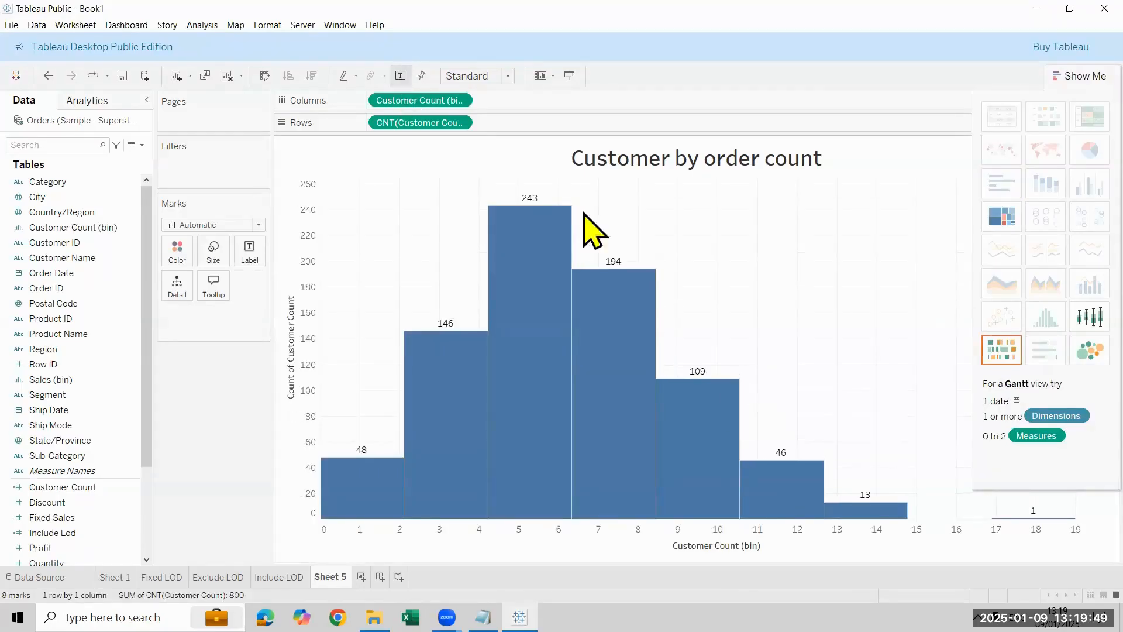
mouse_move(535, 273)
mouse_move(376, 480)
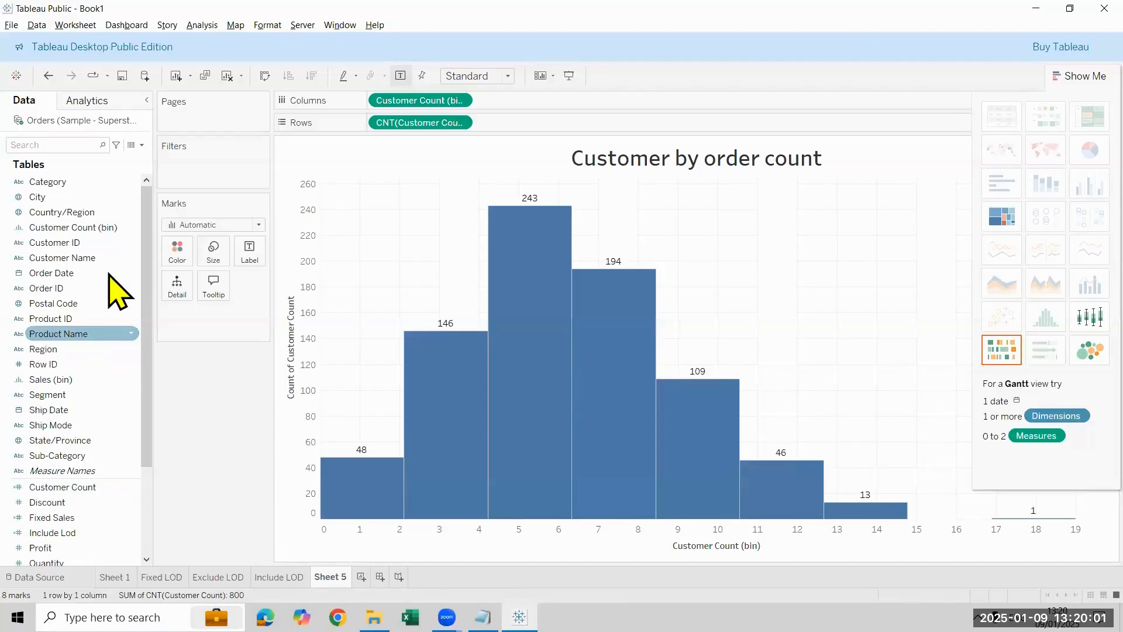
Step: Set the bin size of Customer Count (bin) to 2
right_click(111, 228)
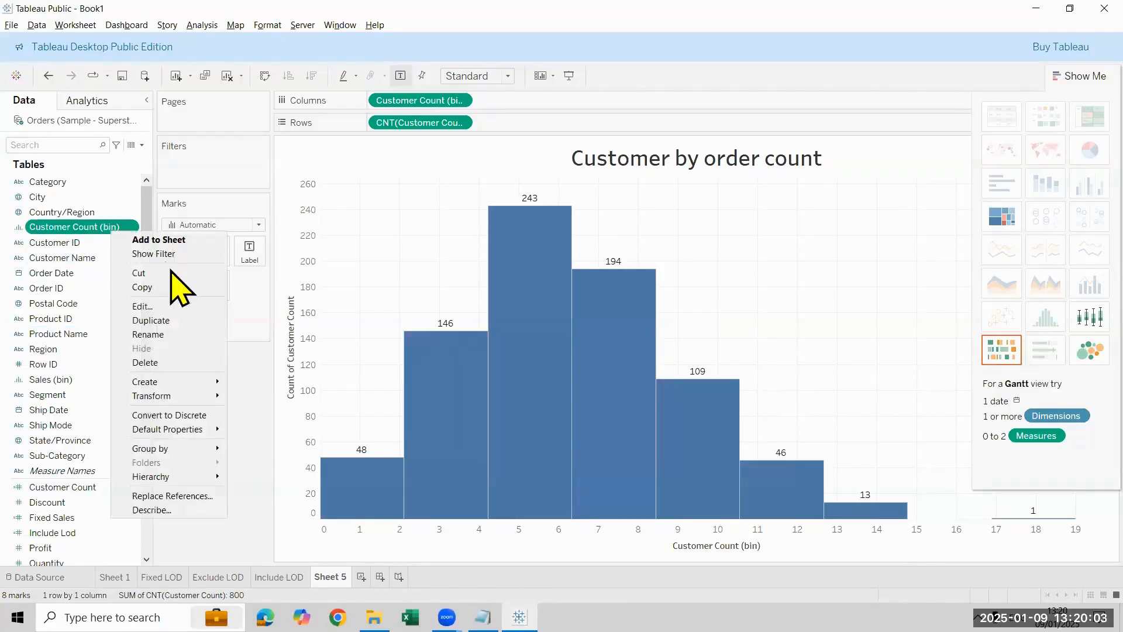
click(158, 308)
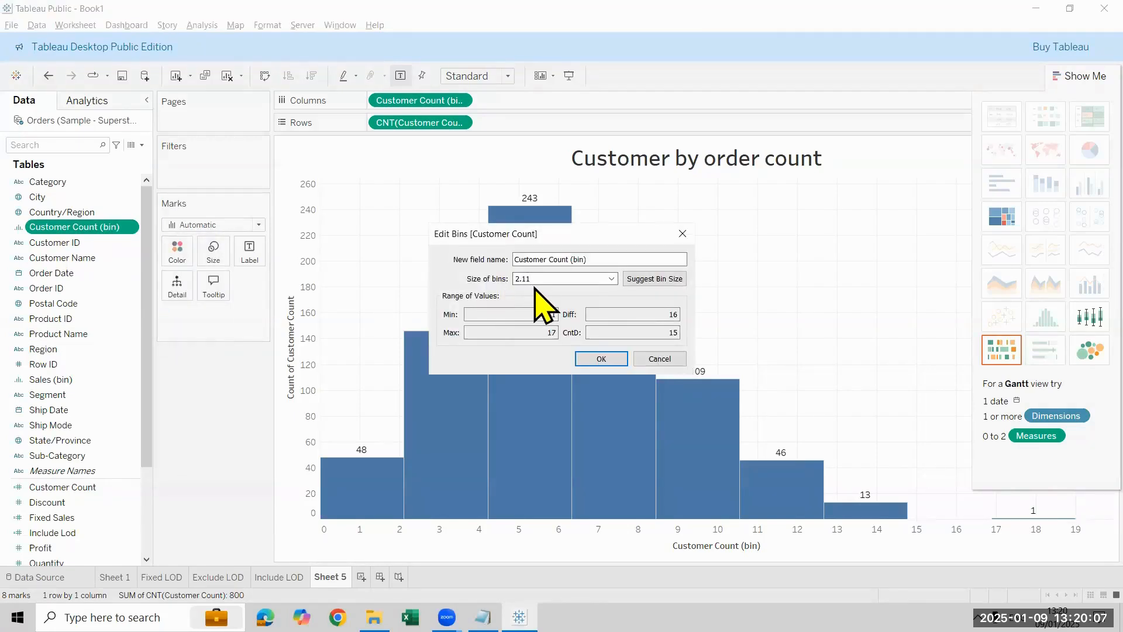
key(BackSpace)
key(BackSpace)
key(BackSpace)
key(Return)
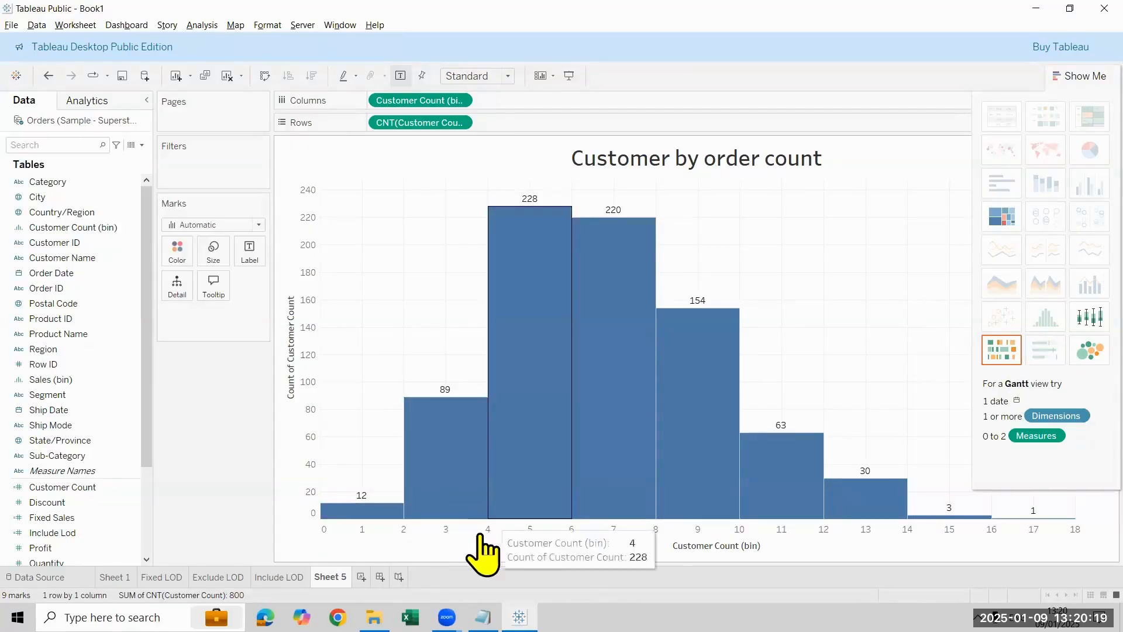
Step: Examine the histogram's bins and open the Customer Count calculated field to review its formula
mouse_move(447, 401)
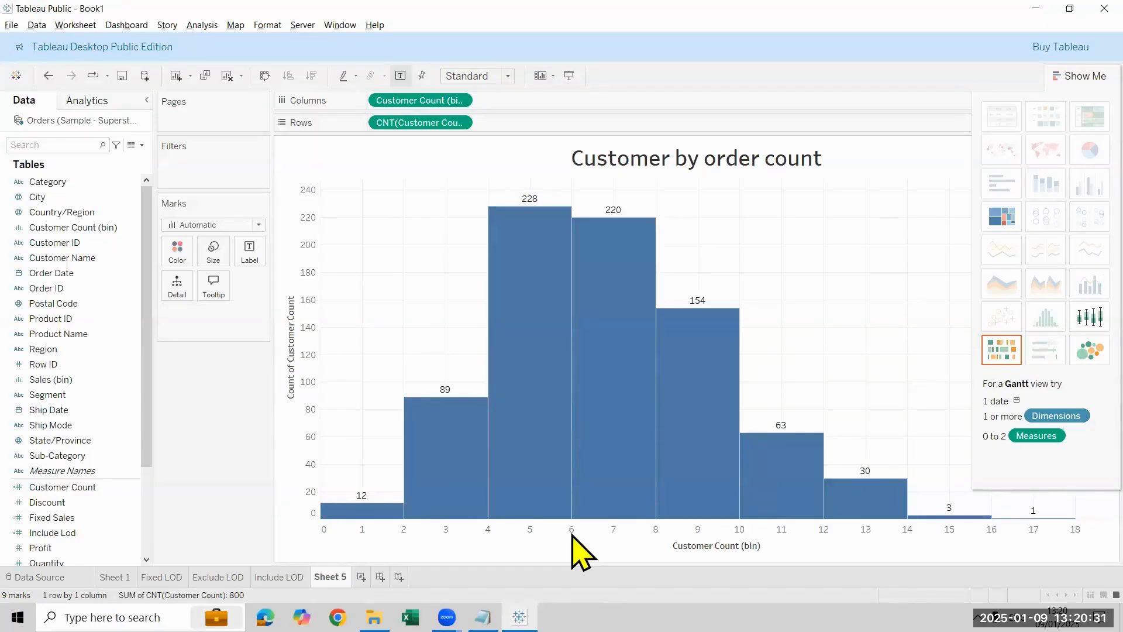
mouse_move(376, 520)
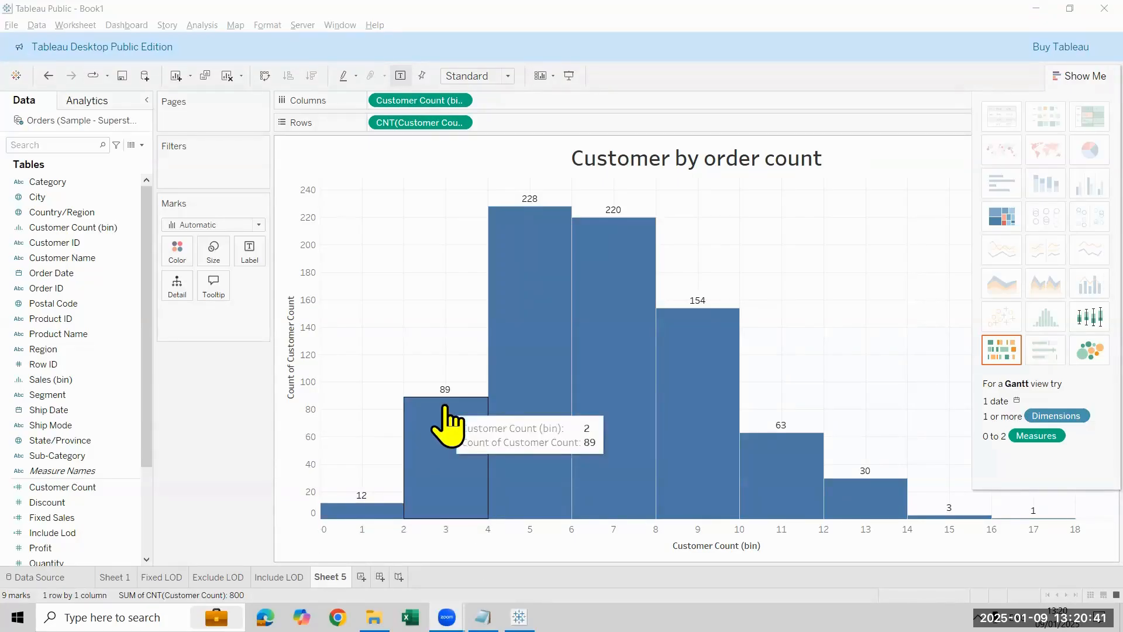
right_click(85, 487)
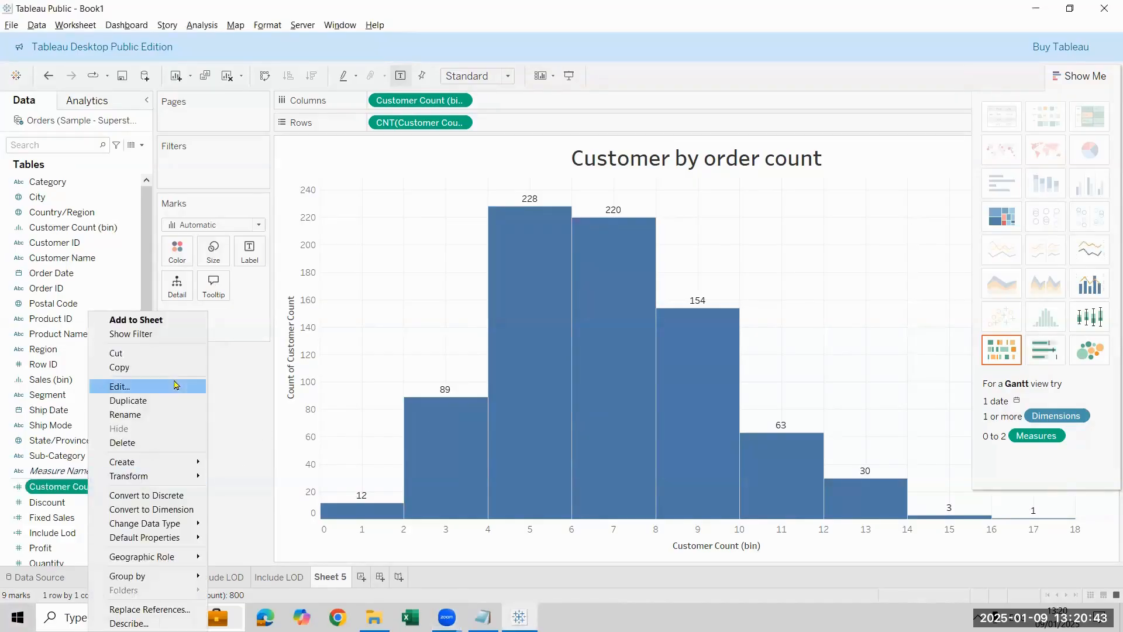
click(175, 386)
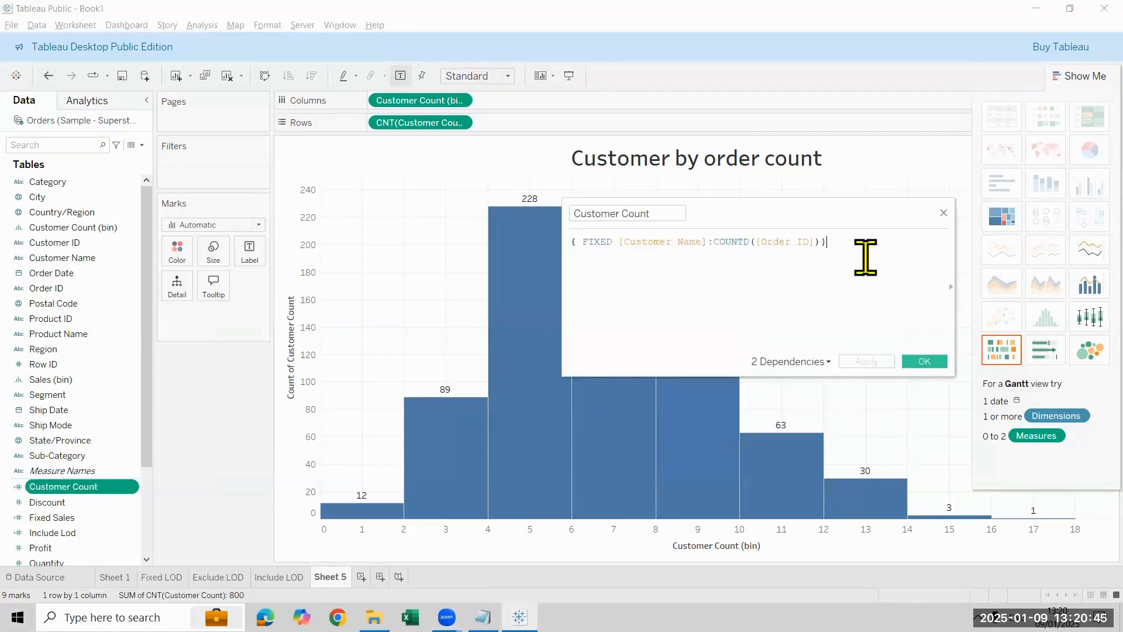
ctrl+scroll(866, 257, up, 3)
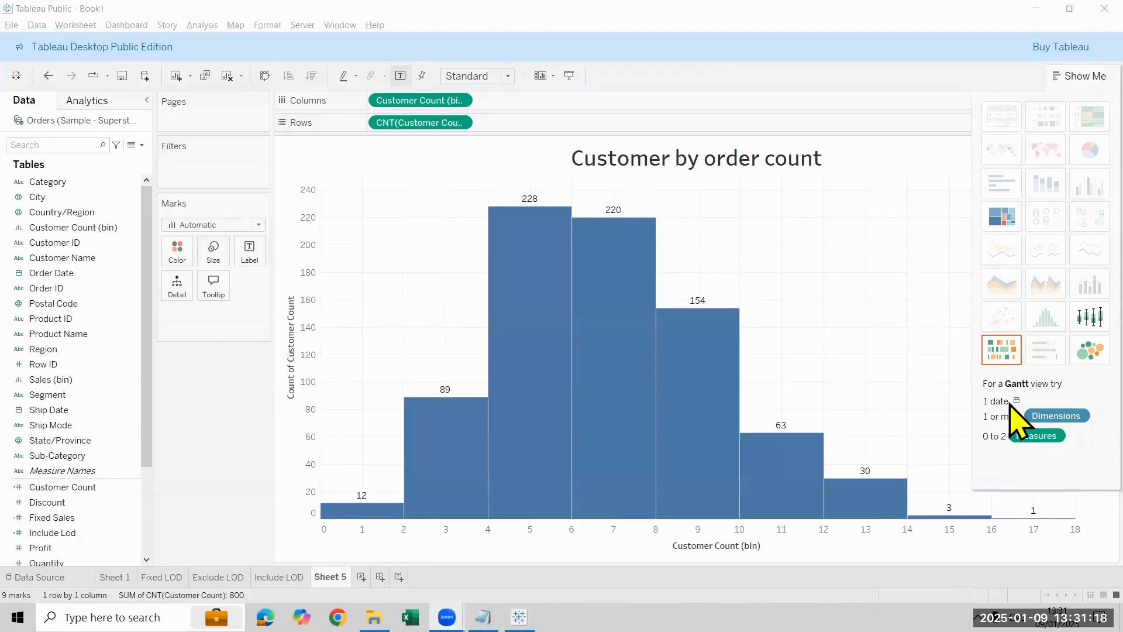
Step: Start saving the workbook to the Tableau 12PM folder as a Tableau Packaged Workbook (*.twbx)
click(36, 24)
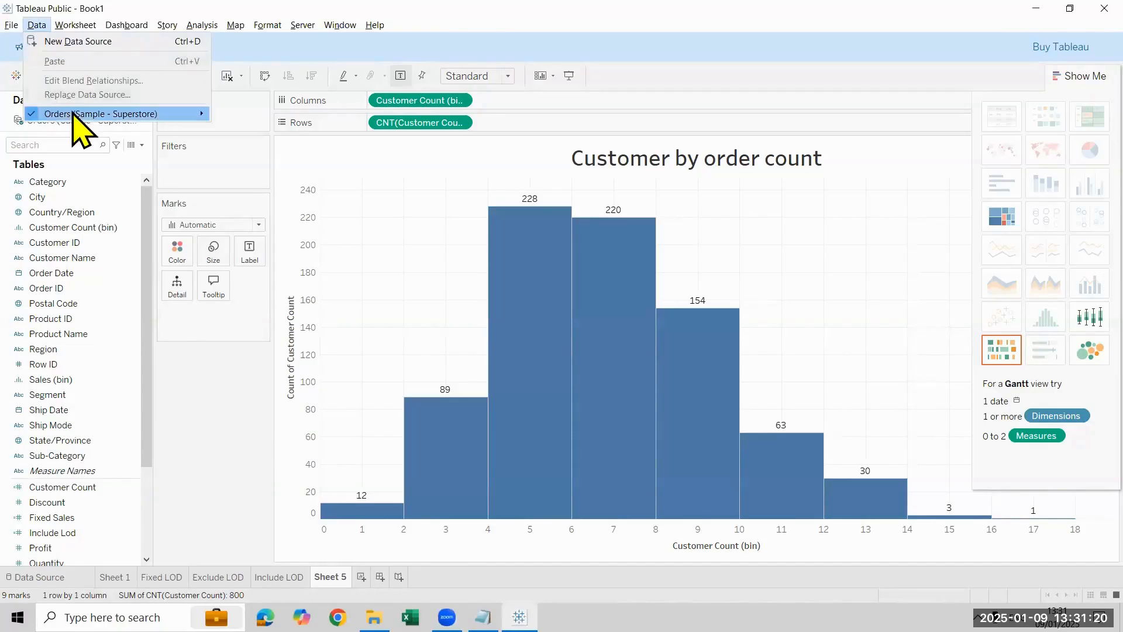
mouse_move(11, 24)
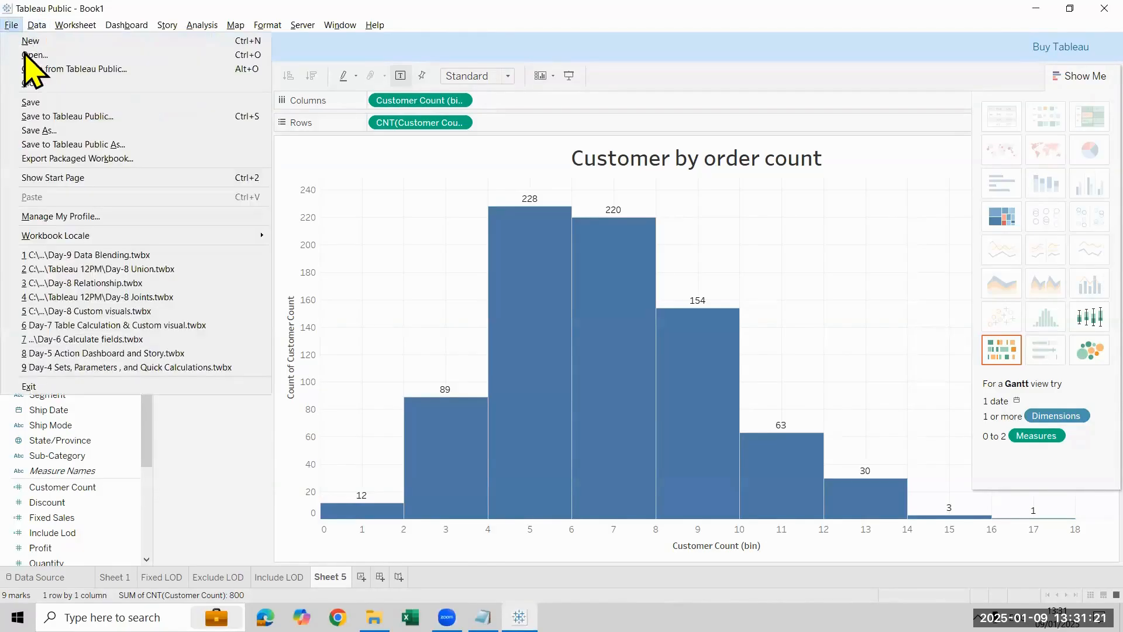
click(52, 105)
key(ctrl+s)
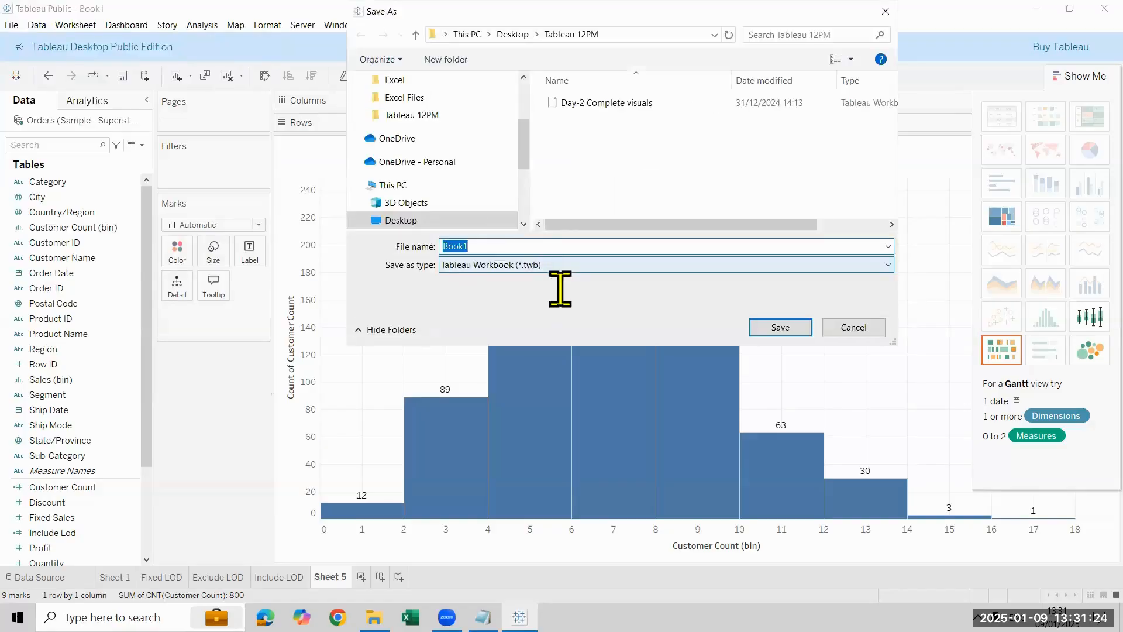
click(552, 267)
click(556, 290)
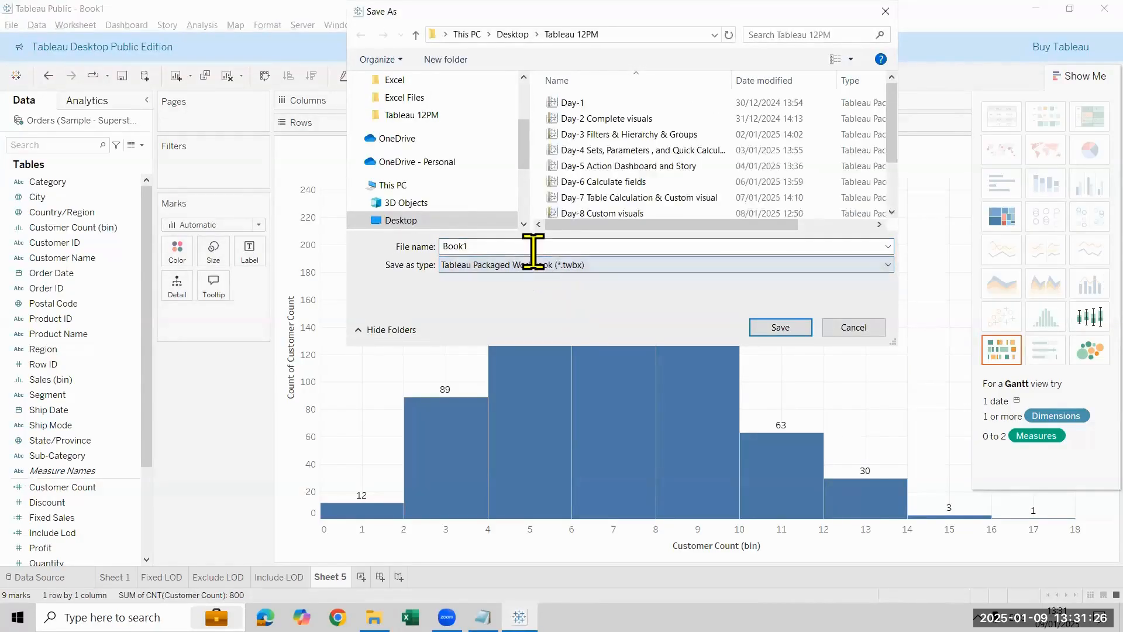
Step: Name the workbook "Day-9 bin & LOD" and save it
double_click(532, 246)
text(Day)
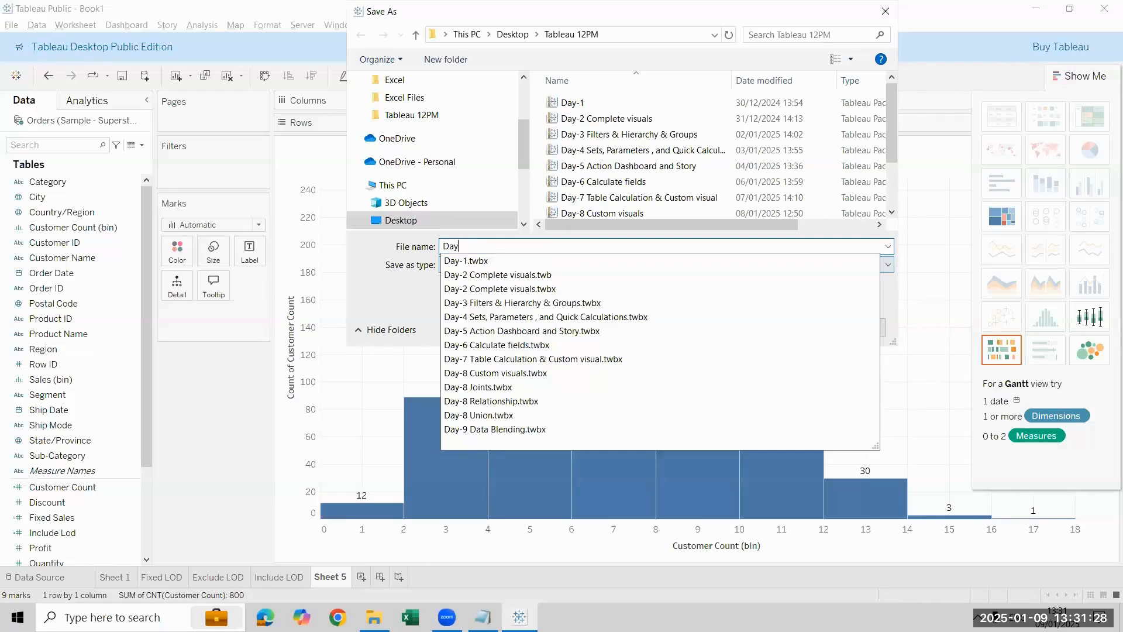
text(-9)
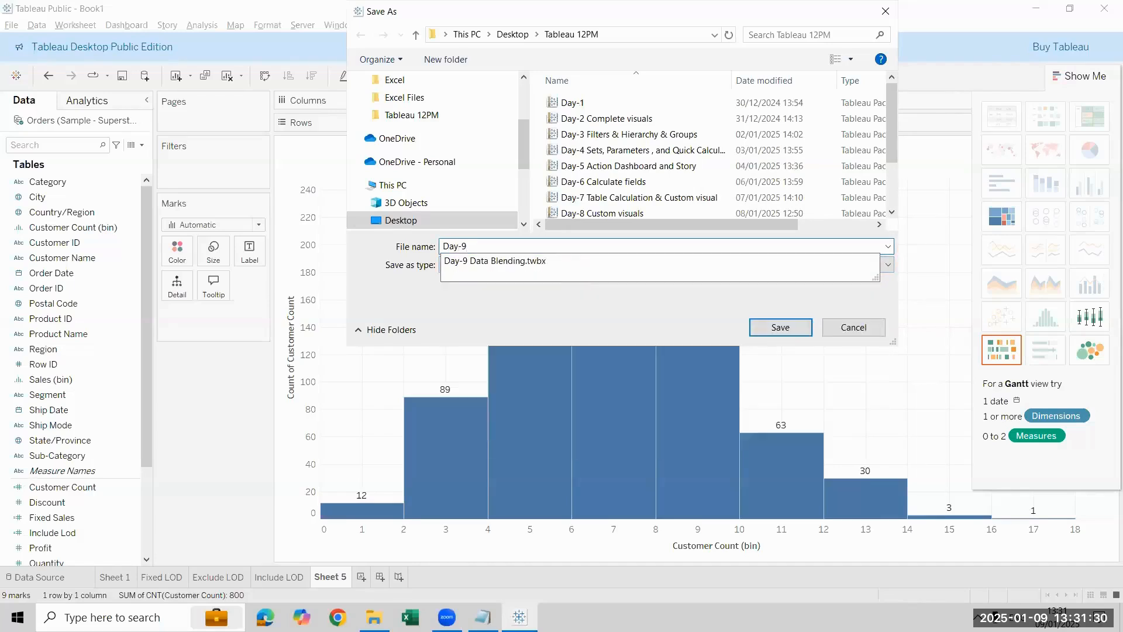
text( b)
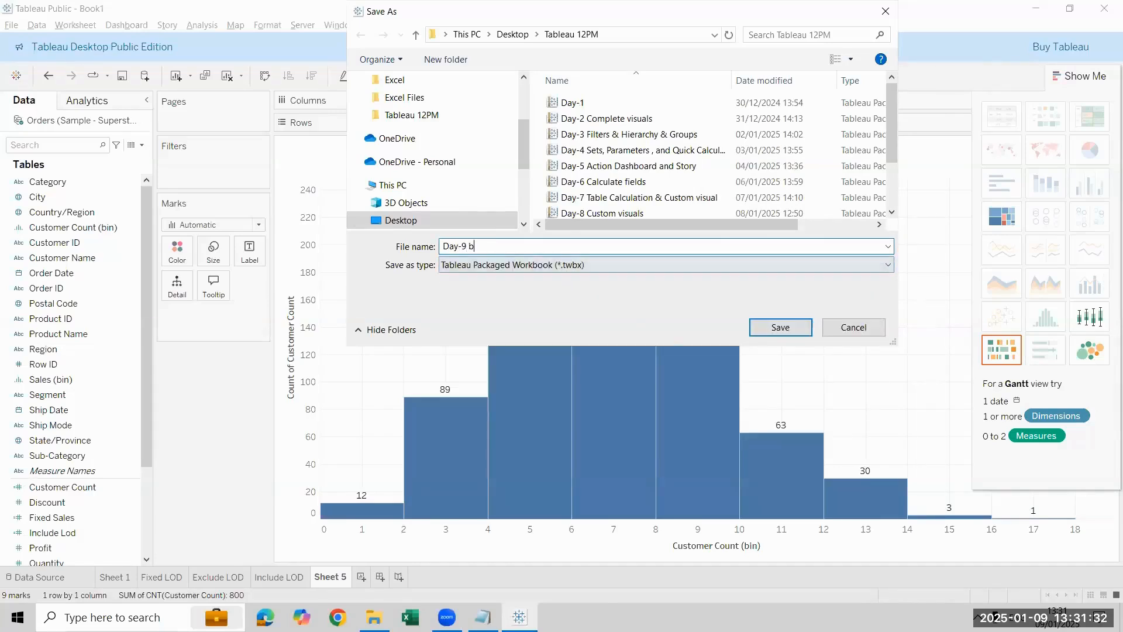
text(in & LO)
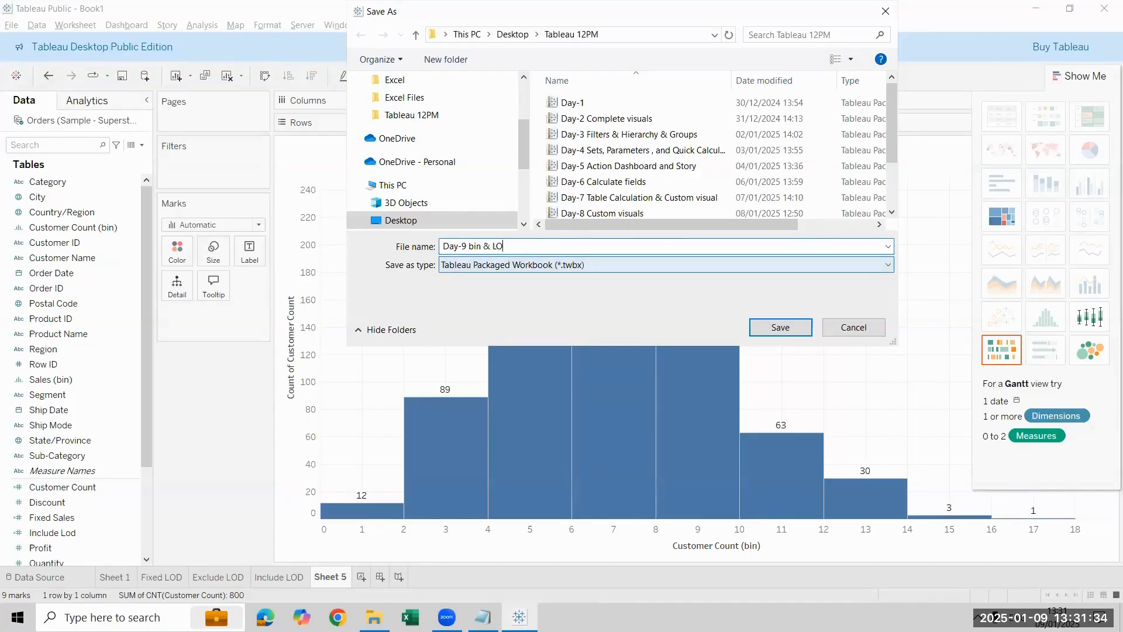
text(D)
key(Return)
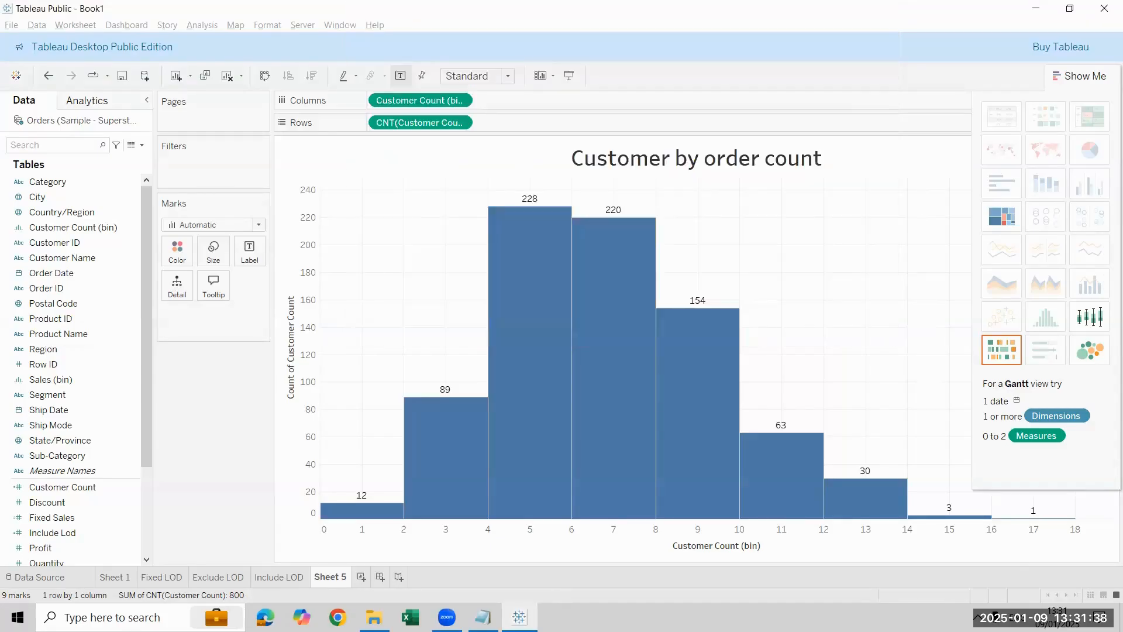
Step: Close the workbook and the Tableau PPT folder window, and switch to Notepad and erase its existing text
click(1104, 8)
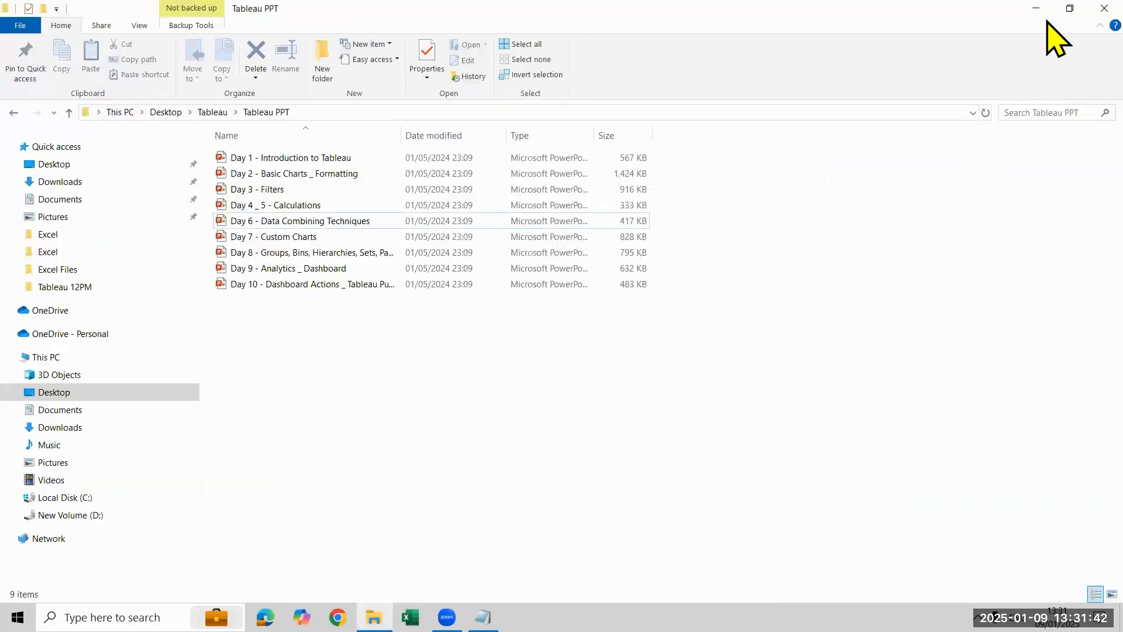
click(1104, 8)
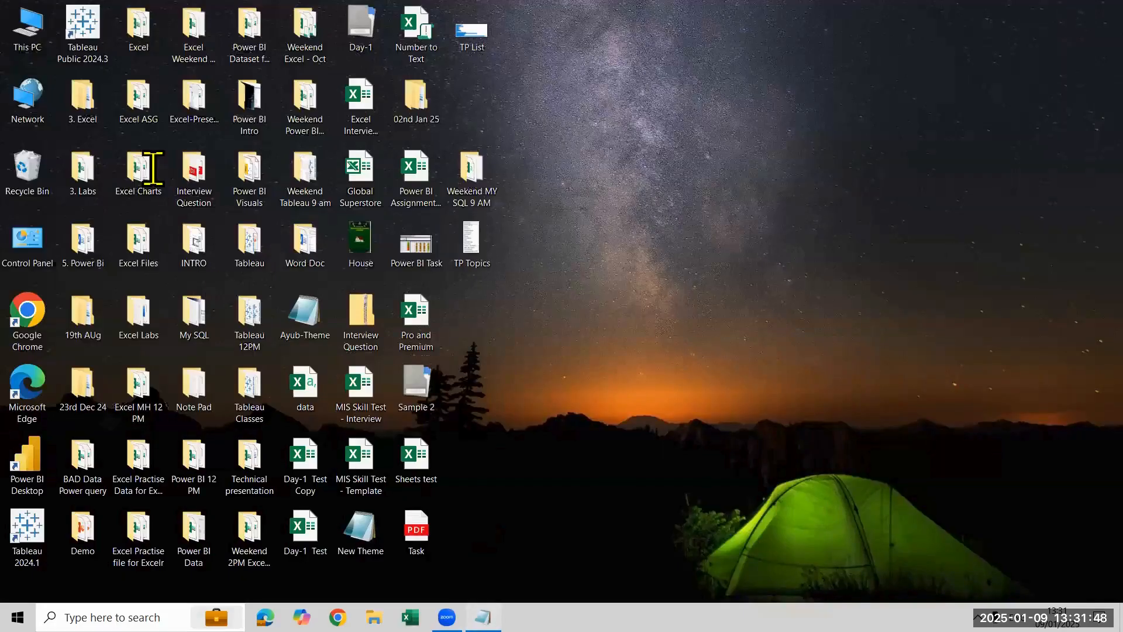
click(483, 618)
drag(258, 576, 153, 168)
key(Delete)
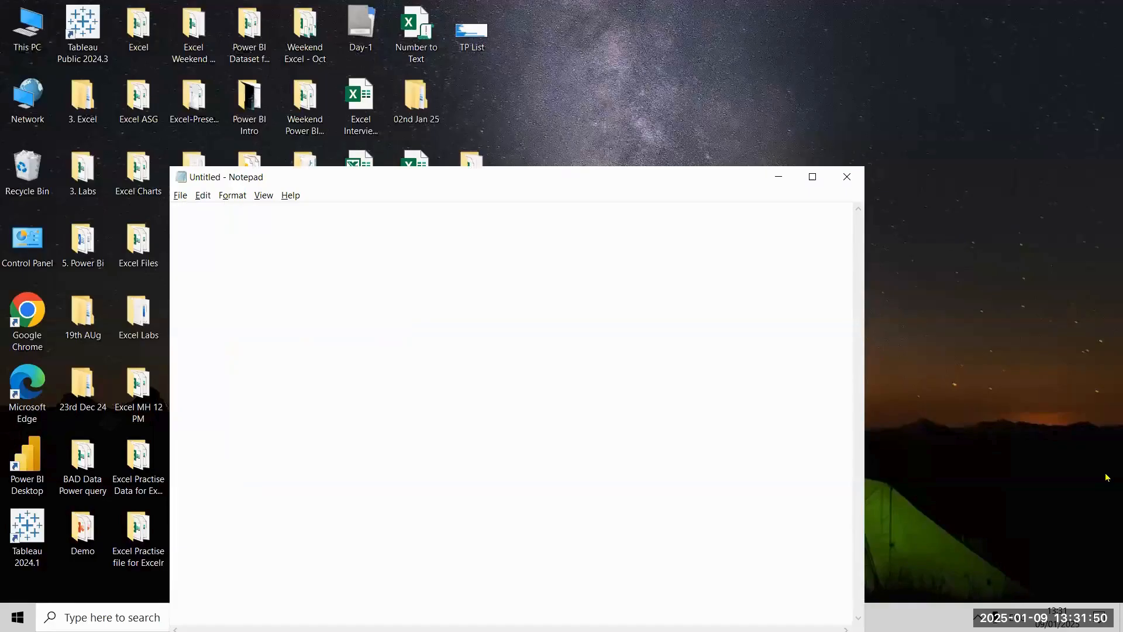
Step: Write "Dashboard" and "Action Dashboard" as the first two lines of the note
text(Dashboar)
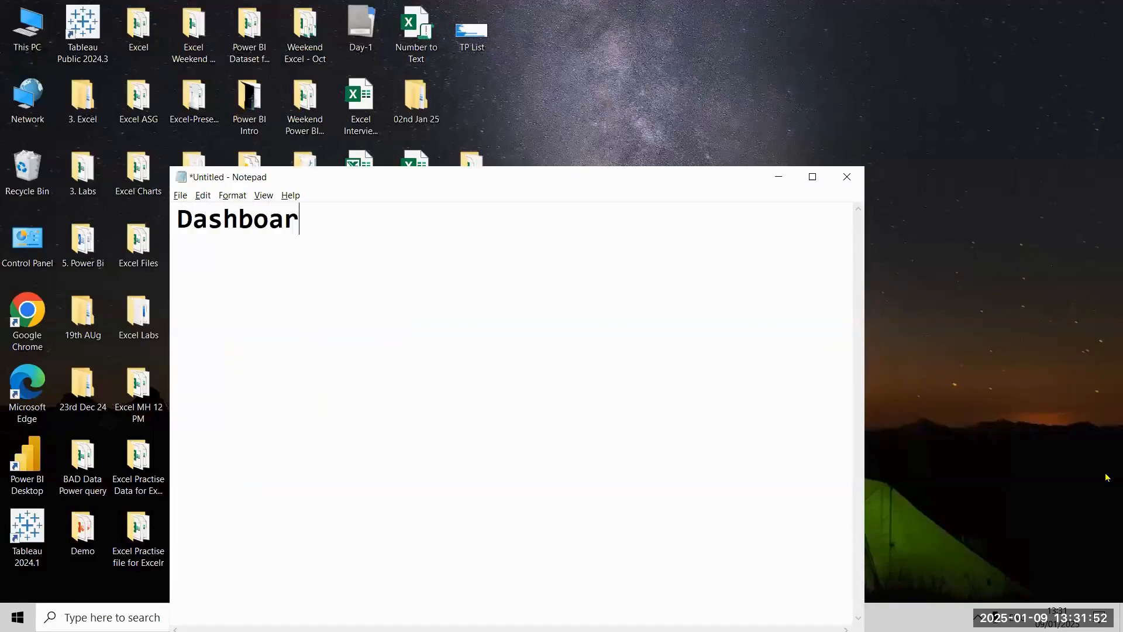
text(d)
key(Return)
text(Action)
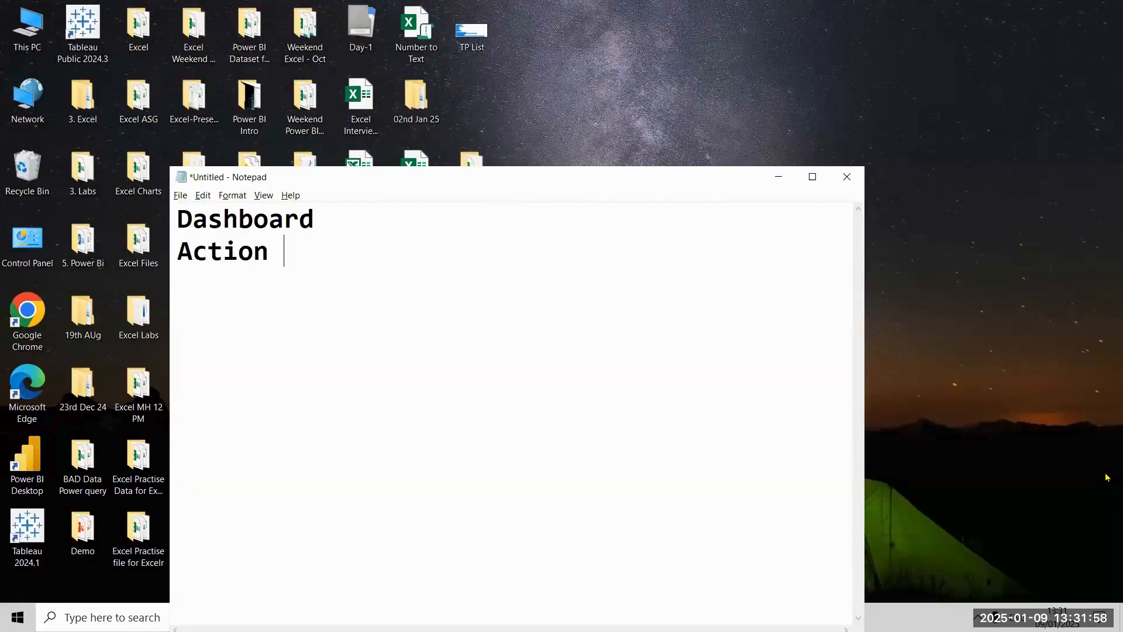
text( Dasboar)
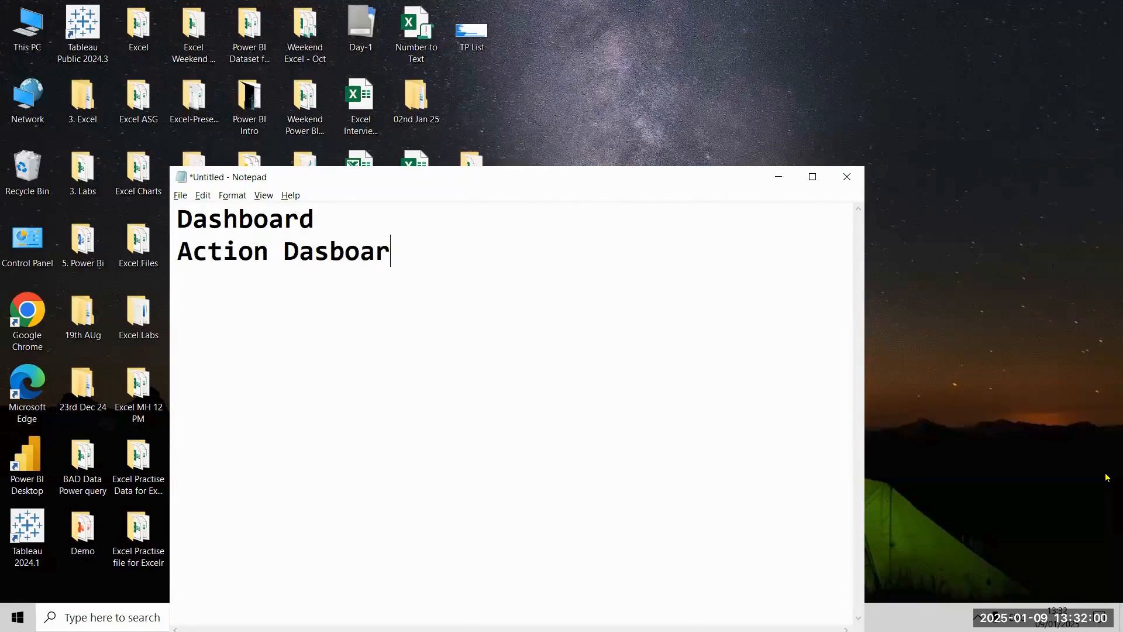
key(BackSpace)
key(BackSpace)
key(BackSpace)
key(BackSpace)
text(hboard)
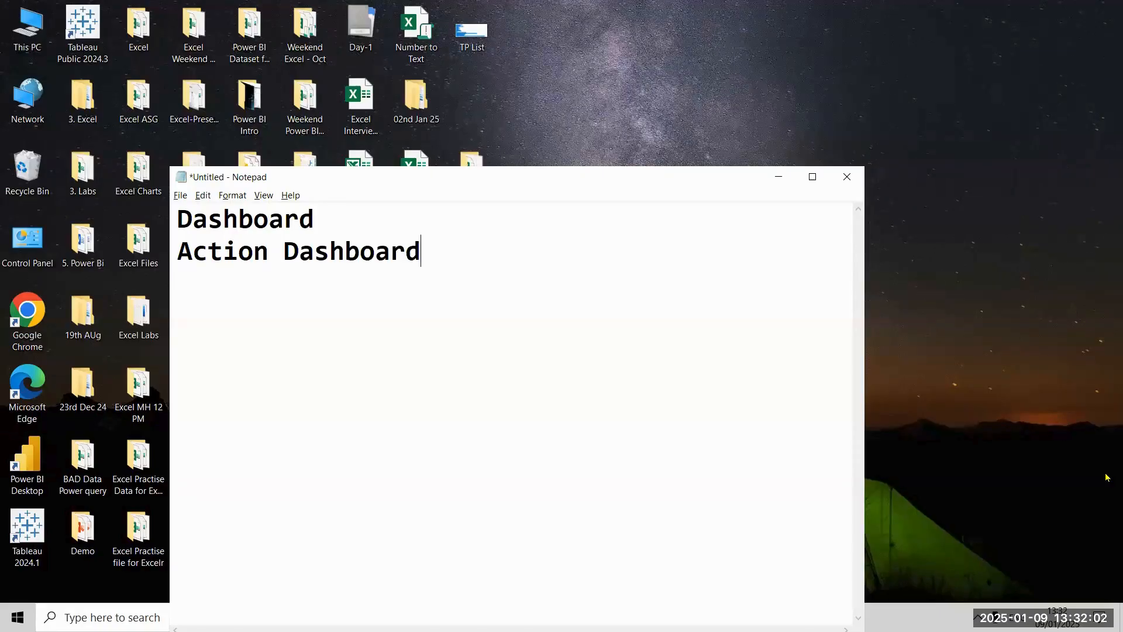
Step: Add "Story telling" as the third line and highlight all three topics
key(Return)
text(Stor)
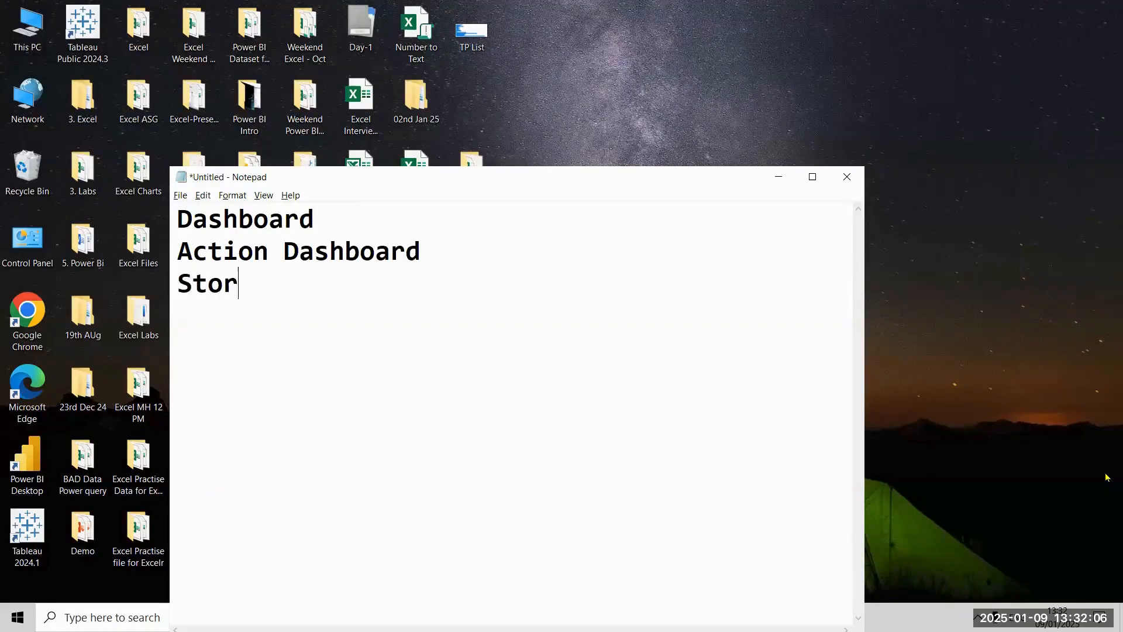
text(y telling)
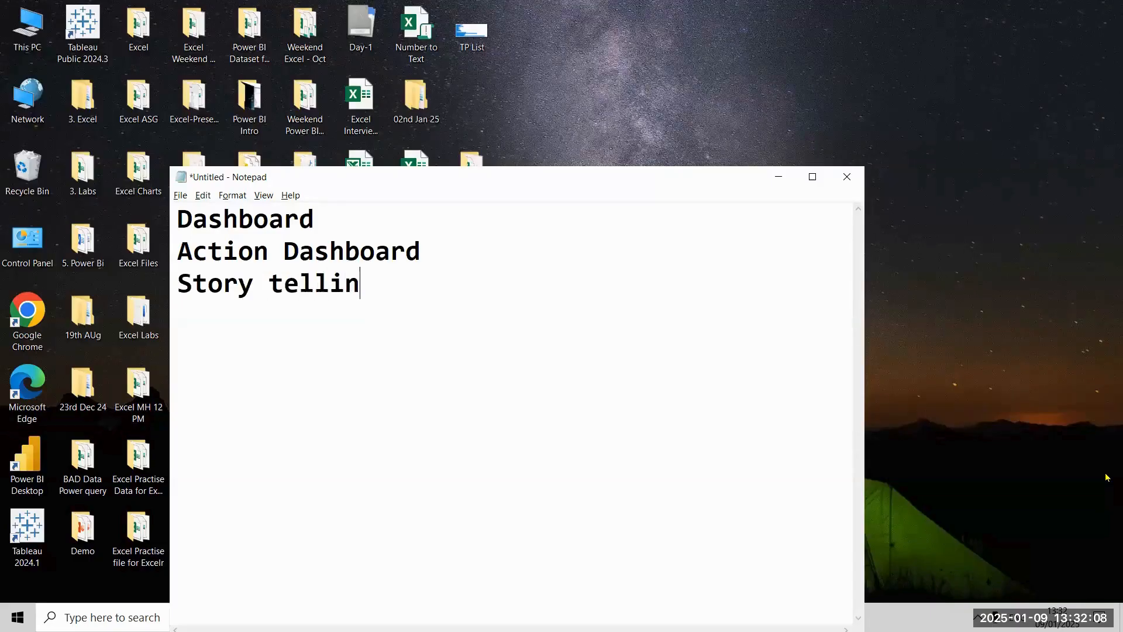
key(shift+Up)
key(shift+Up)
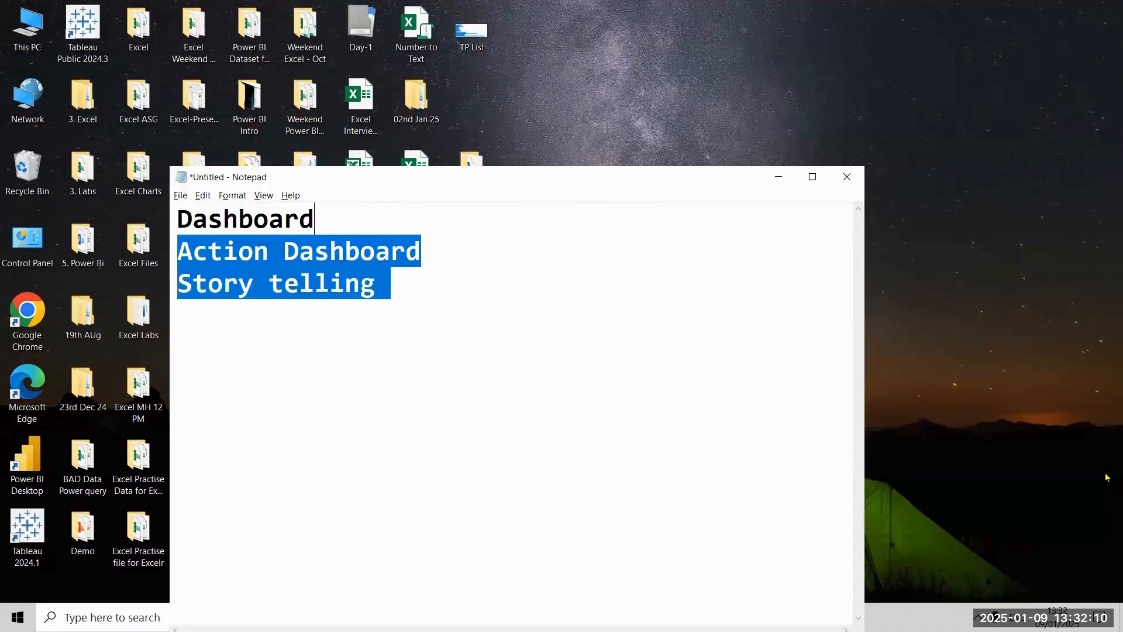
key(shift+Left)
key(shift+Left)
key(shift+Left)
key(shift+Left)
key(shift+Left)
key(shift+Left)
key(shift+Left)
key(shift+Left)
key(shift+Left)
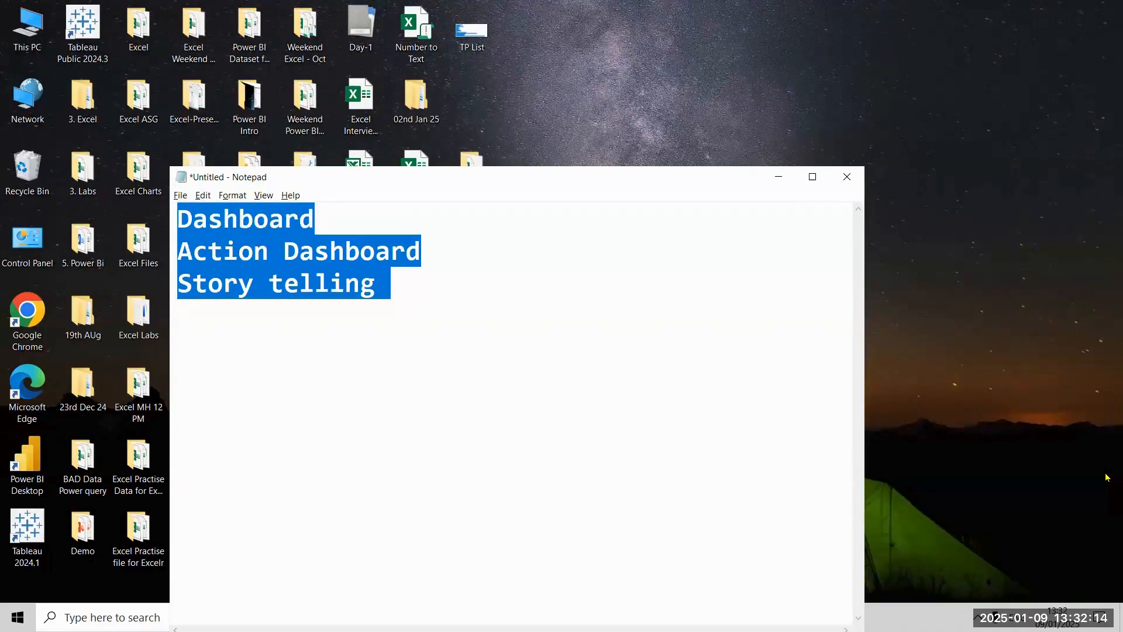
Step: Append "- New Dashboard" to the Dashboard line of the note
key(Right)
text(- New)
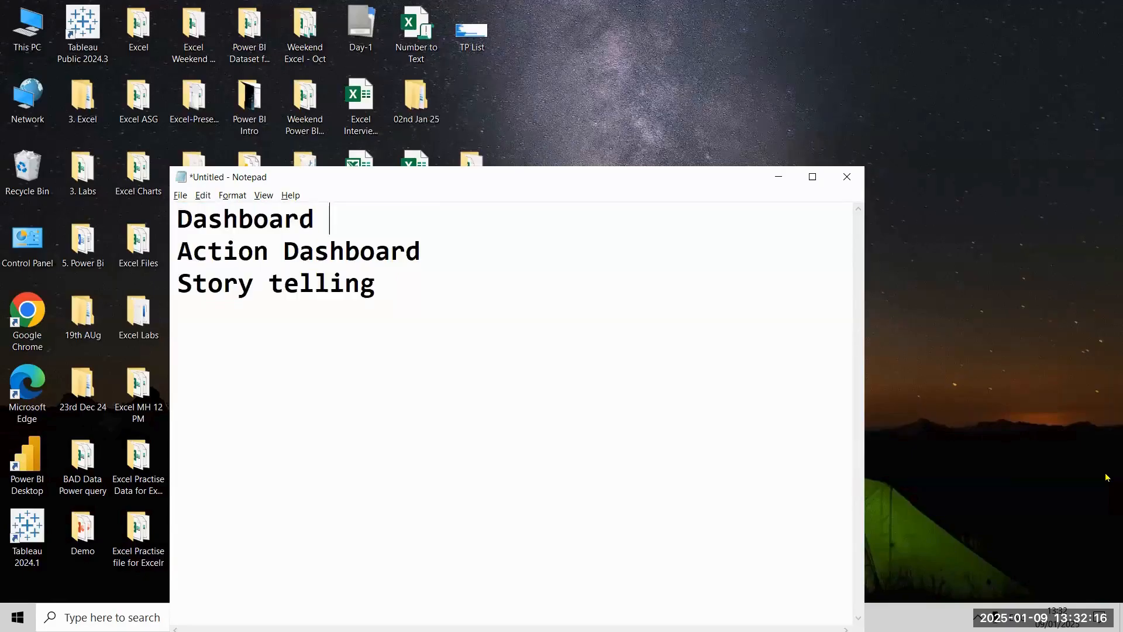
text( Dashbo)
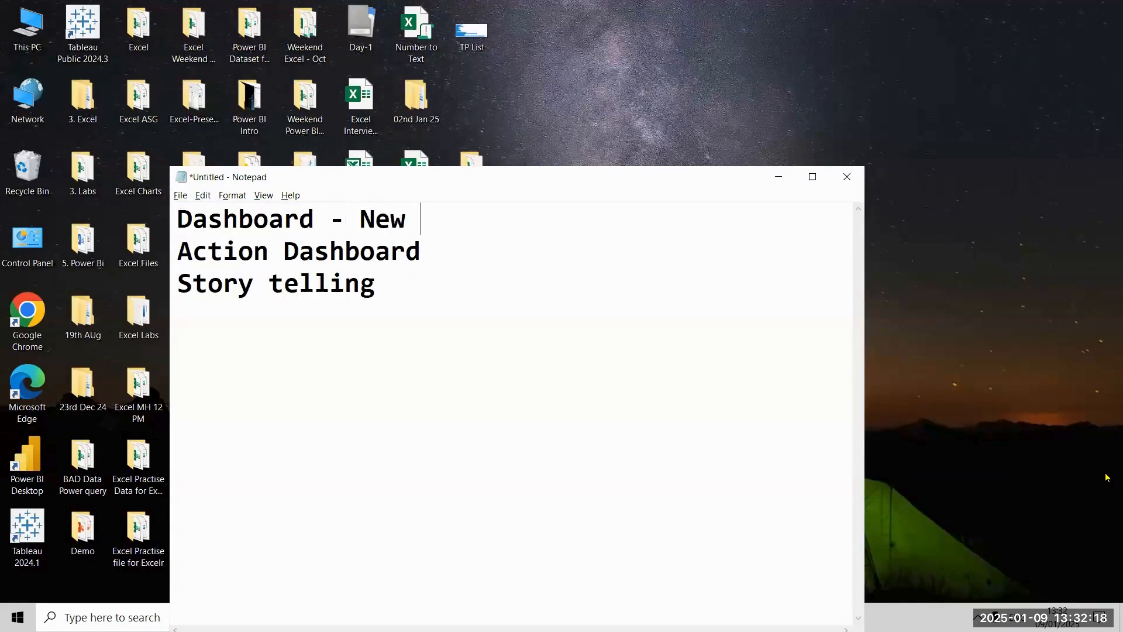
text(ard)
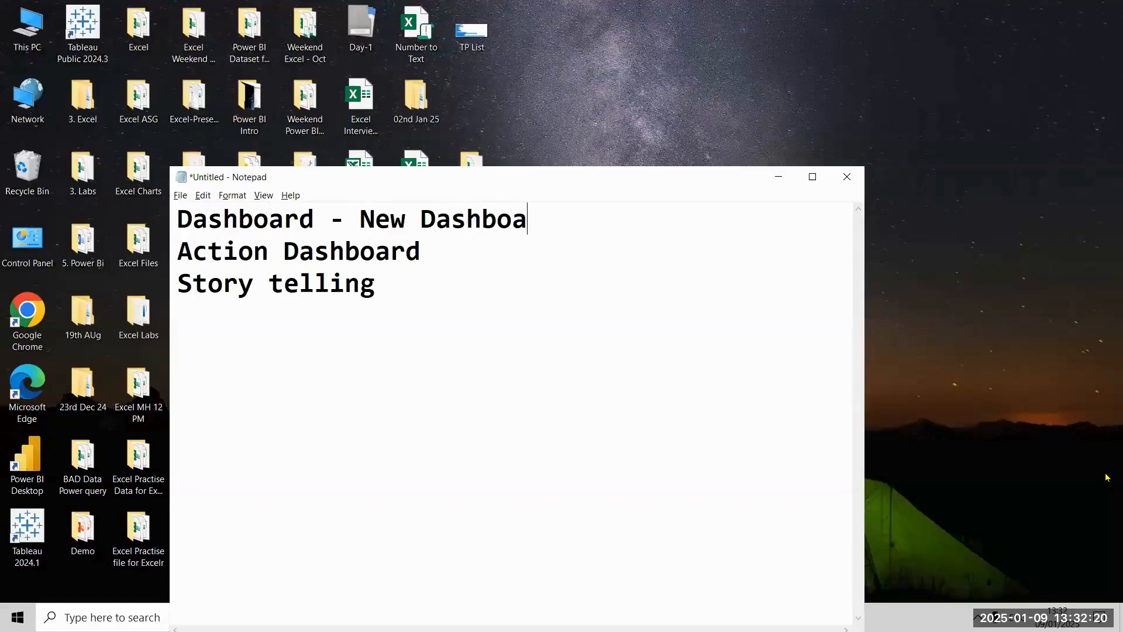
Step: Append "- New Story" to the Story telling line of the note
key(Down)
key(Down)
key(ctrl+Left)
key(Right)
key(Right)
key(Right)
key(Right)
key(Right)
key(Right)
key(Right)
key(Right)
text(- N)
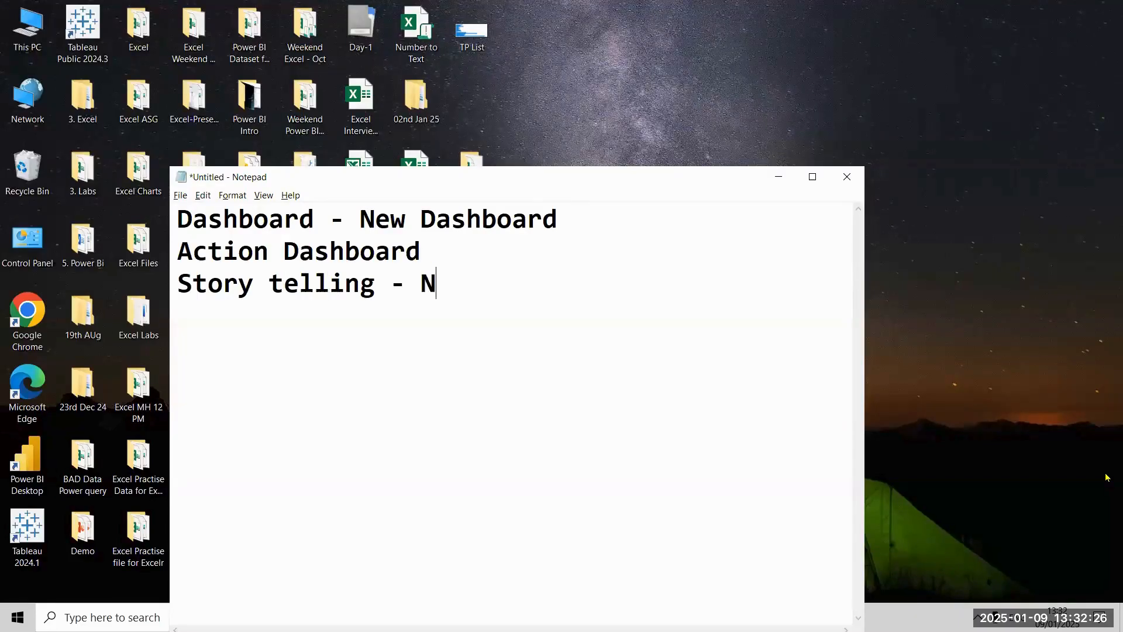
text(ew Story)
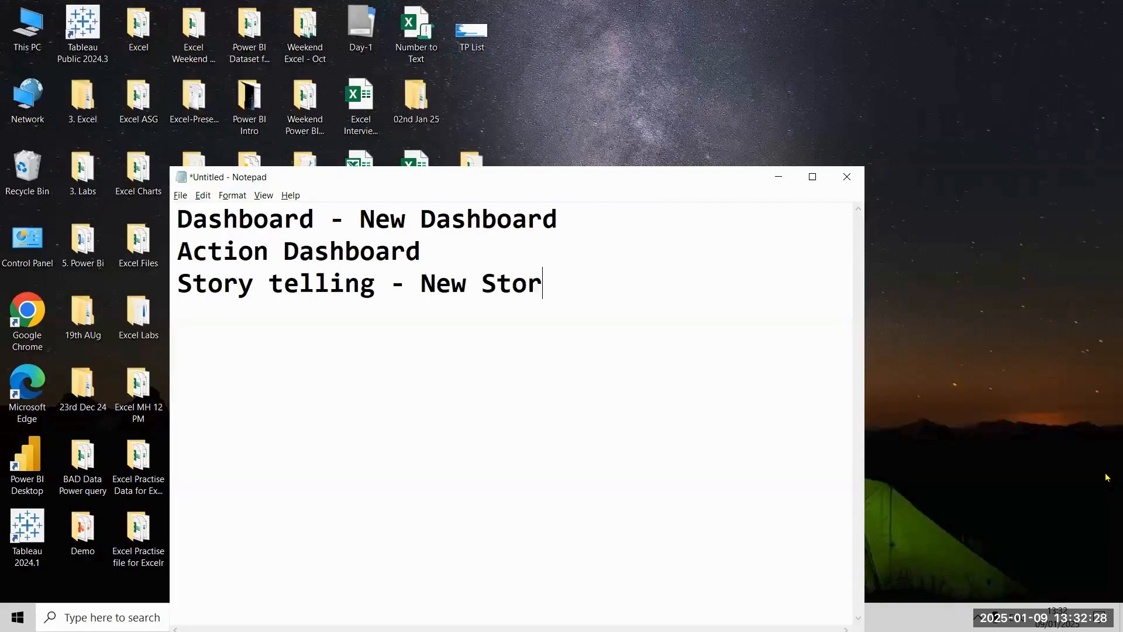
Step: Select all three topic lines and delete them from the note
key(shift+Up)
key(shift+Up)
key(shift+Left)
key(shift+Left)
key(shift+Left)
key(shift+Left)
key(shift+Left)
key(shift+Left)
key(shift+Left)
key(shift+Left)
key(shift+Left)
key(shift+Left)
key(shift+Left)
key(shift+Left)
key(shift+Left)
key(shift+Left)
key(shift+Left)
key(shift+Left)
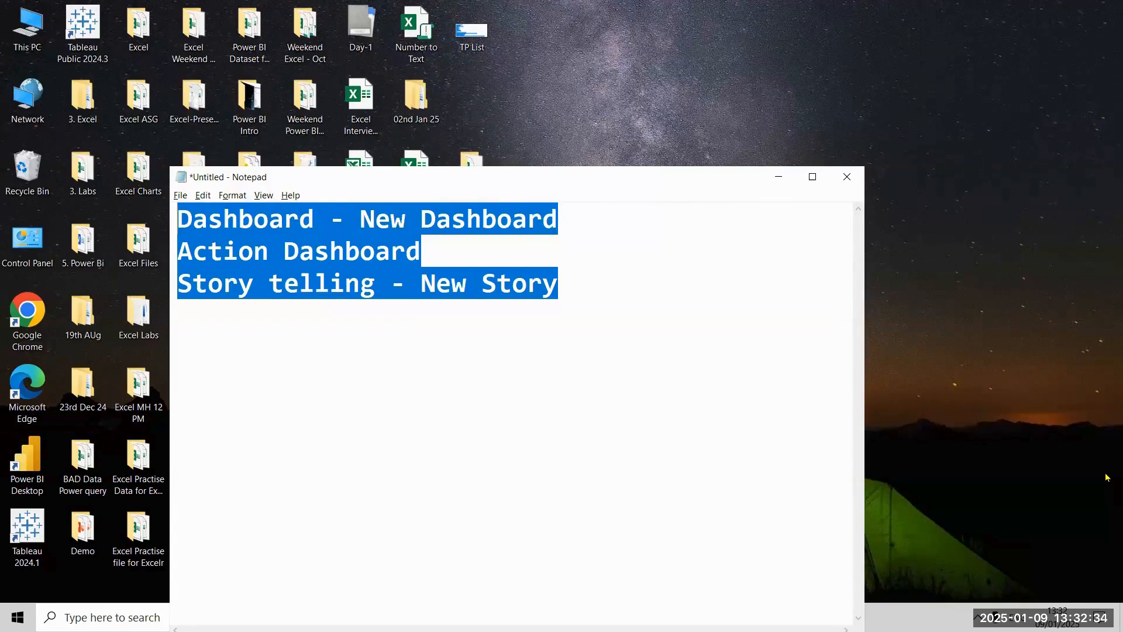
key(Delete)
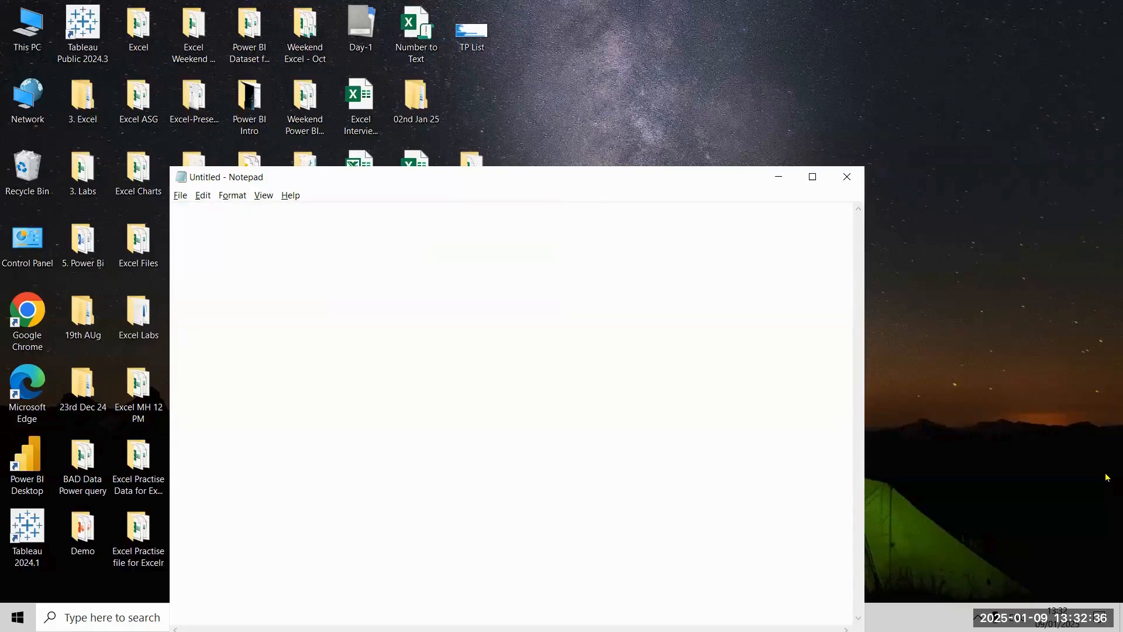
Step: Write the heading "Dashboard" and begin the line below it with "Collection"
text(Dashboard)
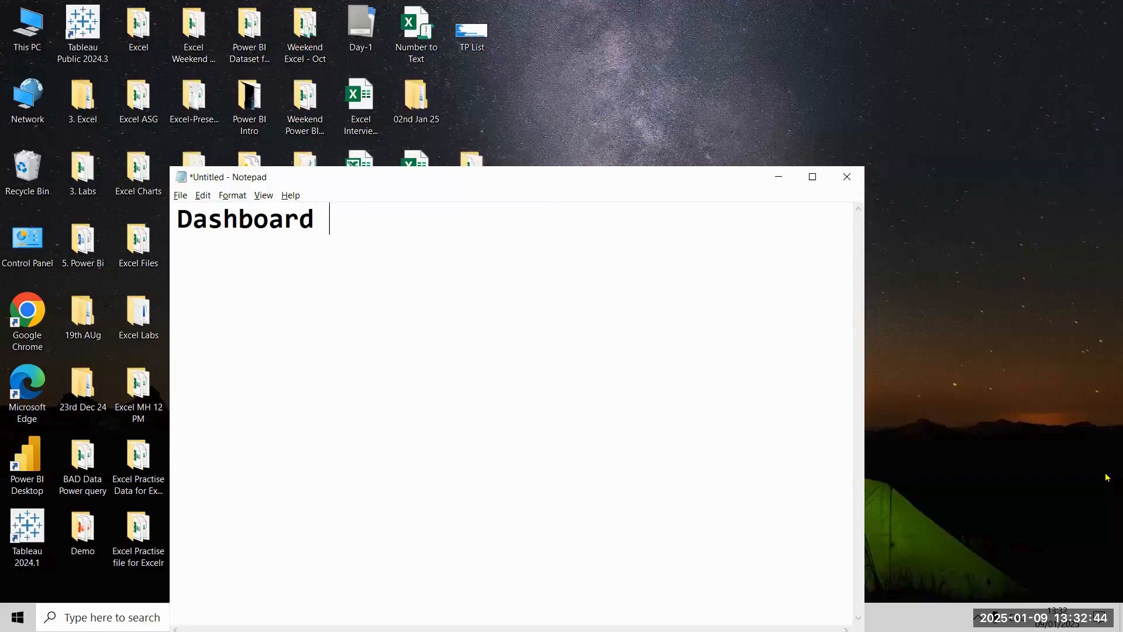
key(Return)
text(Coo)
key(BackSpace)
text(llection)
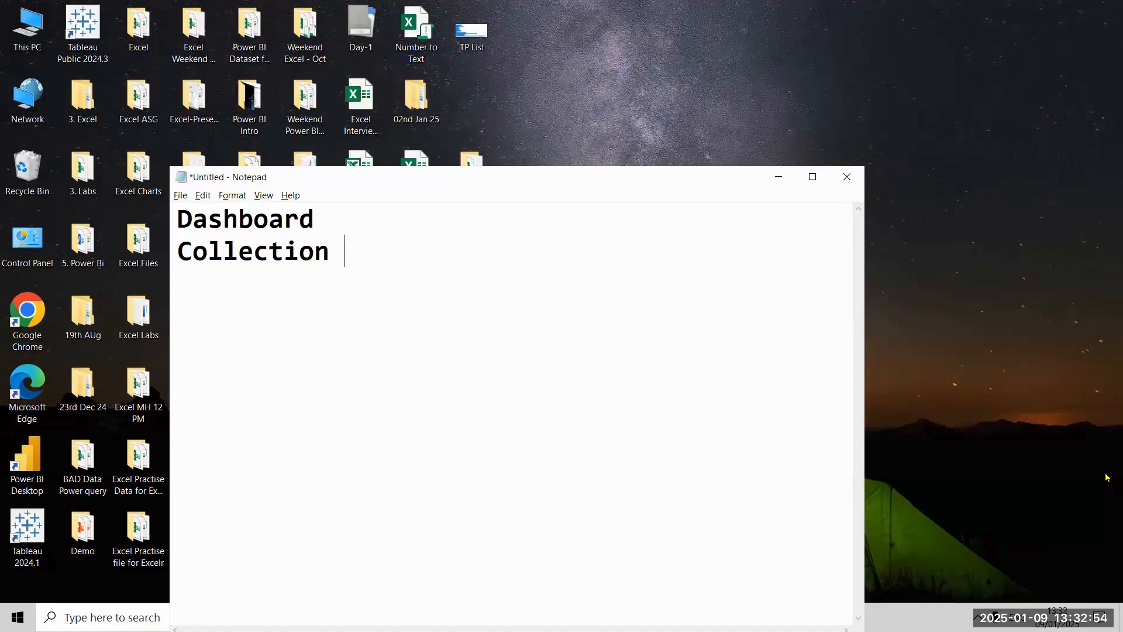
Step: Continue the Collection line with "worksheet visual"
text(s)
key(BackSpace)
text(wors)
key(BackSpace)
text(ksheet)
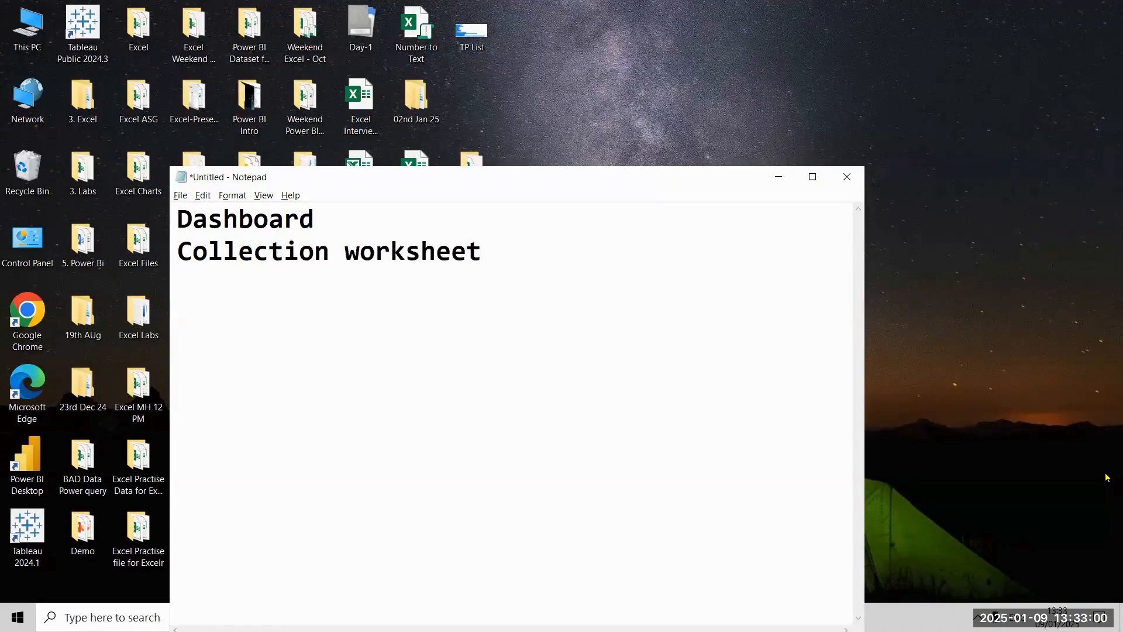
text( visual and combine)
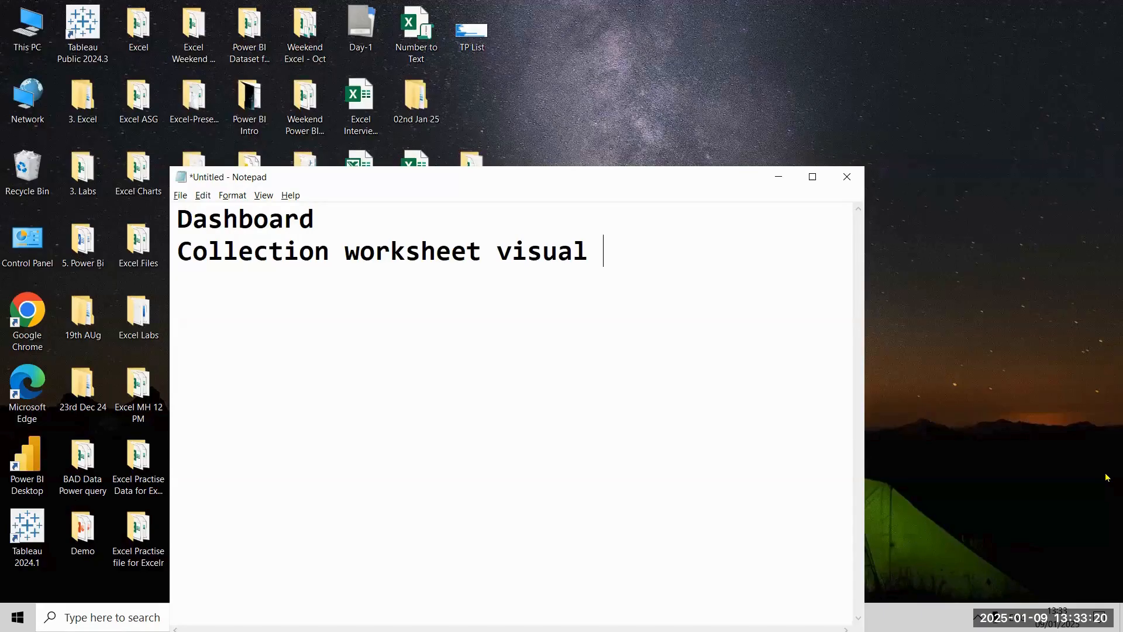
Step: Complete the Dashboard definition with "and combine all visual in one single sheet knows dashboard", continuing over the following two lines
text(and co)
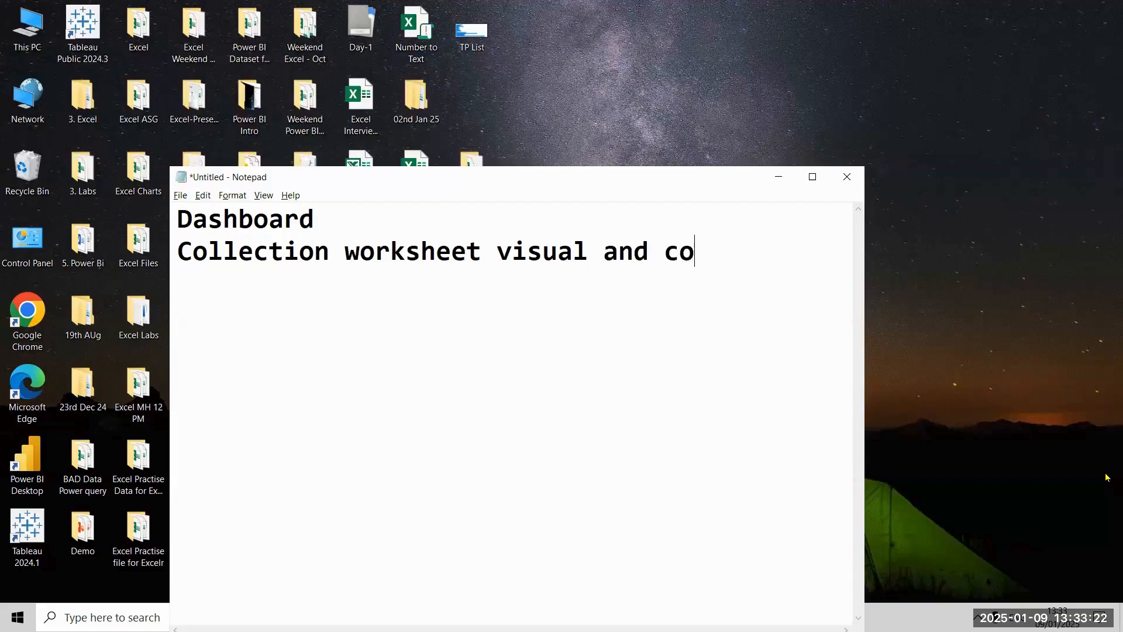
text(mbine)
key(Return)
text(al)
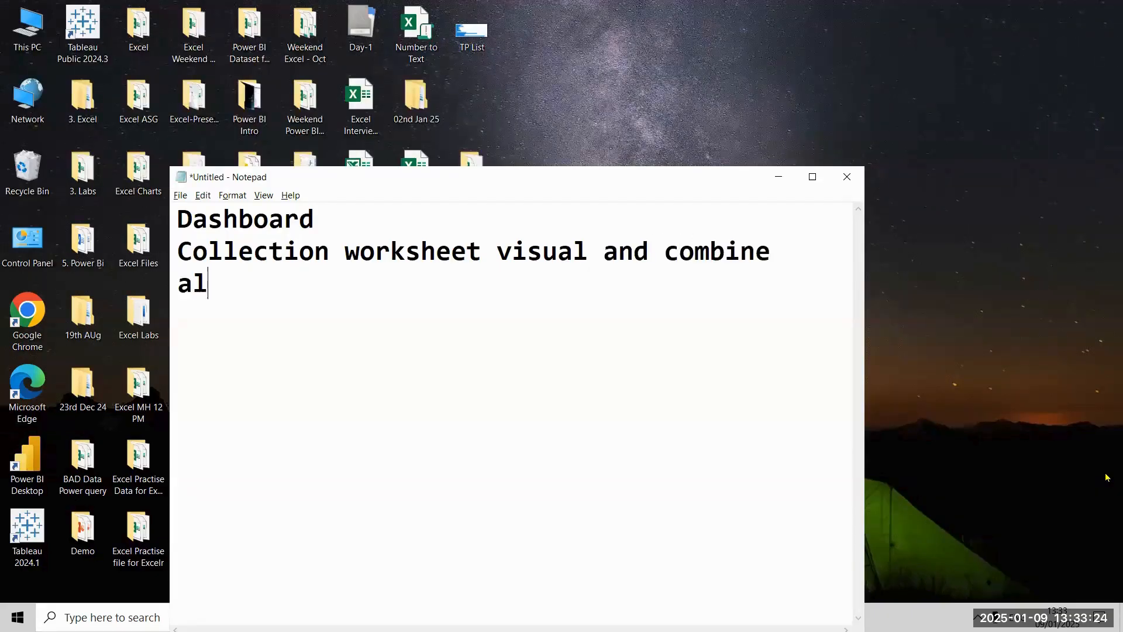
text(l visual in s)
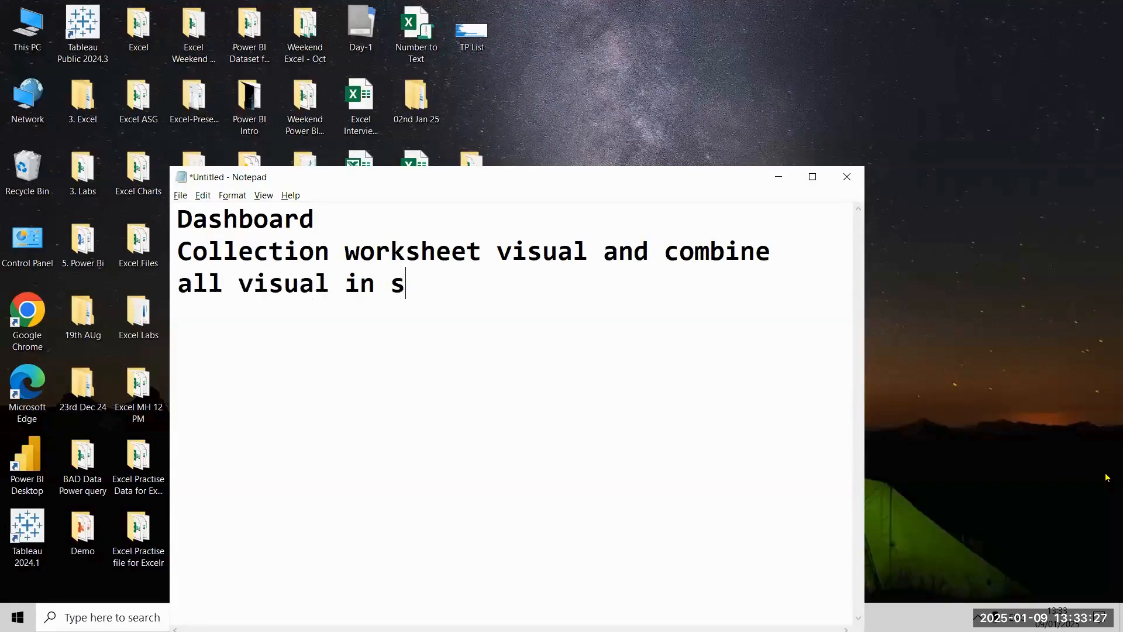
key(BackSpace)
text(one si)
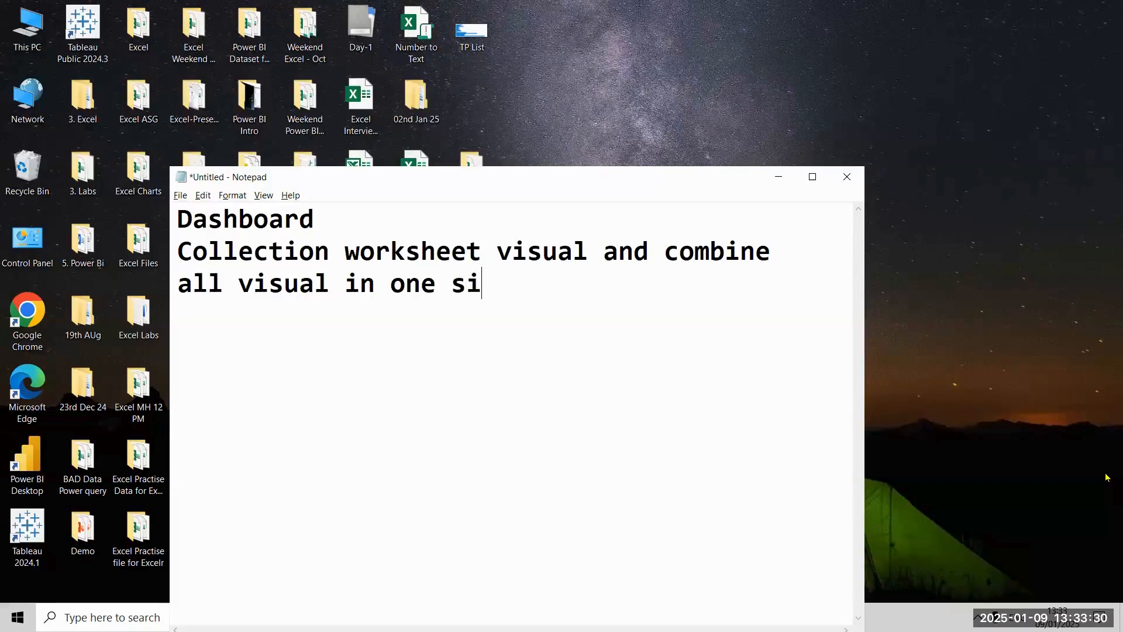
text(ngle sheet knows)
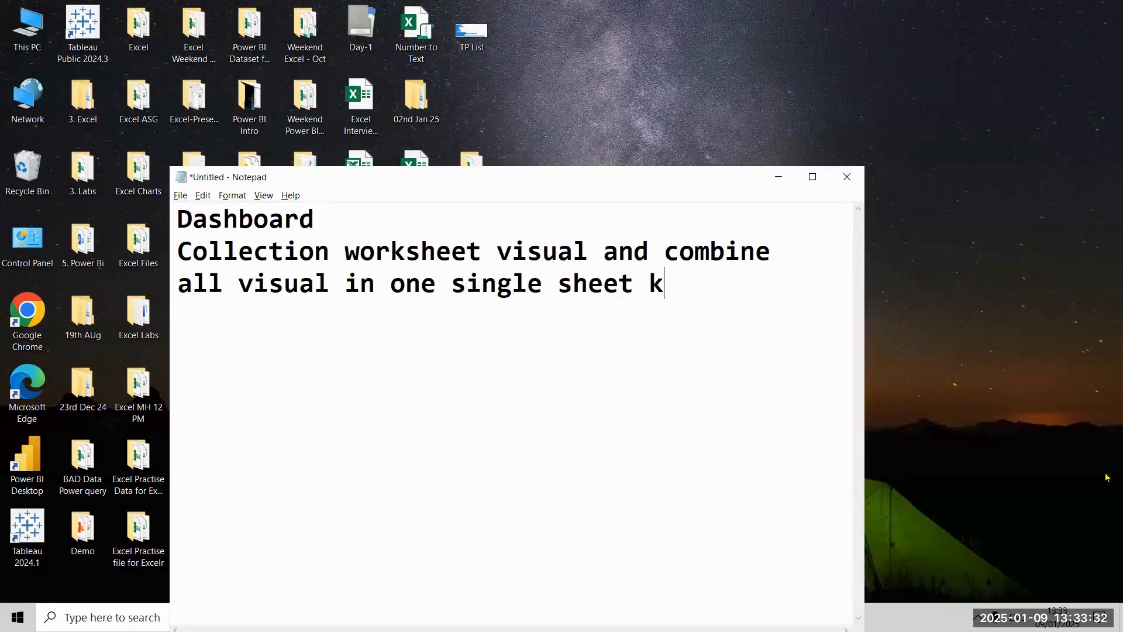
key(Return)
text(da)
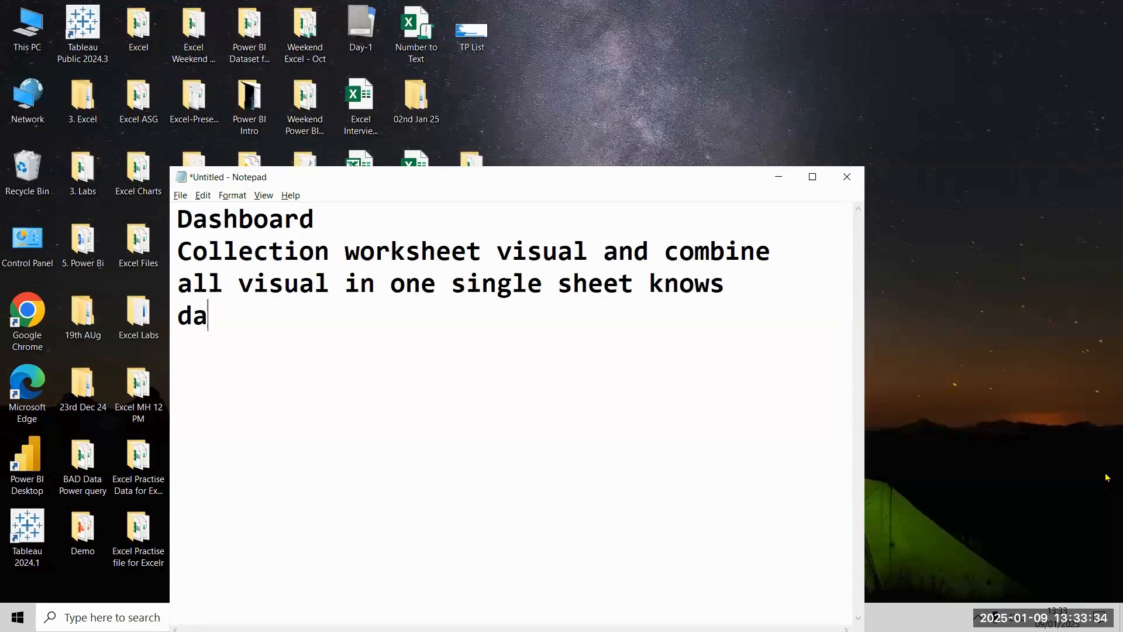
text(shboard)
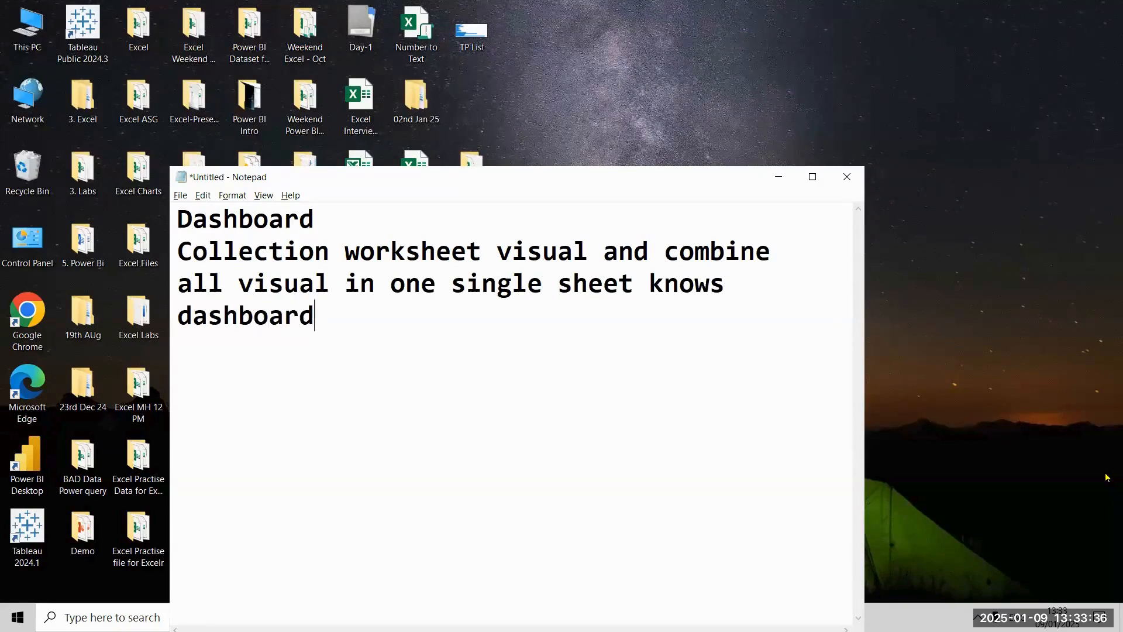
Step: Highlight the three definition lines below the Dashboard heading
key(shift+Up)
key(shift+Up)
key(shift+Up)
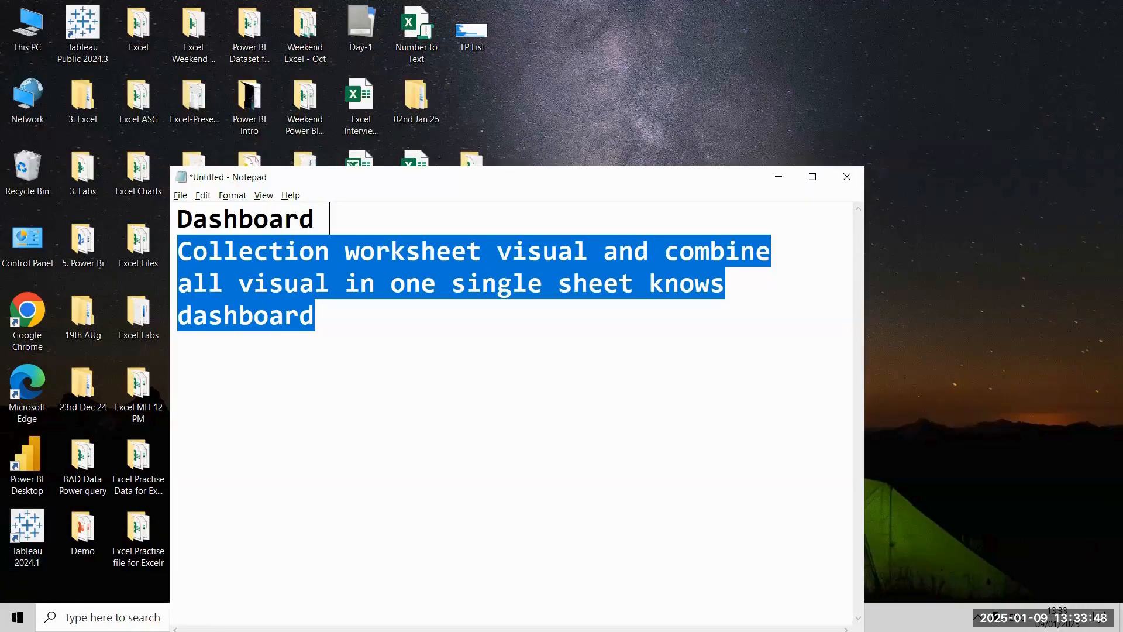
Step: Launch Tableau Public and connect to the Excel workbook "Sample - Superstore" in the Tableau 12PM folder
click(82, 30)
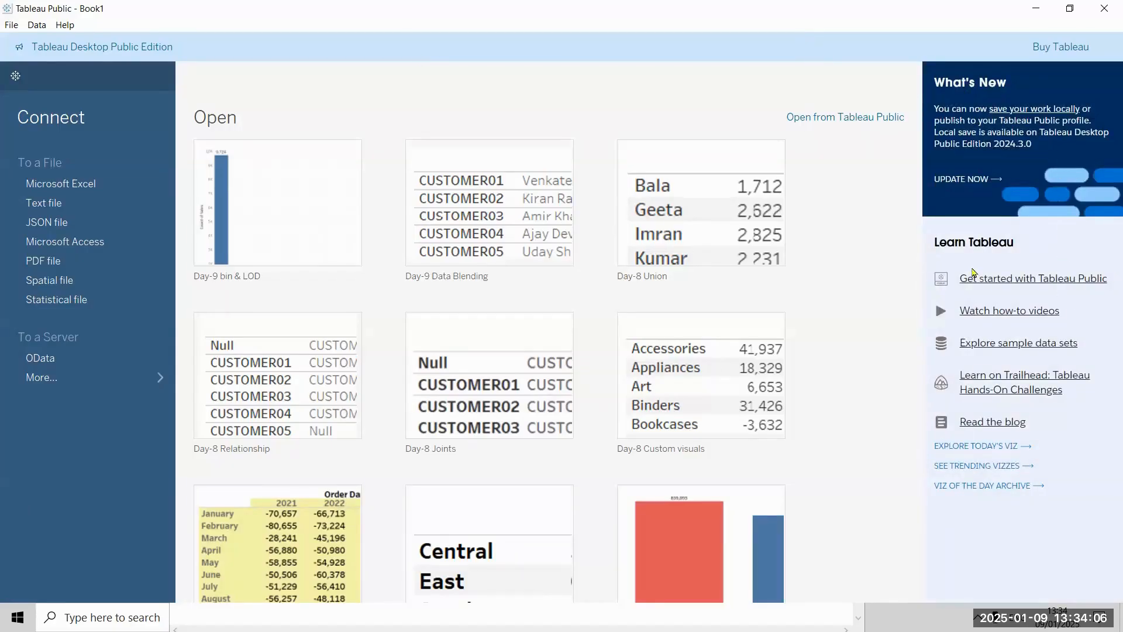
click(112, 186)
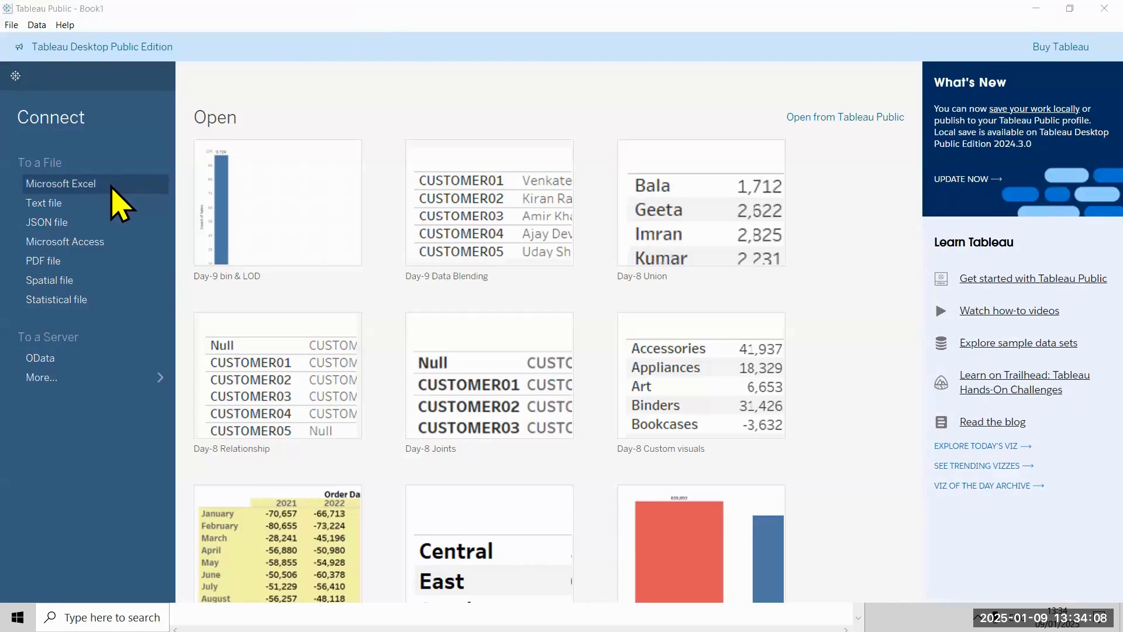
click(610, 182)
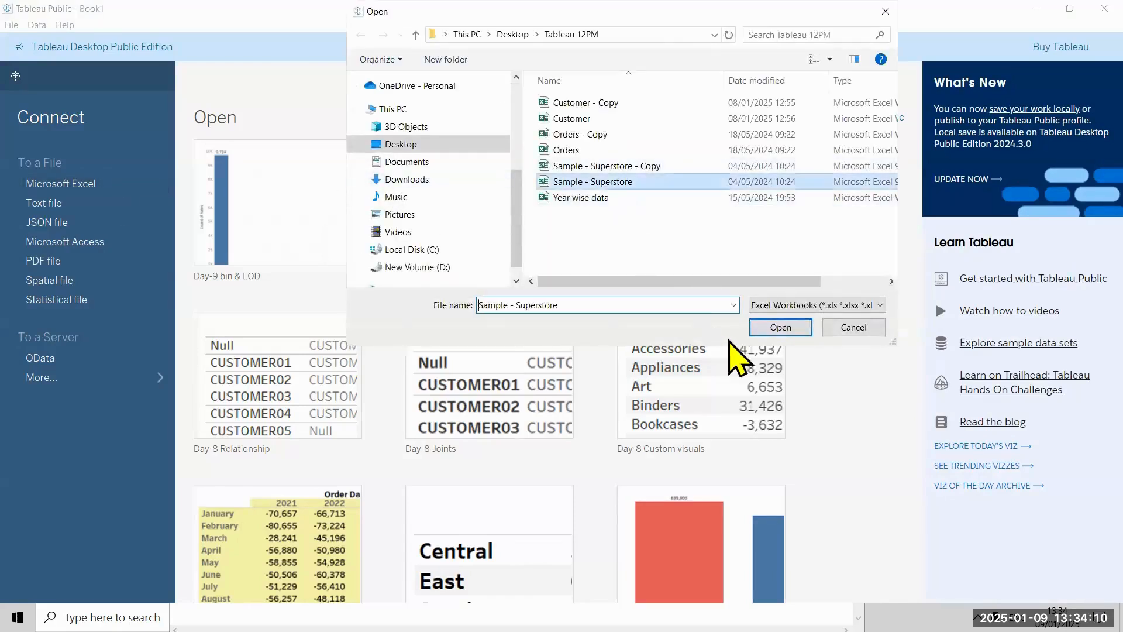
click(755, 331)
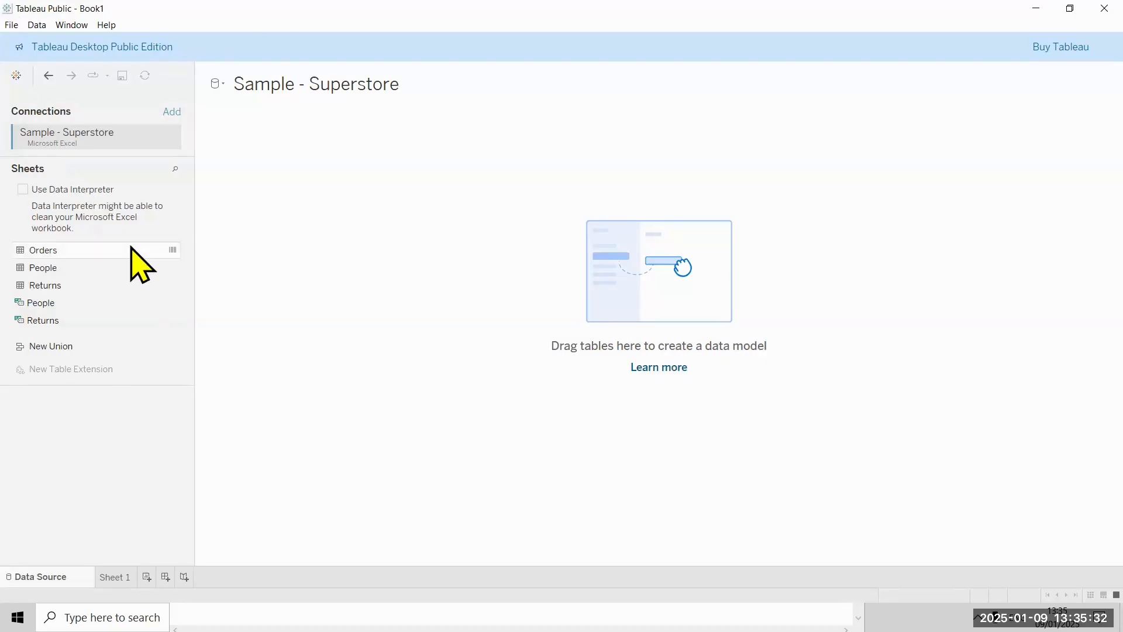
Step: Add the Orders table to the data model and go to Sheet 1, briefly bringing up the Notepad definition
double_click(132, 250)
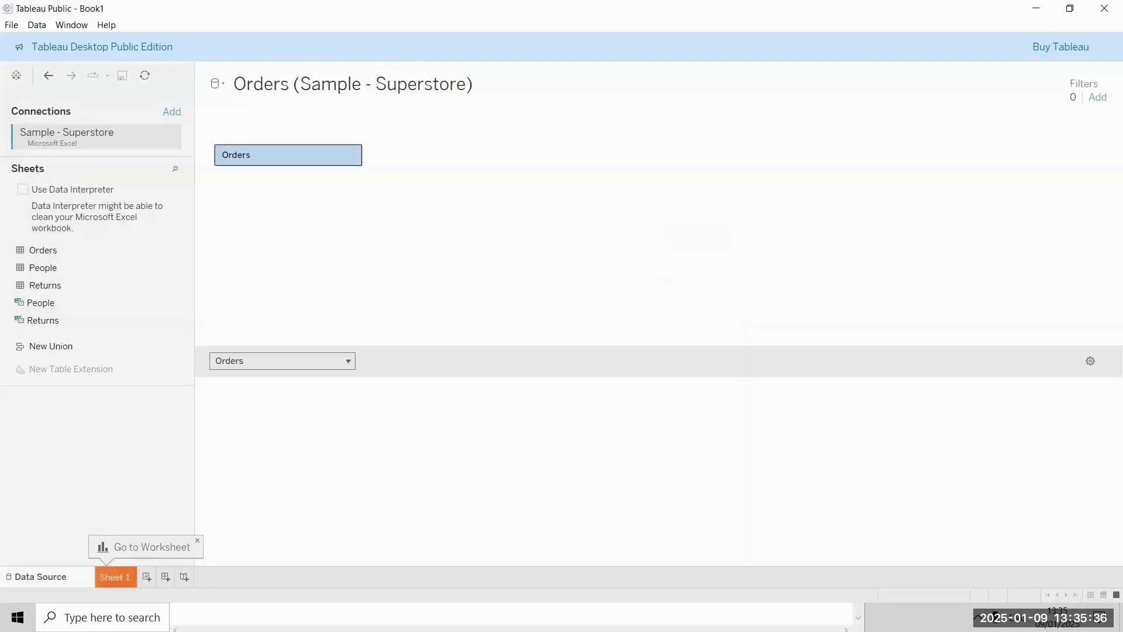
click(115, 577)
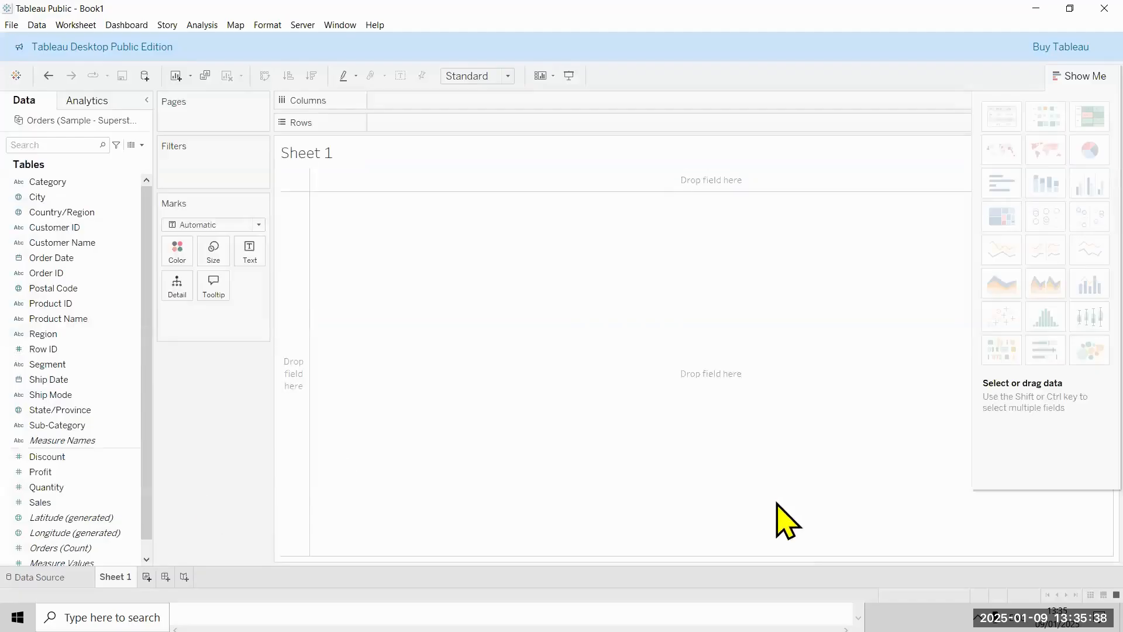
key(alt+Tab)
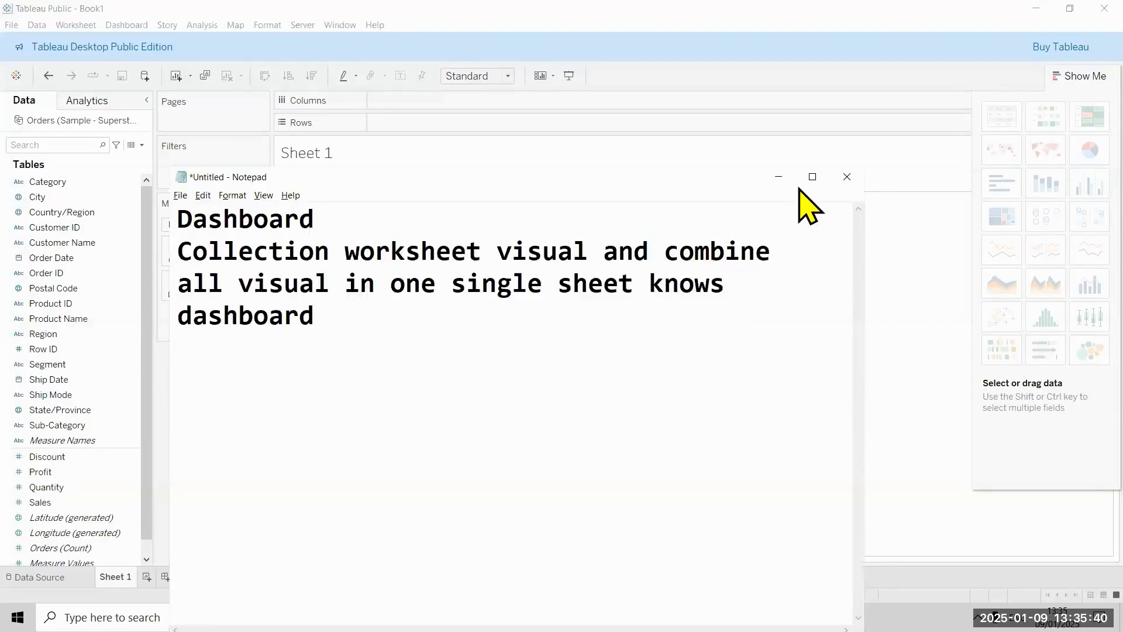
click(1060, 111)
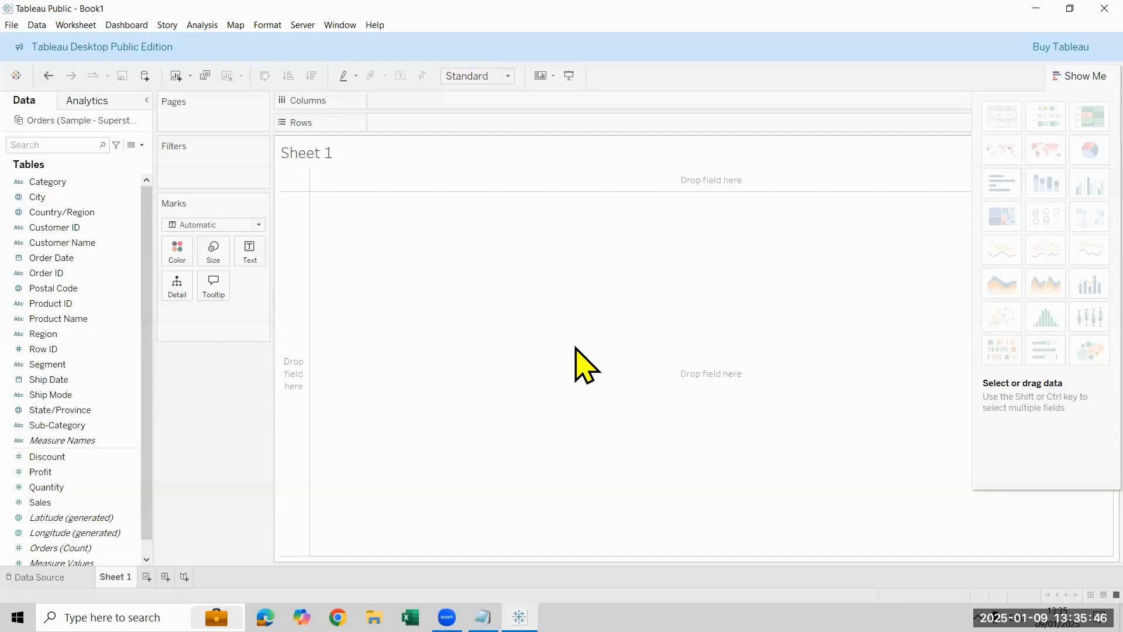
Step: Build a horizontal bar chart of Sales by Category, fit it to Entire View and collapse the Show Me pane
double_click(86, 189)
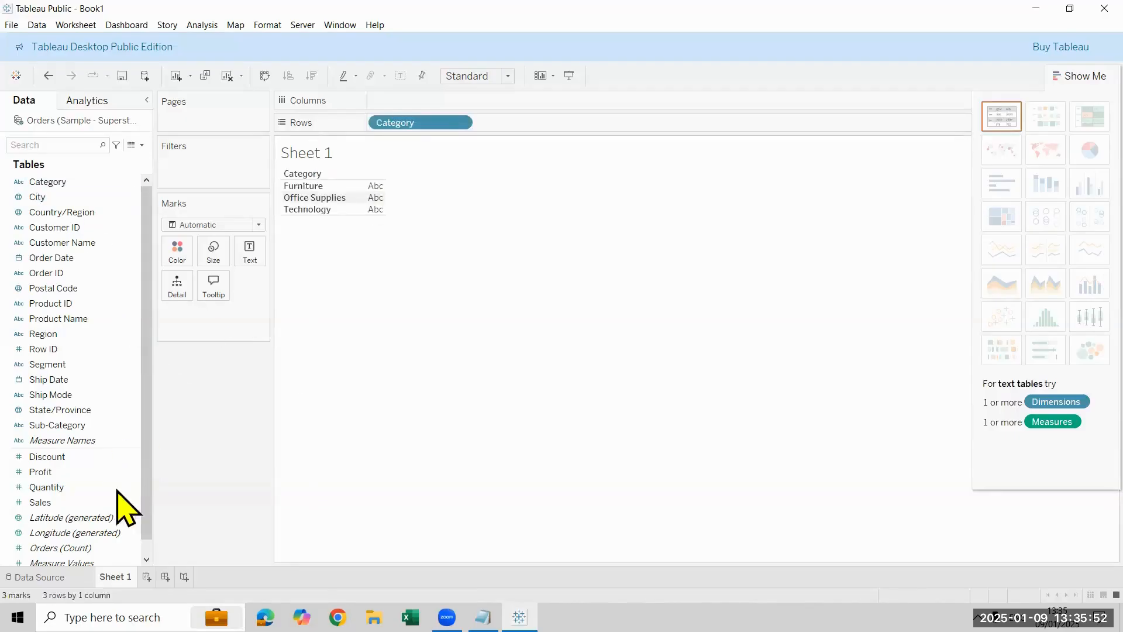
drag(92, 504, 454, 109)
click(497, 76)
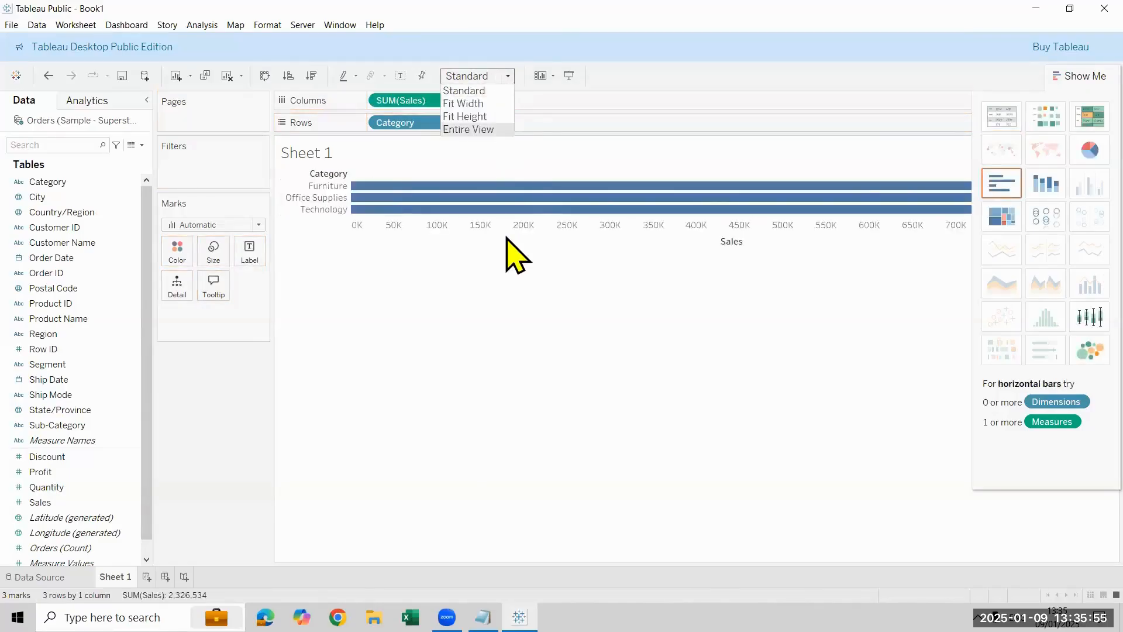
click(487, 128)
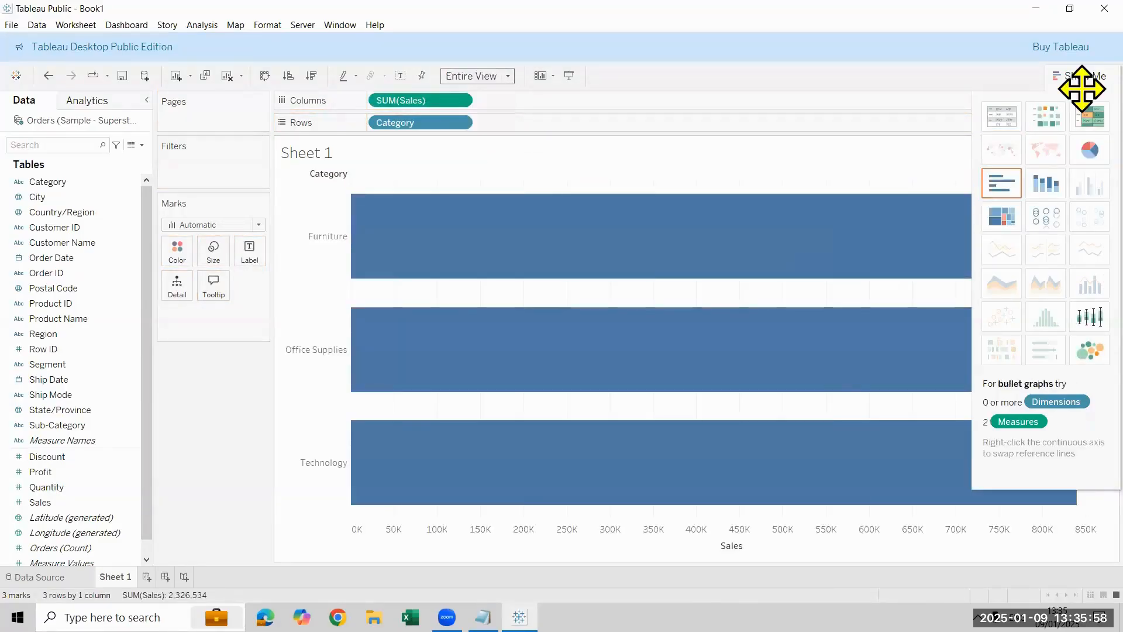
click(1082, 78)
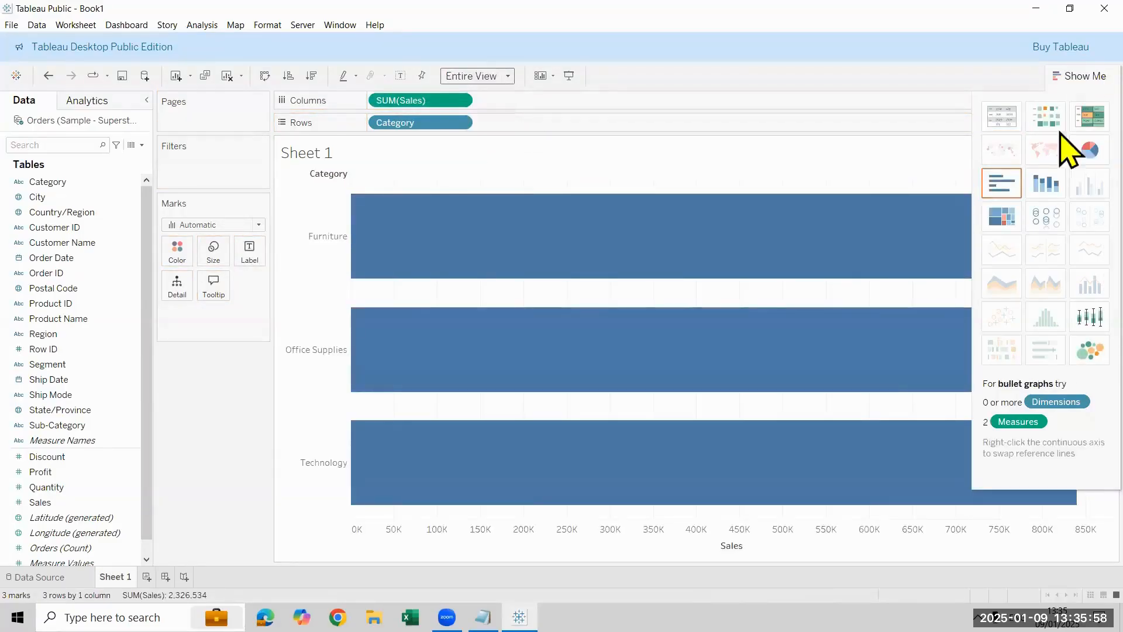
Step: Sort the categories by sales in descending order and label the bars with Sales
click(311, 79)
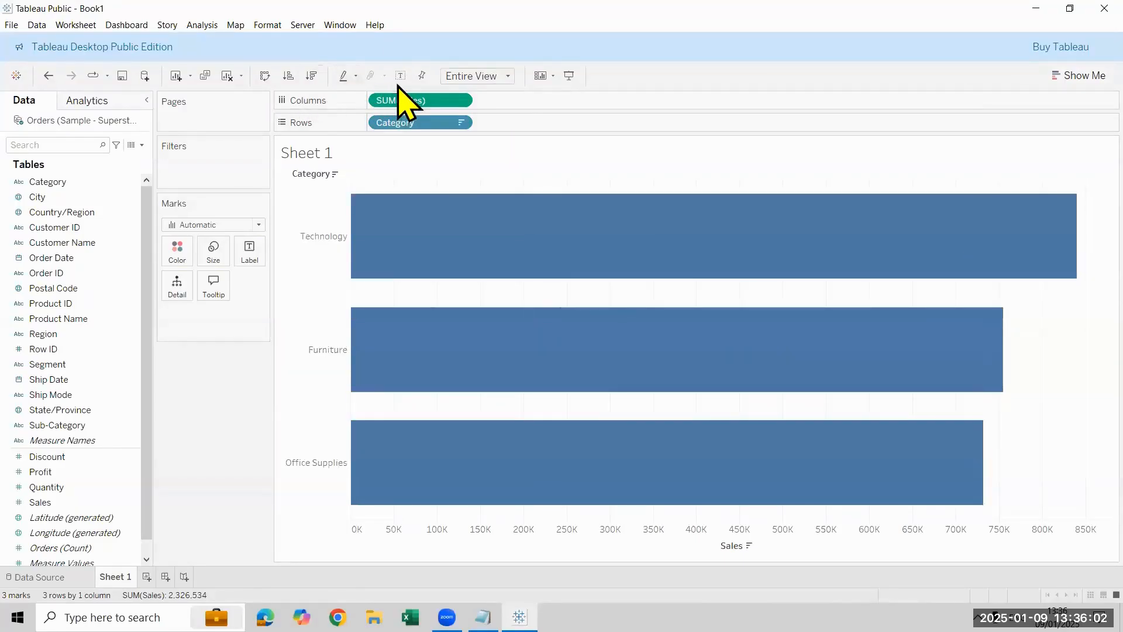
click(400, 80)
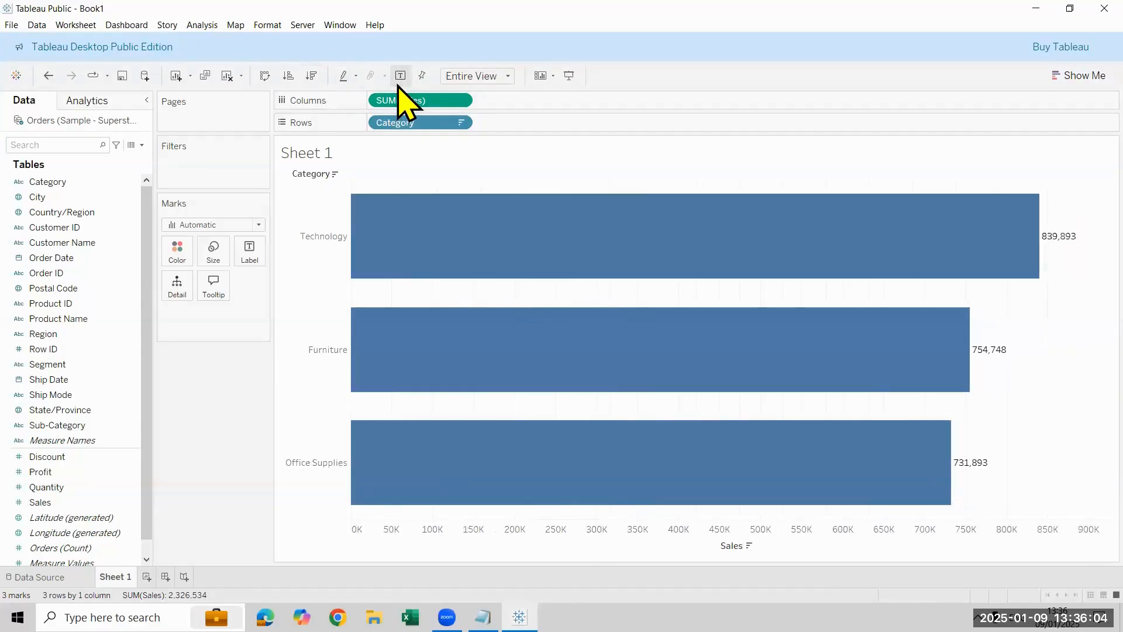
click(400, 77)
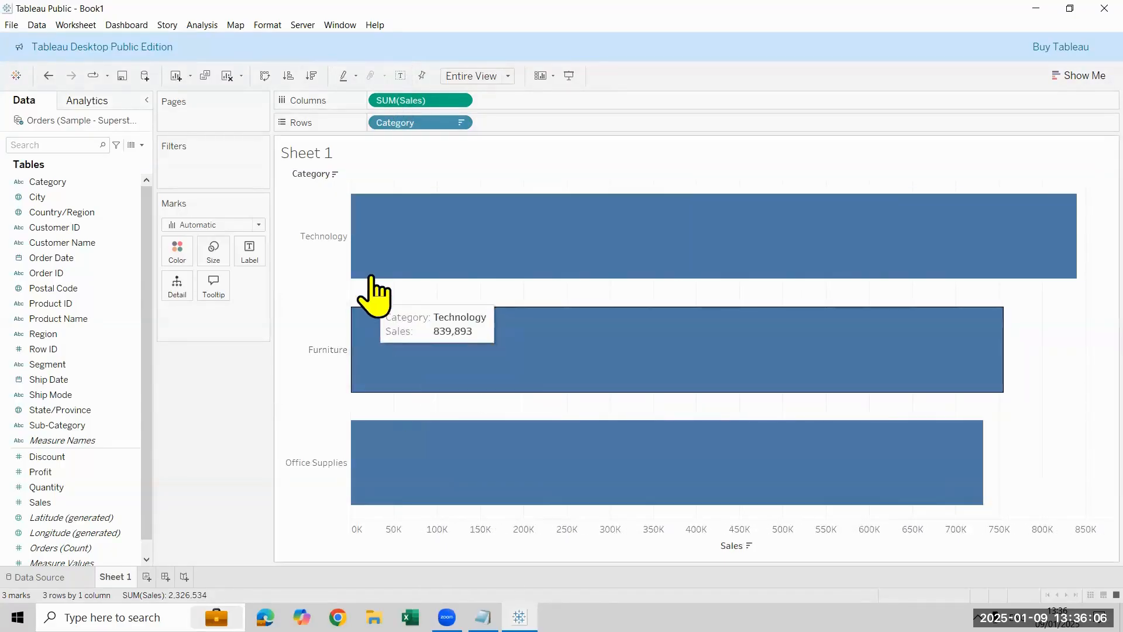
drag(65, 503, 254, 248)
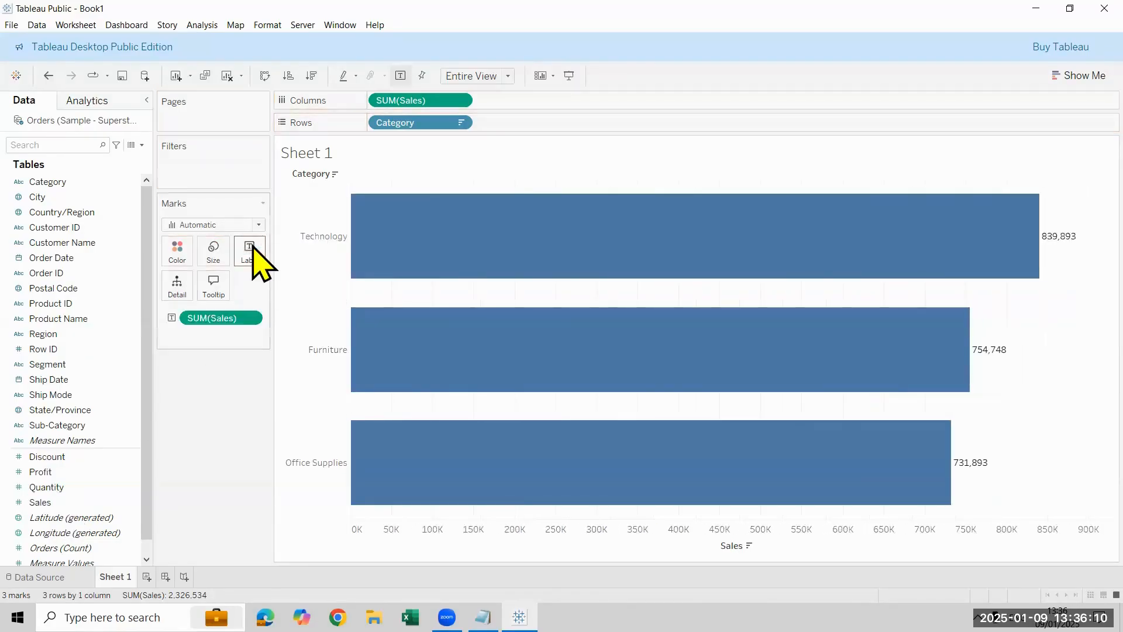
Step: Format the Sales label numbers as Number (Custom) with Thousands (K) display units and close the formatting pane
click(251, 317)
click(252, 372)
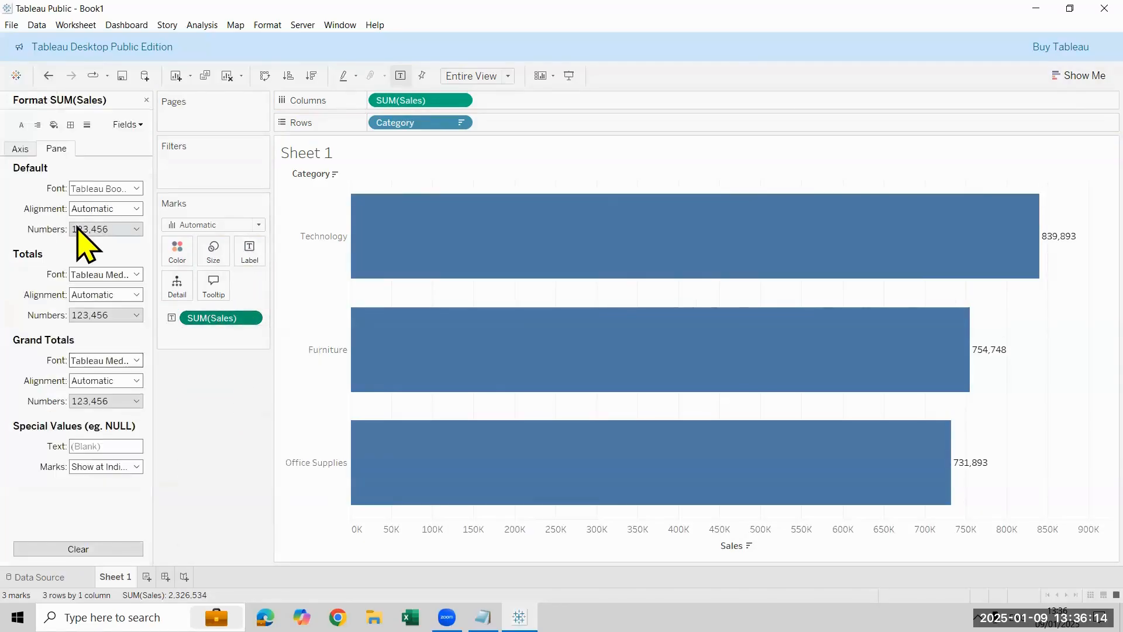
click(84, 230)
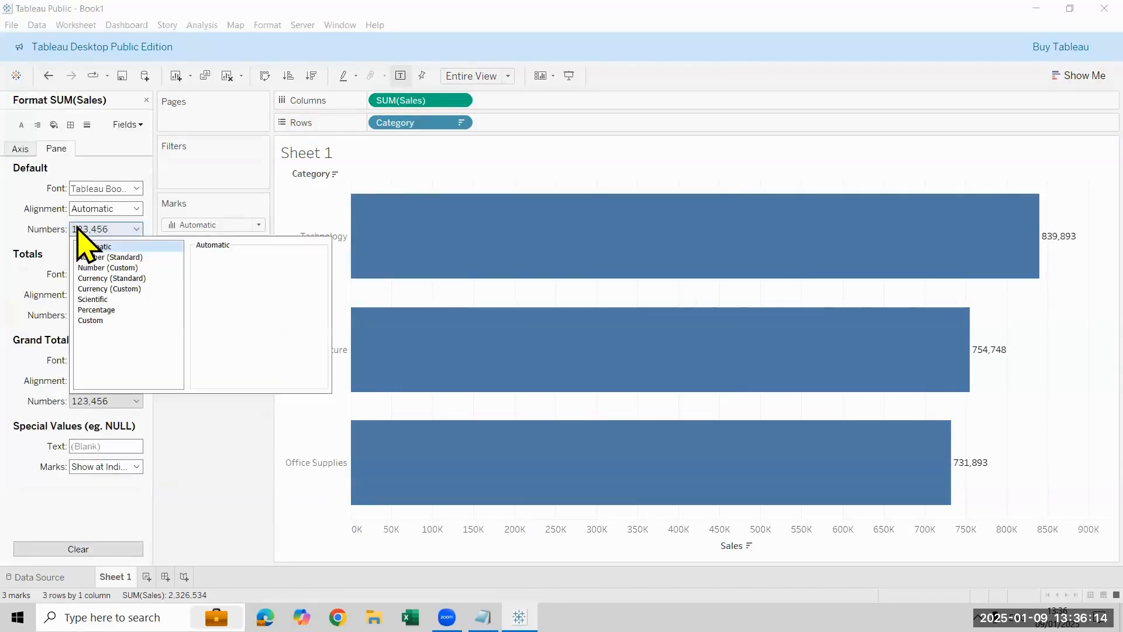
click(140, 269)
click(246, 332)
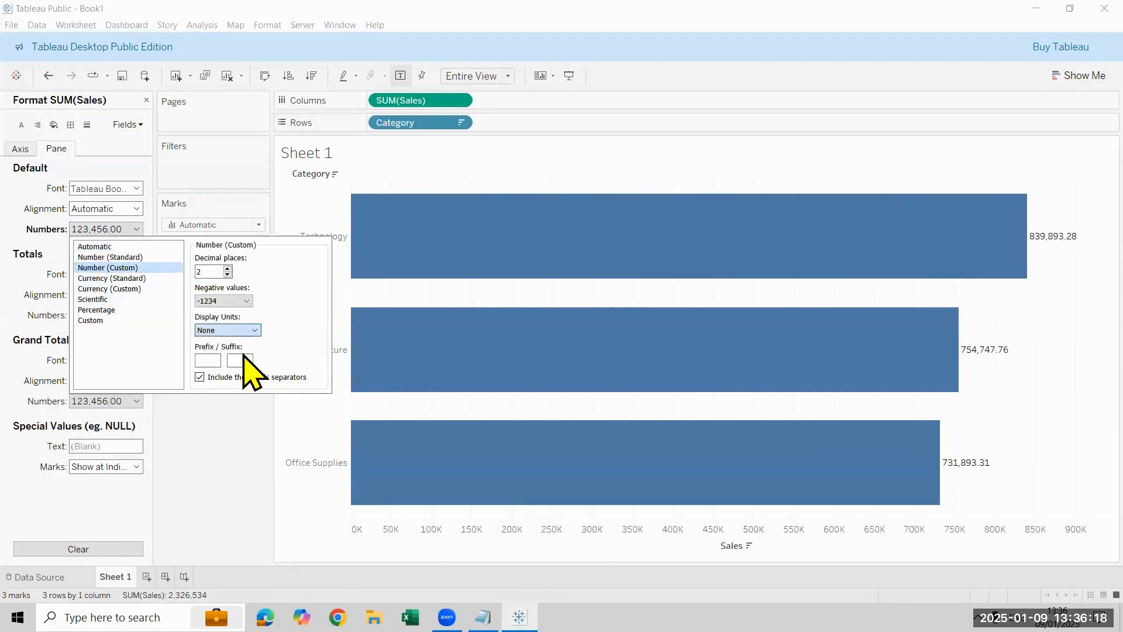
click(243, 354)
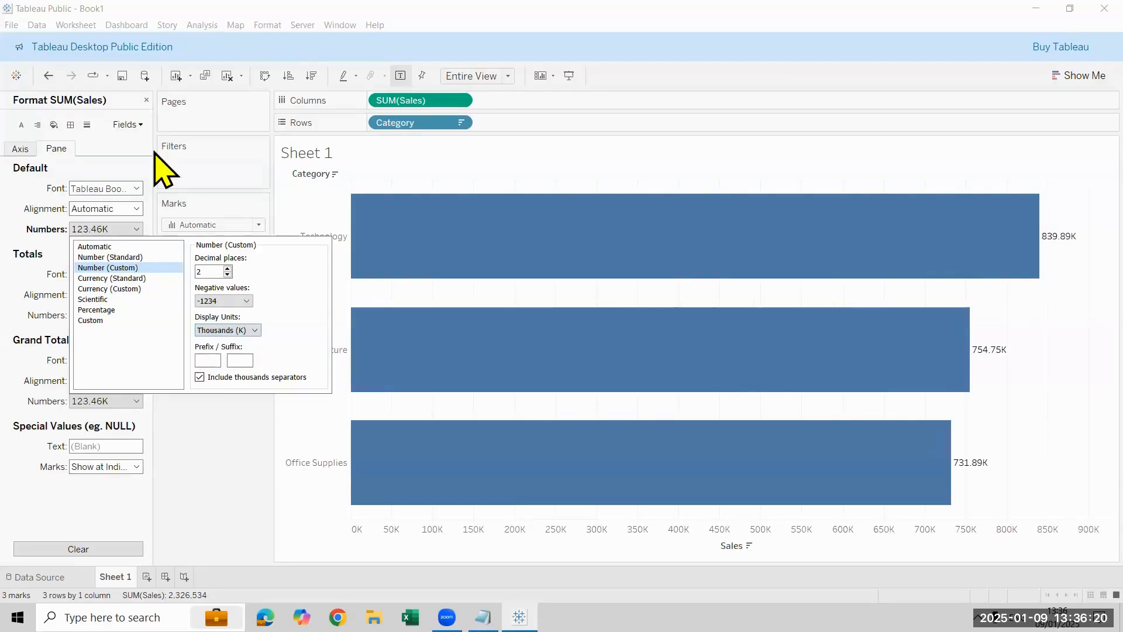
click(146, 100)
Step: Hide the Sales axis header and the Category field label for rows
right_click(606, 546)
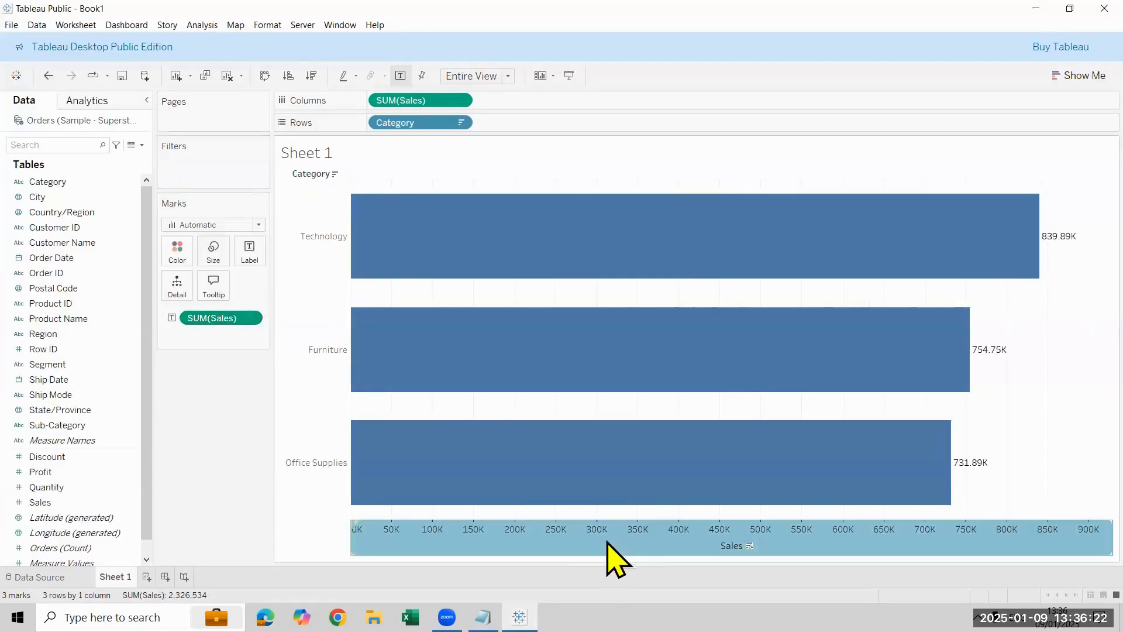
click(651, 510)
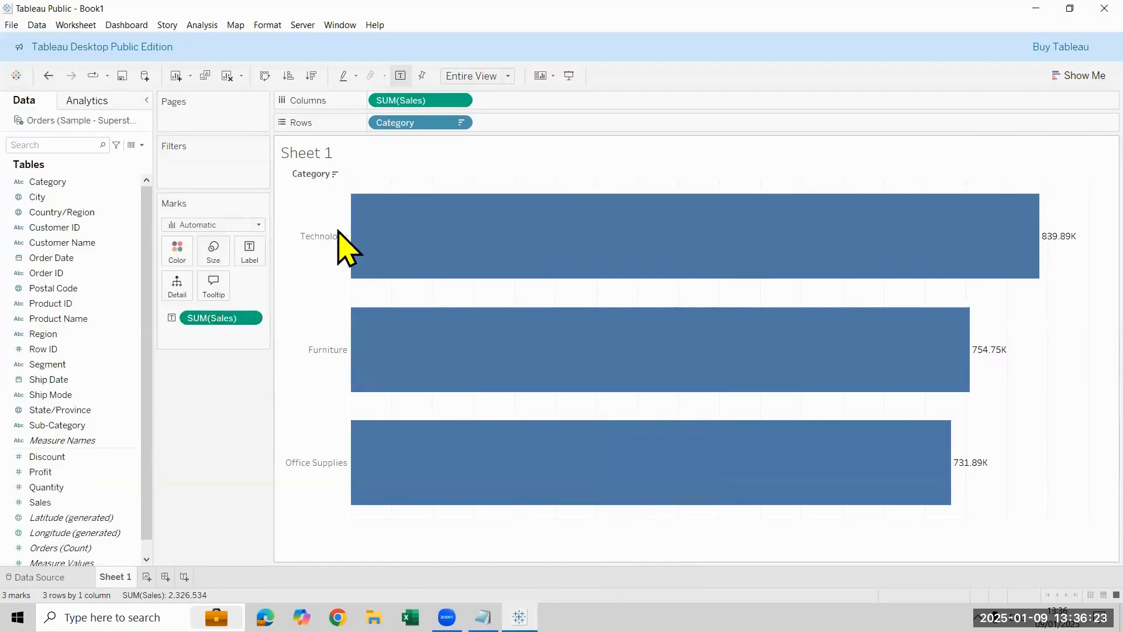
right_click(321, 178)
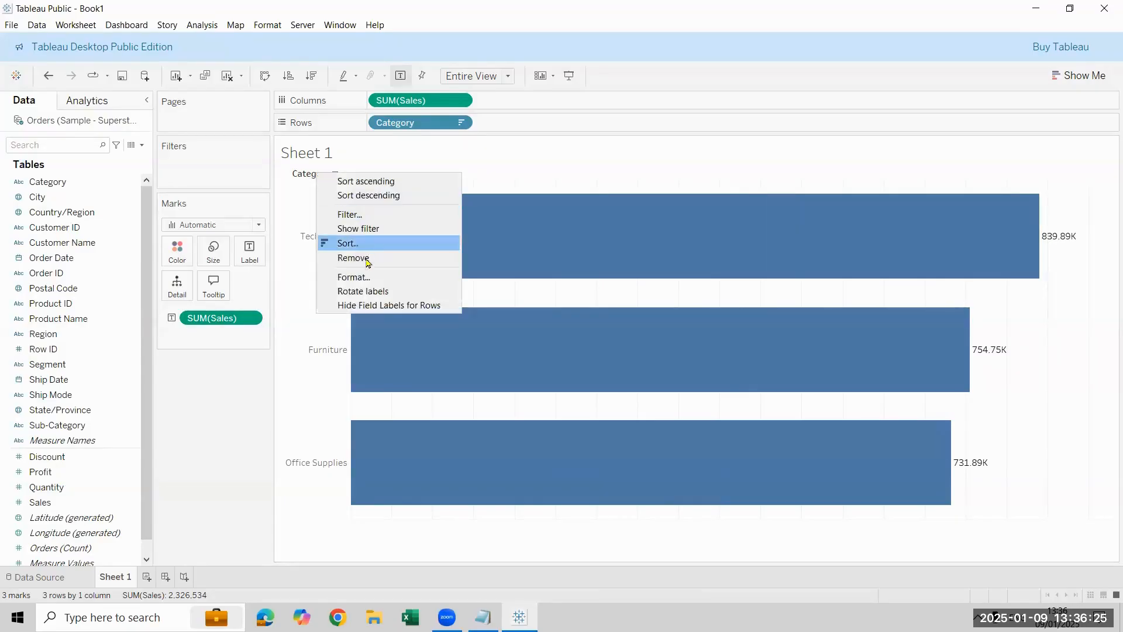
click(362, 308)
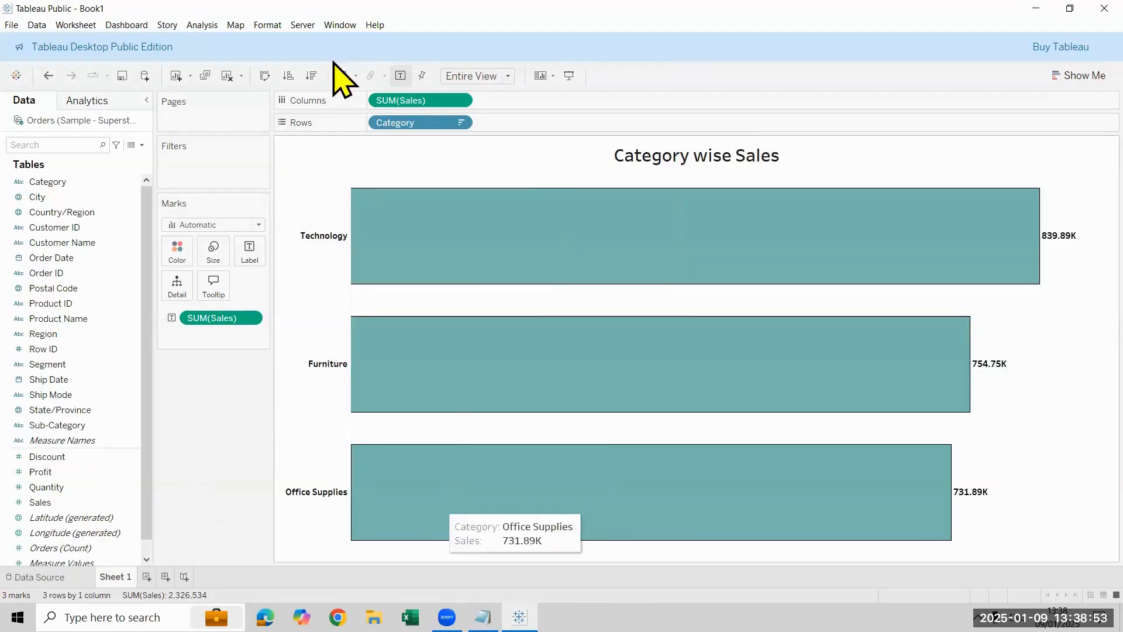
Step: Shade the worksheet background pale olive green and close the formatting pane
right_click(1047, 465)
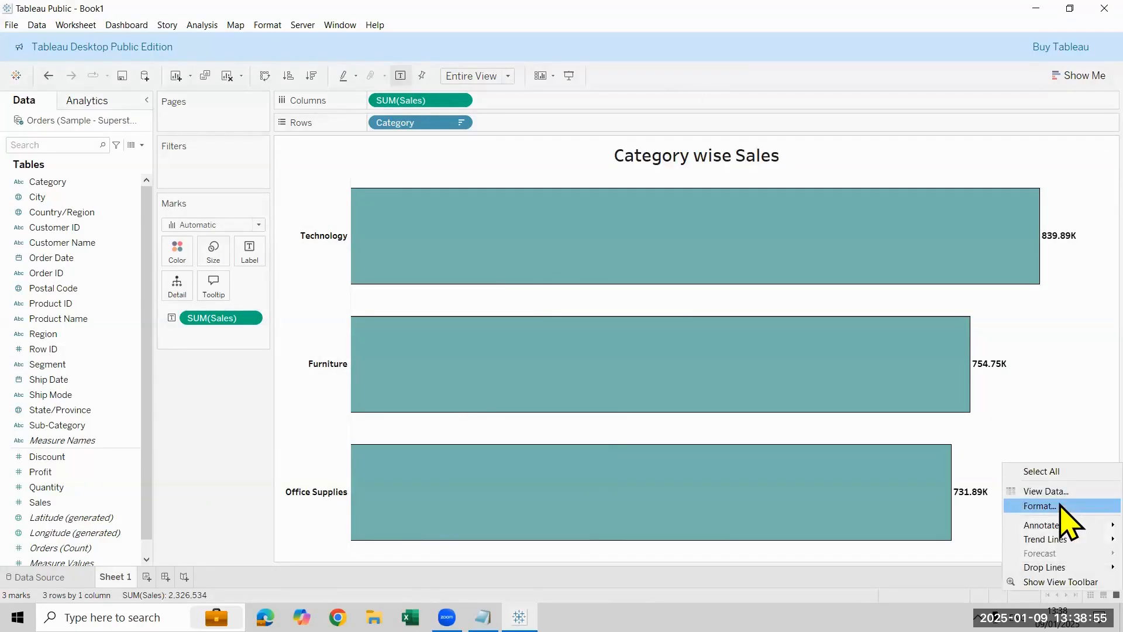
click(1058, 506)
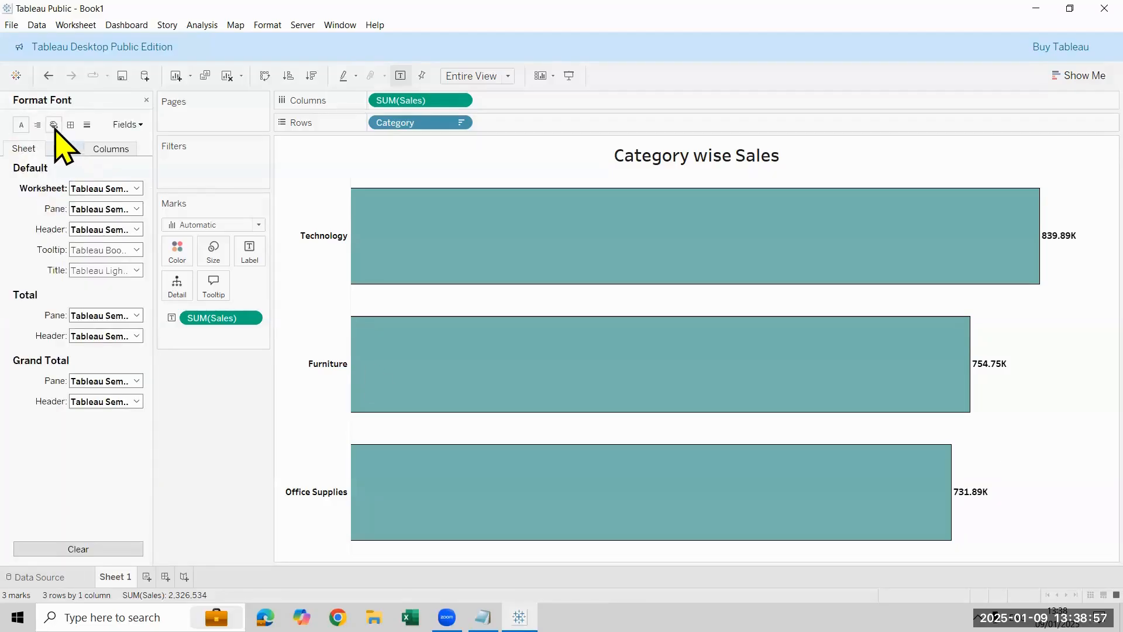
click(55, 125)
click(96, 188)
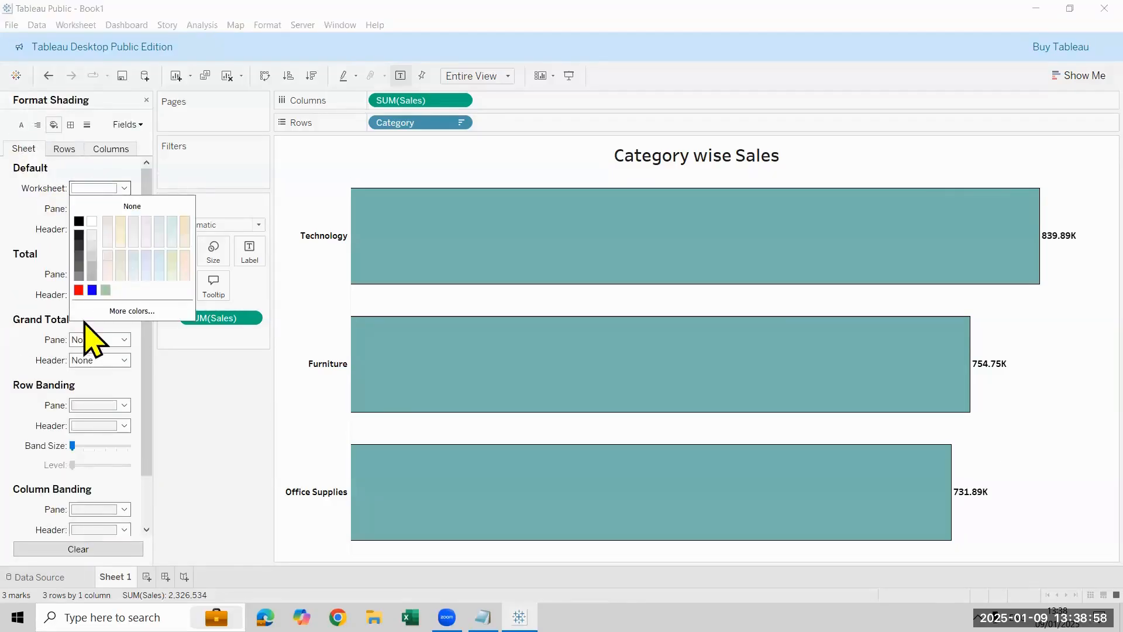
click(171, 255)
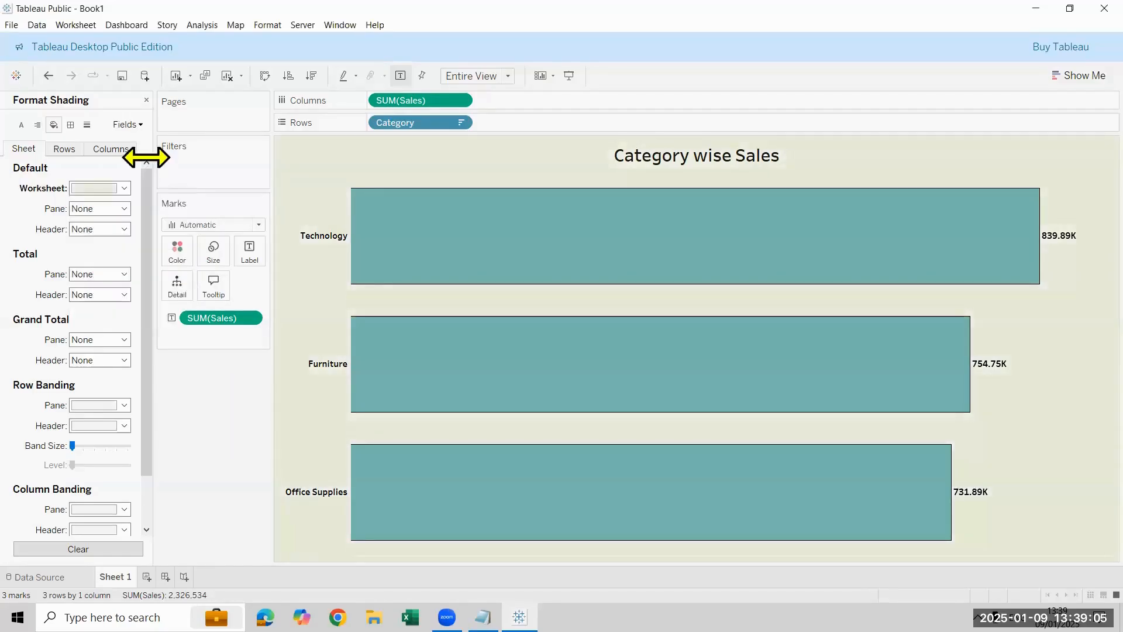
click(147, 100)
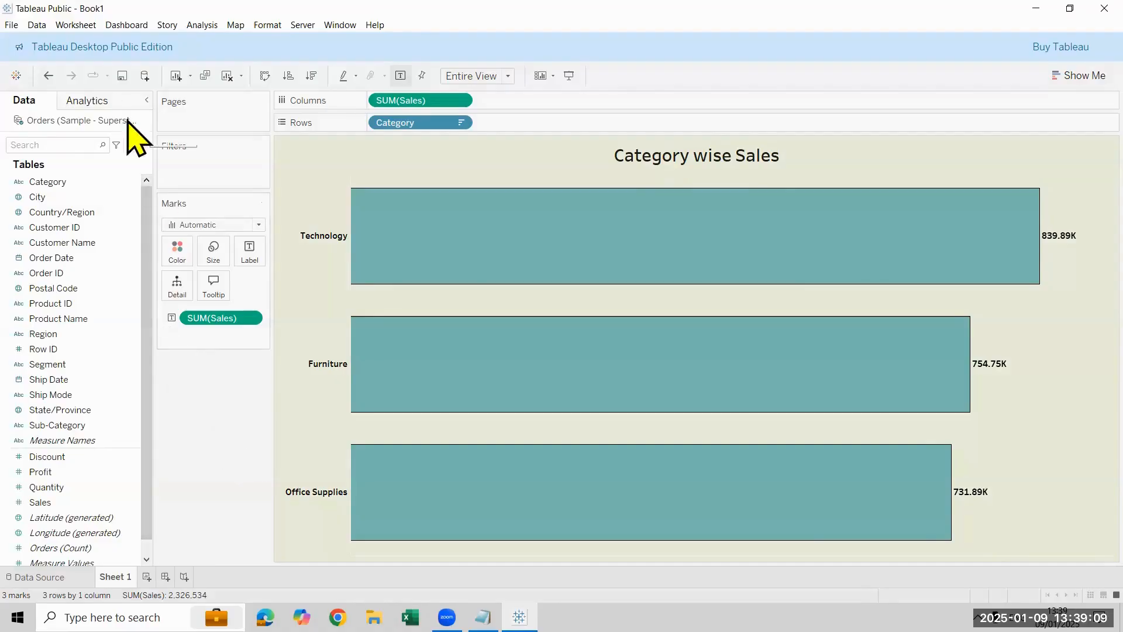
Step: Change the worksheet background shading to light grey
click(268, 25)
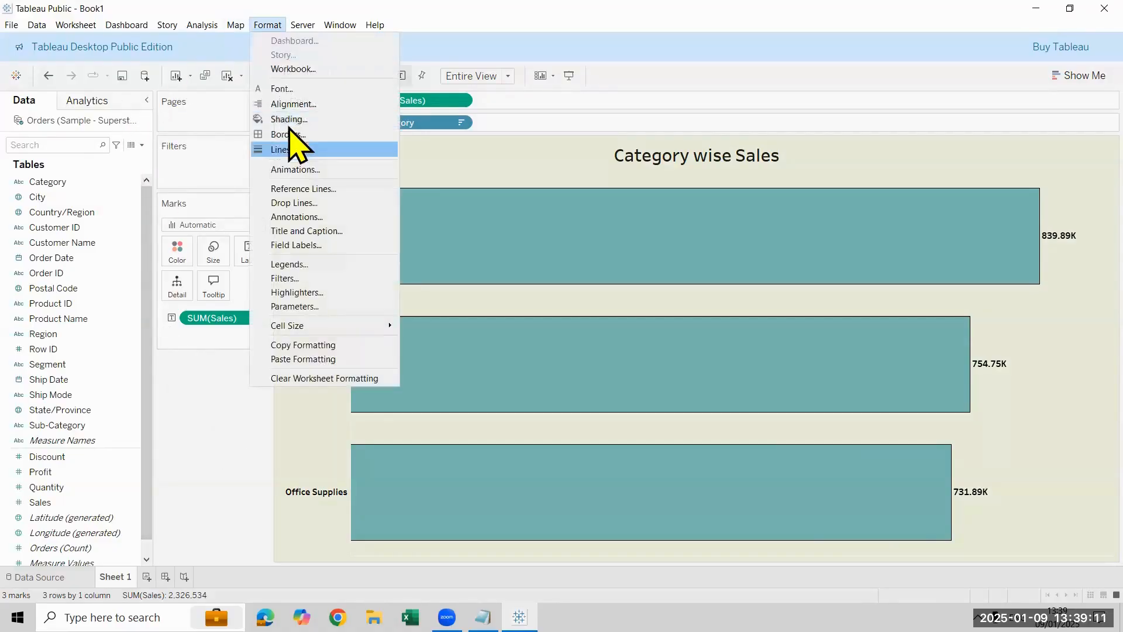
click(280, 118)
click(125, 188)
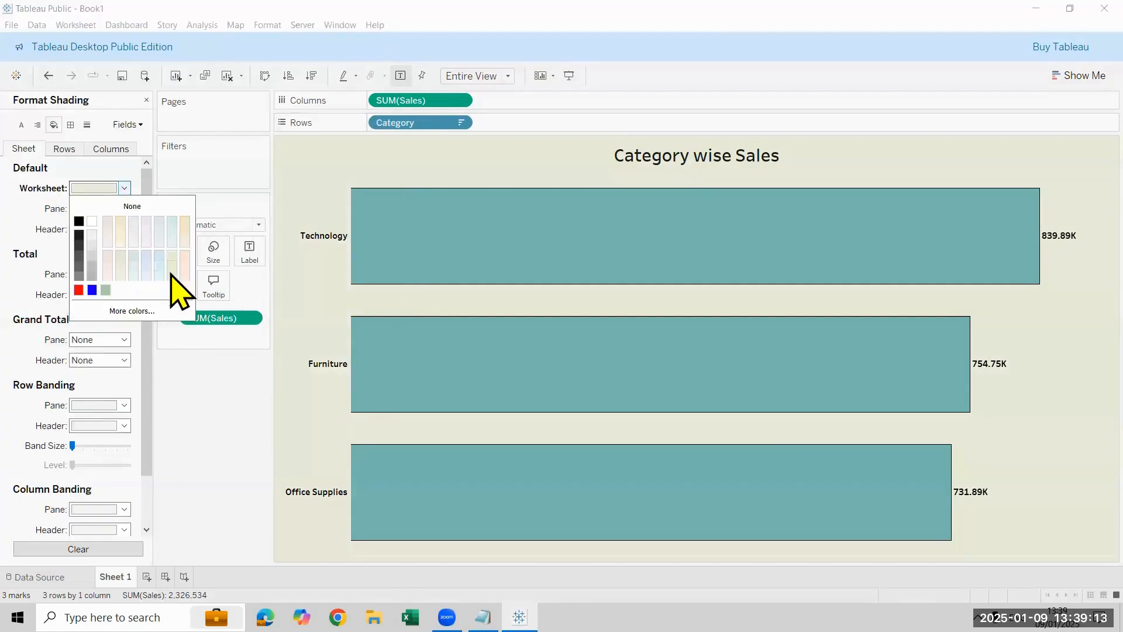
click(171, 275)
click(206, 465)
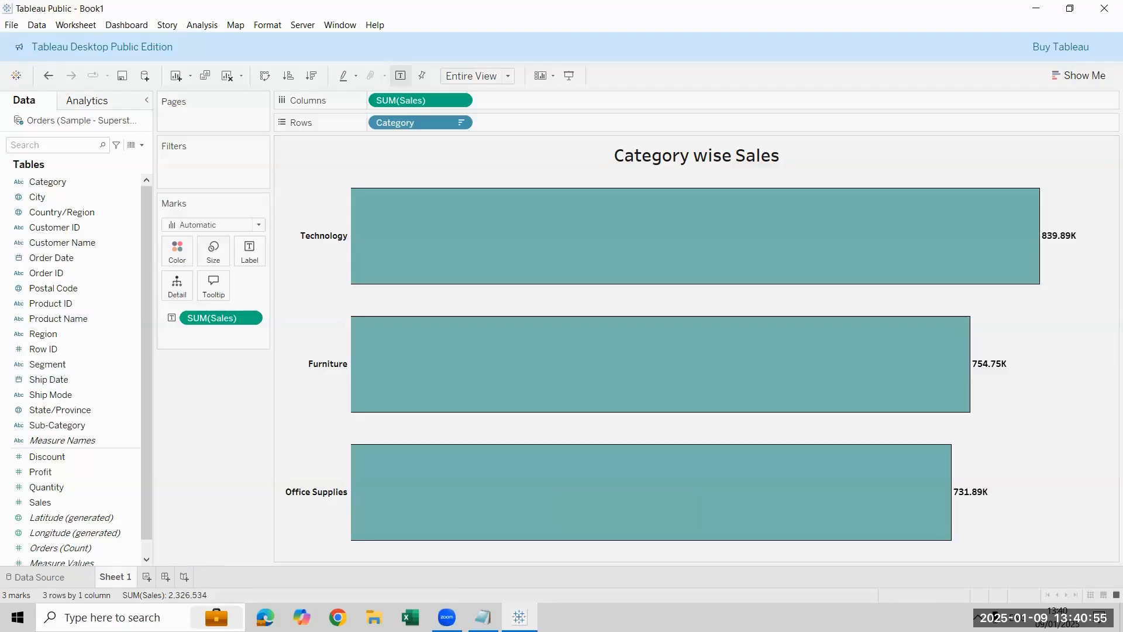
Step: Rename Sheet 1 as Category Sales
double_click(115, 576)
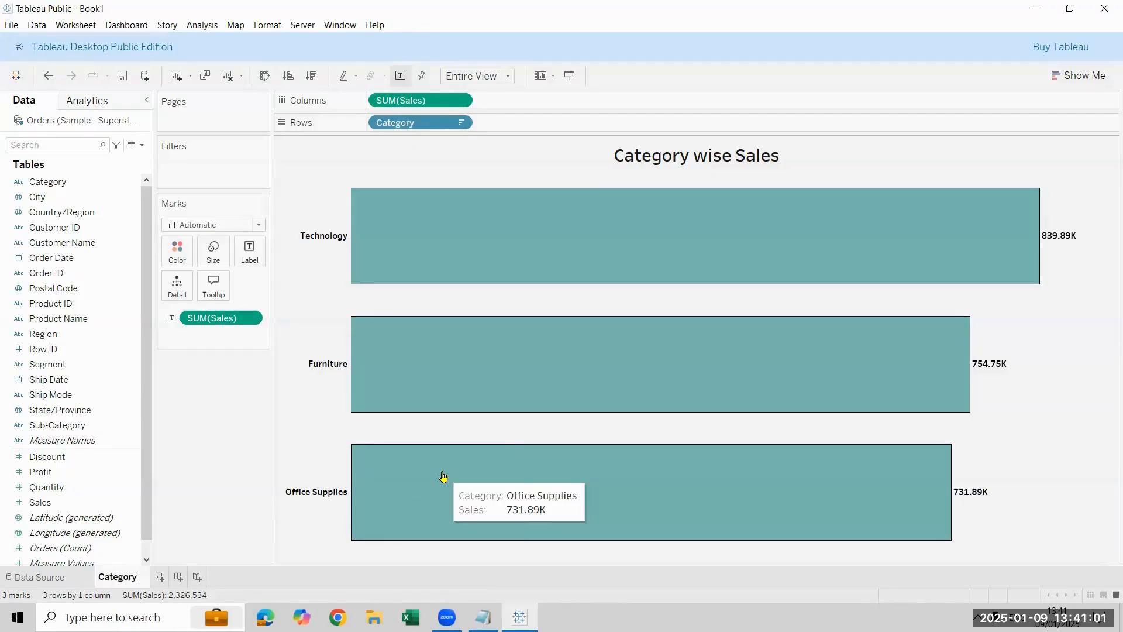
text(Category Sales)
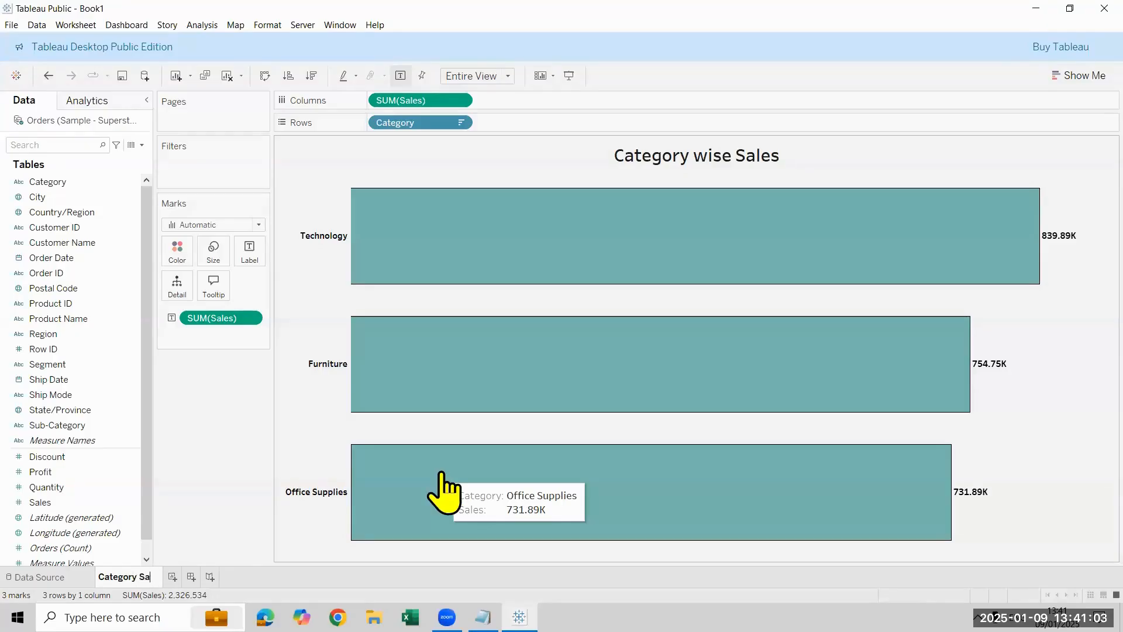
key(Return)
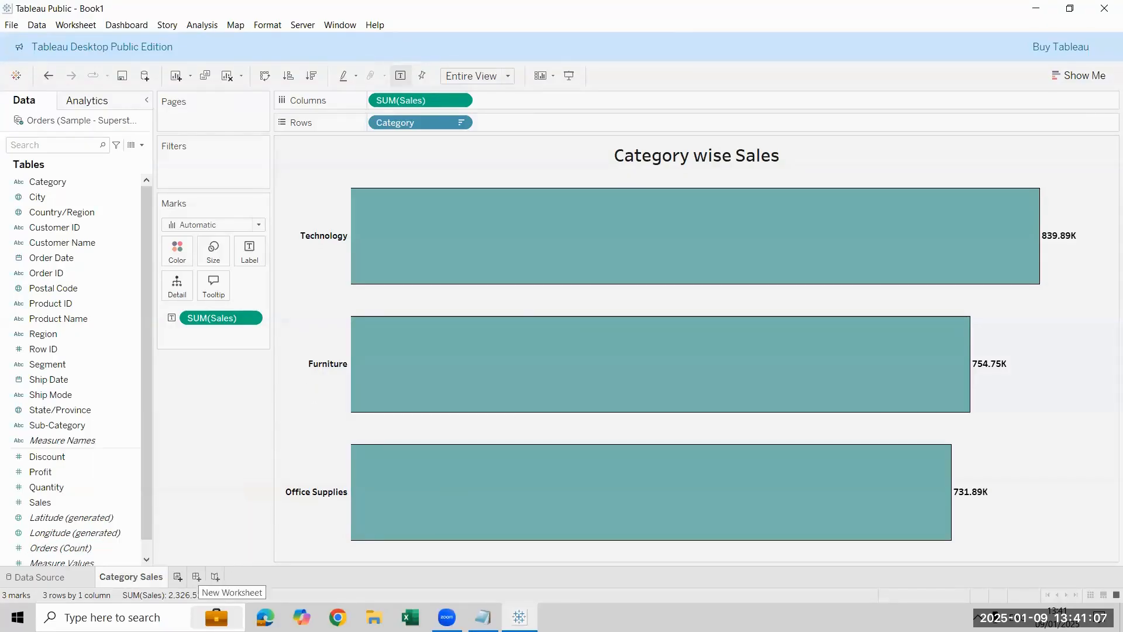
Step: Add a new worksheet and plot Sales by Segment as horizontal bars
click(178, 577)
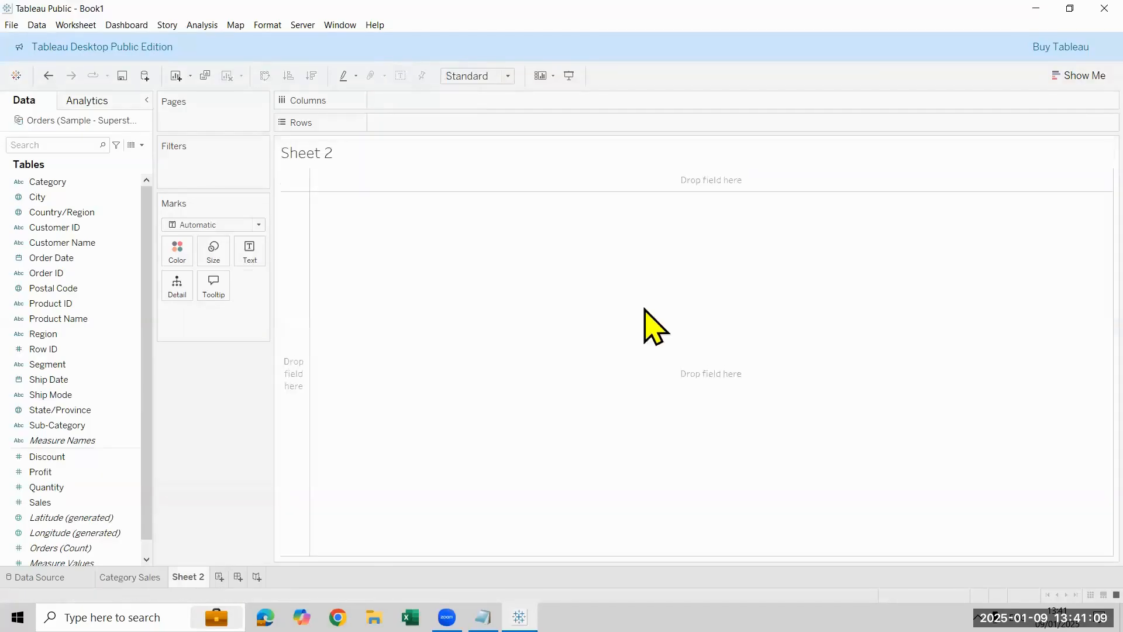
click(85, 363)
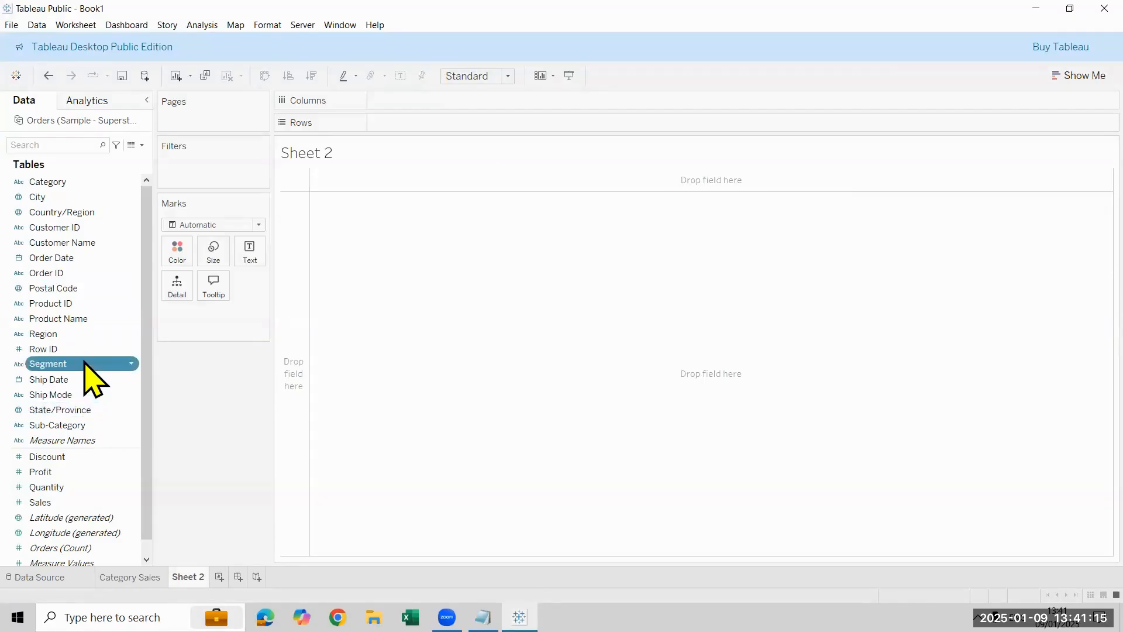
drag(524, 111, 474, 122)
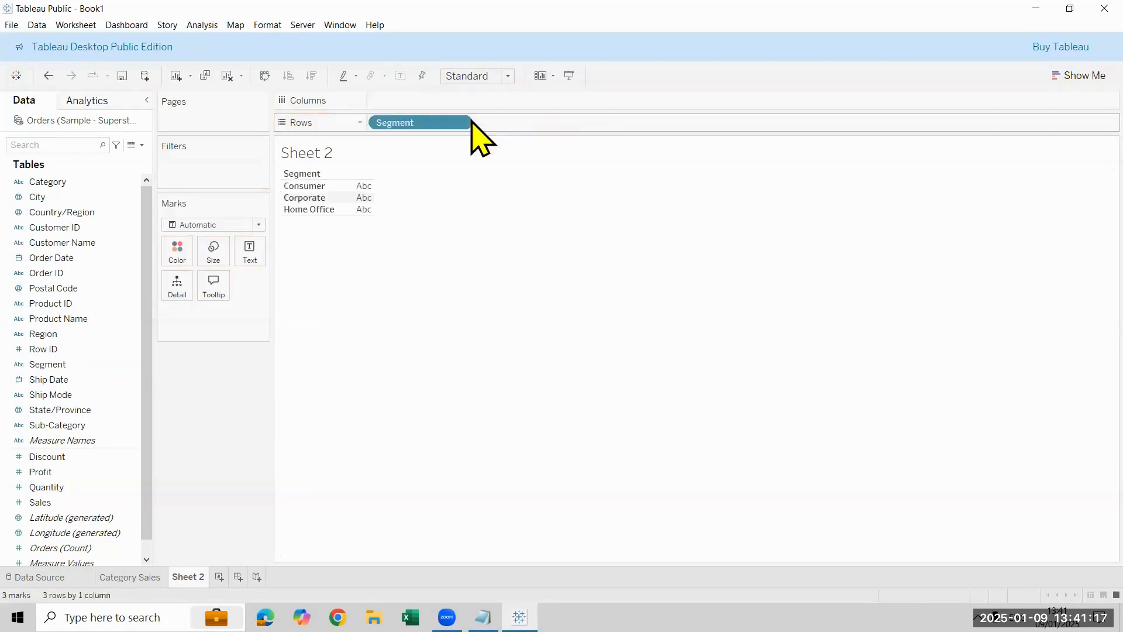
drag(60, 503, 388, 89)
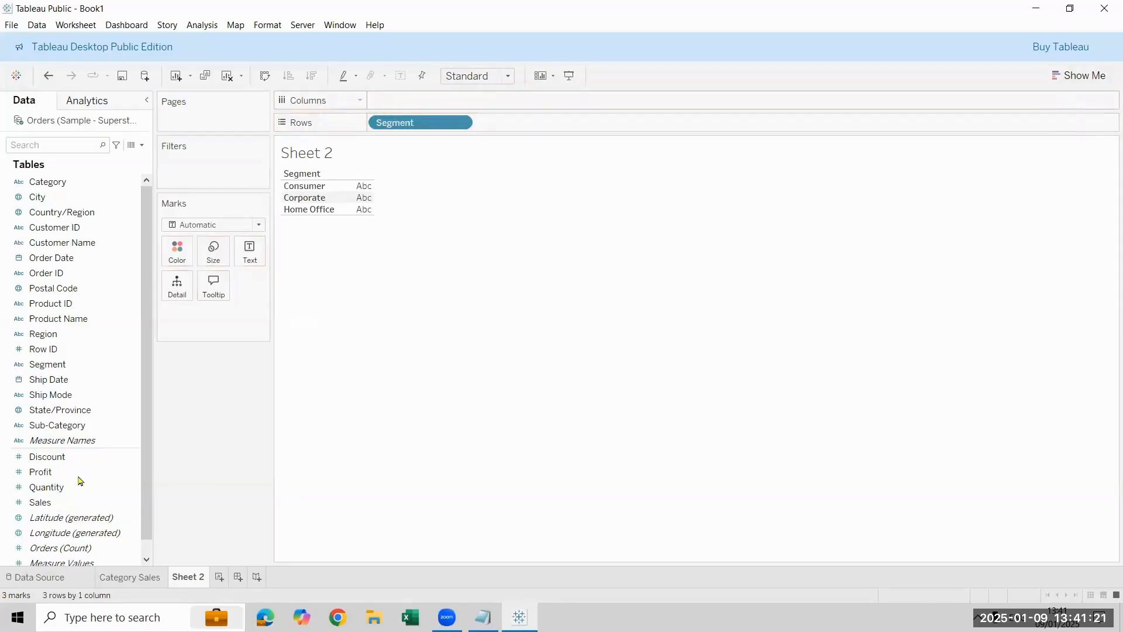
mouse_move(57, 503)
mouse_down()
mouse_move(312, 118)
mouse_move(384, 101)
mouse_up()
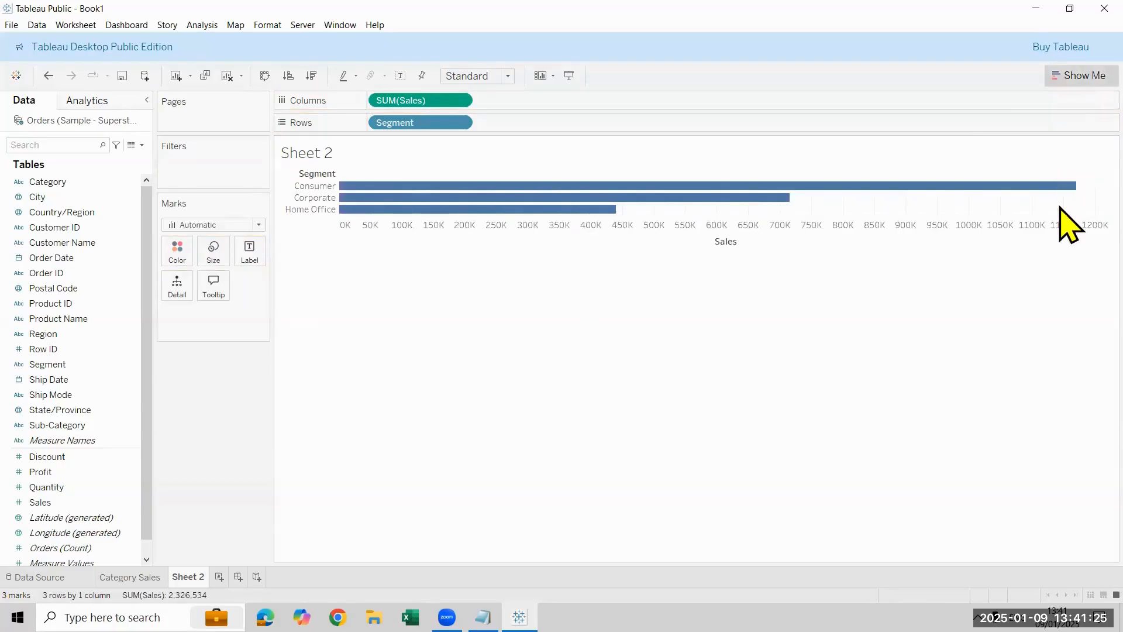
Step: Convert the Segment bars to a pie chart and hide the Segment and SUM(Sales) legend cards
click(1076, 76)
click(1074, 149)
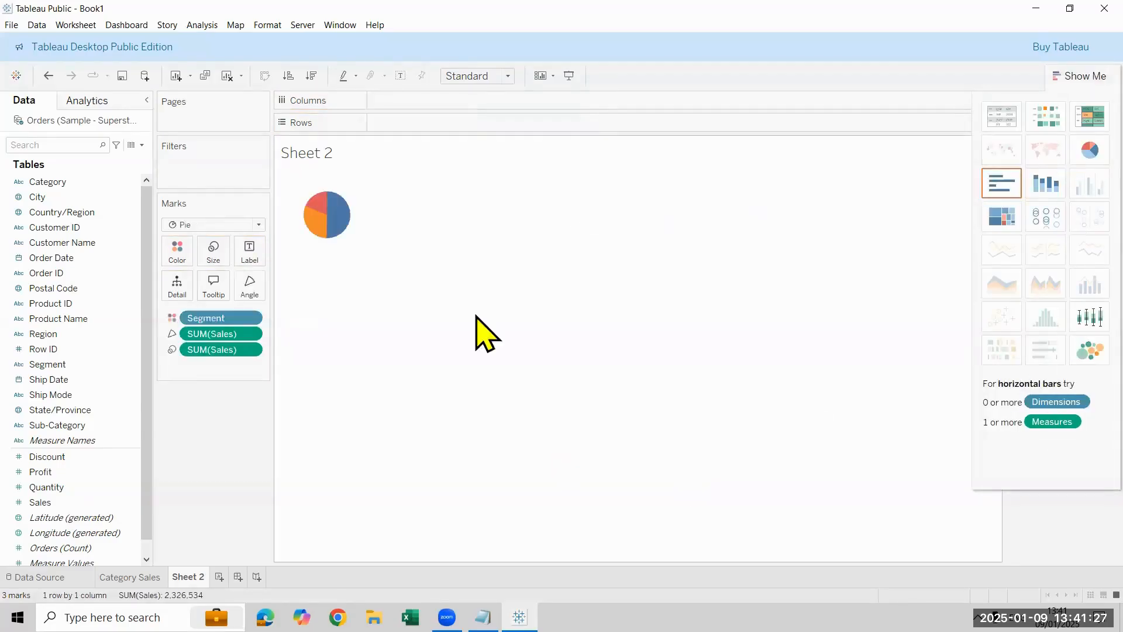
click(1079, 75)
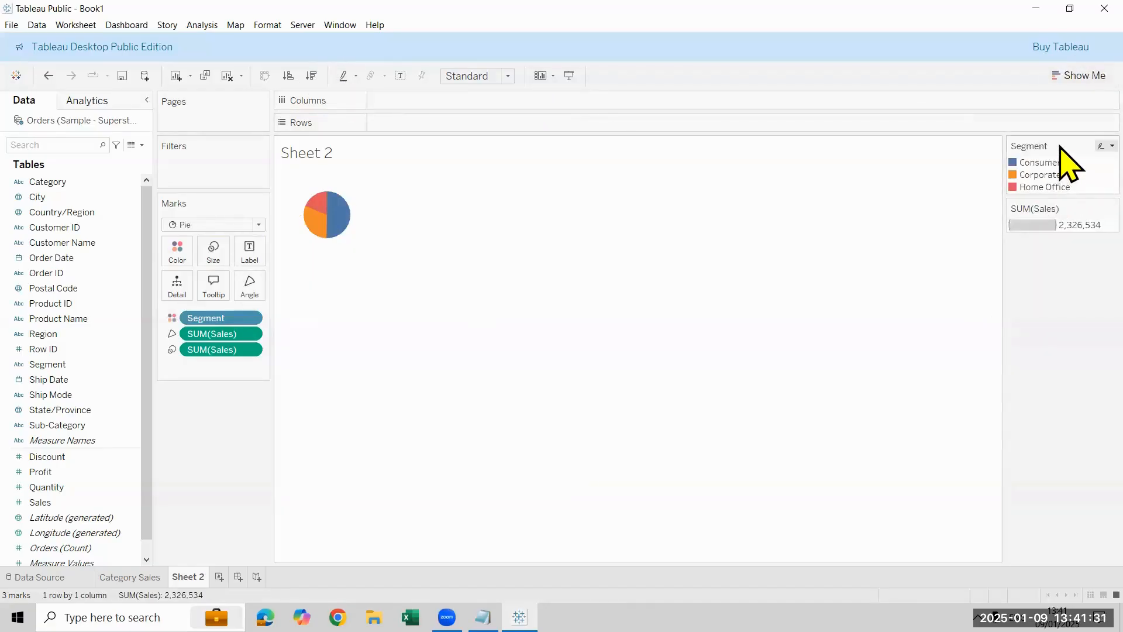
right_click(1059, 187)
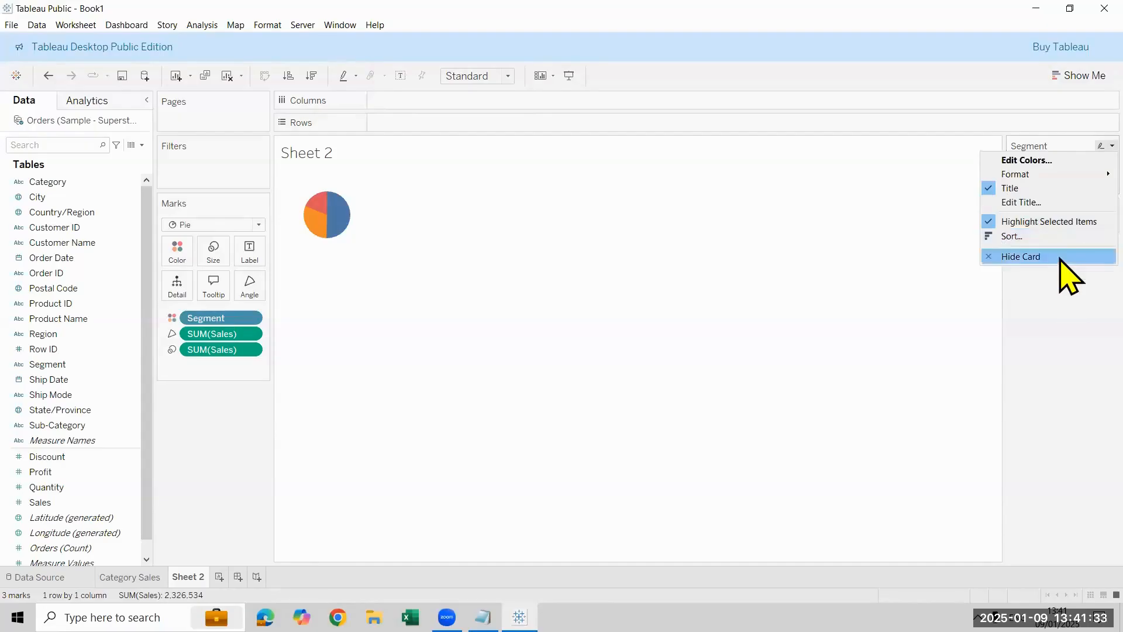
click(1060, 256)
right_click(1064, 161)
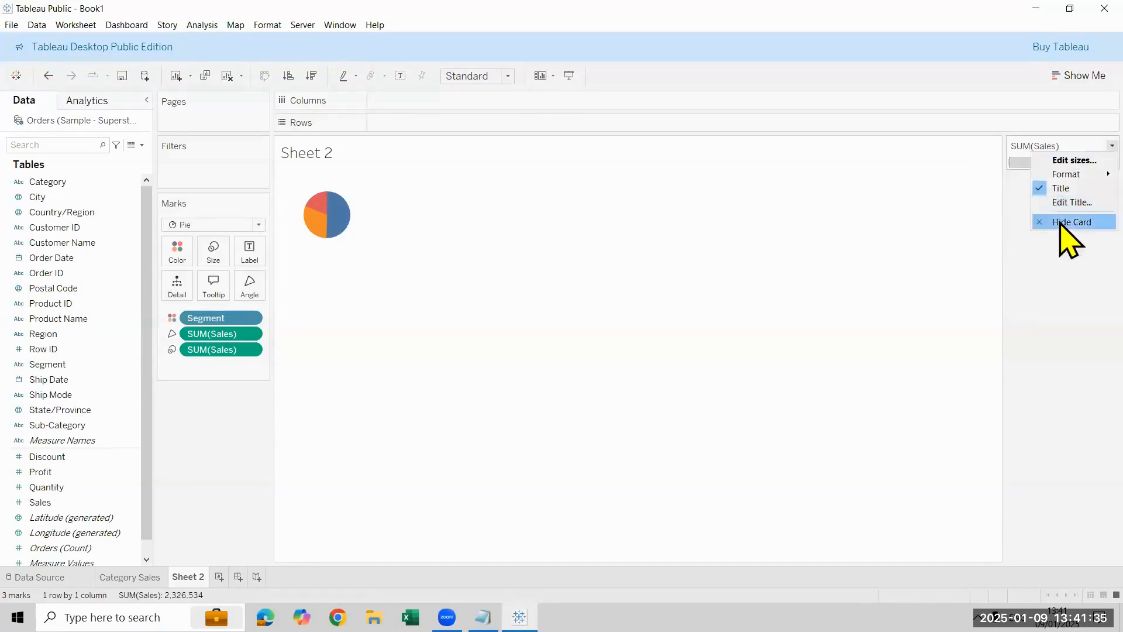
click(1064, 221)
Step: Fit the pie chart to Entire View and label its slices with Segment and Sales
click(494, 77)
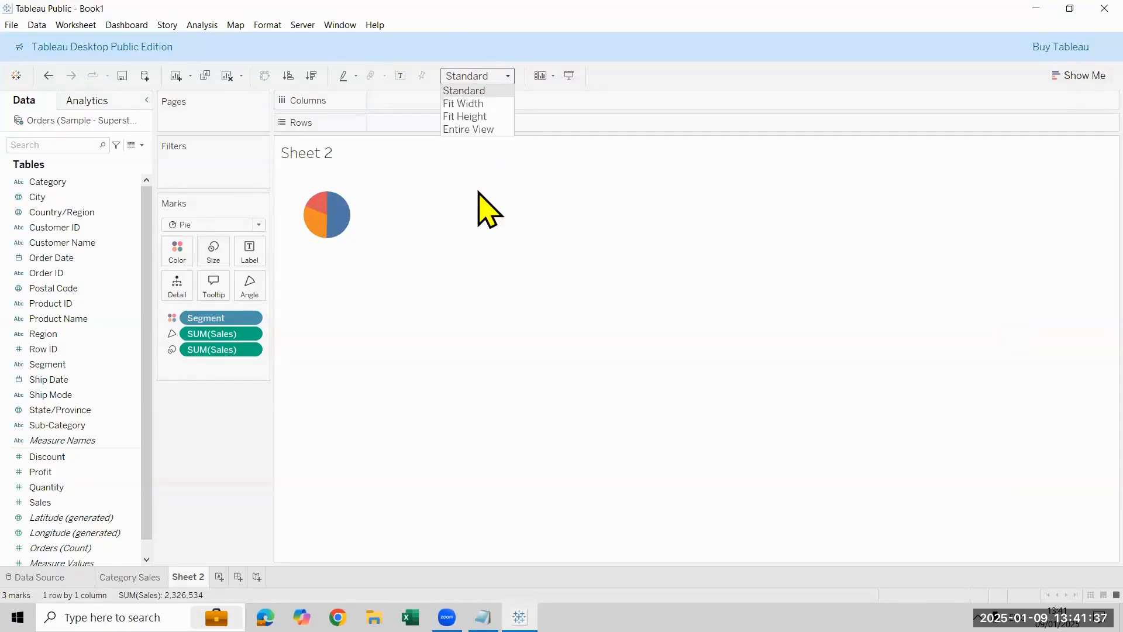
click(485, 128)
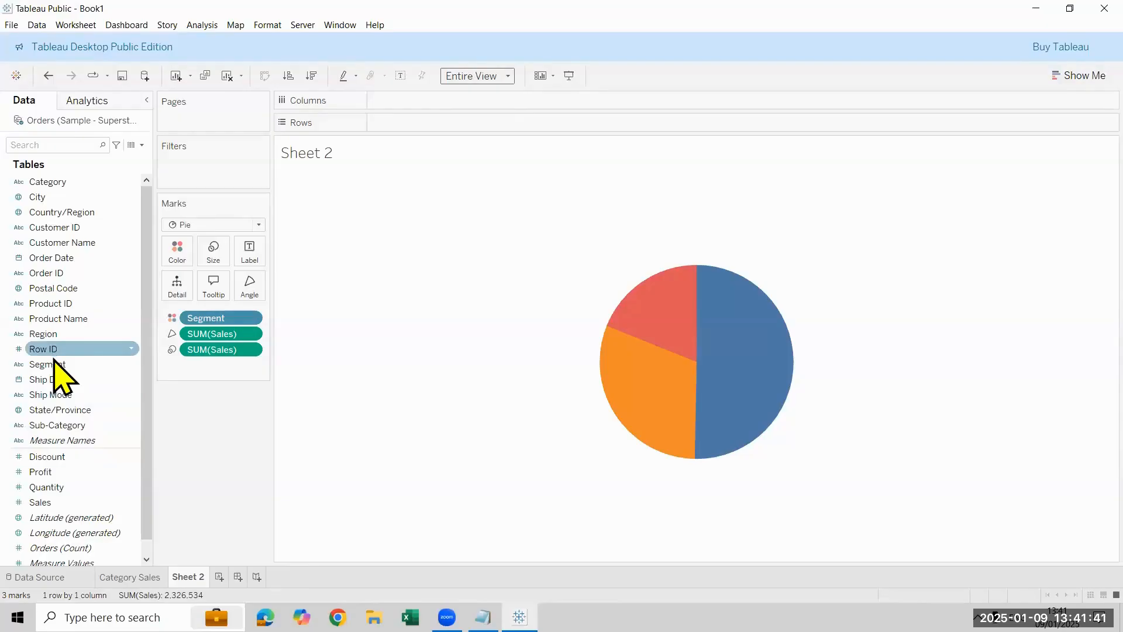
drag(54, 363, 250, 252)
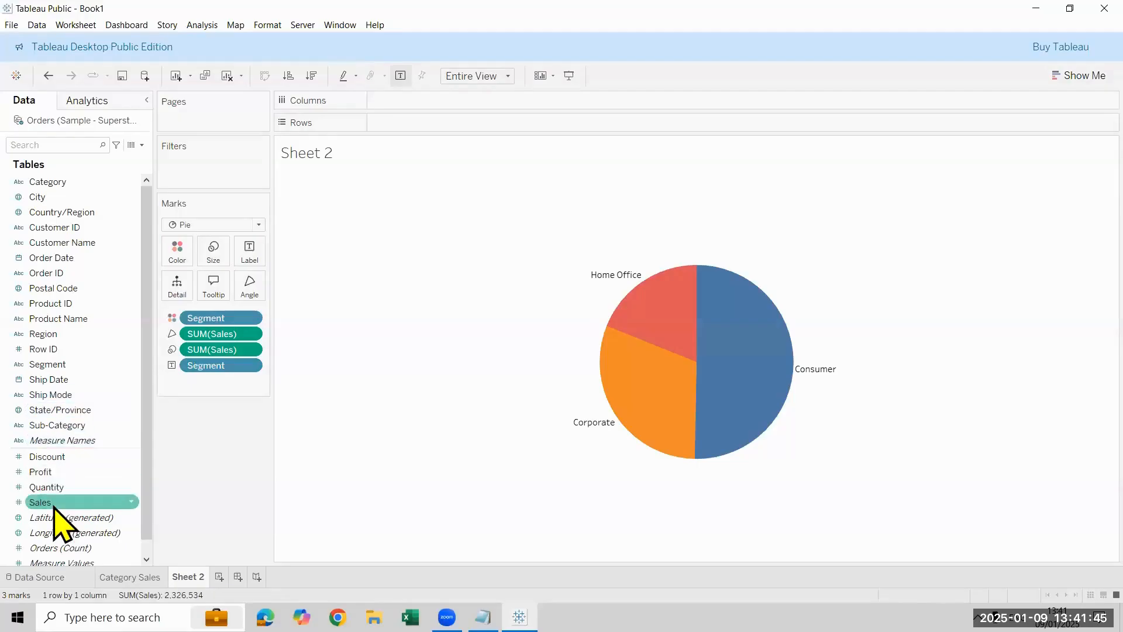
drag(54, 507, 249, 249)
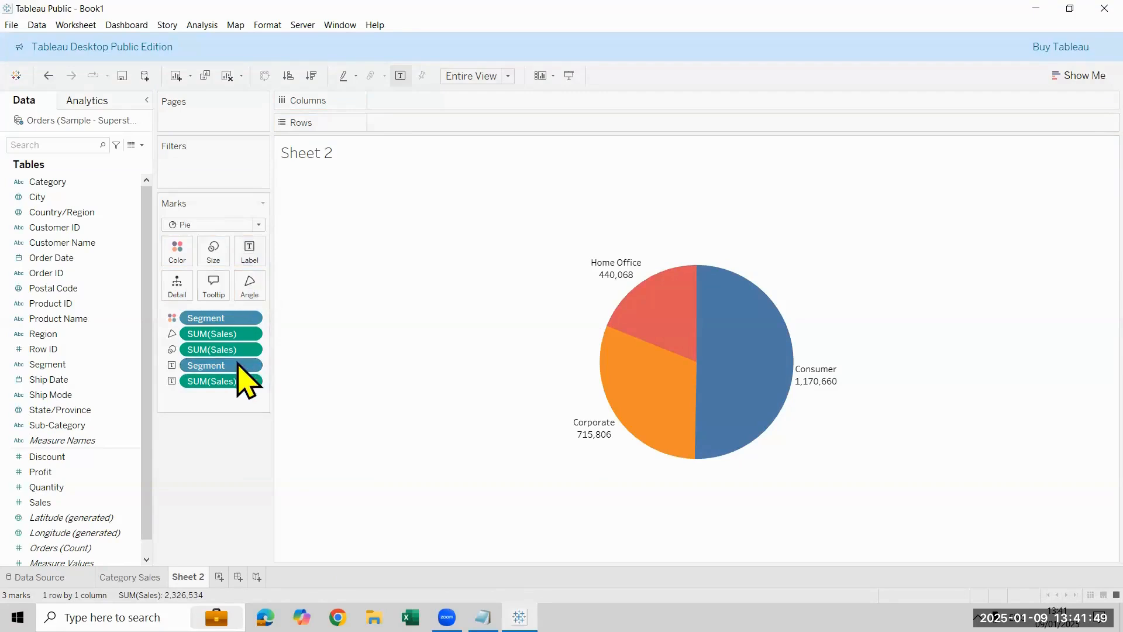
Step: Format the pie's Sales label numbers as Number (Custom) with Thousands (K) display units and close the formatting pane
right_click(245, 382)
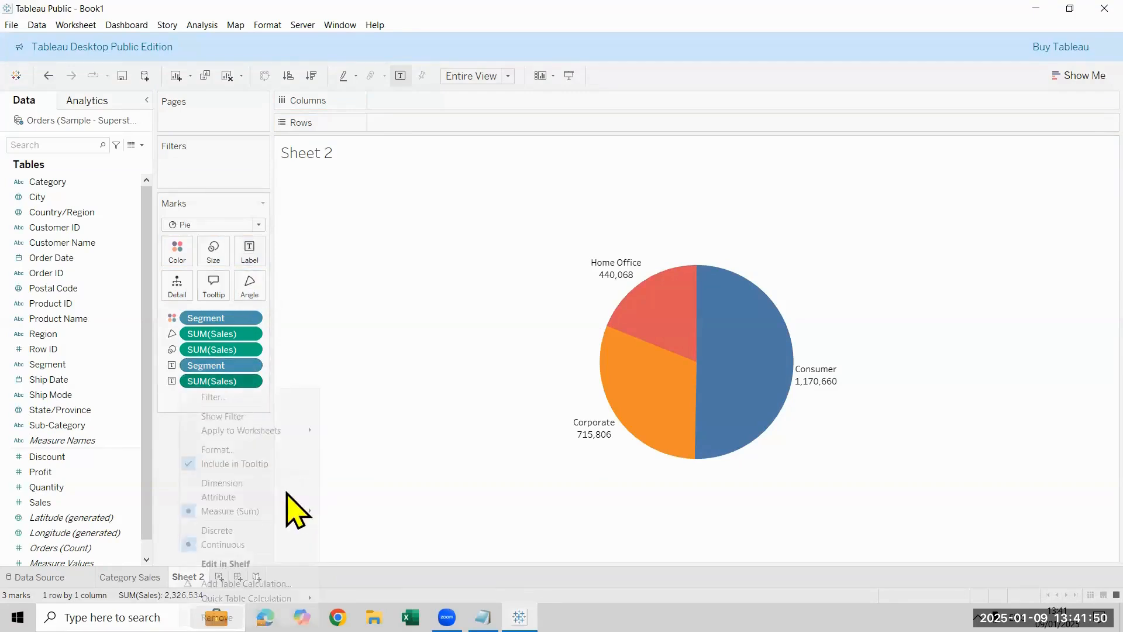
click(268, 450)
click(124, 236)
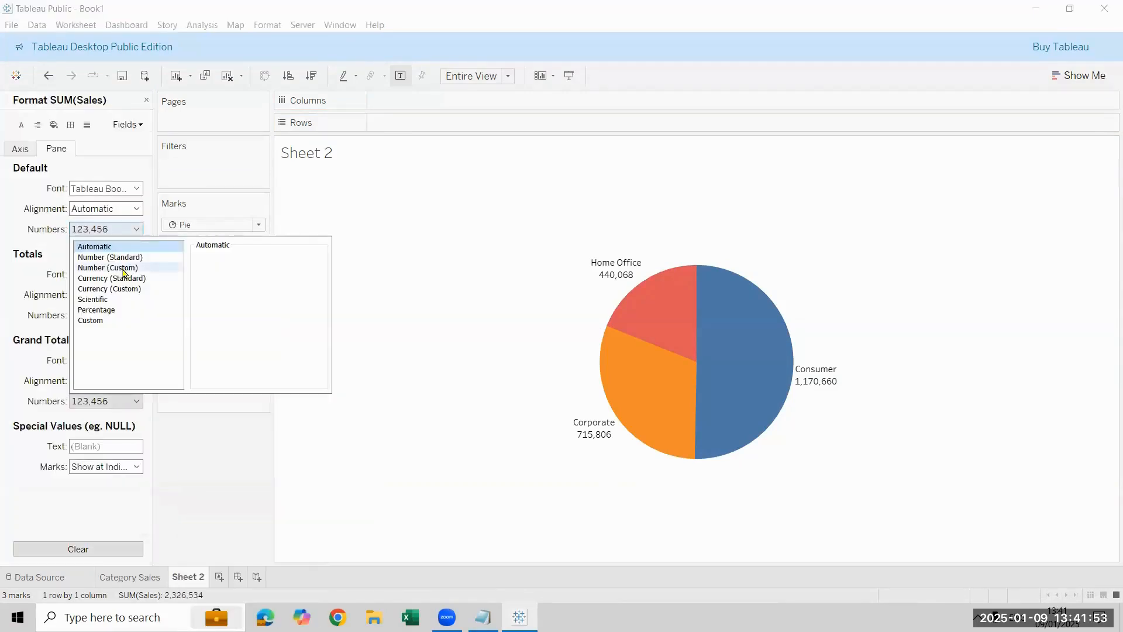
click(123, 279)
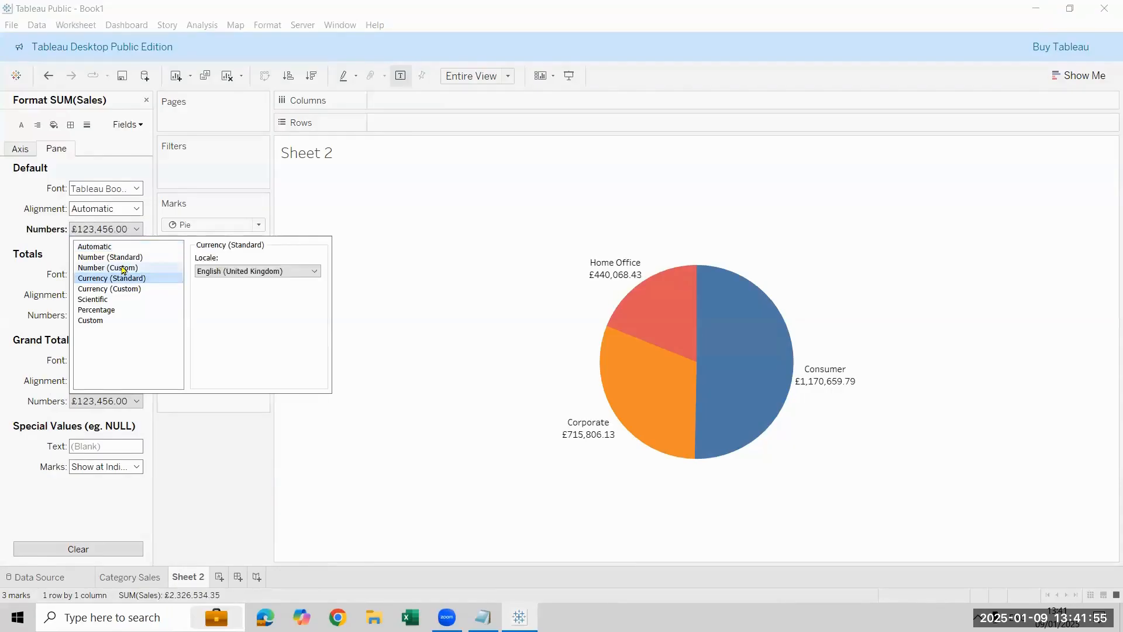
click(108, 267)
click(247, 331)
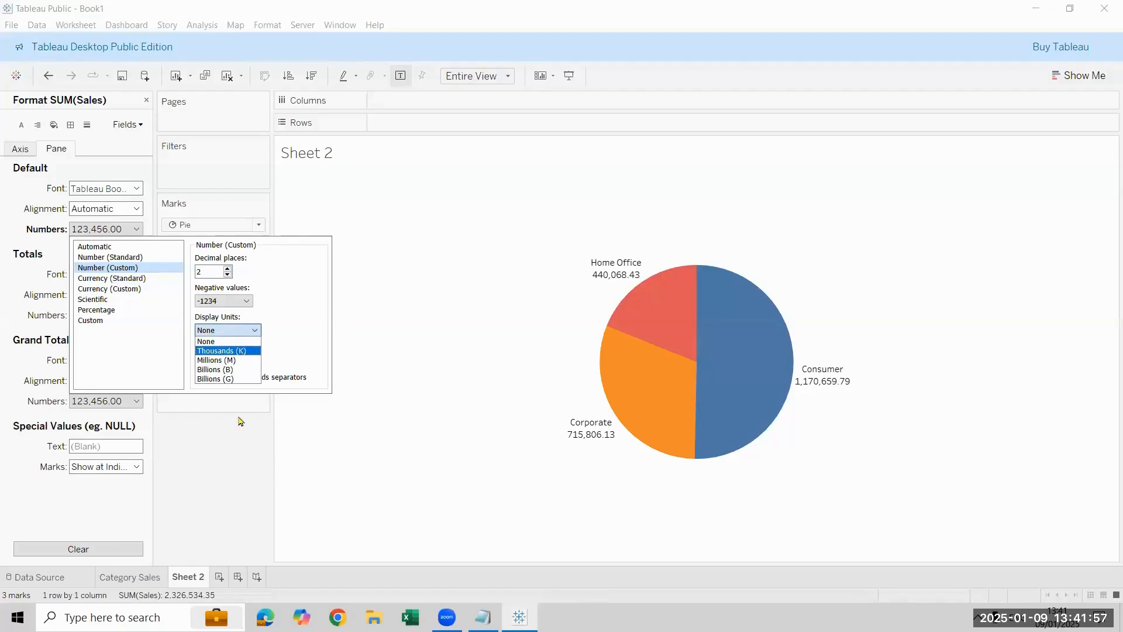
click(228, 341)
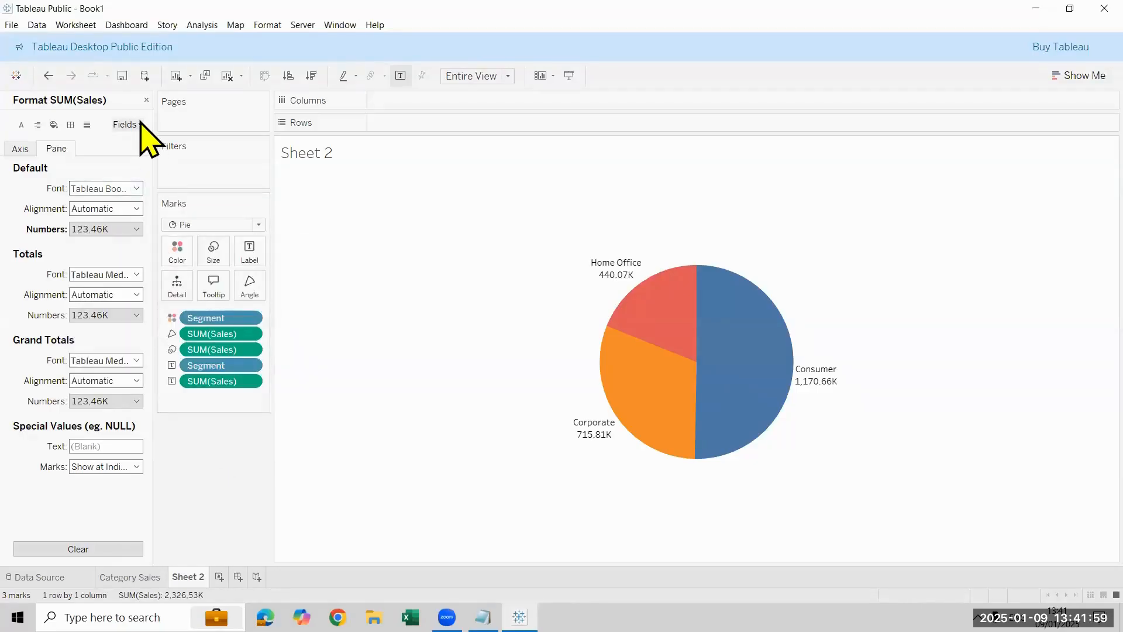
click(146, 100)
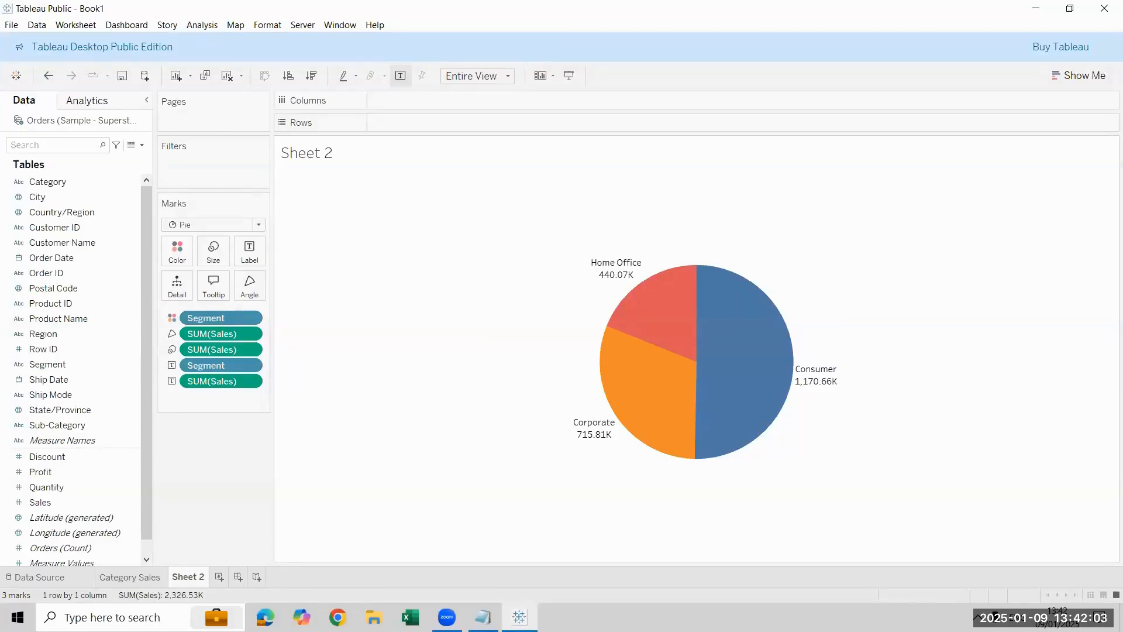
Step: Copy the formatting of the Category Sales sheet and paste it onto Sheet 2
right_click(153, 577)
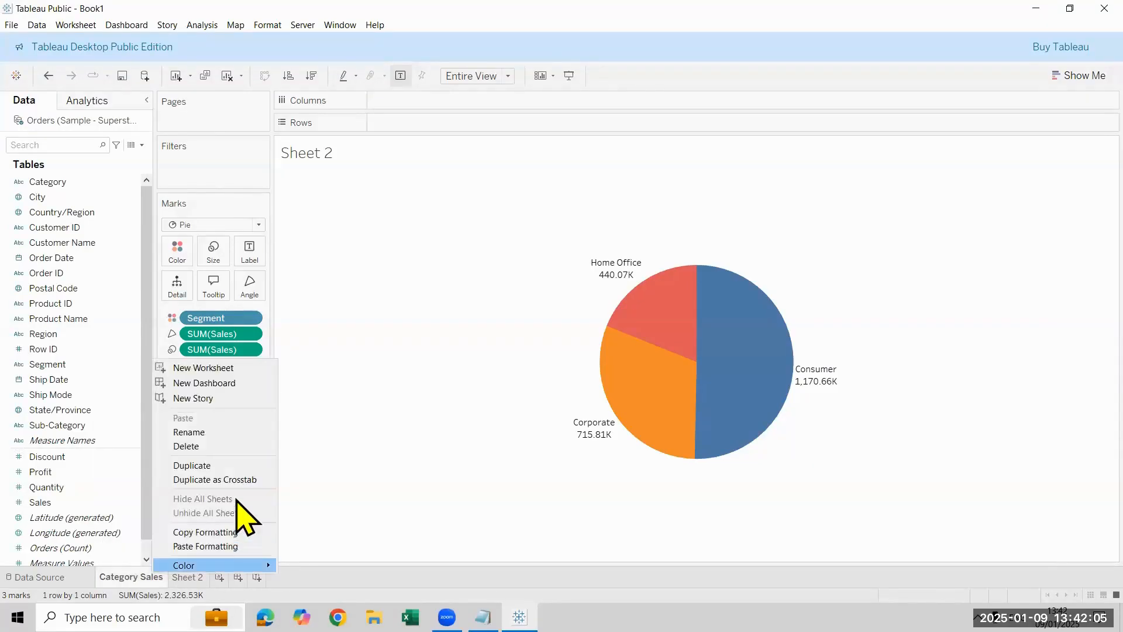
click(231, 532)
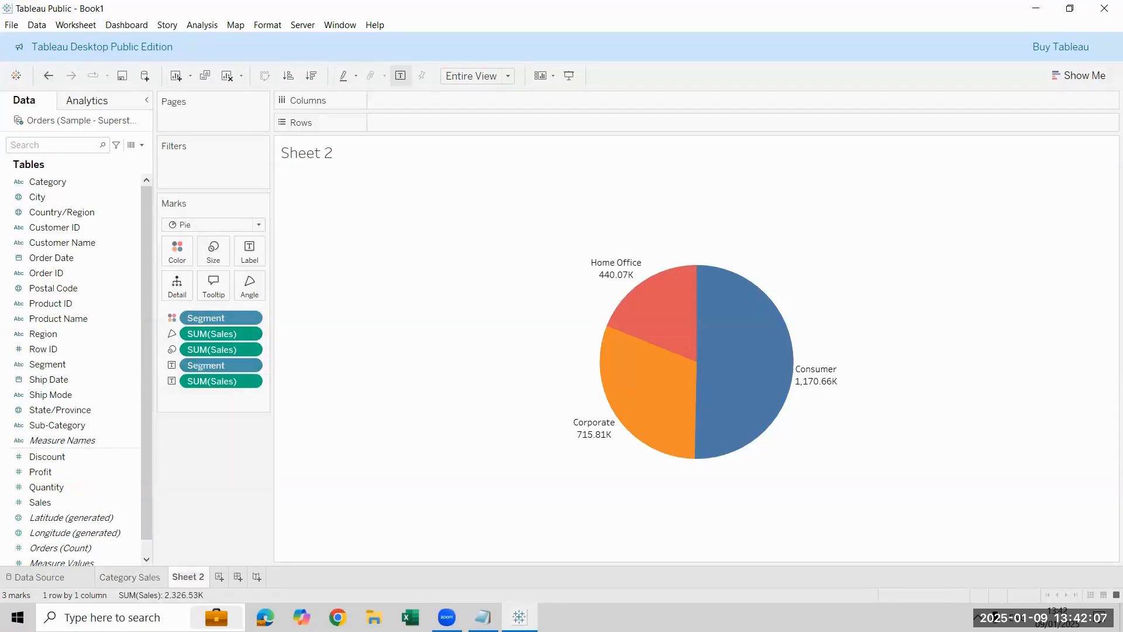
right_click(194, 577)
click(252, 549)
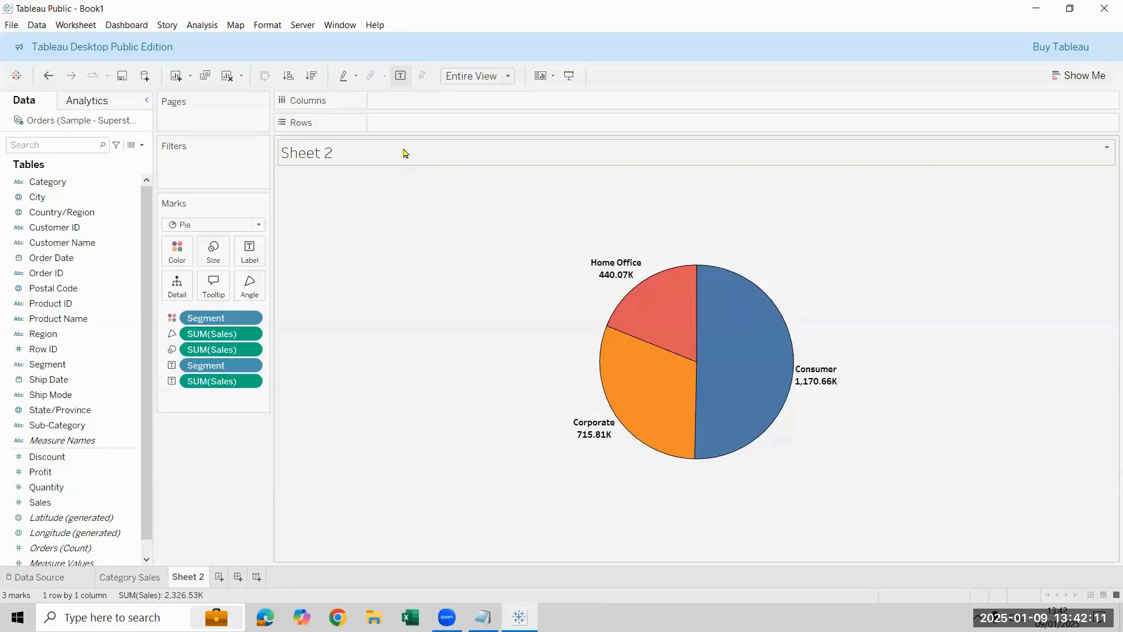
Step: Replace the pie chart's sheet title with "Segment wise Sales", formatted centered, size 18, bold and black
key(ctrl+a)
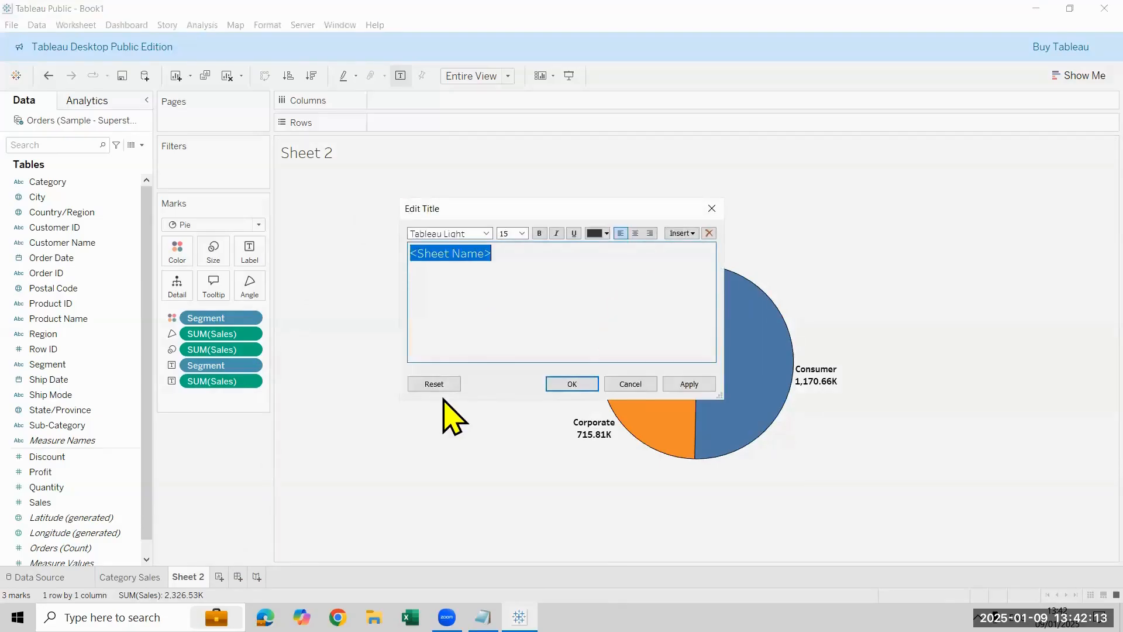
text(Sales)
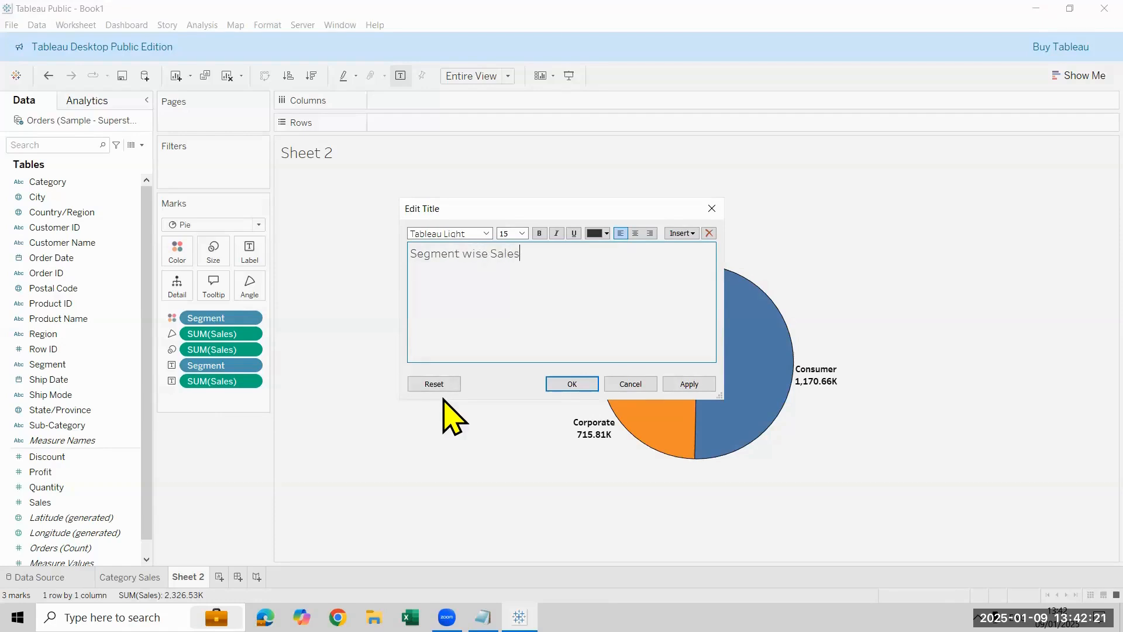
key(ctrl+a)
click(635, 233)
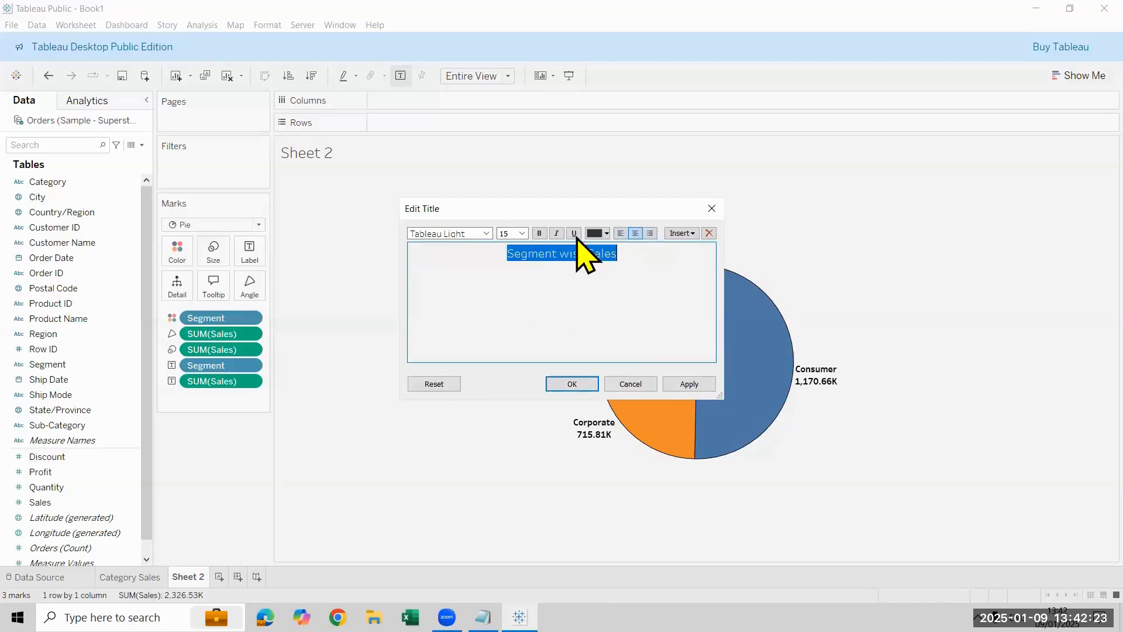
click(522, 233)
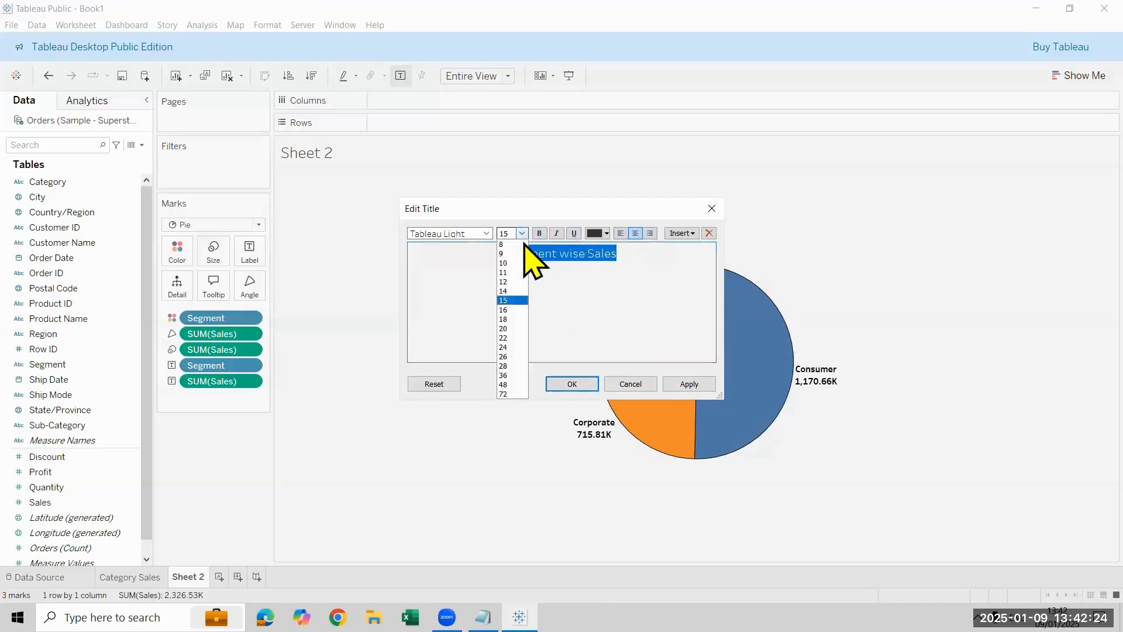
click(504, 319)
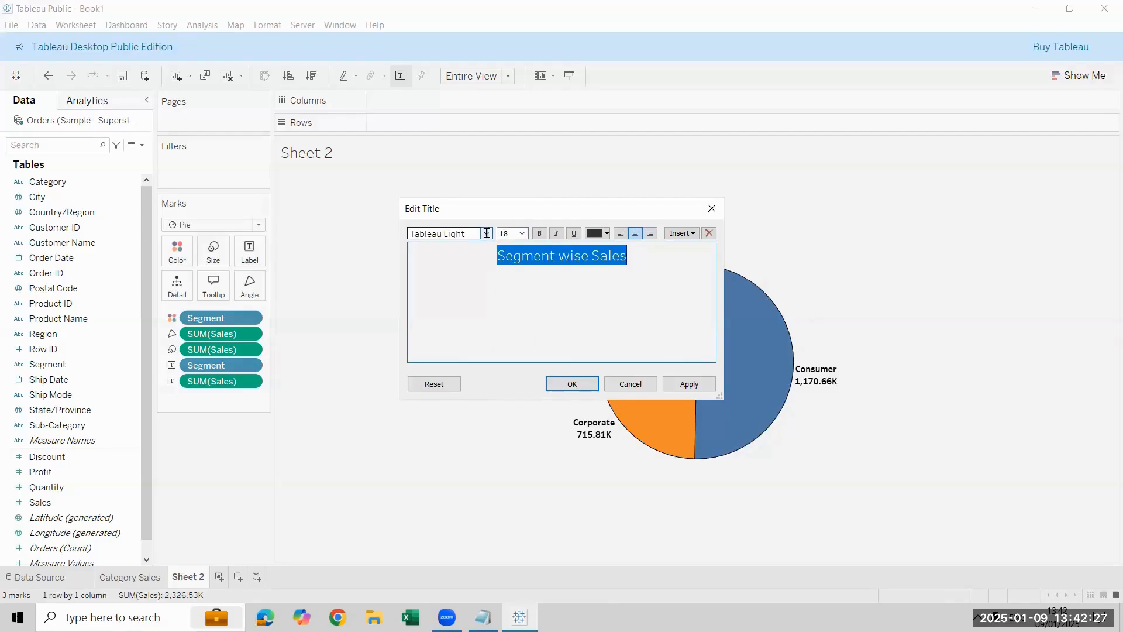
click(540, 234)
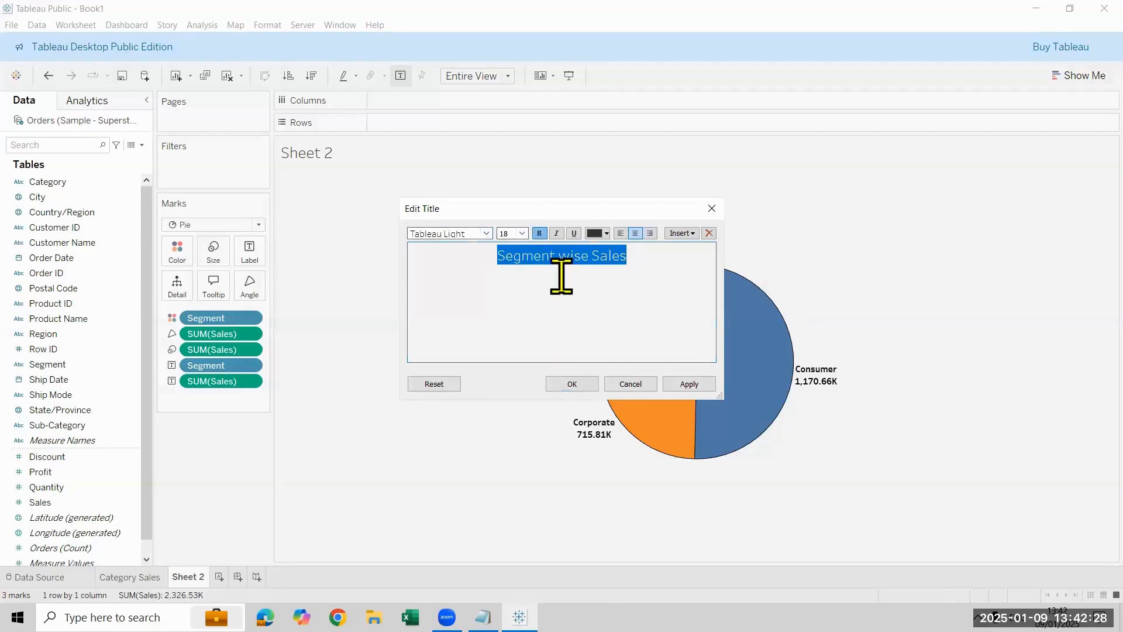
click(606, 232)
click(595, 260)
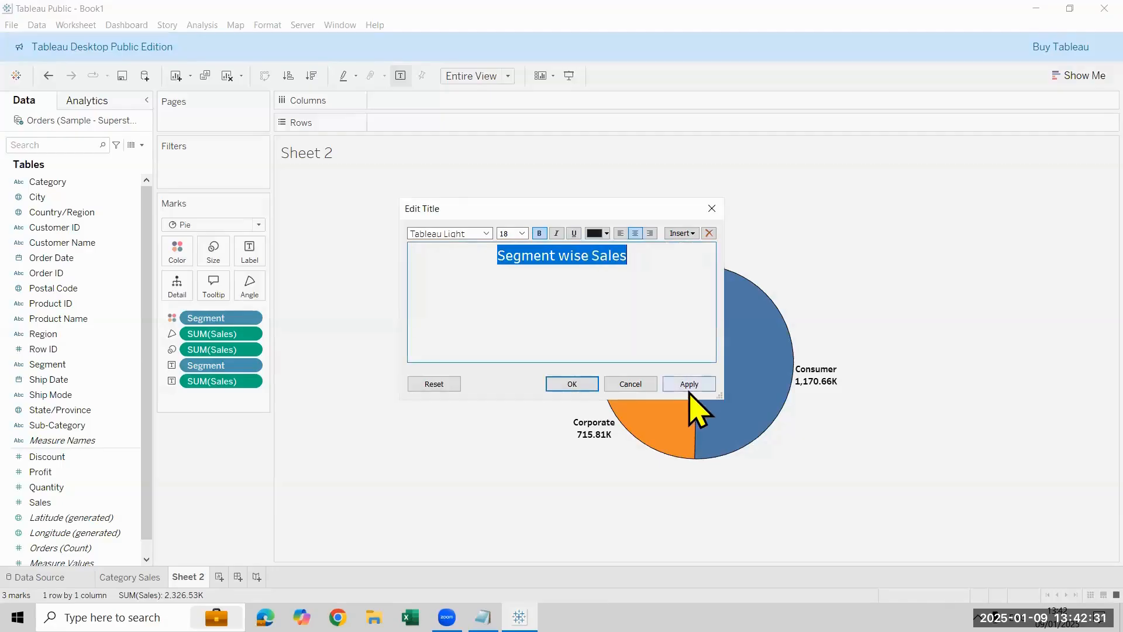
click(689, 385)
click(572, 384)
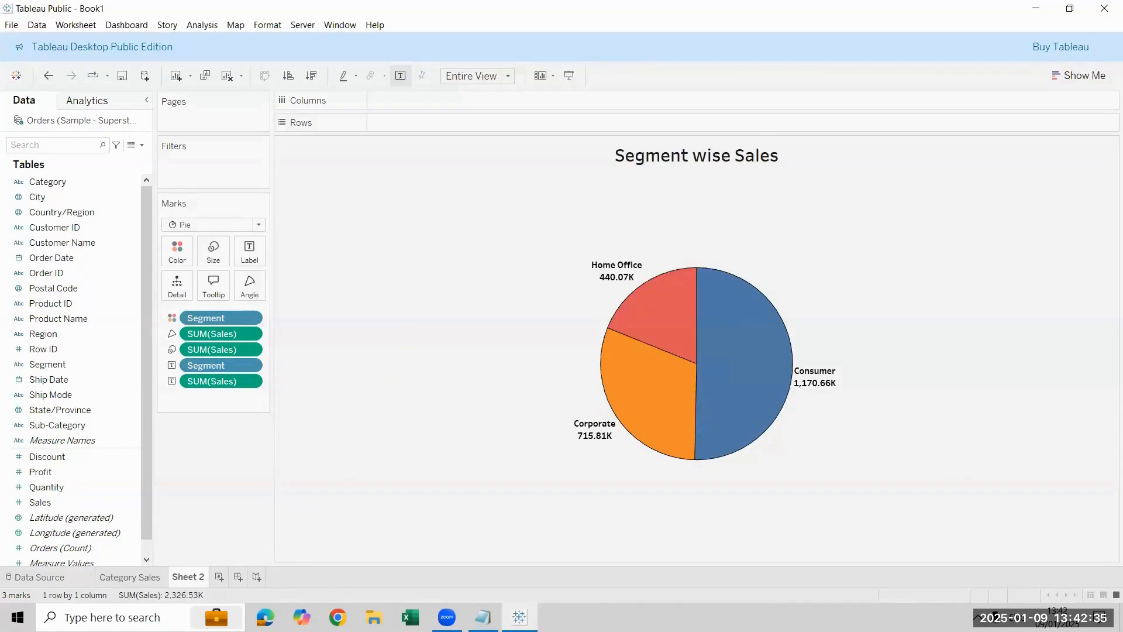
Step: Check the title formatting on the Category Sales sheet for comparison
click(130, 578)
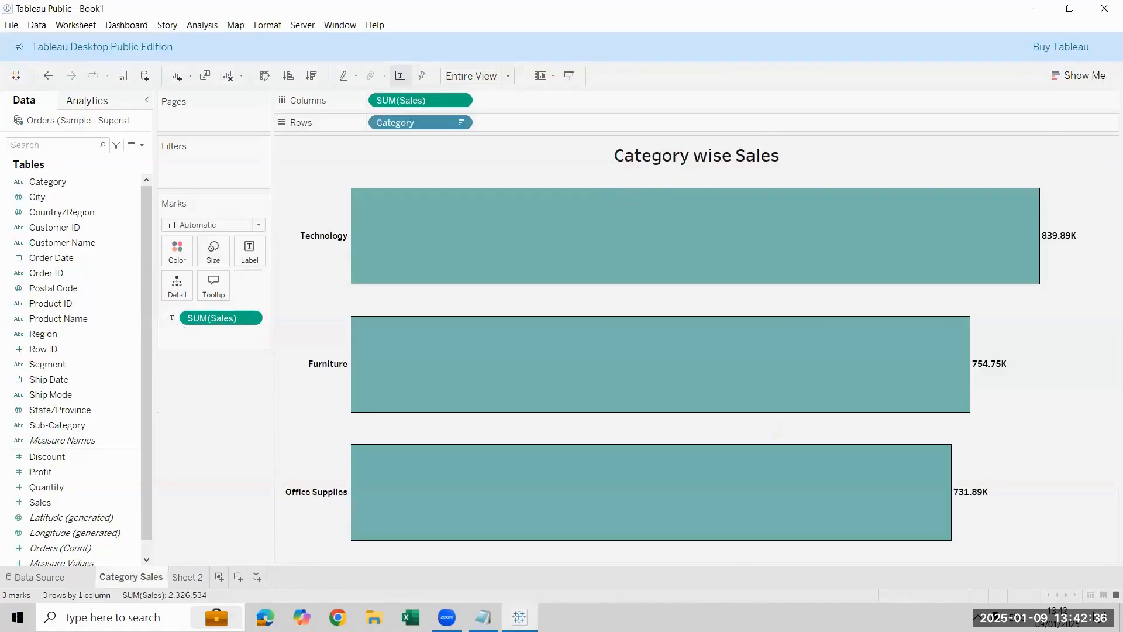
double_click(613, 168)
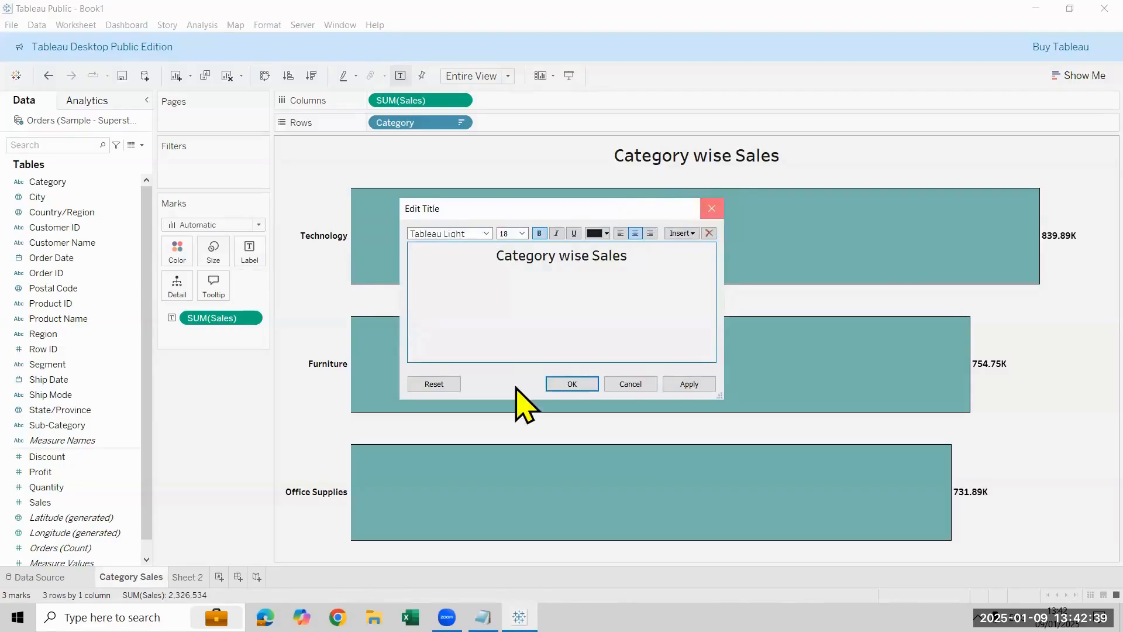
click(559, 384)
Step: Rename Sheet 2 as Segment Sales
click(187, 578)
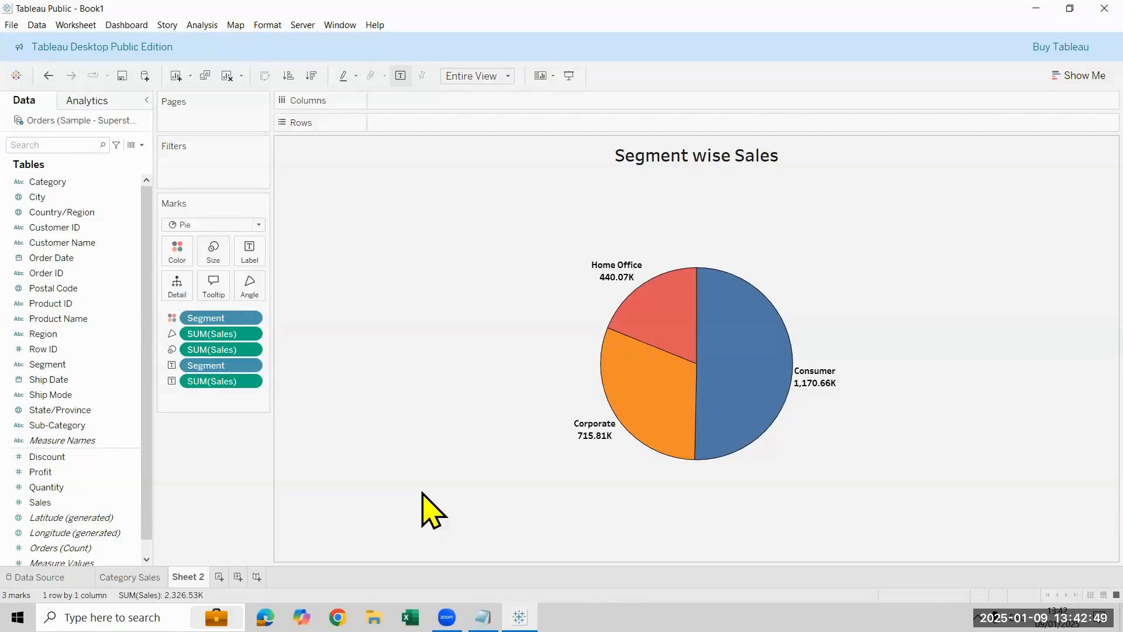
double_click(183, 578)
text(Segment Sales)
key(Return)
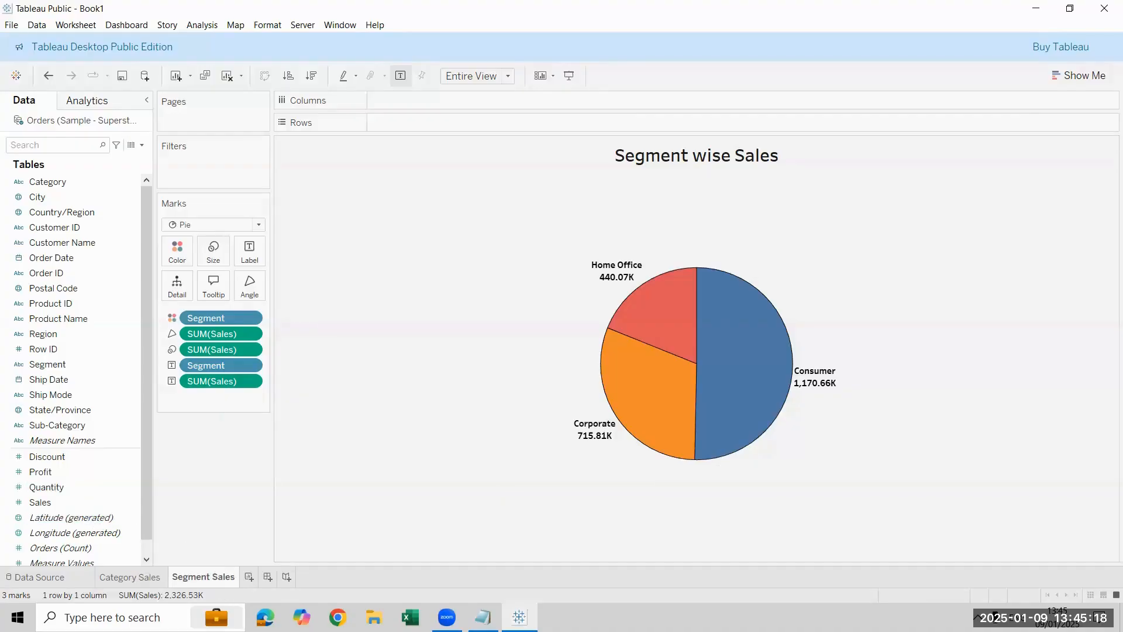
Step: Create a new worksheet and plot Sales on Rows against the year of Order Date on Columns
key(ctrl+m)
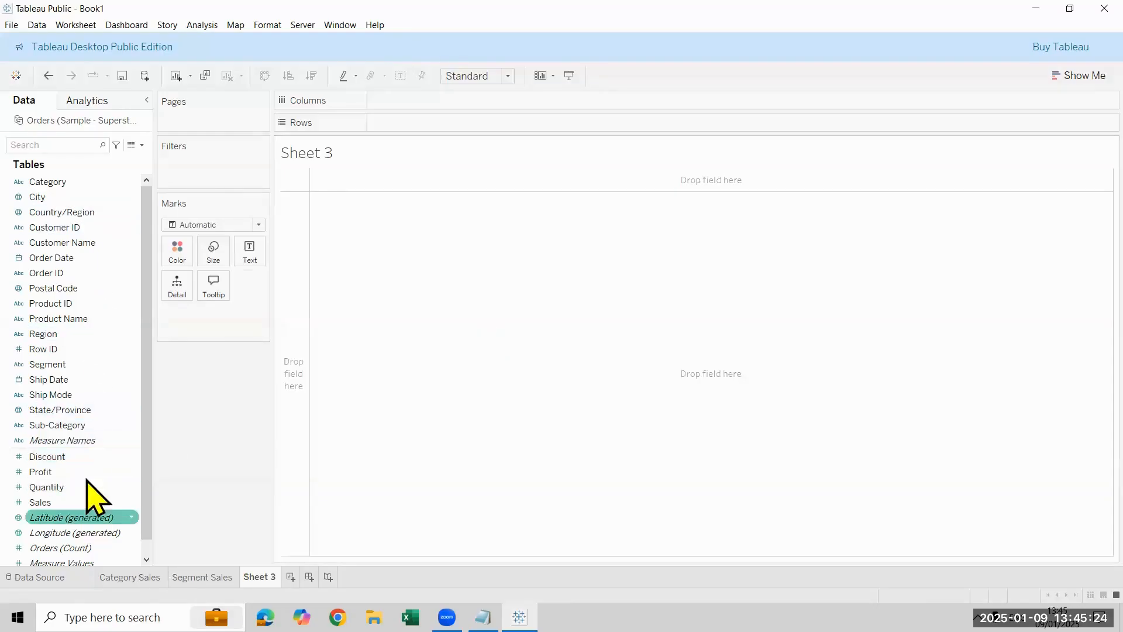
drag(97, 258, 491, 122)
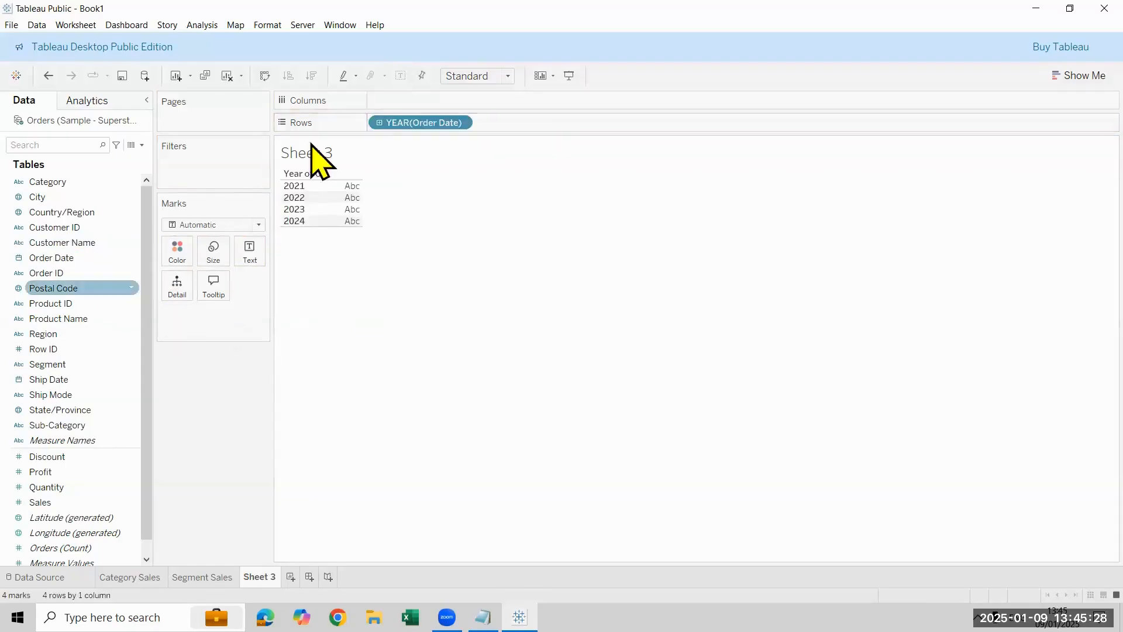
drag(412, 89, 415, 101)
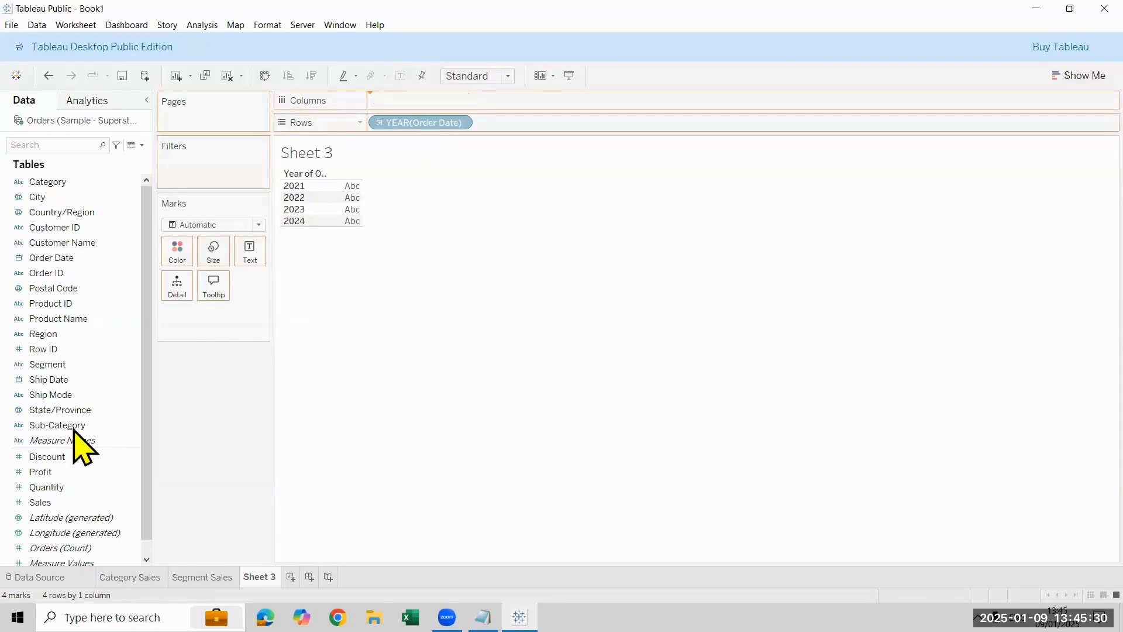
drag(79, 501, 431, 122)
Step: Try the continuous line chart, drill Order Date down to quarter and month, and collapse it back to year
click(1080, 76)
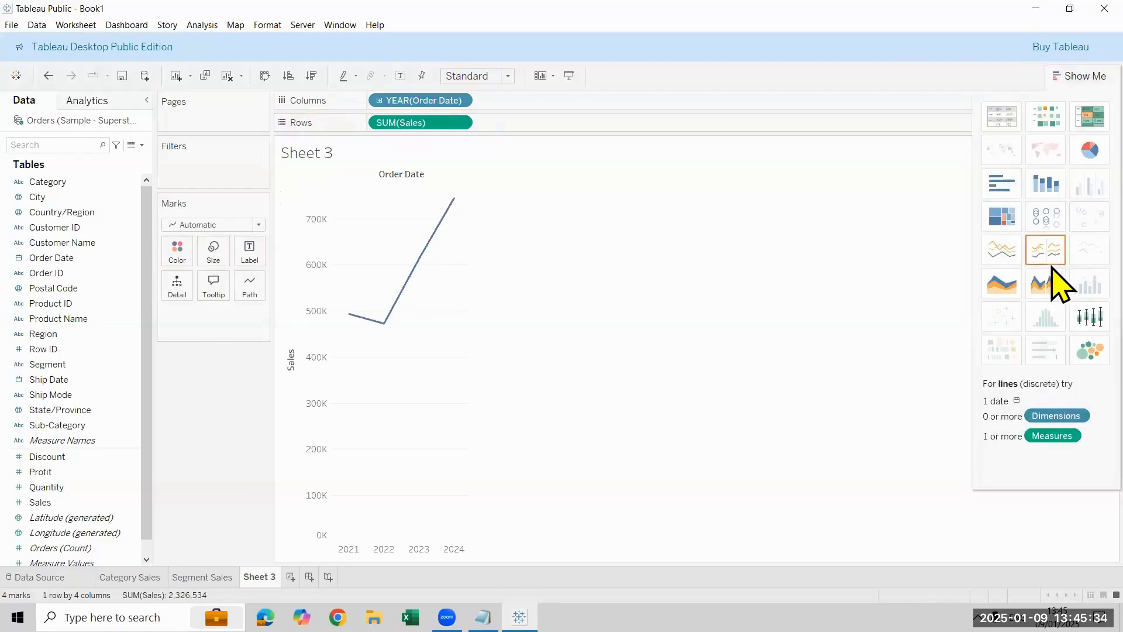
click(1015, 253)
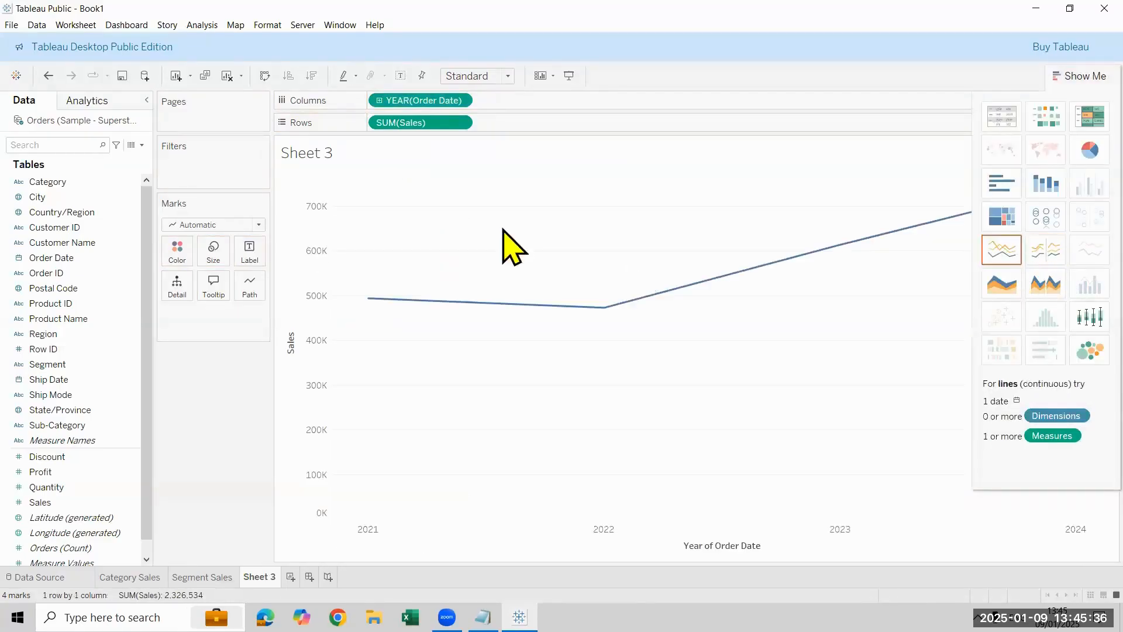
click(380, 101)
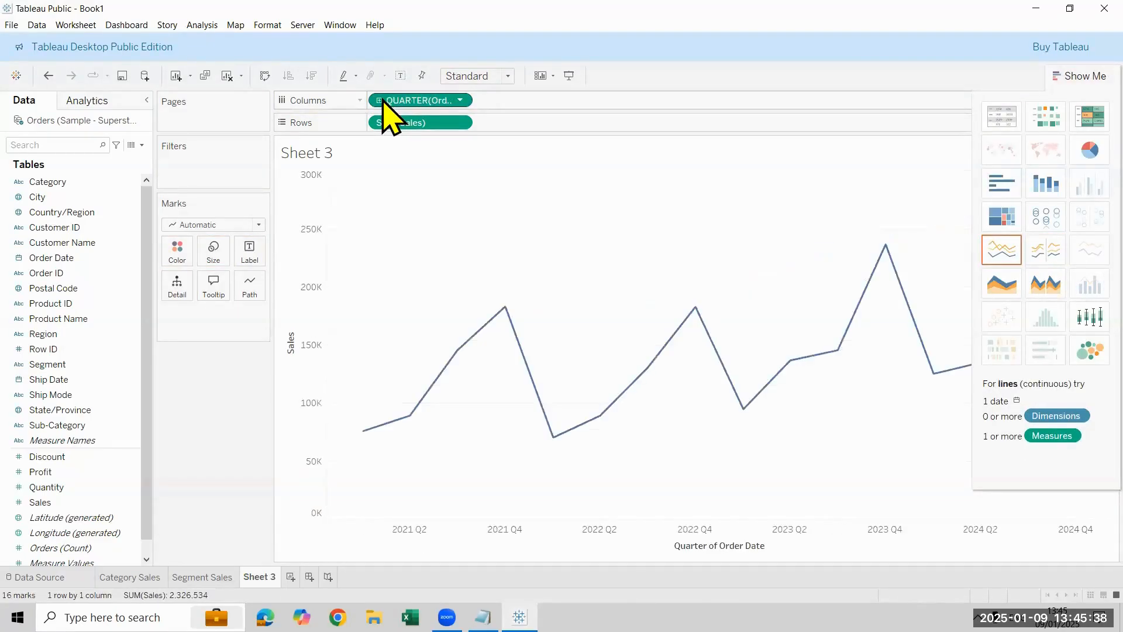
click(381, 101)
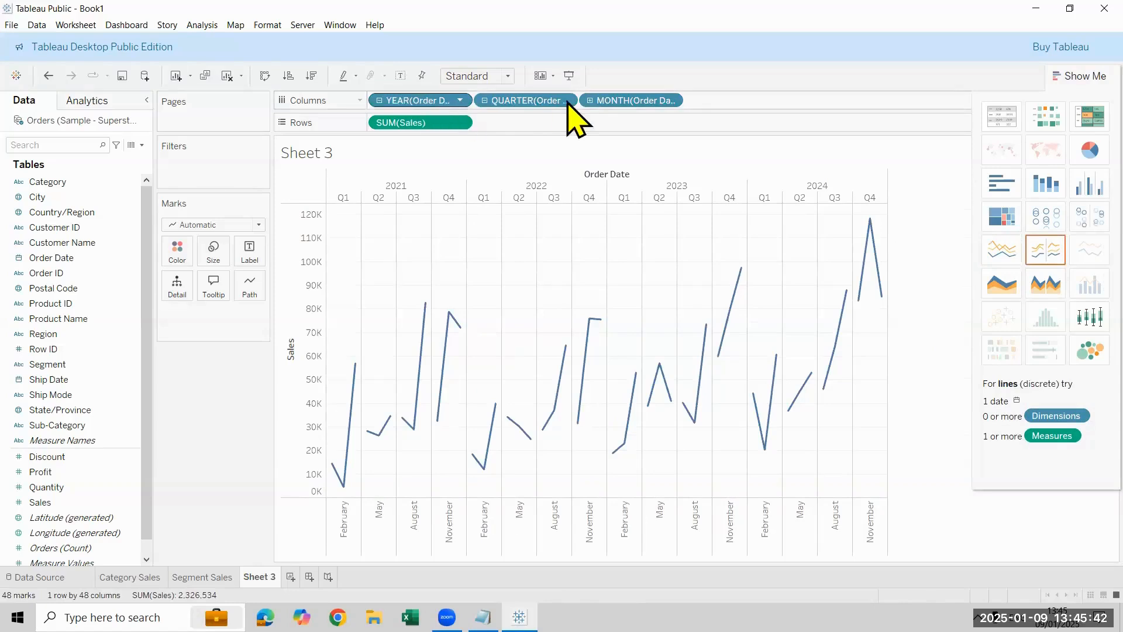
click(484, 100)
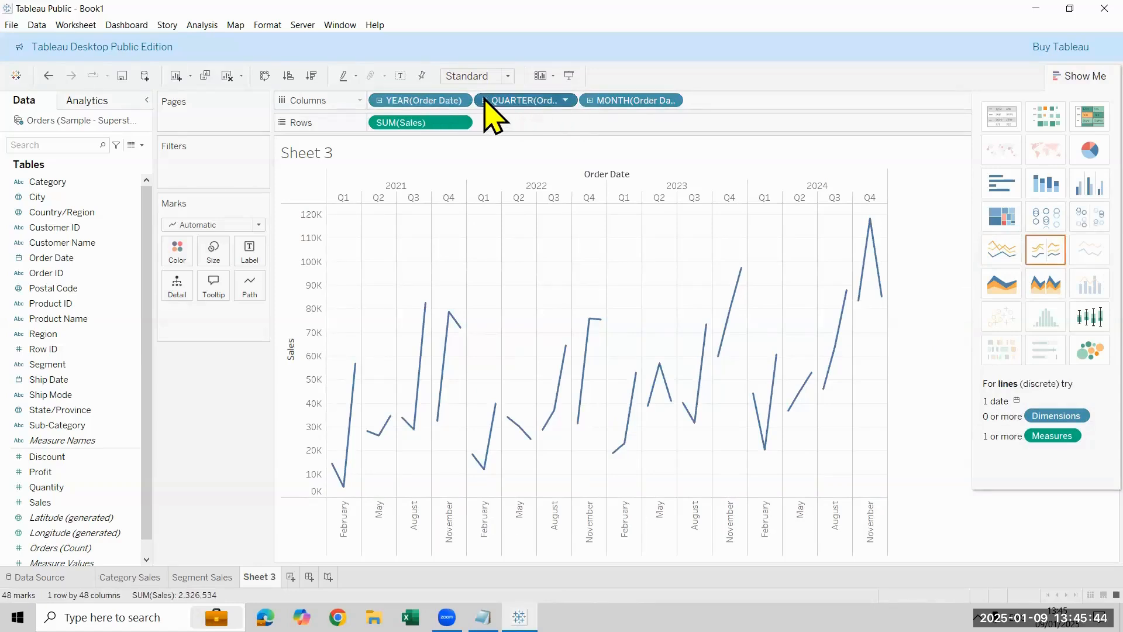
click(379, 101)
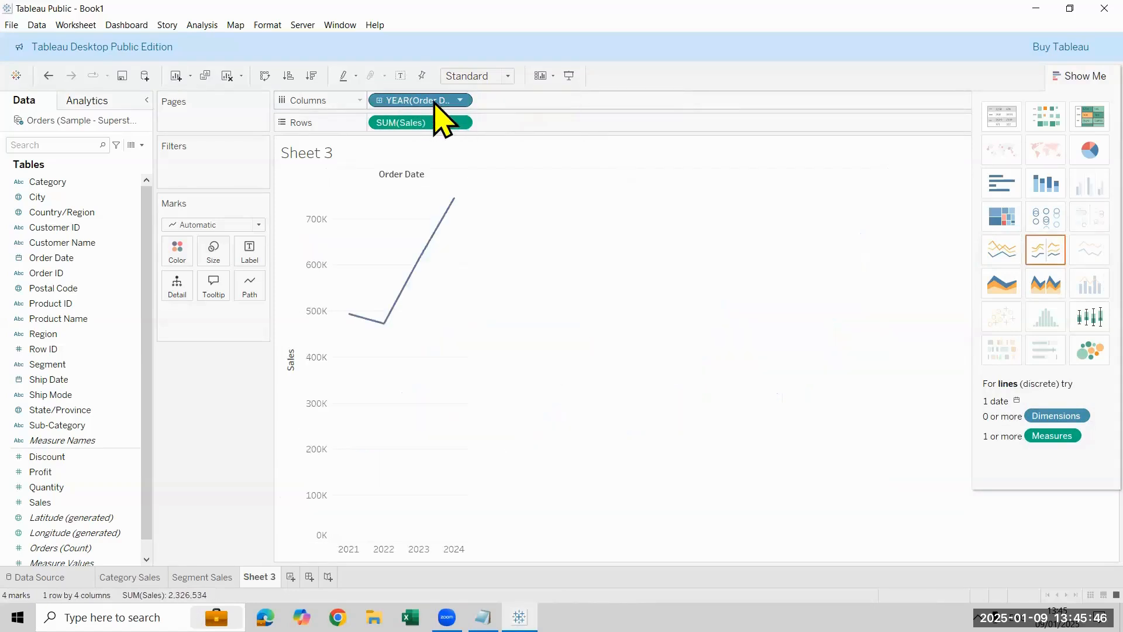
Step: Switch Order Date on Columns to discrete Month and fit the line chart to Entire View
click(460, 101)
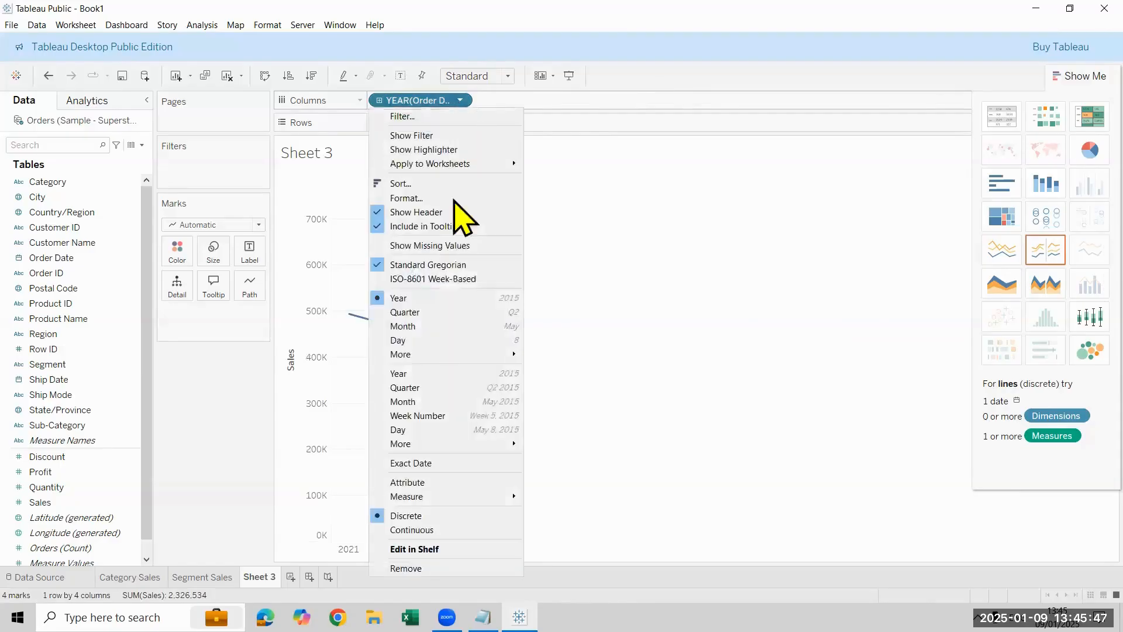
click(451, 326)
click(514, 76)
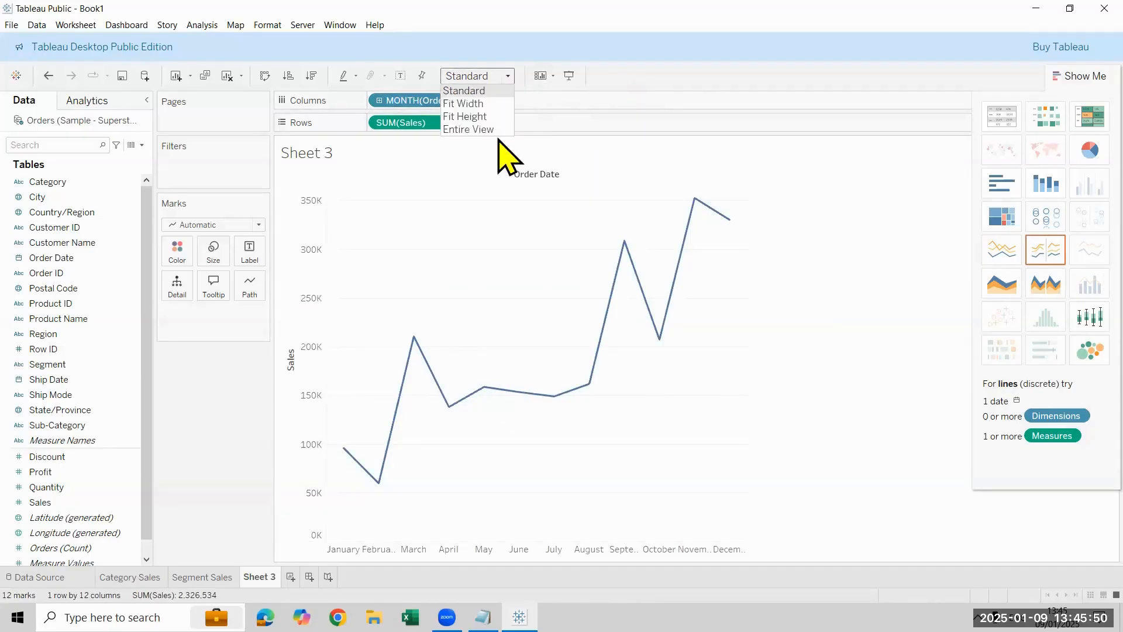
click(488, 128)
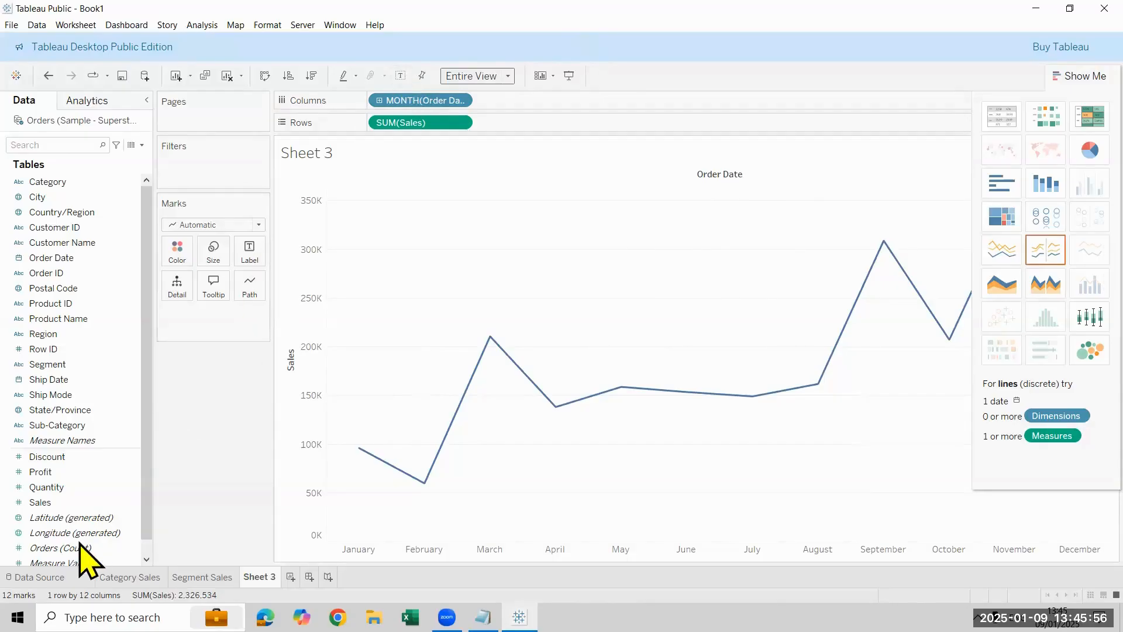
Step: Label the line's points with Sales and paste the copied sheet formatting onto Sheet 3
click(47, 513)
drag(41, 503, 249, 253)
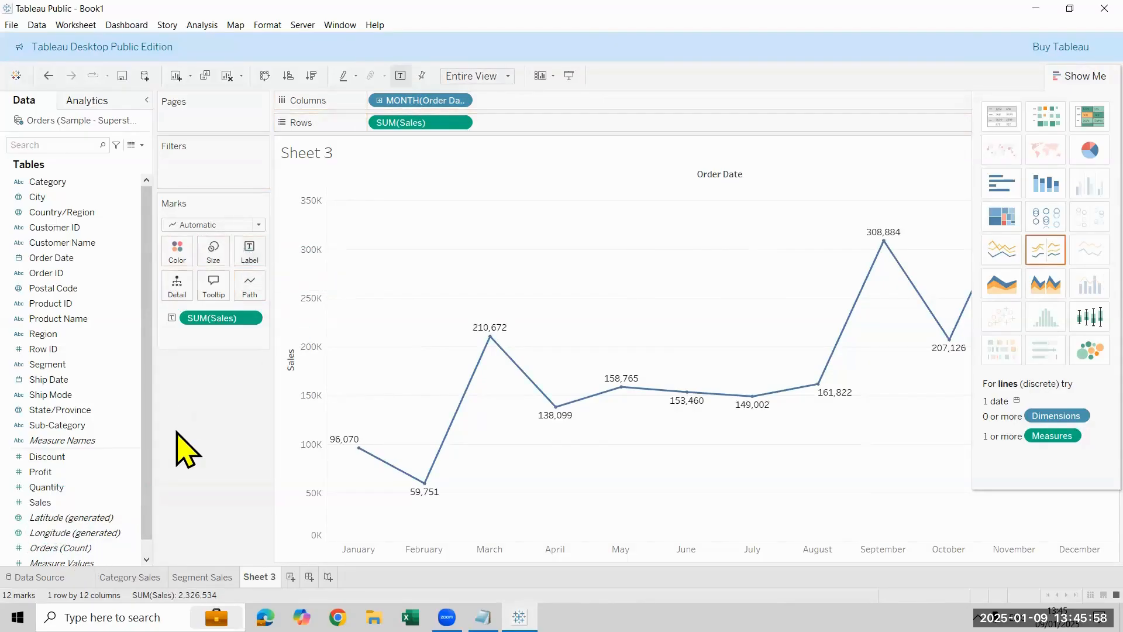
right_click(258, 575)
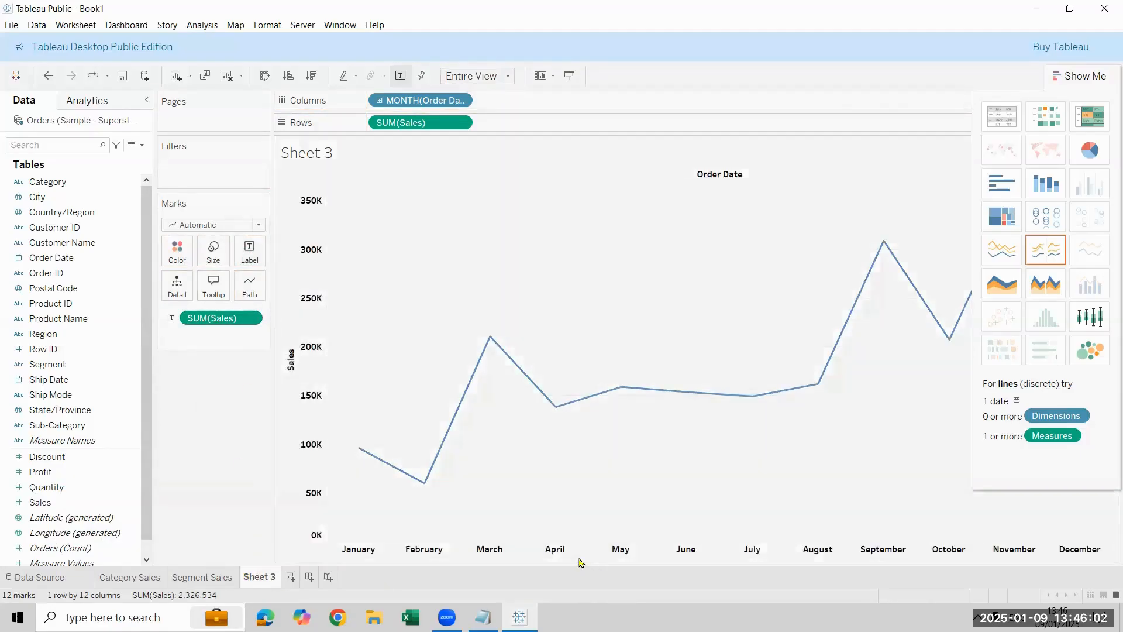
Step: Hide the Sales axis header of the line chart and close the Show Me chart gallery
right_click(579, 559)
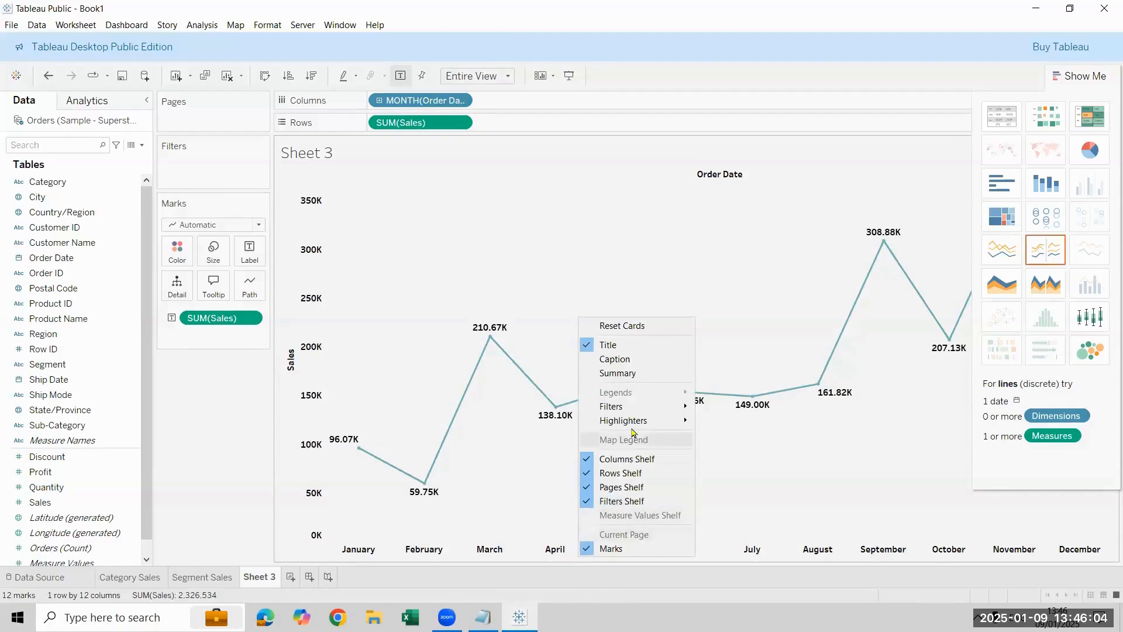
right_click(312, 485)
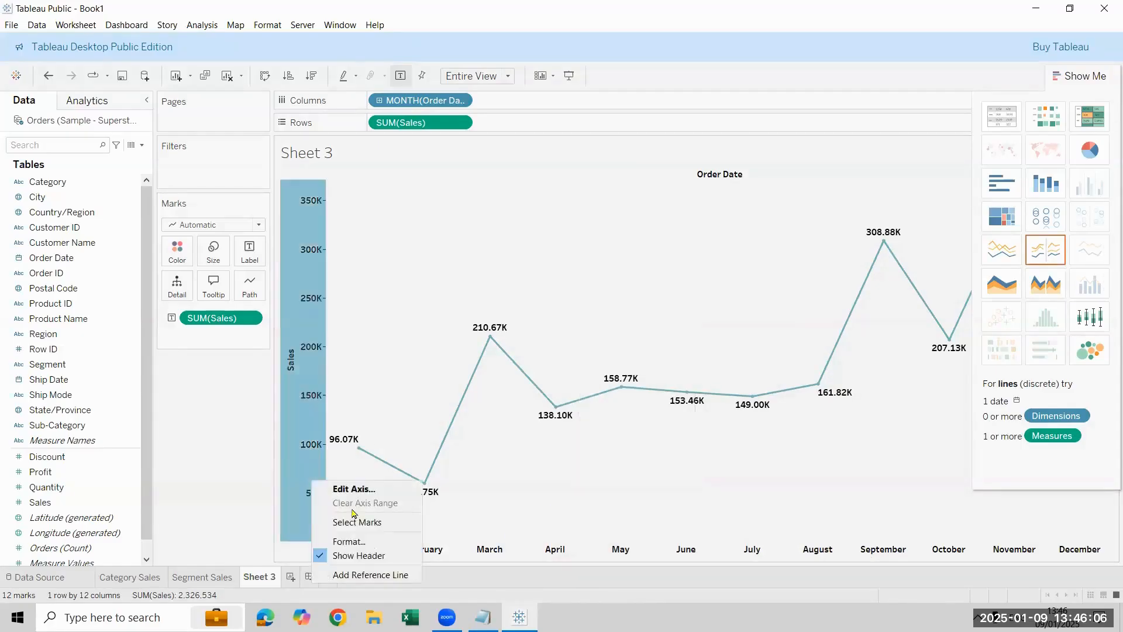
click(366, 556)
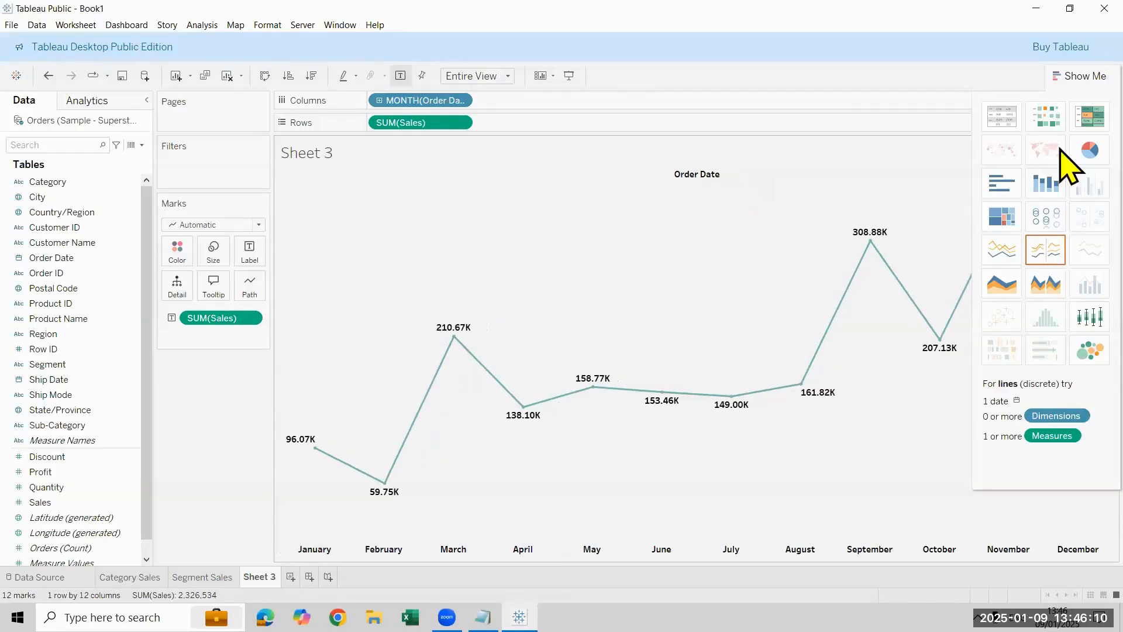
click(1103, 85)
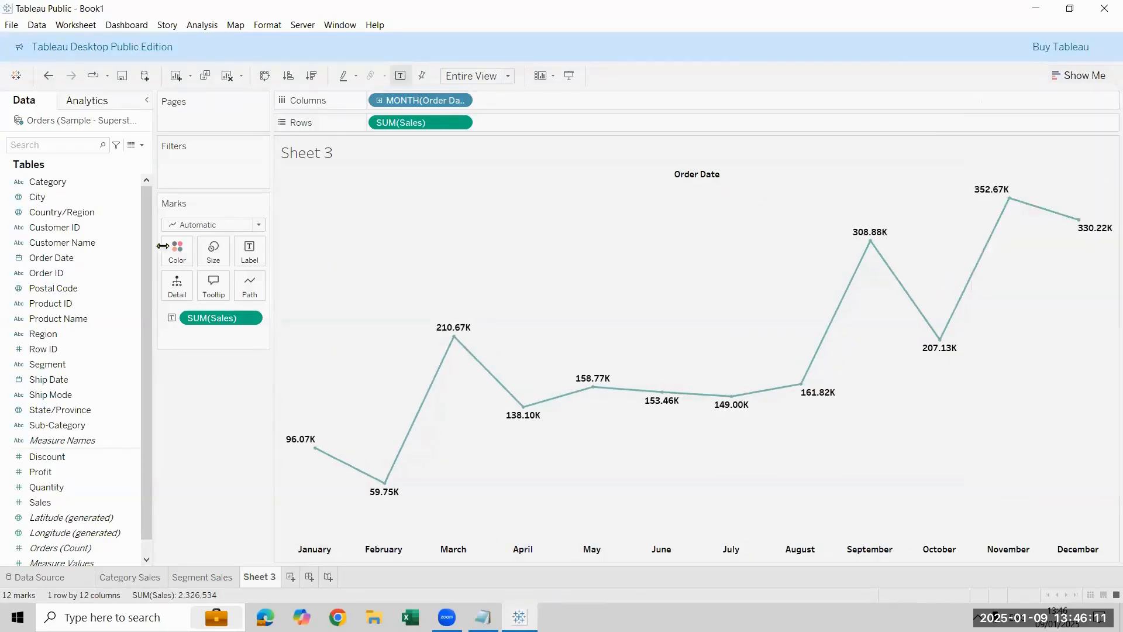
Step: Replace the line chart's title with "Month wise Sales" and format it centred, size 16, bold and black
double_click(345, 157)
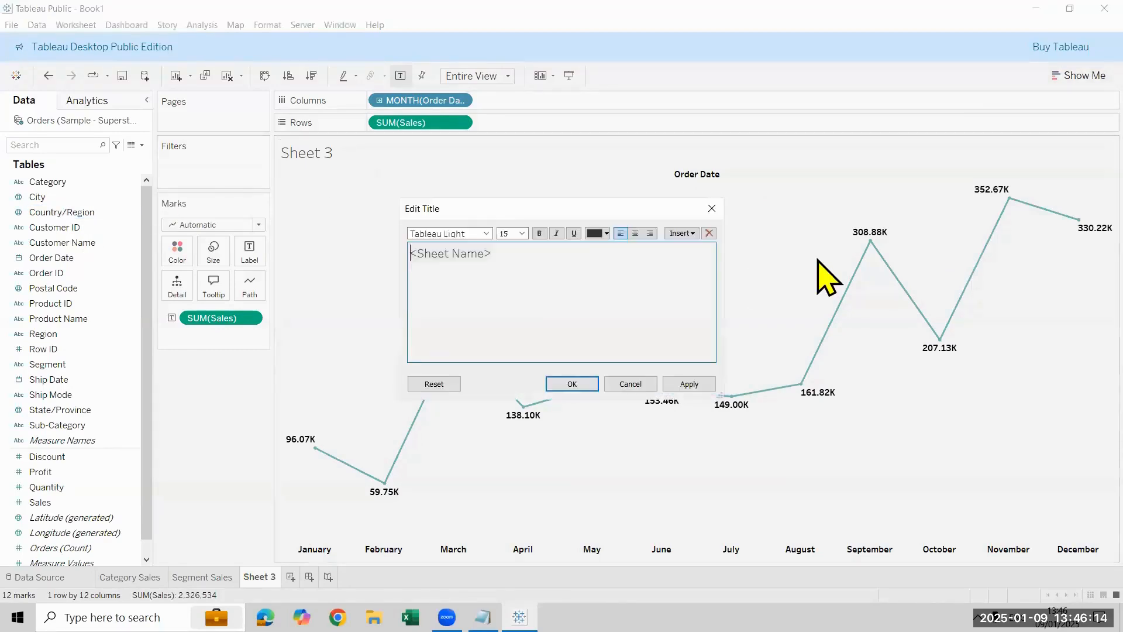
key(ctrl+a)
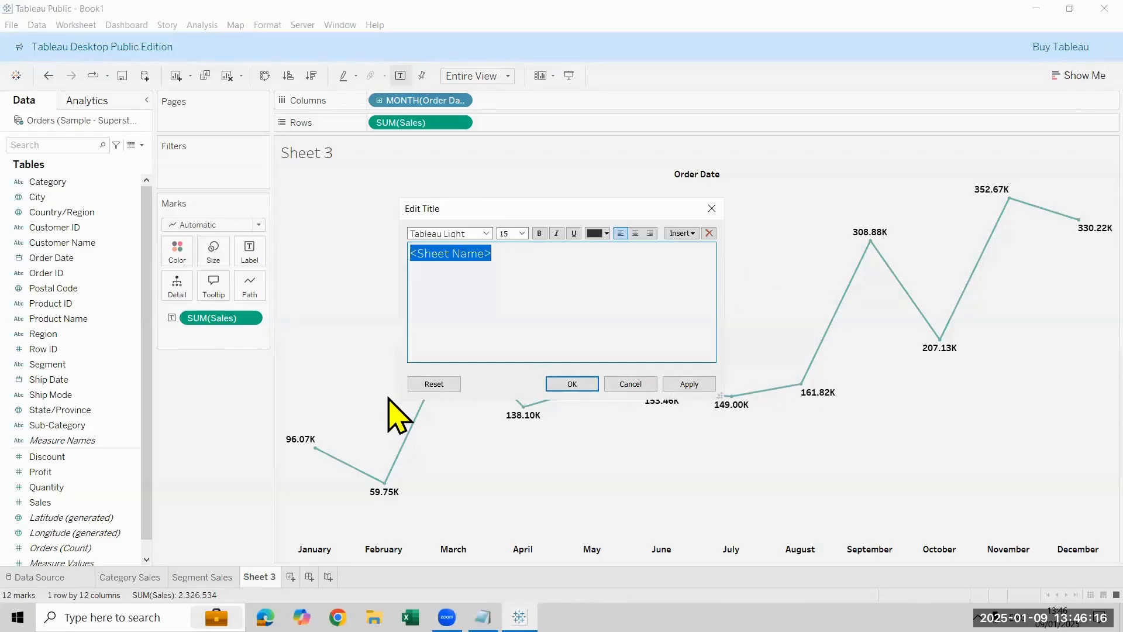
text(Month wise Sales)
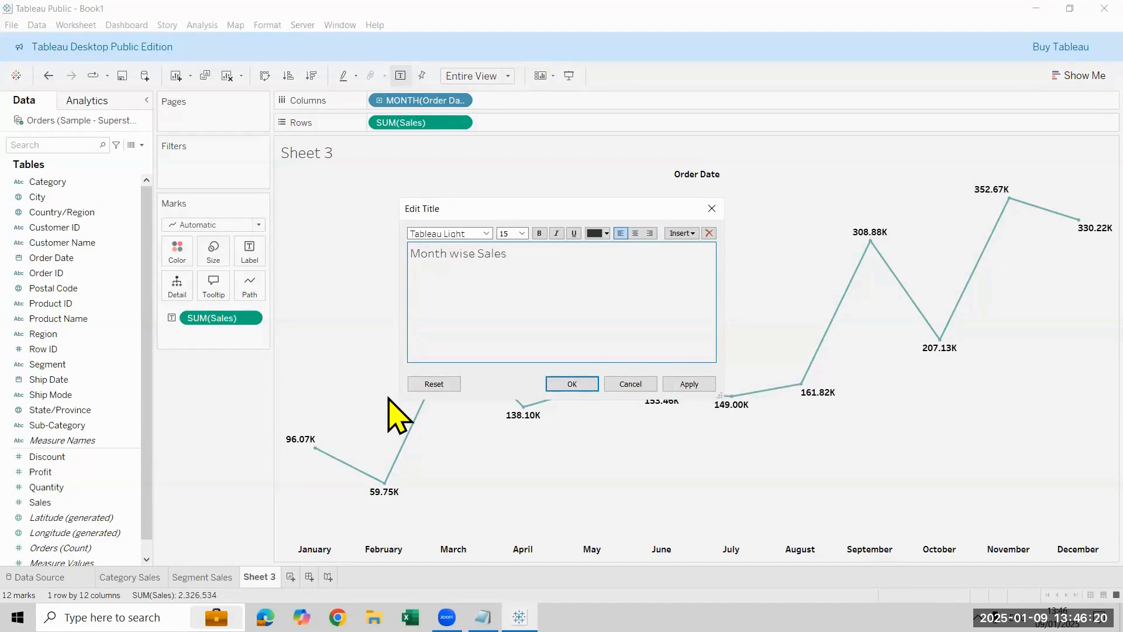
key(ctrl+a)
click(635, 233)
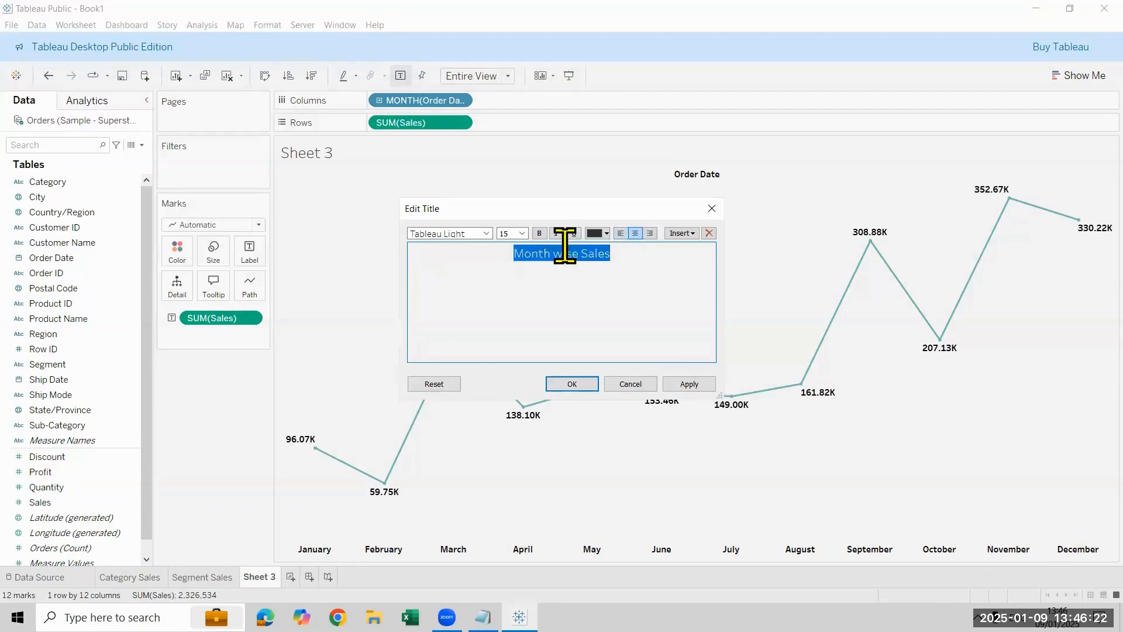
click(522, 233)
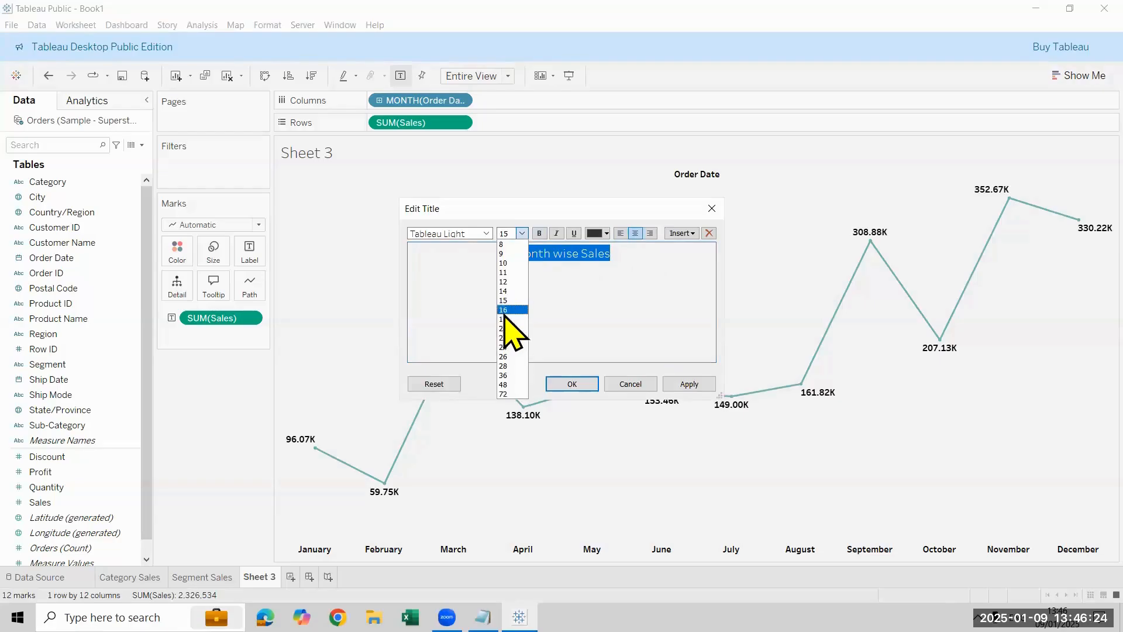
click(503, 309)
click(539, 233)
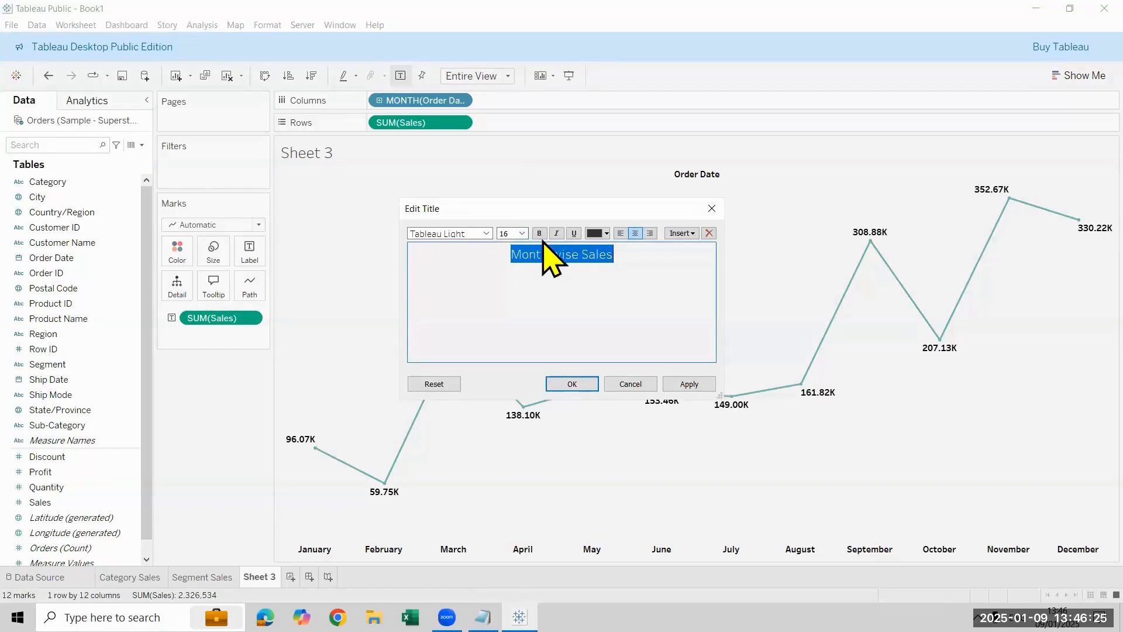
click(606, 233)
click(595, 259)
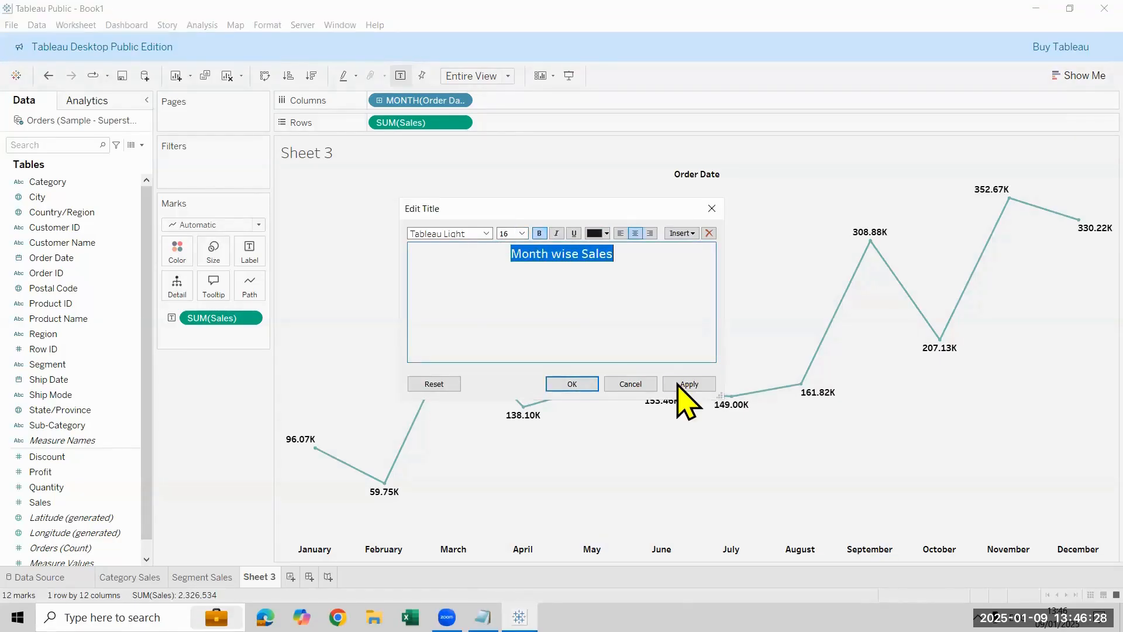
click(689, 383)
click(588, 384)
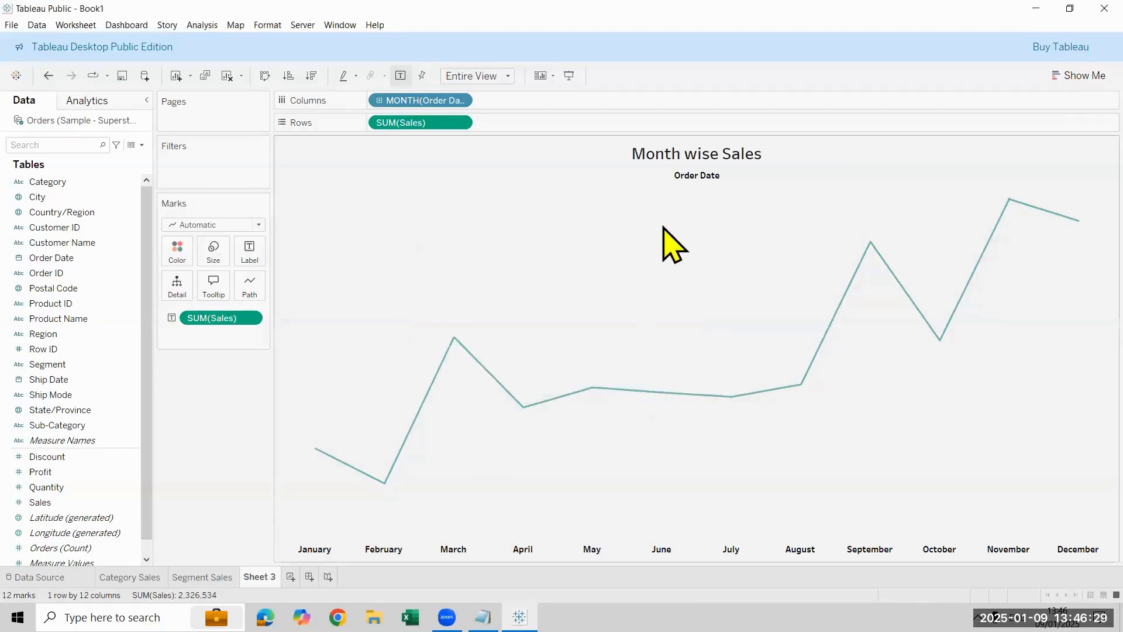
Step: Hide the Order Date field label and give the line a linear path with the finely dotted pattern, trying the step and jump types
right_click(707, 178)
click(747, 232)
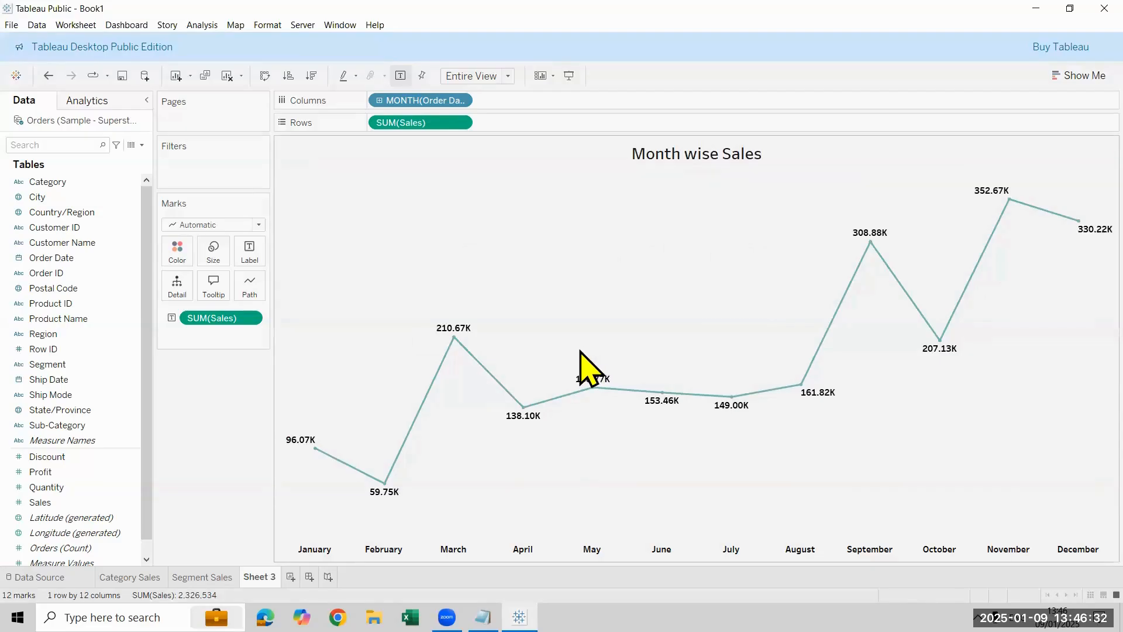
click(251, 286)
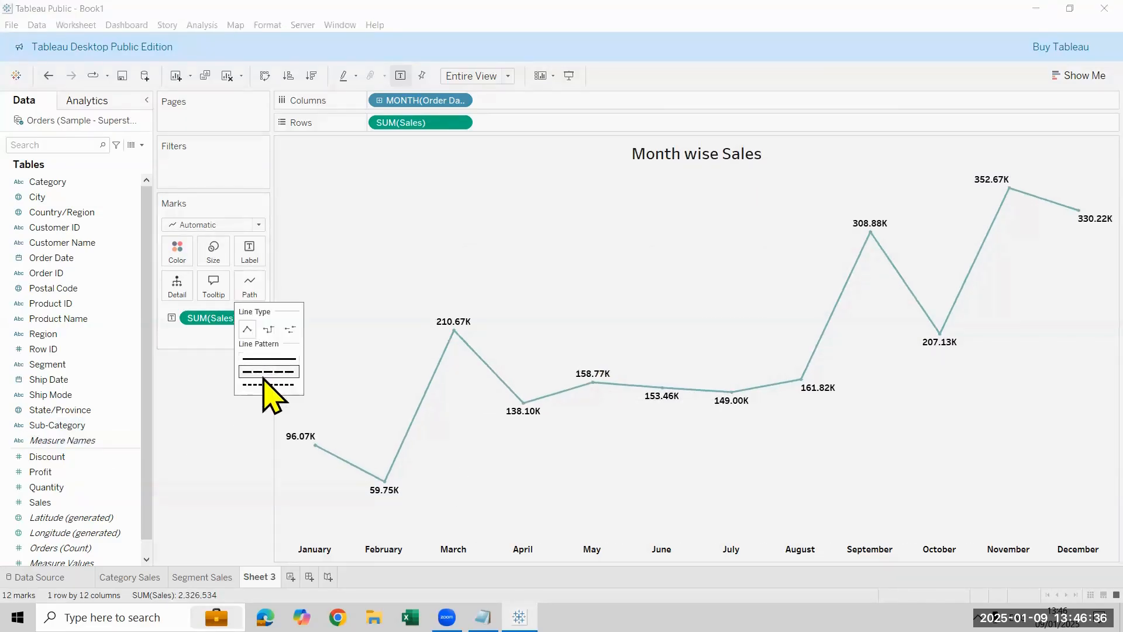
click(269, 328)
click(291, 330)
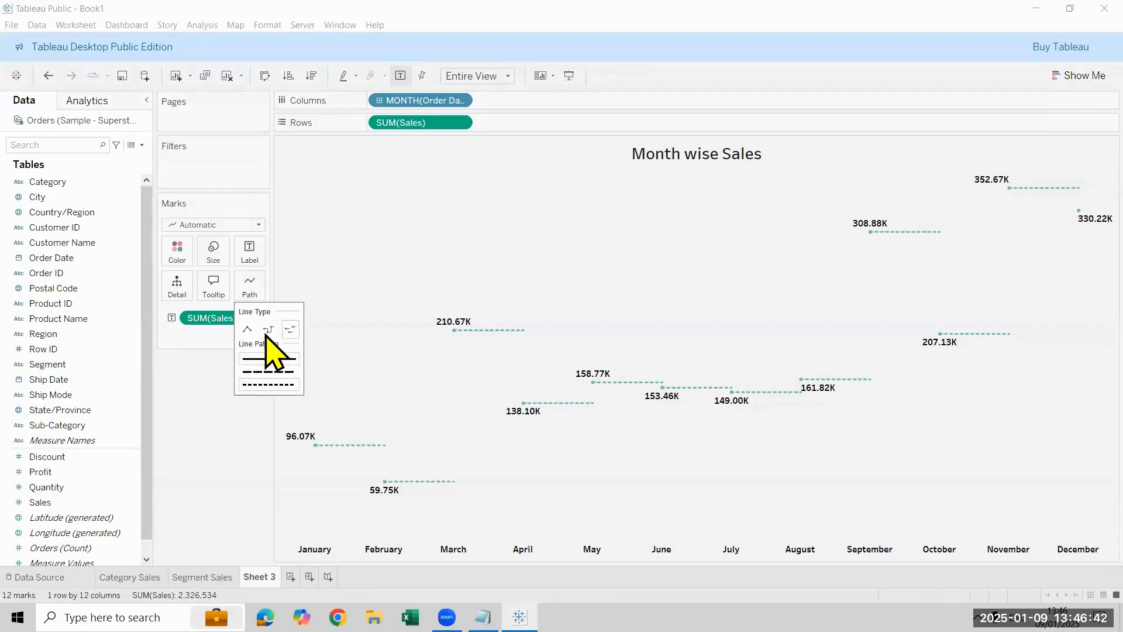
click(247, 329)
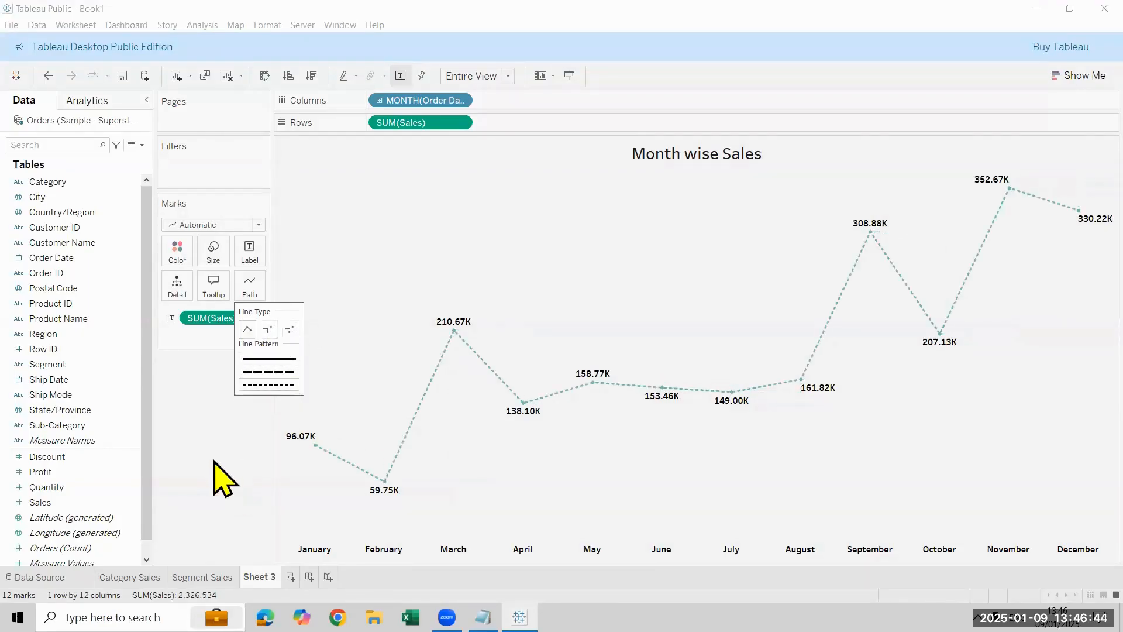
click(220, 477)
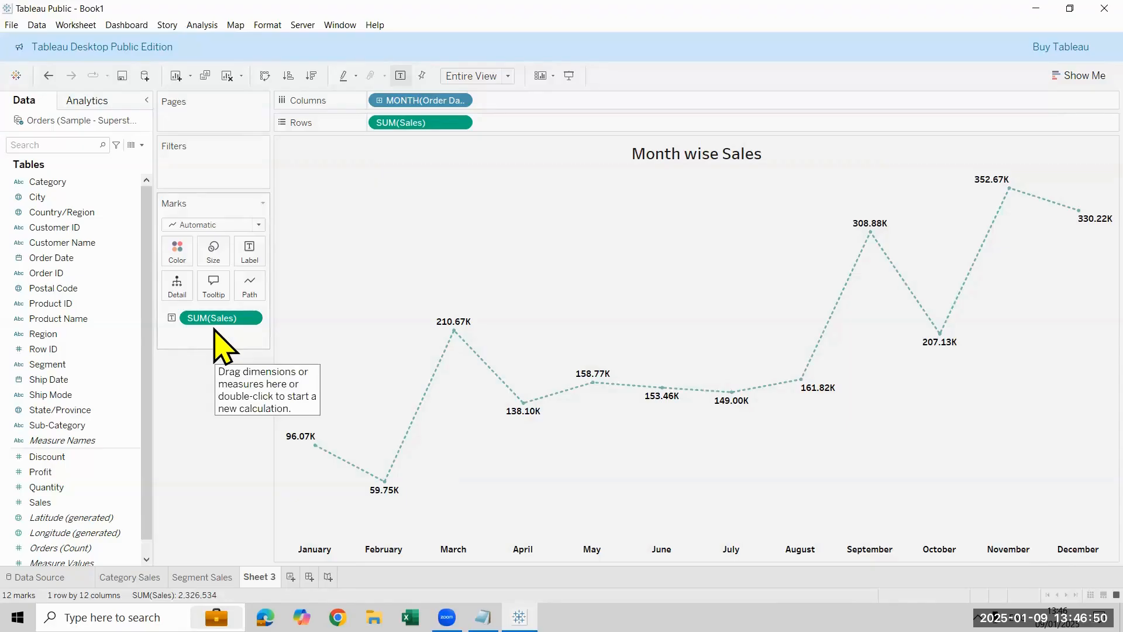
Step: Try black and different marker styles on the line, and restore its teal colour and automatic markers
click(174, 250)
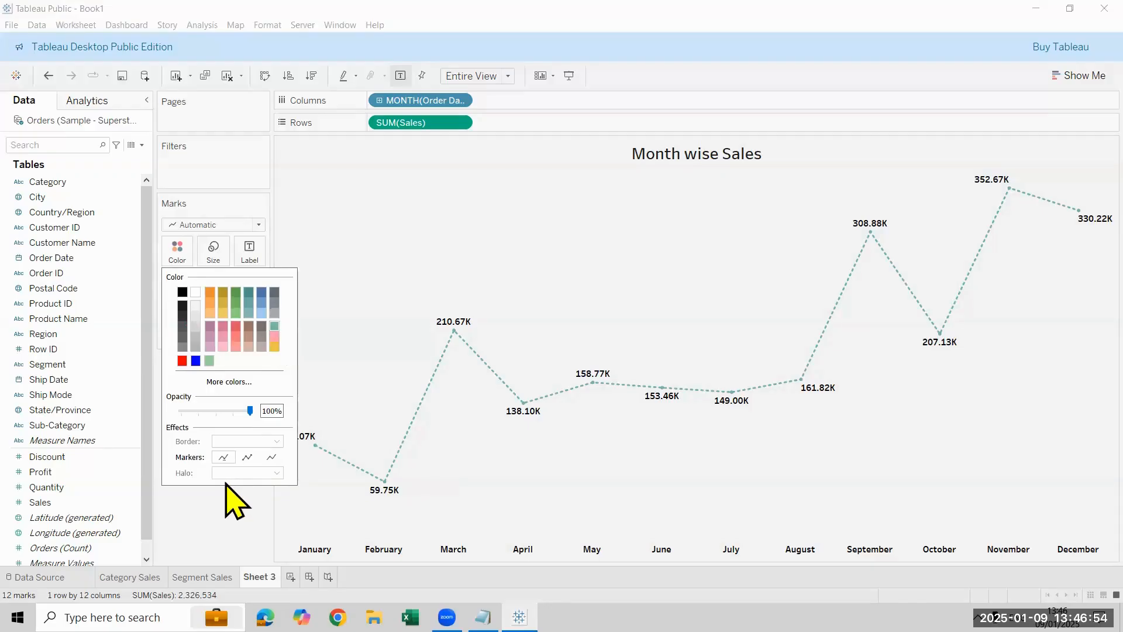
click(227, 513)
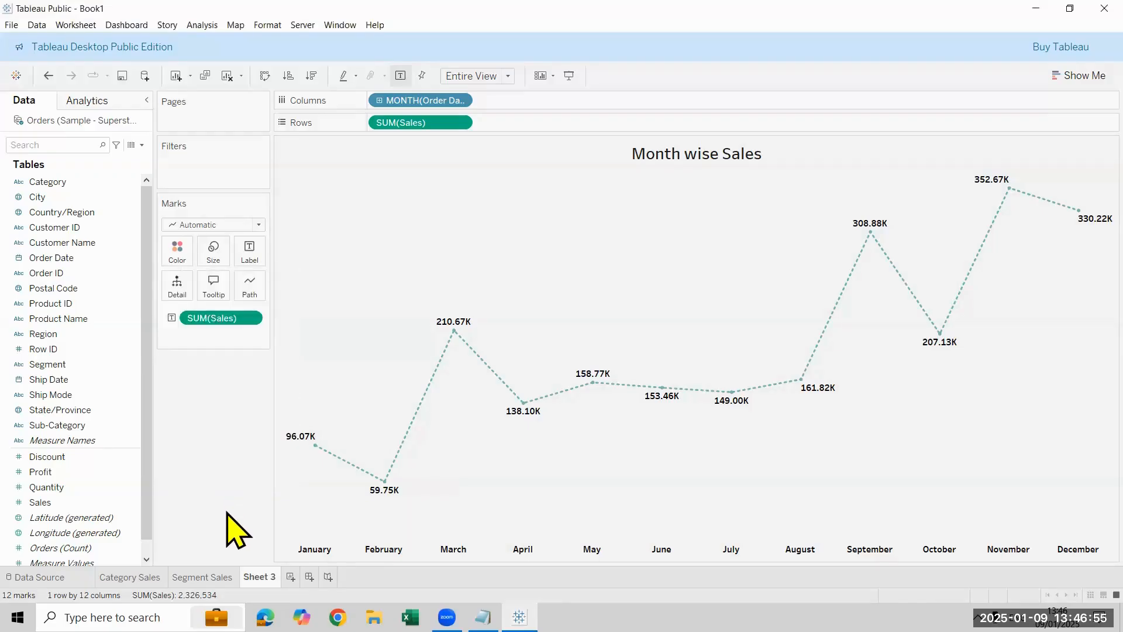
click(166, 254)
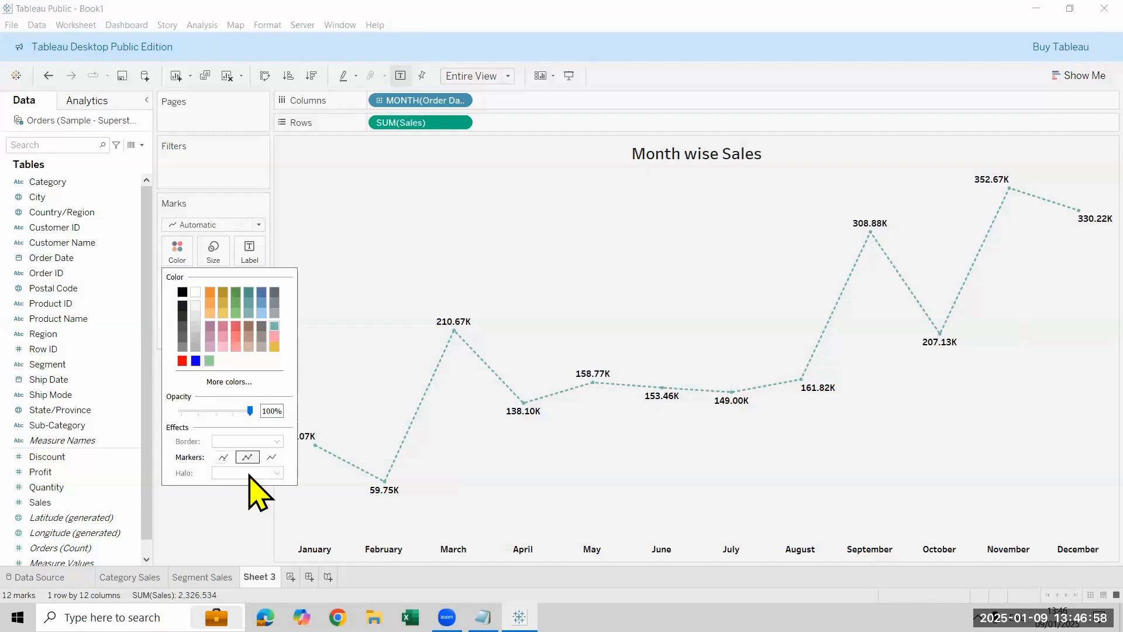
click(182, 292)
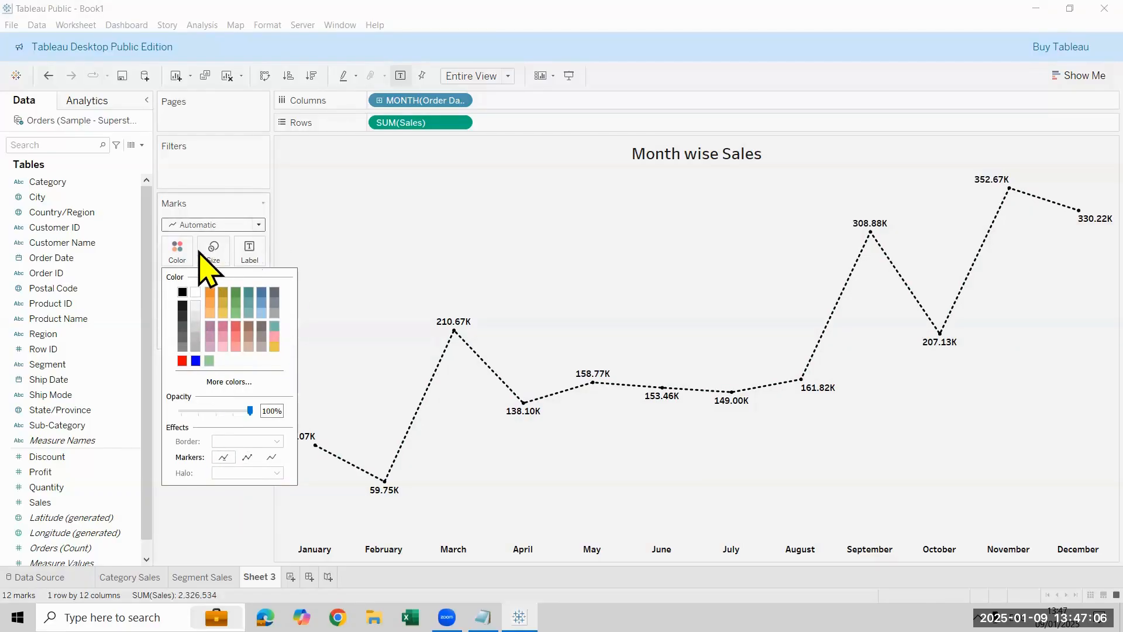
click(274, 326)
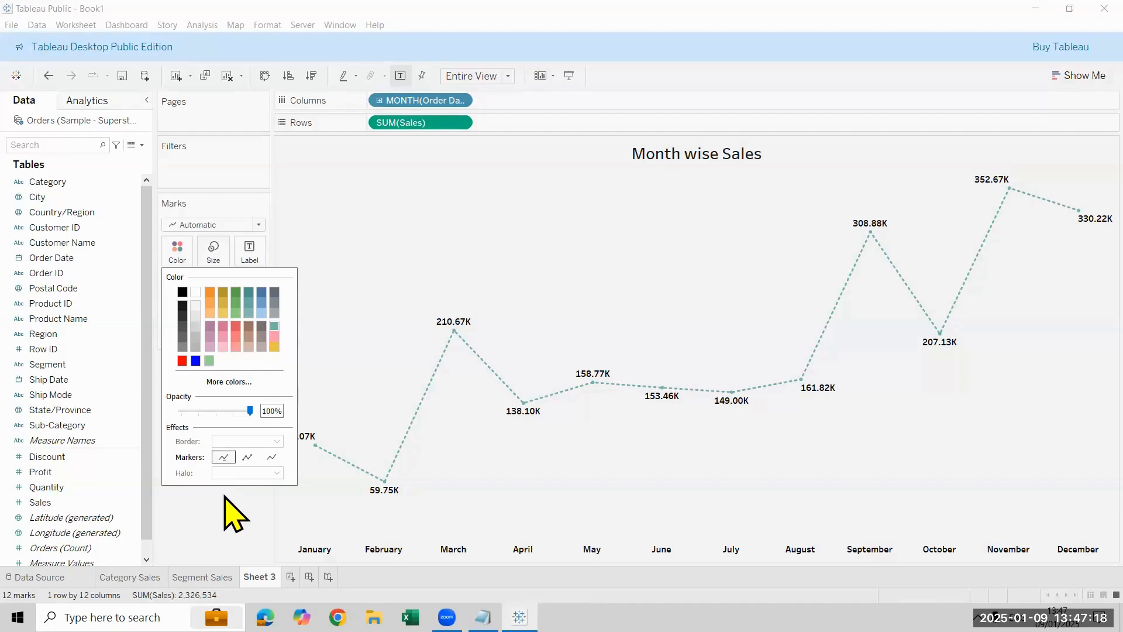
Step: Open formatting from the February point, set the sheet's row banding band size to its maximum, and close the format settings
click(385, 486)
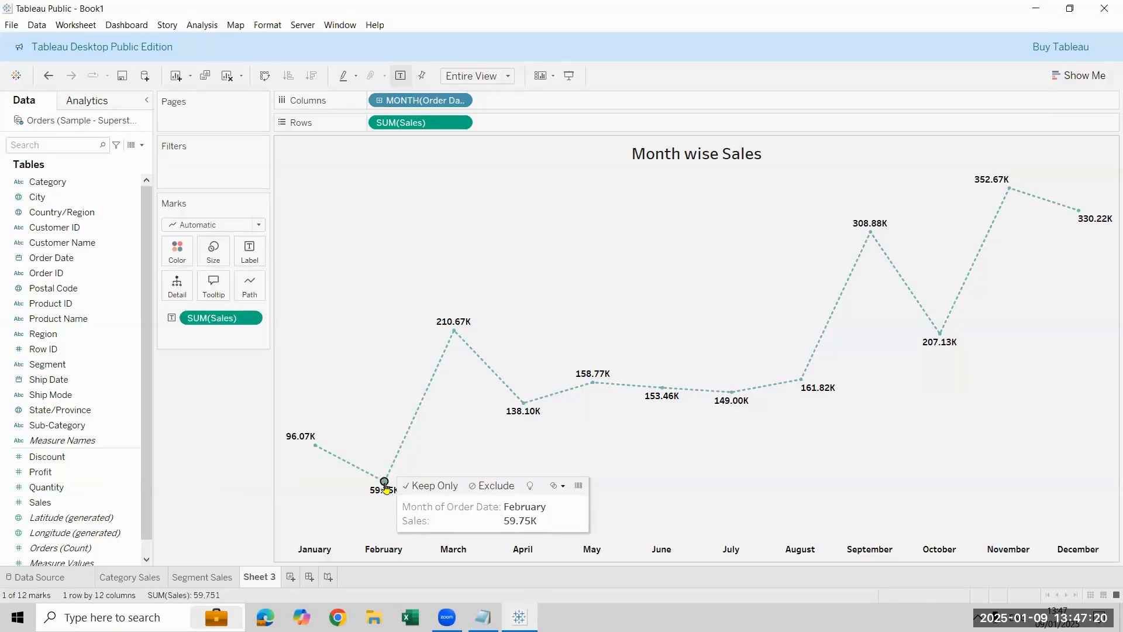
right_click(385, 485)
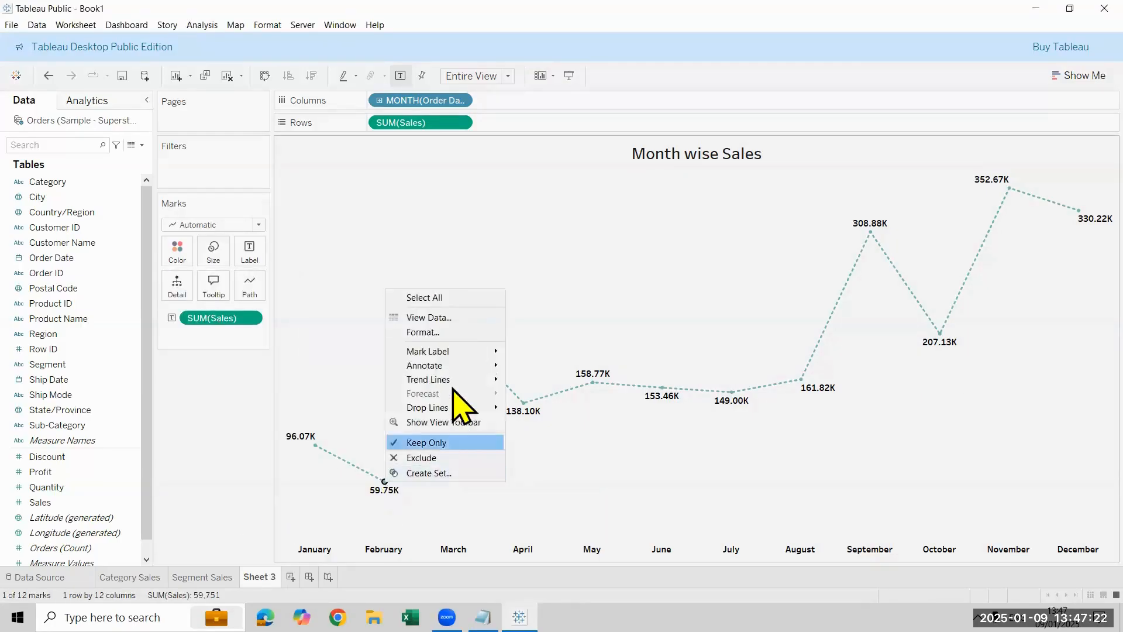
mouse_move(463, 355)
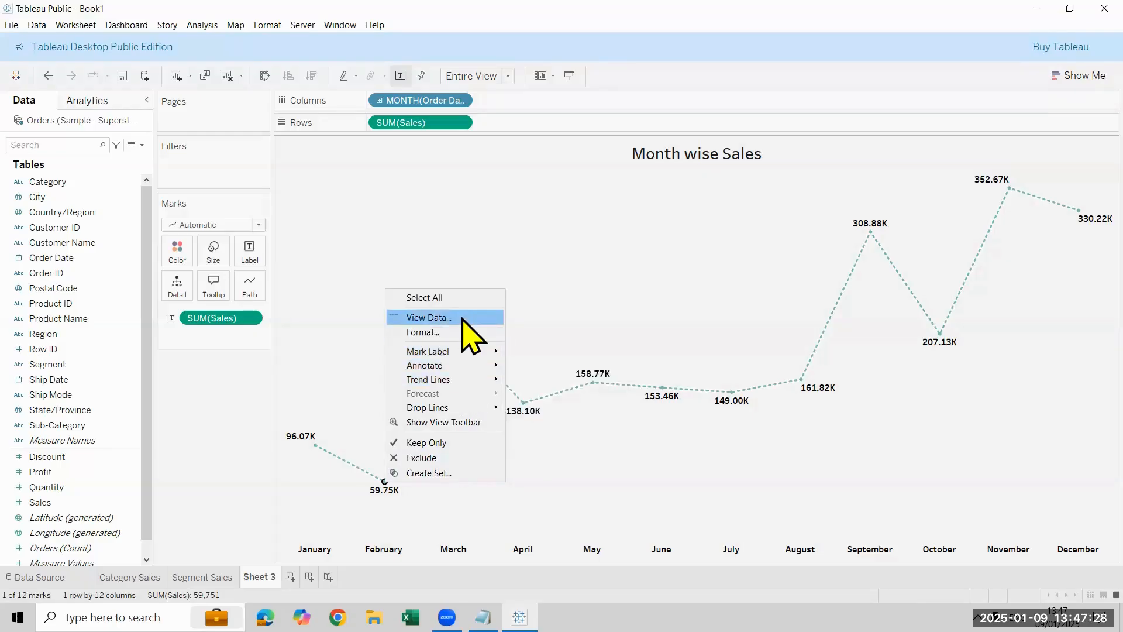
click(461, 332)
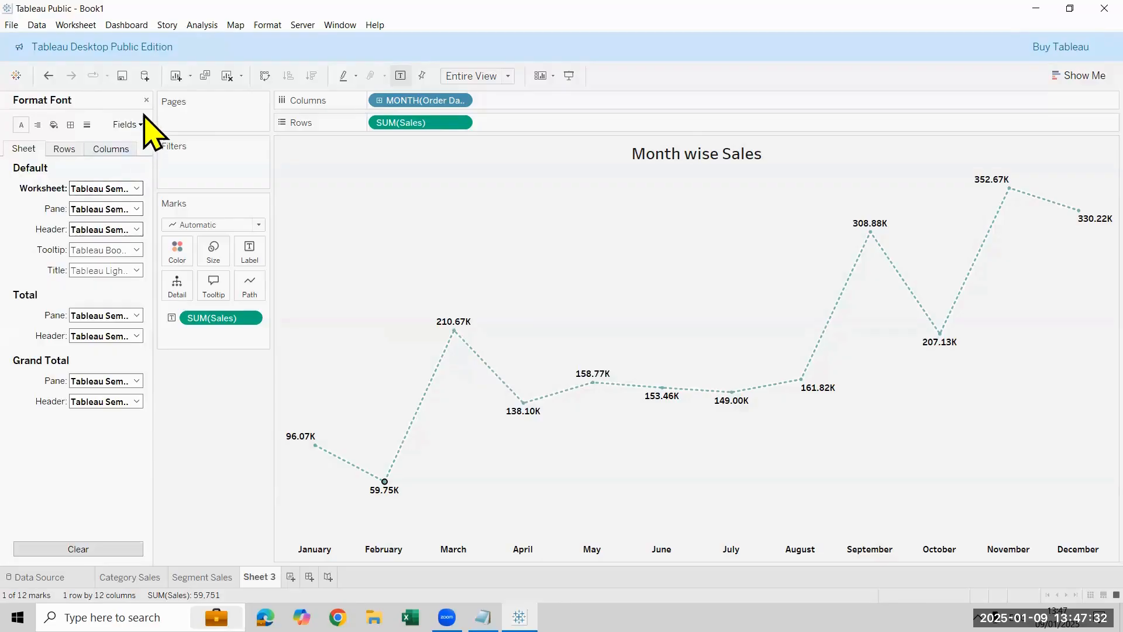
click(53, 124)
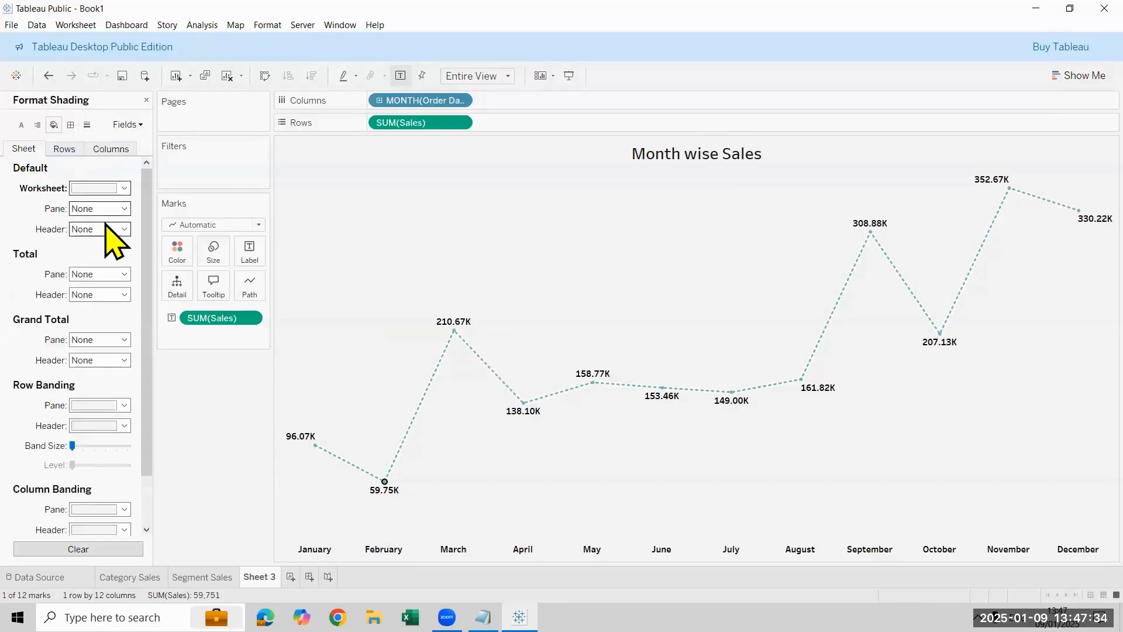
scroll(131, 381, down, 2)
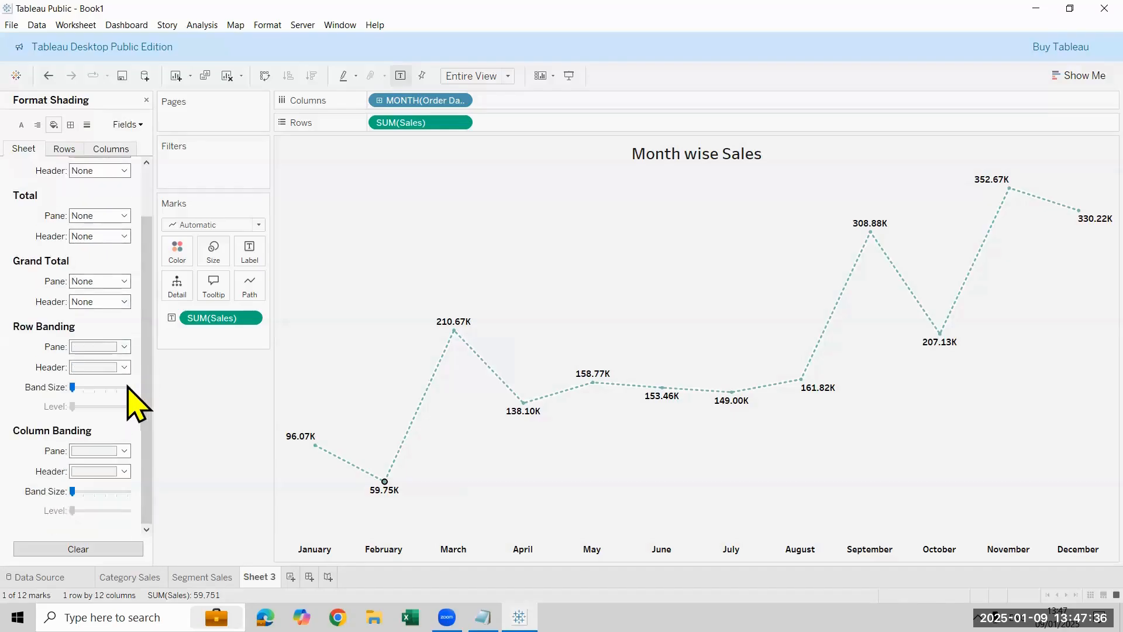
click(128, 387)
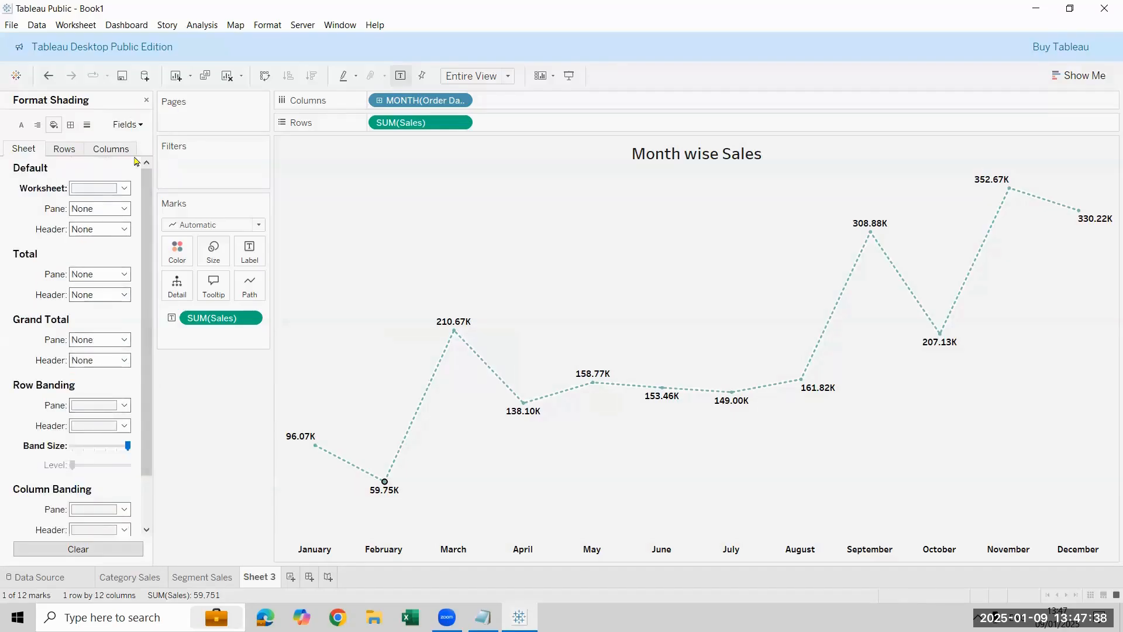
click(146, 101)
click(237, 436)
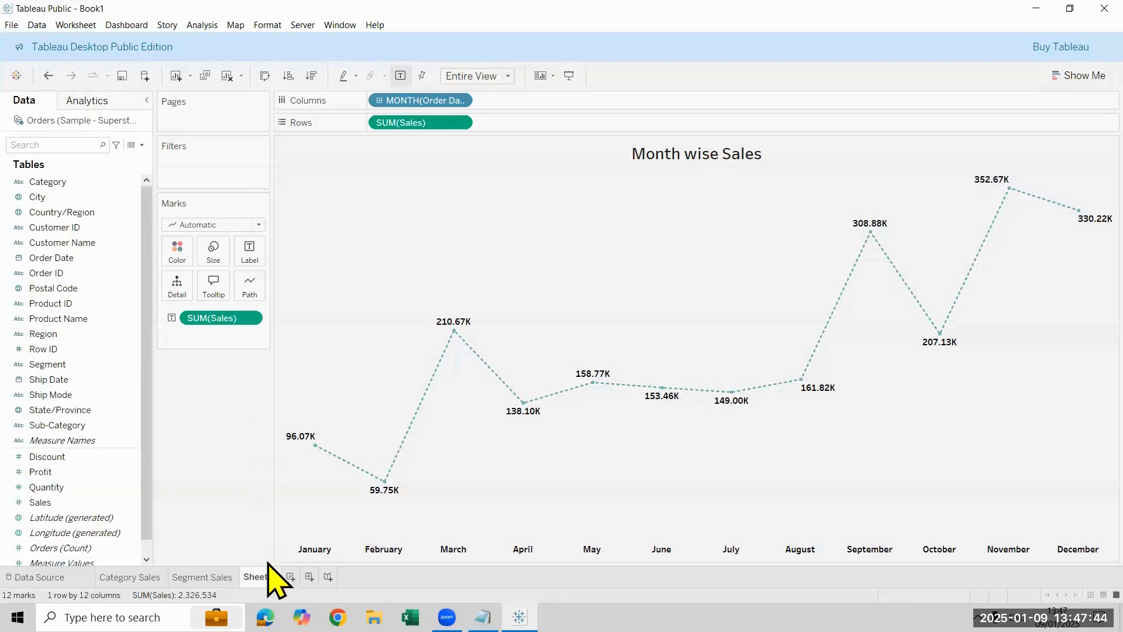
Step: Rename Sheet 3 as Month Sales and review the line's path options
double_click(260, 577)
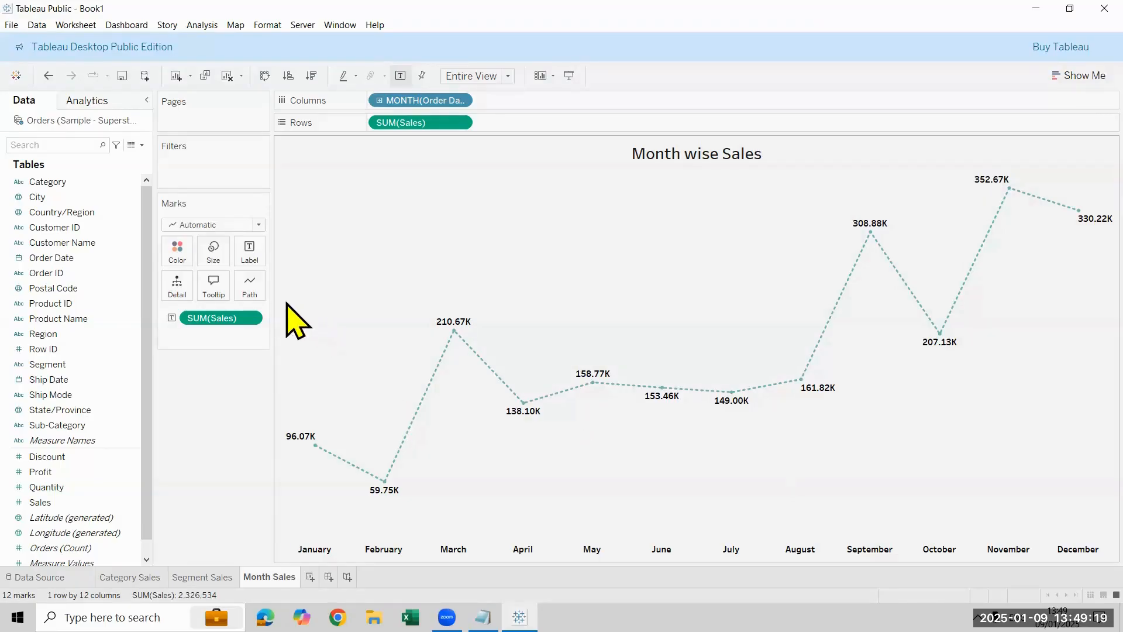
click(250, 287)
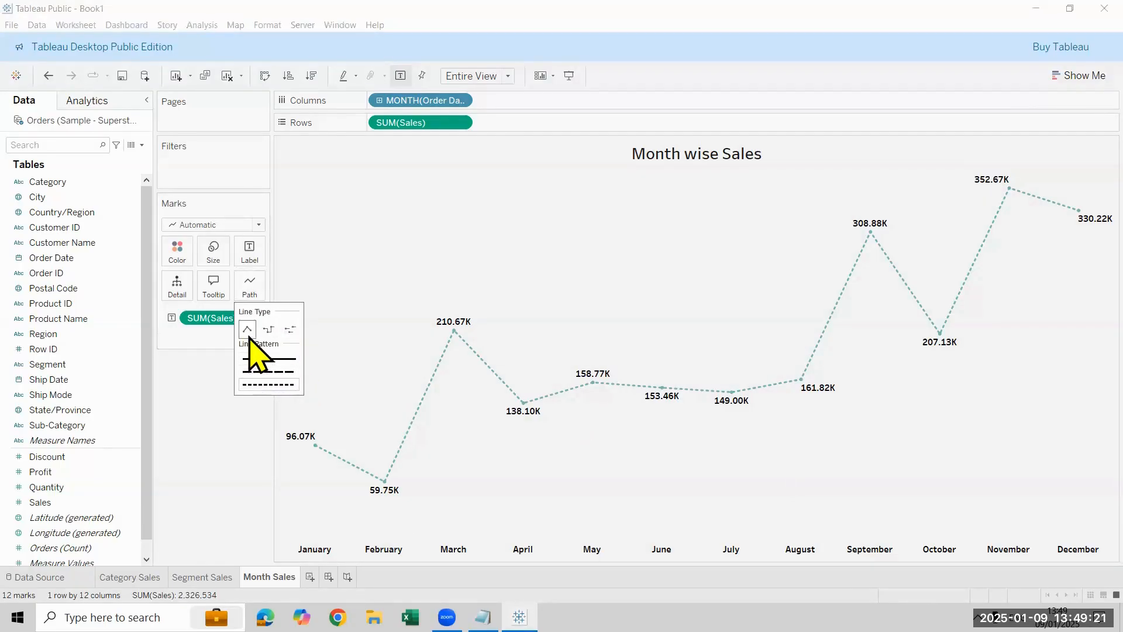
click(235, 419)
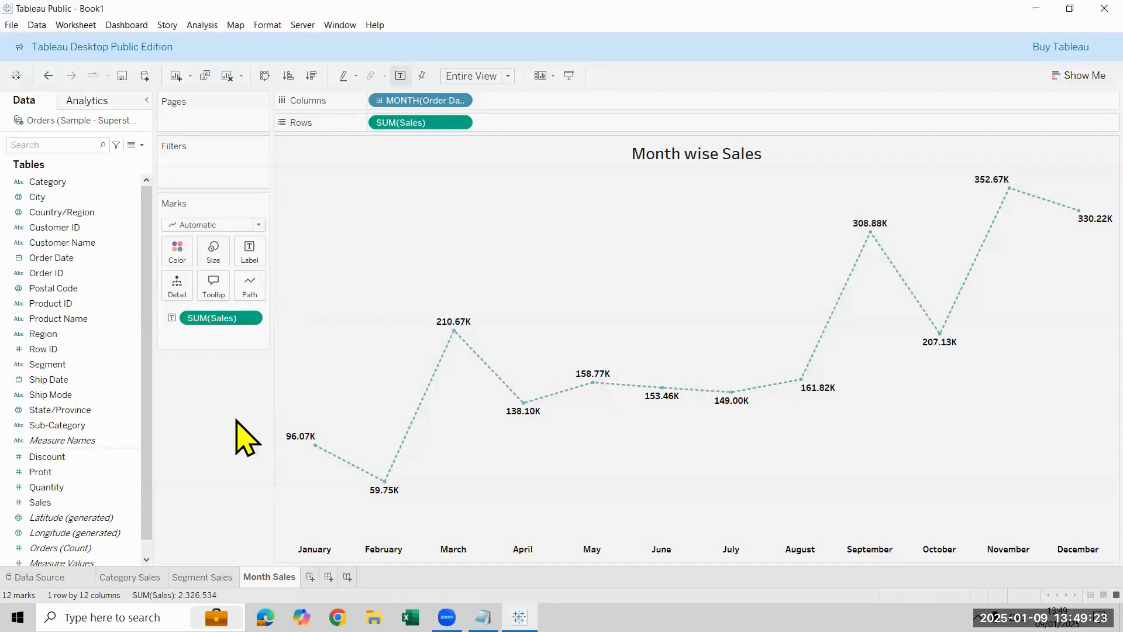
Step: Add a new worksheet and rename the Country/Region field as Country
click(310, 578)
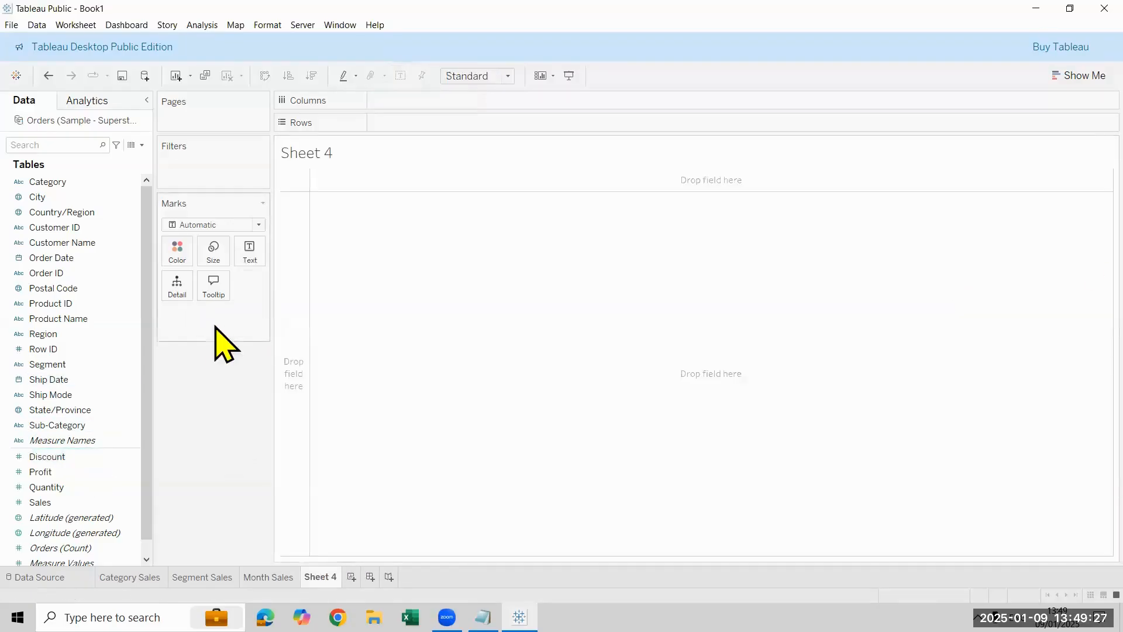
right_click(91, 213)
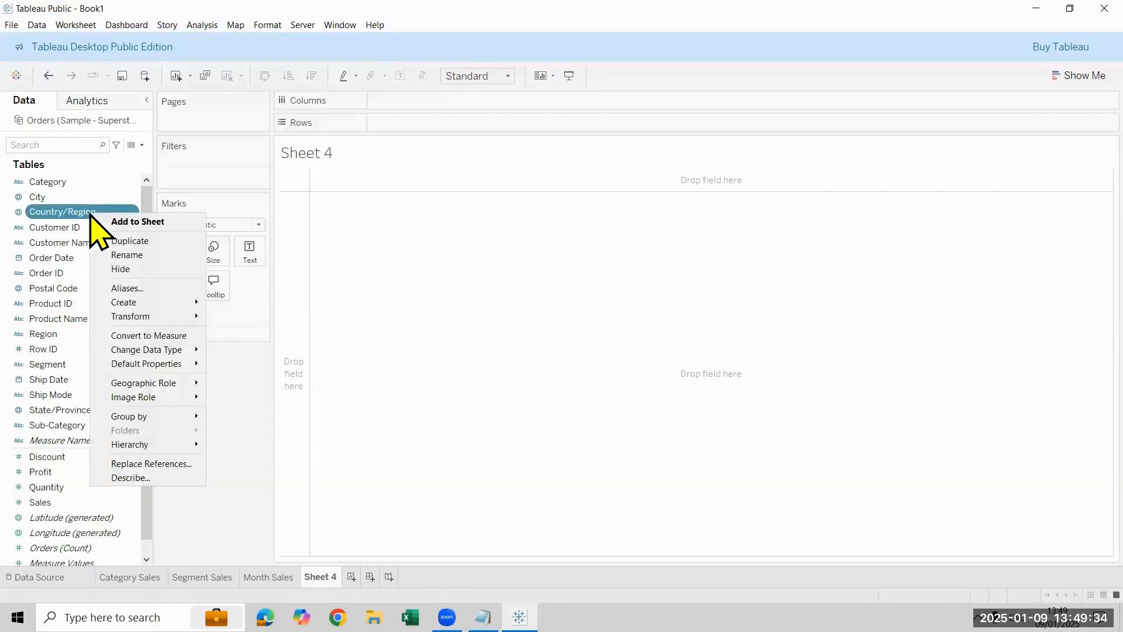
click(151, 253)
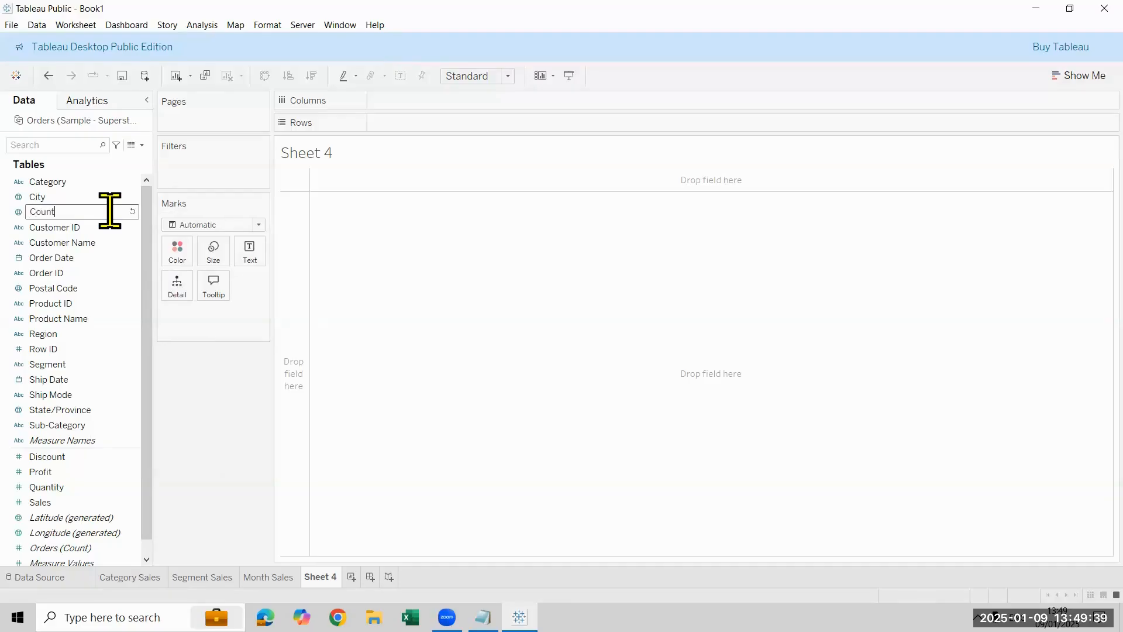
key(Return)
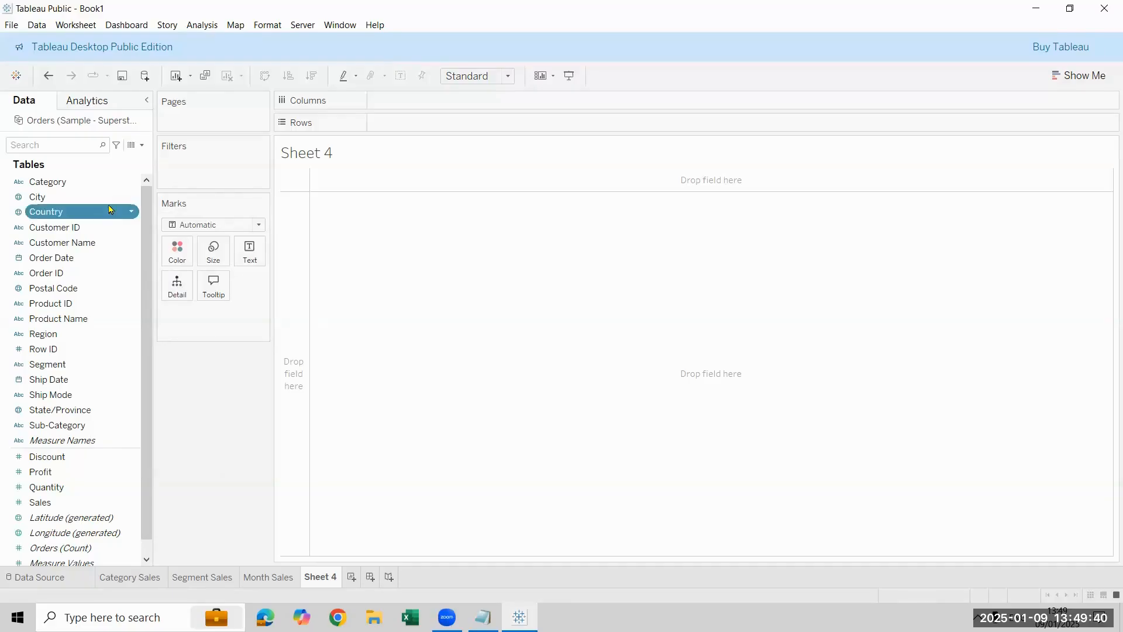
Step: Rename the State/Province field as State
click(96, 410)
right_click(96, 412)
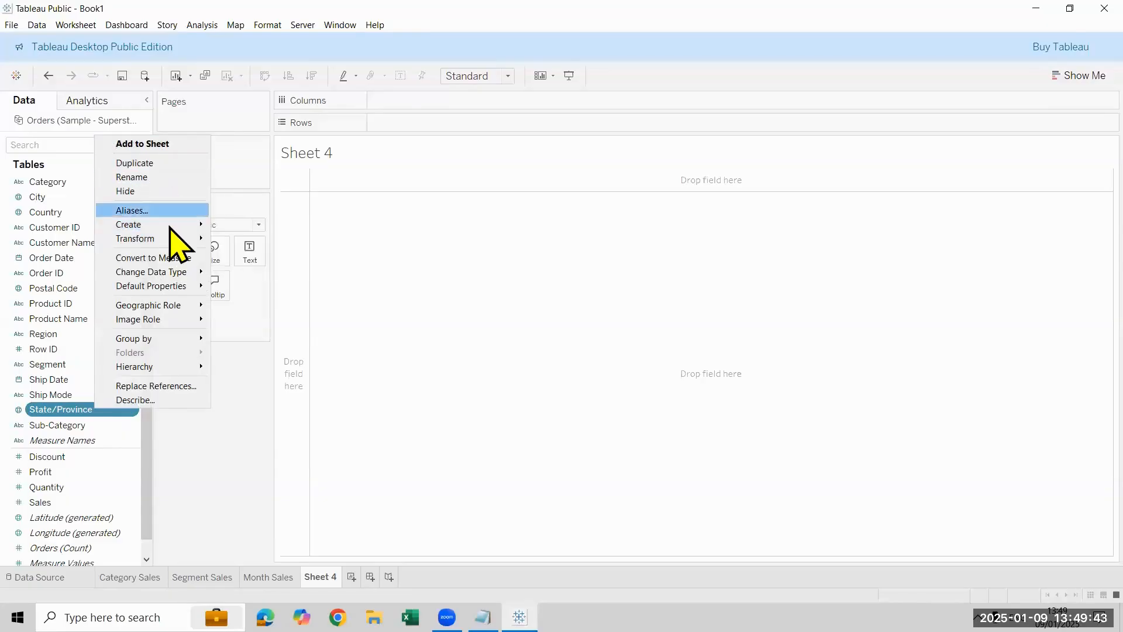
click(167, 178)
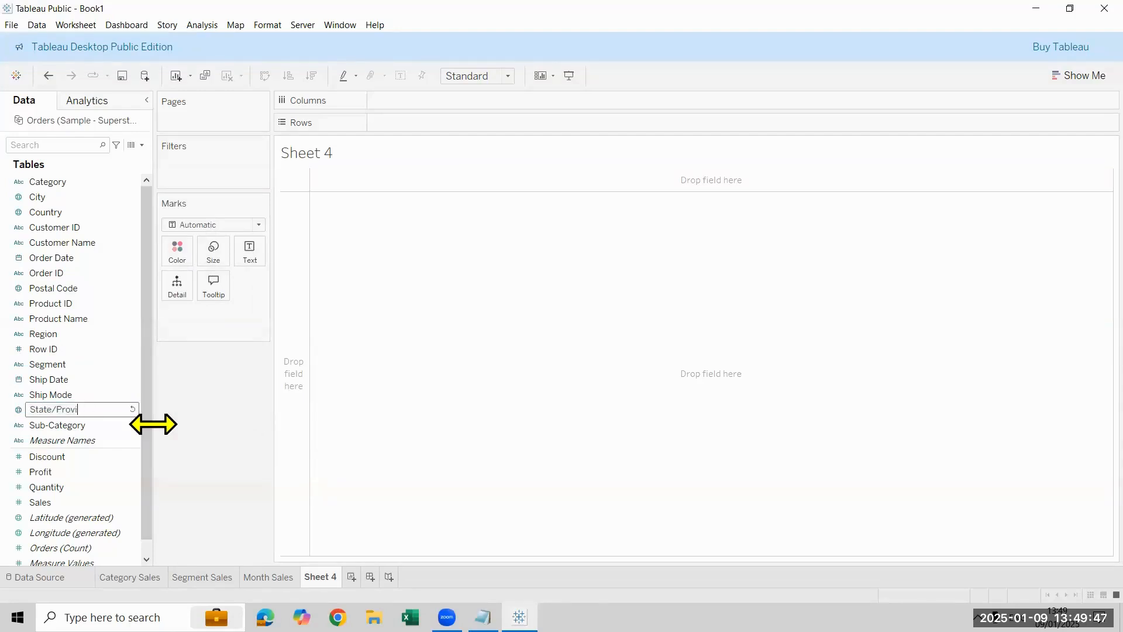
key(Return)
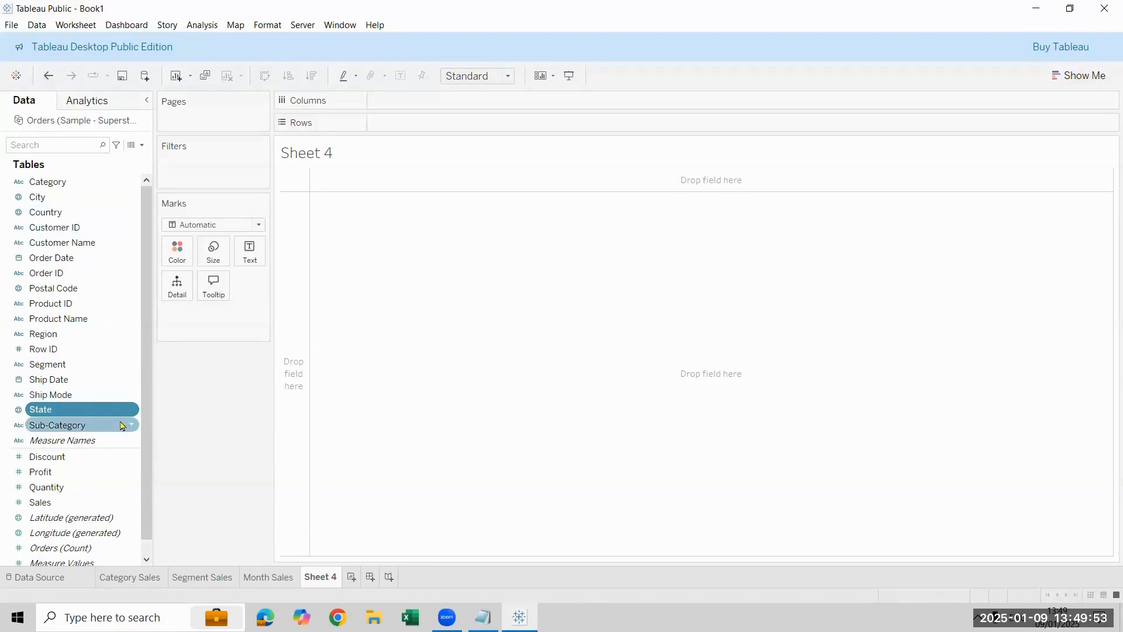
Step: Map Sales by Country and State as sized marks on Sheet 4 and hide the SUM(Sales) size legend
click(109, 215)
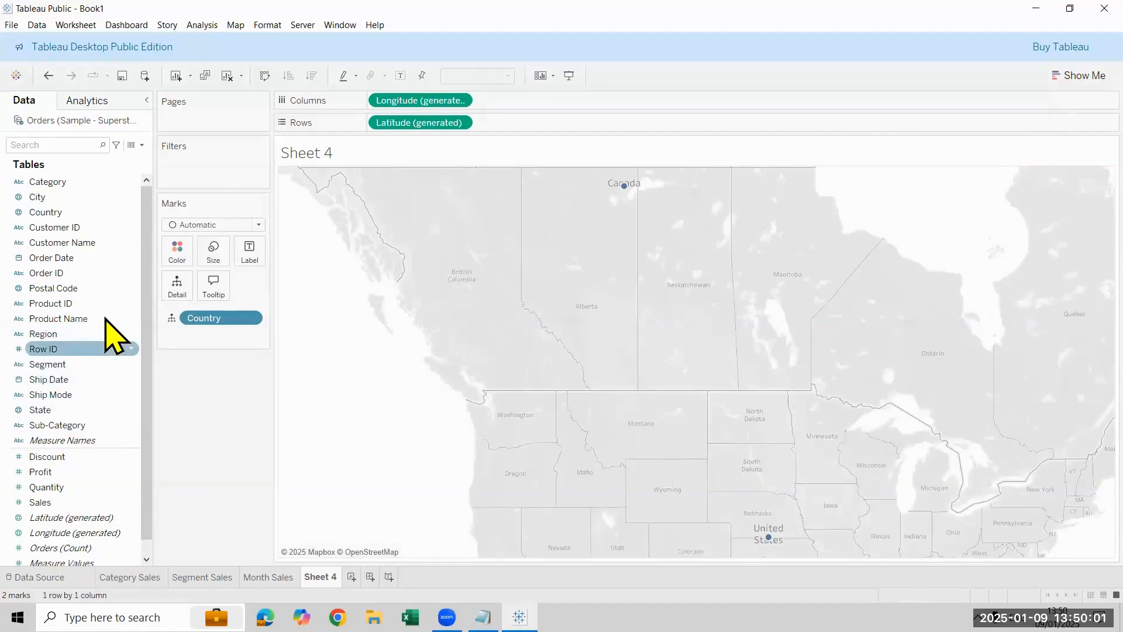
double_click(88, 411)
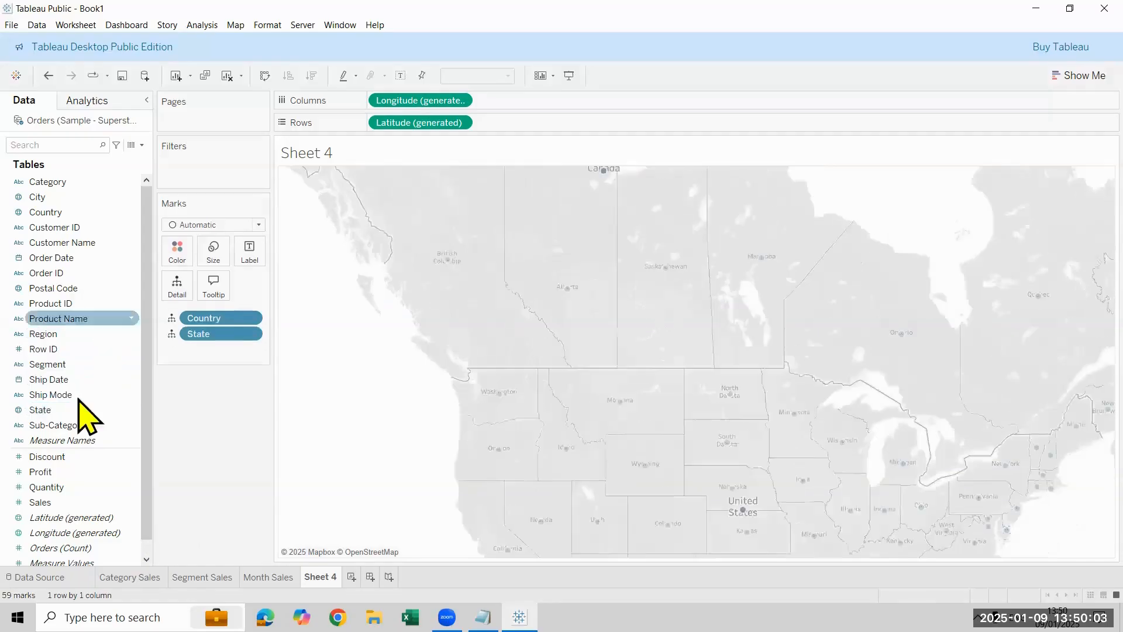
double_click(63, 503)
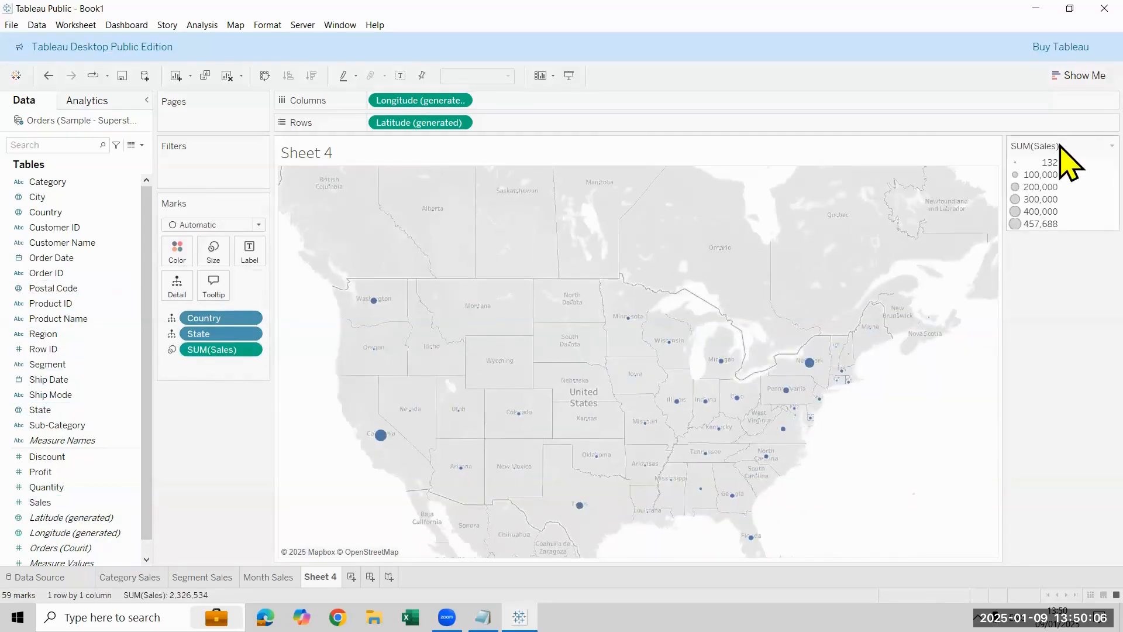
right_click(1060, 193)
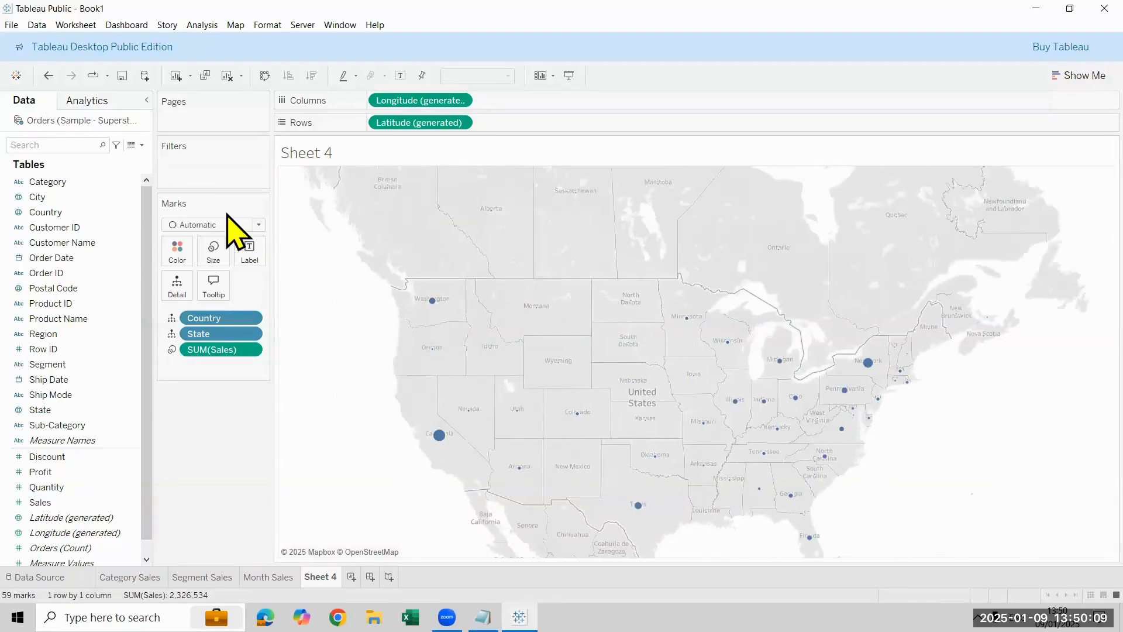
Step: Enlarge the map marks slightly and label them with State and Sales
click(214, 250)
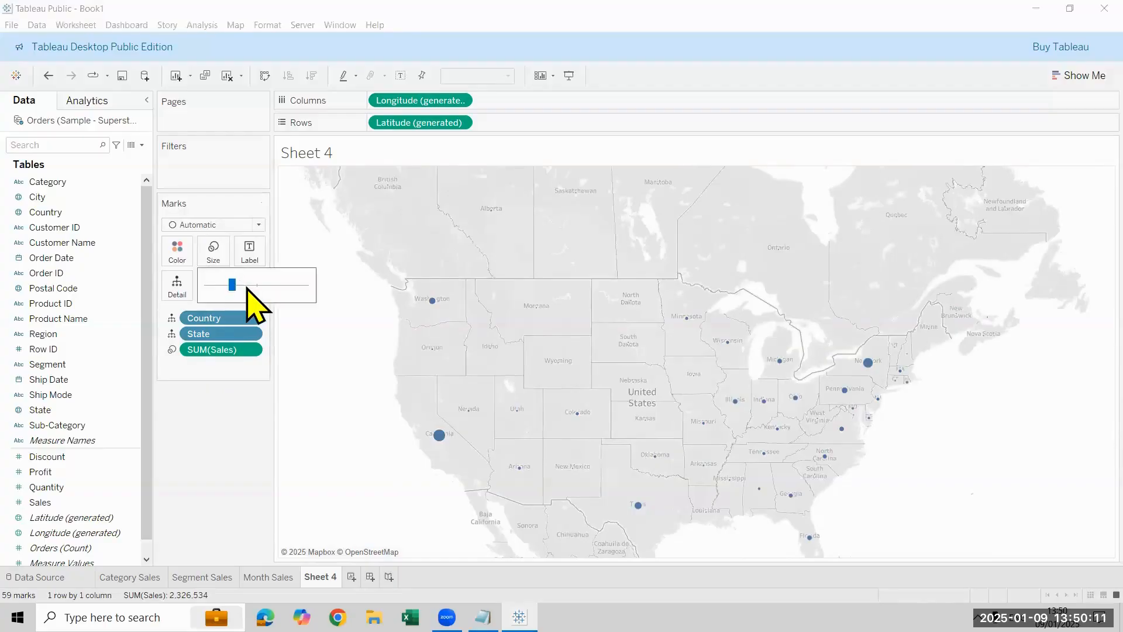
drag(233, 285, 246, 285)
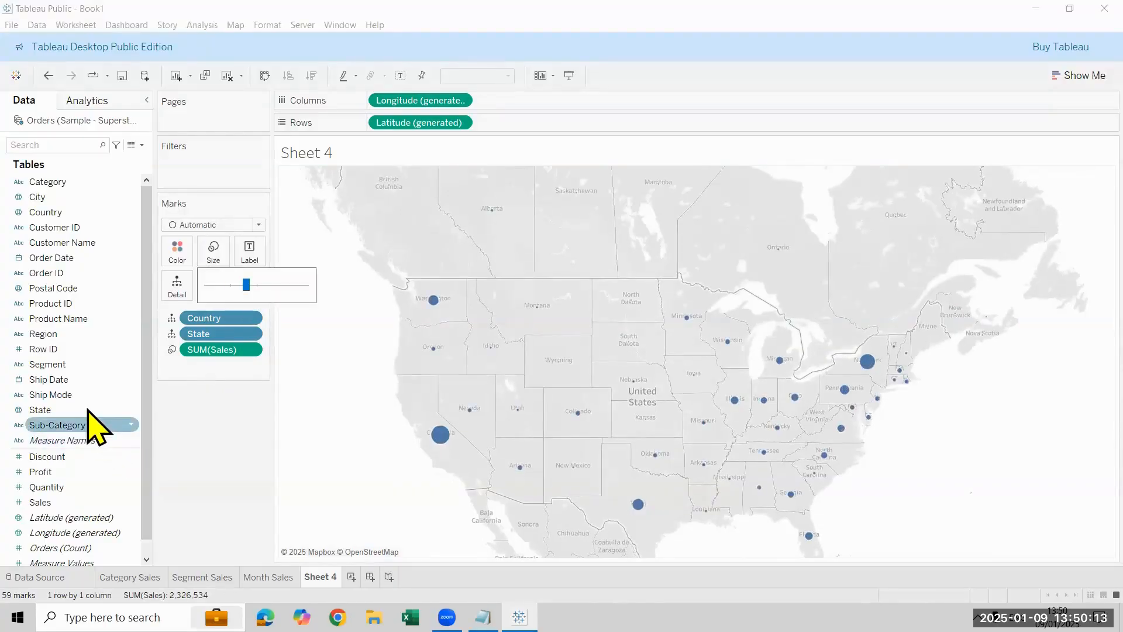
drag(87, 409, 251, 257)
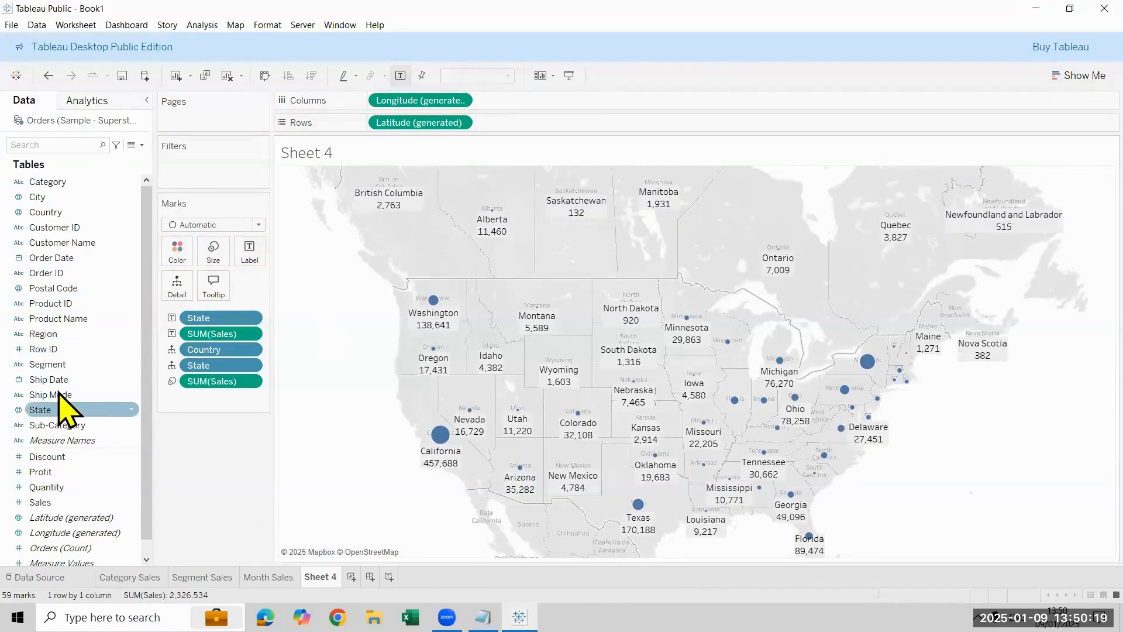
Step: Try coloring the map marks by State with its legend hidden, and remove State from the color encoding
drag(66, 411, 177, 251)
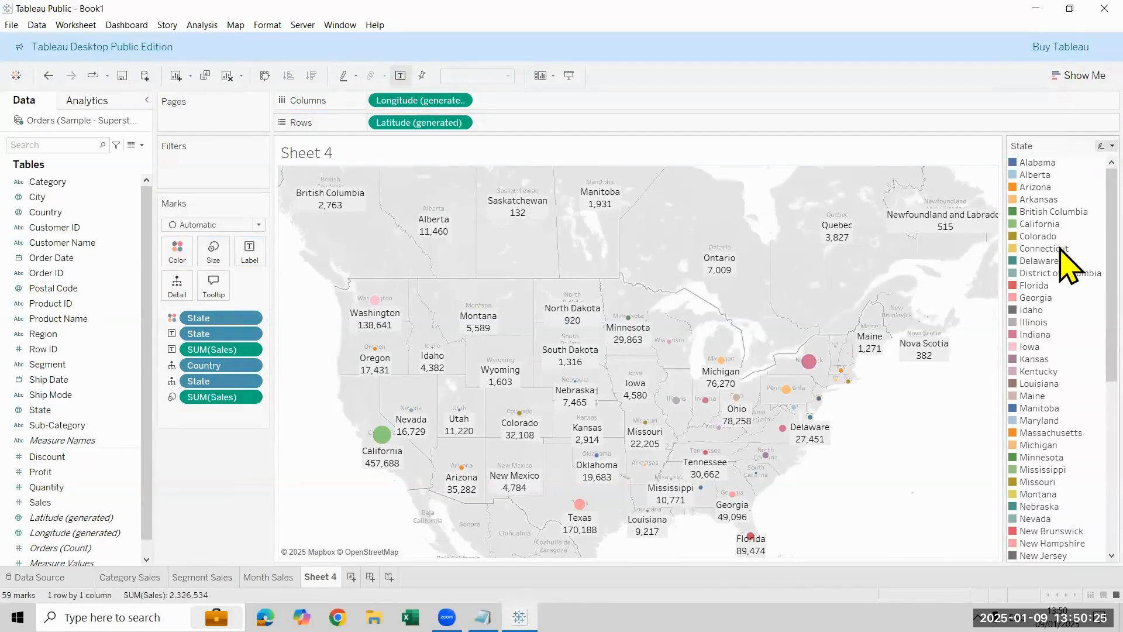
click(1112, 147)
click(1060, 256)
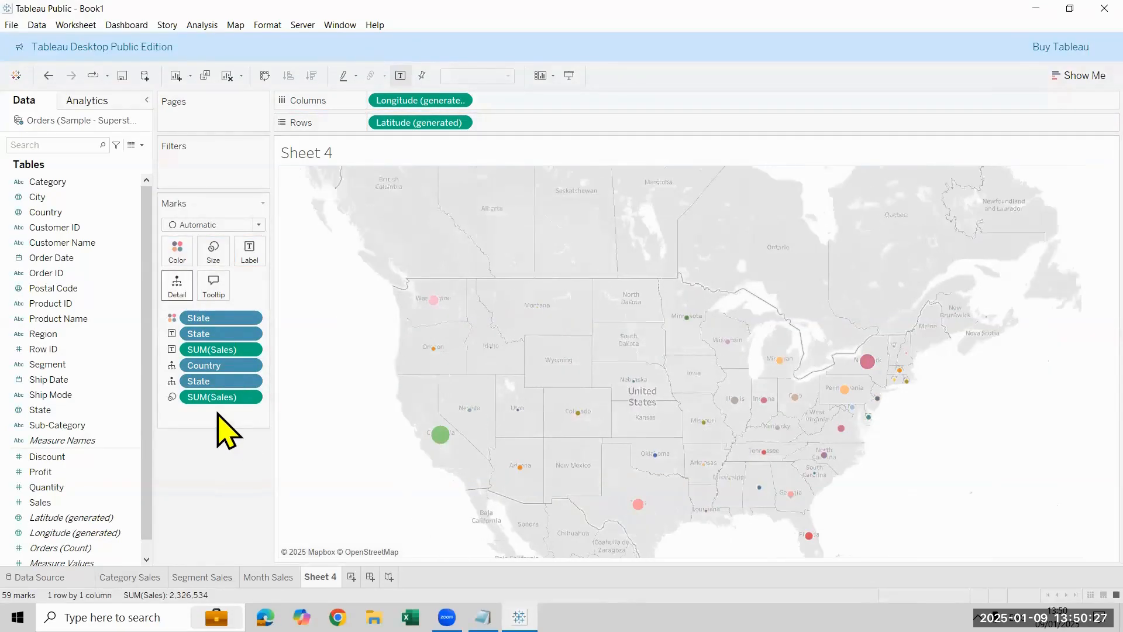
drag(199, 319, 86, 316)
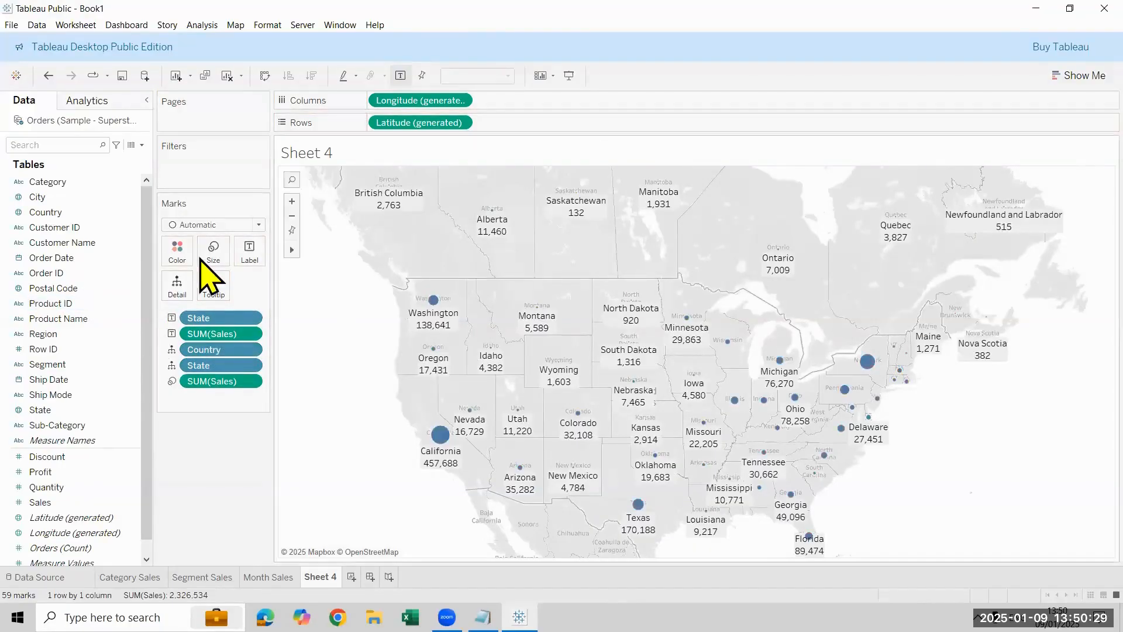
Step: Set the background map to Satellite and paste the copied worksheet formatting onto Sheet 4
click(238, 24)
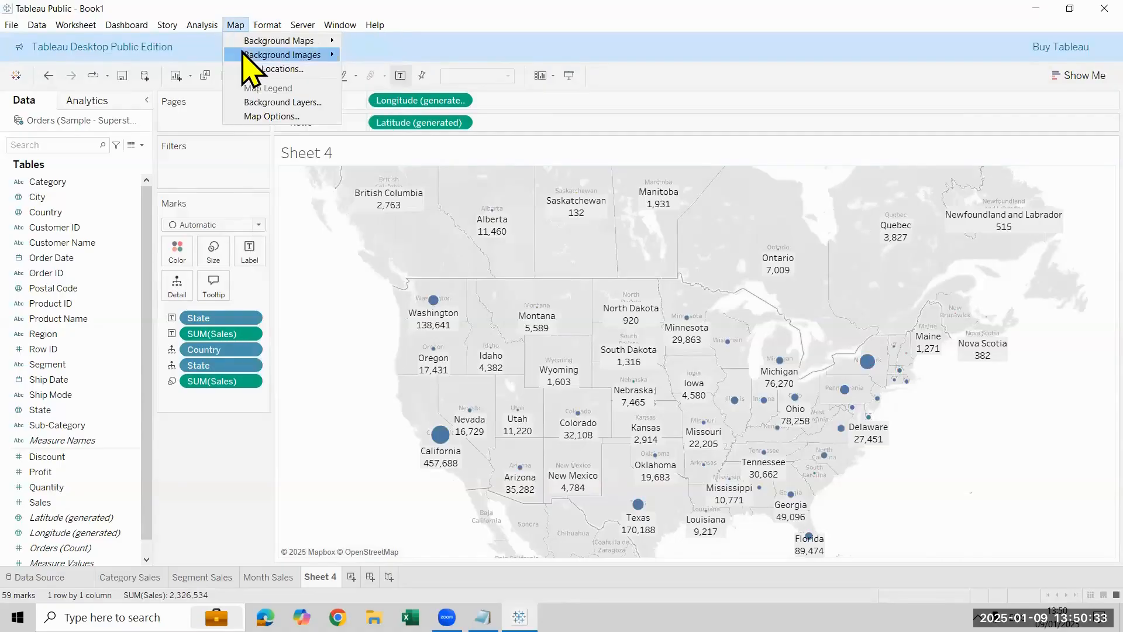
mouse_move(261, 41)
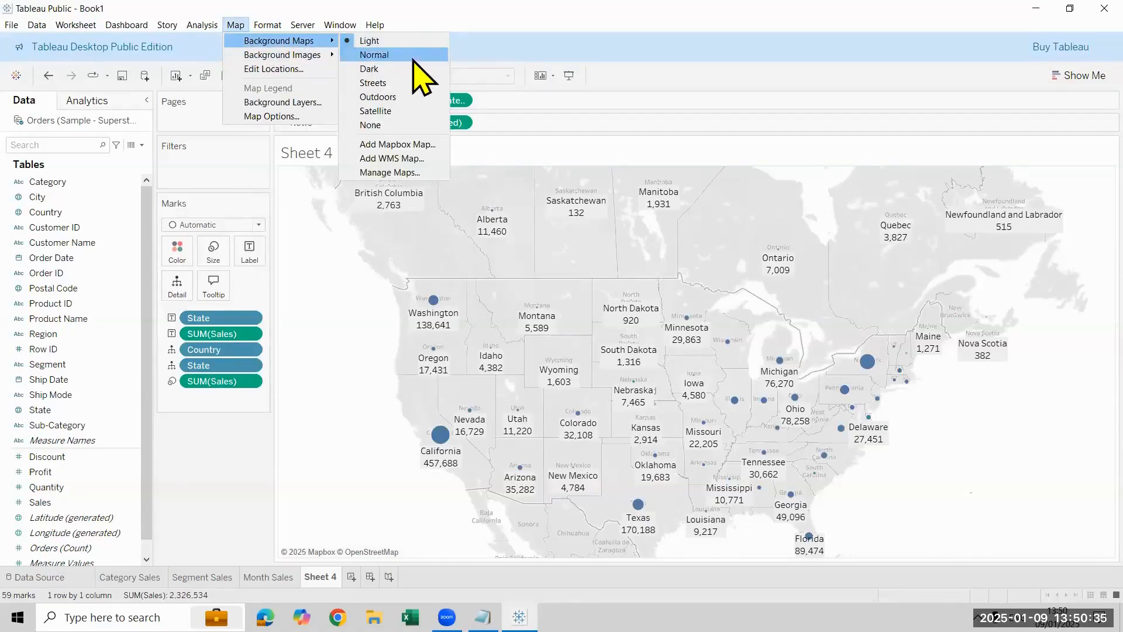
click(386, 113)
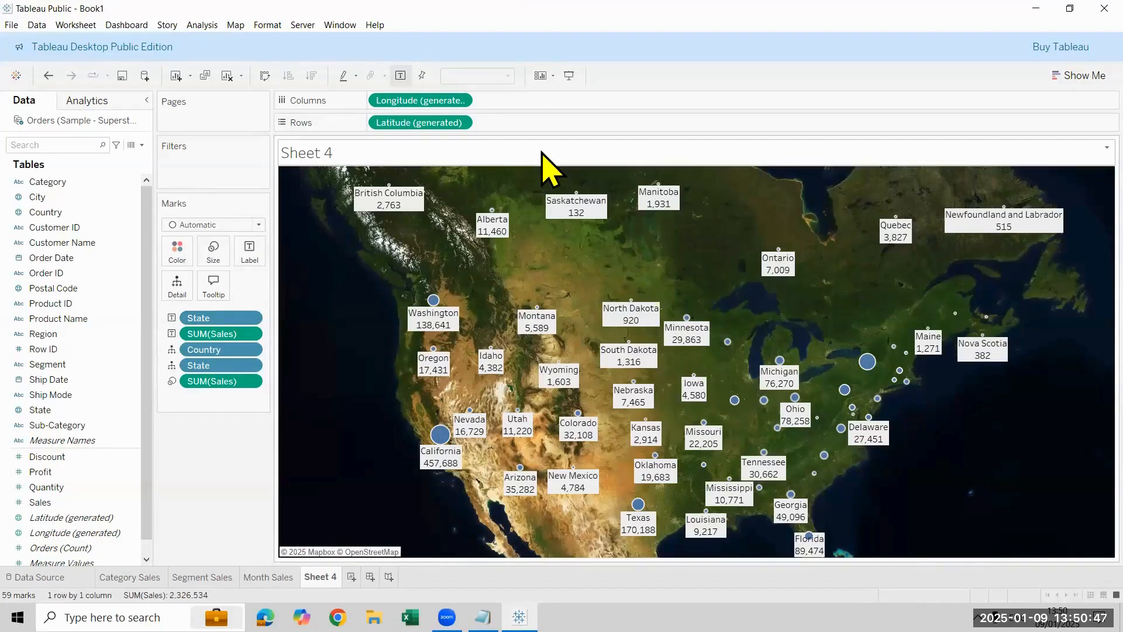
right_click(317, 578)
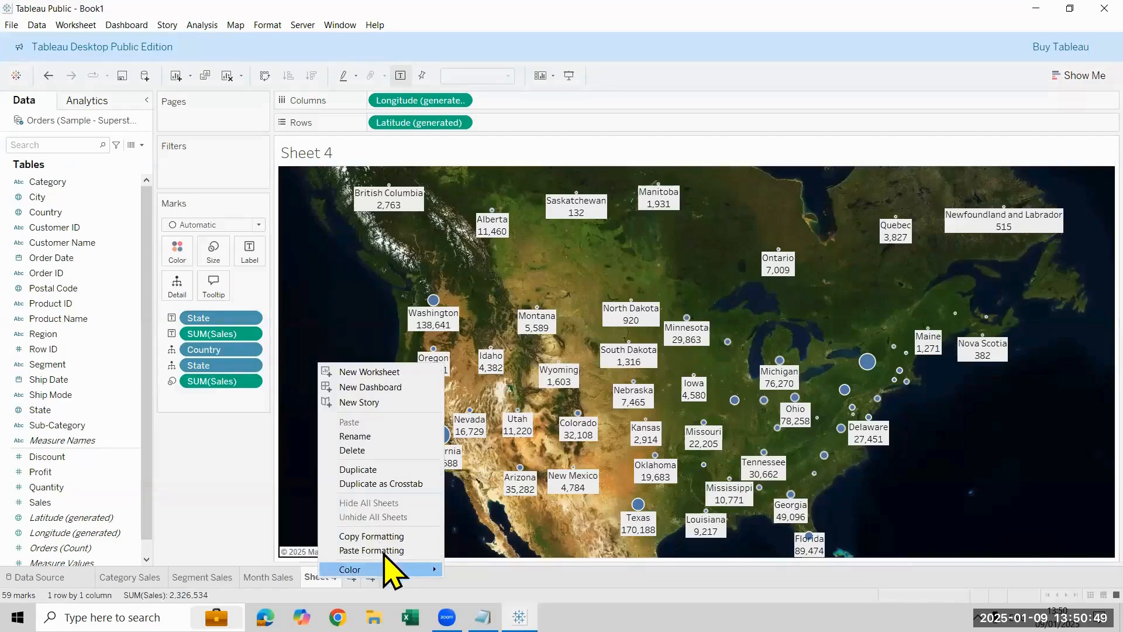
click(382, 552)
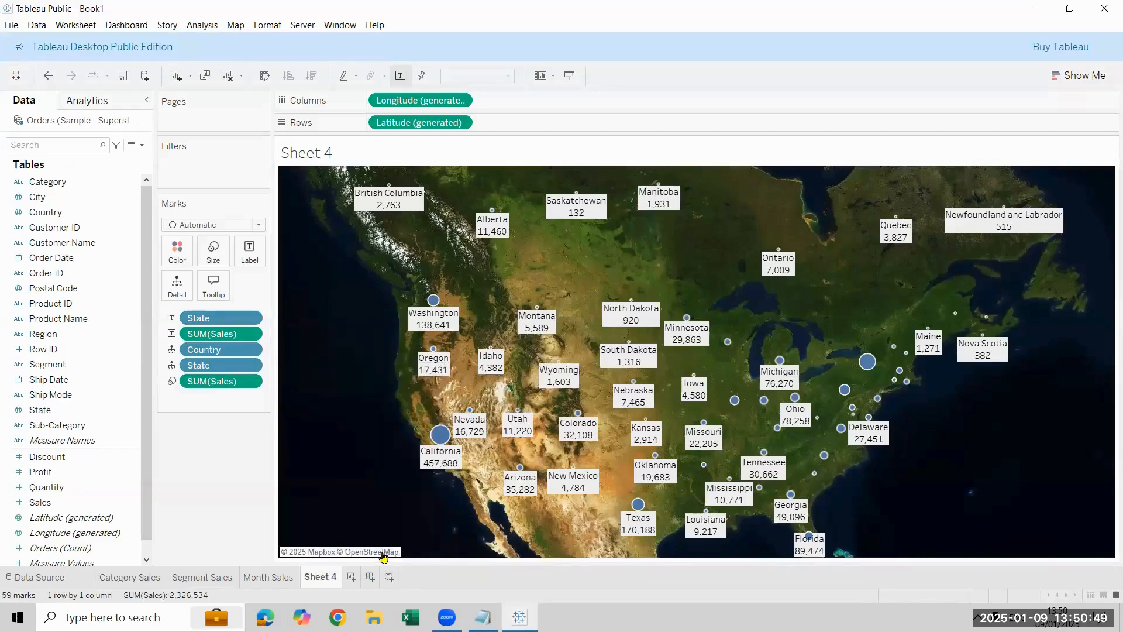
Step: Replace the map sheet's title text with "Country & States wise Sales"
double_click(512, 147)
drag(564, 263, 306, 251)
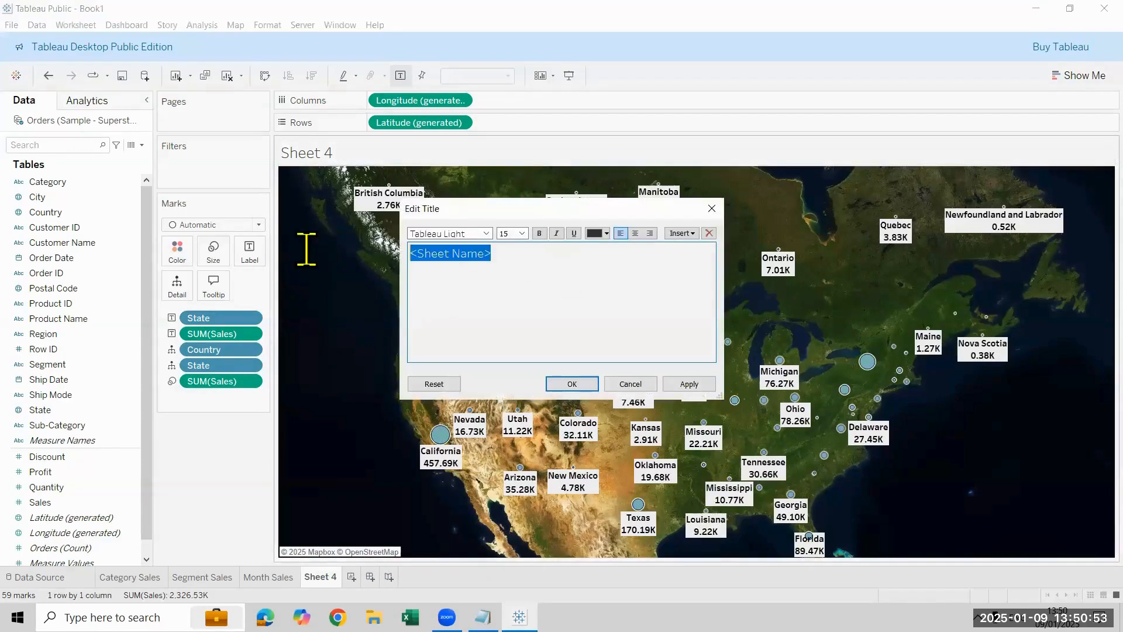
text(C)
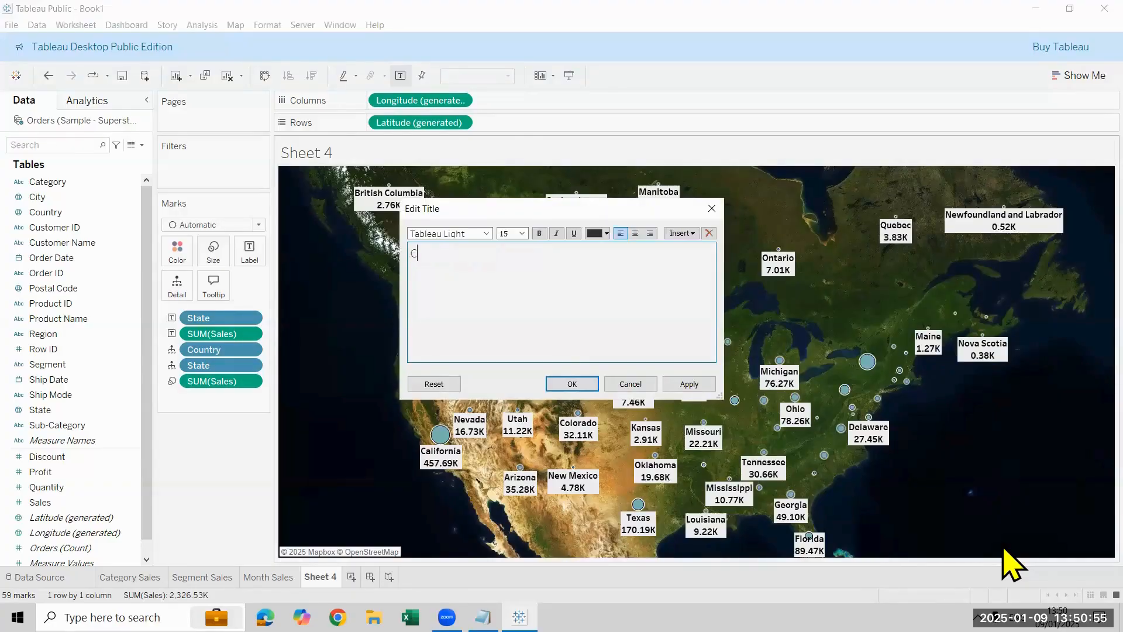
text(ountry & States wis)
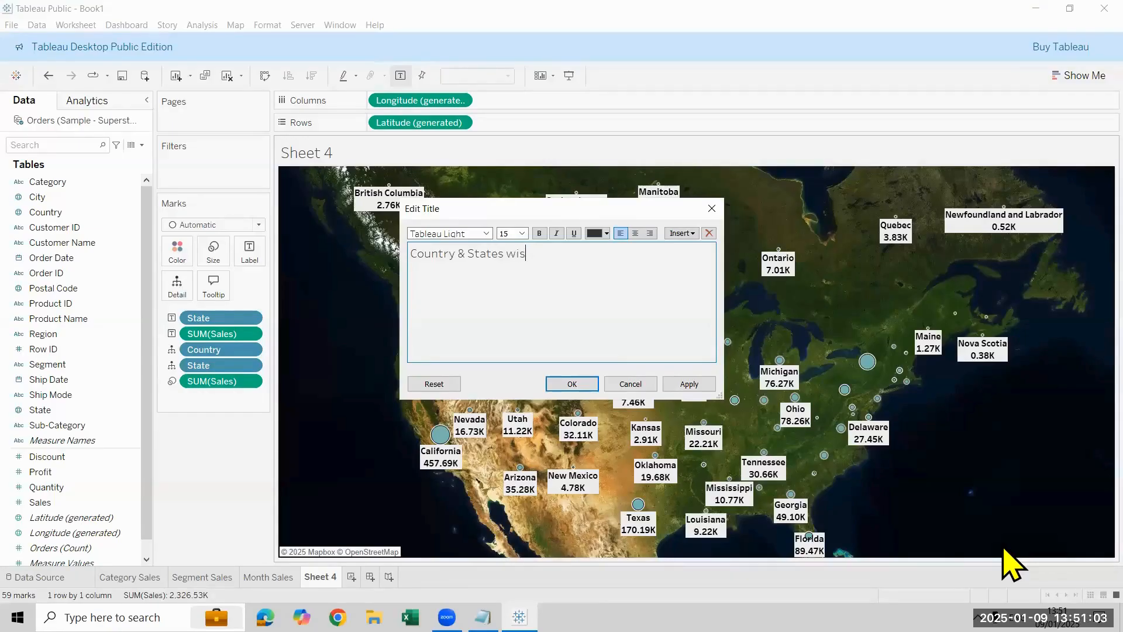
text(e Sales)
Step: Format the whole title as size 16, black, bold and centered, and apply it to the sheet
key(ctrl+a)
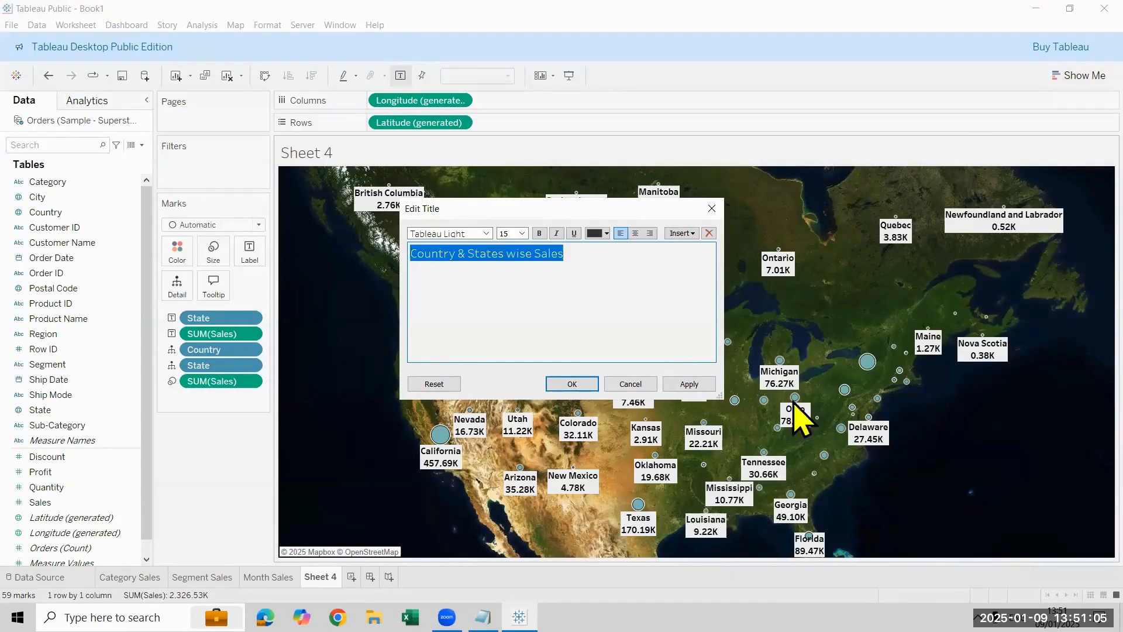
click(522, 233)
click(509, 310)
click(606, 233)
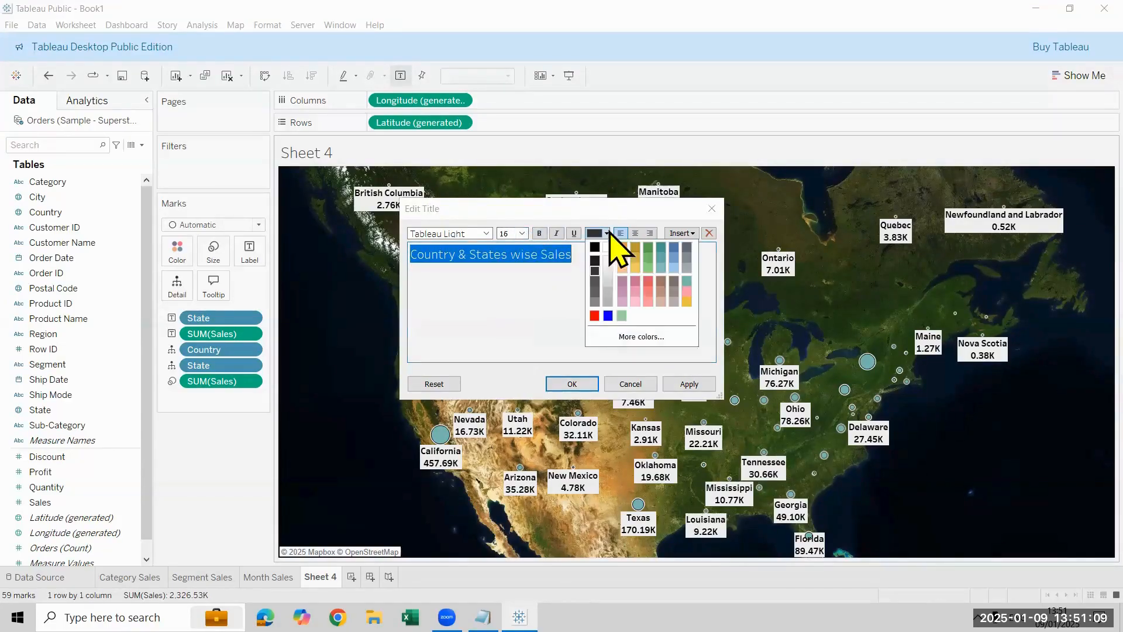
click(594, 247)
click(540, 233)
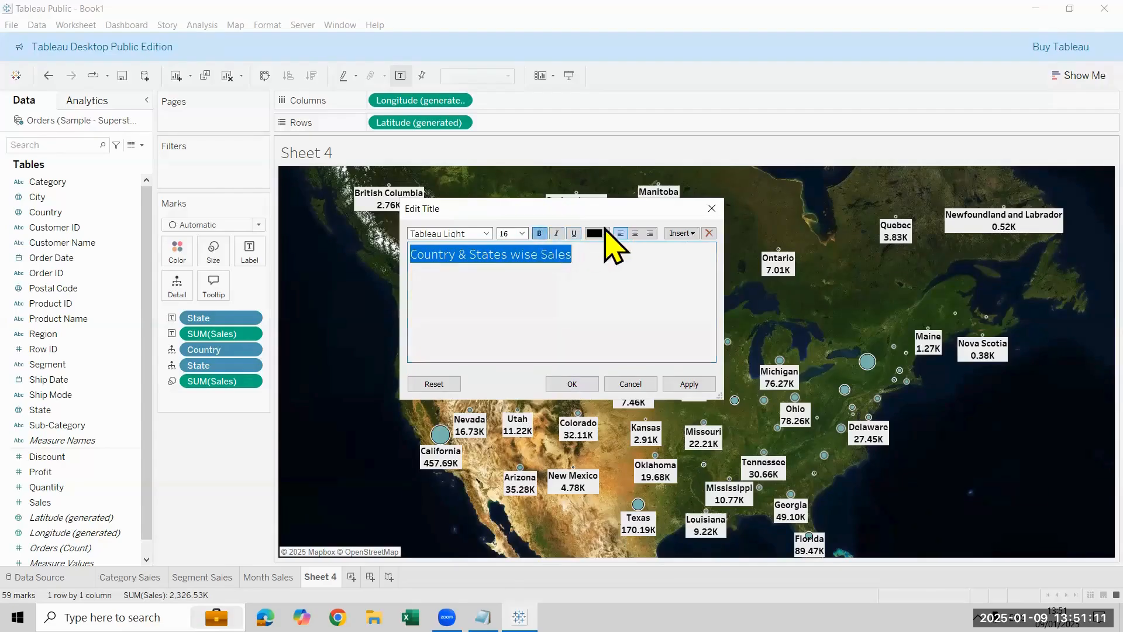
click(634, 234)
click(572, 384)
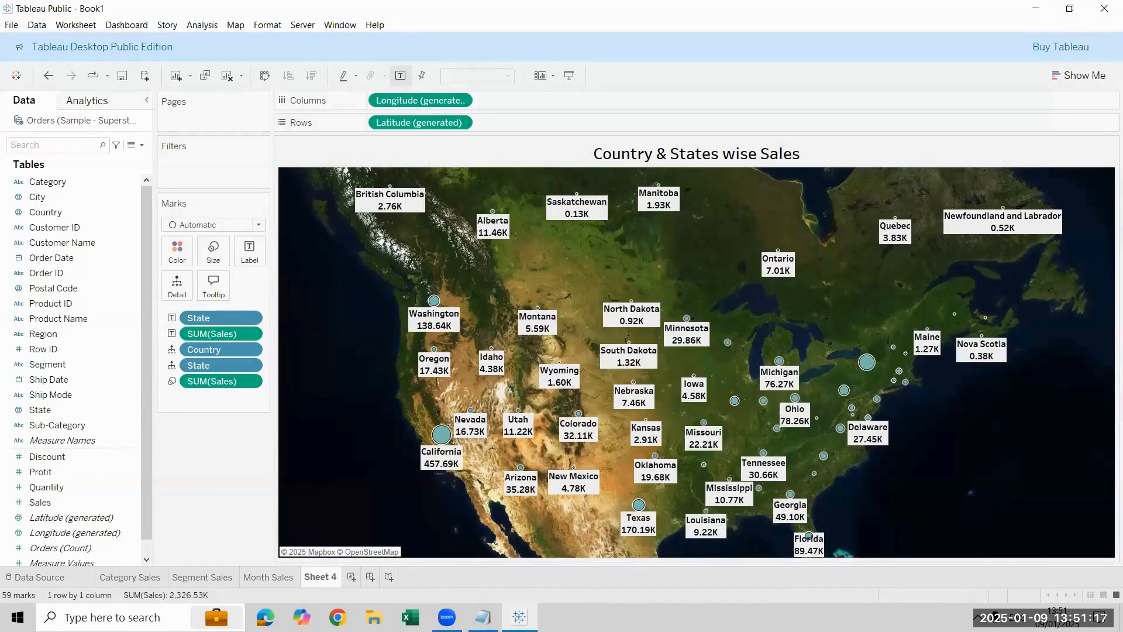
Step: Rename Sheet 4 as State Sales
double_click(312, 578)
text(State Sales)
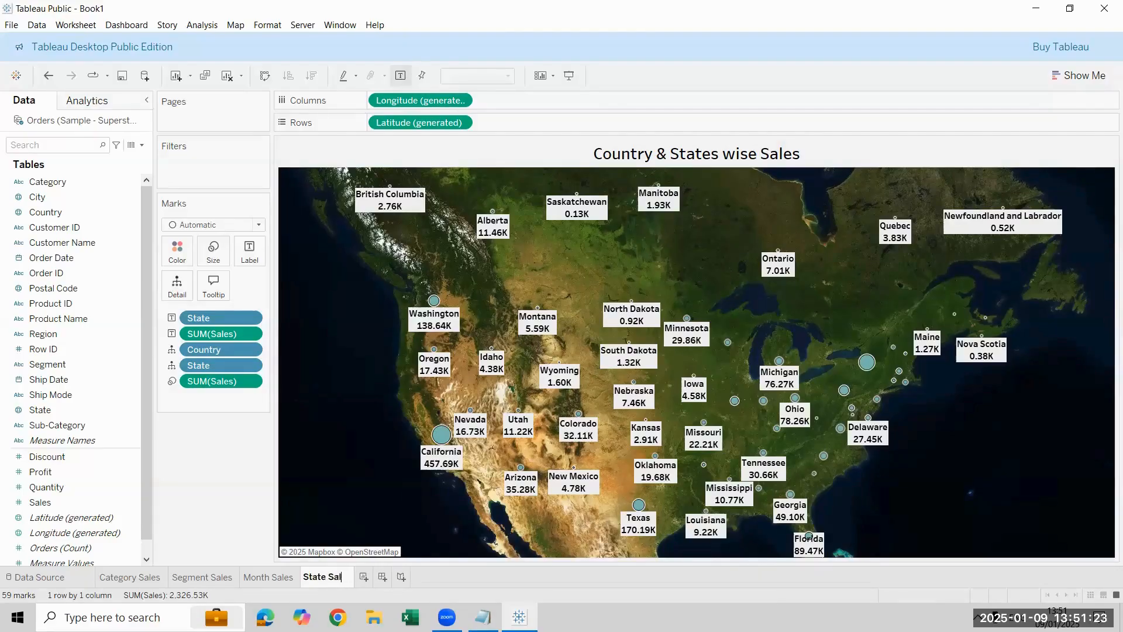
key(Return)
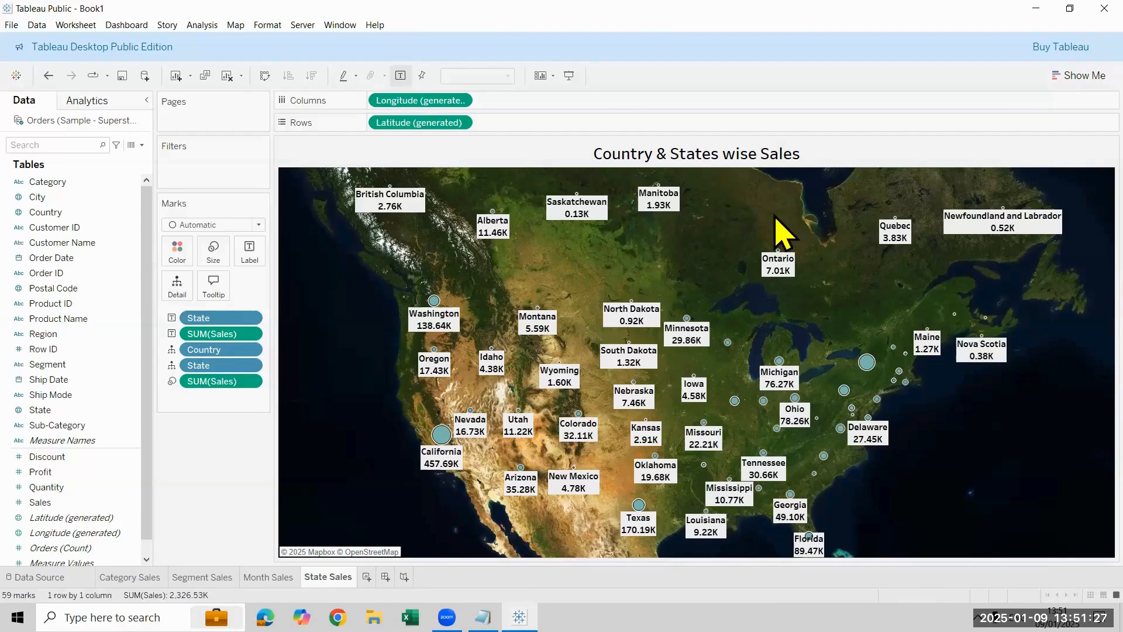
Step: Correct the map's title to read "Country & State wise Sales"
double_click(723, 154)
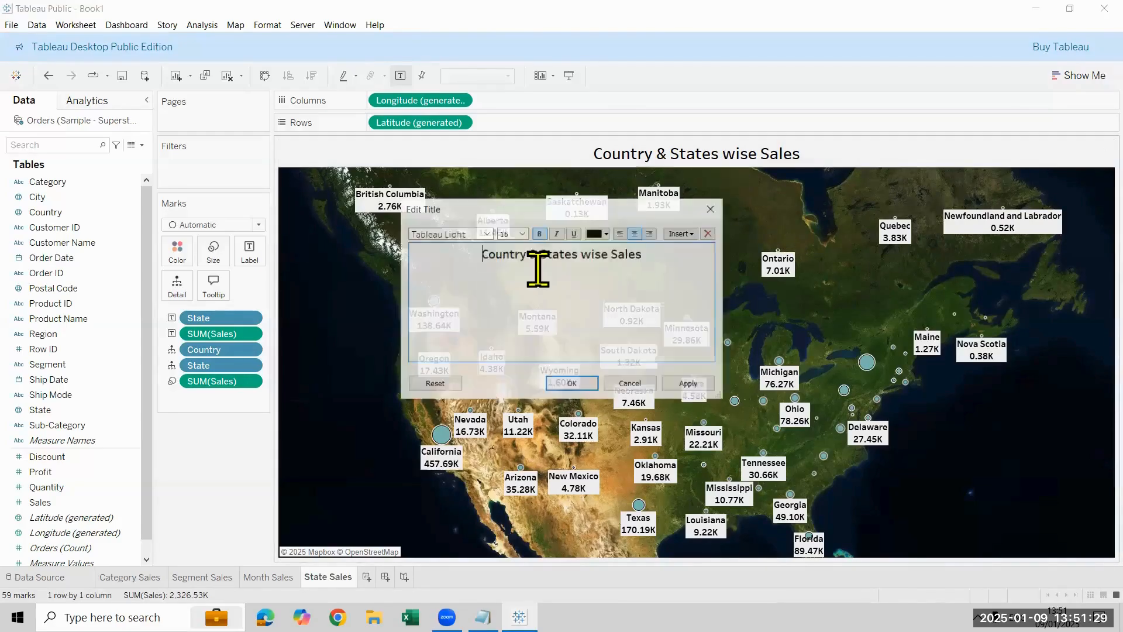
click(572, 255)
key(BackSpace)
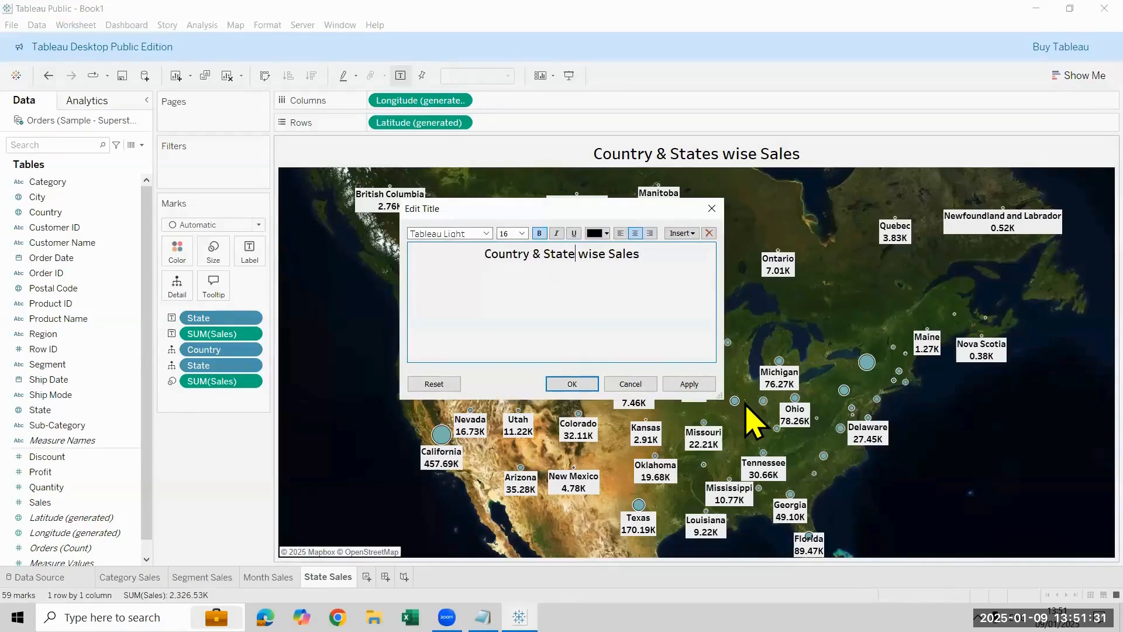
click(572, 384)
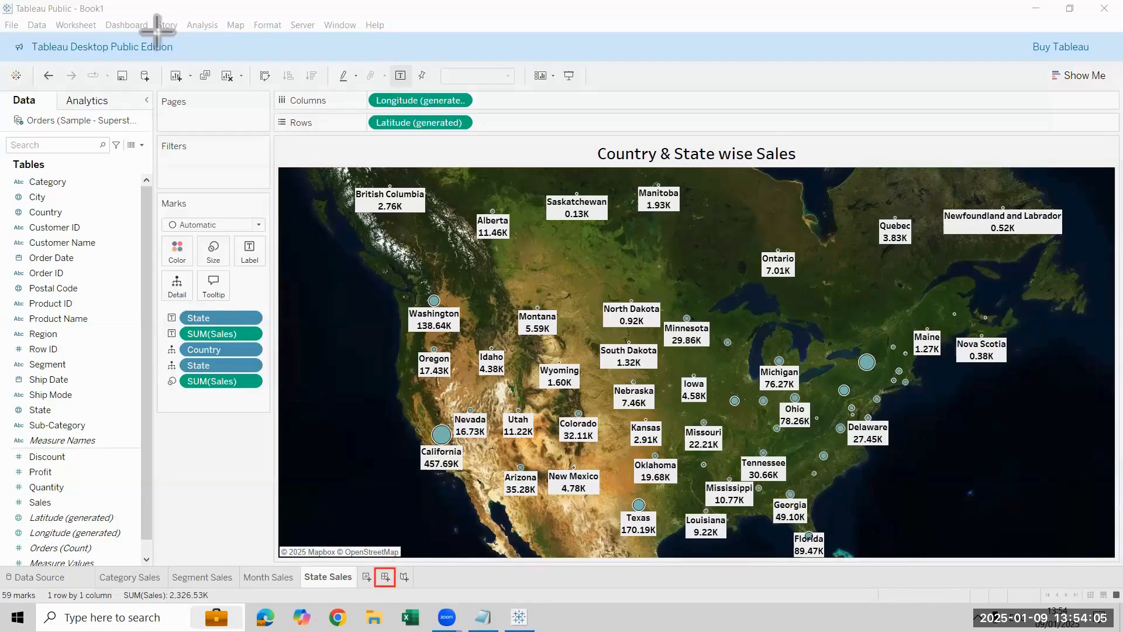
Step: Create a new dashboard in the workbook
drag(94, 10, 154, 38)
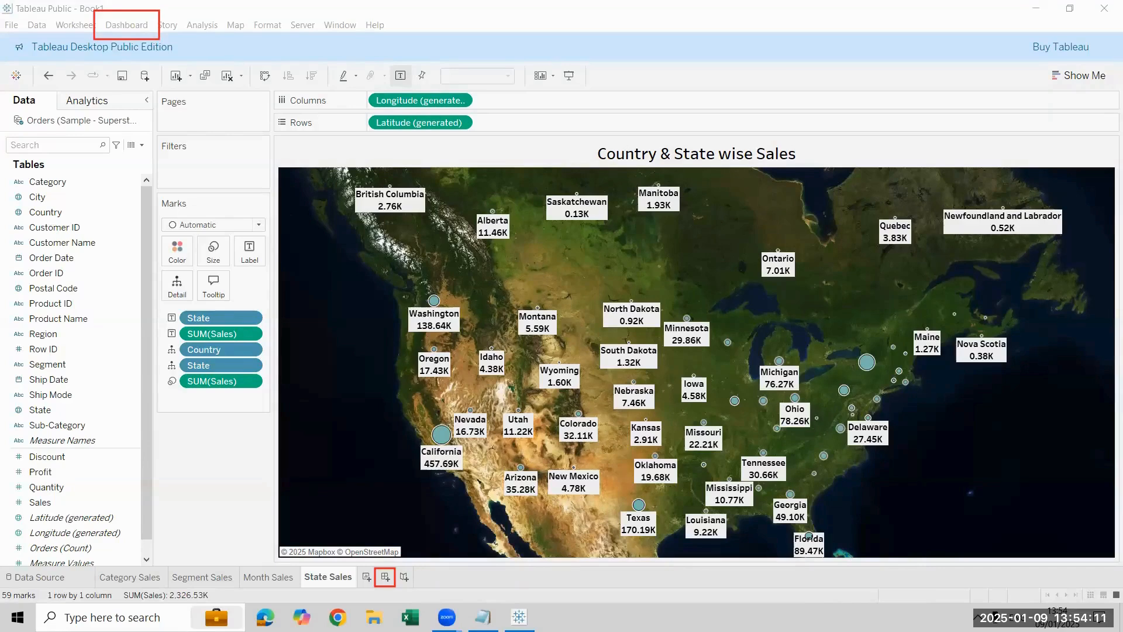
click(126, 25)
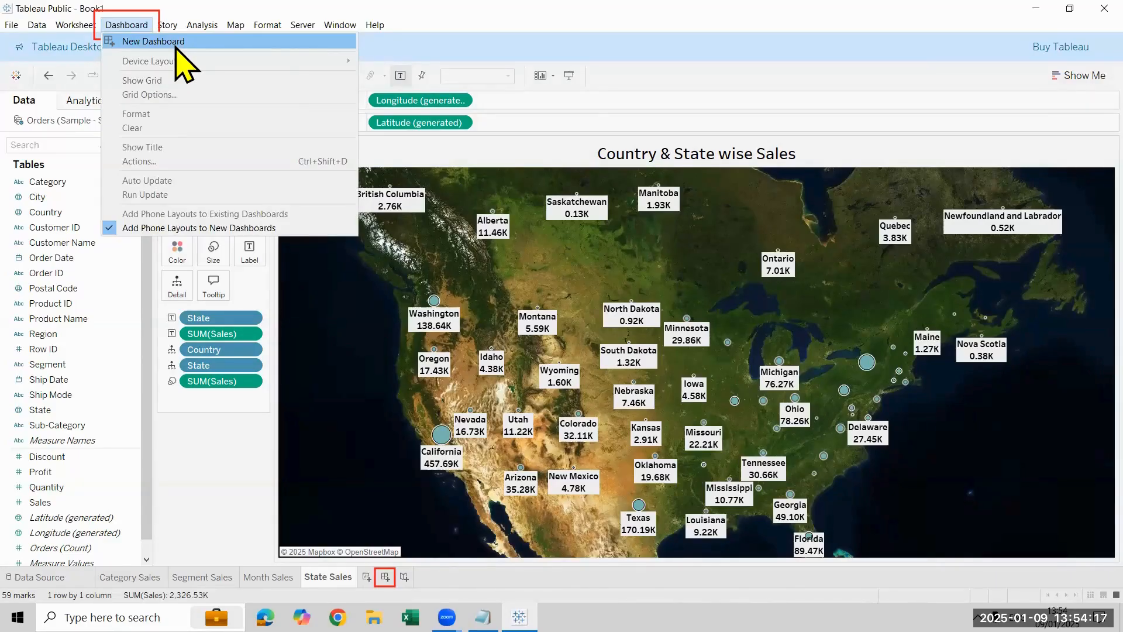
click(176, 48)
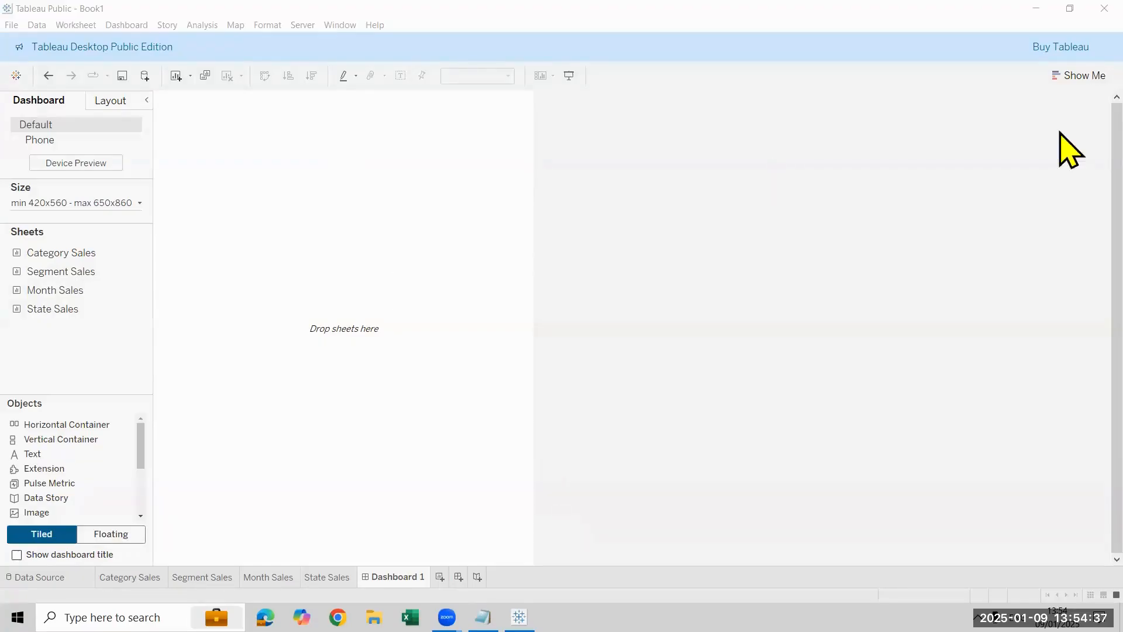
Step: Set the dashboard size to Automatic and place the Category Sales sheet on it
click(139, 205)
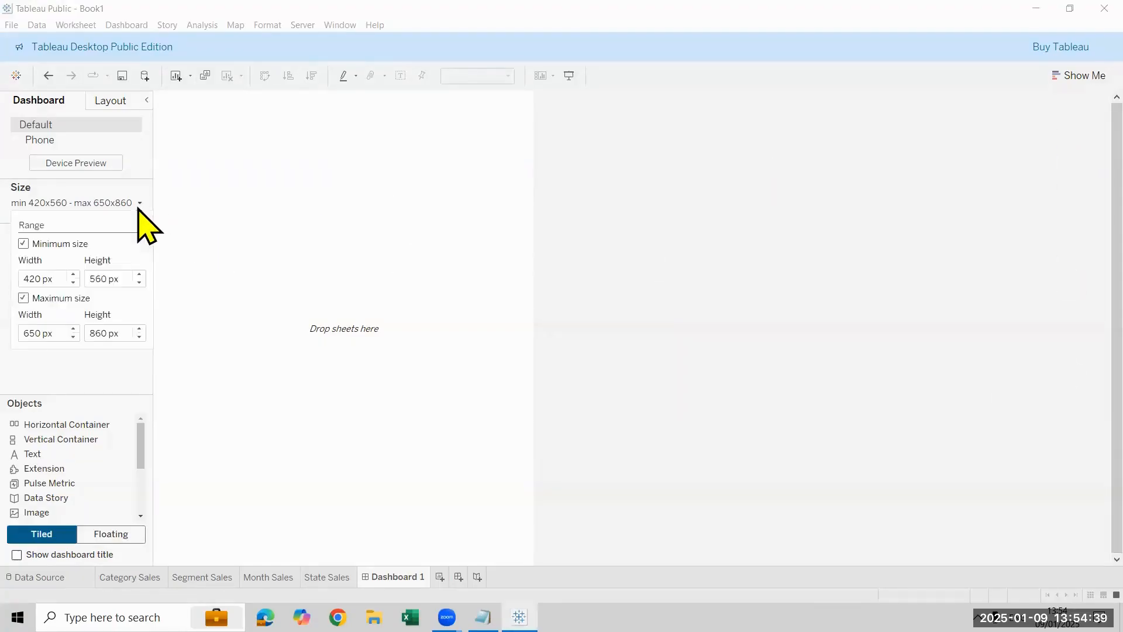
click(134, 228)
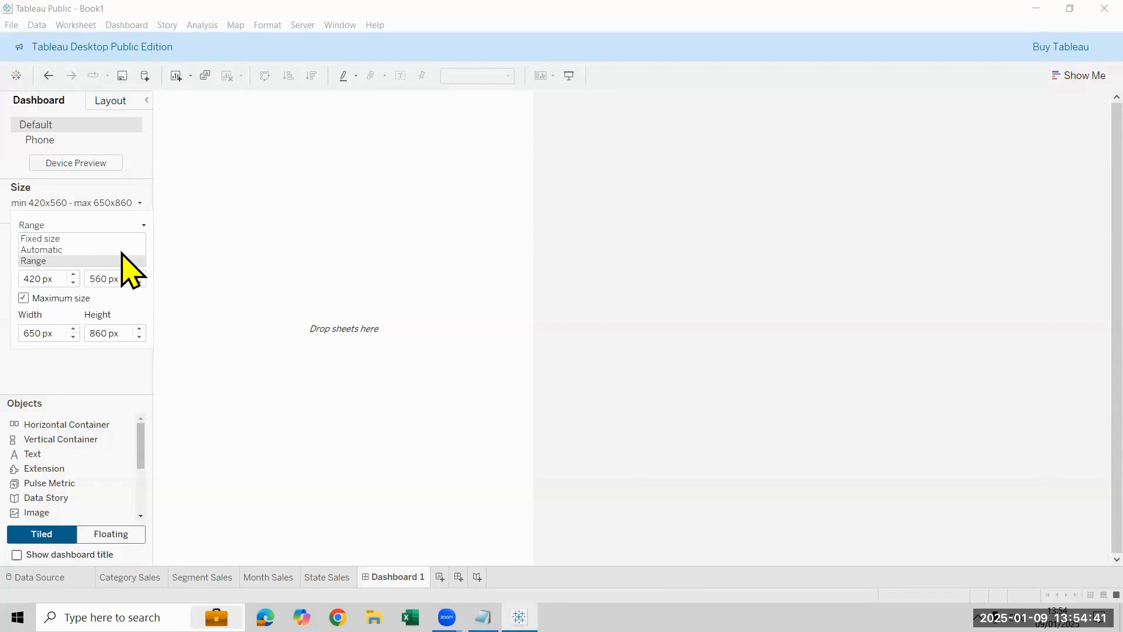
click(122, 250)
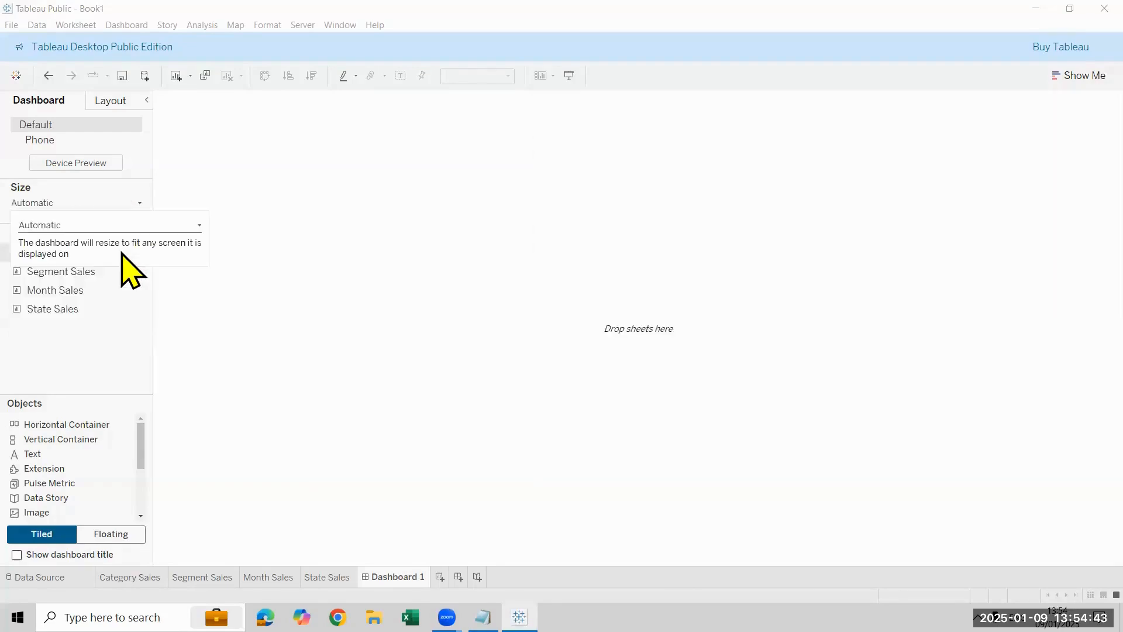
click(825, 178)
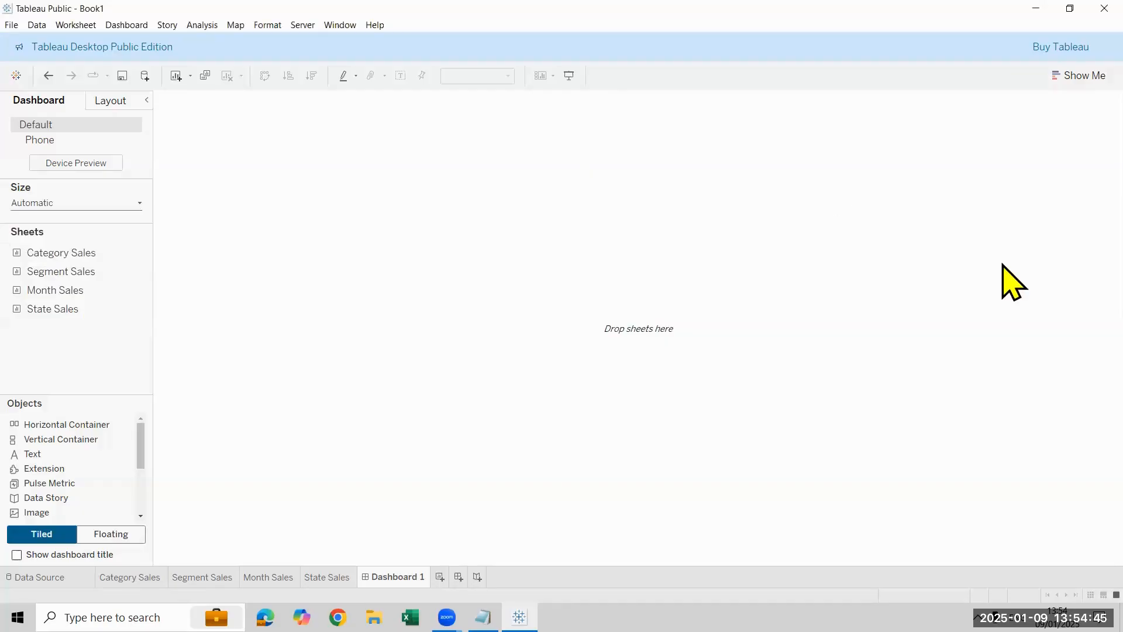
drag(55, 256, 335, 260)
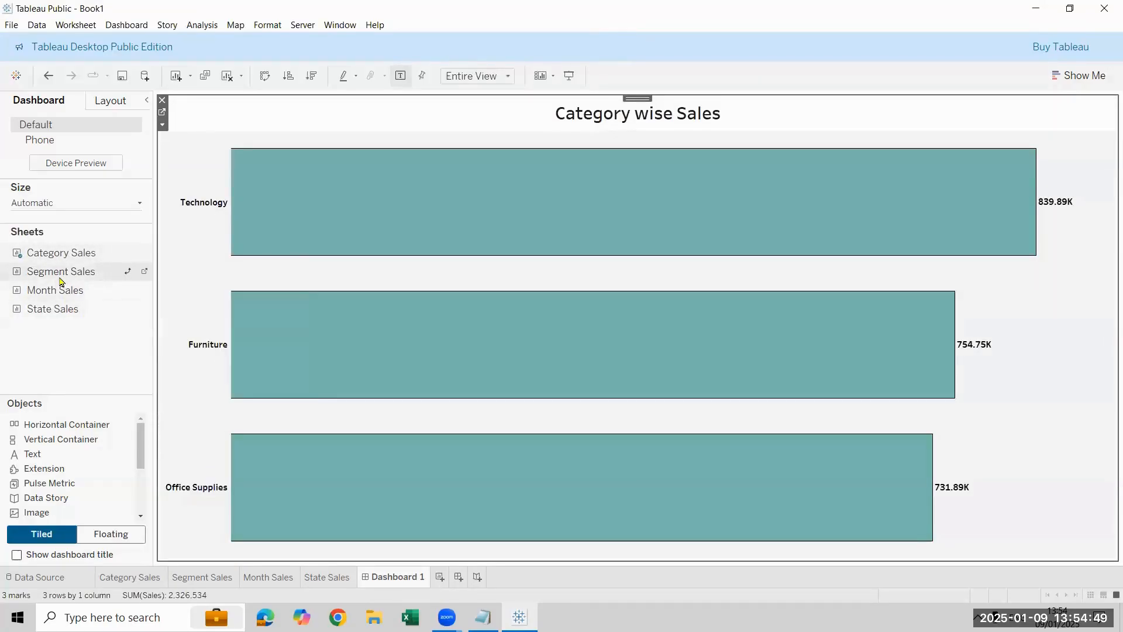
Step: Add the Segment Sales, Month Sales and State Sales sheets to the dashboard, forming a two-by-two grid with Category Sales
mouse_move(62, 280)
mouse_down()
mouse_move(570, 275)
mouse_move(630, 354)
mouse_move(813, 354)
mouse_move(727, 394)
mouse_move(20, 298)
mouse_move(346, 378)
mouse_move(376, 413)
mouse_up()
drag(78, 316, 814, 439)
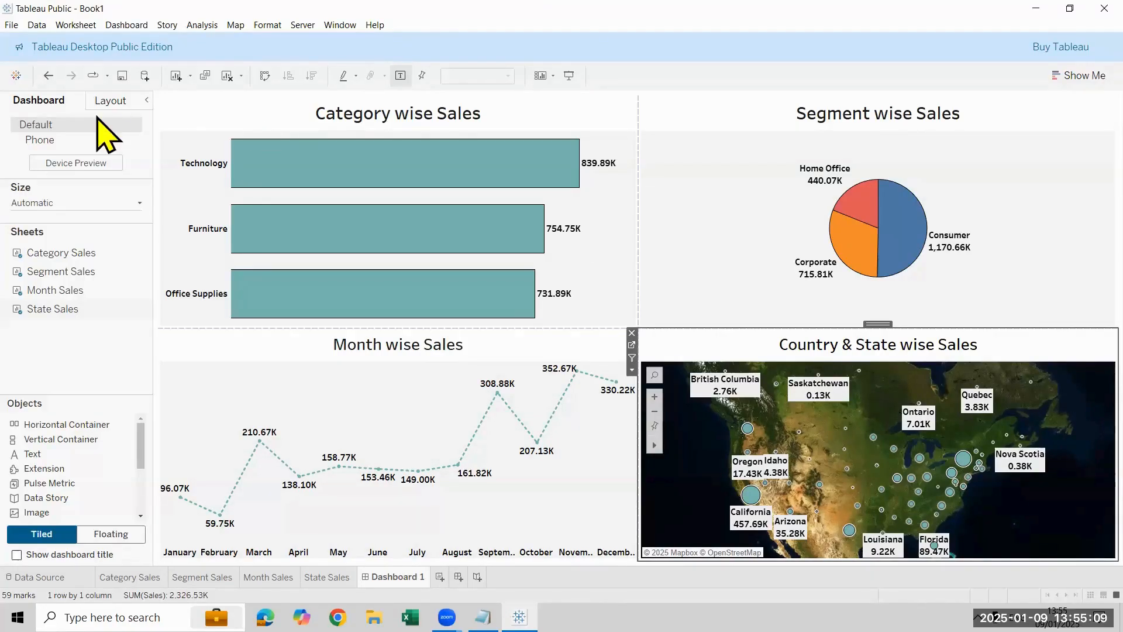
Step: Add a blank worksheet, delete it and start over with an empty dashboard
click(178, 77)
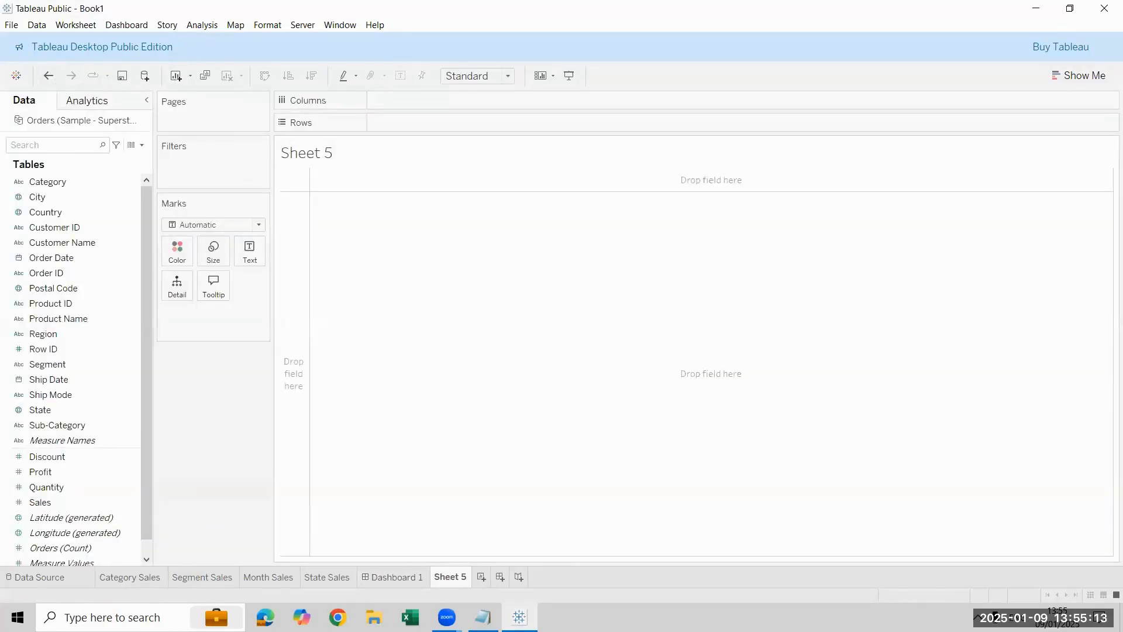
right_click(453, 577)
click(487, 449)
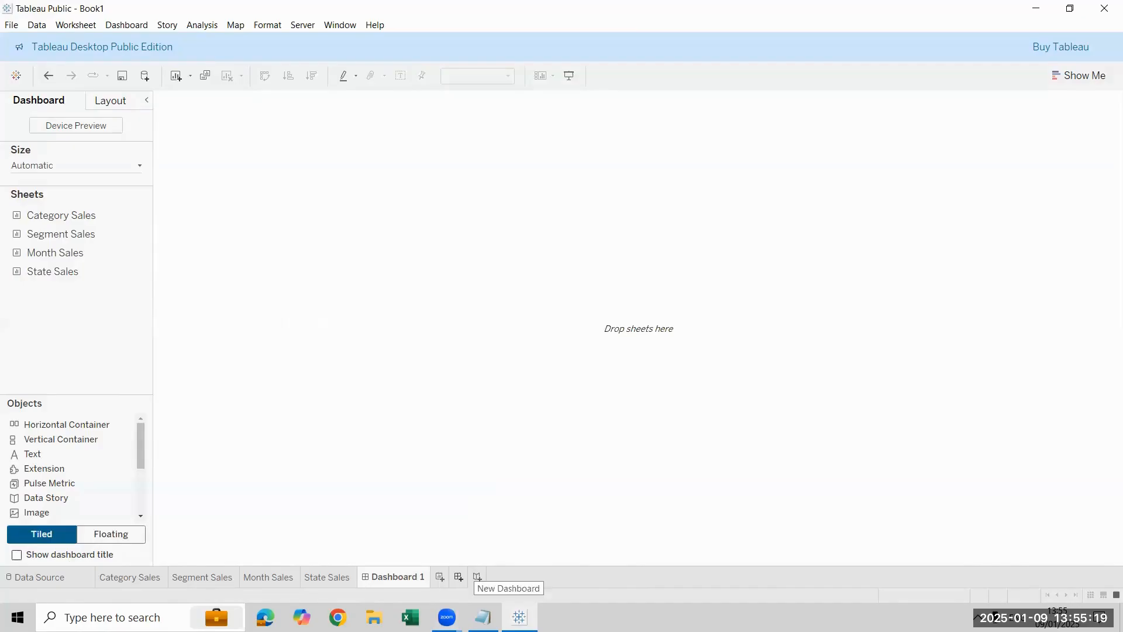
Step: Choose Automatic as the size of the empty dashboard
click(113, 26)
click(316, 430)
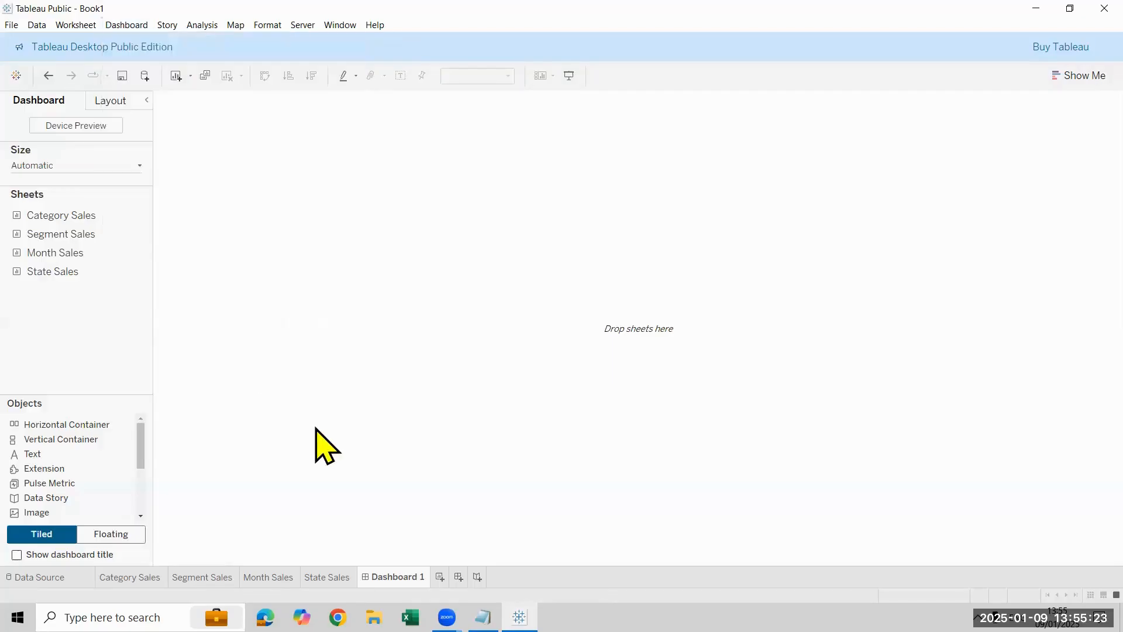
click(112, 169)
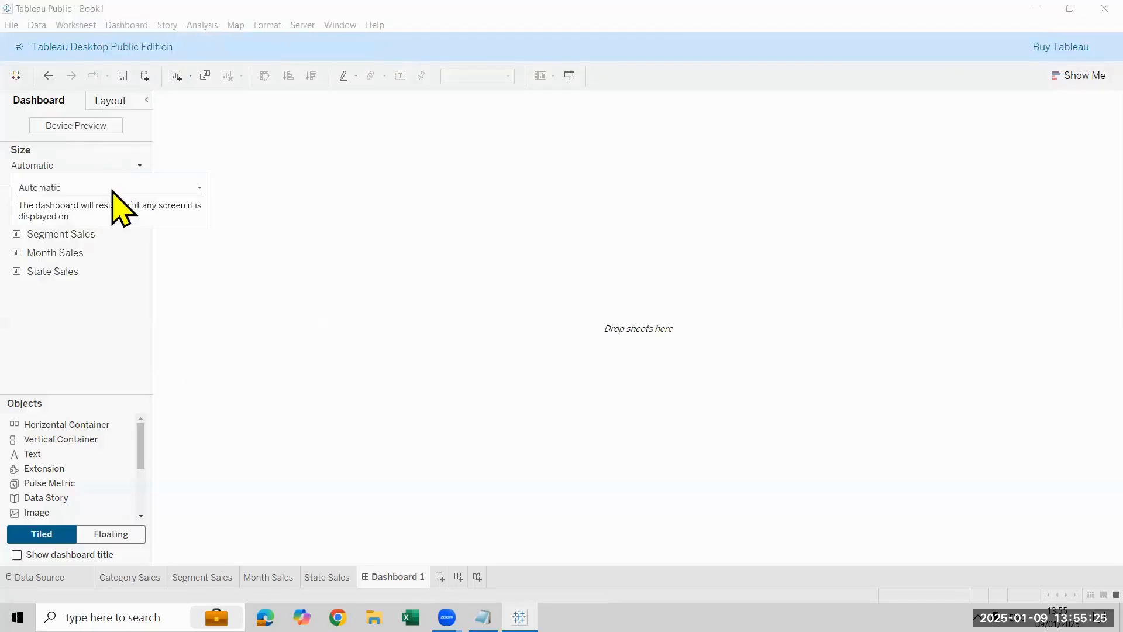
click(112, 189)
click(111, 212)
Step: Preview the empty dashboard as Desktop, Tablet and Phone, return to the Default device type and close the preview
click(74, 135)
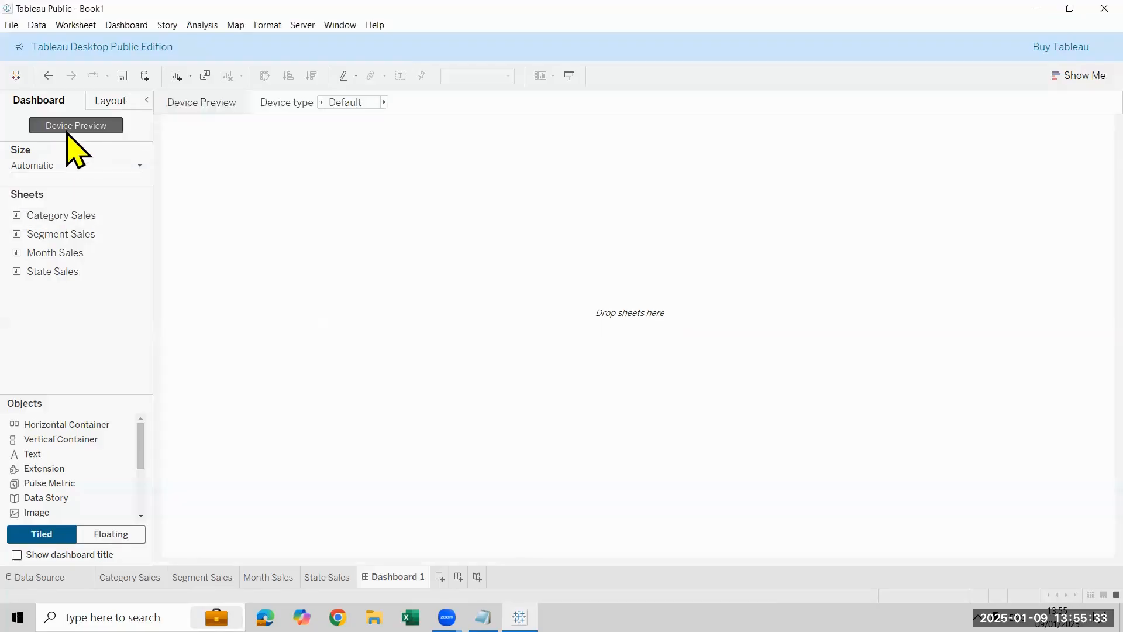
click(384, 102)
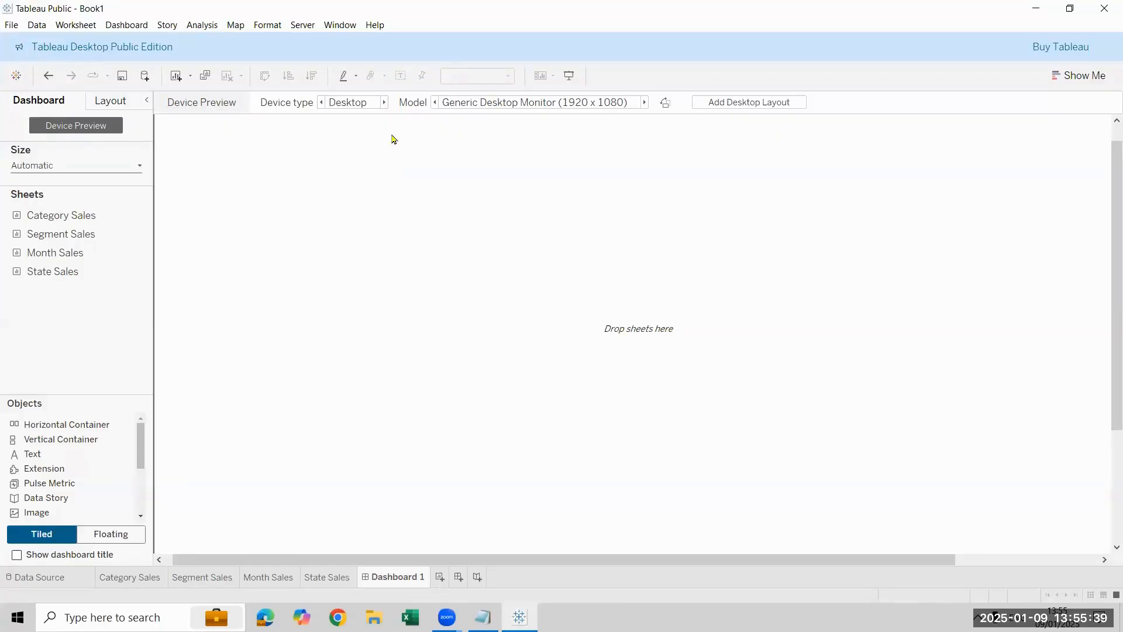
click(384, 103)
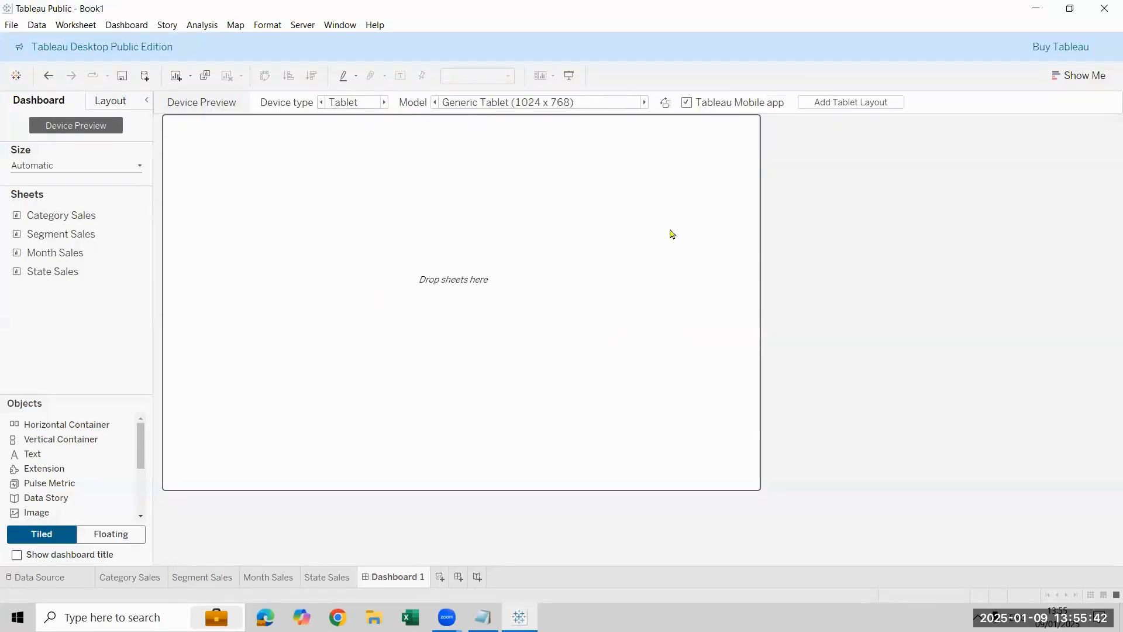
click(384, 103)
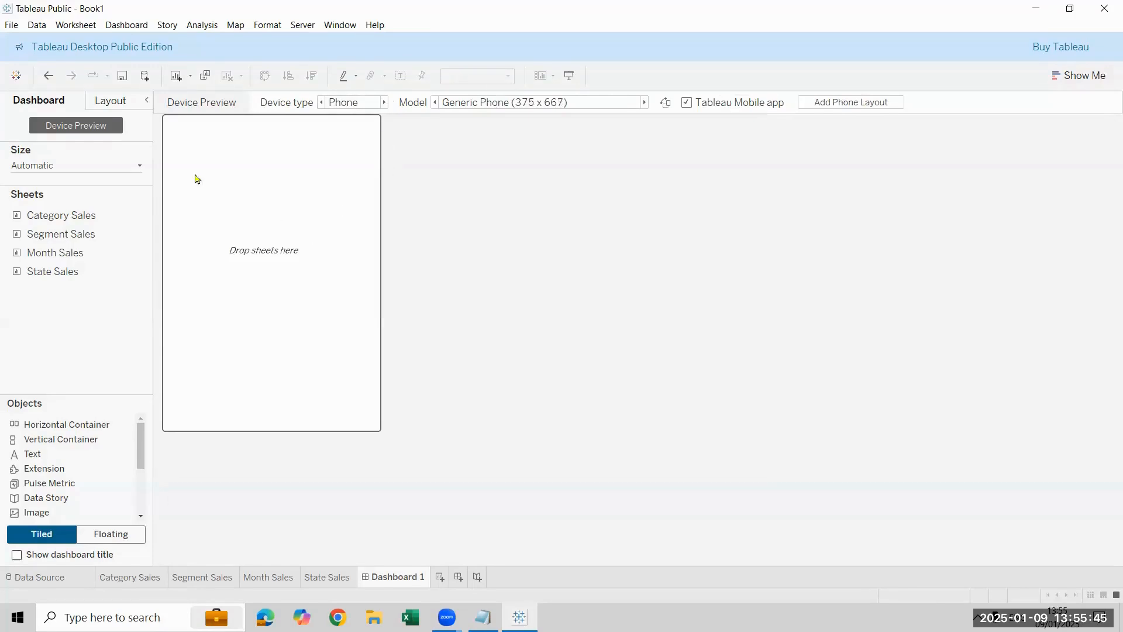
click(384, 103)
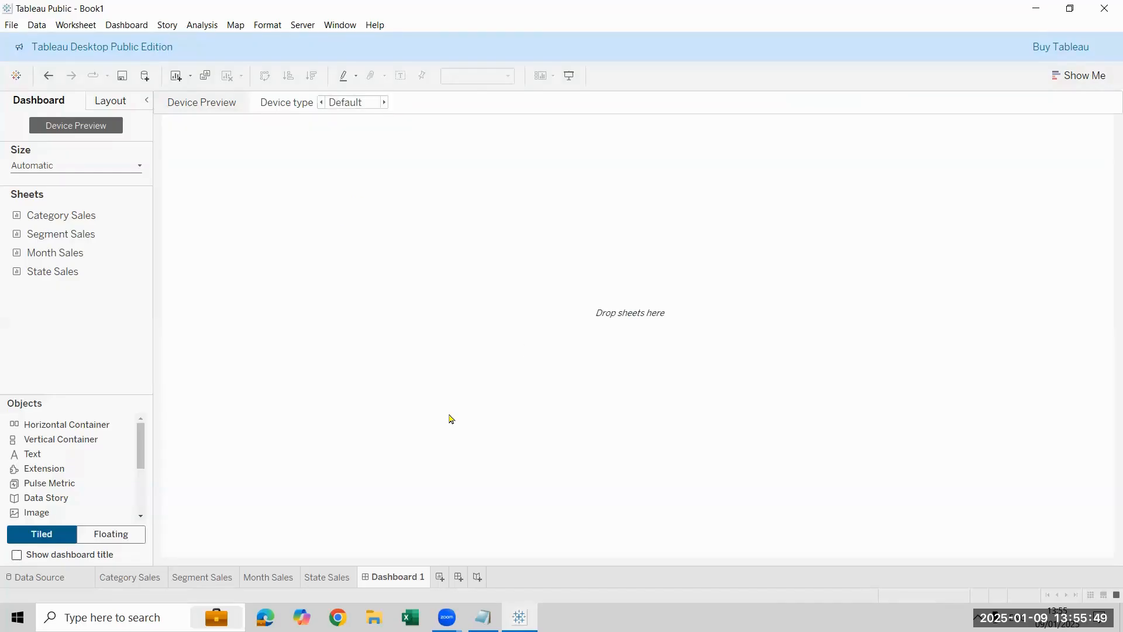
click(74, 132)
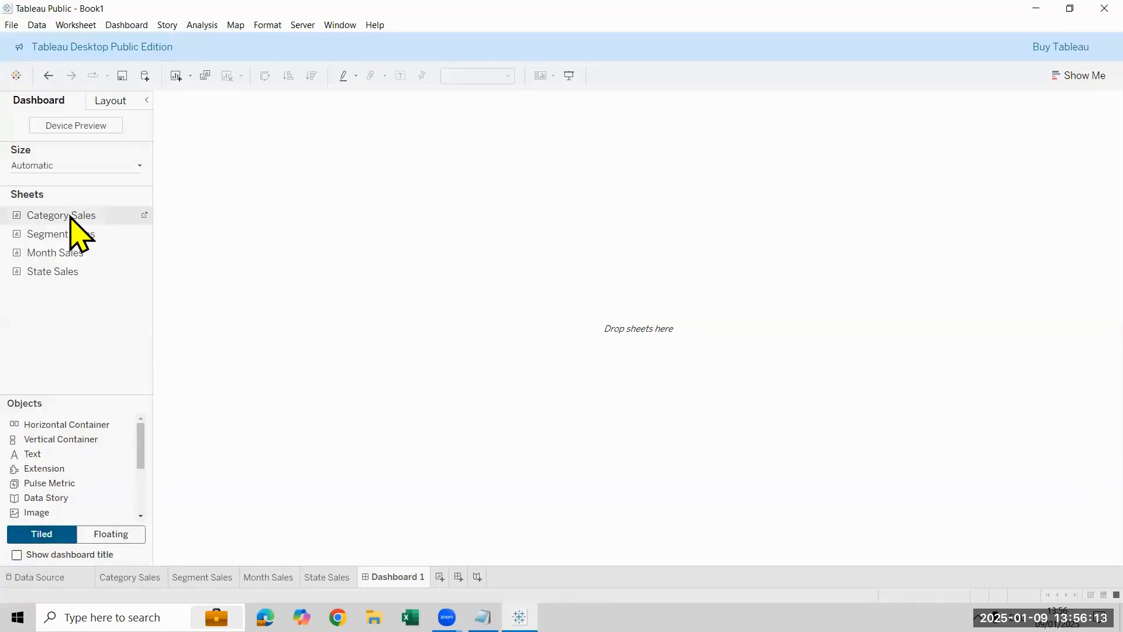
Step: Try the Category Sales sheet as a tiled and as a movable floating object, remove it each time and return to tiled placement
drag(68, 216, 410, 228)
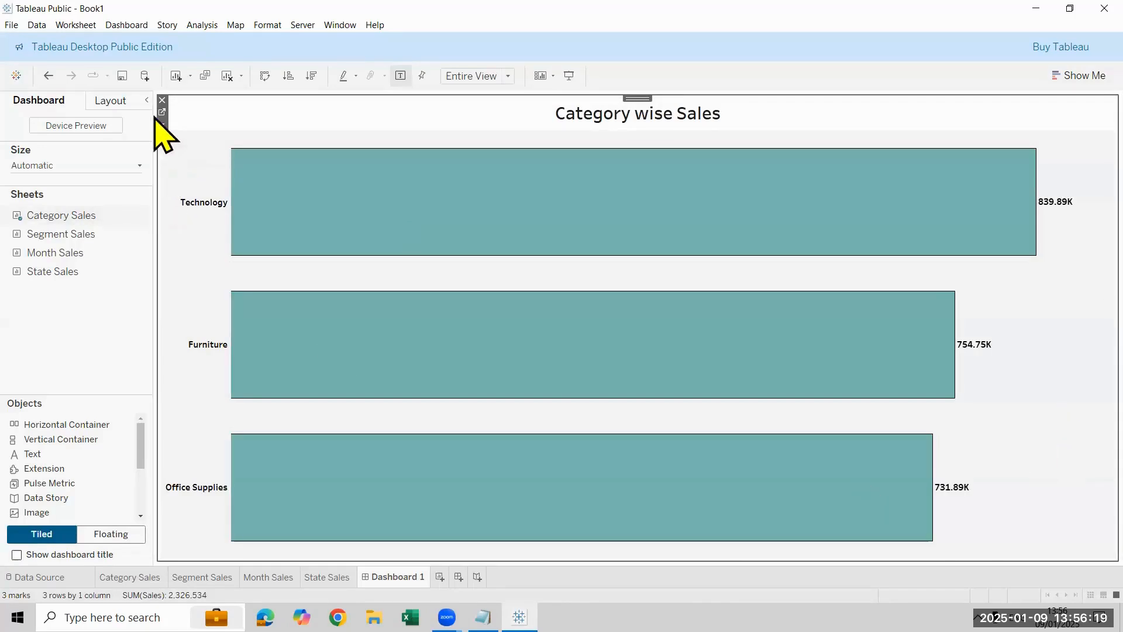
click(163, 101)
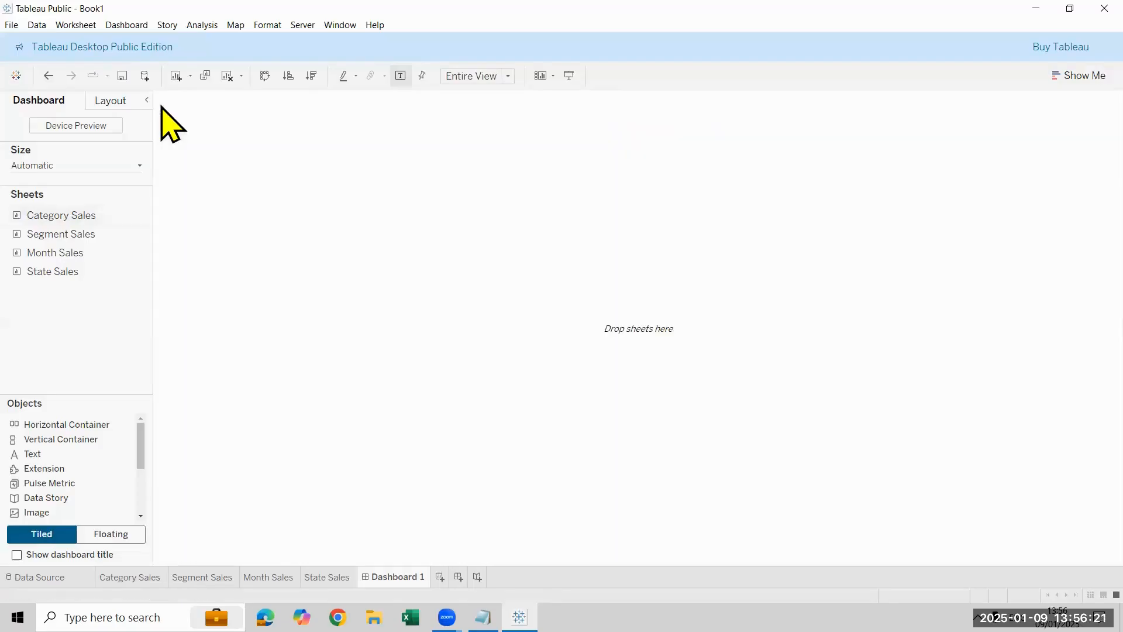
click(112, 535)
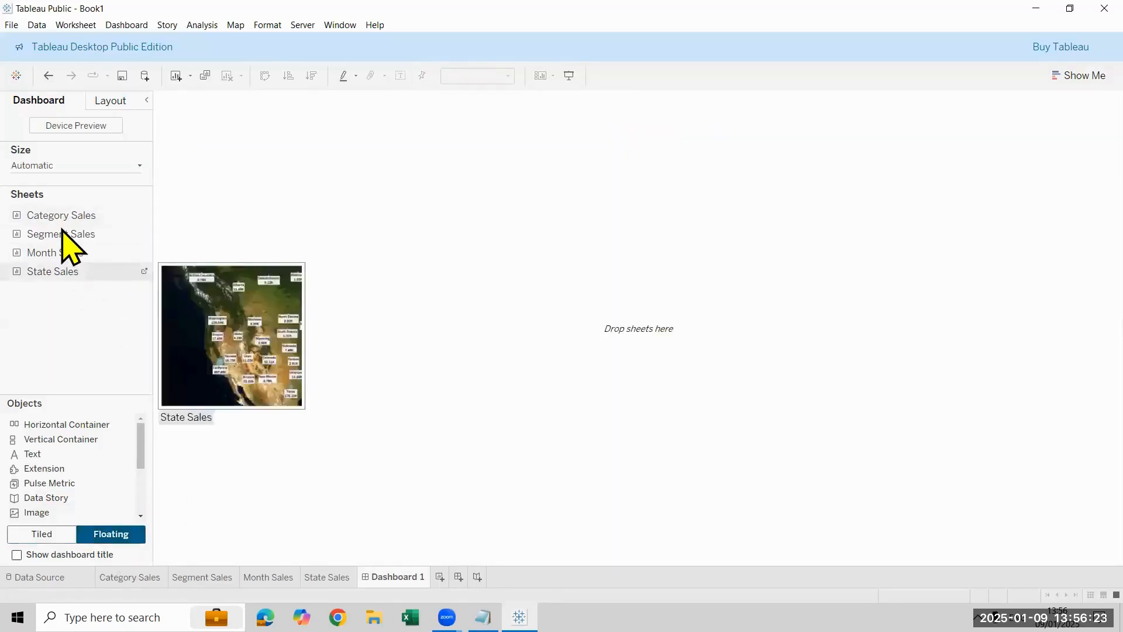
drag(58, 217, 262, 205)
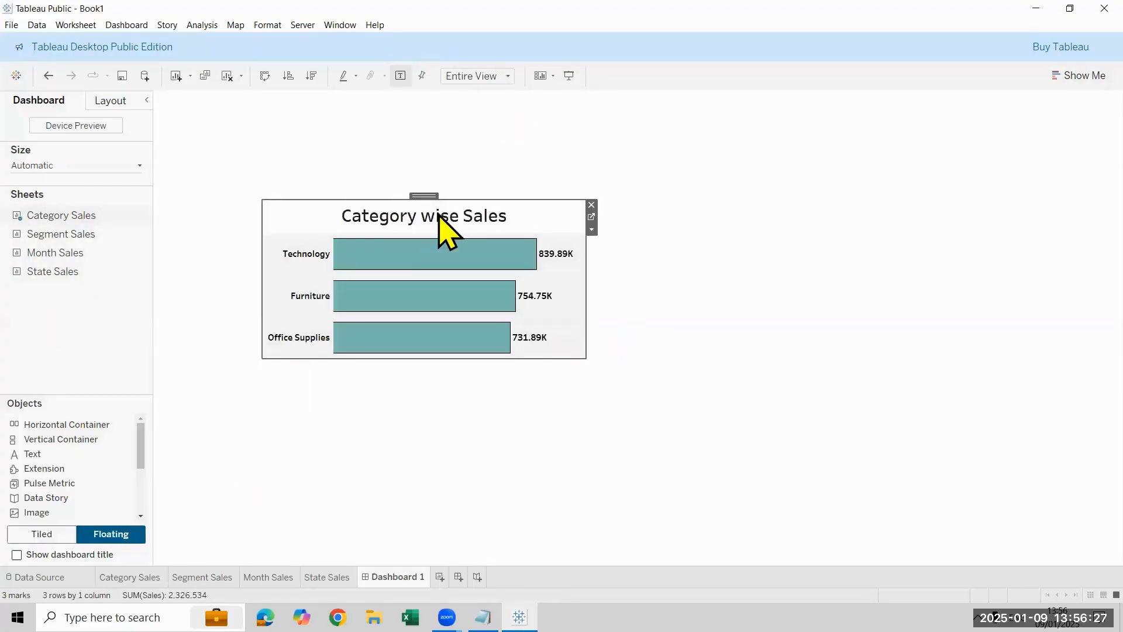
drag(436, 195, 588, 327)
drag(883, 386, 354, 387)
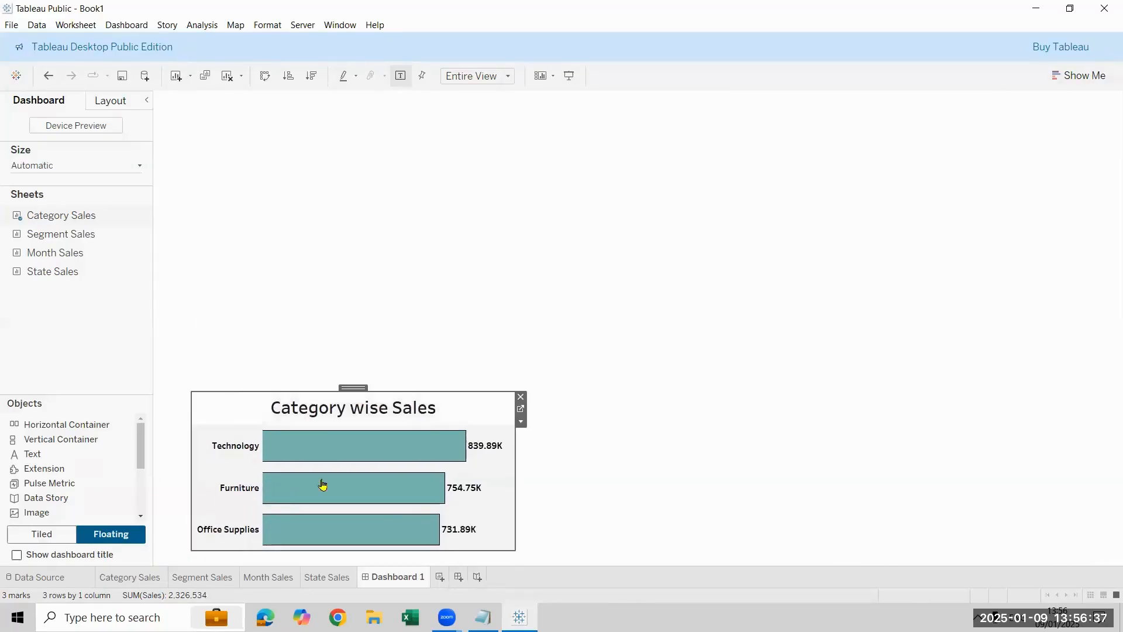
click(521, 397)
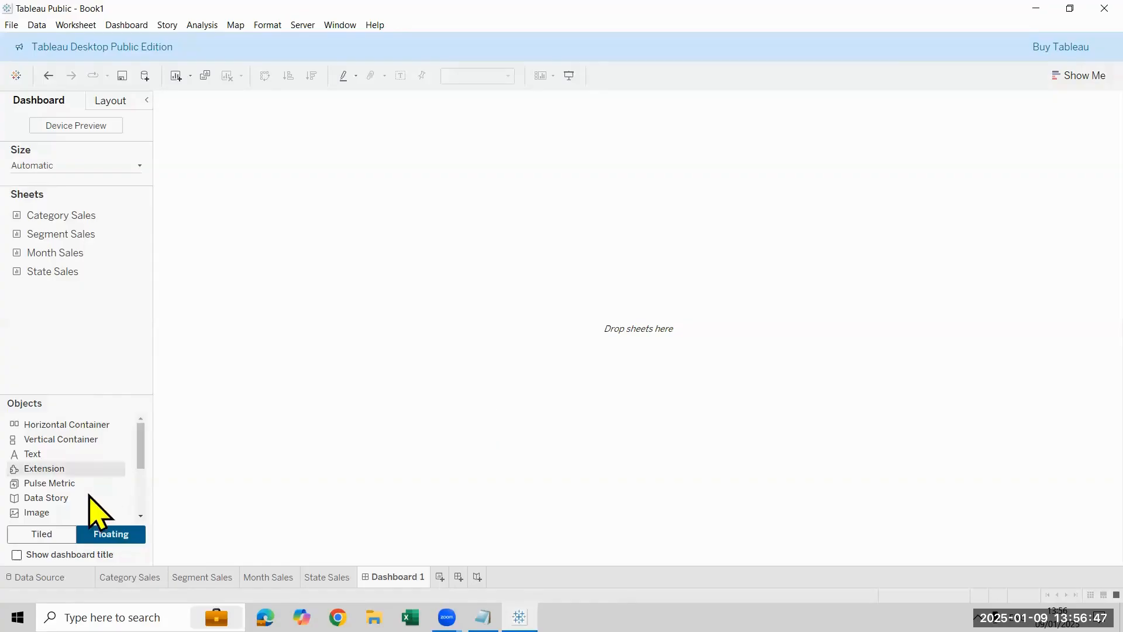
click(65, 540)
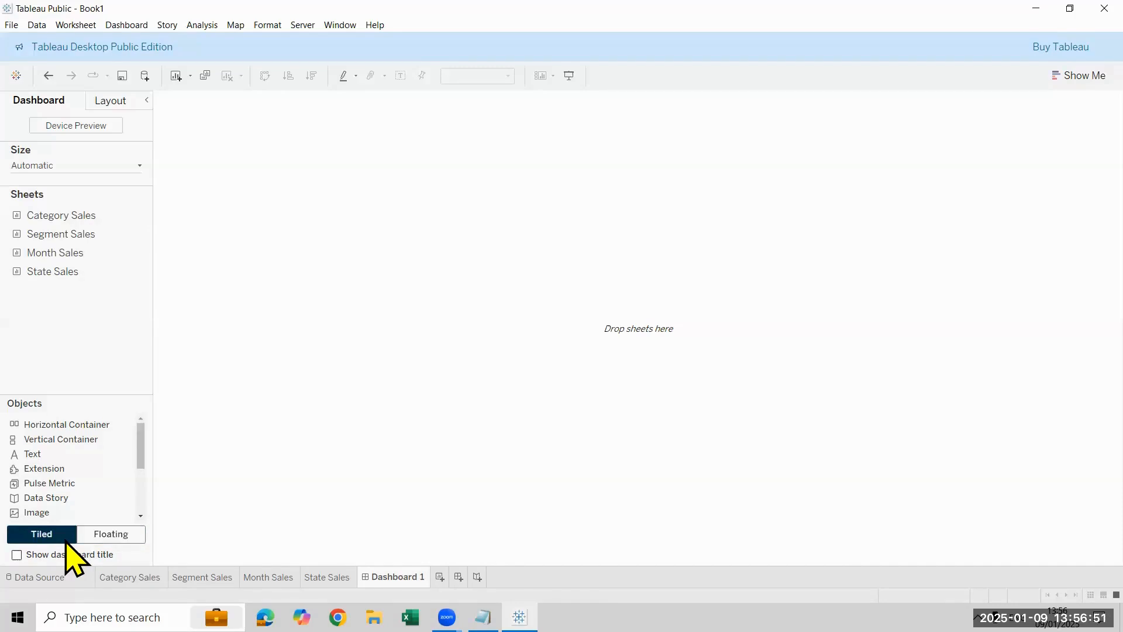
Step: Place the Category Sales sheet on the dashboard and add Segment Sales beside it in the right half
mouse_move(100, 224)
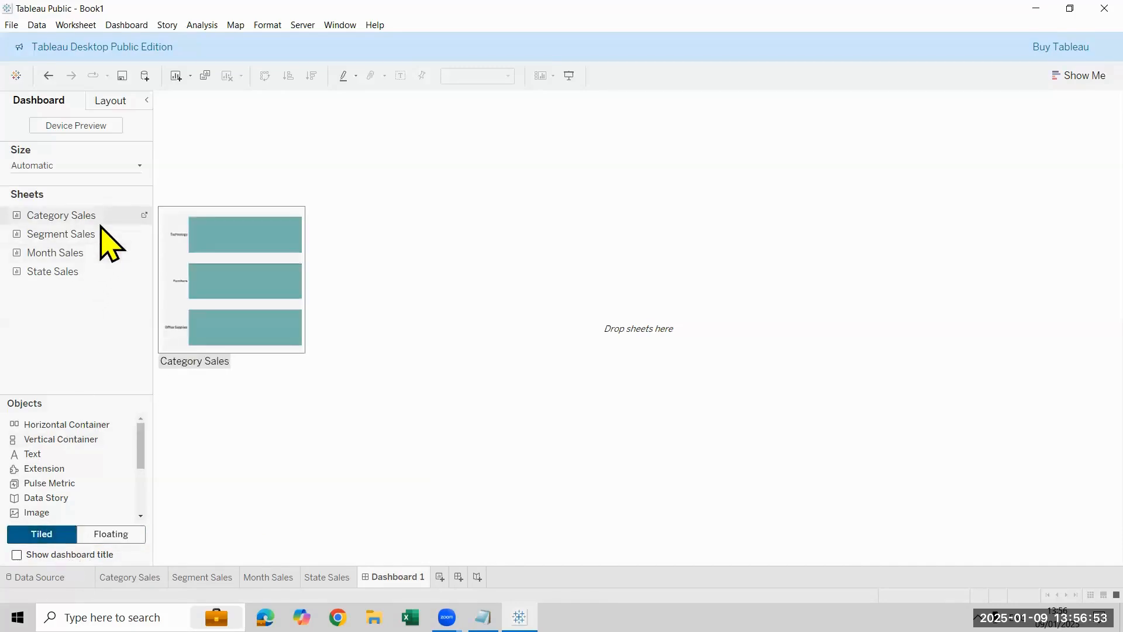
drag(101, 225, 299, 198)
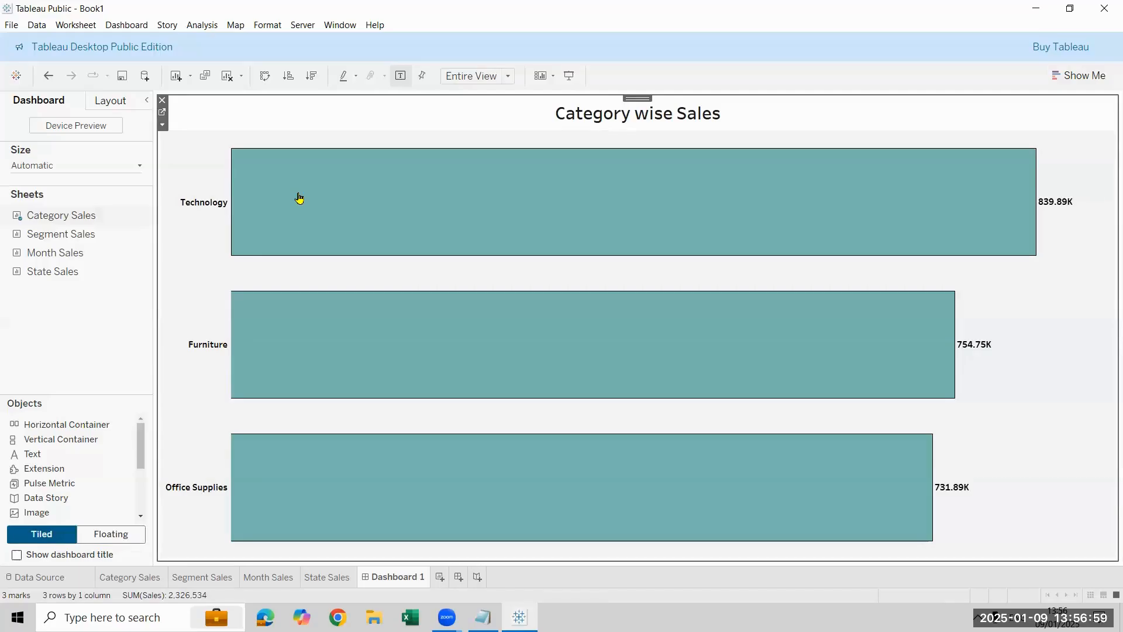
mouse_move(35, 234)
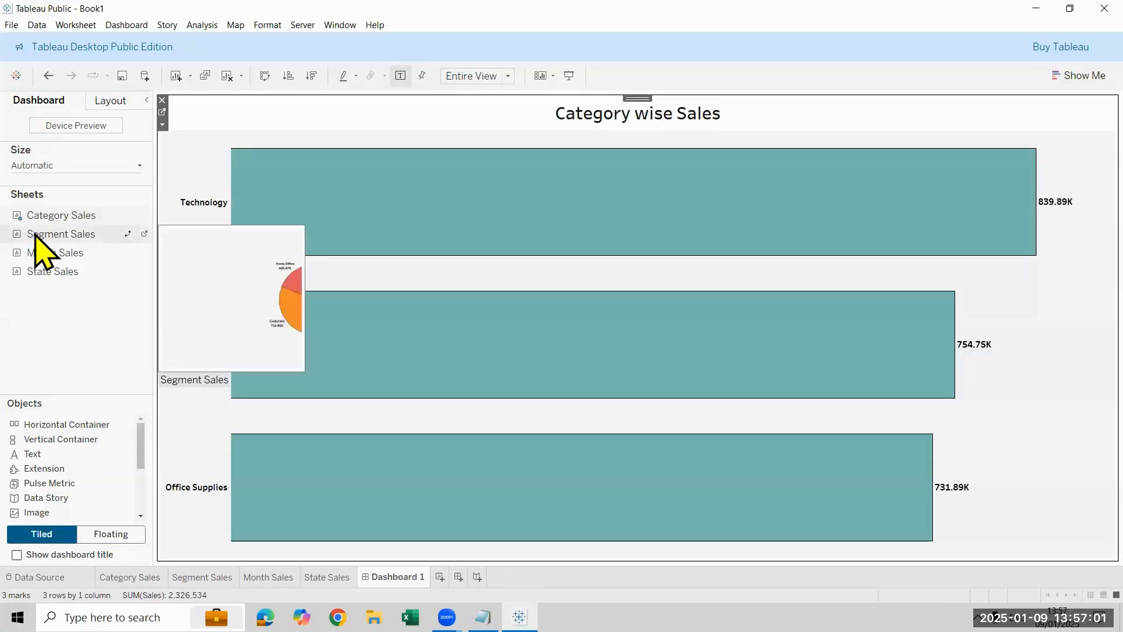
drag(35, 234, 752, 233)
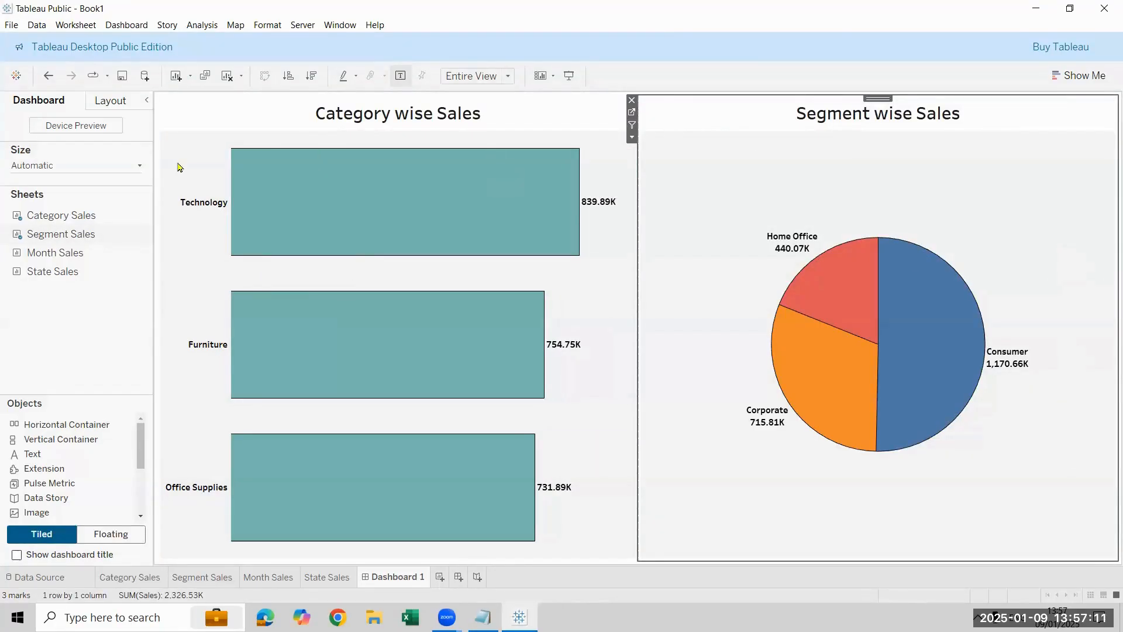
Step: Add Month Sales below the category chart and State Sales below the segment pie chart
mouse_move(79, 260)
drag(82, 261, 325, 318)
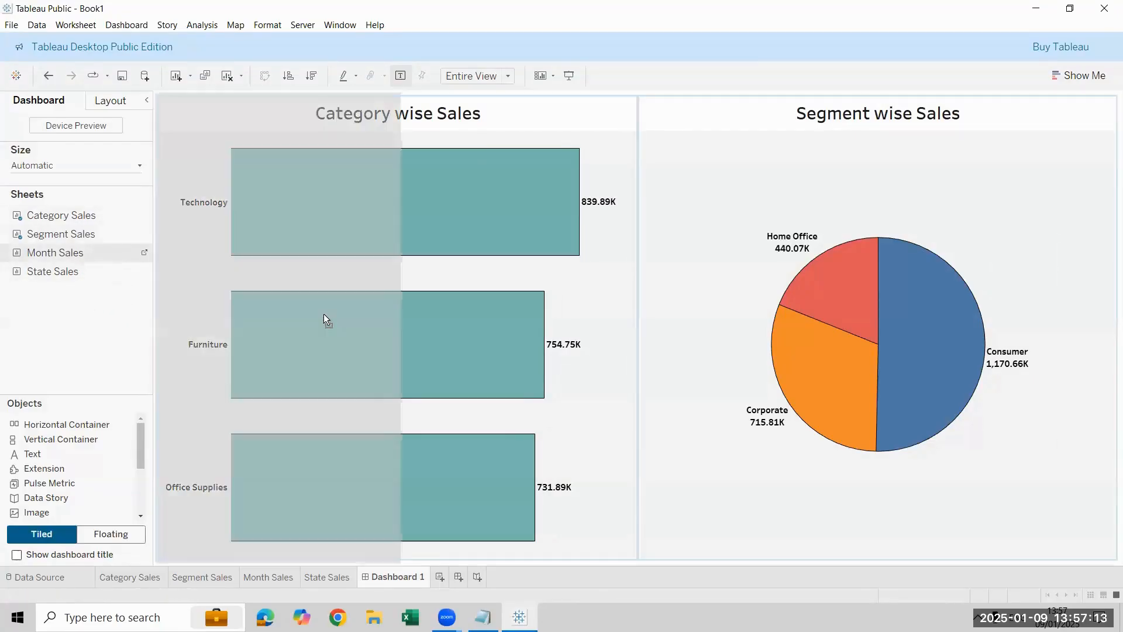
drag(398, 392, 398, 392)
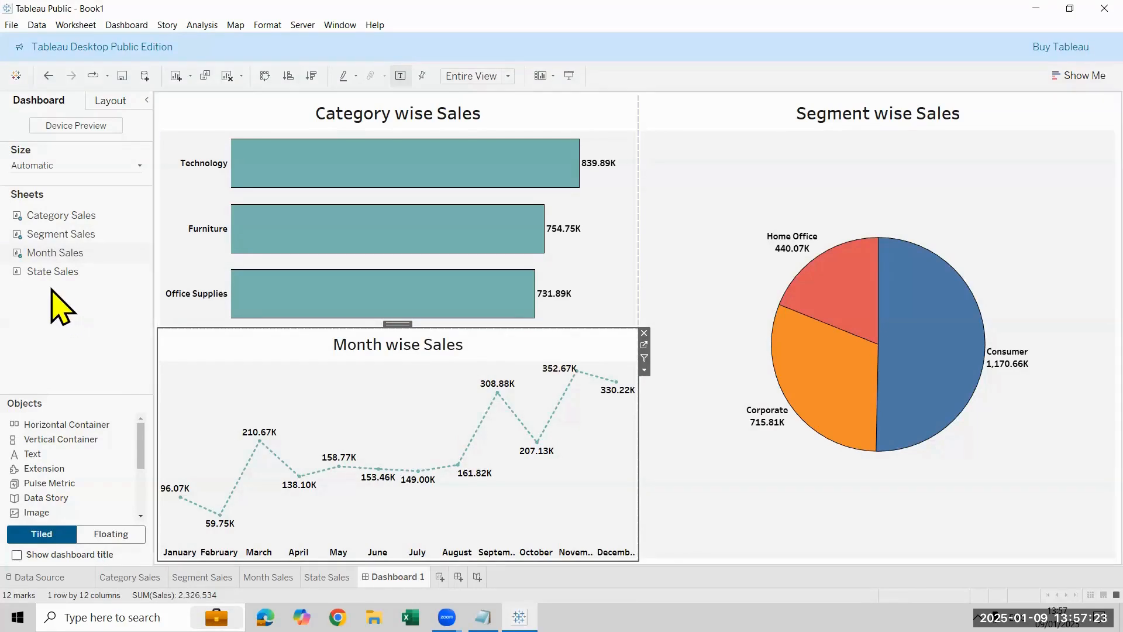
drag(51, 272, 916, 398)
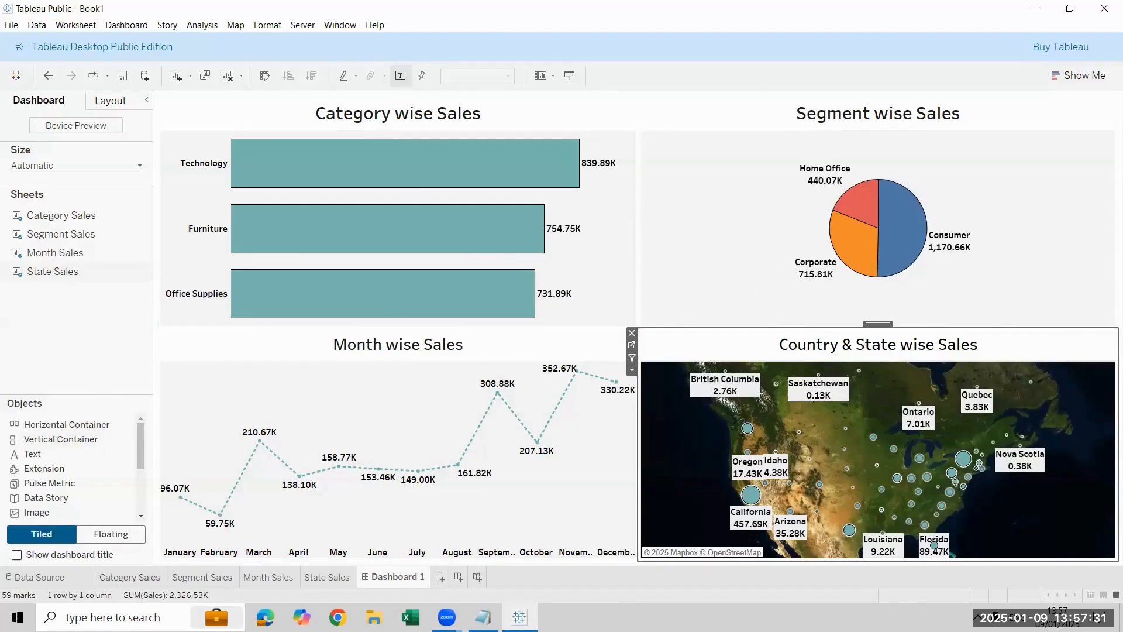
Step: Clear all four sheets from the dashboard
click(130, 577)
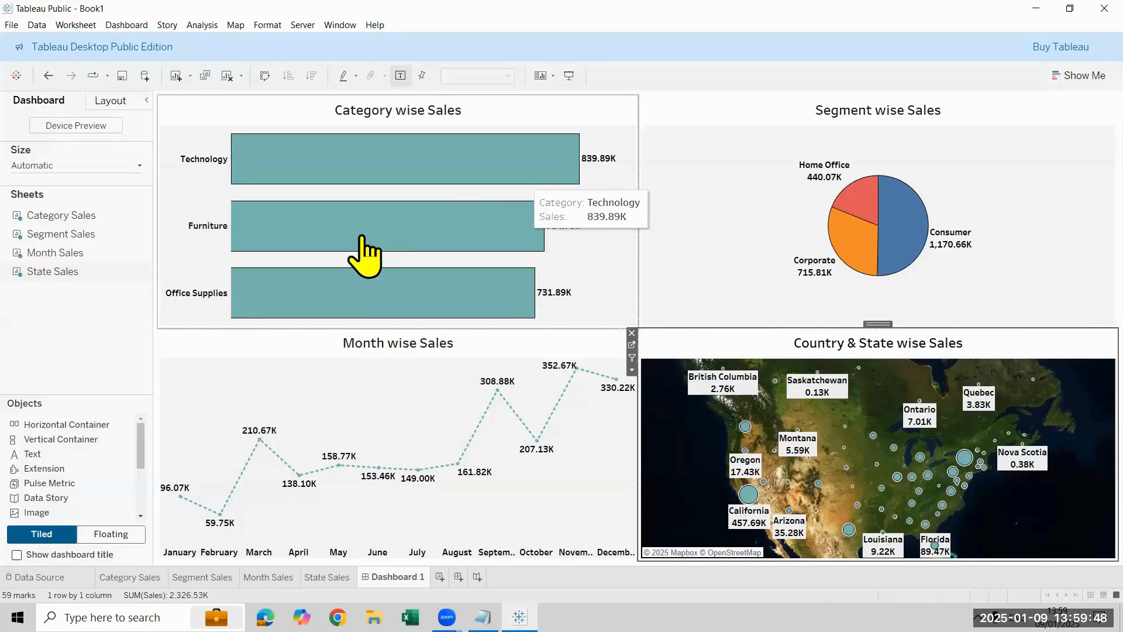
mouse_move(355, 251)
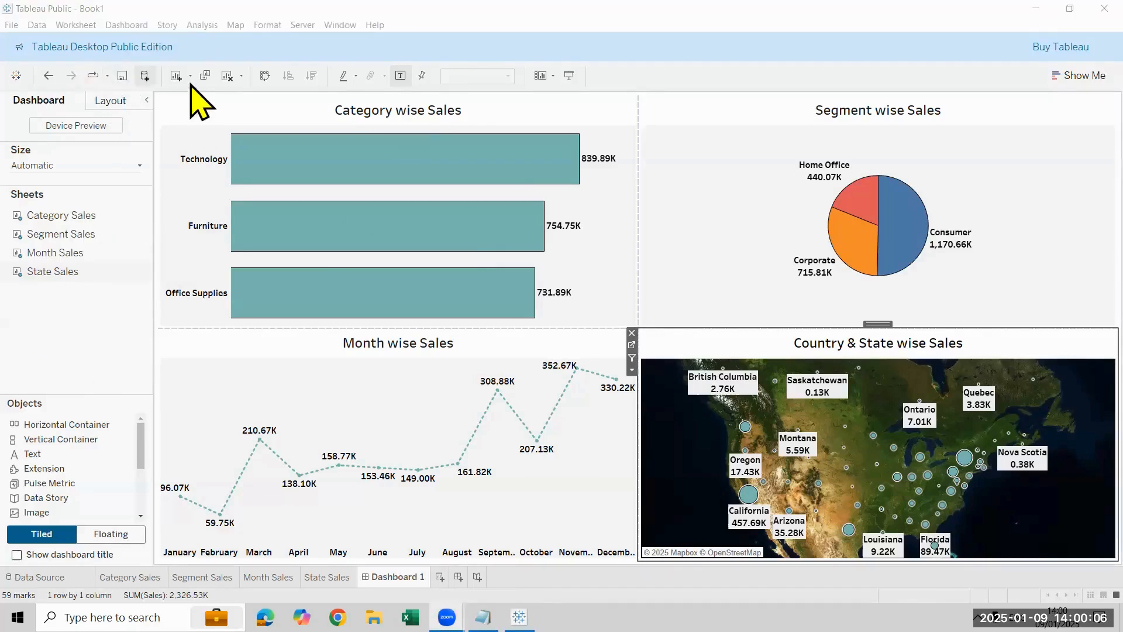
click(226, 75)
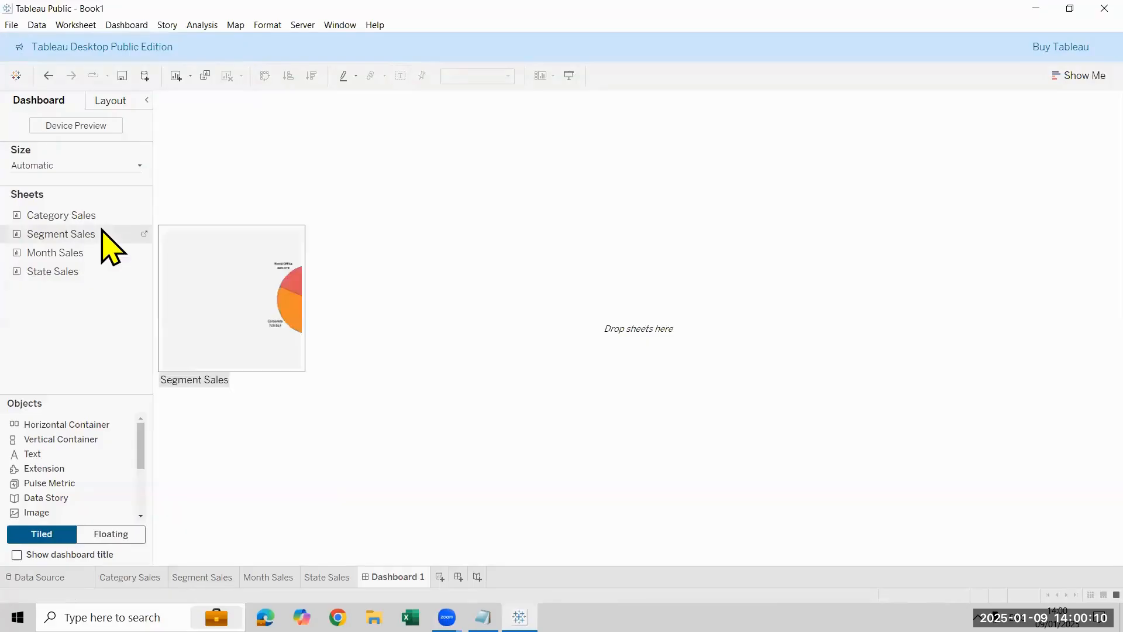
Step: Tile Category Sales in the left half of the cleared dashboard and Segment Sales in the right half
drag(92, 224, 353, 231)
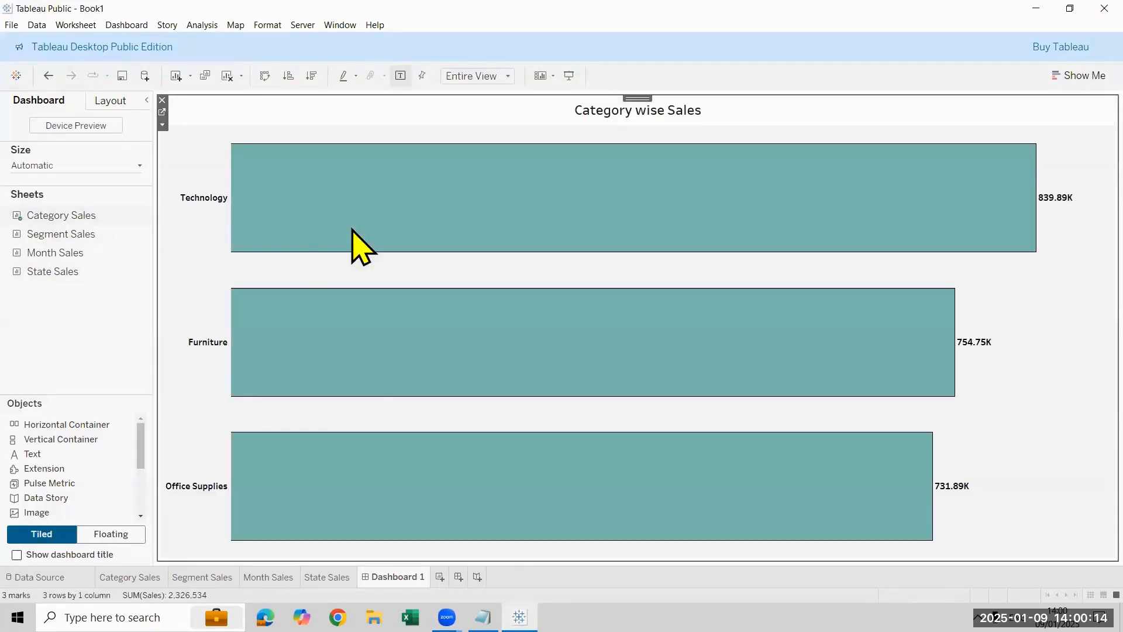
drag(53, 234, 664, 244)
drag(765, 312, 777, 322)
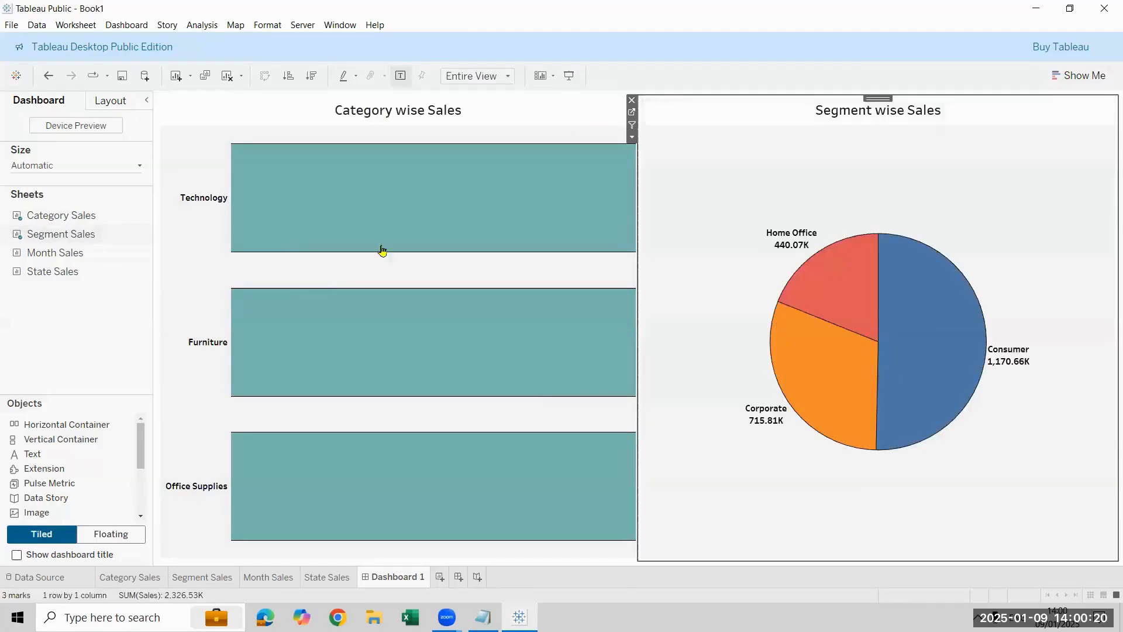
Step: Tile Month Sales beneath the category bars and State Sales beneath the segment pie to complete the two-by-two grid
mouse_move(63, 260)
drag(63, 261, 272, 282)
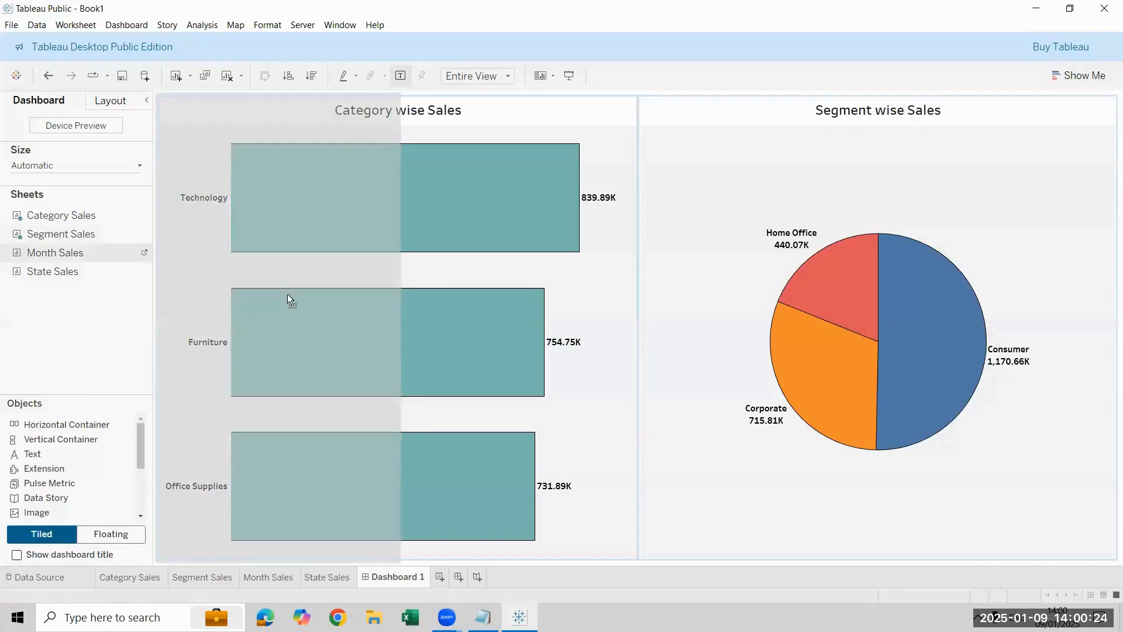
drag(345, 391, 376, 447)
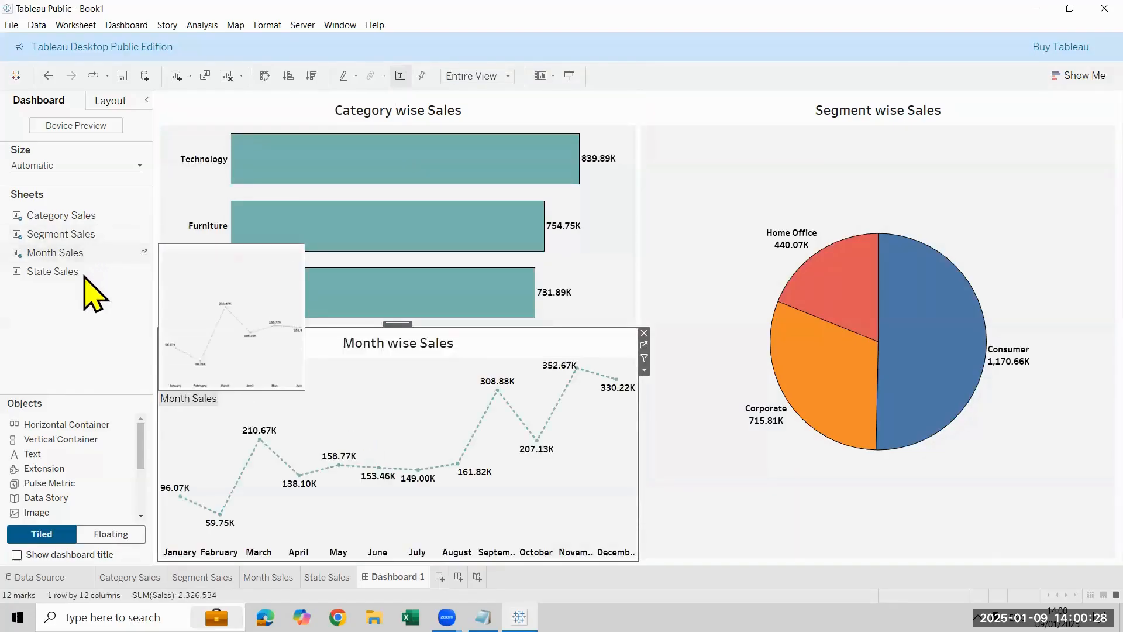
mouse_move(88, 271)
mouse_down()
mouse_move(240, 276)
mouse_move(824, 430)
mouse_move(847, 451)
mouse_up()
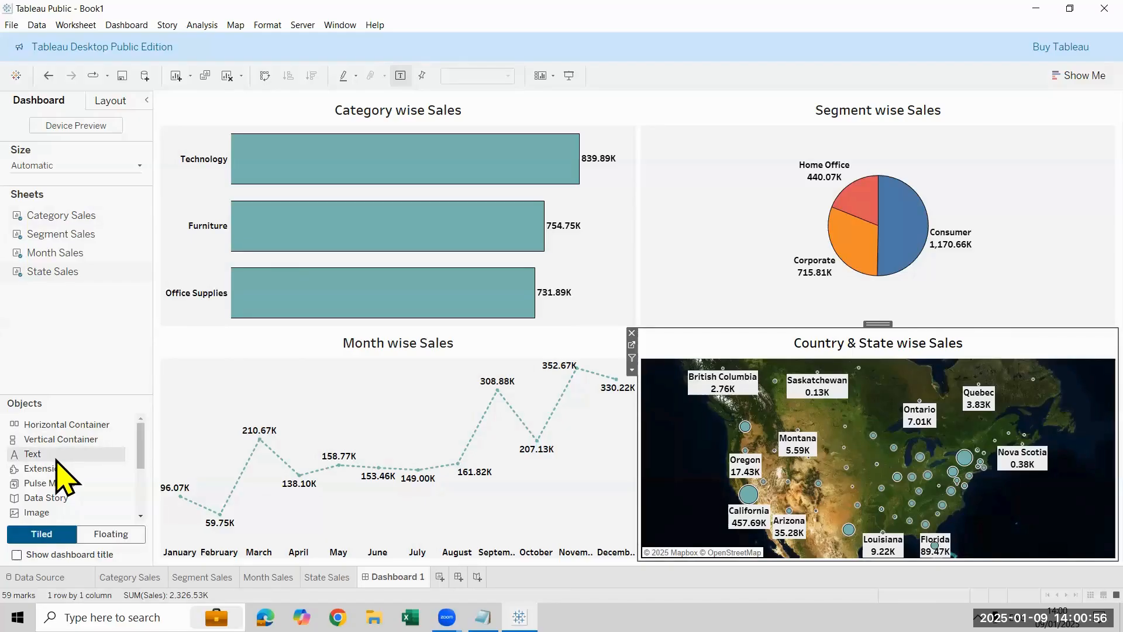
Step: Add a full-width text object above all four charts reading "Order Dashboard 2025"
mouse_move(56, 459)
mouse_down()
mouse_move(234, 408)
mouse_move(553, 184)
mouse_up()
mouse_move(623, 140)
mouse_down()
mouse_move(631, 98)
mouse_move(622, 116)
mouse_move(645, 101)
mouse_move(634, 93)
mouse_move(644, 99)
mouse_up()
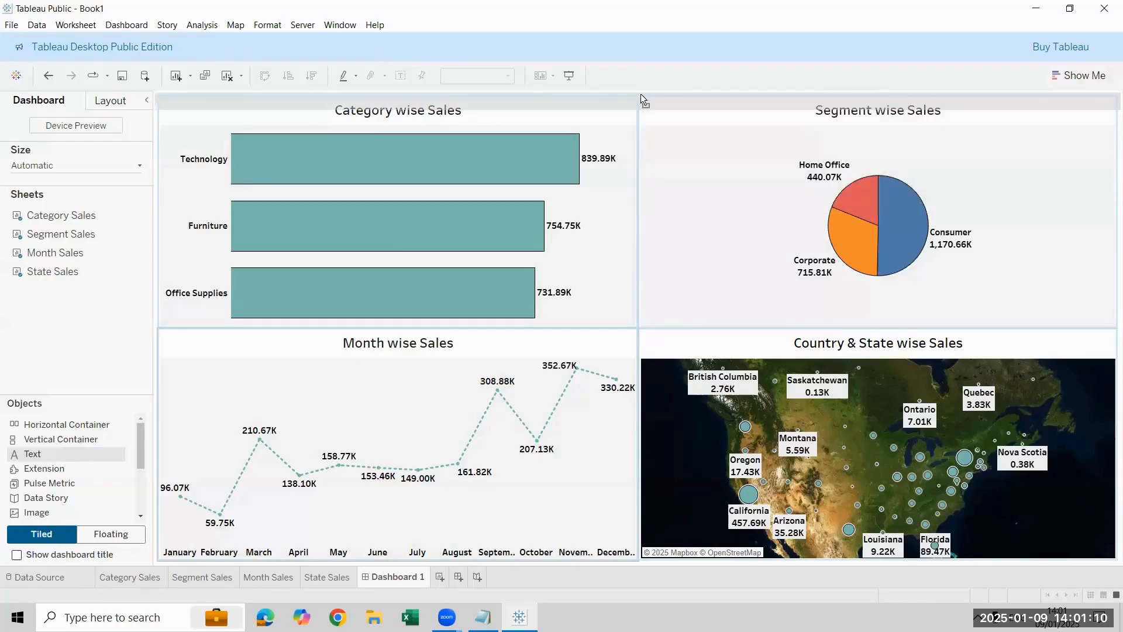
drag(641, 94, 639, 94)
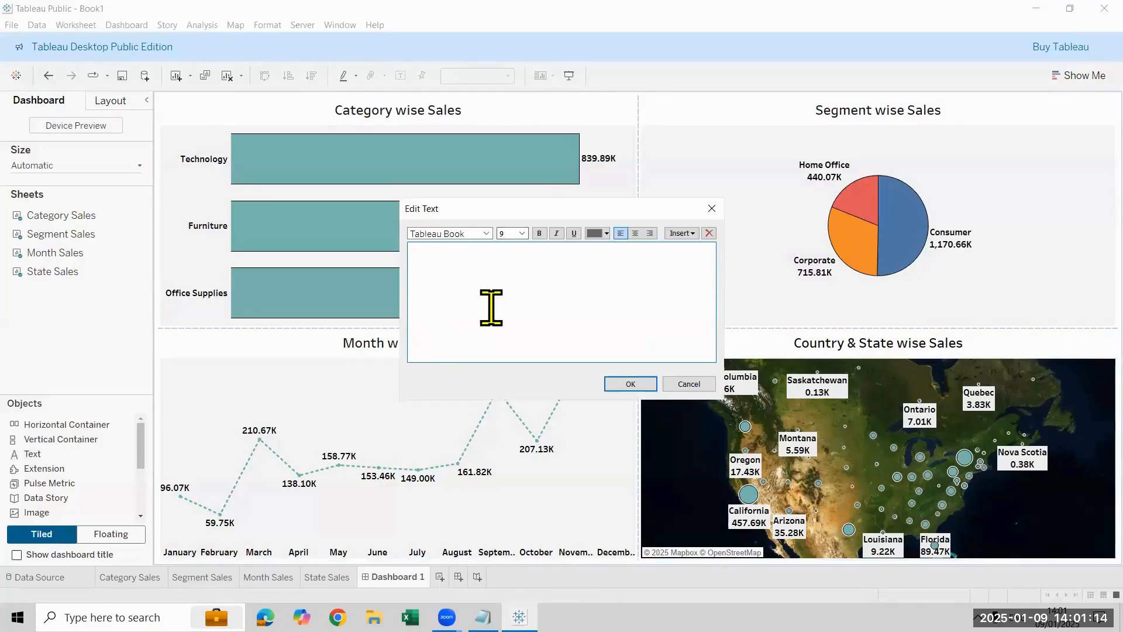
text(Order Dashboard 2025)
Step: Center the heading text in black at size 18 and shrink its area to a thin strip above the charts
key(ctrl+a)
click(629, 234)
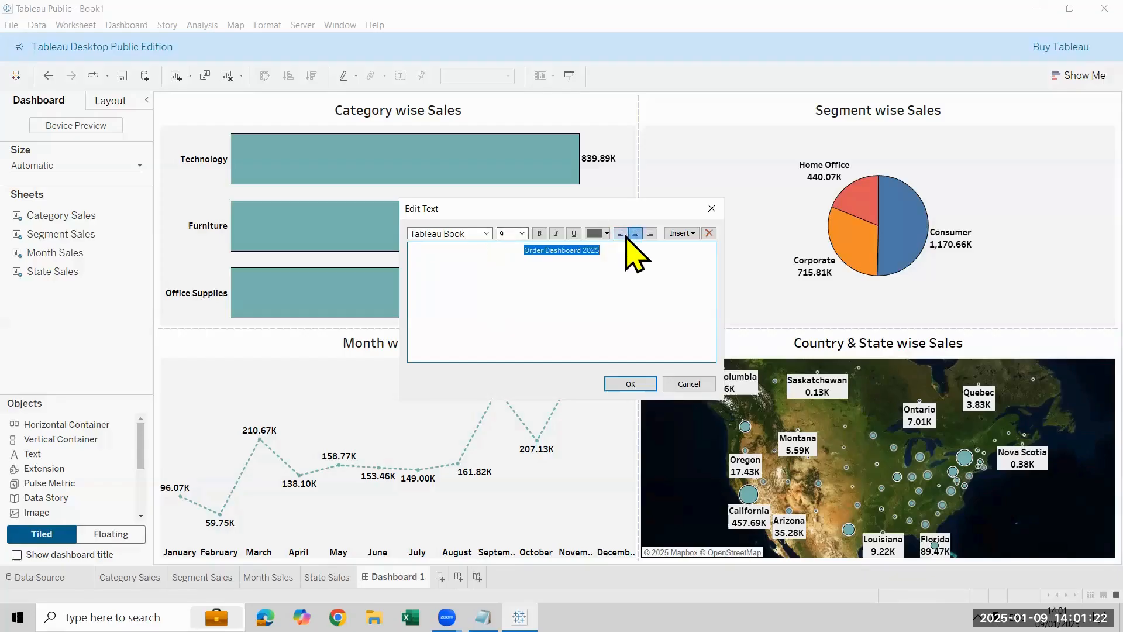
click(599, 234)
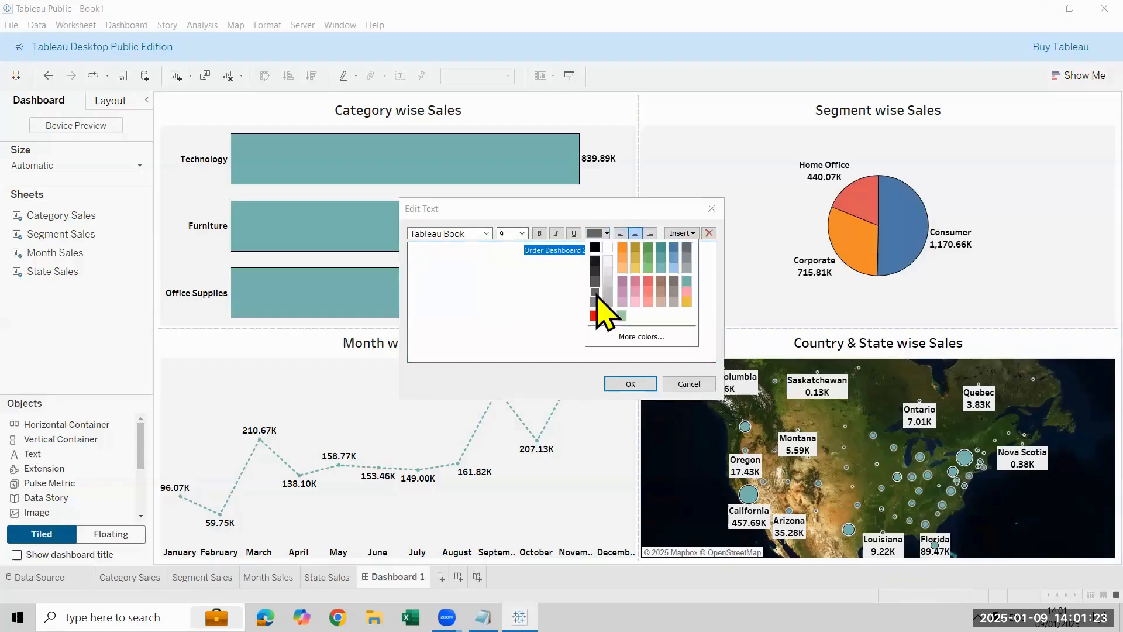
click(595, 262)
click(521, 233)
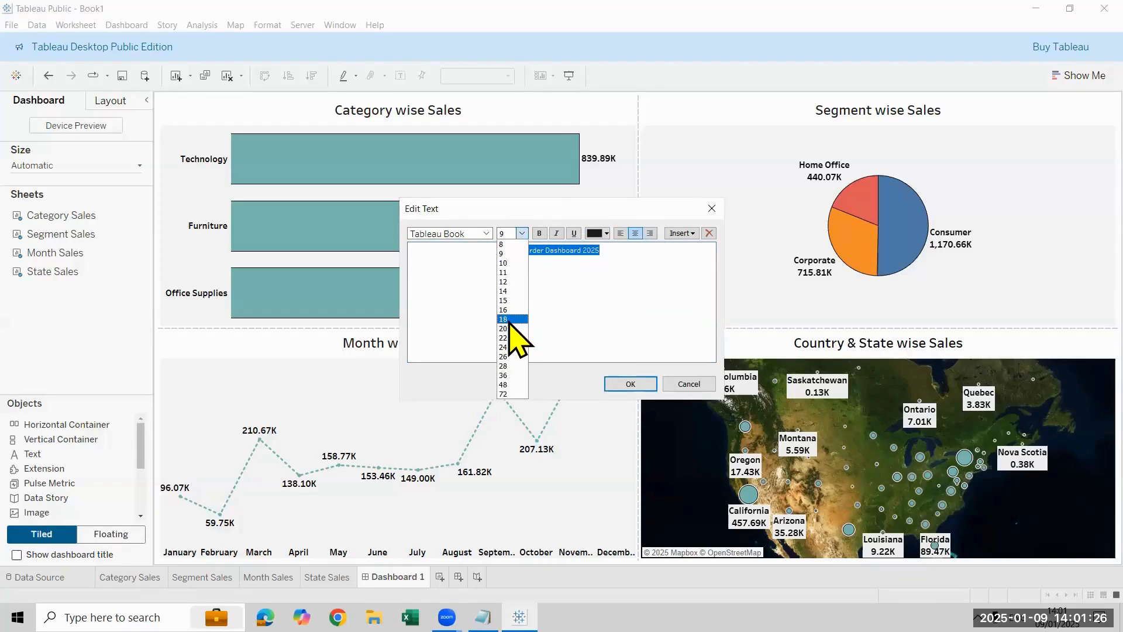
click(510, 319)
click(652, 385)
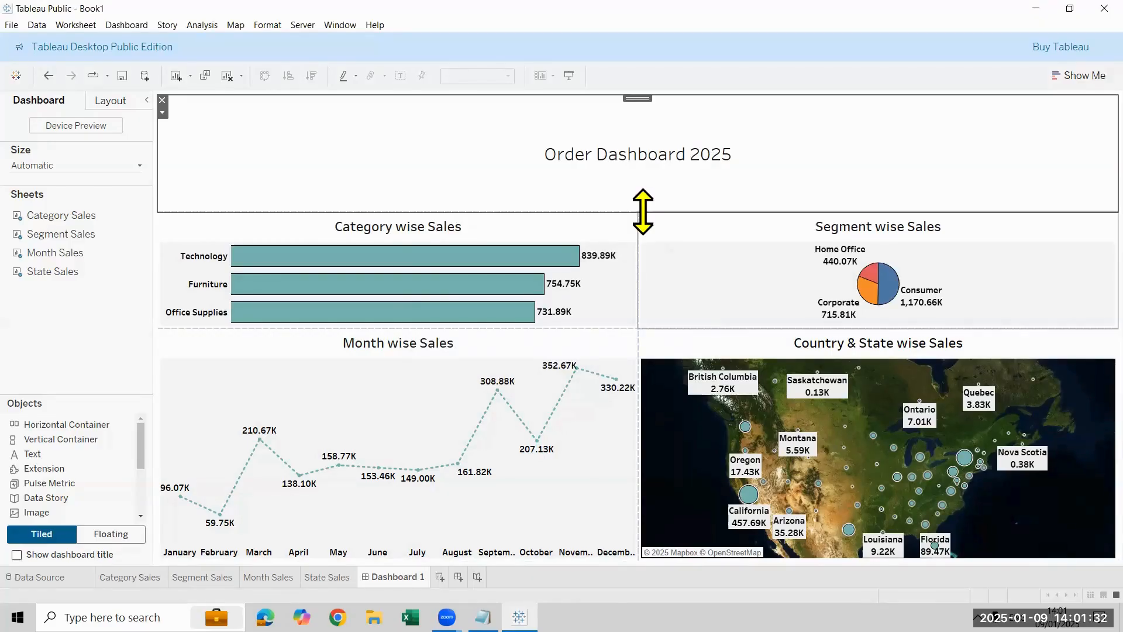
drag(643, 212, 640, 121)
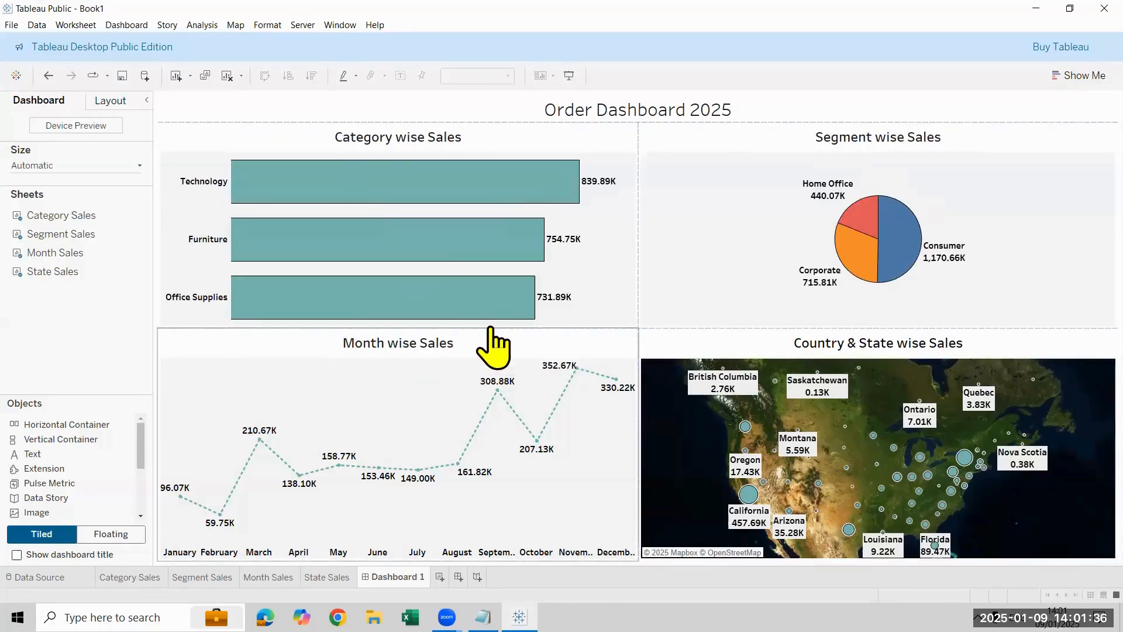
Step: Lower the upper borders of the Month wise Sales and Country & State wise Sales charts slightly, aligning them with each other
drag(491, 328, 531, 341)
click(770, 345)
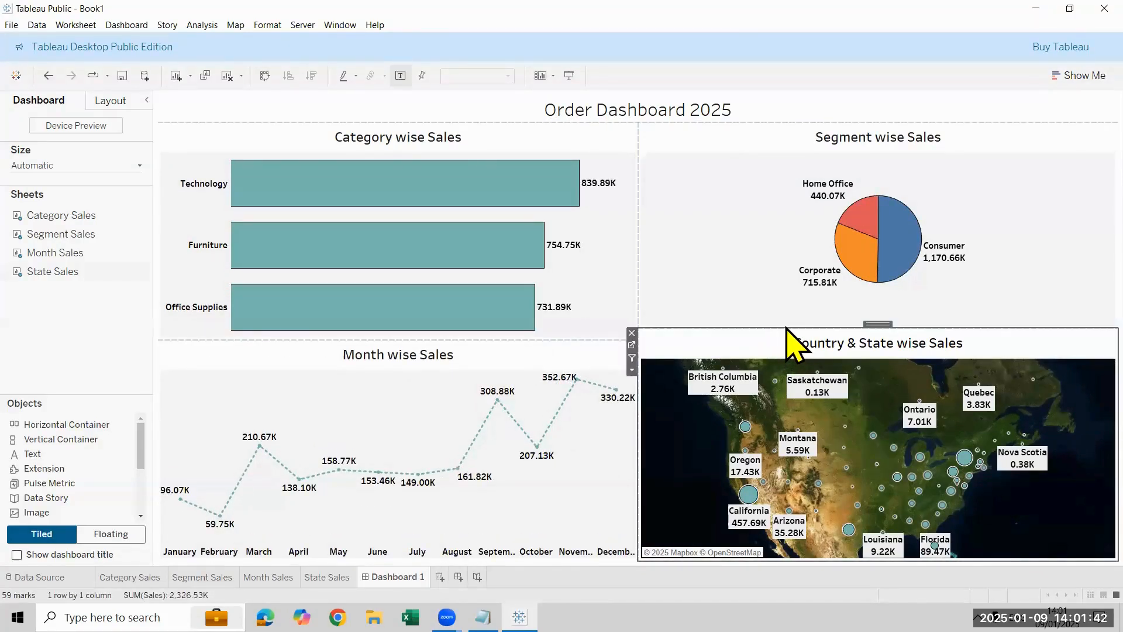
drag(786, 328, 785, 341)
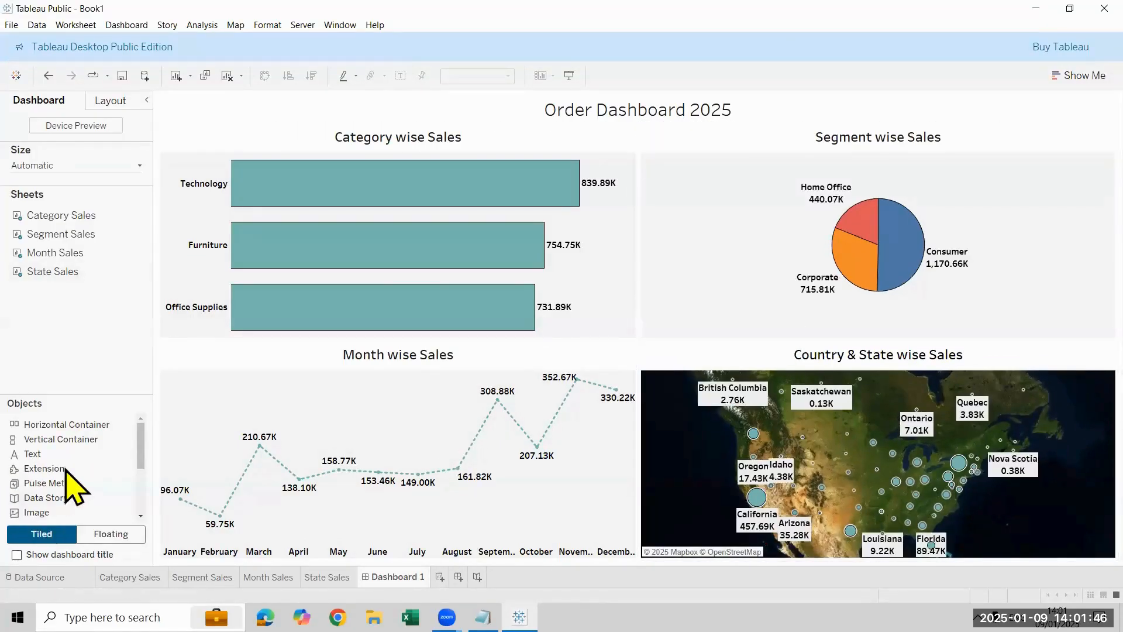
mouse_move(58, 462)
mouse_down()
mouse_move(528, 215)
mouse_move(616, 90)
mouse_move(637, 101)
mouse_move(638, 131)
mouse_move(75, 358)
mouse_move(82, 378)
mouse_up()
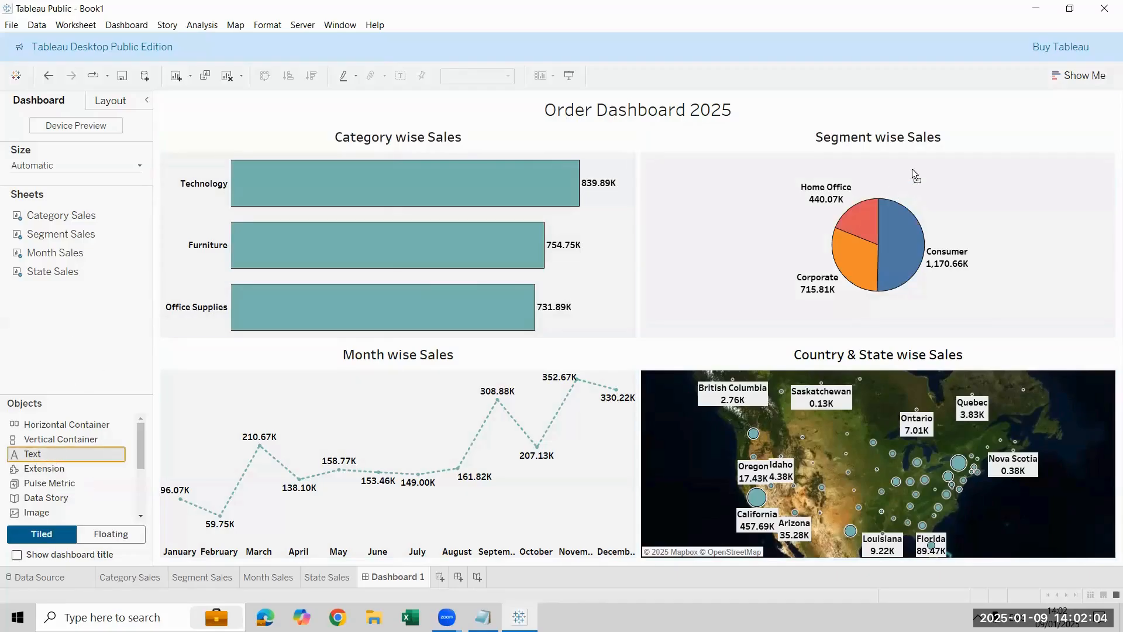
mouse_move(912, 170)
mouse_down()
mouse_move(633, 139)
mouse_move(637, 122)
mouse_up()
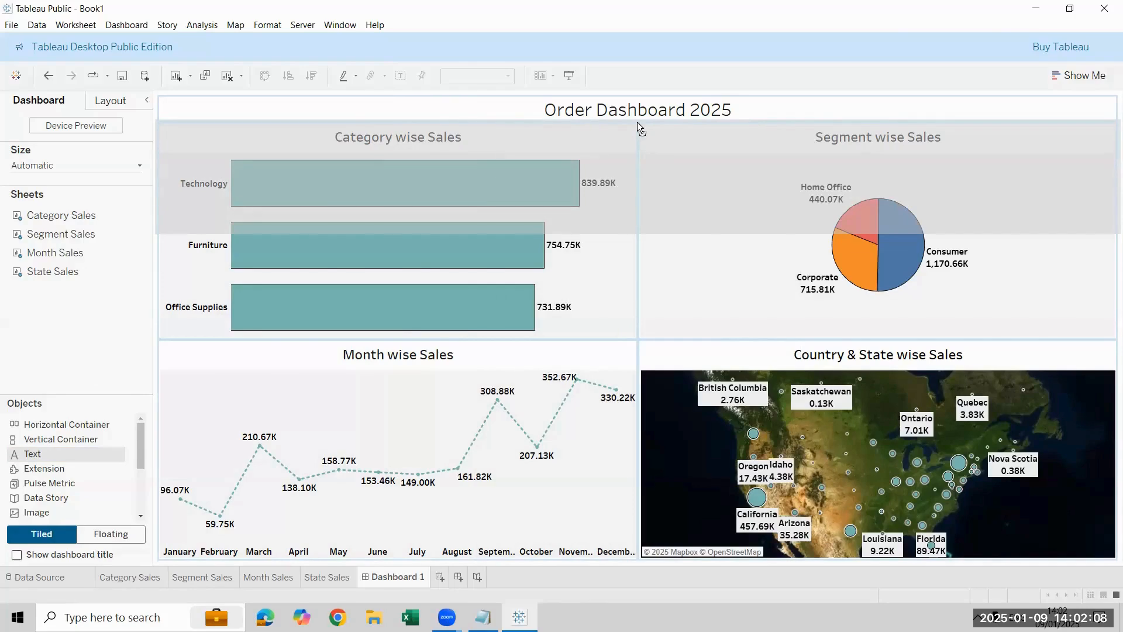
drag(637, 123, 635, 126)
click(712, 208)
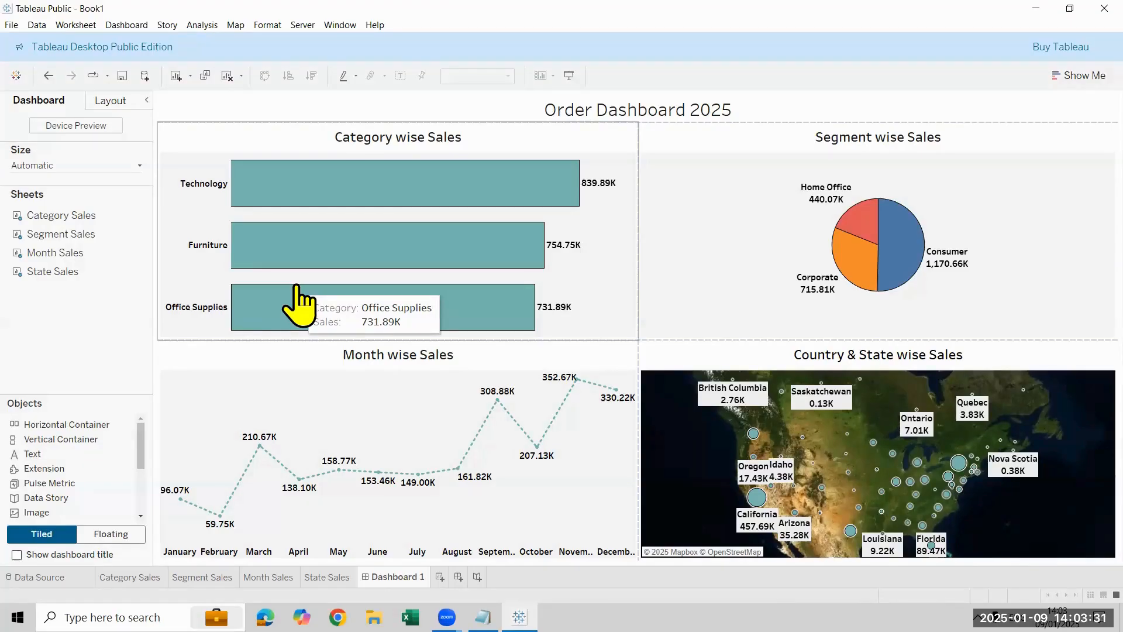
Step: Remove the "Order Dashboard 2025" heading from the dashboard
click(464, 111)
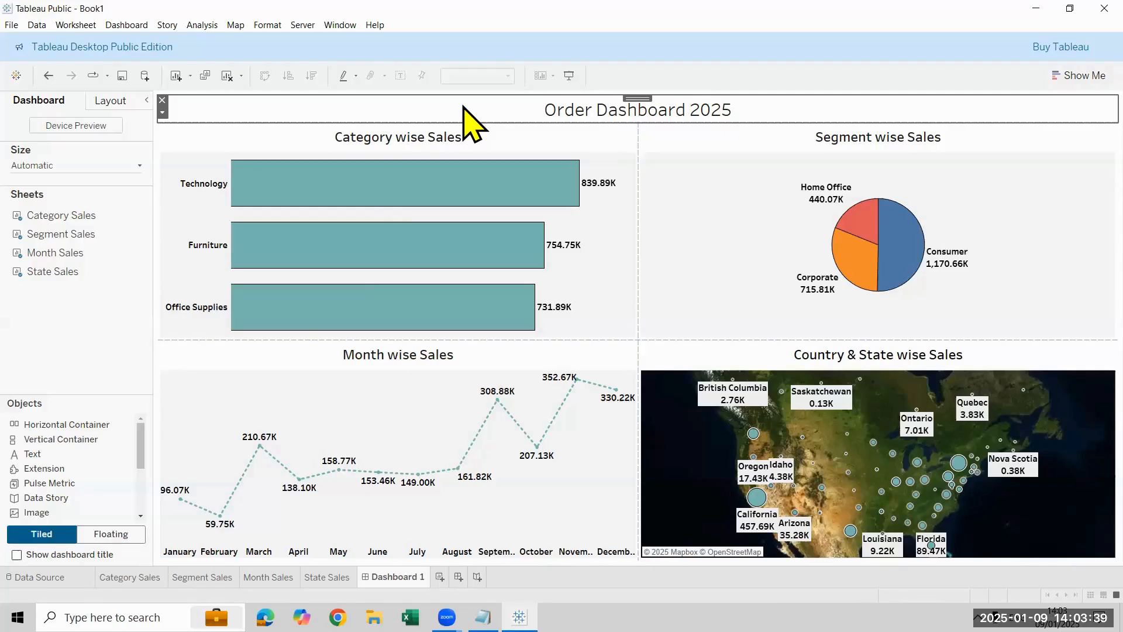
click(162, 100)
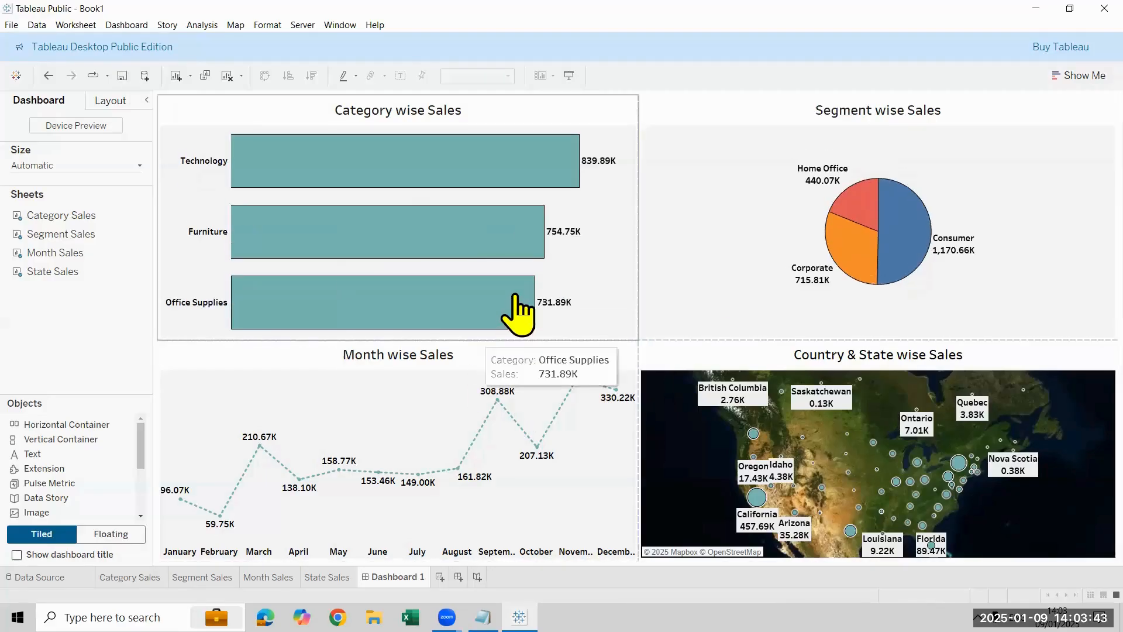
Step: Place a new full-width text object above the four charts with the text "Order Dashboard 2025"
mouse_move(35, 454)
mouse_down()
mouse_move(616, 260)
mouse_move(654, 117)
mouse_move(639, 95)
mouse_up()
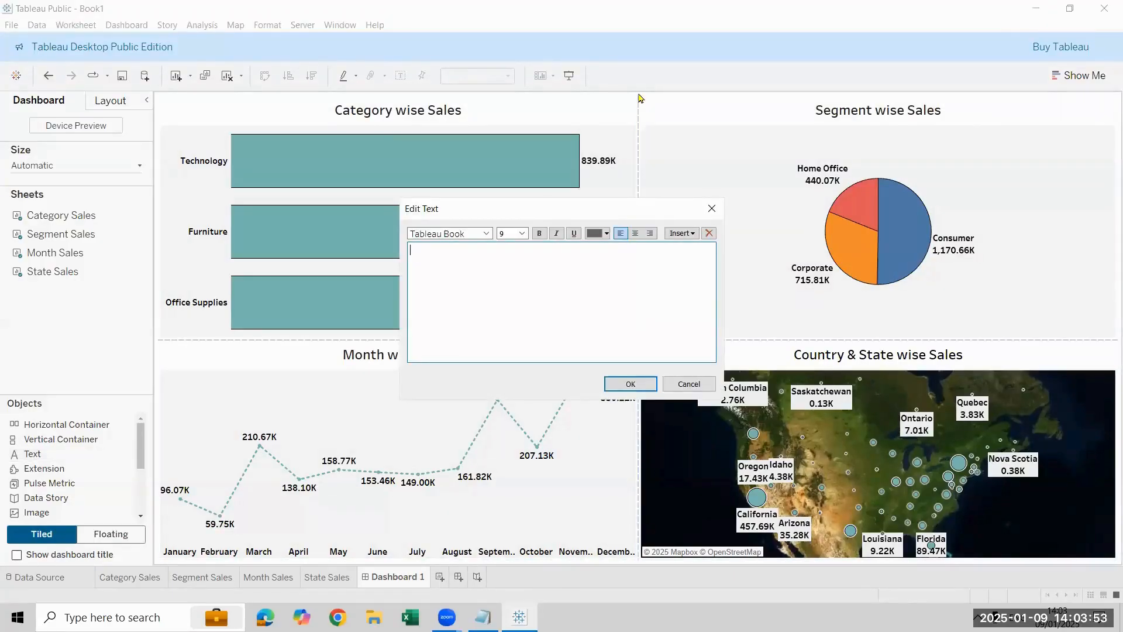
text(Order Dashboard 2025)
Step: Format the new heading as centered, bold and size 18, and reduce its height to a narrow band above the charts
key(ctrl+a)
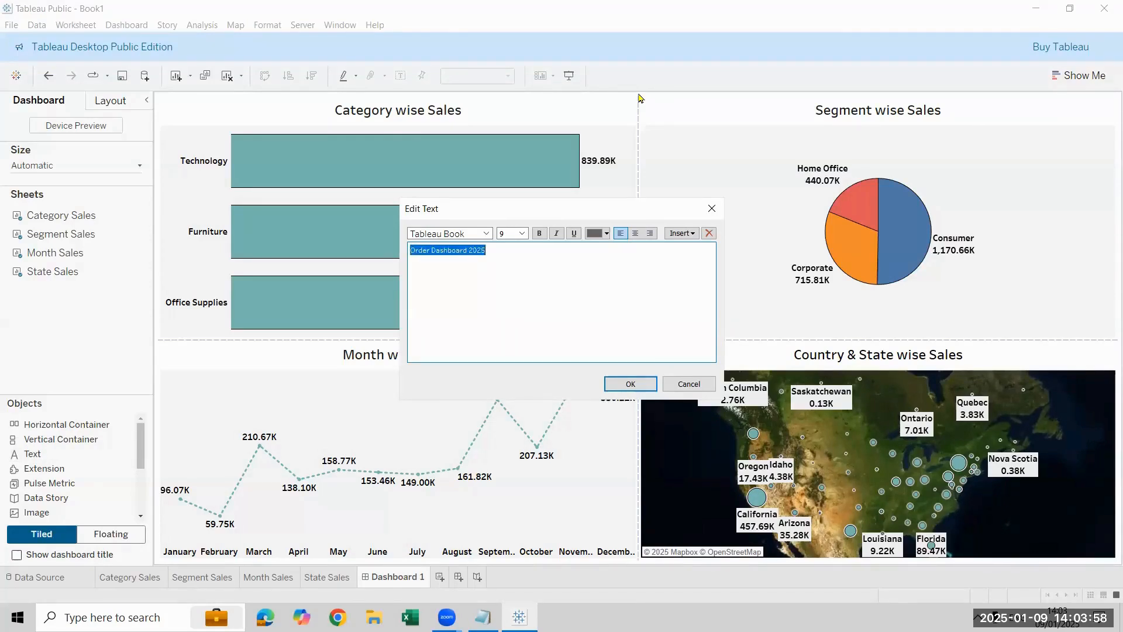
click(636, 233)
click(556, 233)
click(521, 233)
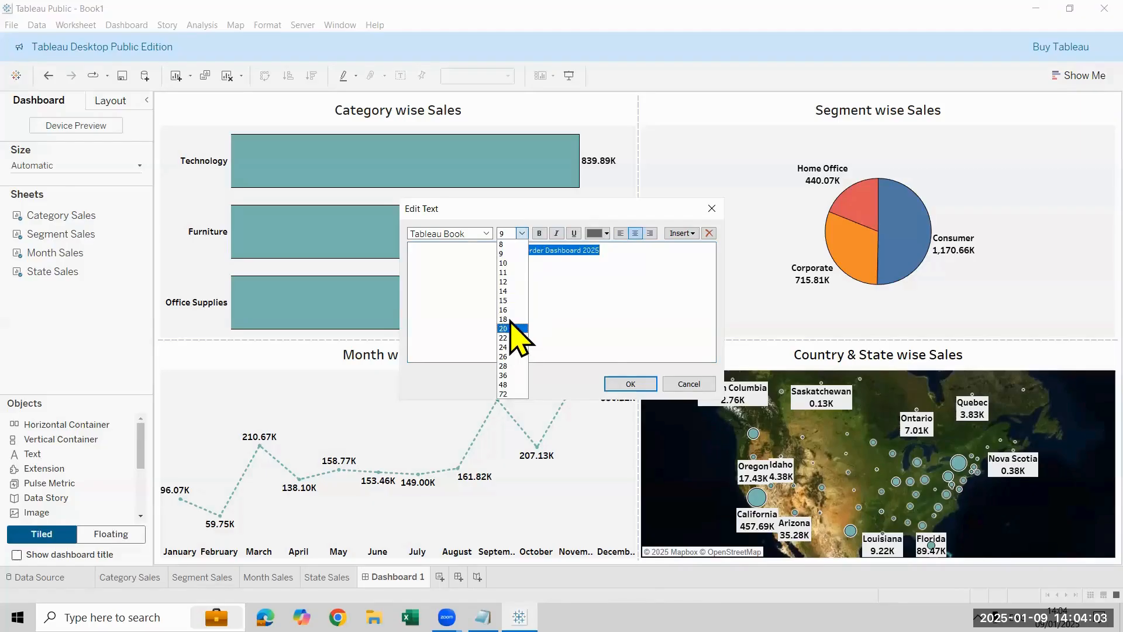
click(513, 319)
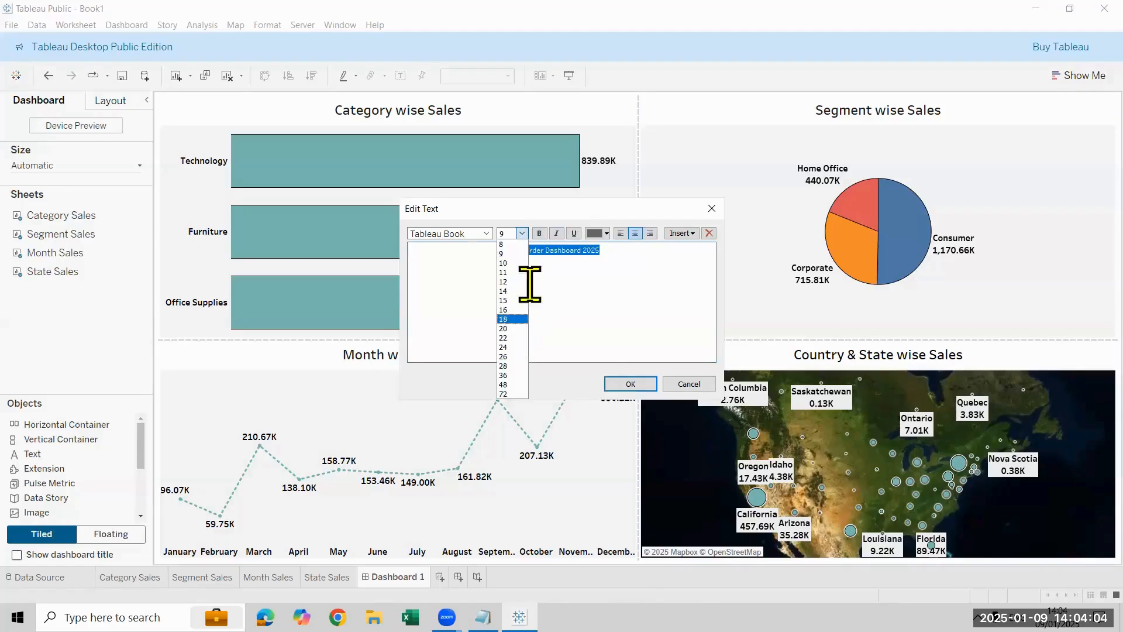
click(619, 385)
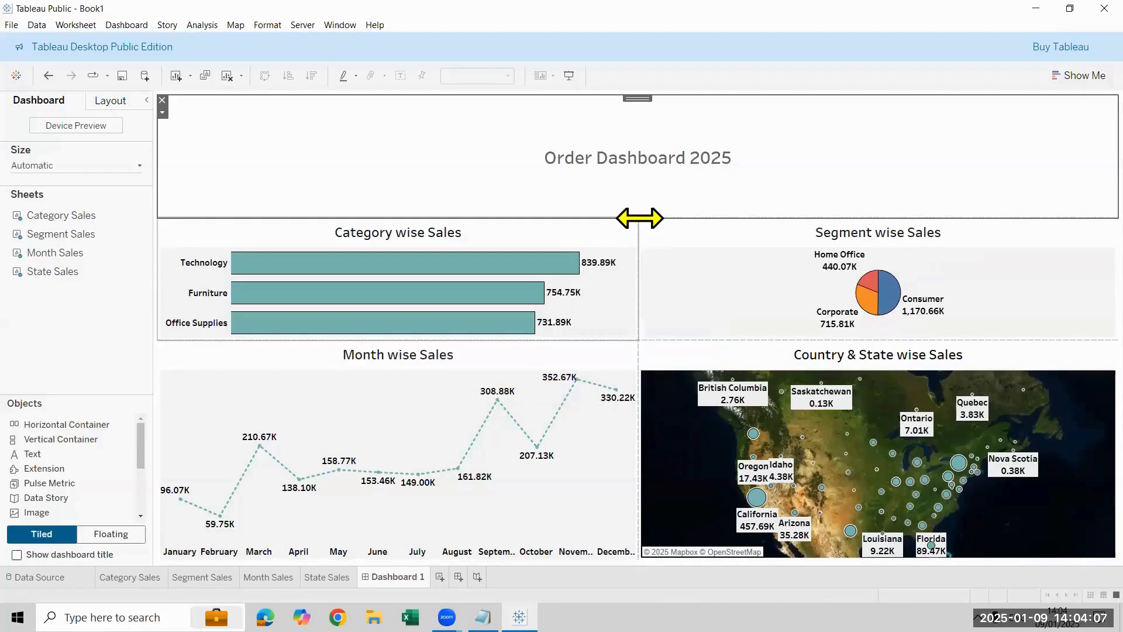
drag(653, 219, 667, 131)
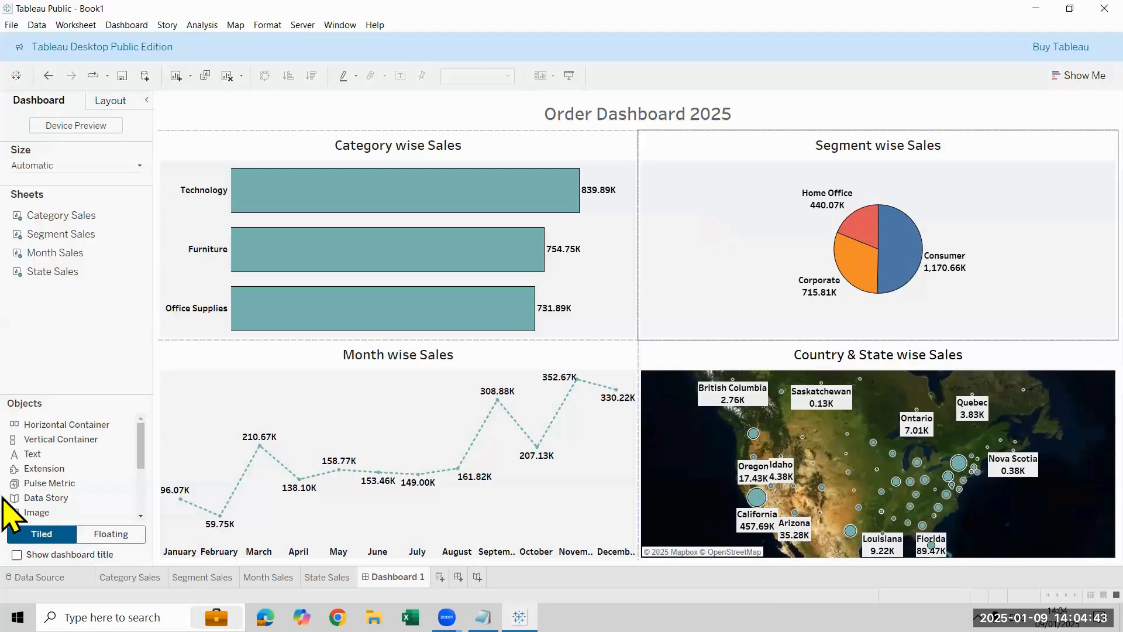
Step: Show the default dashboard title above the text heading and hide it again
click(18, 554)
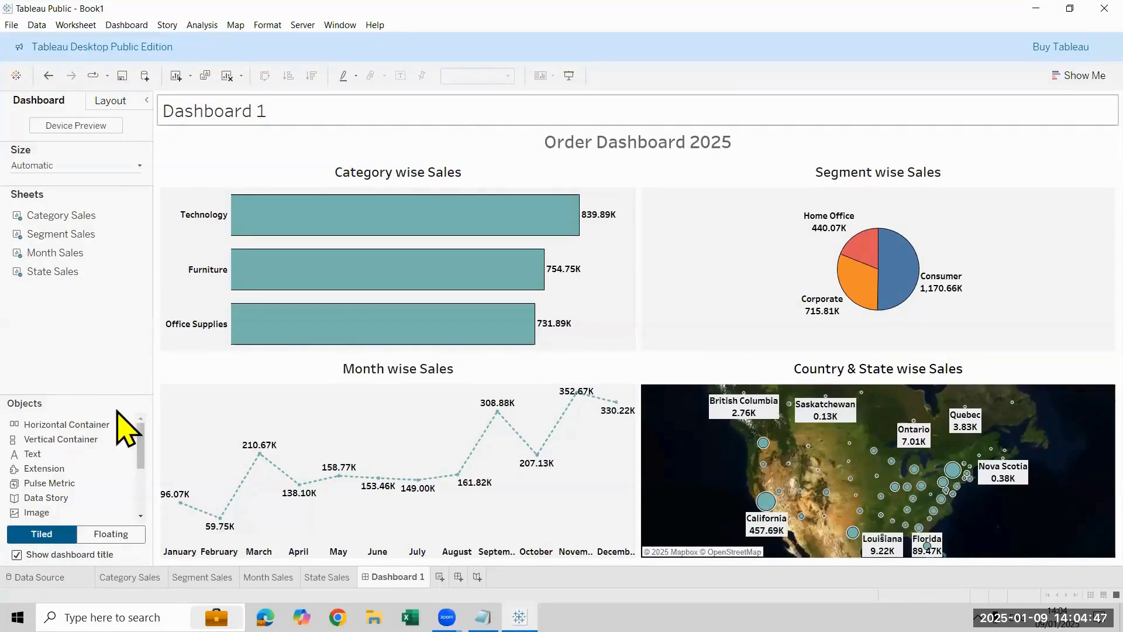
mouse_move(76, 466)
mouse_down()
mouse_move(276, 376)
mouse_move(559, 112)
mouse_move(584, 99)
mouse_move(619, 114)
mouse_move(759, 103)
mouse_up()
mouse_move(850, 113)
mouse_down()
mouse_move(866, 91)
mouse_move(872, 108)
mouse_up()
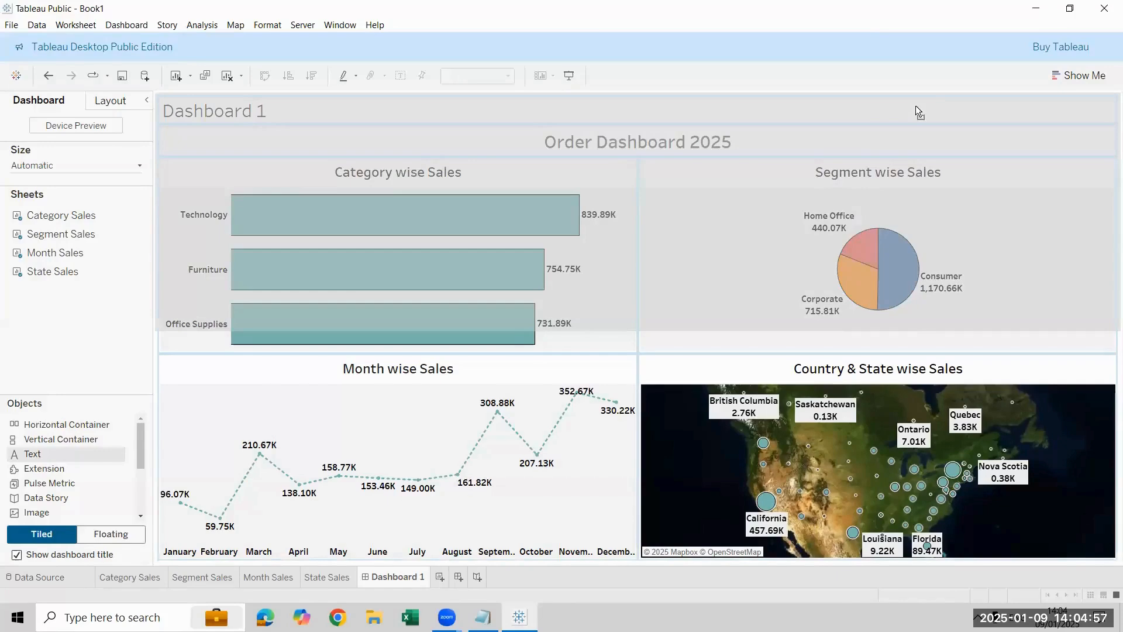
mouse_move(916, 106)
mouse_down()
mouse_move(3, 362)
mouse_move(4, 391)
mouse_up()
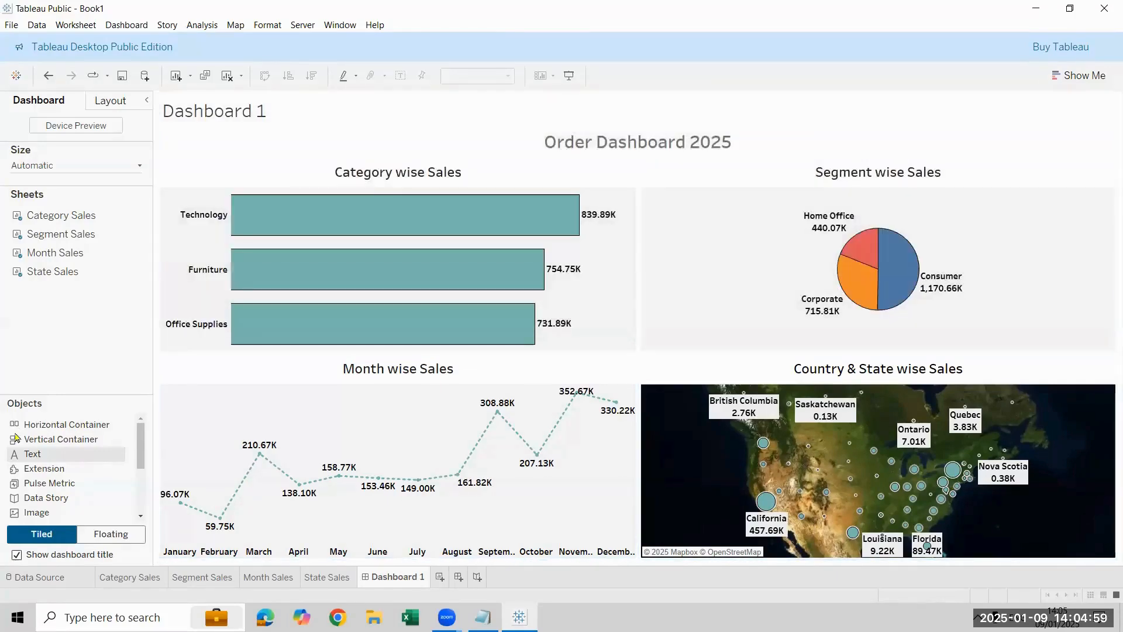
mouse_move(15, 437)
mouse_down()
mouse_move(250, 131)
mouse_move(96, 444)
mouse_up()
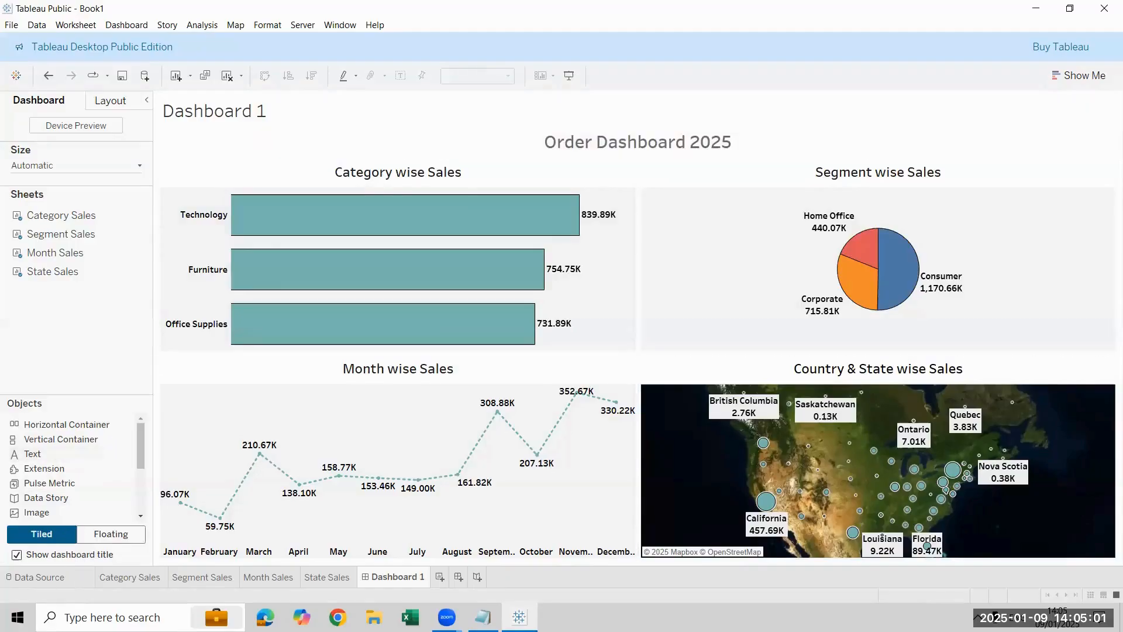
click(17, 554)
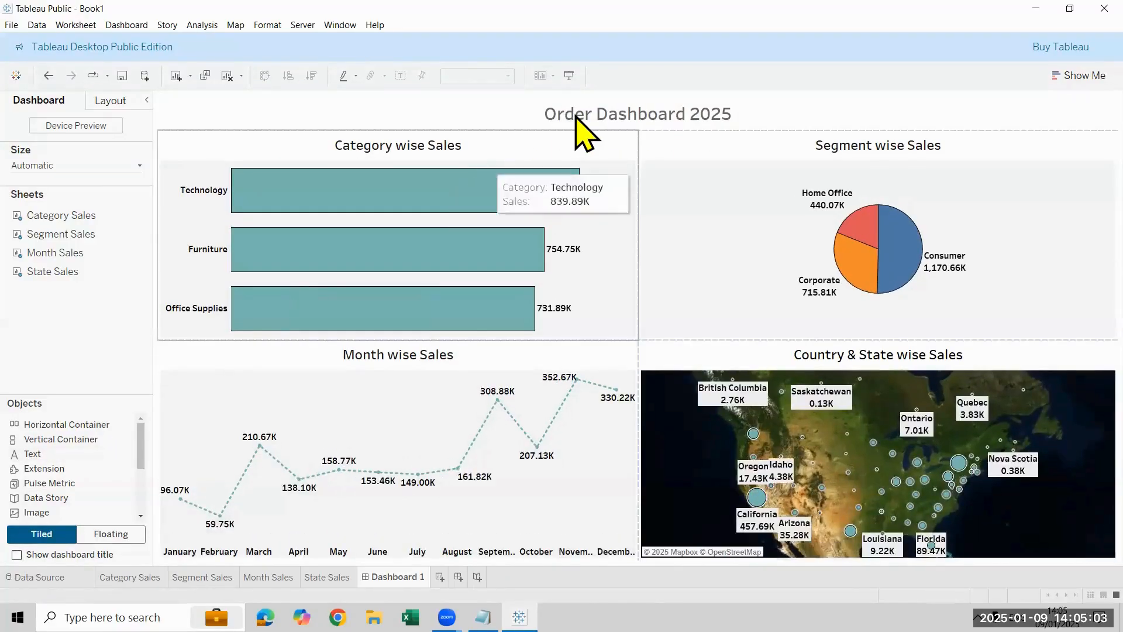
Step: Place an image object beside the heading, in the left half of the heading row
click(578, 116)
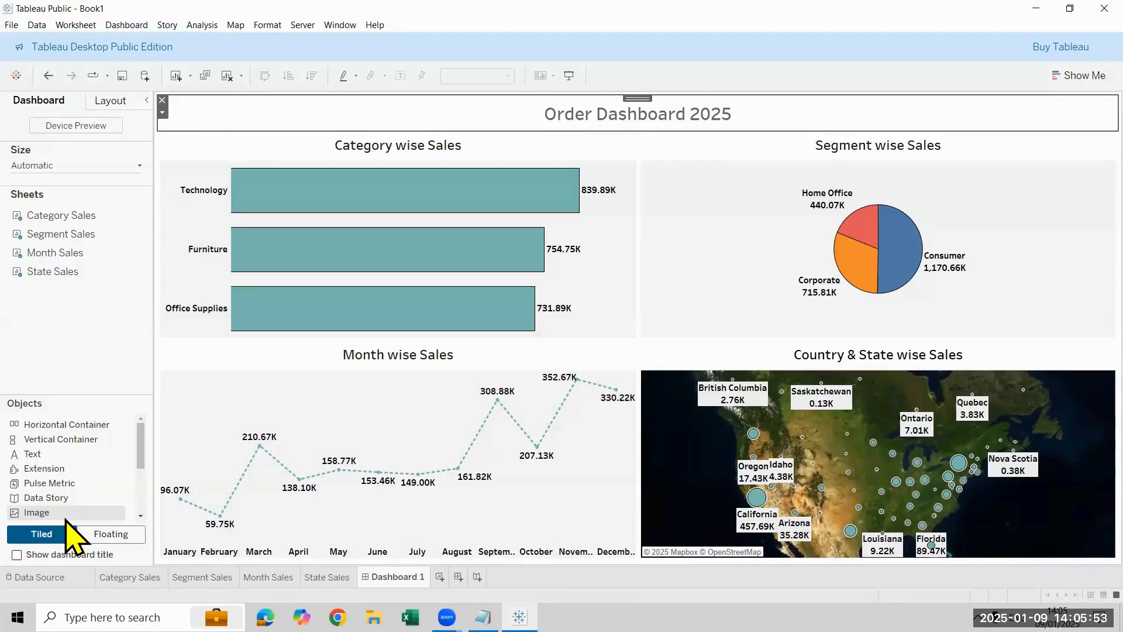
drag(46, 497, 574, 119)
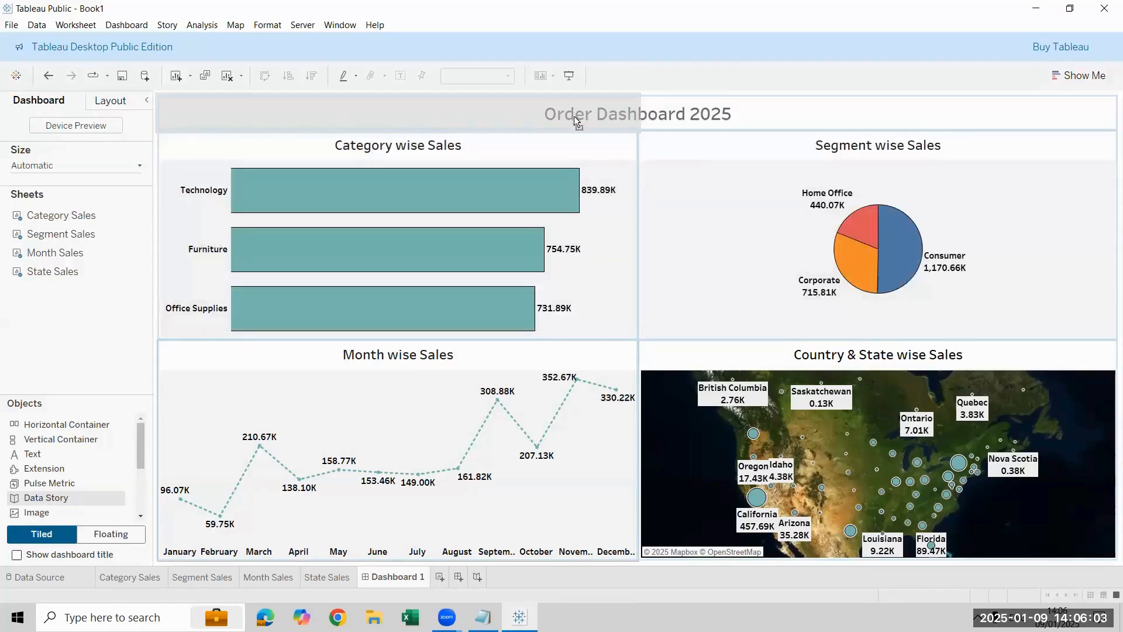
drag(574, 115, 574, 116)
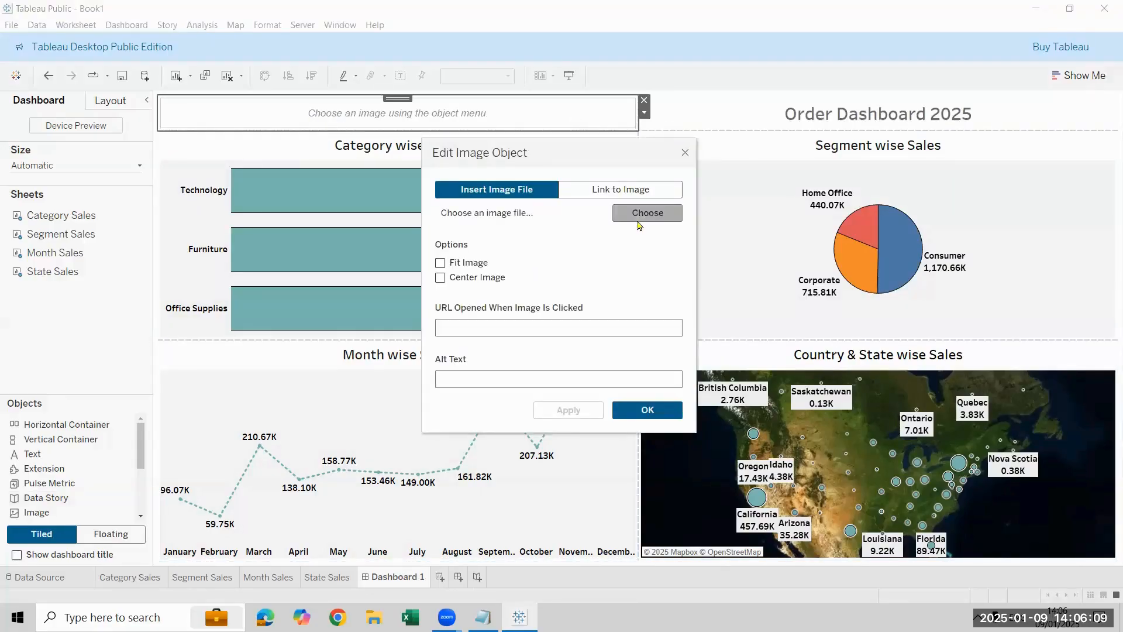
Step: Insert the image file ExcelR-logo from the Downloads folder into the image object beside the heading
click(638, 220)
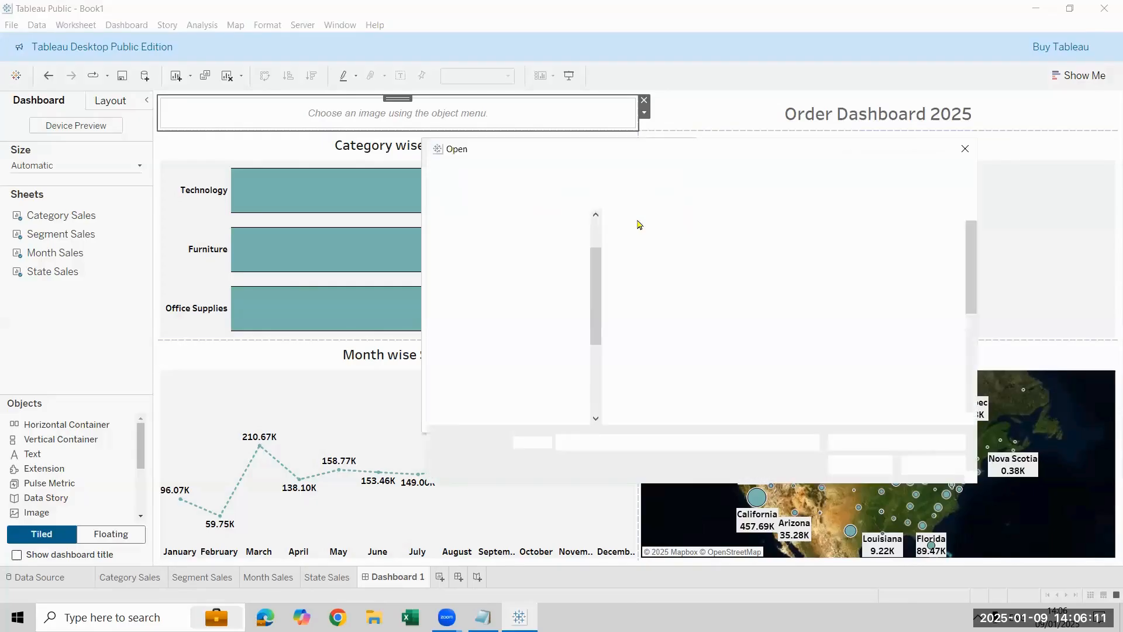
scroll(710, 287, down, 3)
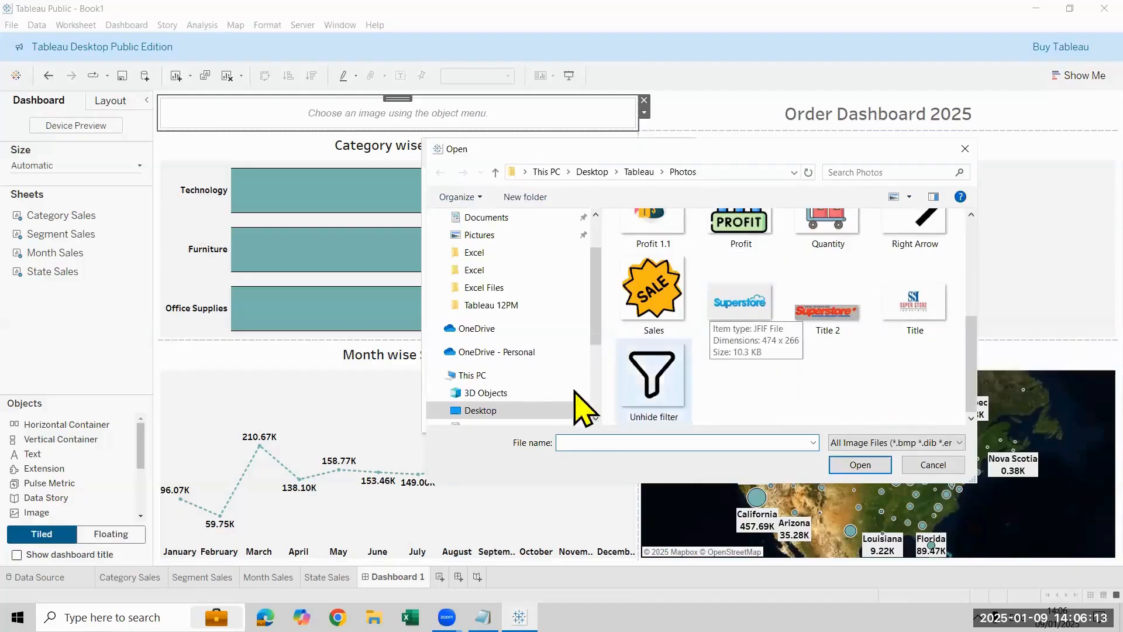
scroll(542, 318, up, 2)
click(511, 268)
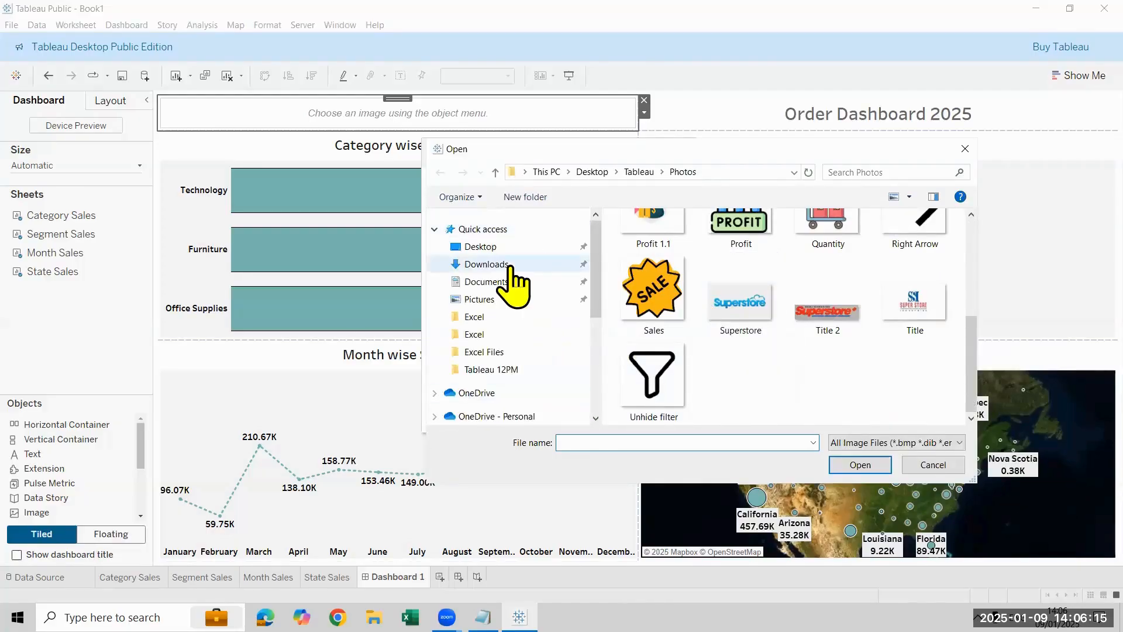
scroll(726, 342, down, 5)
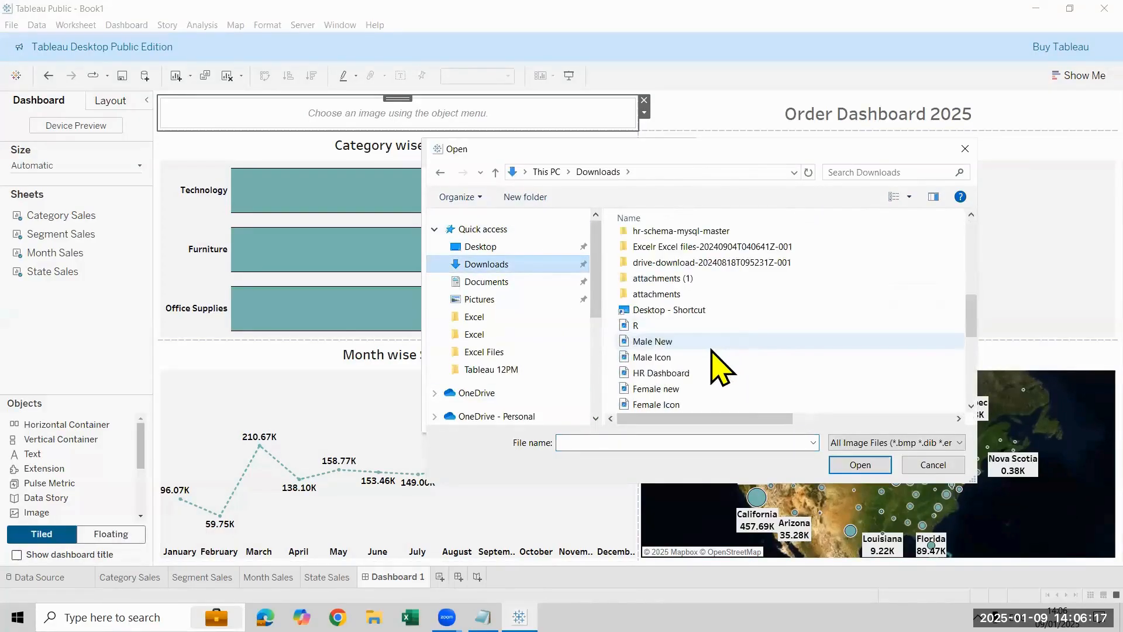
scroll(715, 357, down, 3)
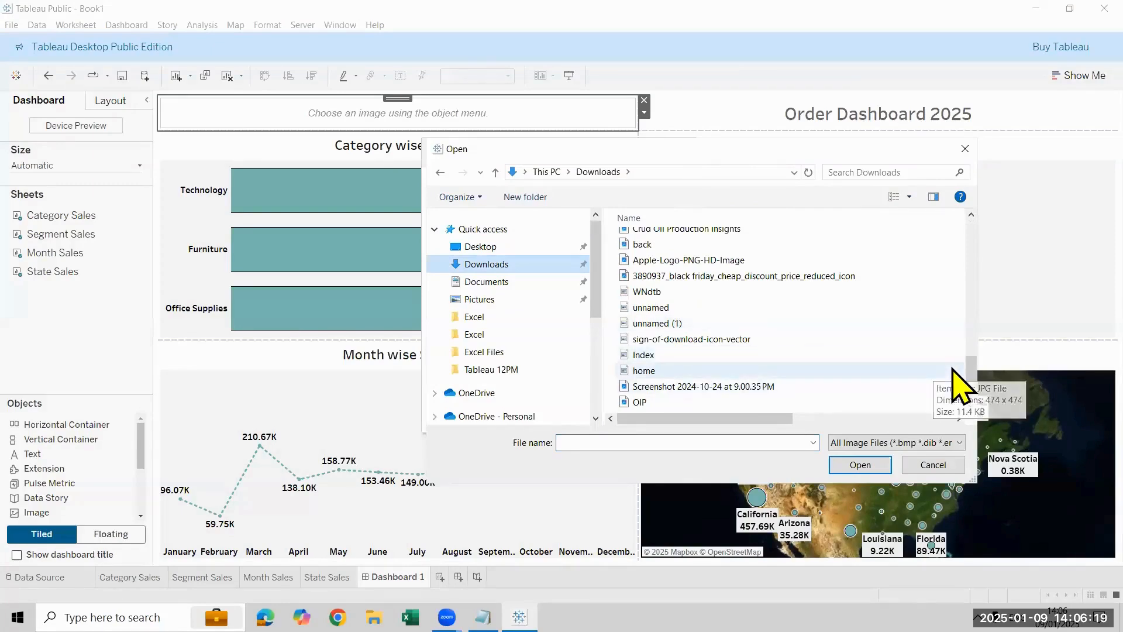
drag(972, 380, 970, 350)
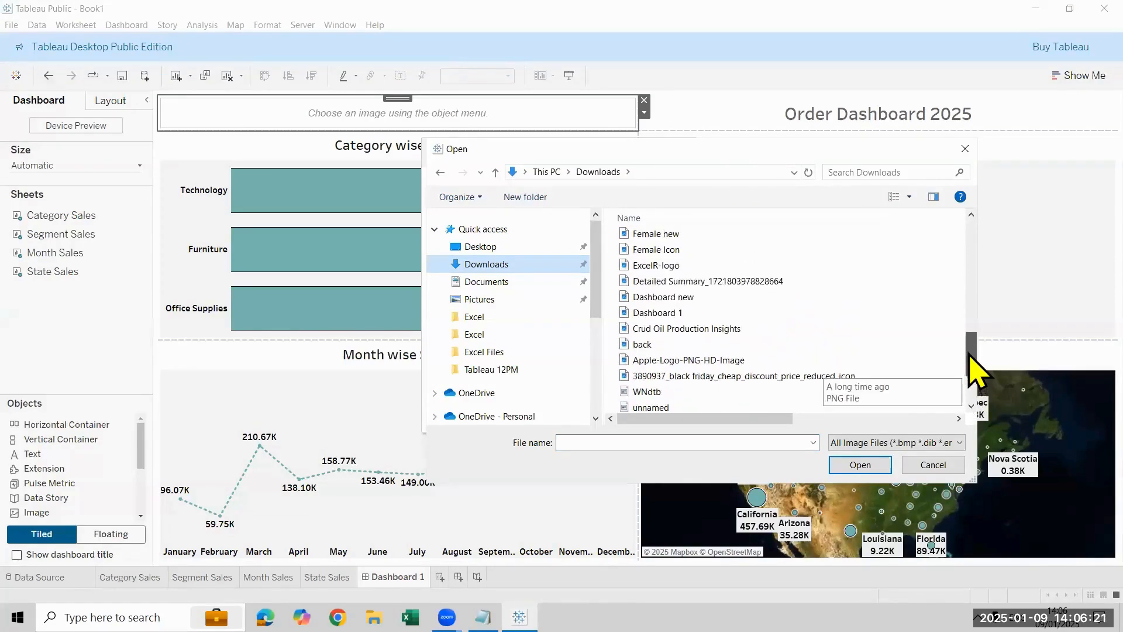
click(683, 278)
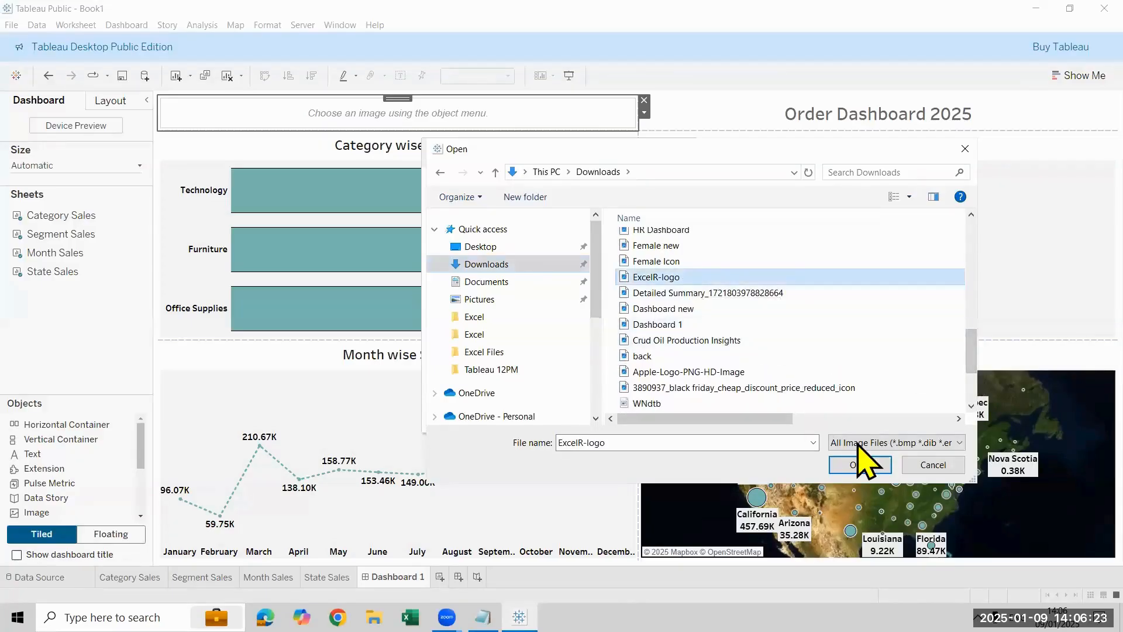
click(852, 465)
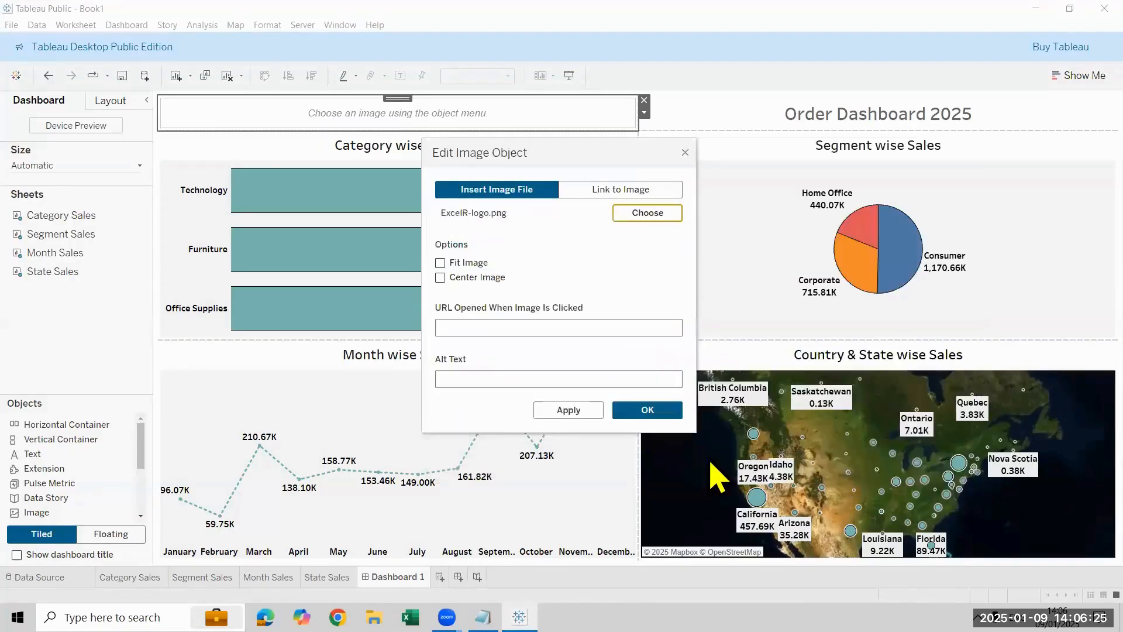
click(623, 410)
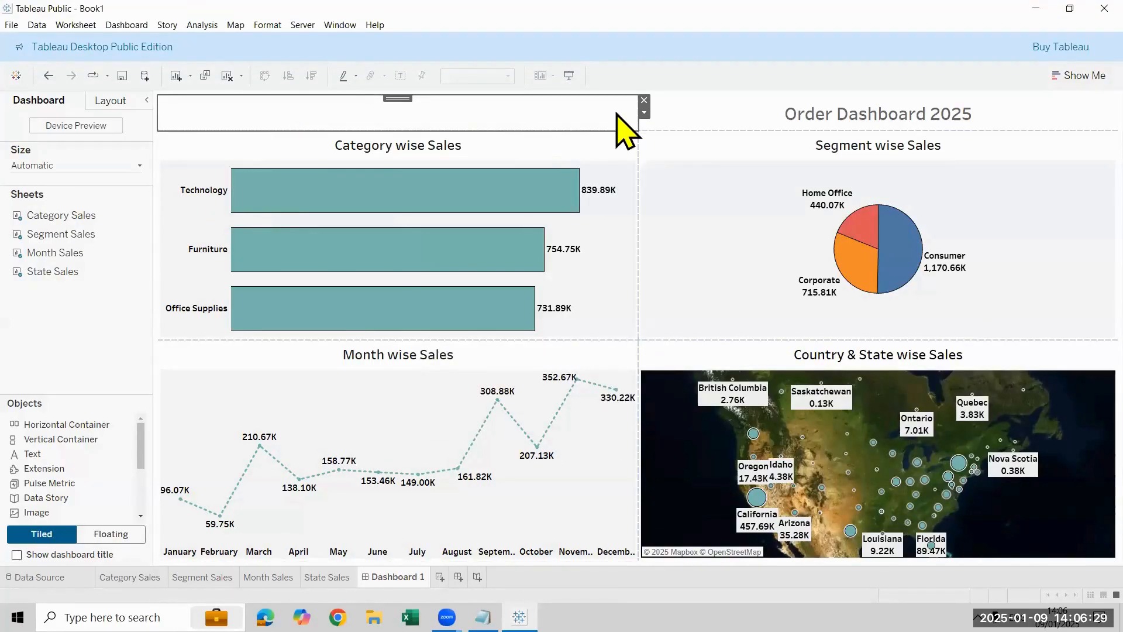
Step: Edit the image object to use ExcelR-logo again, with Fit Image and Center Image enabled
click(644, 112)
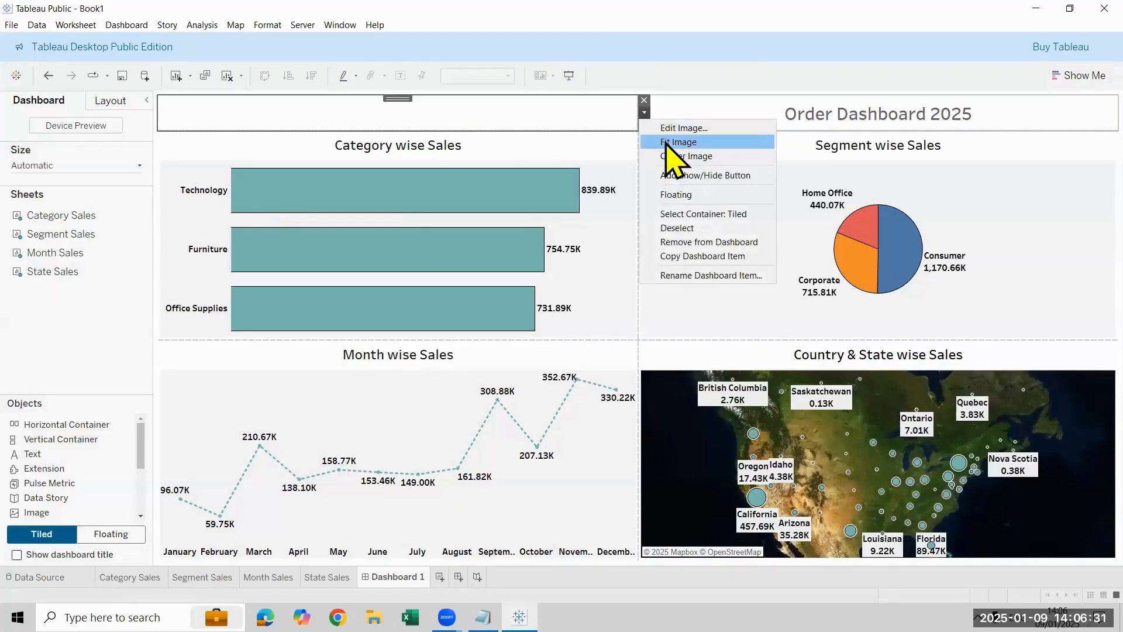
click(665, 129)
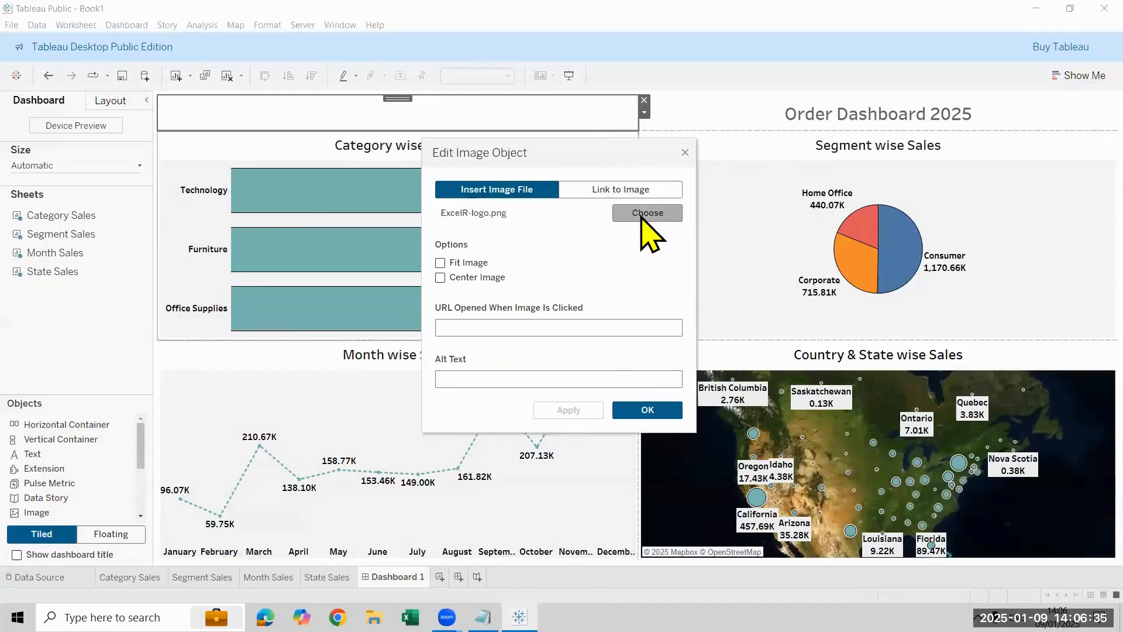
click(640, 215)
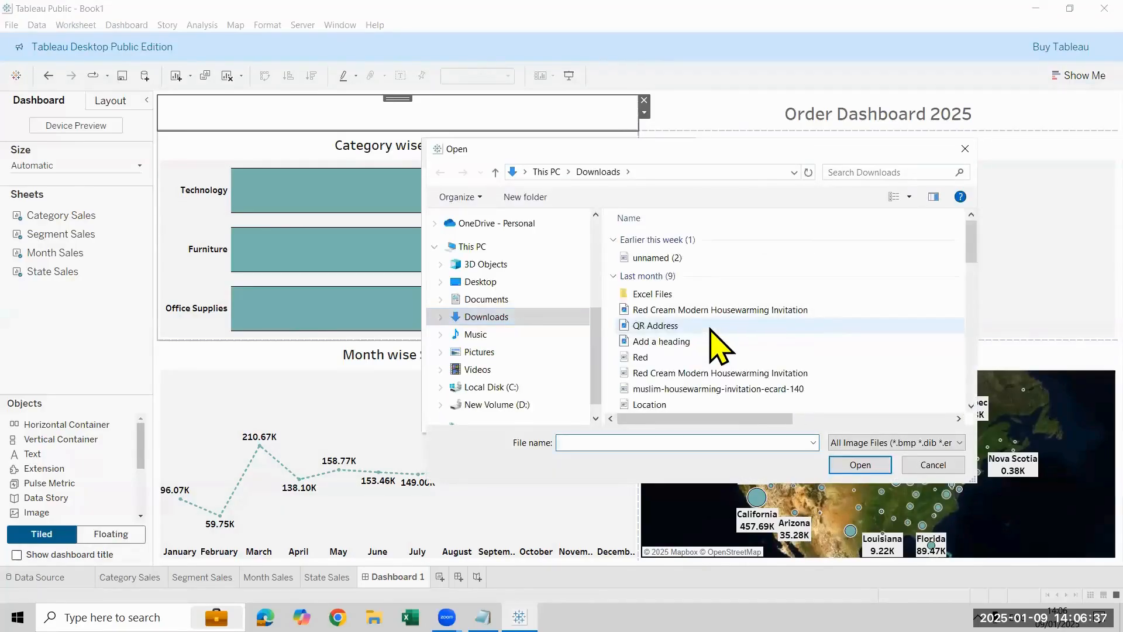
scroll(720, 333, down, 10)
click(673, 262)
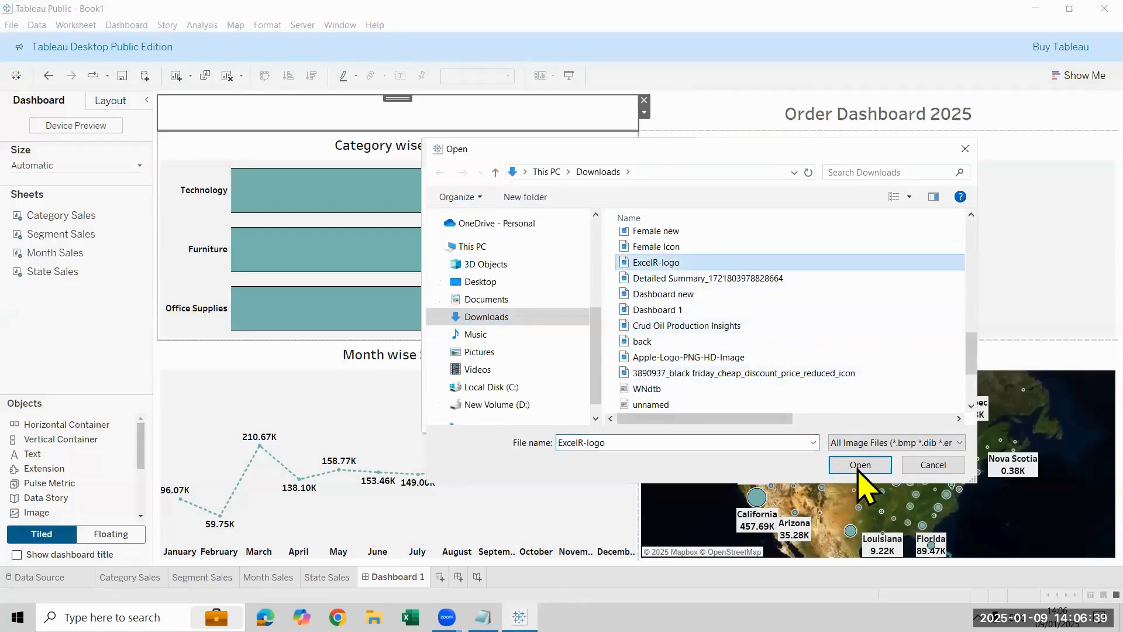
click(860, 464)
click(466, 266)
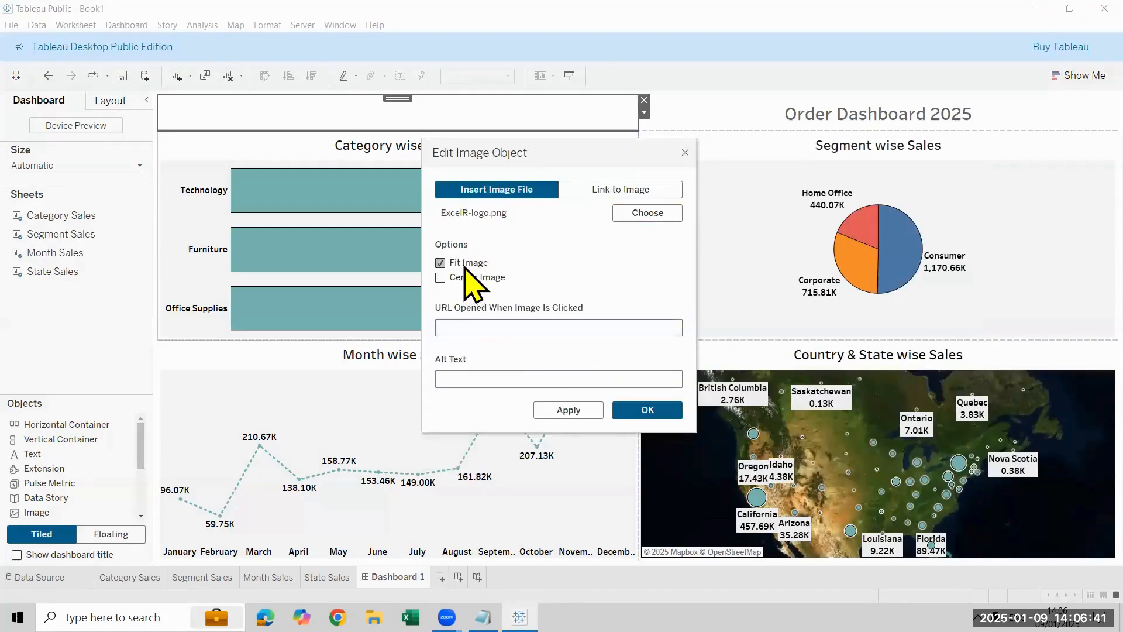
click(460, 282)
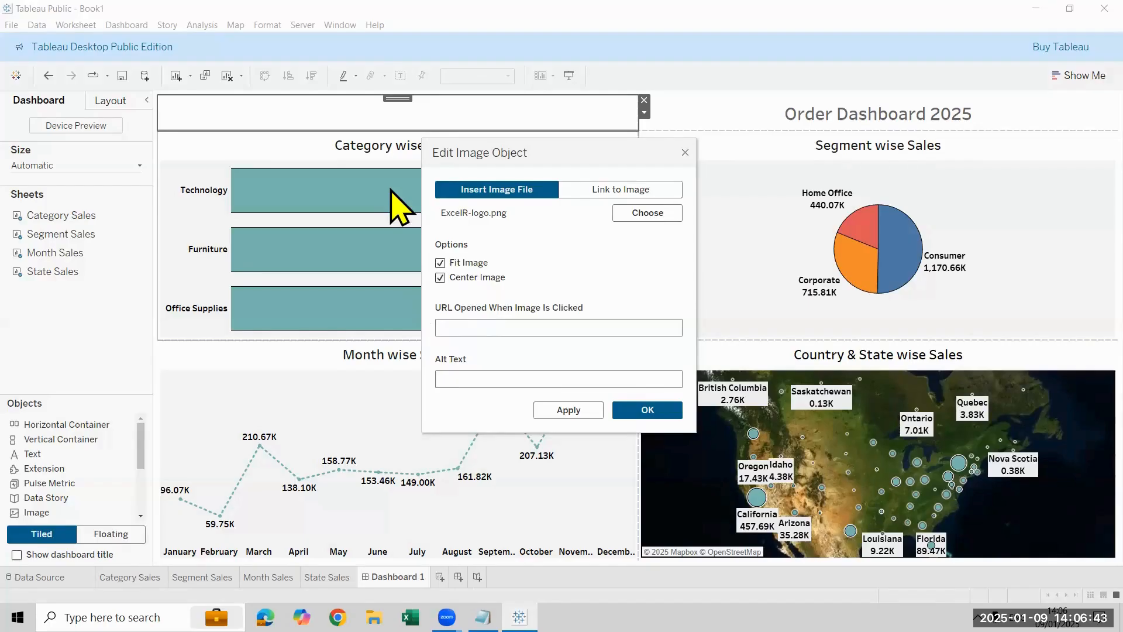
click(651, 405)
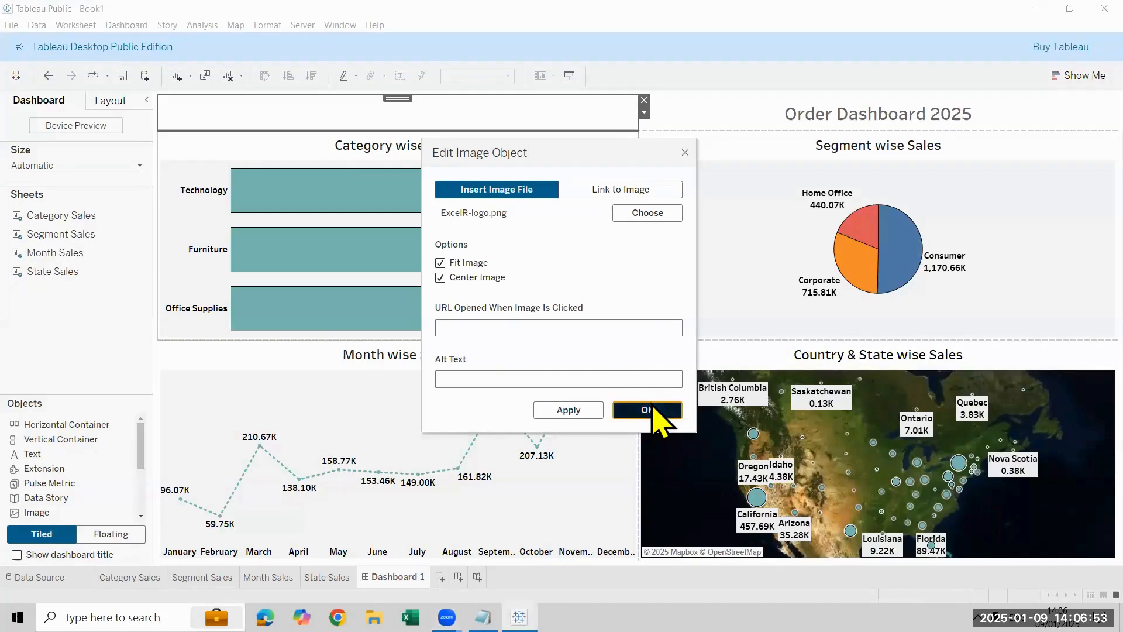
click(574, 418)
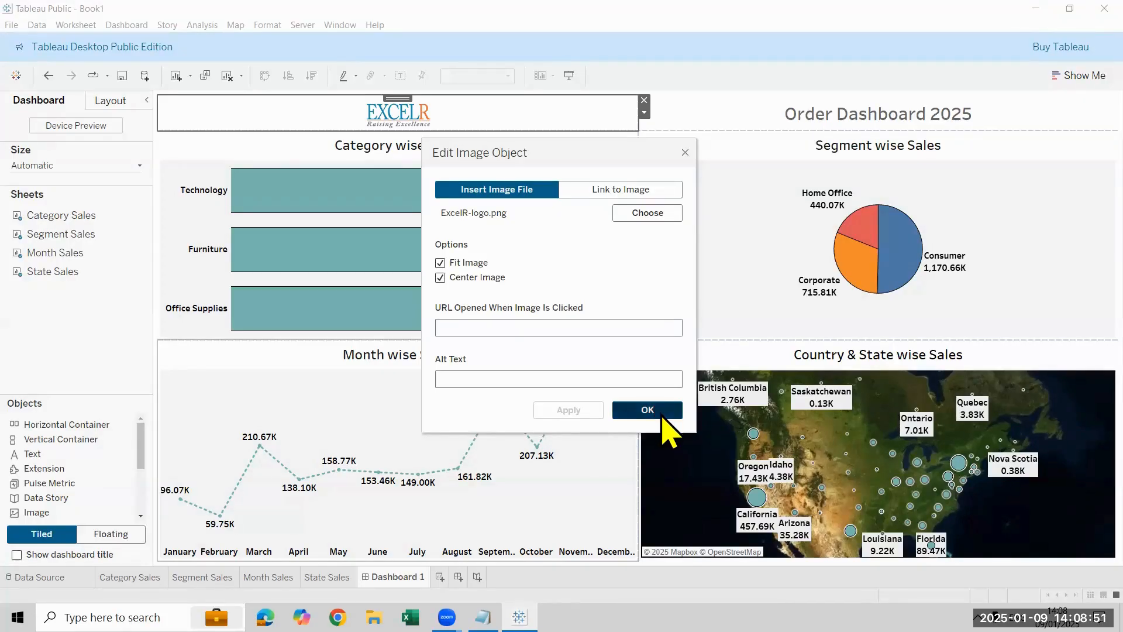
click(658, 411)
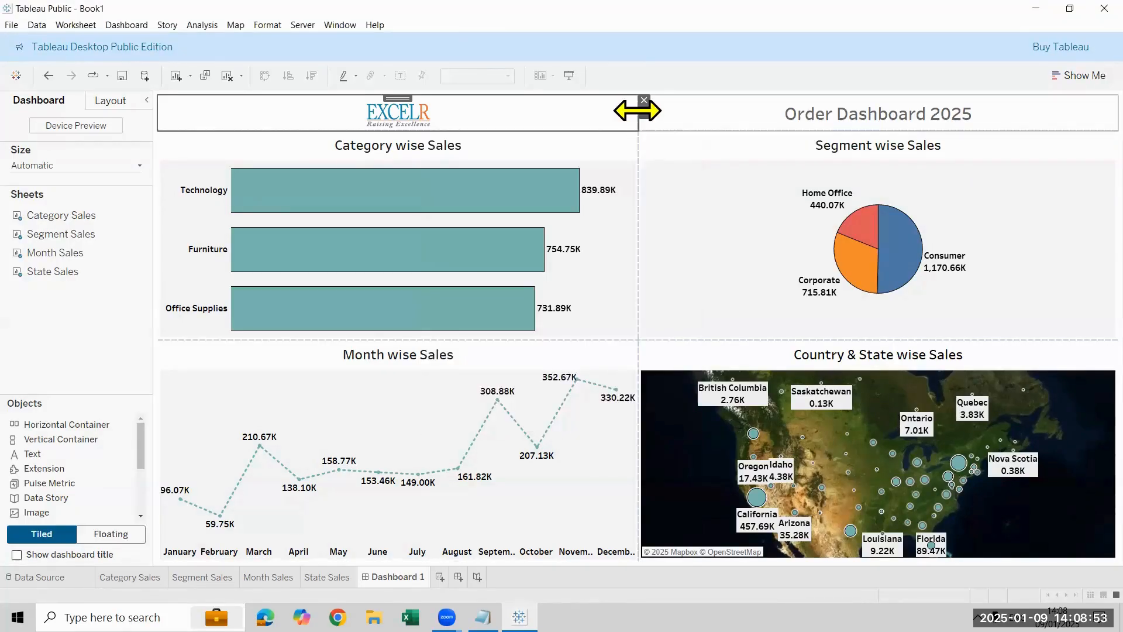
Step: Narrow the logo object to a small box just wide enough for the logo, giving the heading the rest of the row
drag(637, 108, 277, 100)
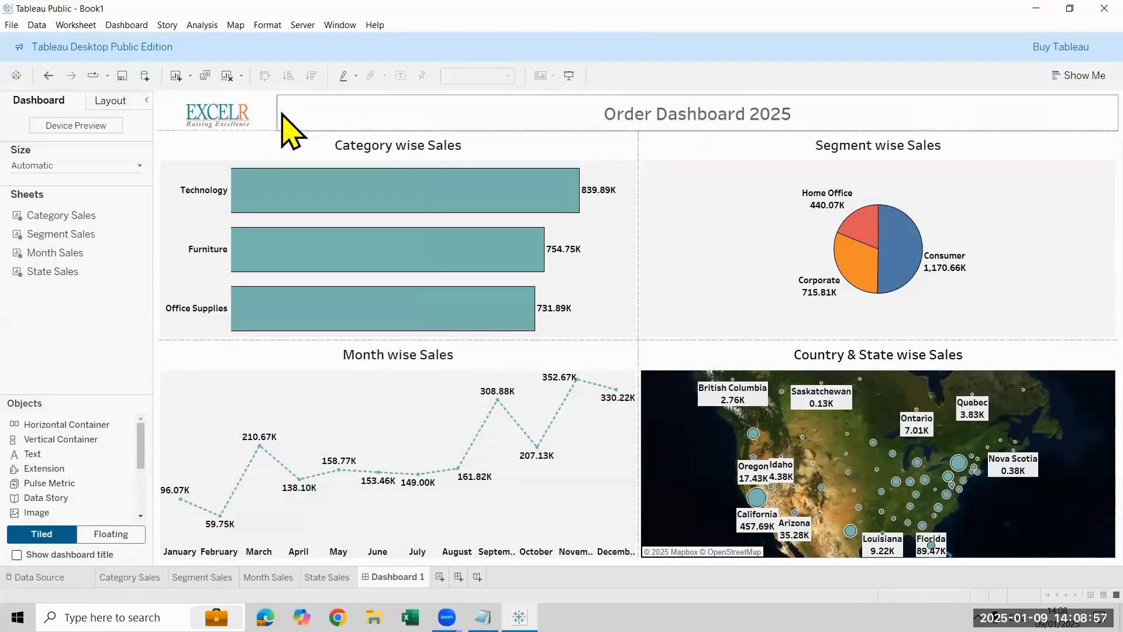
click(211, 120)
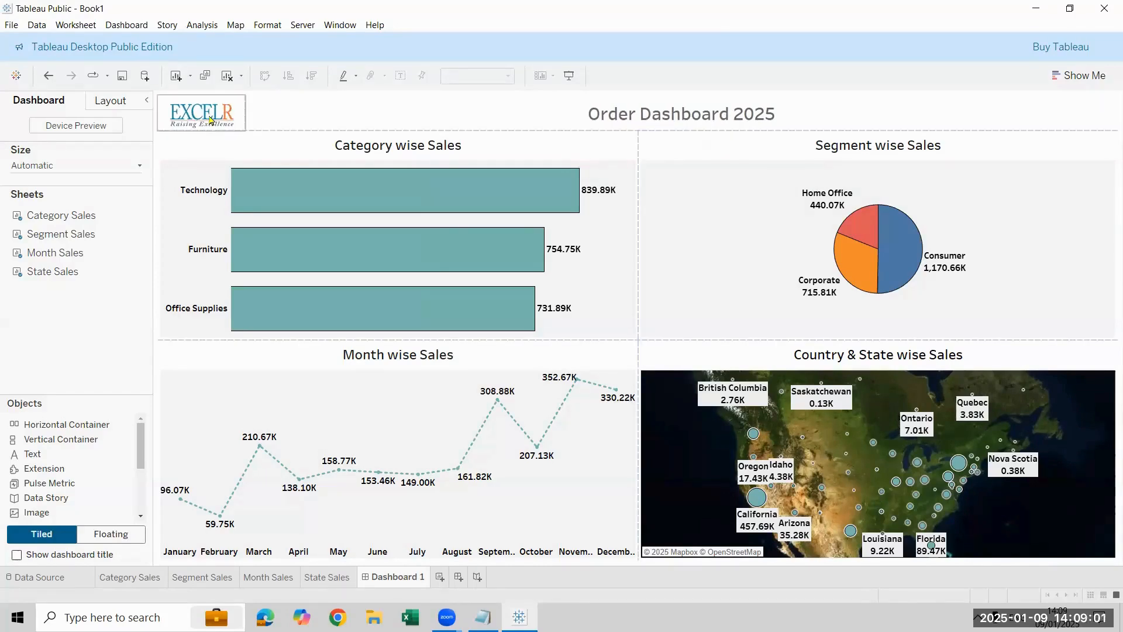
drag(246, 117, 199, 123)
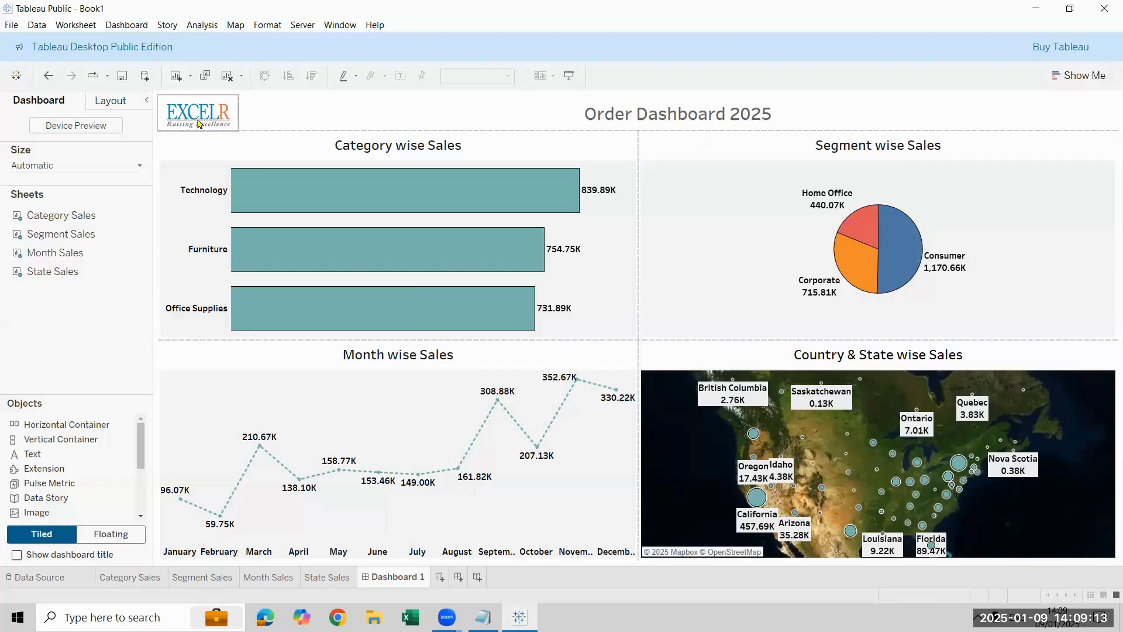
Step: Switch to Edge, copy the web address of the open ExcelR dashboard page, and return to Tableau
click(265, 617)
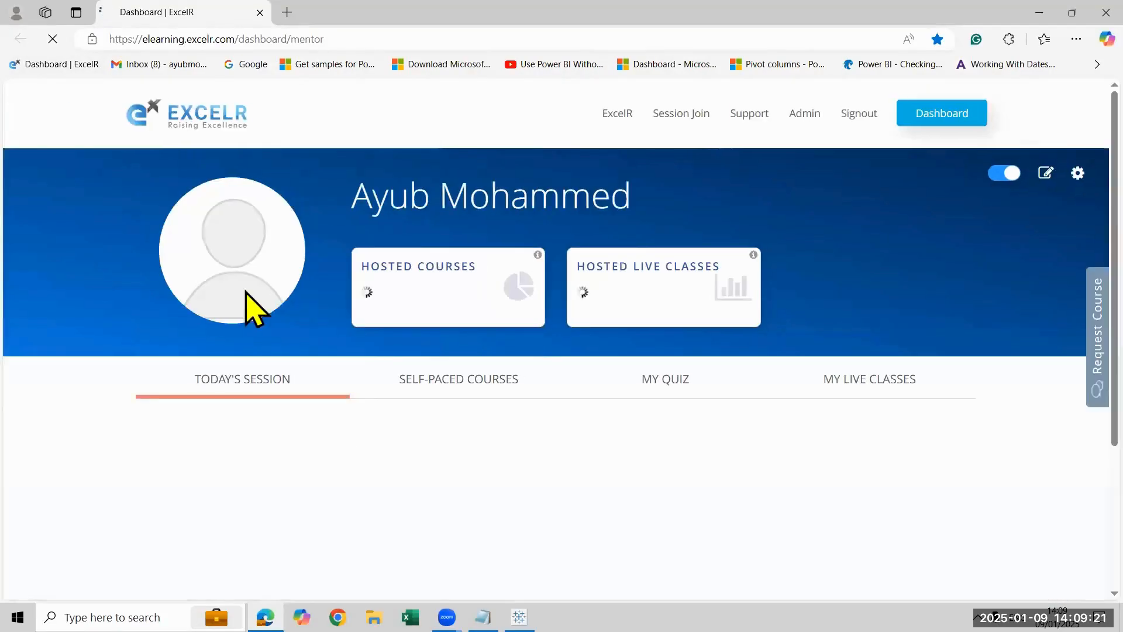
click(333, 37)
key(ctrl+c)
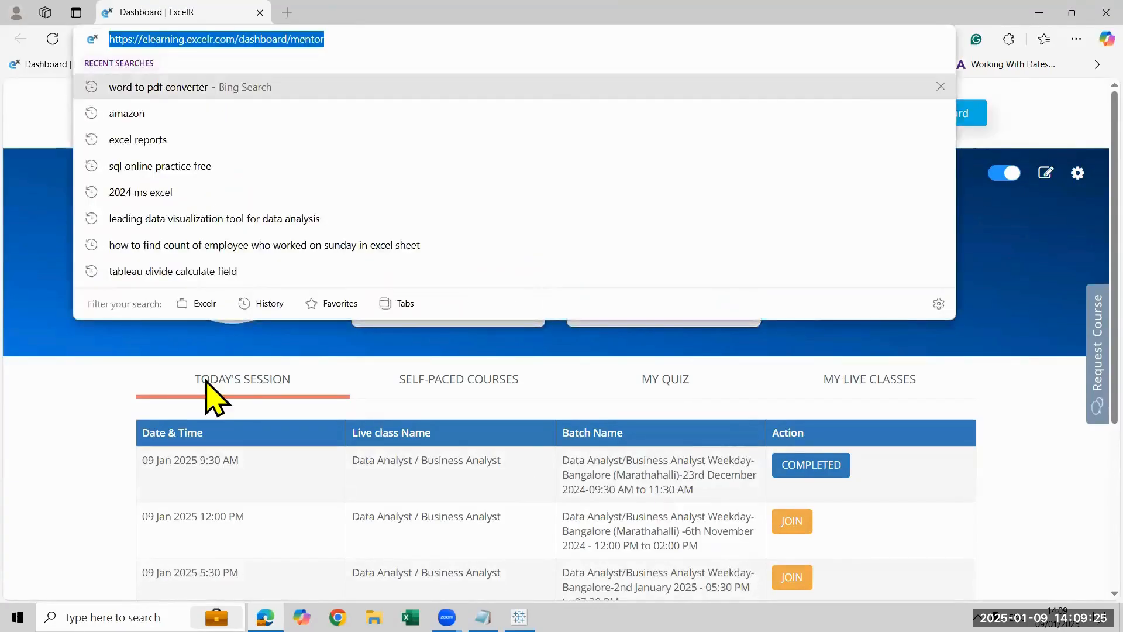
key(alt+Tab)
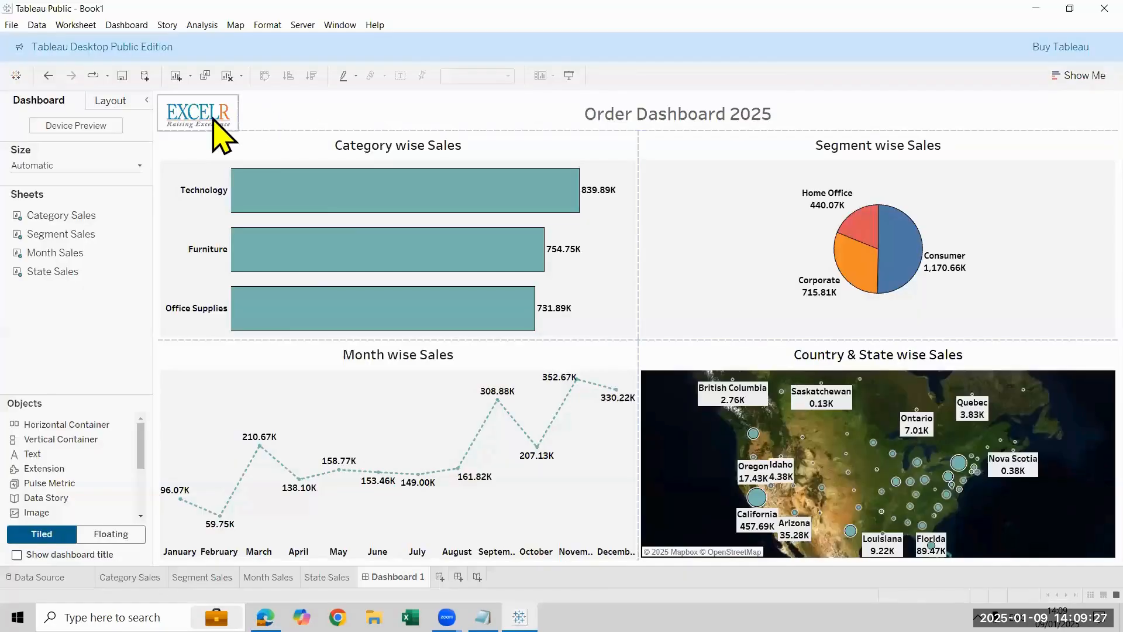
right_click(213, 120)
click(263, 129)
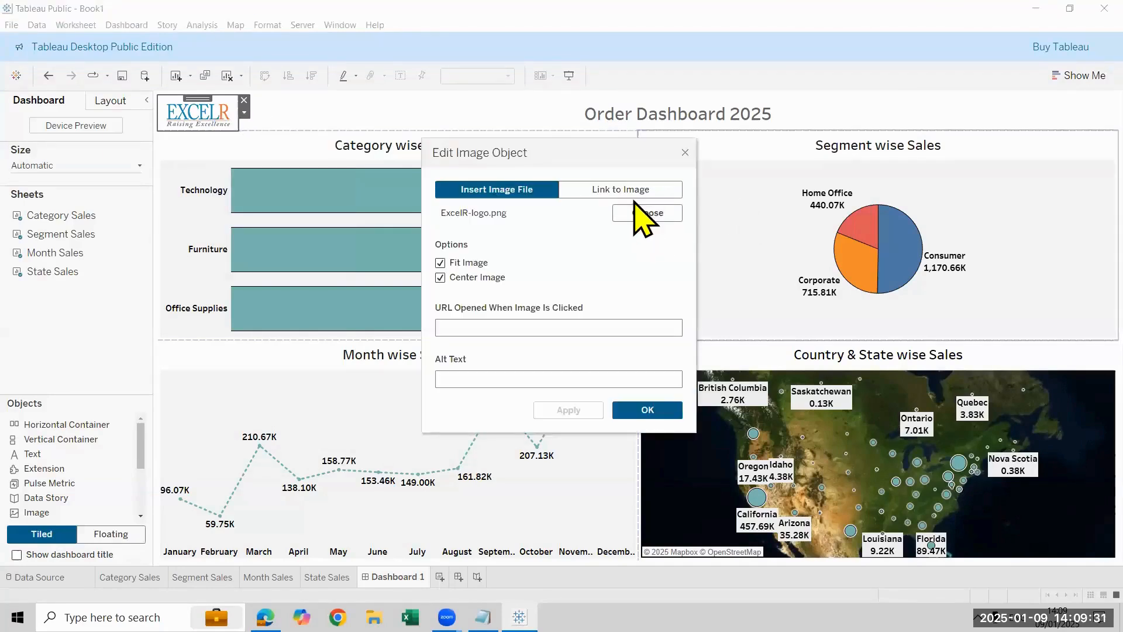
click(498, 329)
key(ctrl+v)
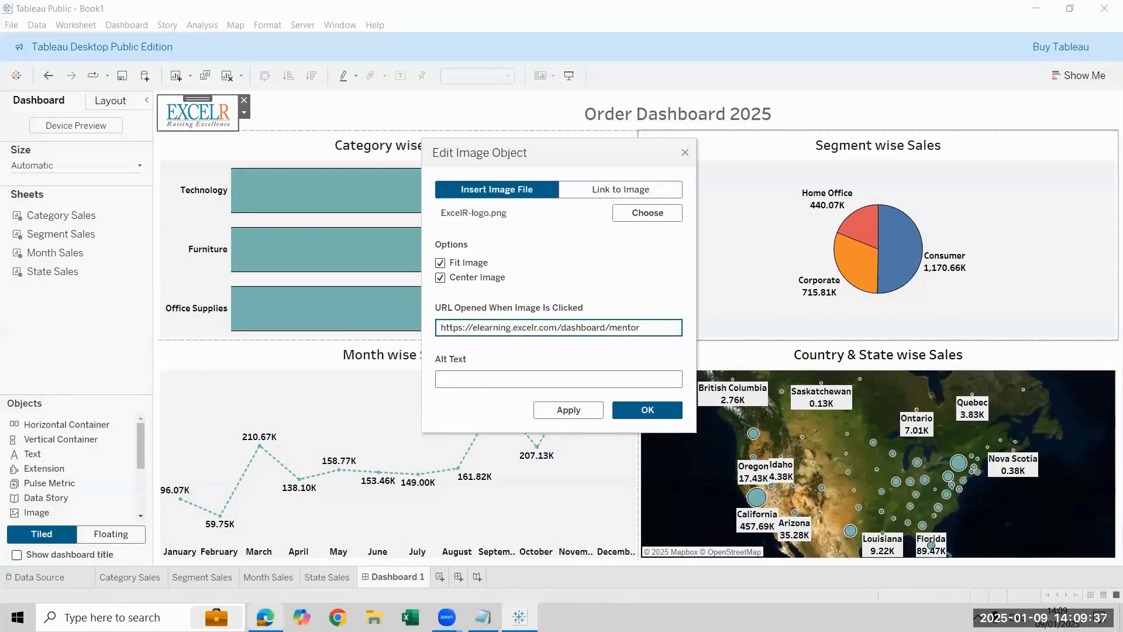
click(266, 617)
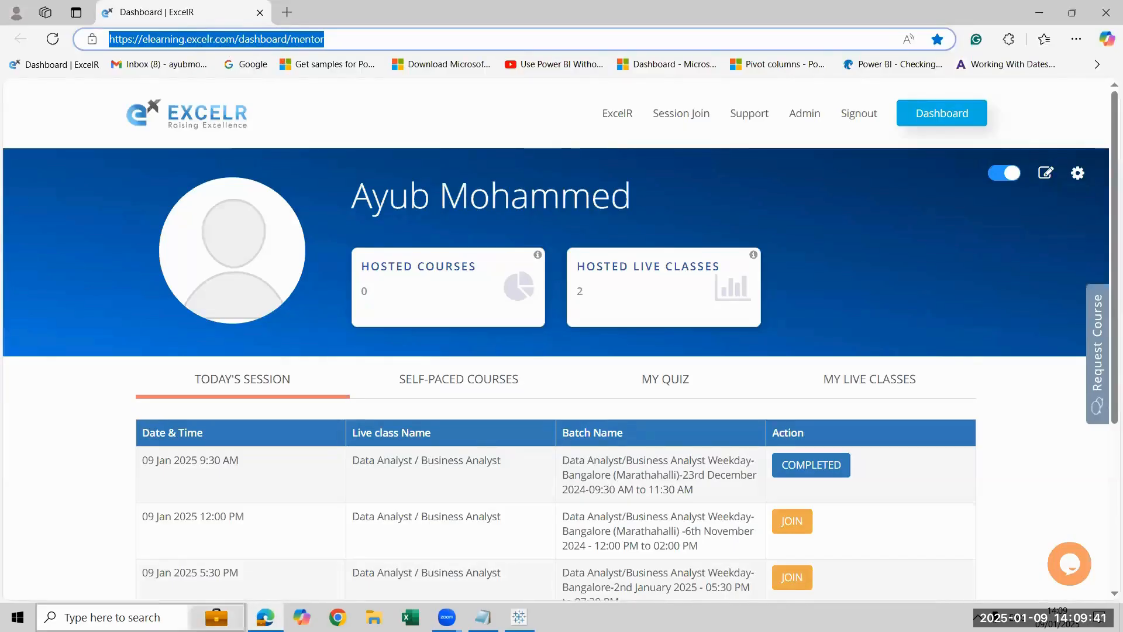
click(520, 617)
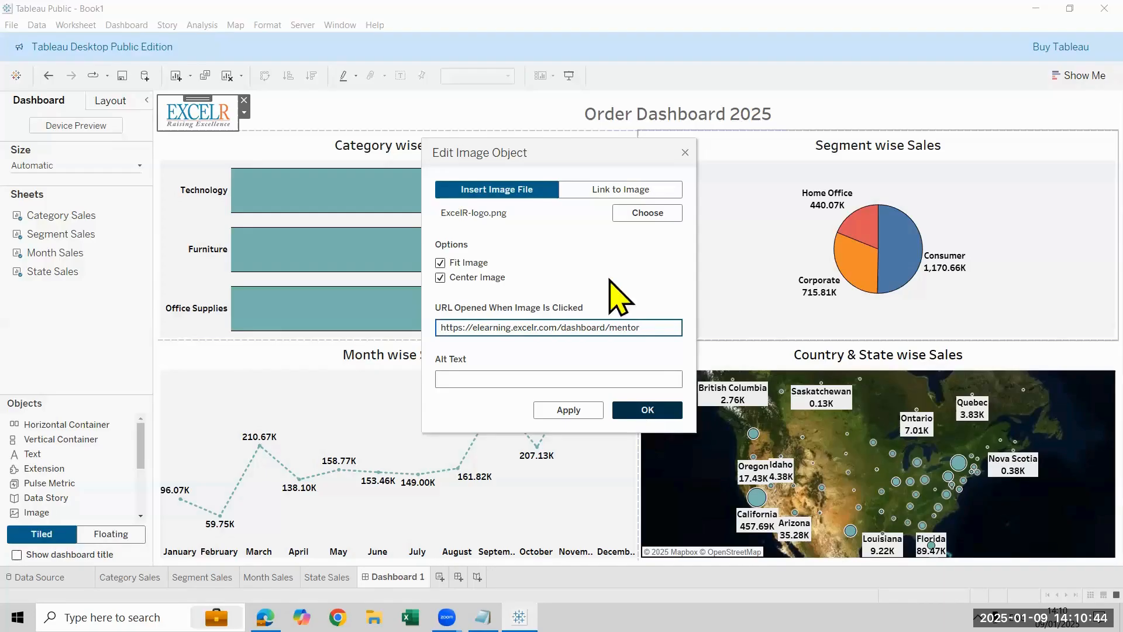
click(644, 411)
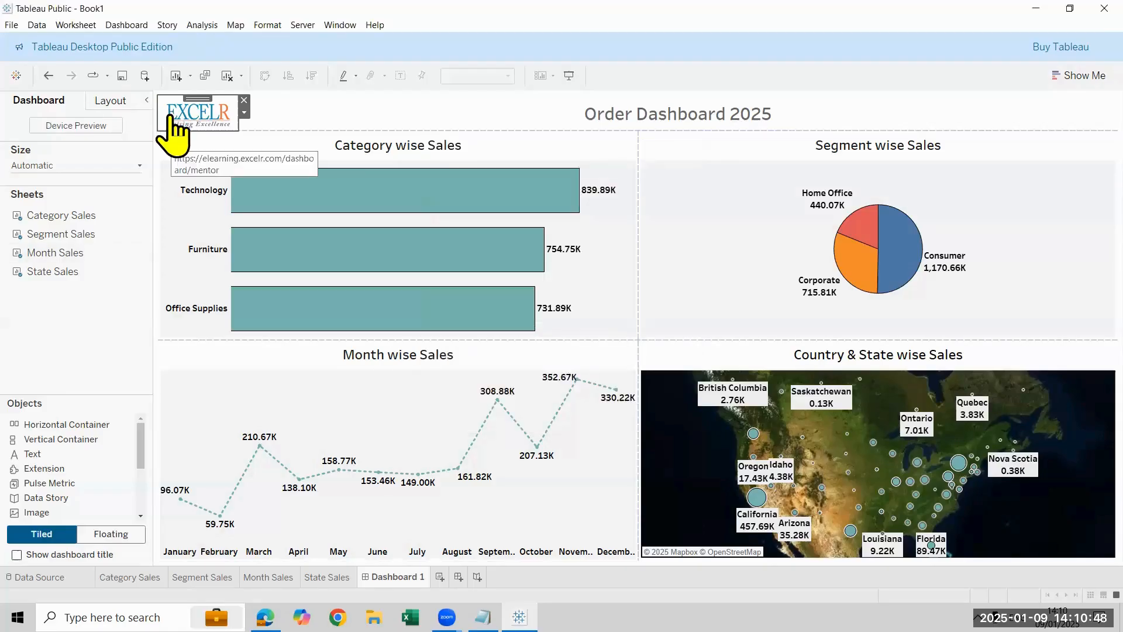
Step: Test the logo's link by opening its web page, close the open page tabs, open it once more and return to Tableau
click(175, 128)
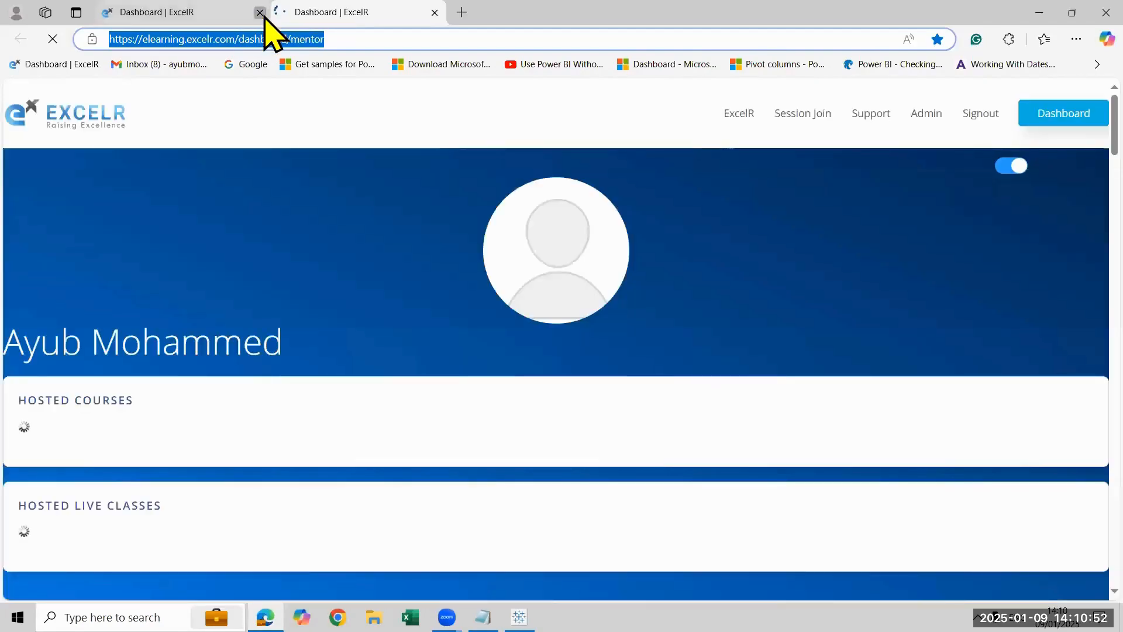
click(260, 12)
click(260, 13)
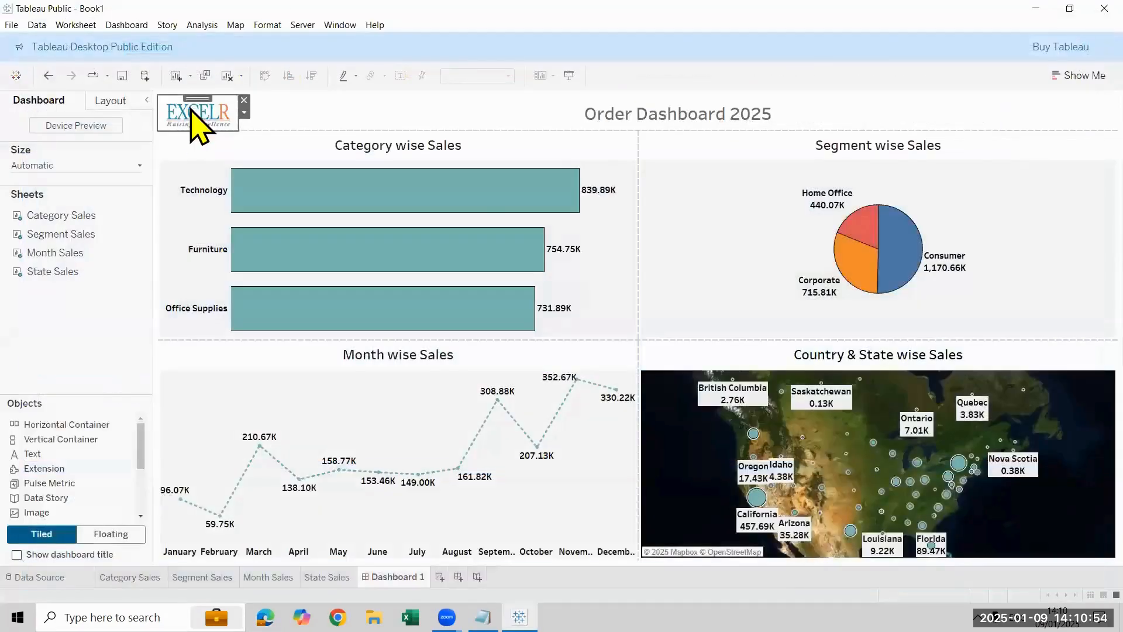
click(192, 111)
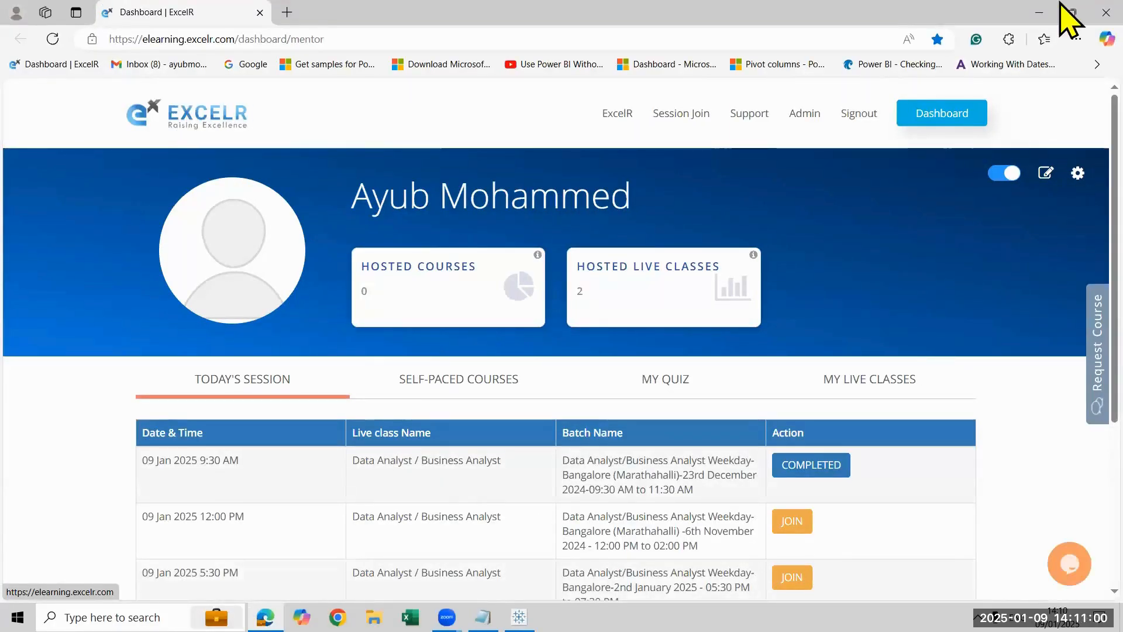
key(alt+Tab)
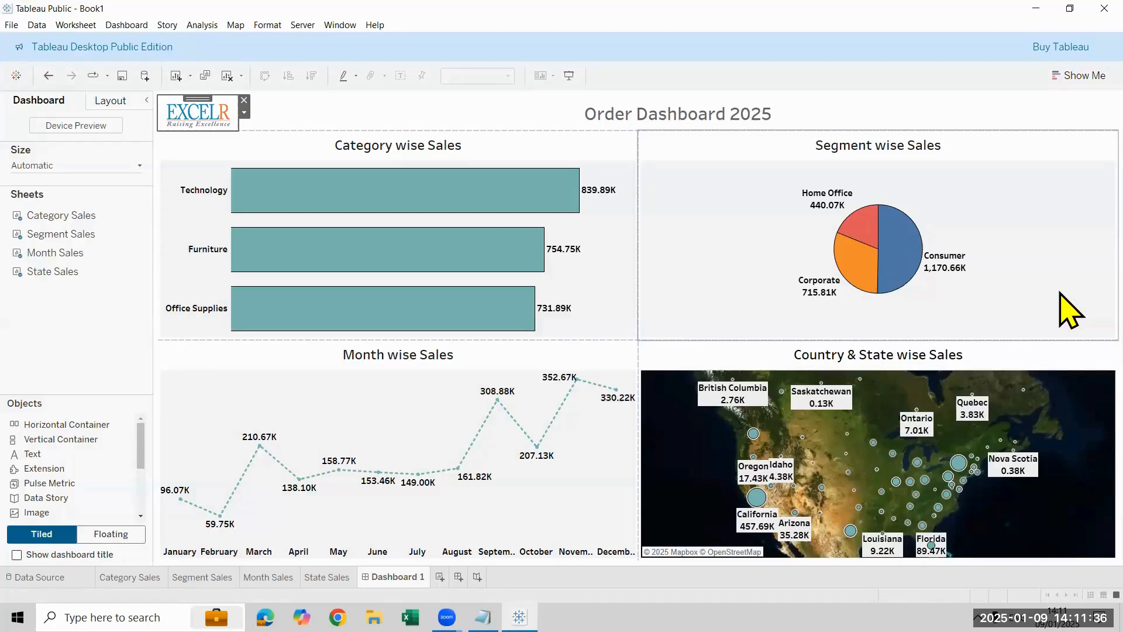
Step: Save the workbook as a Tableau Packaged Workbook (*.twbx) named "Day-9 Dashboard" in the Tableau 12PM folder
click(11, 25)
click(63, 107)
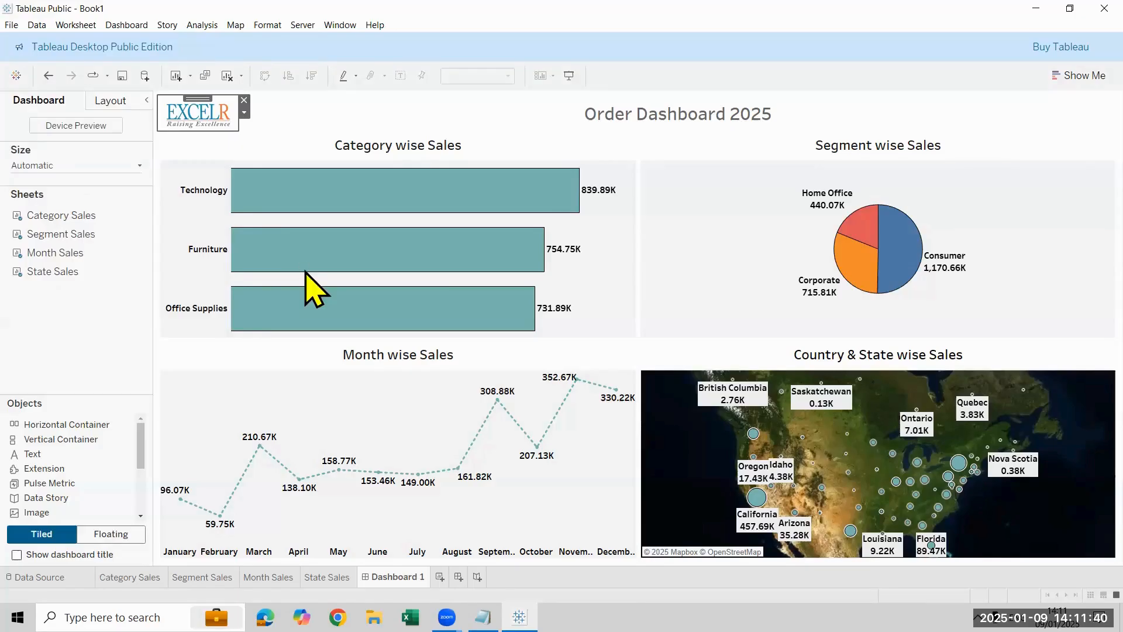
click(293, 281)
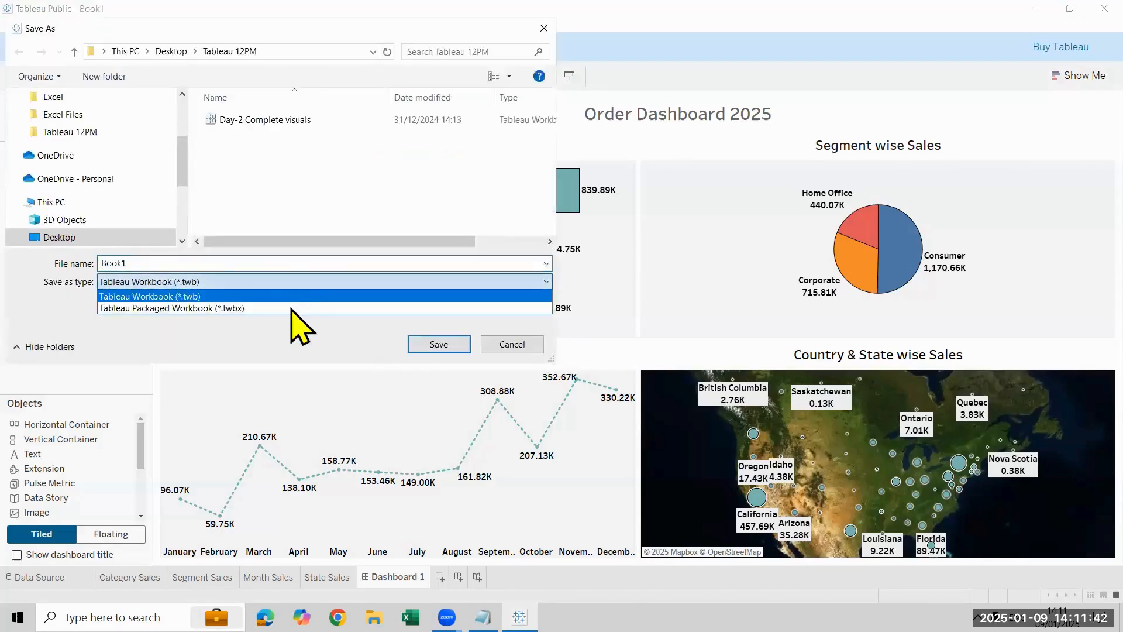
click(292, 306)
double_click(281, 264)
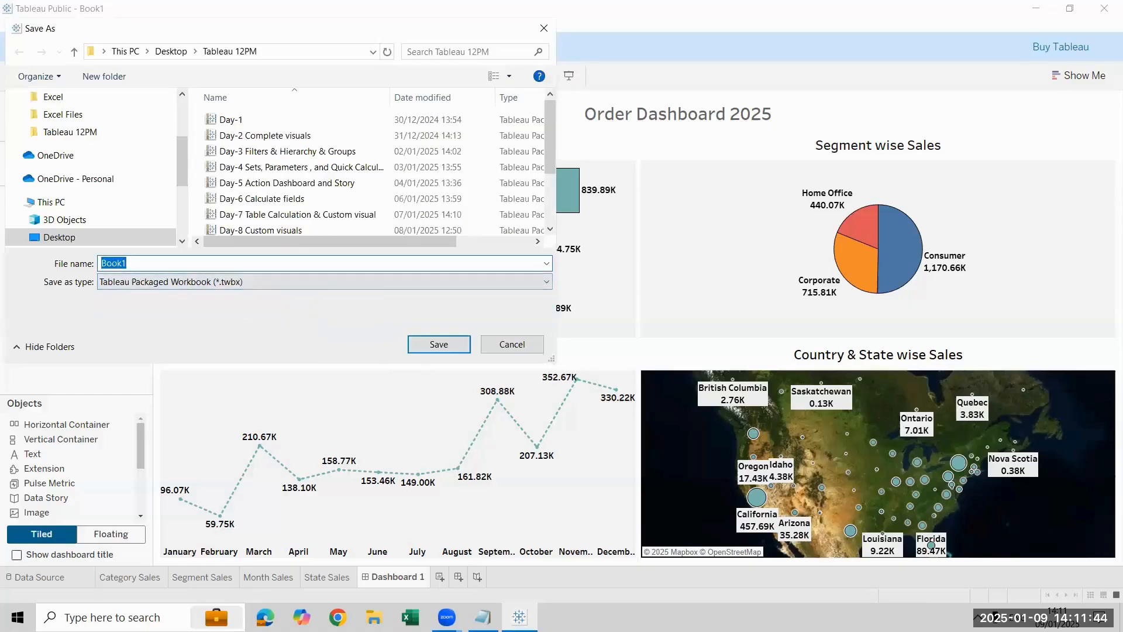
text(Day-9 )
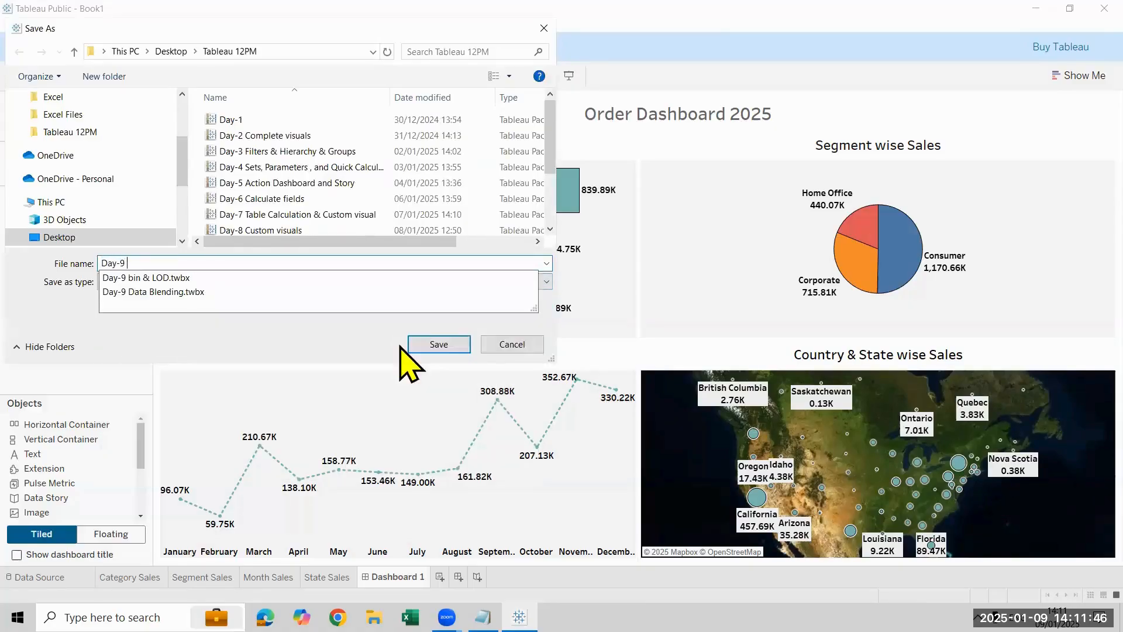
text(Dashboard C)
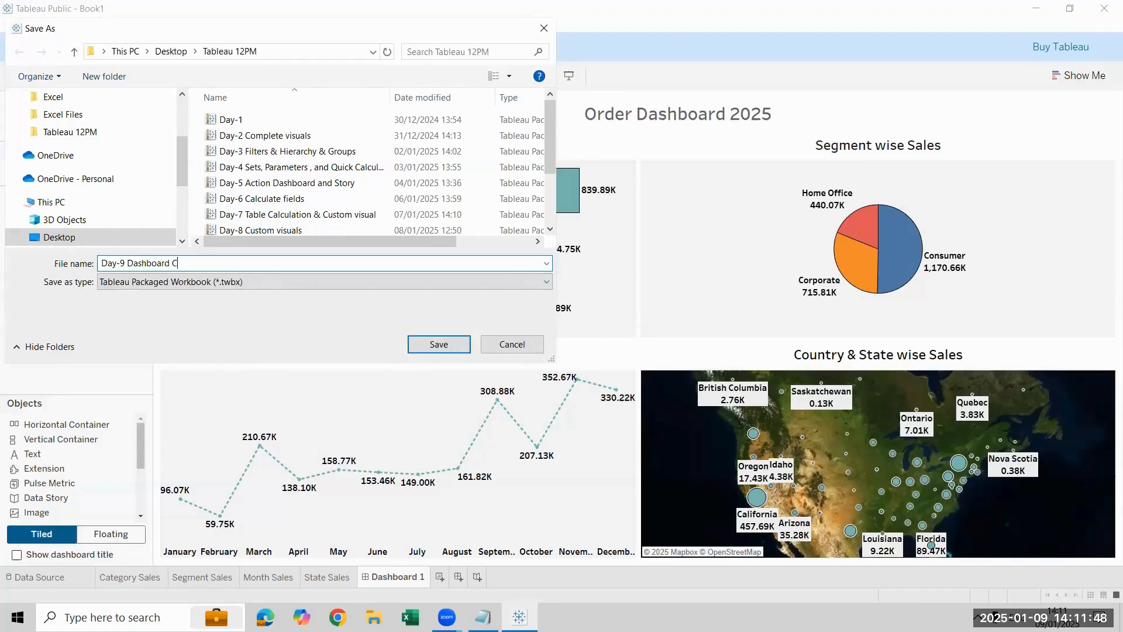
key(BackSpace)
key(Return)
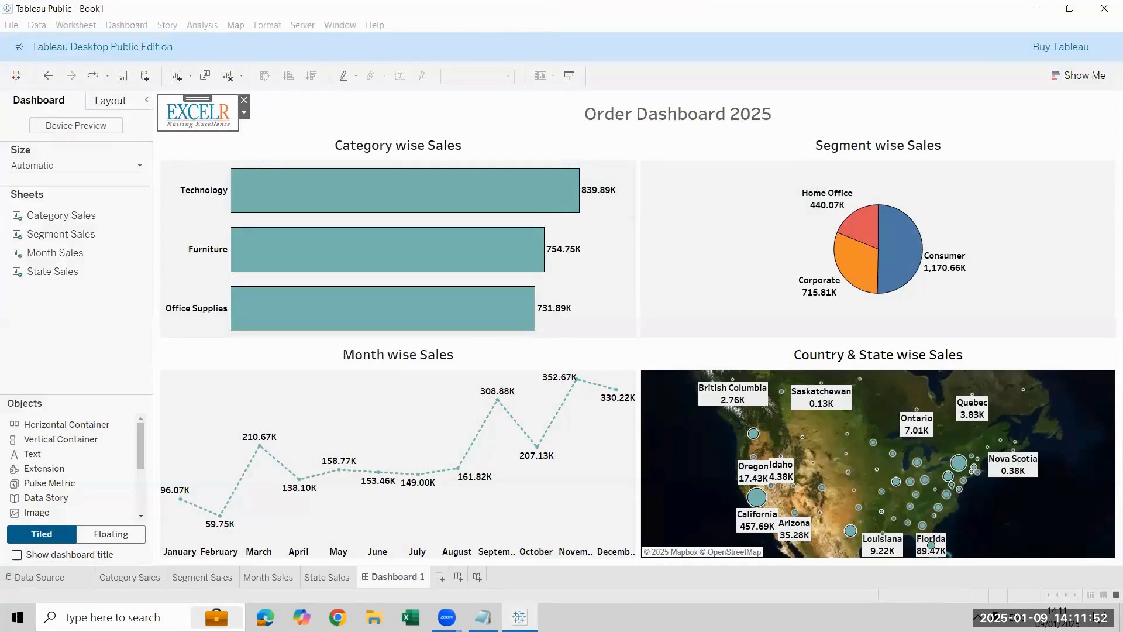